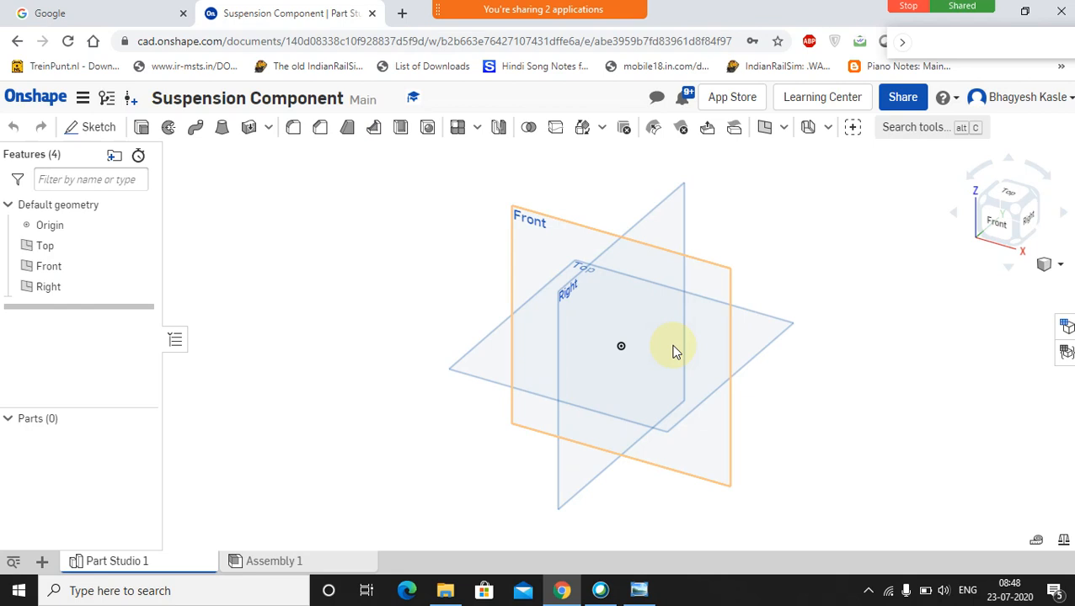
- Start a new sketch on the Front plane and orient the view normal to it
{"action": "left_click", "coordinate": [543, 235]}
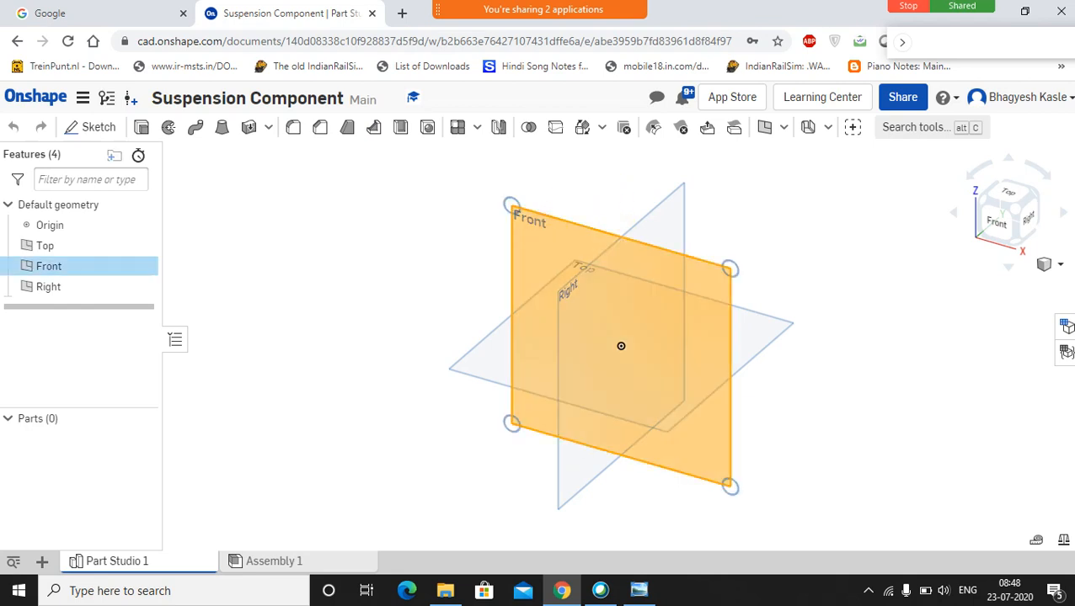
{"action": "right_click", "coordinate": [545, 236]}
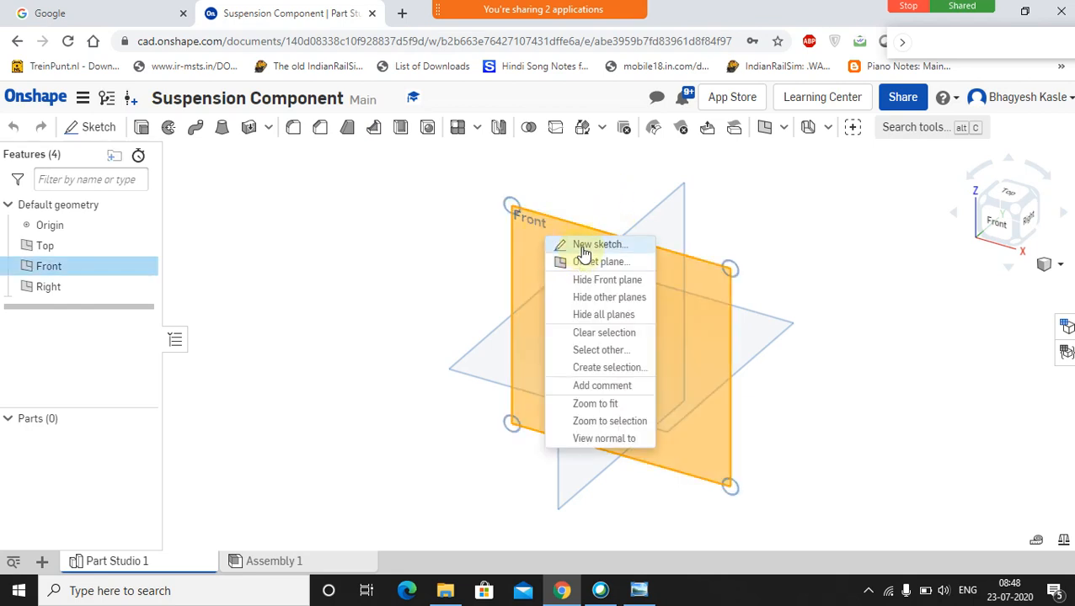
{"action": "left_click", "coordinate": [562, 245]}
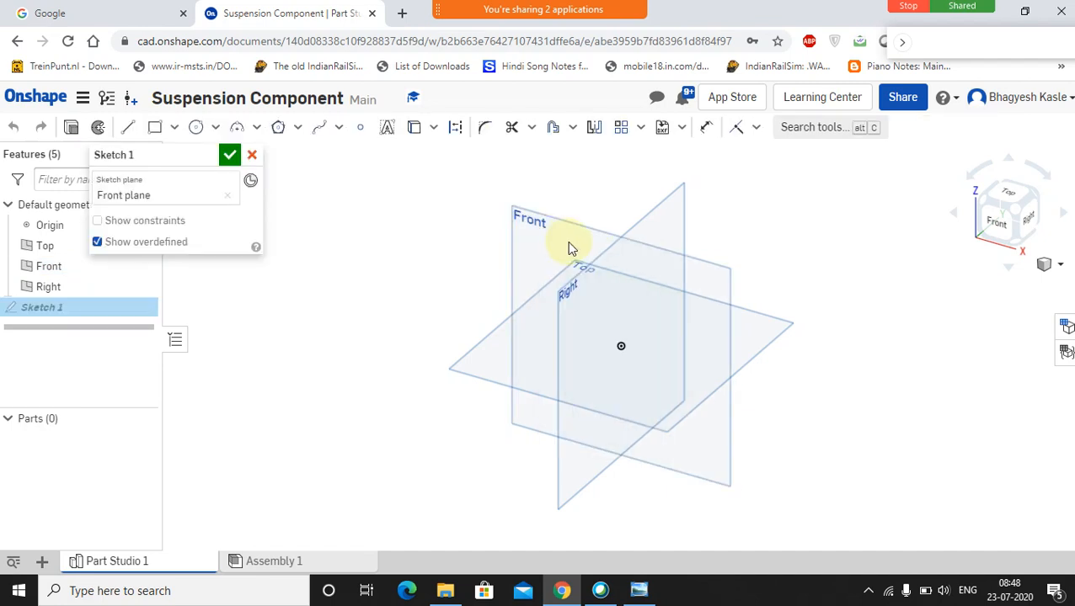
{"action": "right_click", "coordinate": [550, 242]}
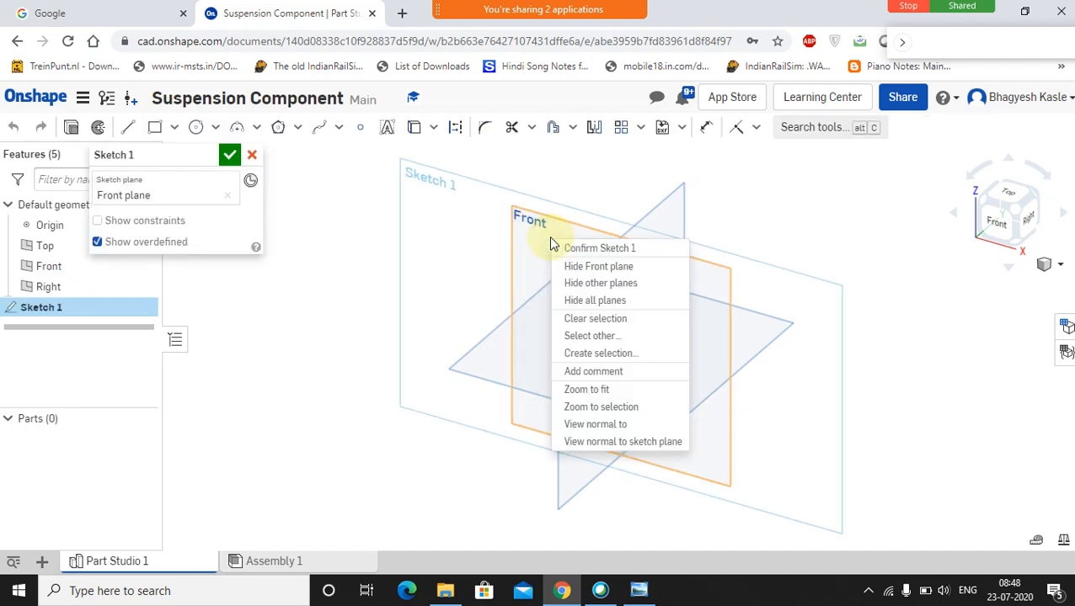
{"action": "left_click", "coordinate": [615, 429]}
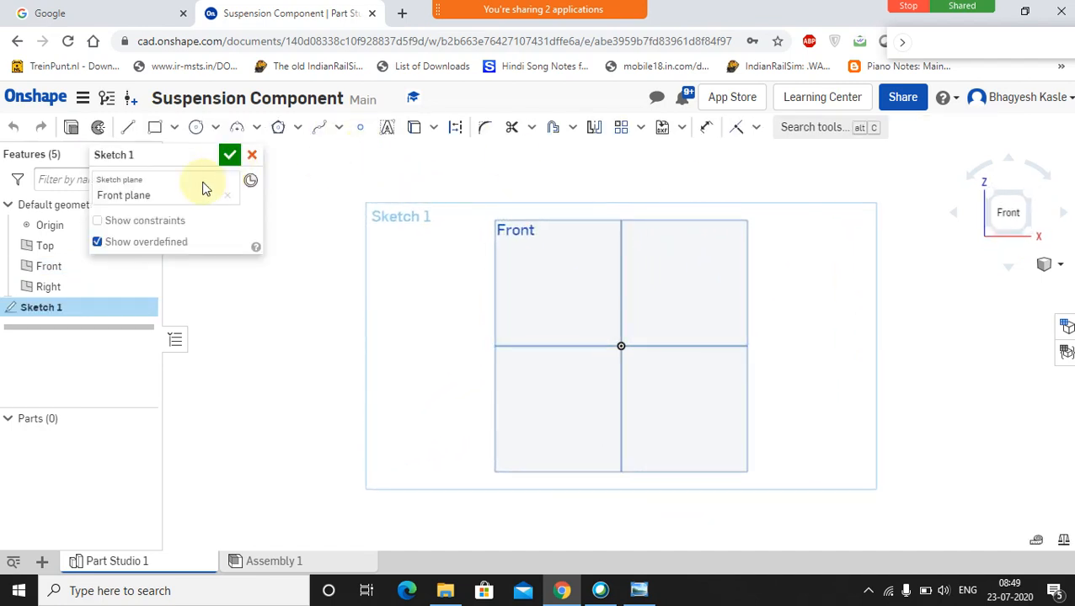
- Sketch an upper semicircular center point arc of about 94.7 mm radius, centred on the origin with both ends level with it
{"action": "left_click", "coordinate": [195, 131]}
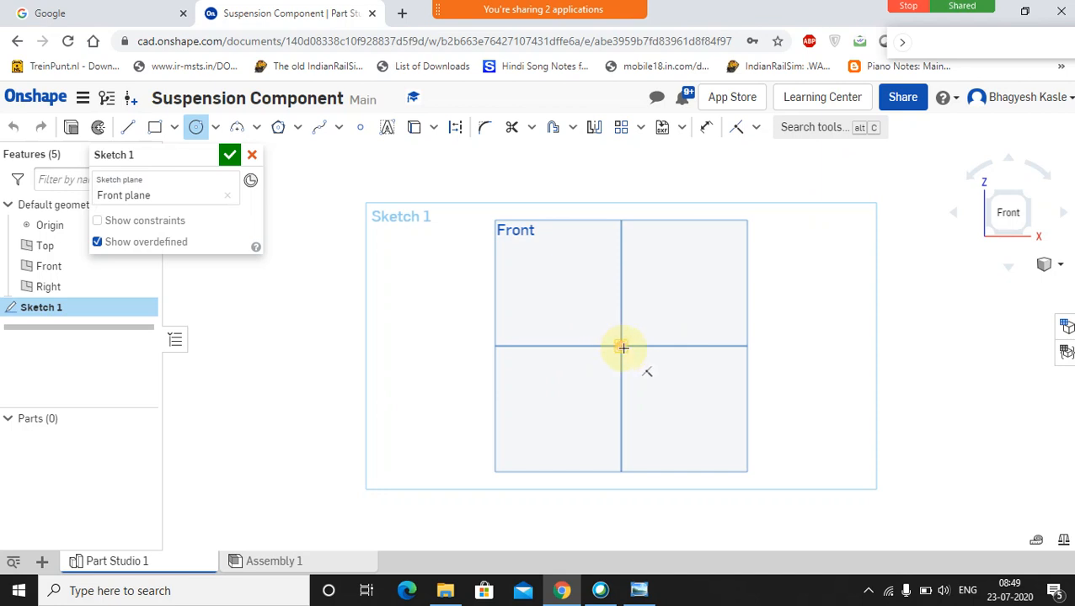
{"action": "left_click", "coordinate": [256, 128]}
{"action": "left_click", "coordinate": [283, 208]}
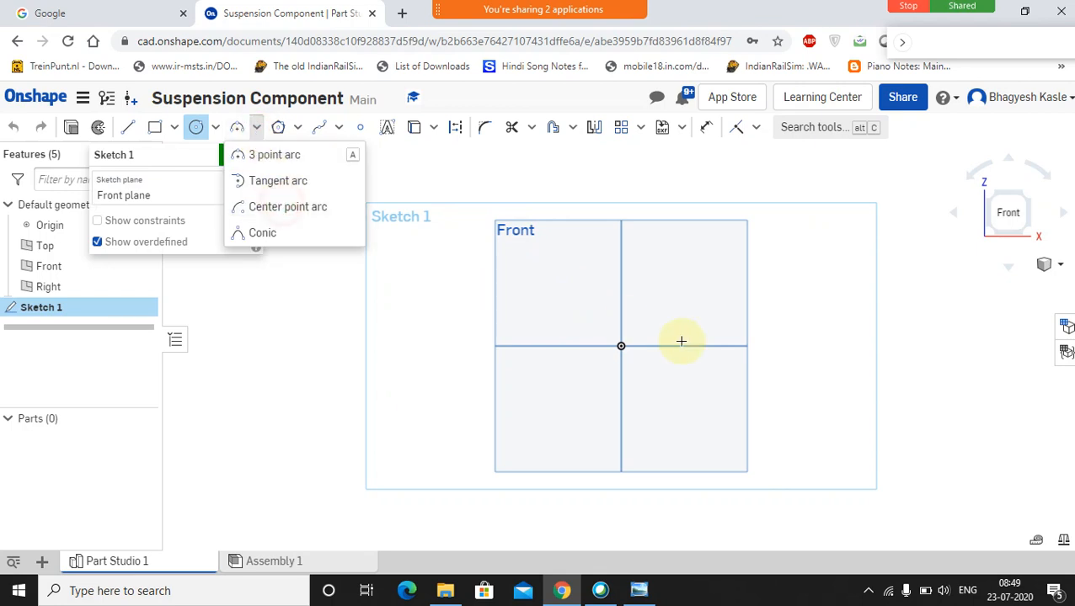
{"action": "left_click", "coordinate": [619, 345]}
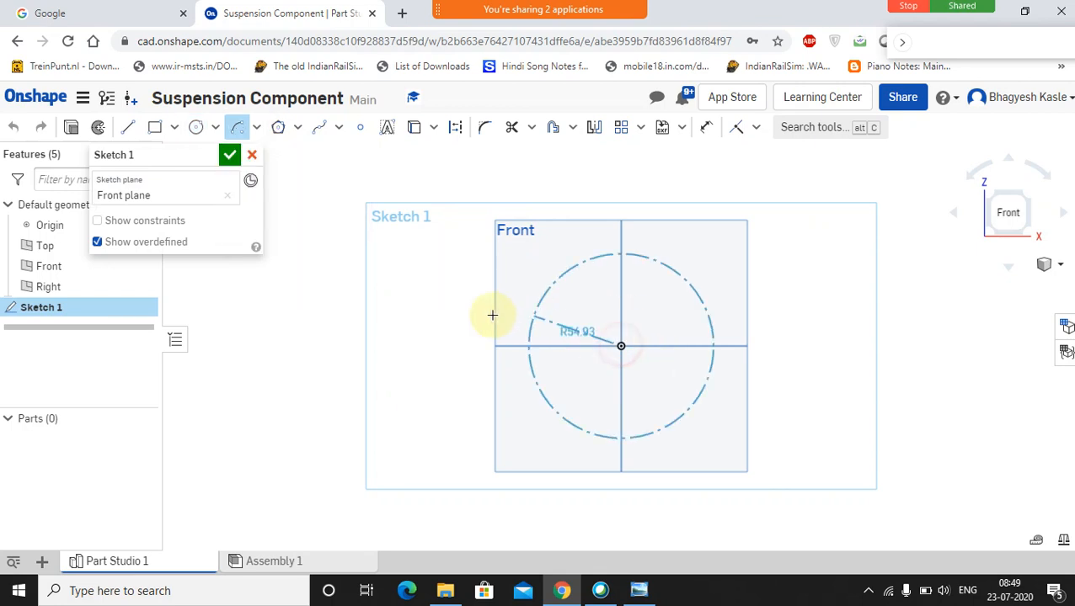
{"action": "left_click", "coordinate": [461, 346]}
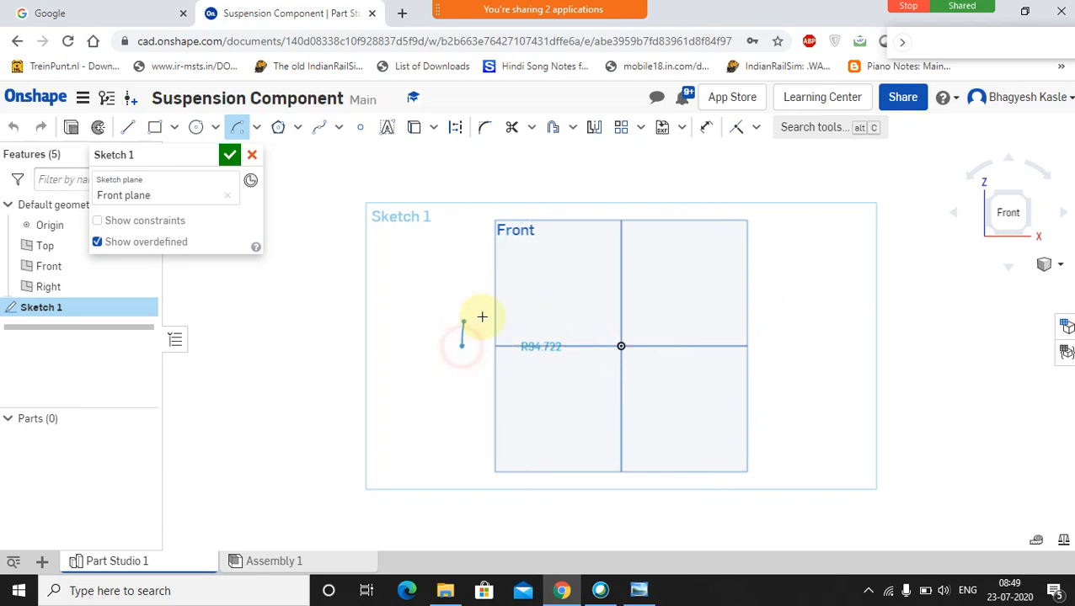
{"action": "left_click", "coordinate": [782, 347]}
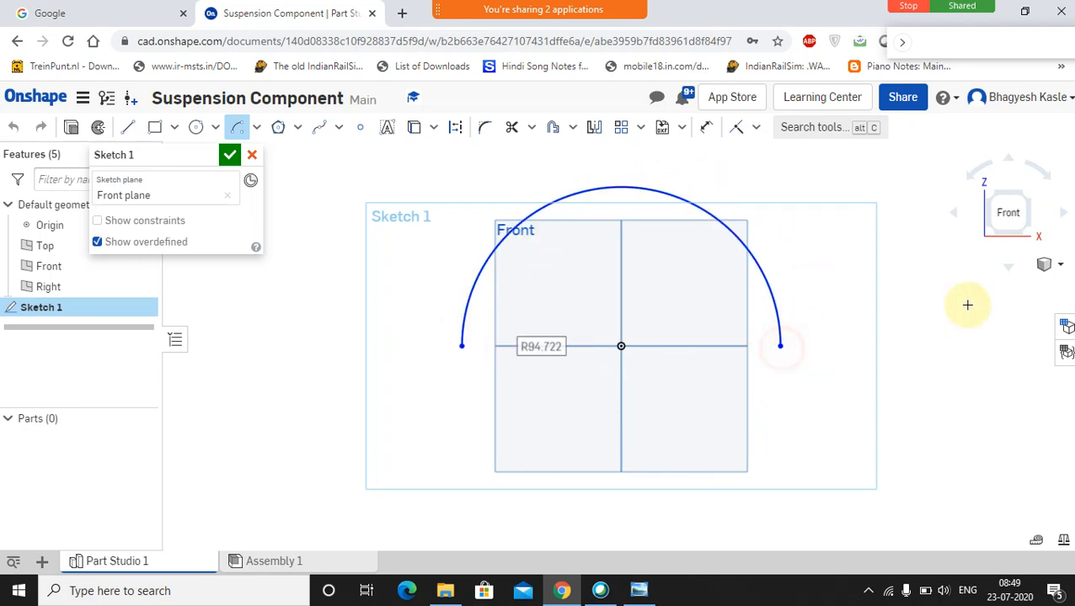
{"action": "right_click", "coordinate": [770, 238]}
{"action": "left_click", "coordinate": [798, 246]}
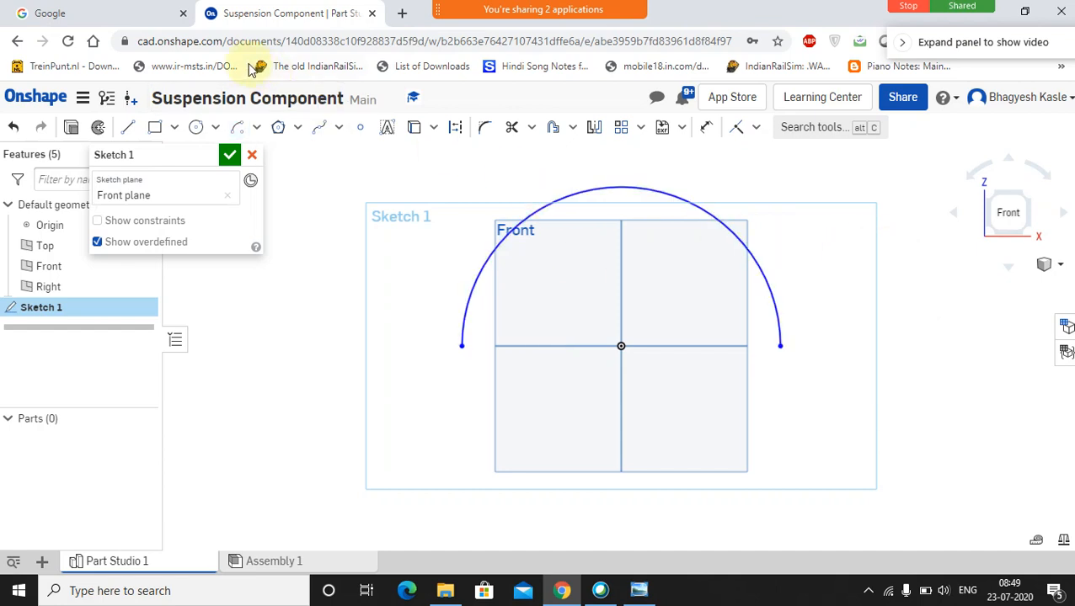
- Dimension the arc's radius as 134 mm and finish the sketch
{"action": "left_click", "coordinate": [706, 127]}
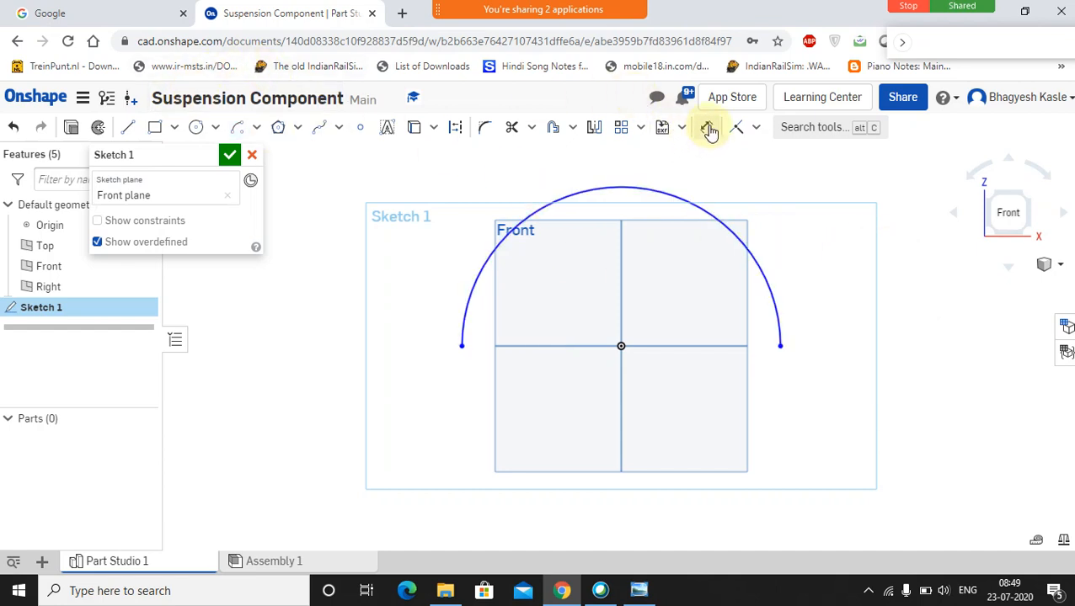
{"action": "left_click", "coordinate": [720, 223]}
{"action": "left_click", "coordinate": [779, 173]}
{"action": "type", "text": "134"}
{"action": "key", "text": "Escape"}
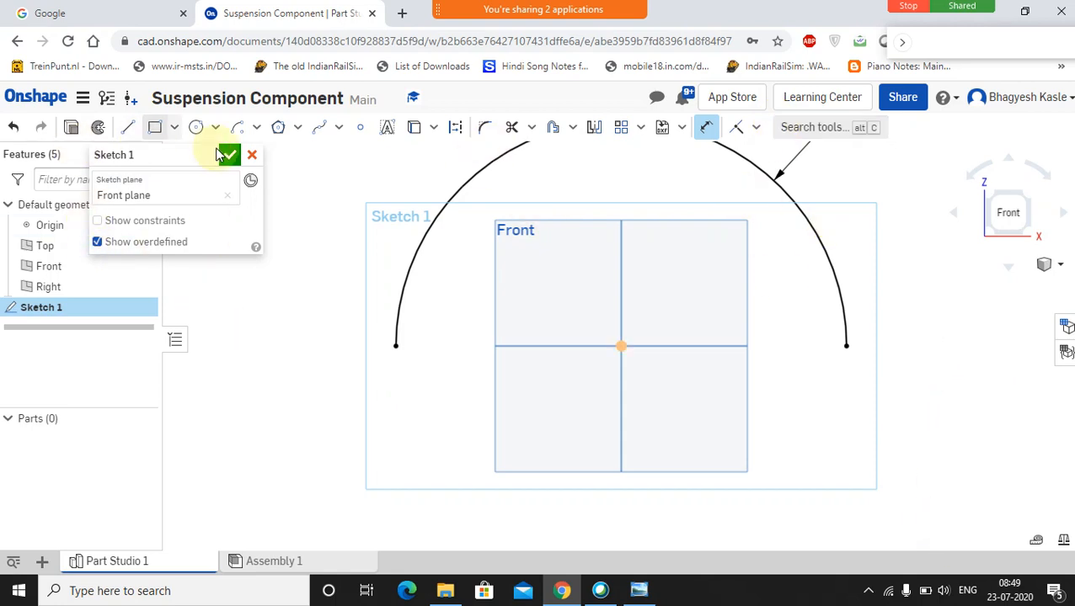
{"action": "left_click", "coordinate": [224, 158]}
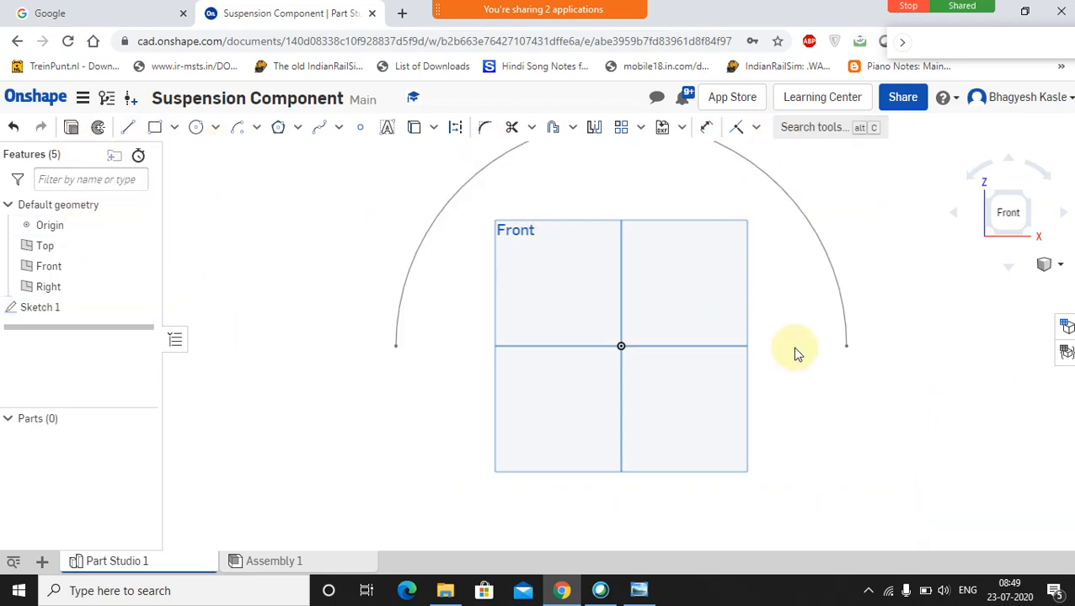
- Start a new sketch on the Top plane and orient the view normal to it
{"action": "scroll", "coordinate": [799, 354], "scroll_direction": "up", "scroll_amount": 1}
{"action": "scroll", "coordinate": [799, 354], "scroll_direction": "down", "scroll_amount": 1}
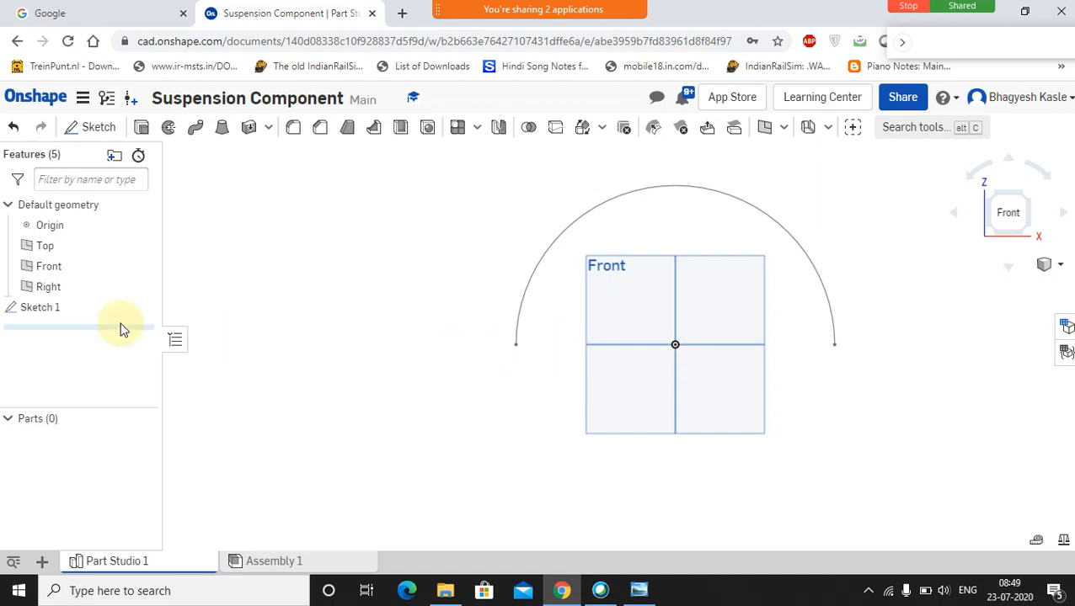
{"action": "right_click_drag", "start_coordinate": [539, 317], "coordinate": [519, 343]}
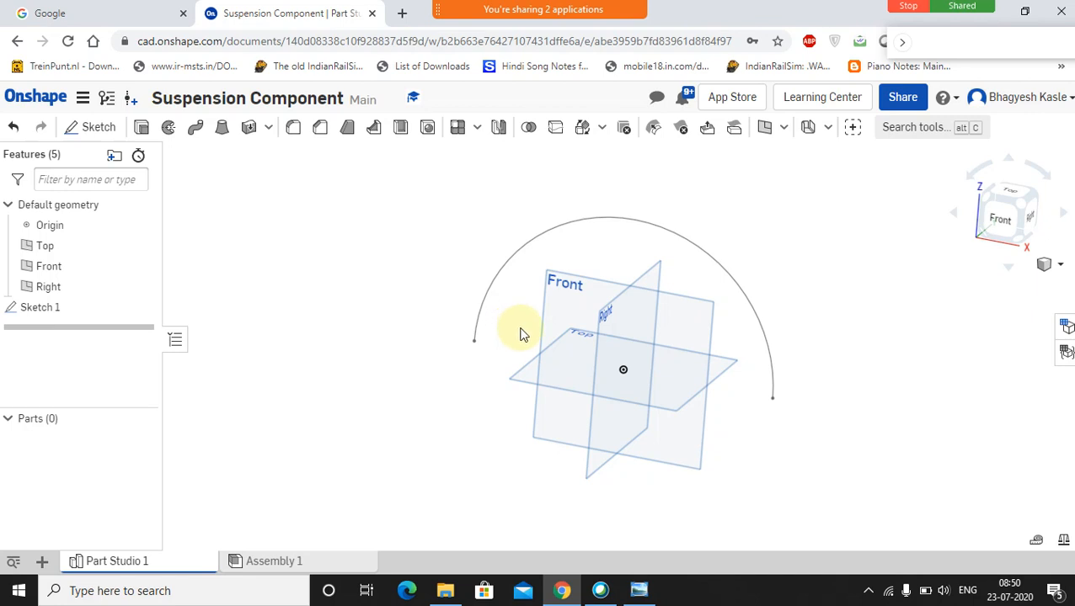
{"action": "left_click", "coordinate": [517, 373]}
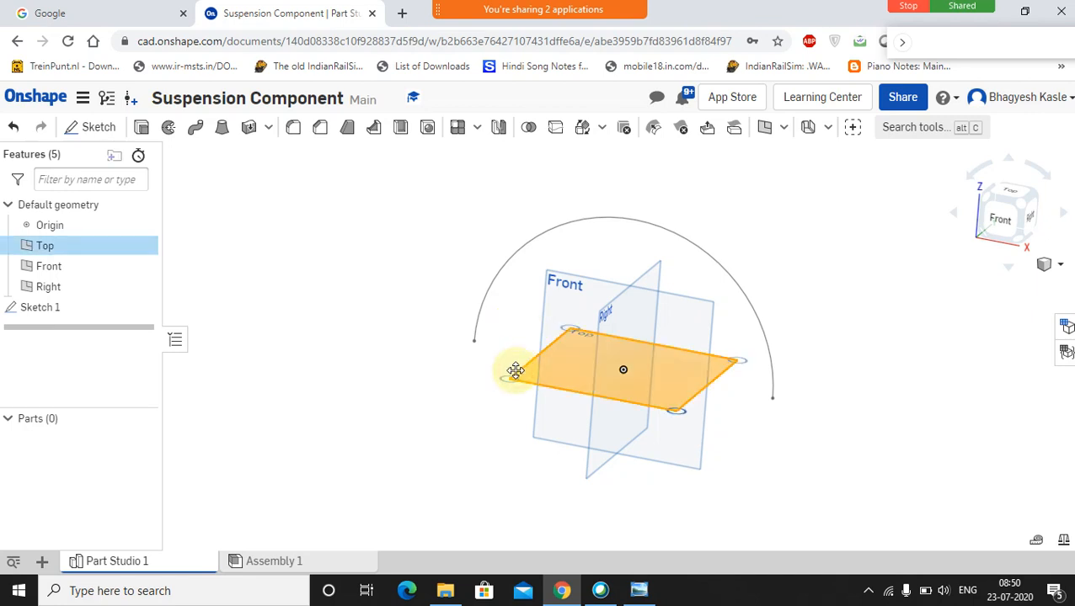
{"action": "right_click", "coordinate": [516, 372]}
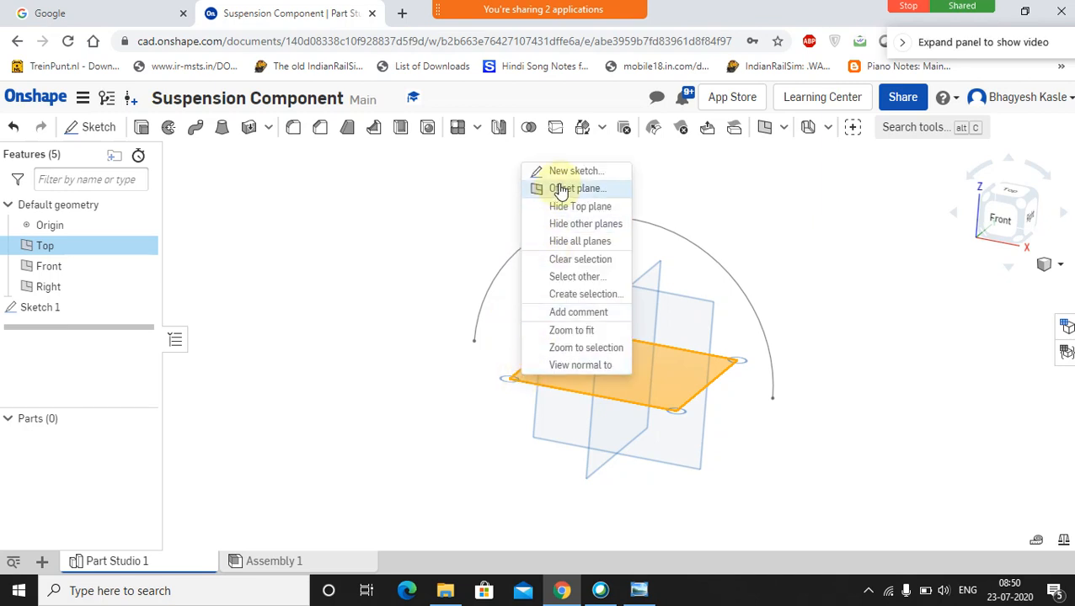
{"action": "key", "text": "shift+s"}
{"action": "right_click", "coordinate": [526, 377]}
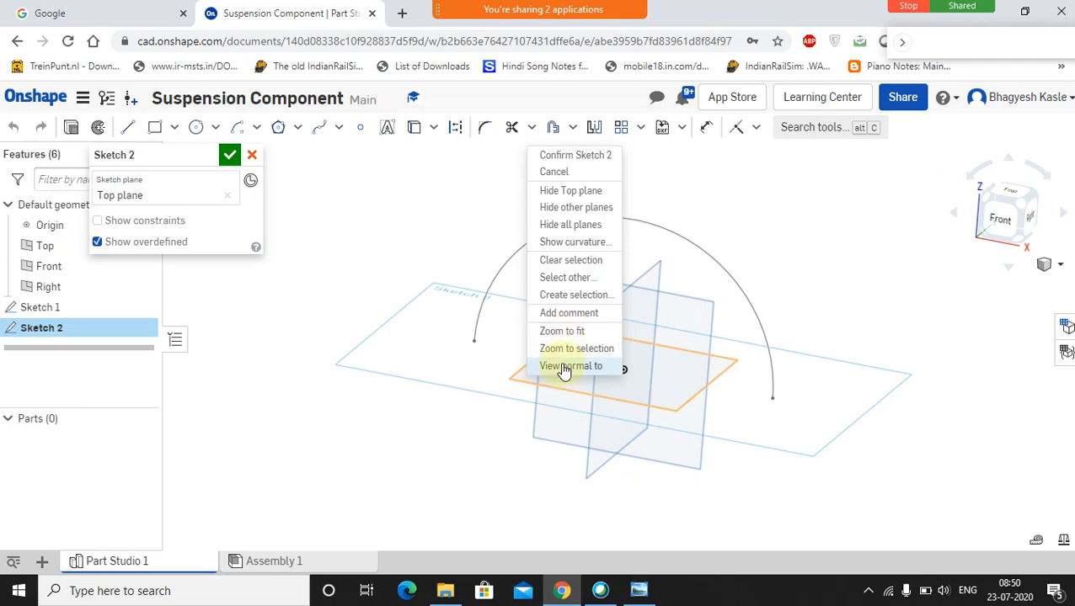
{"action": "left_click", "coordinate": [562, 365]}
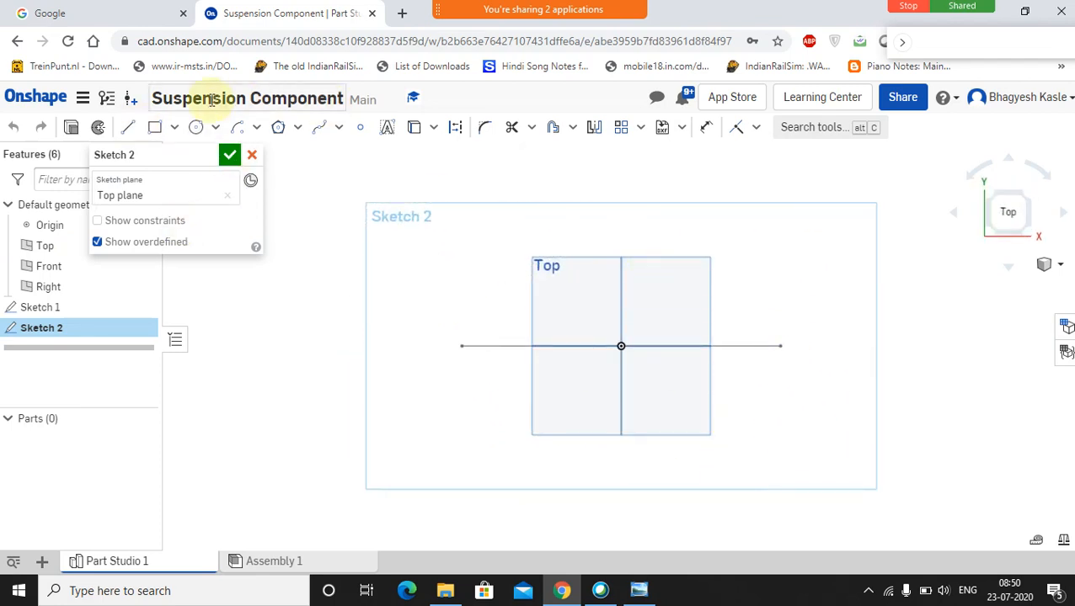
- Sketch two concentric circles of about 62.6 mm and 111 mm diameter, centred on the arc's right endpoint
{"action": "left_click", "coordinate": [196, 128]}
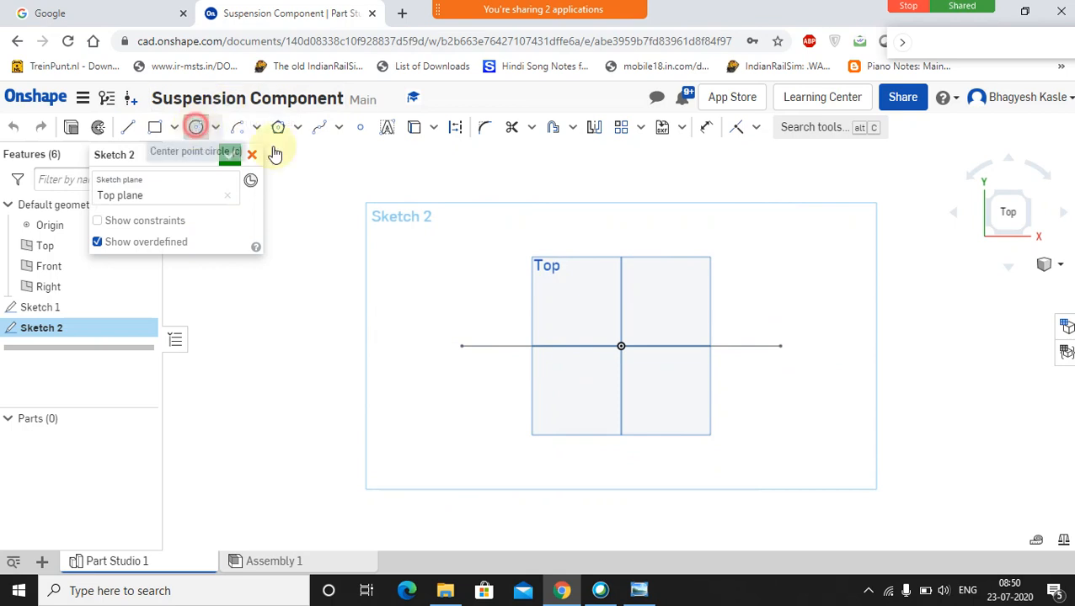
{"action": "left_click", "coordinate": [780, 346]}
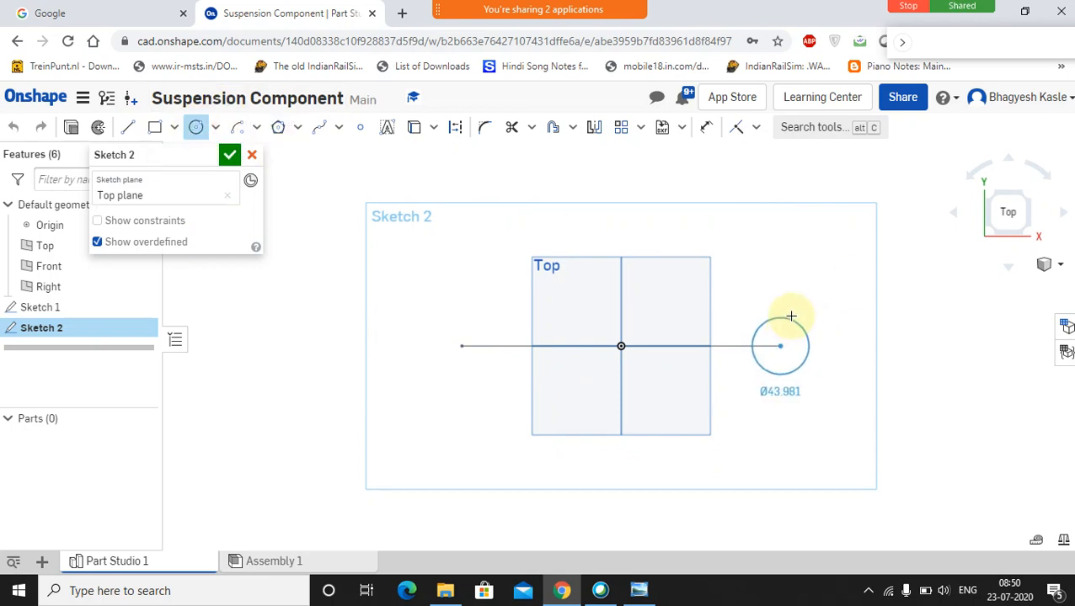
{"action": "left_click", "coordinate": [791, 311]}
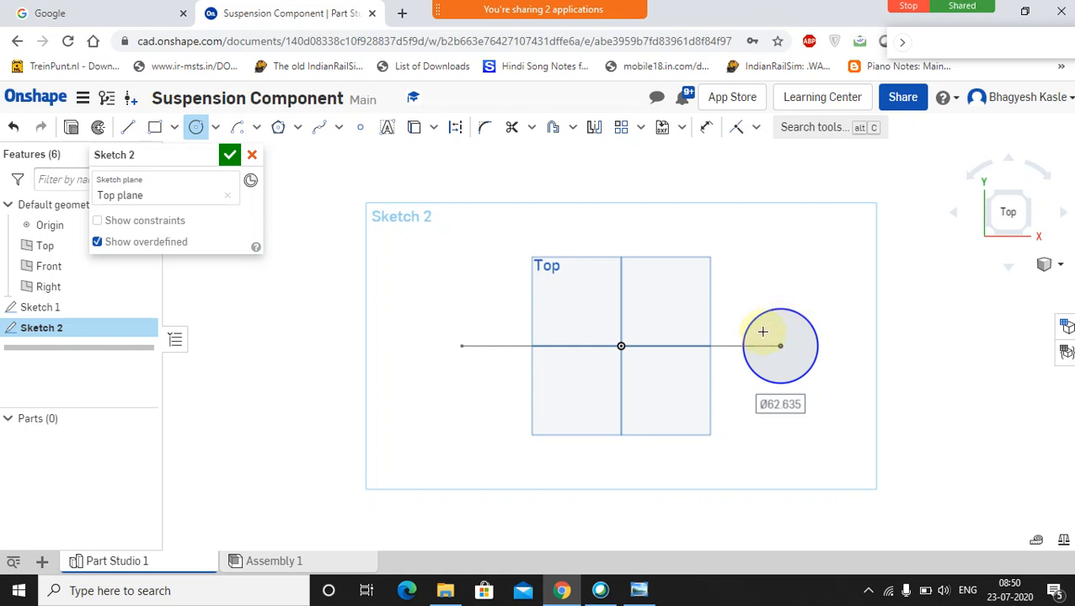
{"action": "left_click", "coordinate": [782, 347]}
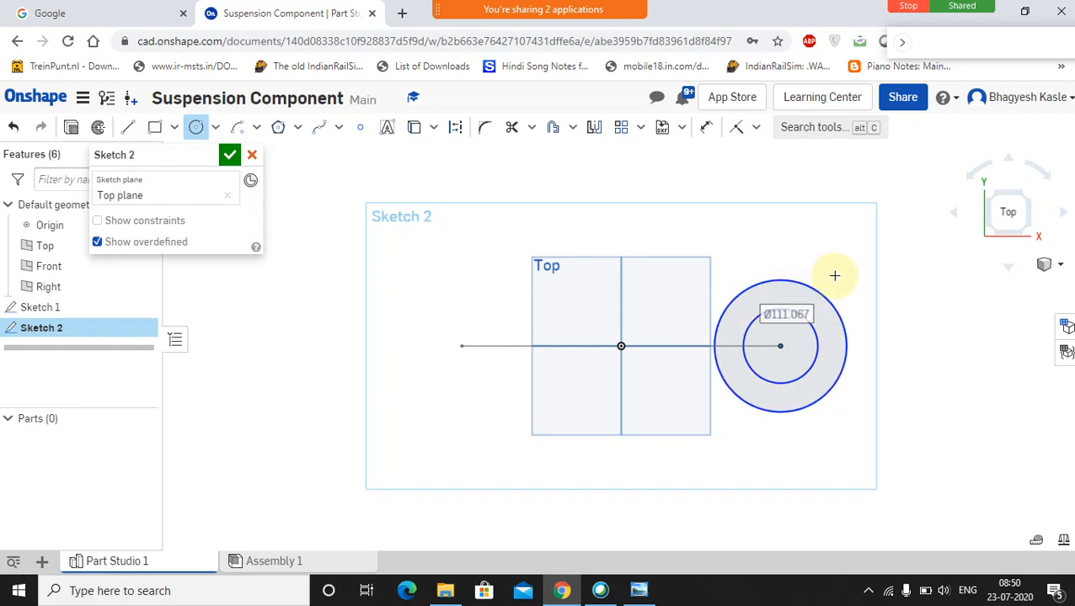
- Check the pipe diameters in the reference drawing and dimension the outer circle's diameter as 108 mm
{"action": "left_click", "coordinate": [640, 591]}
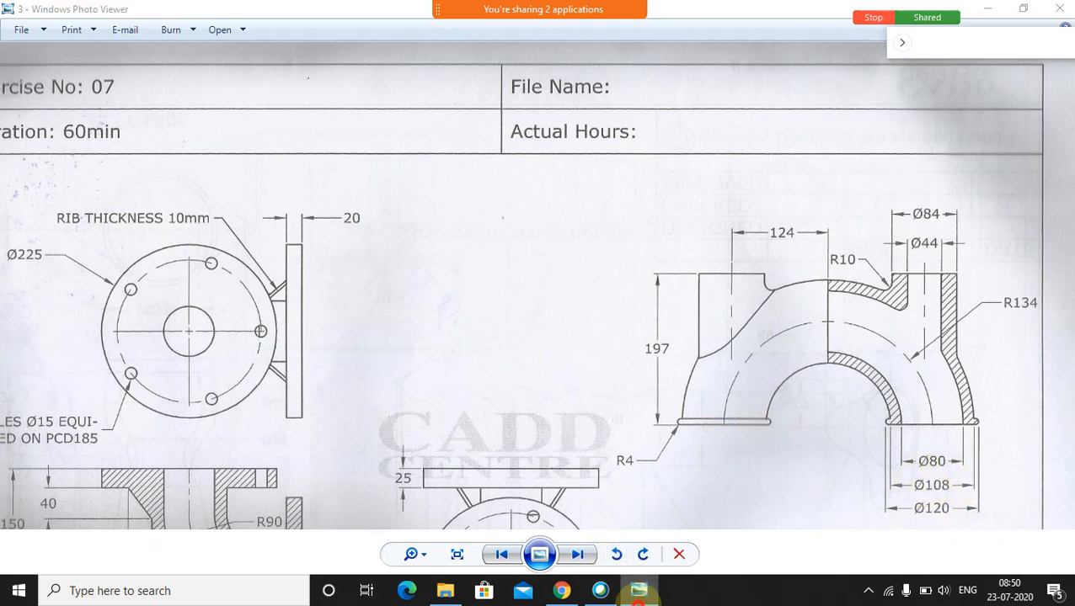
{"action": "left_click", "coordinate": [641, 596]}
{"action": "left_click", "coordinate": [706, 127]}
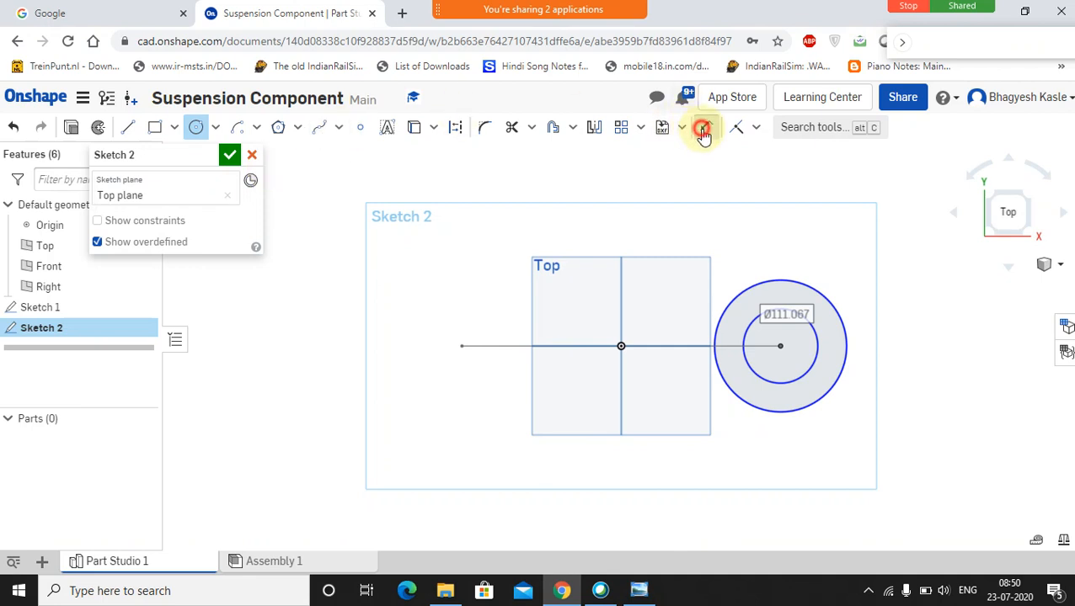
{"action": "left_click", "coordinate": [794, 283]}
{"action": "left_click", "coordinate": [851, 229]}
{"action": "type", "text": "108"}
{"action": "key", "text": "Return"}
- Dimension the inner circle's diameter as 80 mm and finish the profile sketch
{"action": "left_click", "coordinate": [784, 312]}
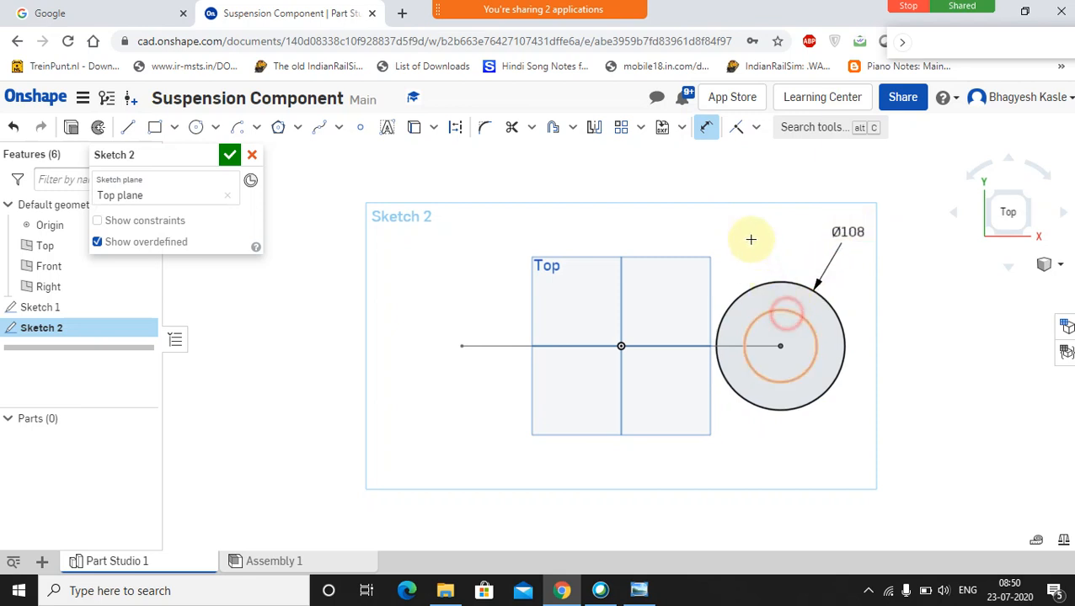
{"action": "left_click", "coordinate": [747, 222]}
{"action": "double_click", "coordinate": [748, 222]}
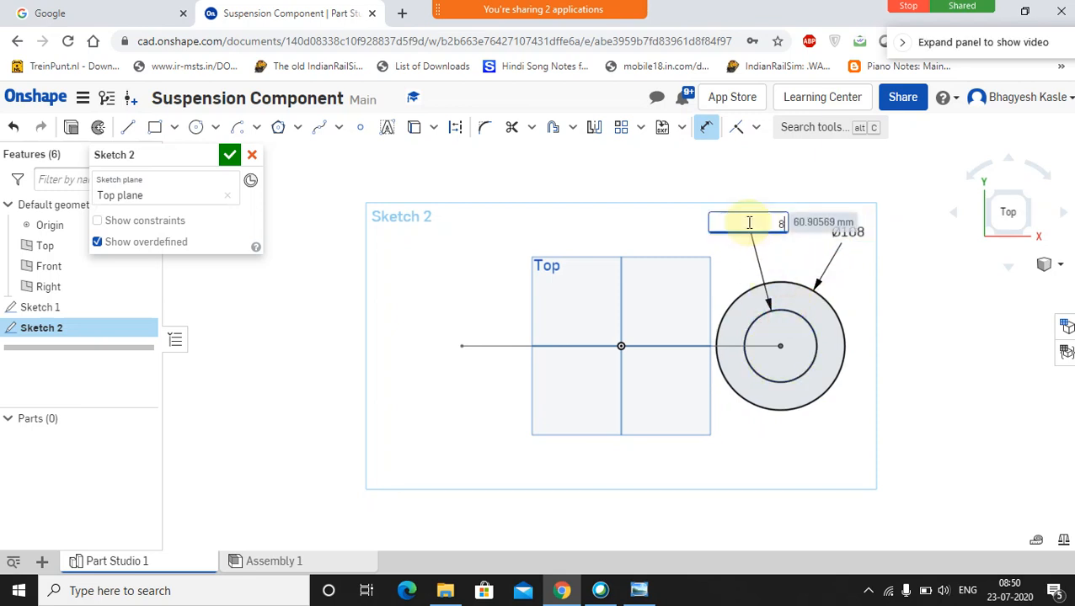
{"action": "type", "text": "80"}
{"action": "key", "text": "Return"}
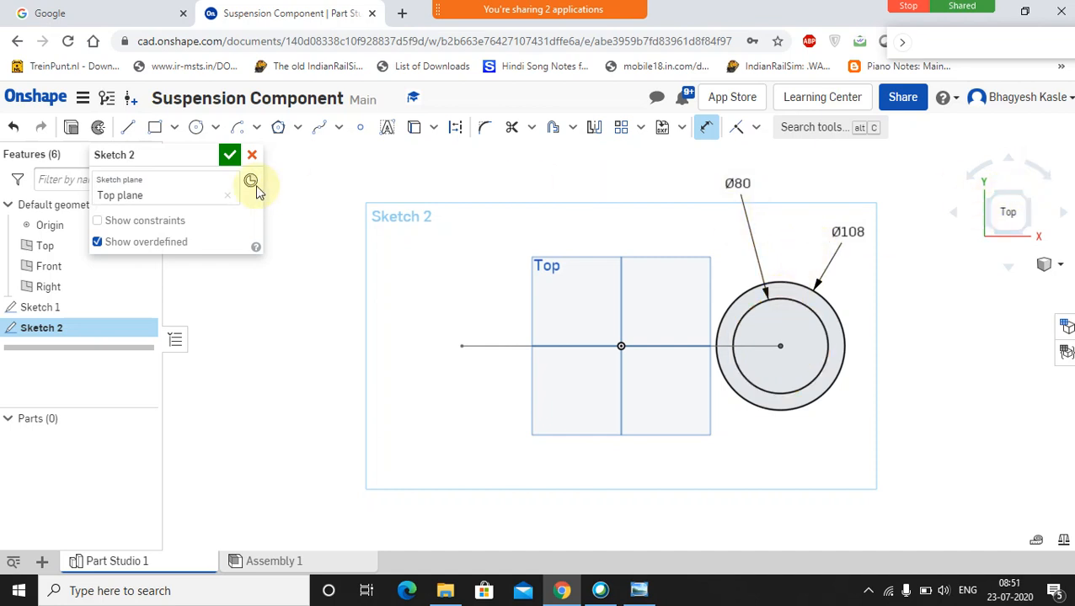
{"action": "left_click", "coordinate": [231, 162]}
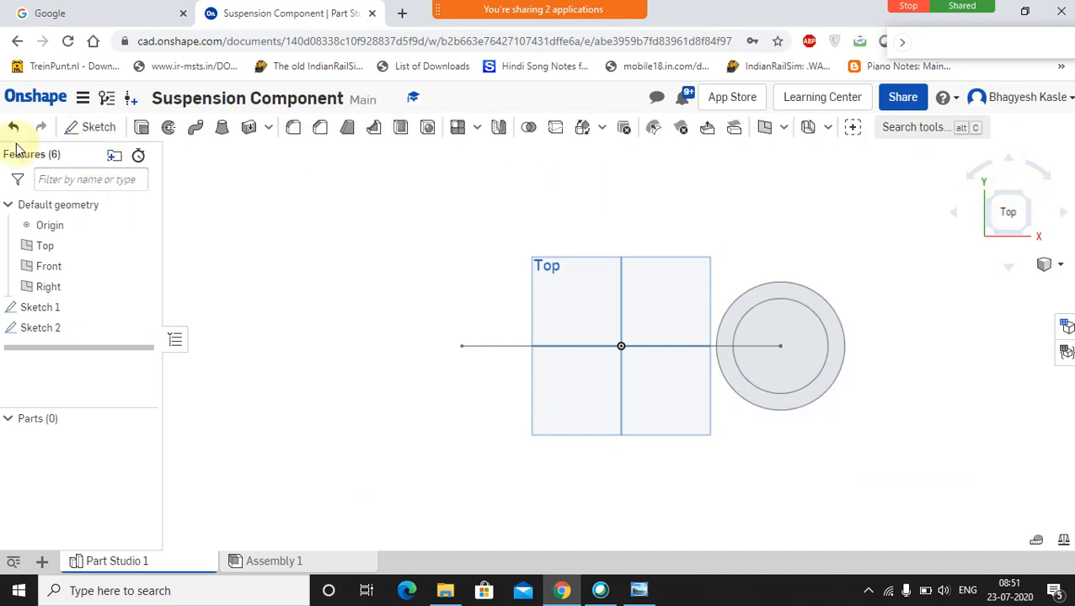
- Sweep the faces of Sketch 2 along the Sketch 1 arc as a new solid part
{"action": "left_click", "coordinate": [196, 132]}
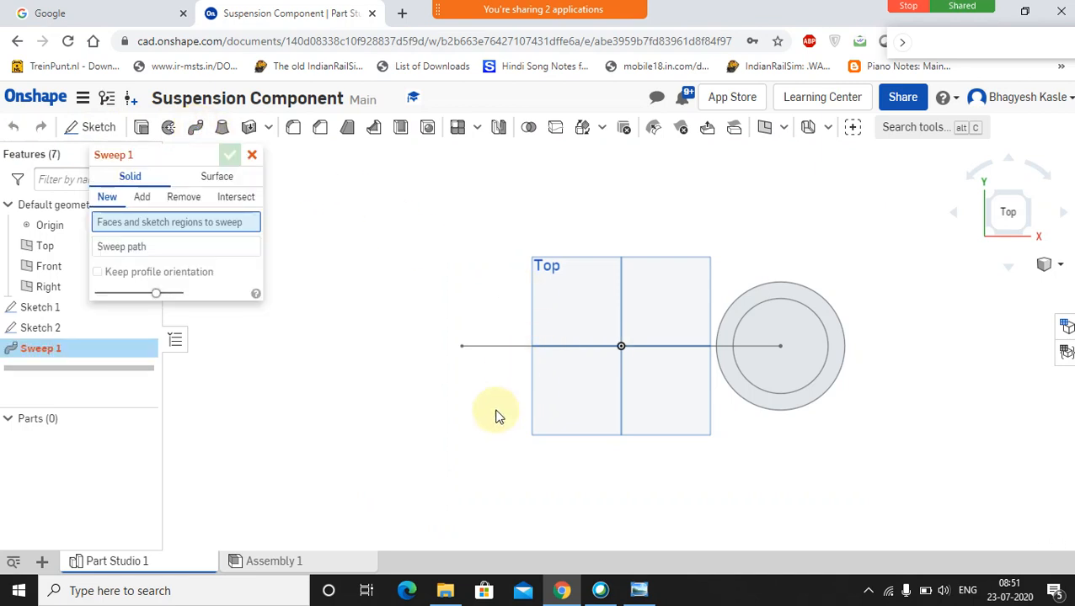
{"action": "right_click_drag", "start_coordinate": [475, 410], "coordinate": [474, 335]}
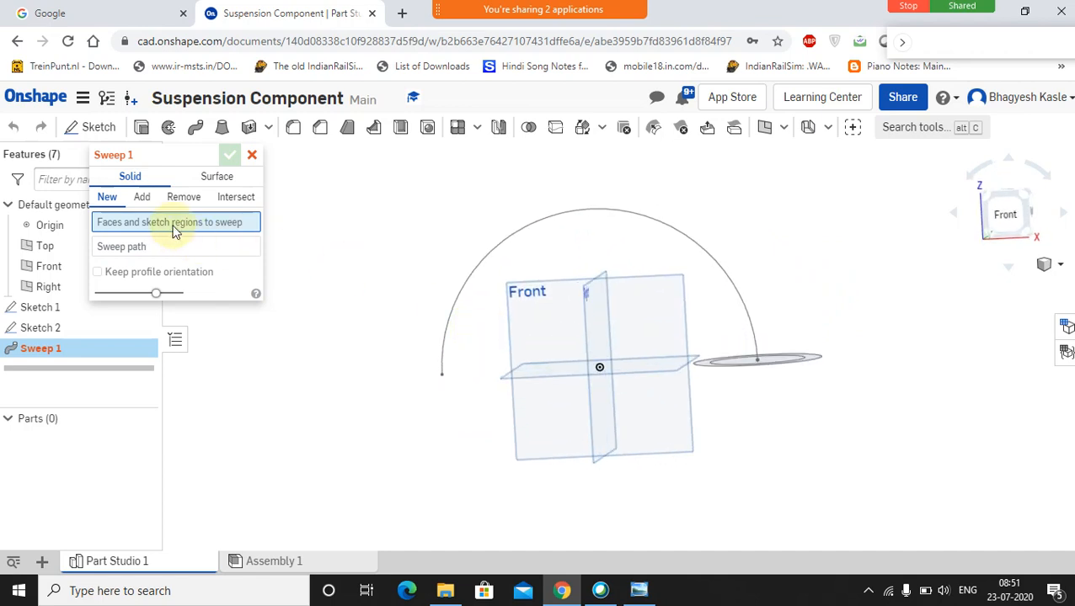
{"action": "left_click", "coordinate": [43, 328]}
{"action": "left_click", "coordinate": [134, 263]}
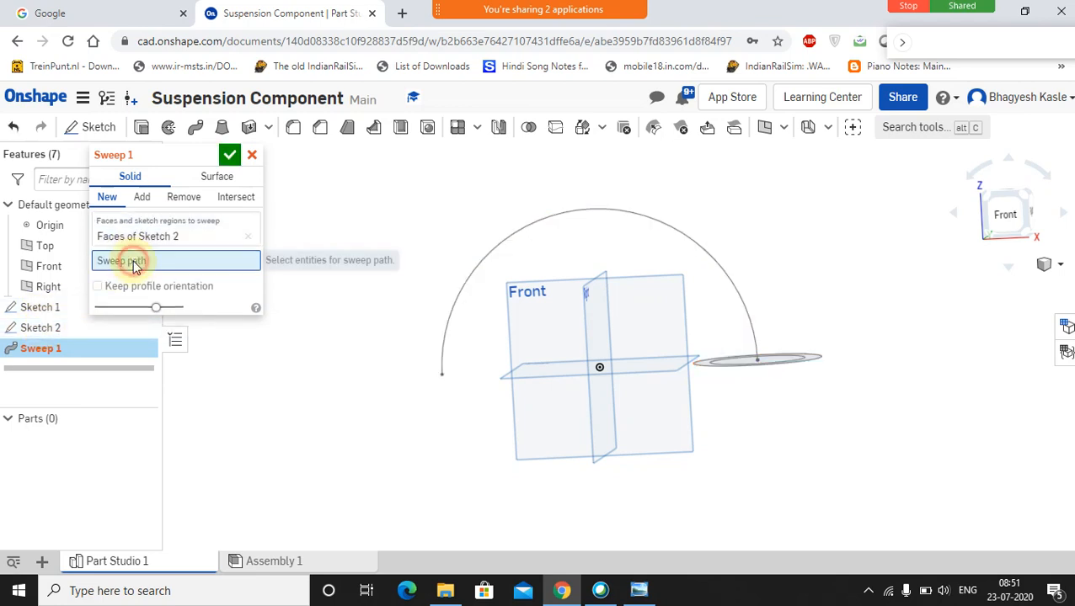
{"action": "left_click", "coordinate": [37, 307]}
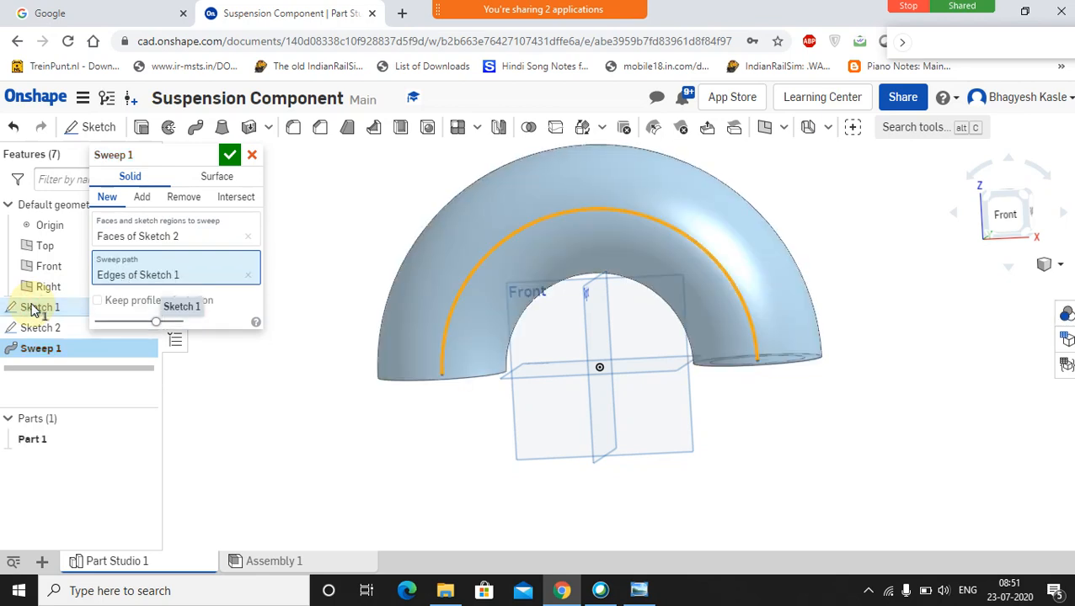
{"action": "left_click", "coordinate": [231, 155]}
{"action": "middle_click_drag", "start_coordinate": [482, 336], "coordinate": [475, 304]}
{"action": "right_click_drag", "start_coordinate": [475, 310], "coordinate": [513, 341]}
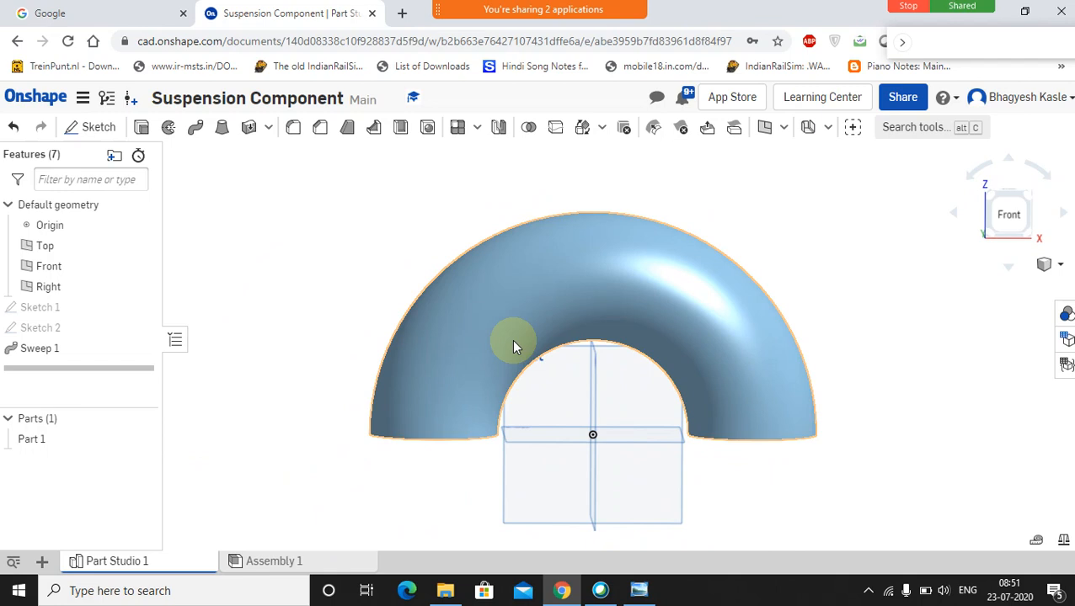
- Switch to Windows Photo Viewer and examine the suspension component's upright branches and overall height in the reference drawing
{"action": "left_click", "coordinate": [638, 591]}
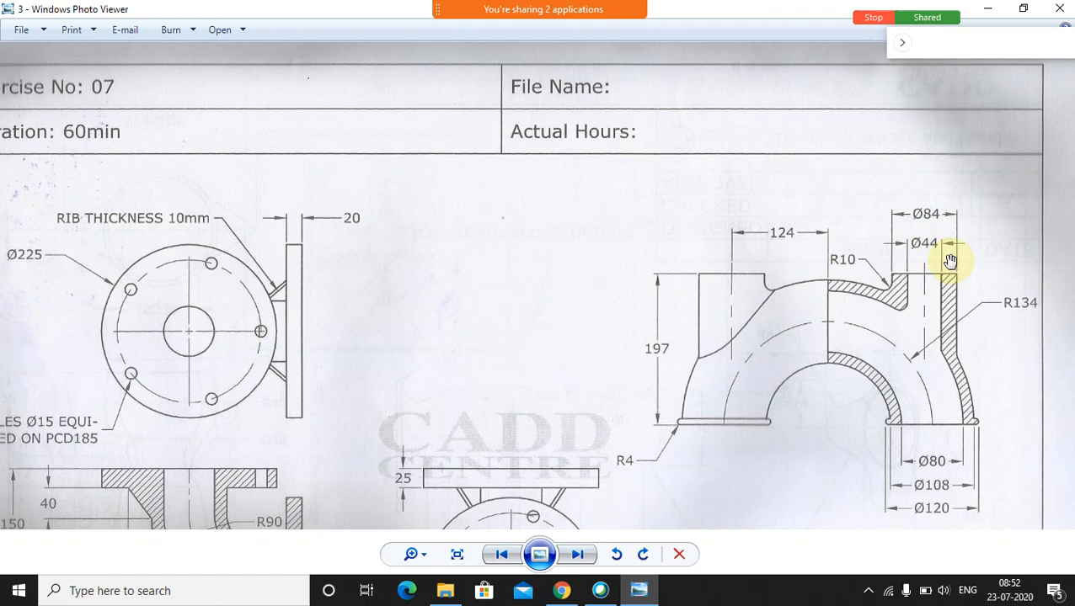
{"action": "left_click", "coordinate": [664, 591]}
{"action": "left_click", "coordinate": [640, 601]}
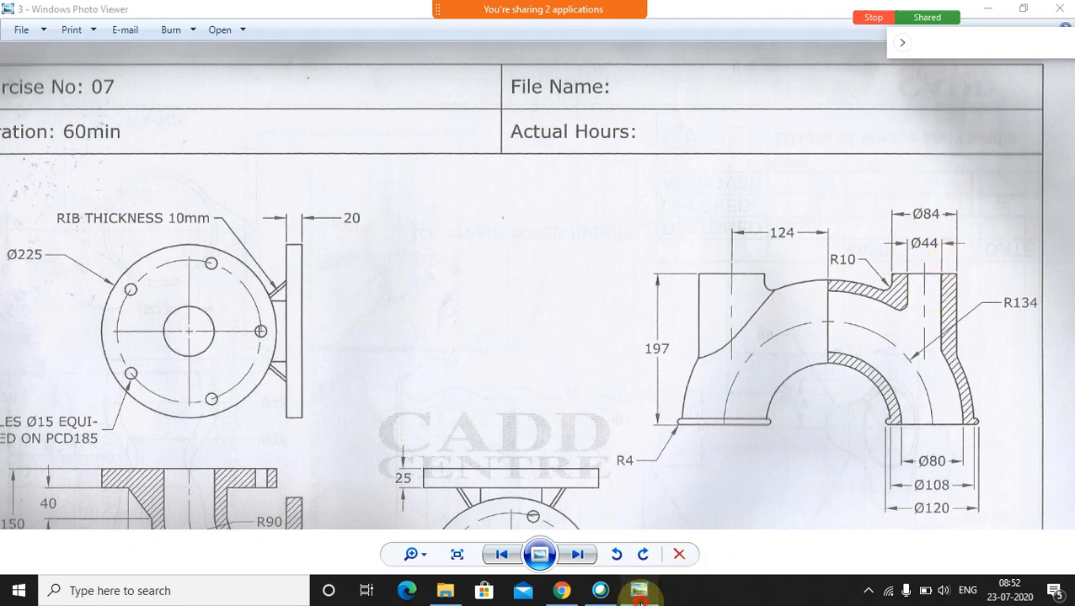
{"action": "left_click", "coordinate": [641, 591]}
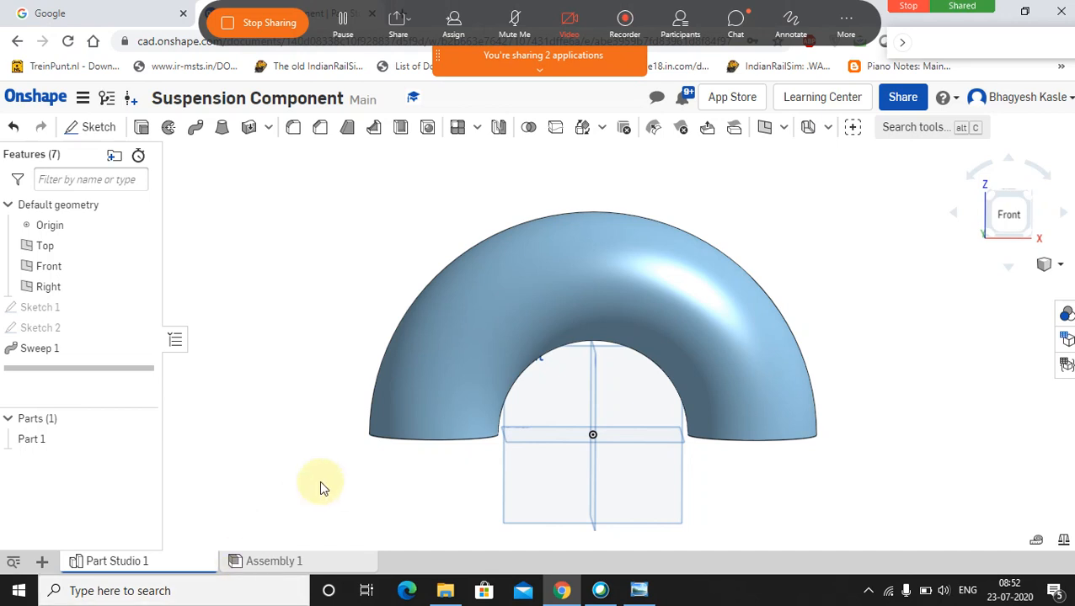
- Set up a new reference plane offset 197 mm from the Top plane
{"action": "left_click", "coordinate": [640, 293]}
{"action": "right_click_drag", "start_coordinate": [639, 292], "coordinate": [600, 335]}
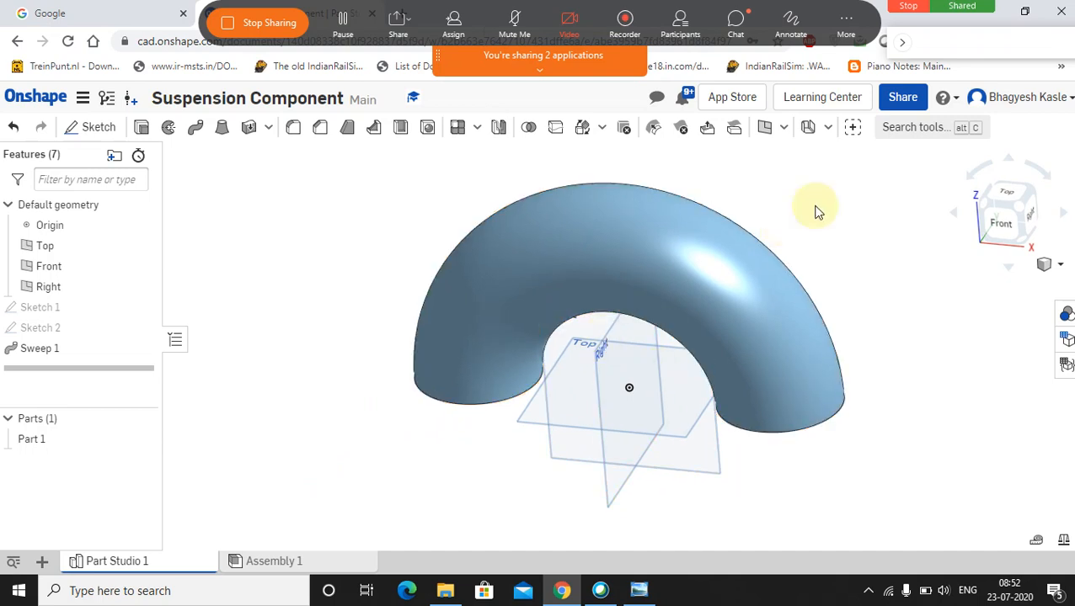
{"action": "left_click", "coordinate": [784, 126]}
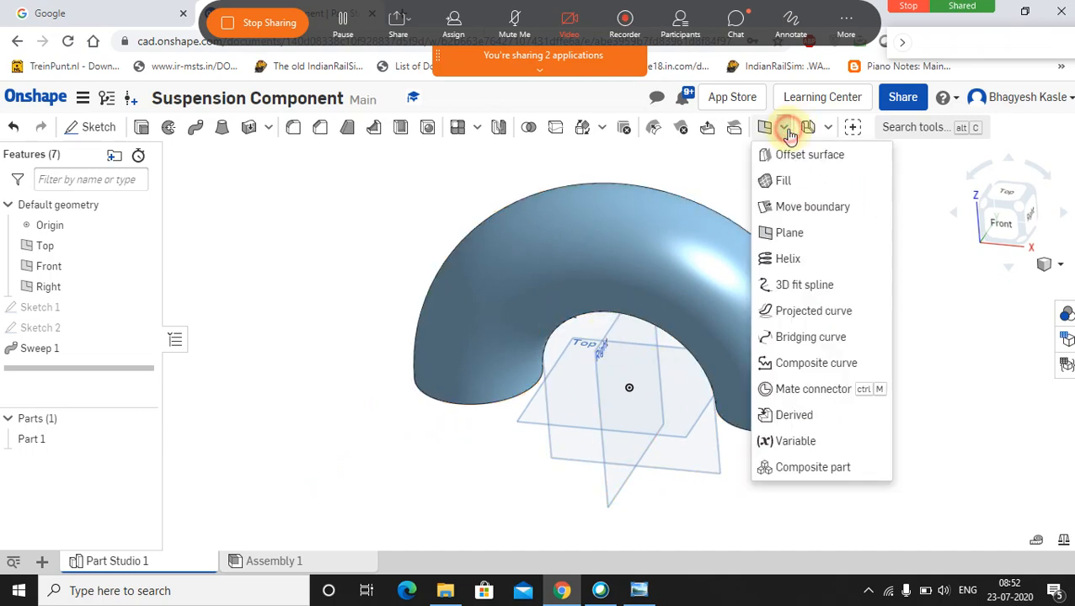
{"action": "left_click", "coordinate": [789, 234]}
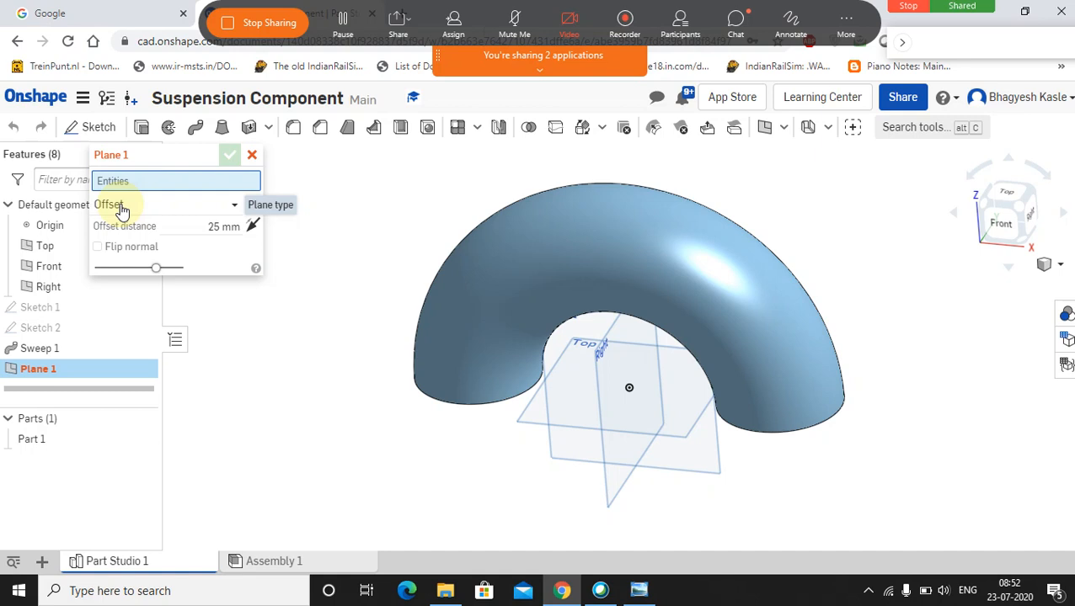
{"action": "left_click", "coordinate": [523, 426]}
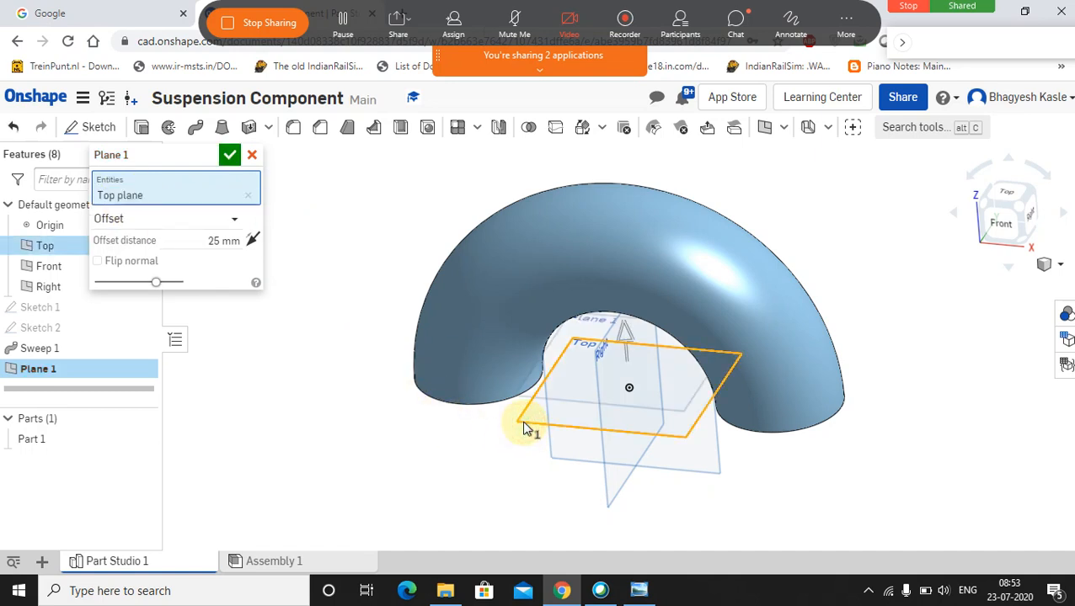
{"action": "left_click", "coordinate": [213, 244]}
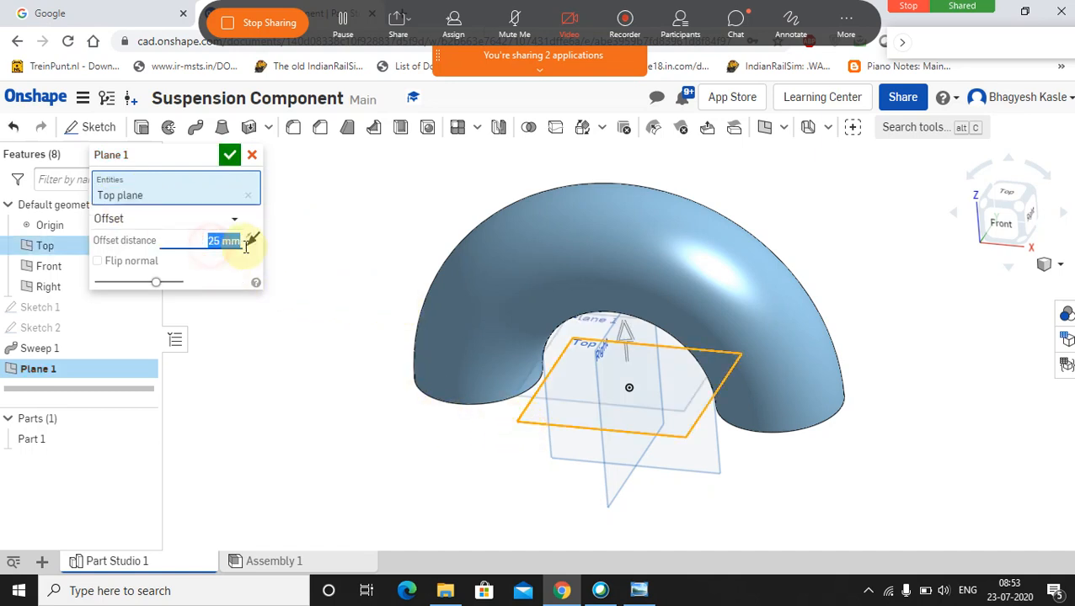
{"action": "type", "text": "197"}
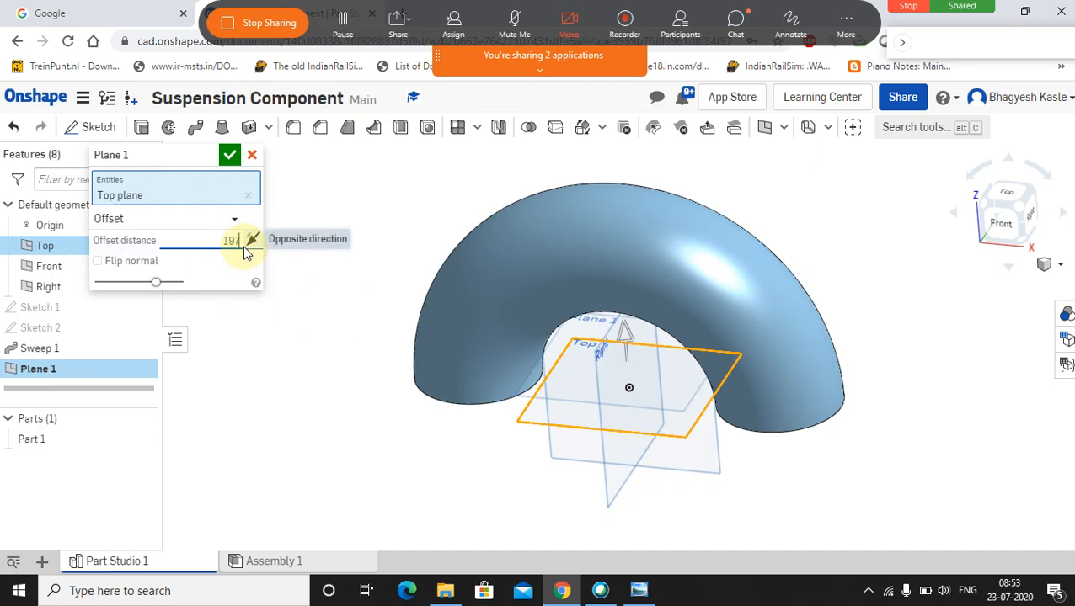
- Check the overall height in the reference drawing and confirm the plane with its offset direction above the pipe
{"action": "left_click", "coordinate": [639, 591]}
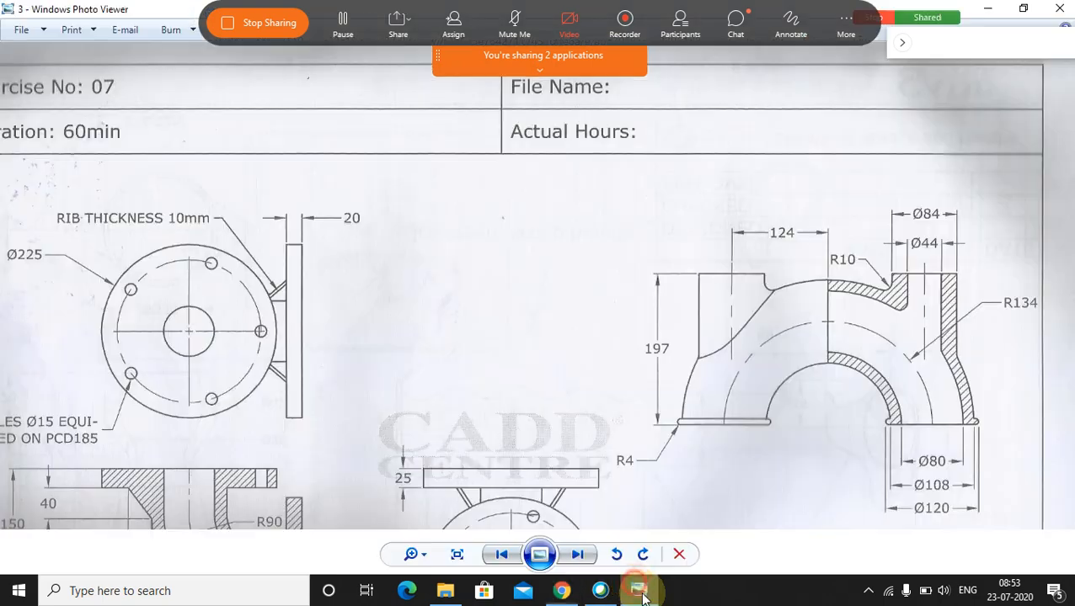
{"action": "left_click", "coordinate": [640, 593]}
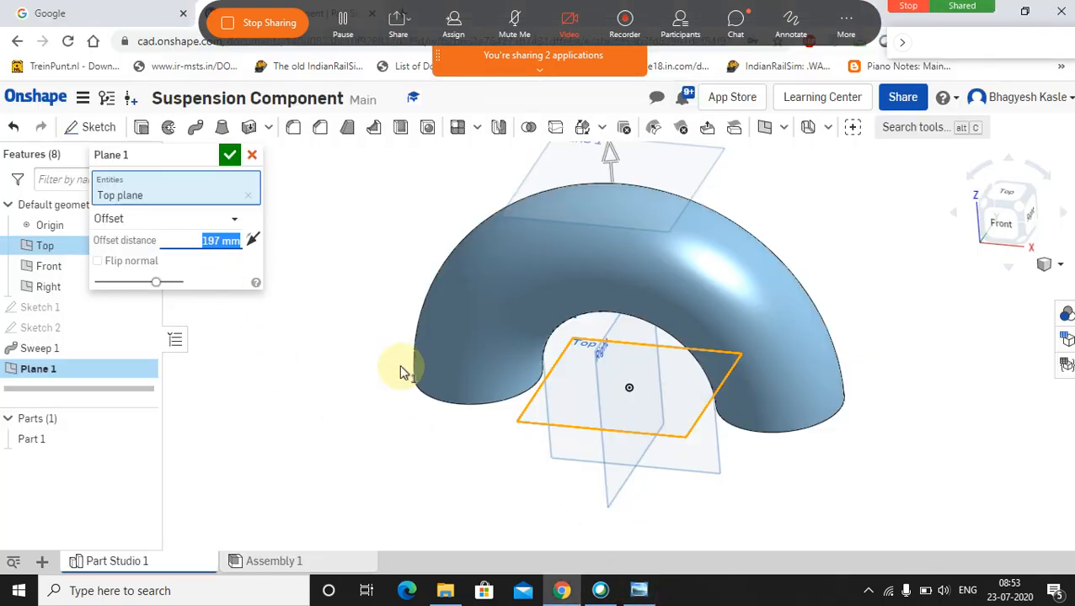
{"action": "right_click_drag", "start_coordinate": [398, 371], "coordinate": [422, 422]}
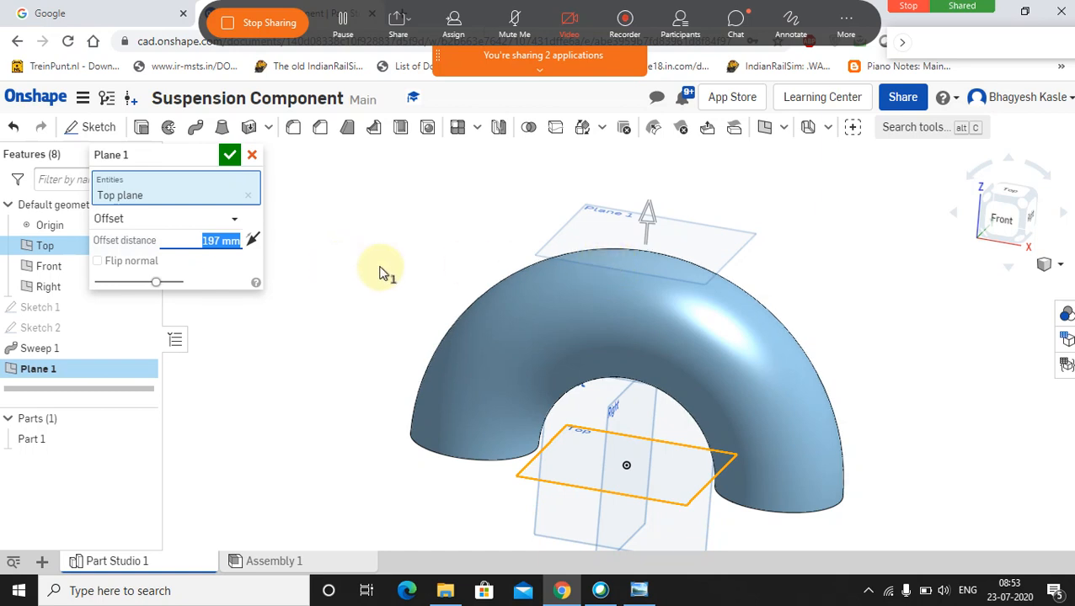
{"action": "left_click", "coordinate": [253, 243]}
{"action": "left_click", "coordinate": [253, 242]}
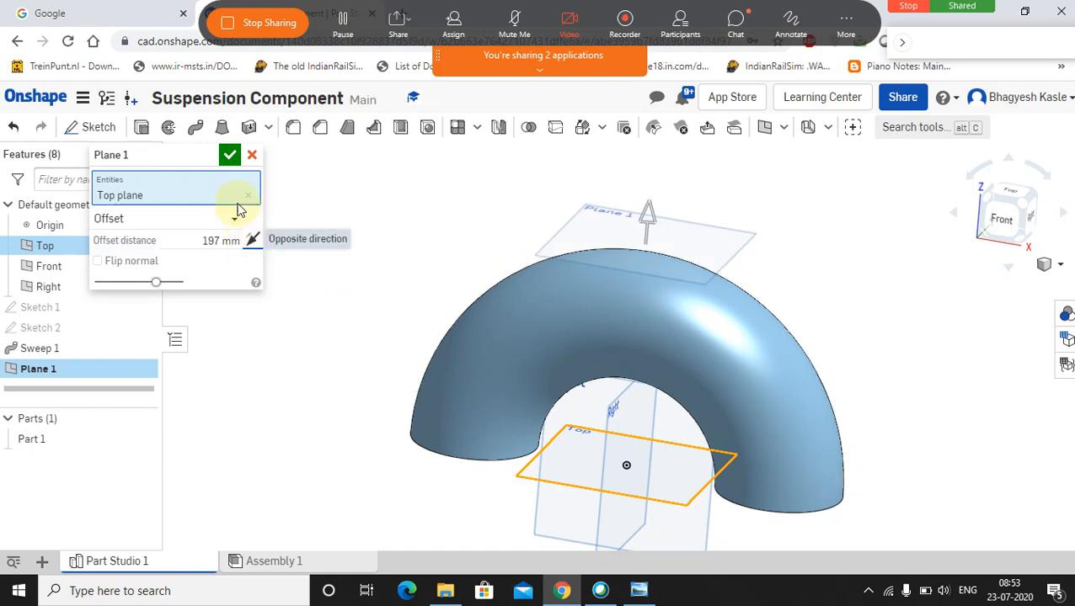
{"action": "left_click", "coordinate": [230, 156]}
- Start a new sketch on Plane 1 and view it normal to the plane
{"action": "right_click_drag", "start_coordinate": [324, 219], "coordinate": [331, 265]}
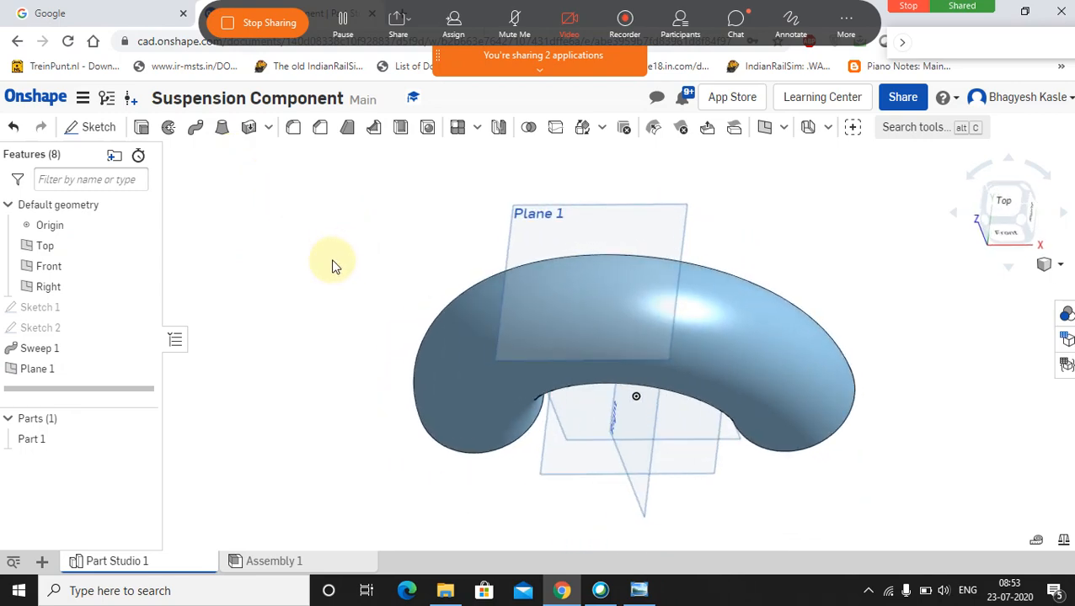
{"action": "left_click", "coordinate": [570, 219]}
{"action": "right_click", "coordinate": [572, 220]}
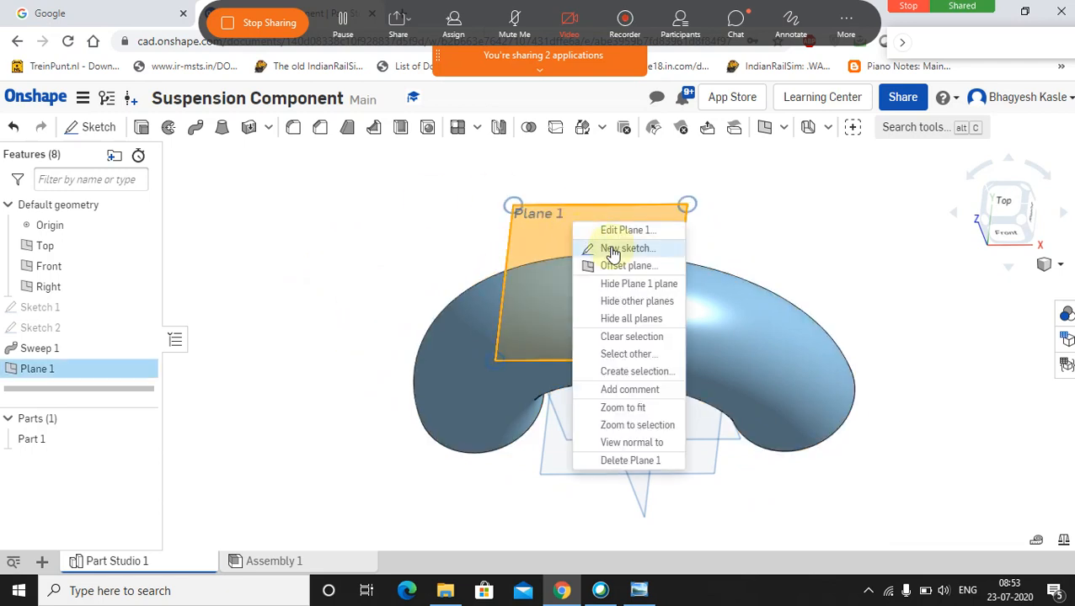
{"action": "left_click", "coordinate": [613, 249]}
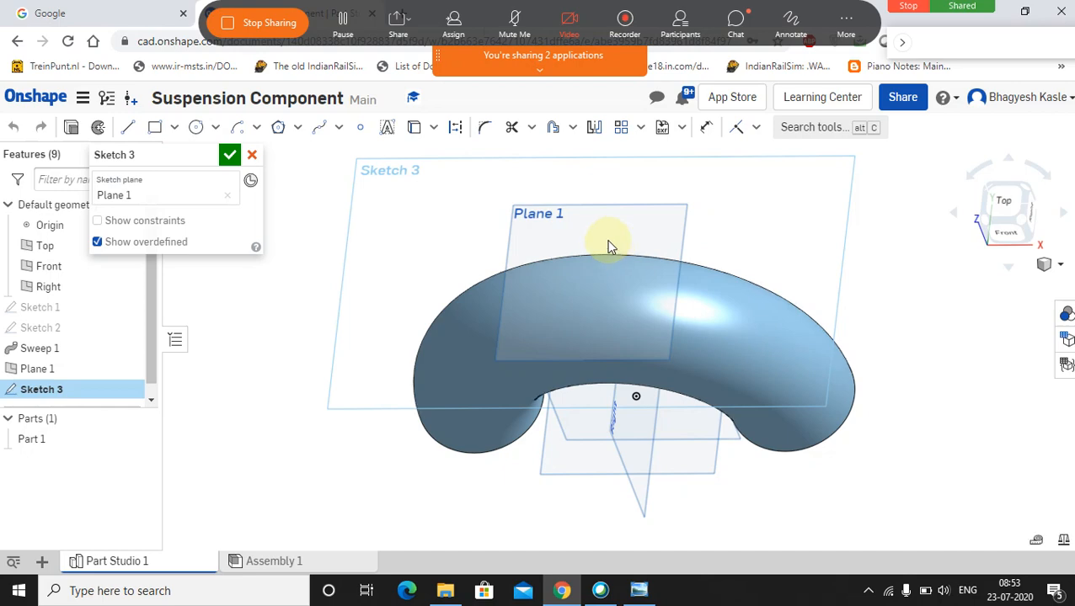
{"action": "right_click", "coordinate": [609, 245]}
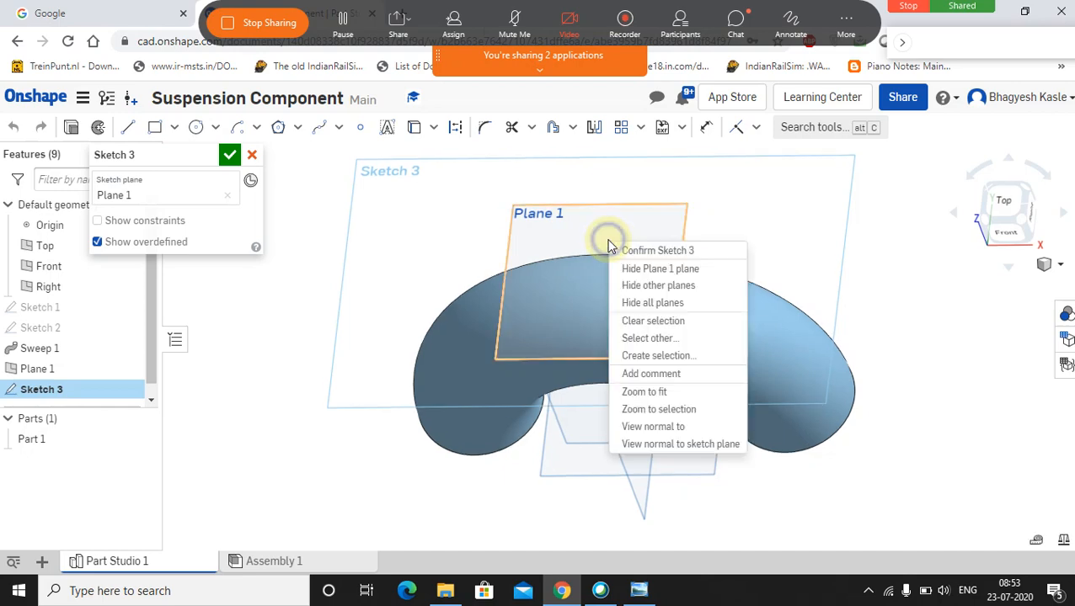
{"action": "left_click", "coordinate": [671, 427]}
- Check the branch spacing and branch diameters in the reference drawing
{"action": "left_click", "coordinate": [639, 590]}
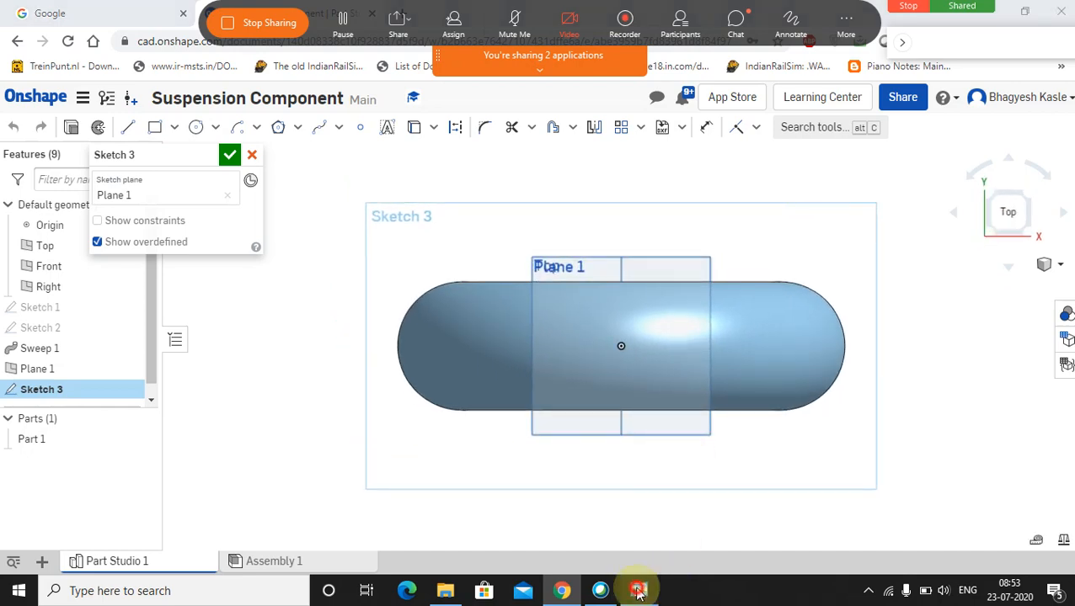
{"action": "left_click_drag", "start_coordinate": [830, 339], "coordinate": [837, 298]}
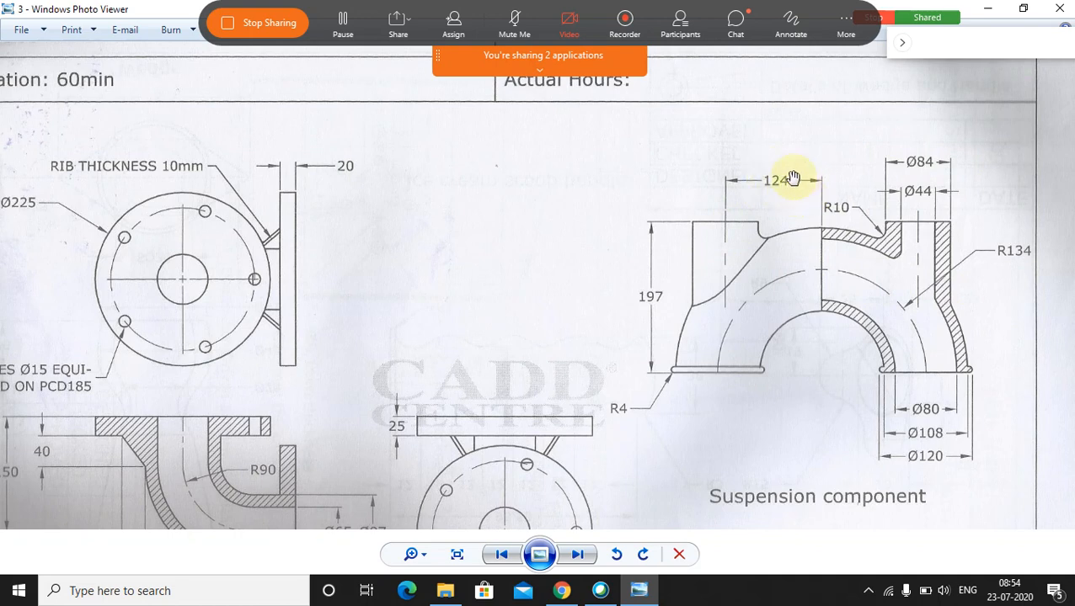
{"action": "left_click", "coordinate": [561, 590]}
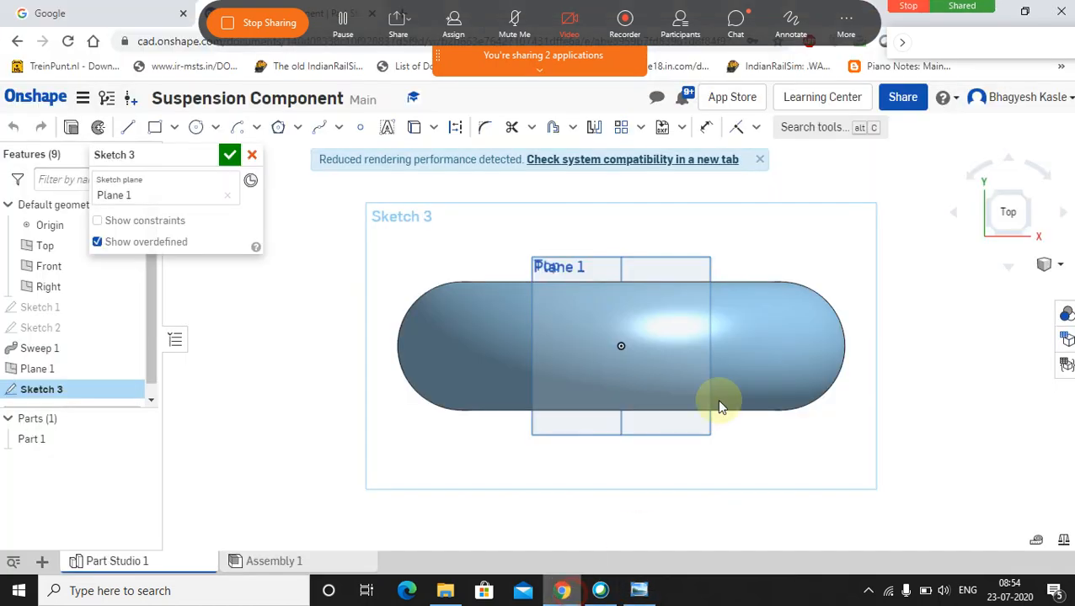
- Sketch a circle of about 63.6 mm diameter over the pipe's left leg, its centre horizontally aligned with the origin
{"action": "left_click", "coordinate": [196, 127]}
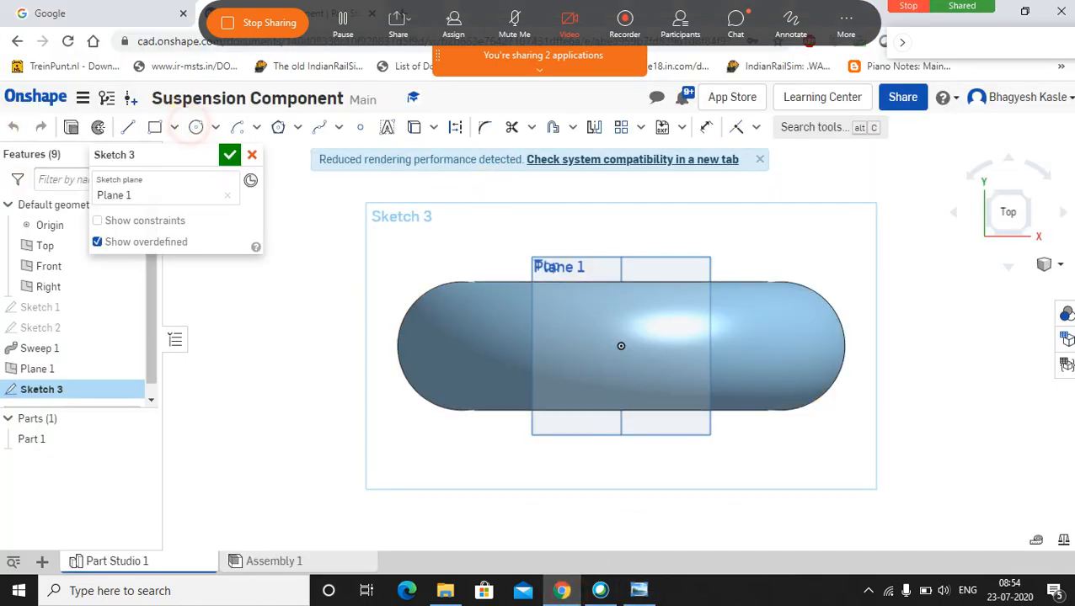
{"action": "left_click", "coordinate": [477, 346]}
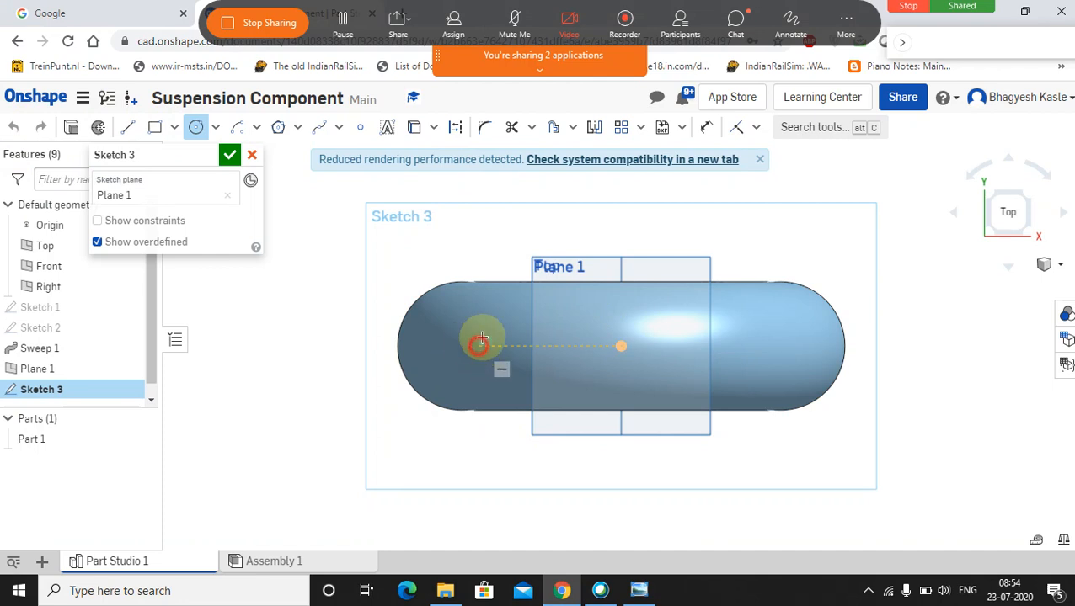
{"action": "left_click", "coordinate": [490, 310]}
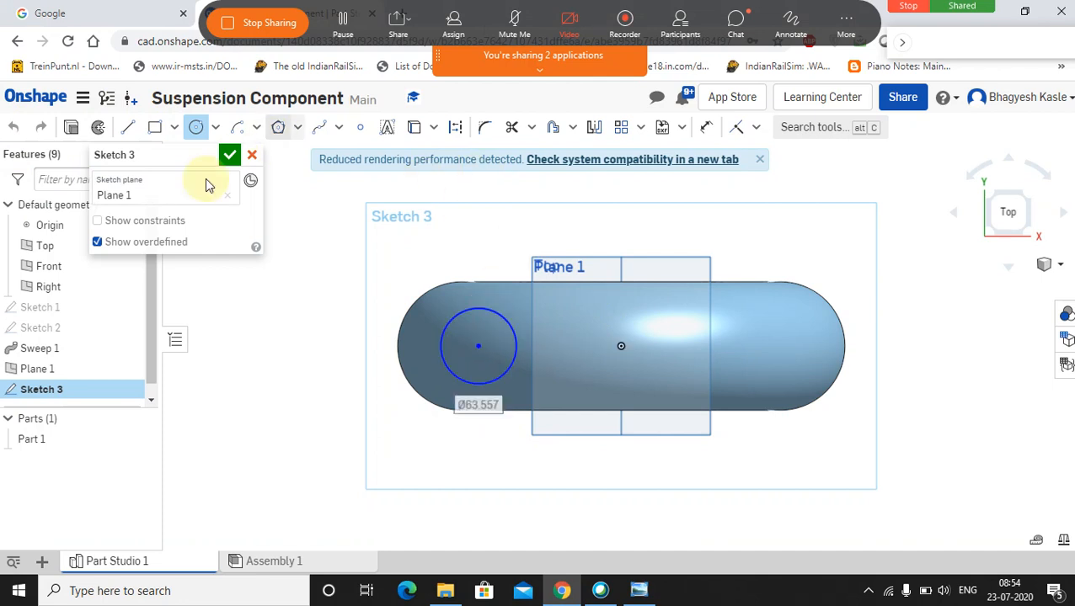
- Dimension the horizontal distance between the circle's centre and the origin as 124 mm
{"action": "left_click", "coordinate": [706, 127]}
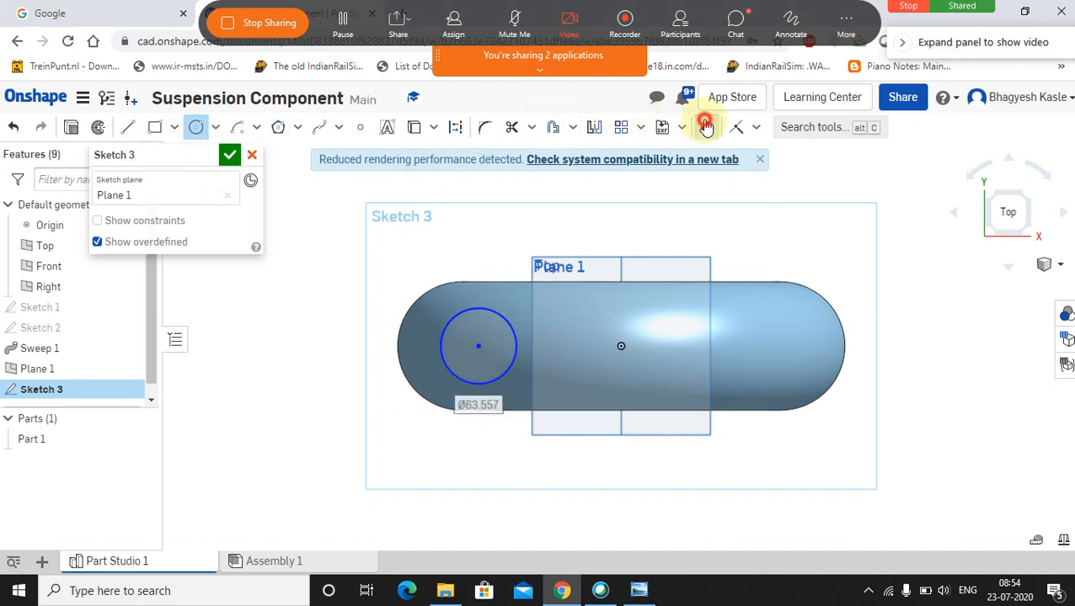
{"action": "left_click", "coordinate": [479, 344]}
{"action": "left_click", "coordinate": [621, 346]}
{"action": "left_click", "coordinate": [556, 229]}
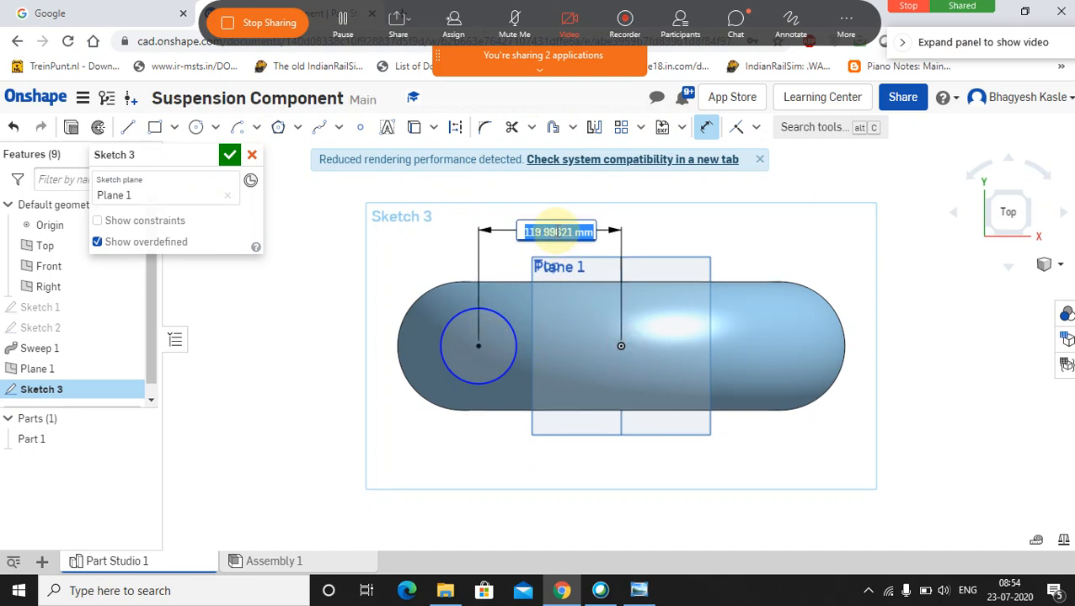
{"action": "type", "text": "124"}
{"action": "key", "text": "Escape"}
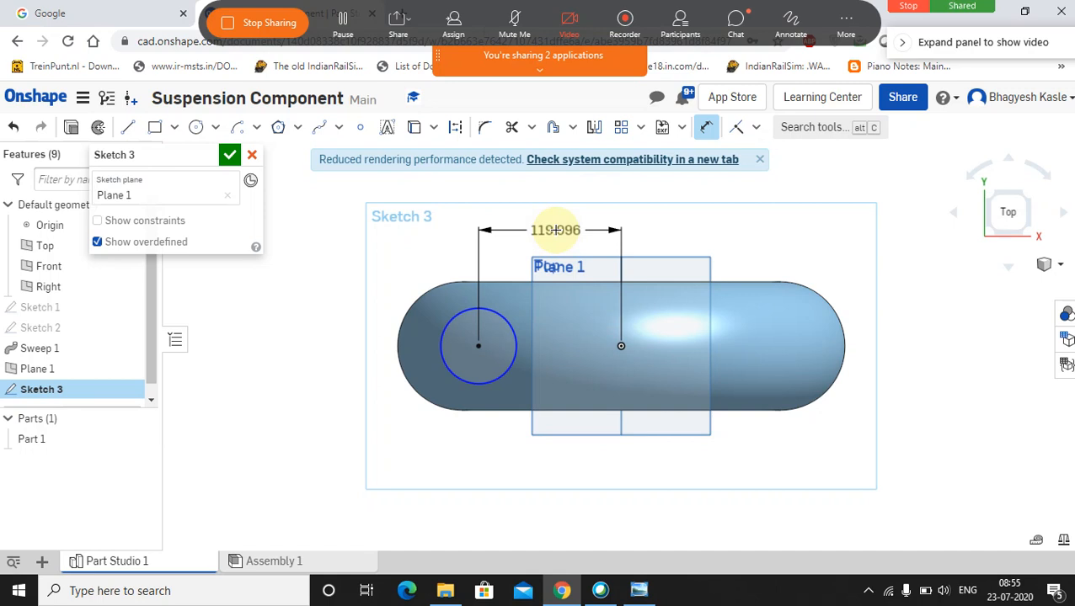
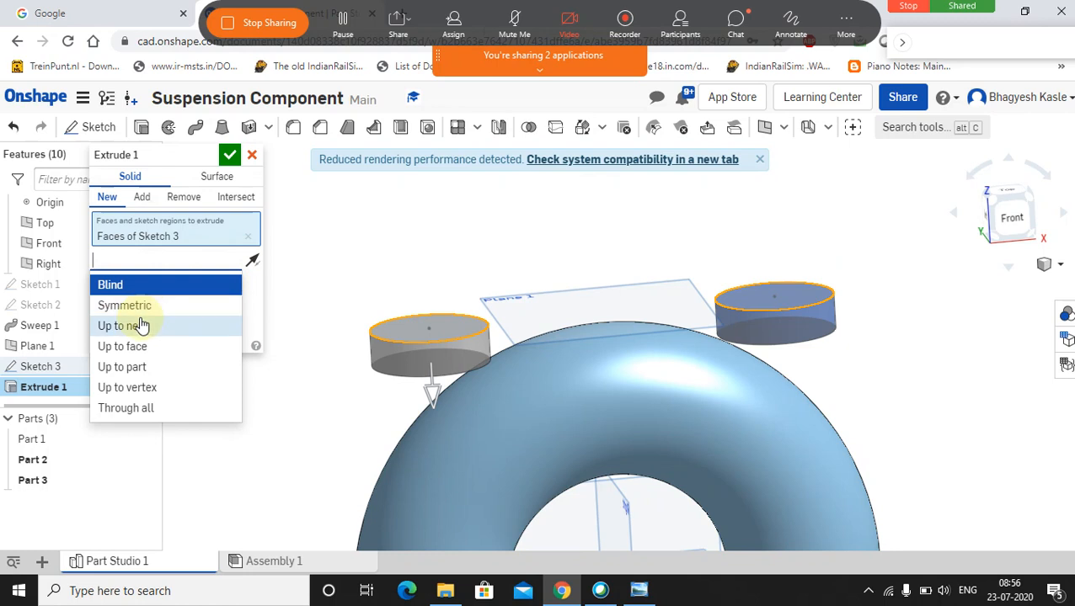
- Compare the Up to next end type with blind depths of 40 mm and 60 mm for the Sketch 3 extrusion
{"action": "left_click", "coordinate": [143, 328]}
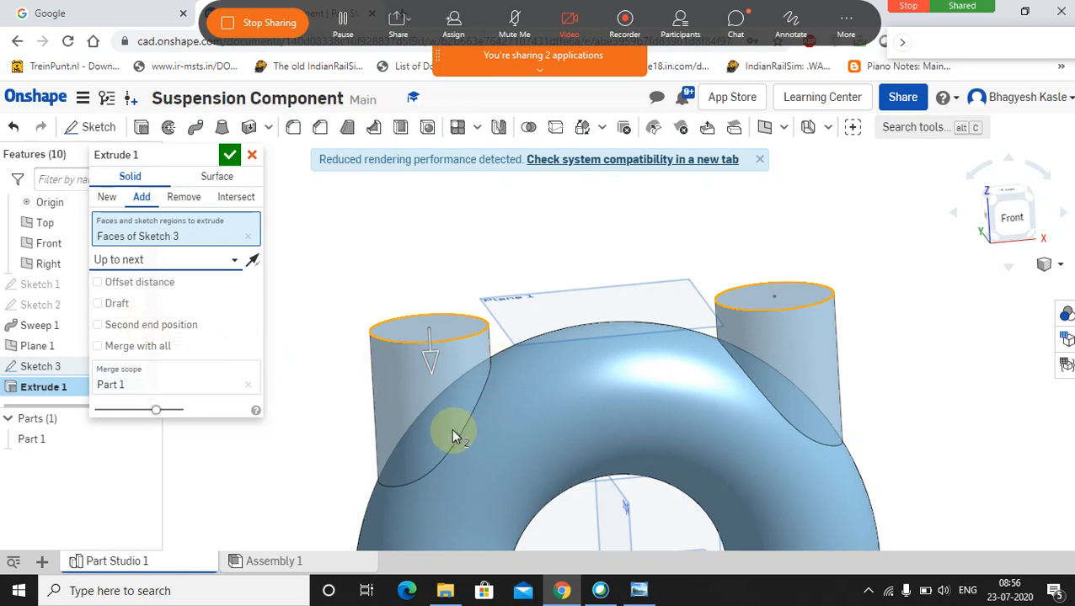
{"action": "left_click", "coordinate": [233, 263]}
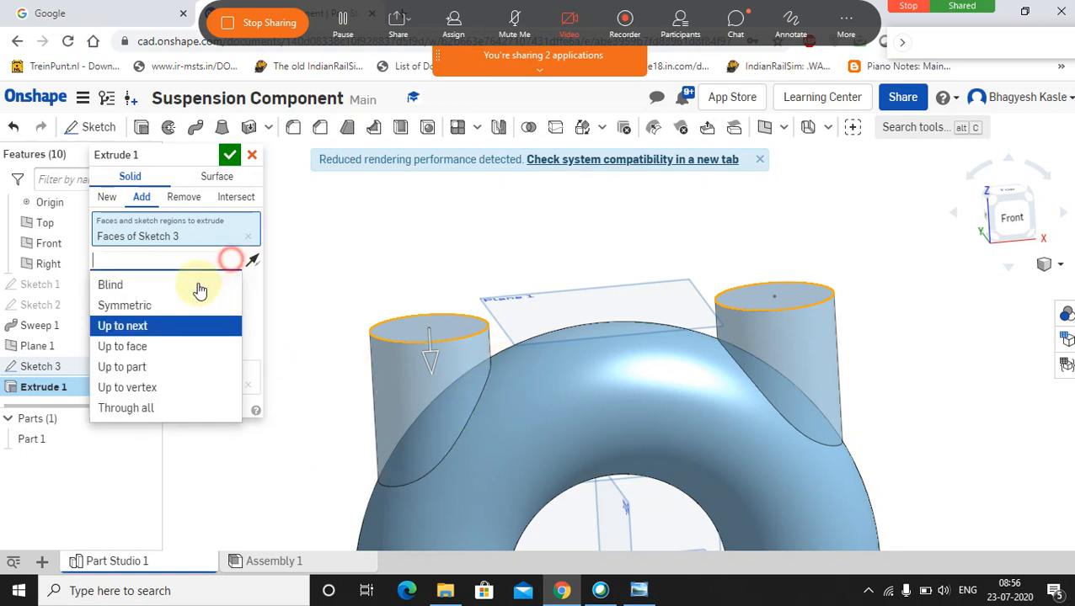
{"action": "left_click", "coordinate": [173, 288]}
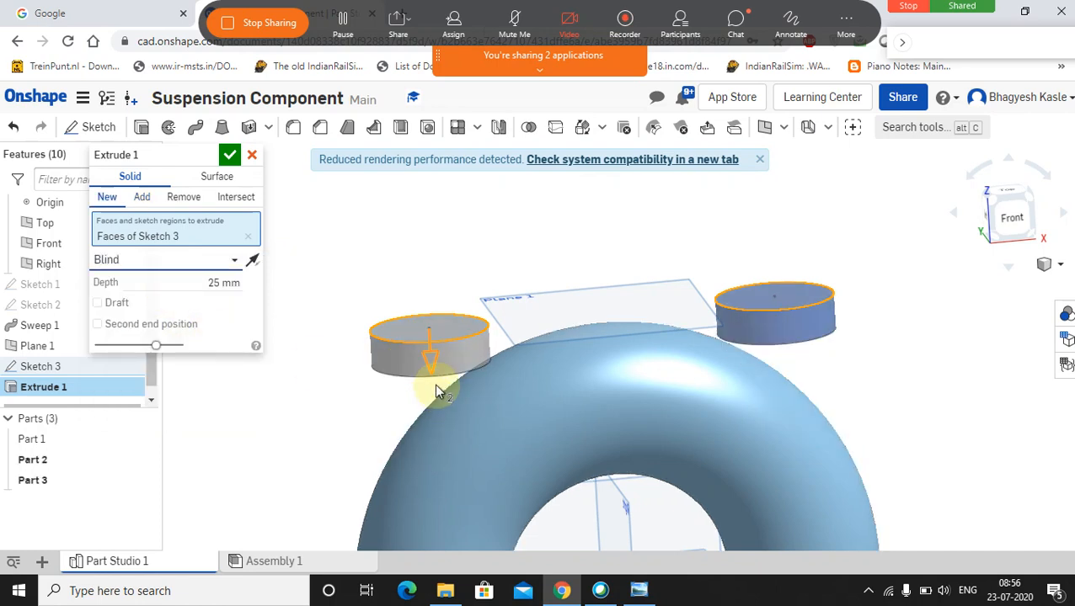
{"action": "left_click_drag", "start_coordinate": [432, 391], "coordinate": [437, 435]}
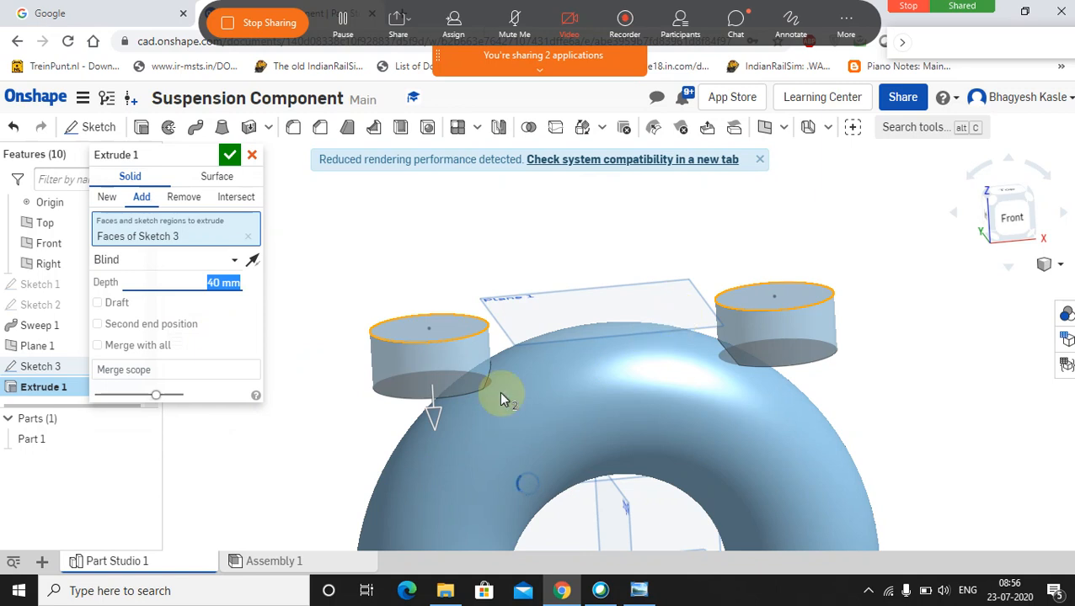
{"action": "left_click_drag", "start_coordinate": [419, 412], "coordinate": [431, 453]}
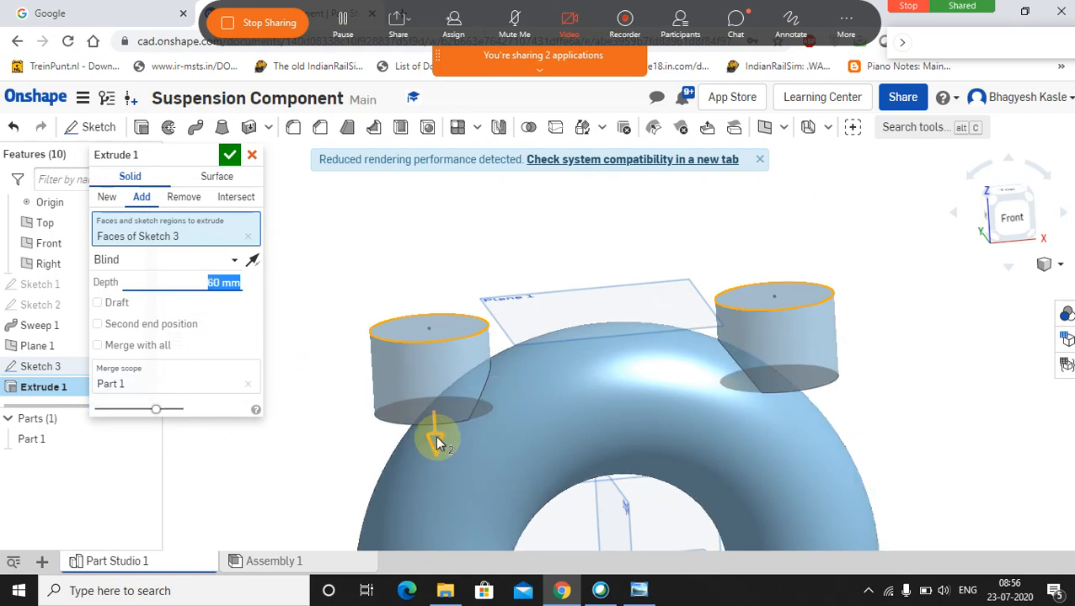
{"action": "left_click_drag", "start_coordinate": [445, 475], "coordinate": [438, 410]}
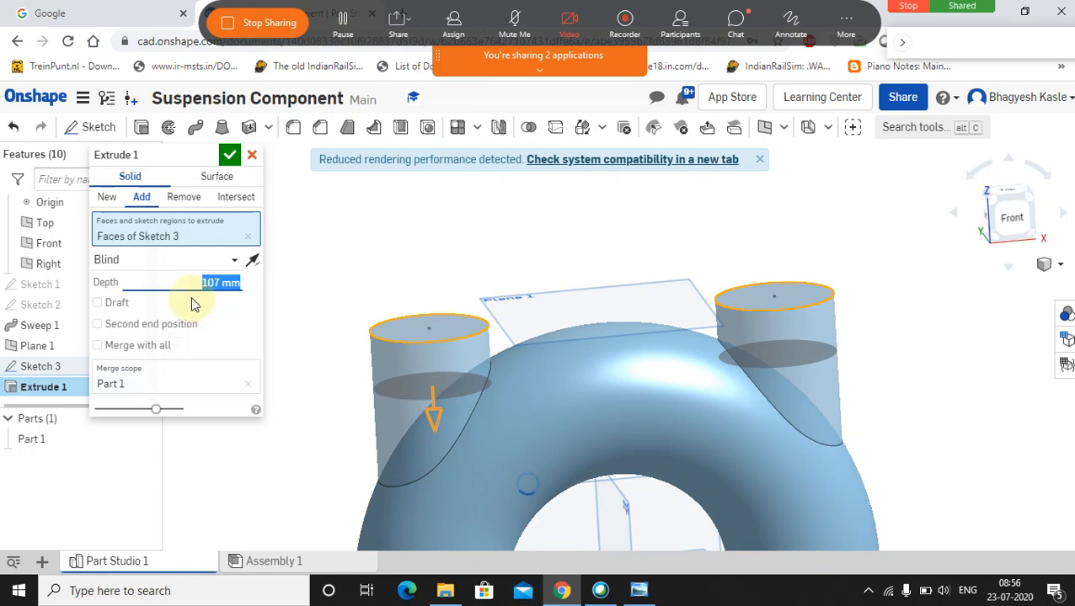
- Set the Sketch 3 extrusion's end type to Up to next so both branches are added to the swept pipe
{"action": "left_click", "coordinate": [135, 259]}
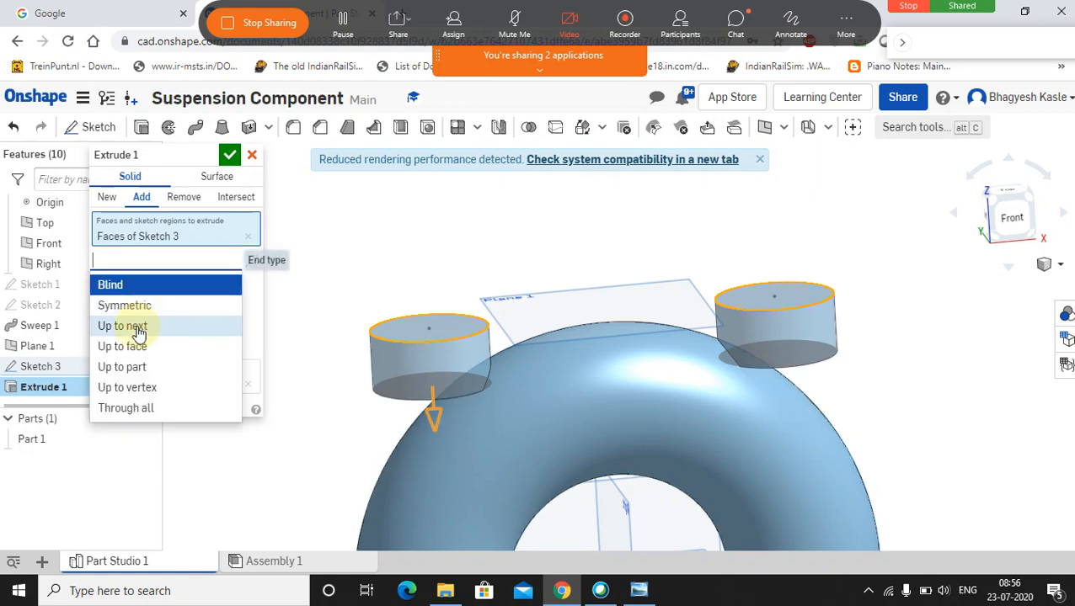
{"action": "left_click", "coordinate": [139, 331]}
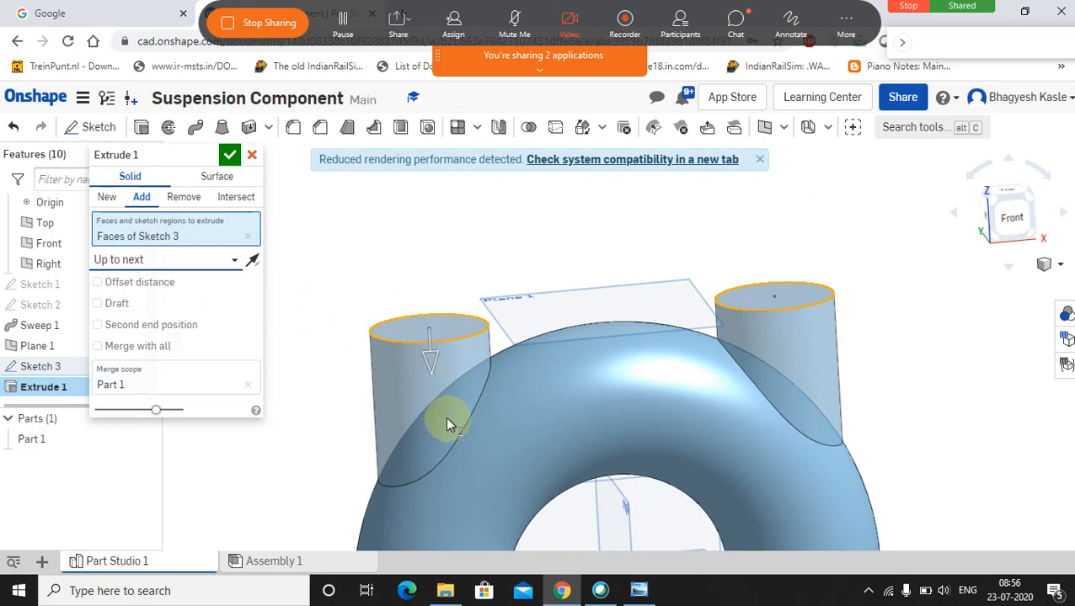
- Accept the branch extrusion and check the branch bore diameter in the reference drawing
{"action": "left_click", "coordinate": [230, 156]}
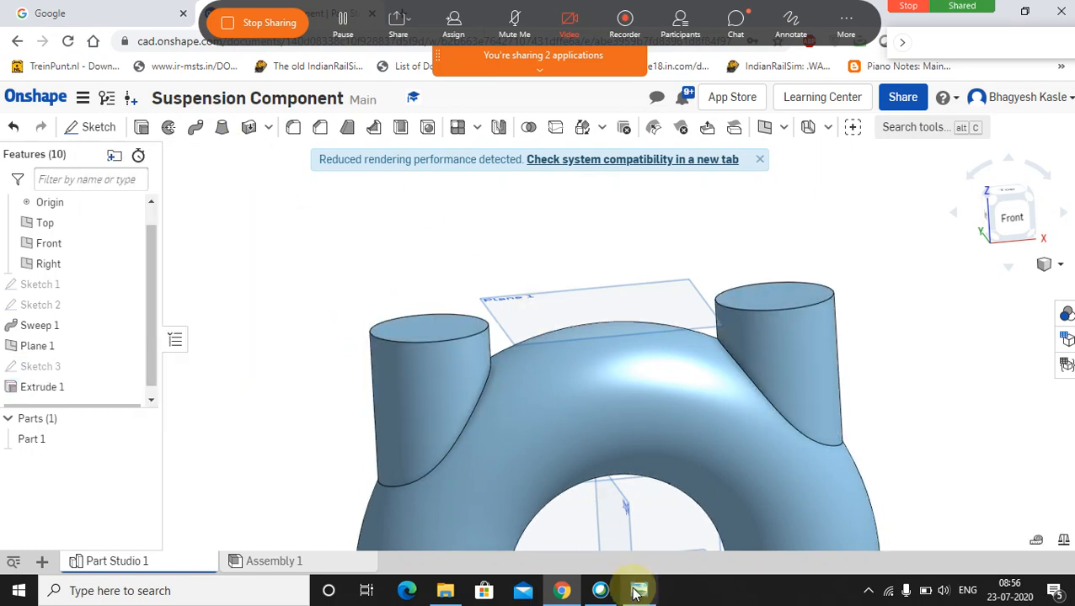
{"action": "left_click", "coordinate": [639, 590]}
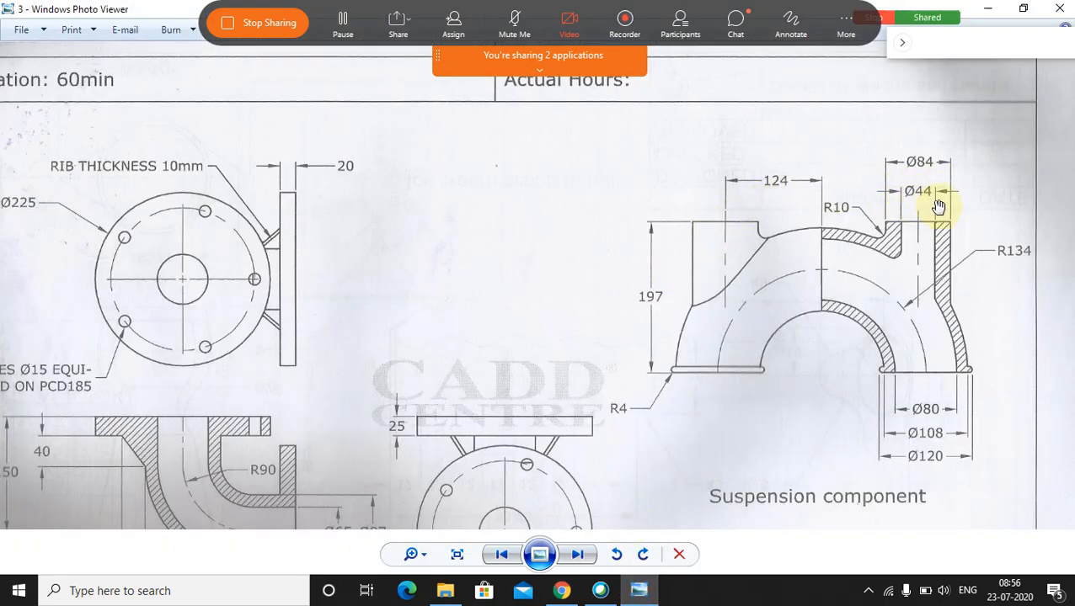
{"action": "left_click", "coordinate": [561, 590]}
- Start a new sketch on the flat top face of the left branch, viewed normal to the sketch plane
{"action": "right_click_drag", "start_coordinate": [563, 320], "coordinate": [568, 360]}
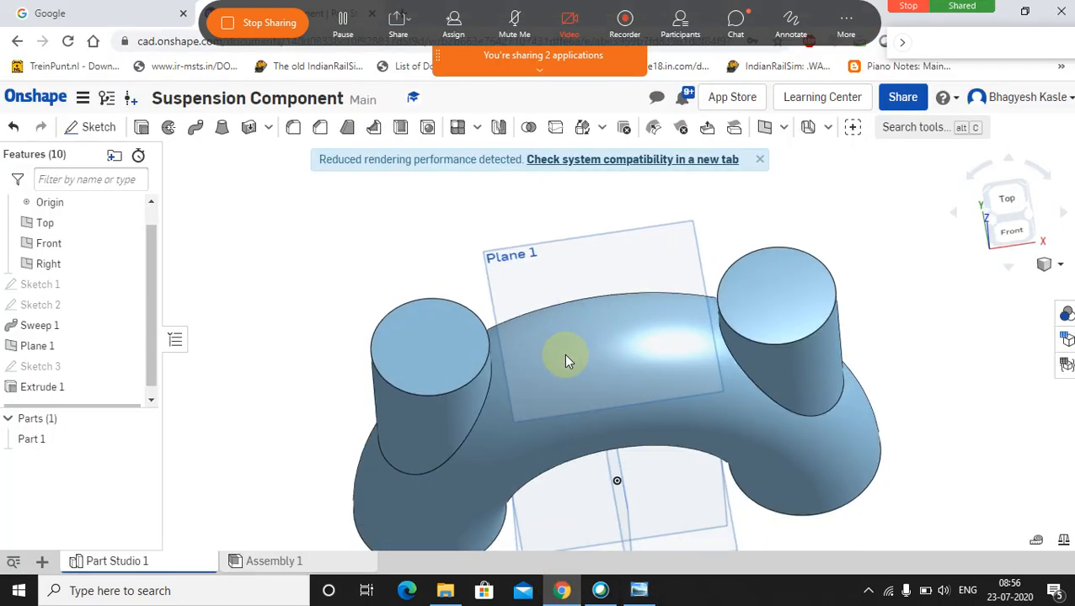
{"action": "left_click", "coordinate": [427, 344]}
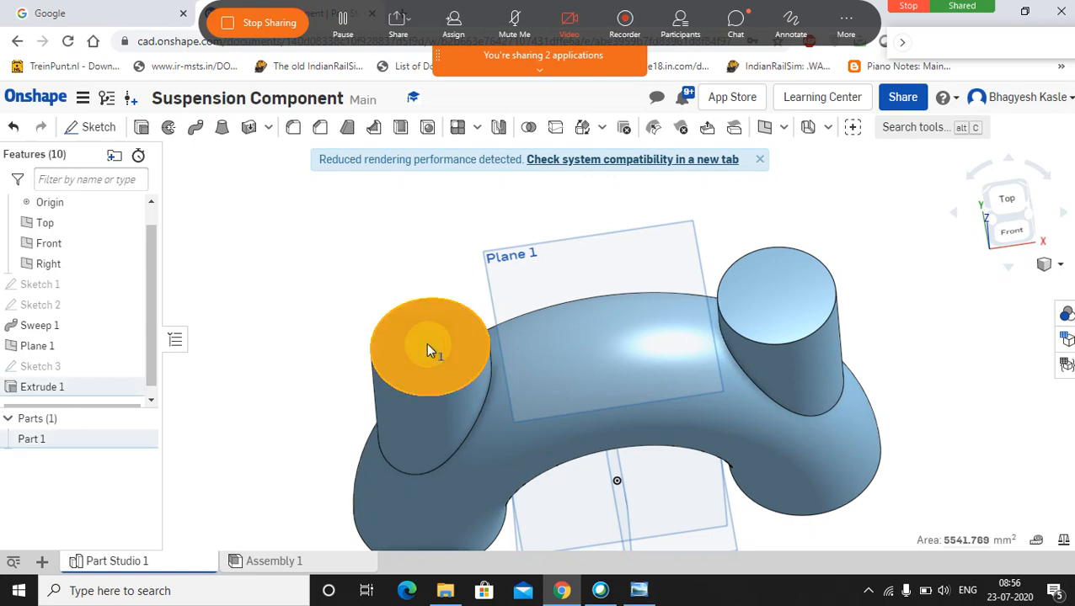
{"action": "right_click", "coordinate": [427, 345]}
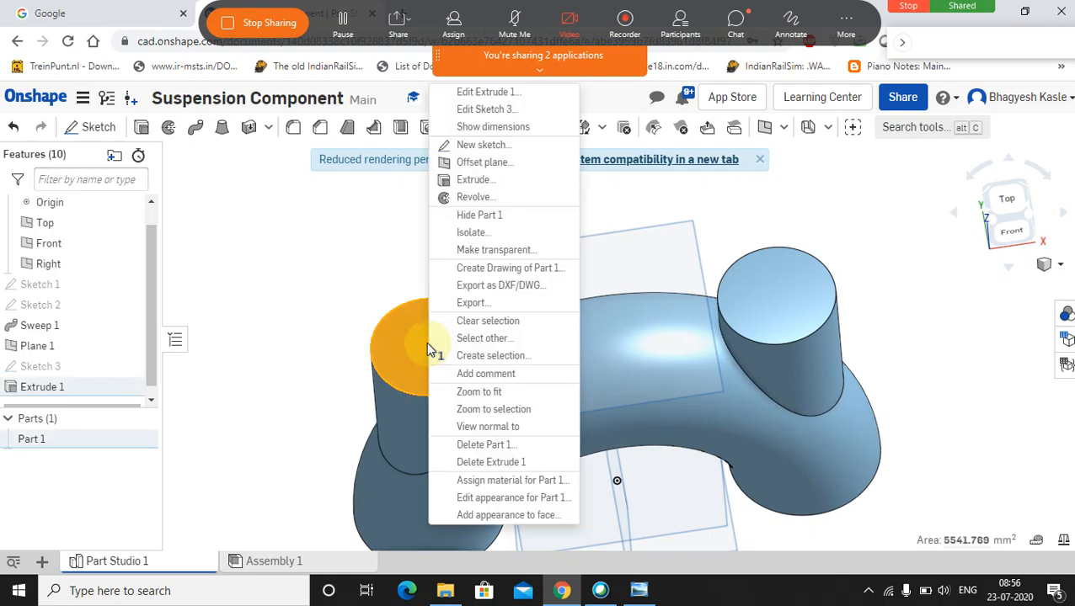
{"action": "left_click", "coordinate": [481, 145]}
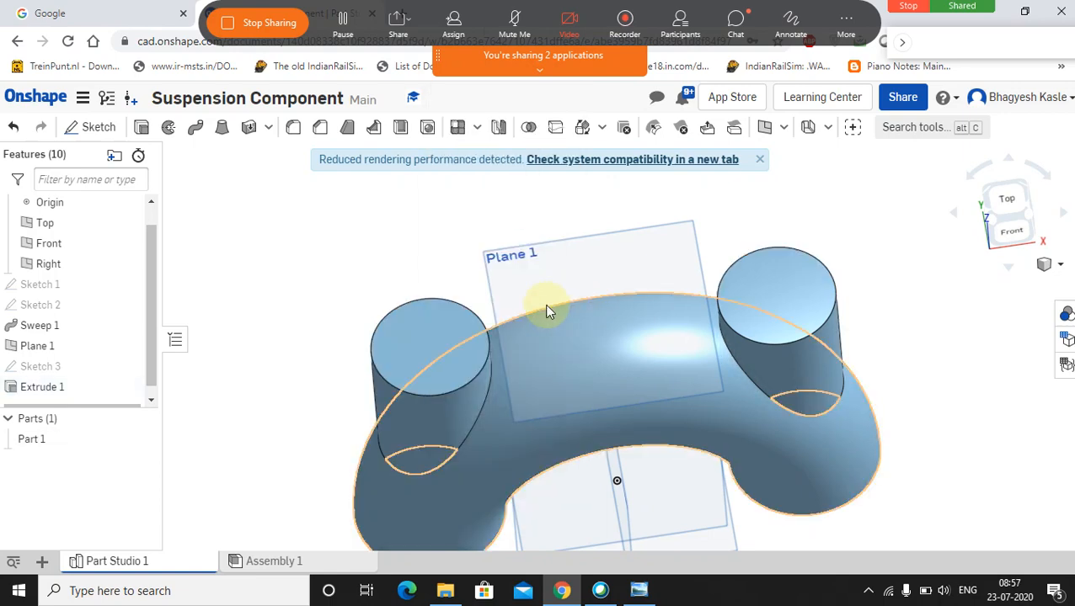
{"action": "right_click", "coordinate": [427, 324]}
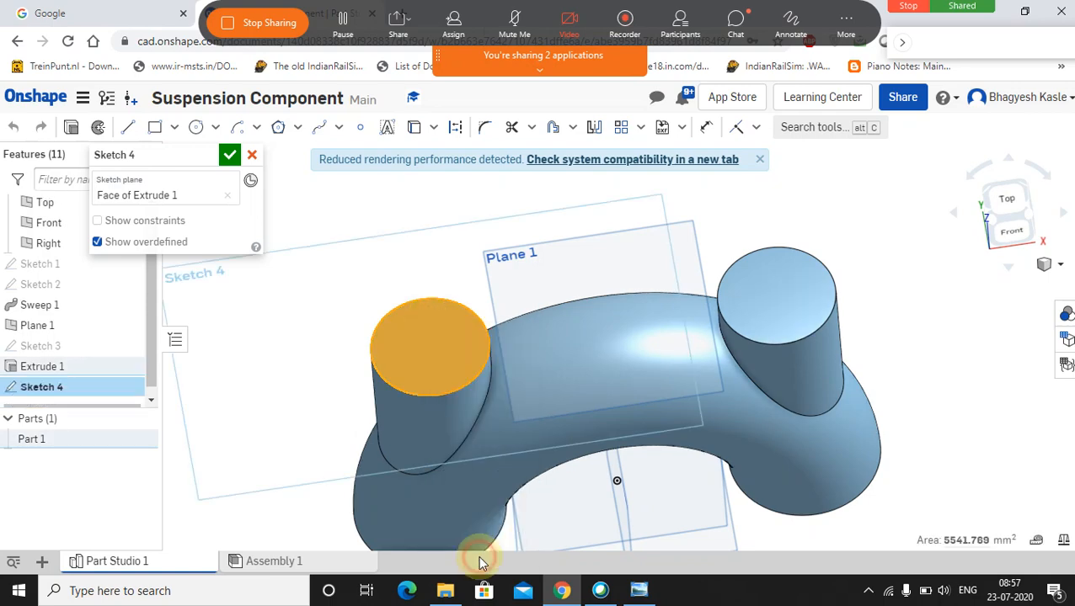
{"action": "left_click", "coordinate": [478, 558]}
{"action": "middle_click_drag", "start_coordinate": [804, 391], "coordinate": [643, 403]}
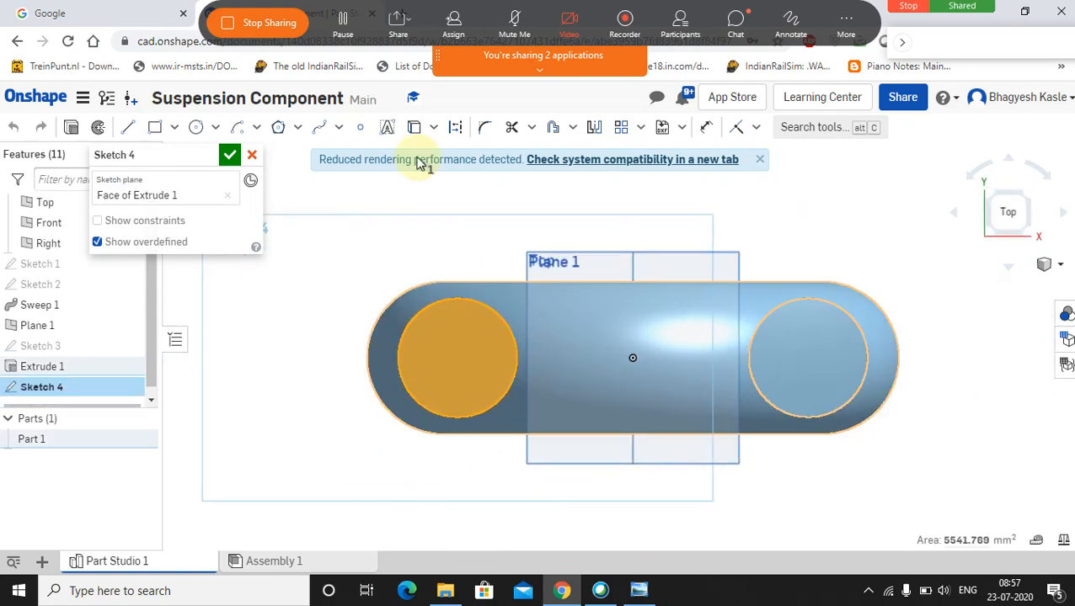
- Sketch a circle of about 43.4 mm diameter centred on the left branch's top face
{"action": "left_click", "coordinate": [195, 127]}
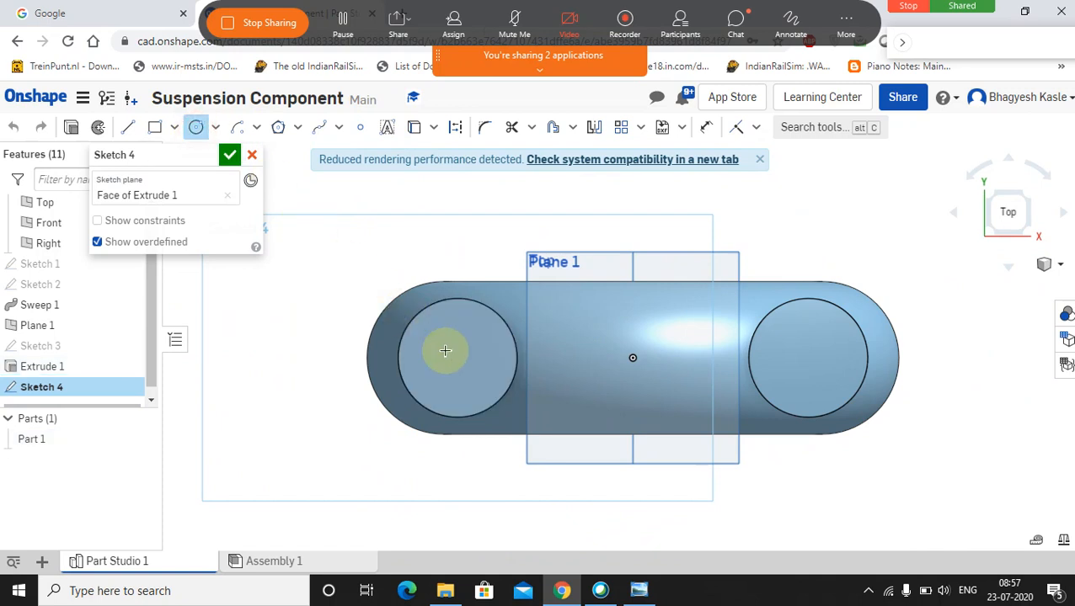
{"action": "left_click", "coordinate": [457, 359]}
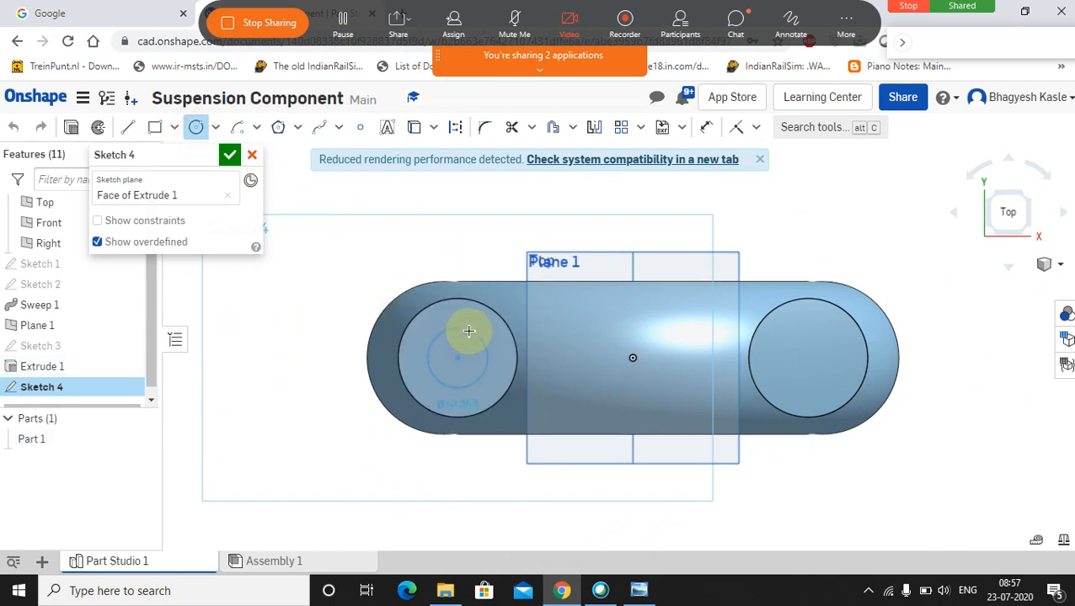
{"action": "left_click", "coordinate": [469, 331]}
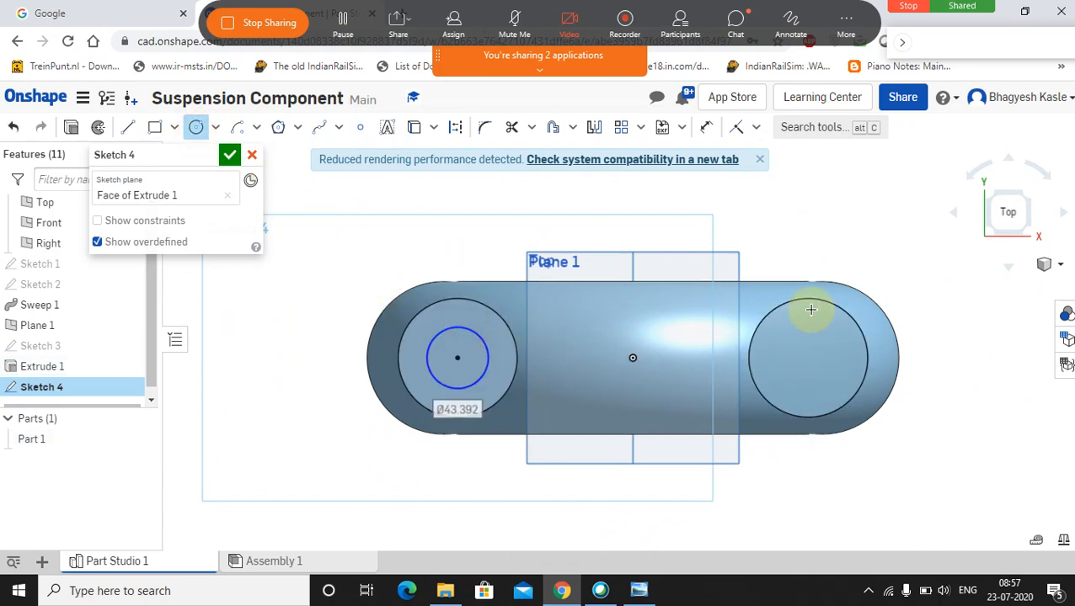
{"action": "left_click", "coordinate": [806, 357]}
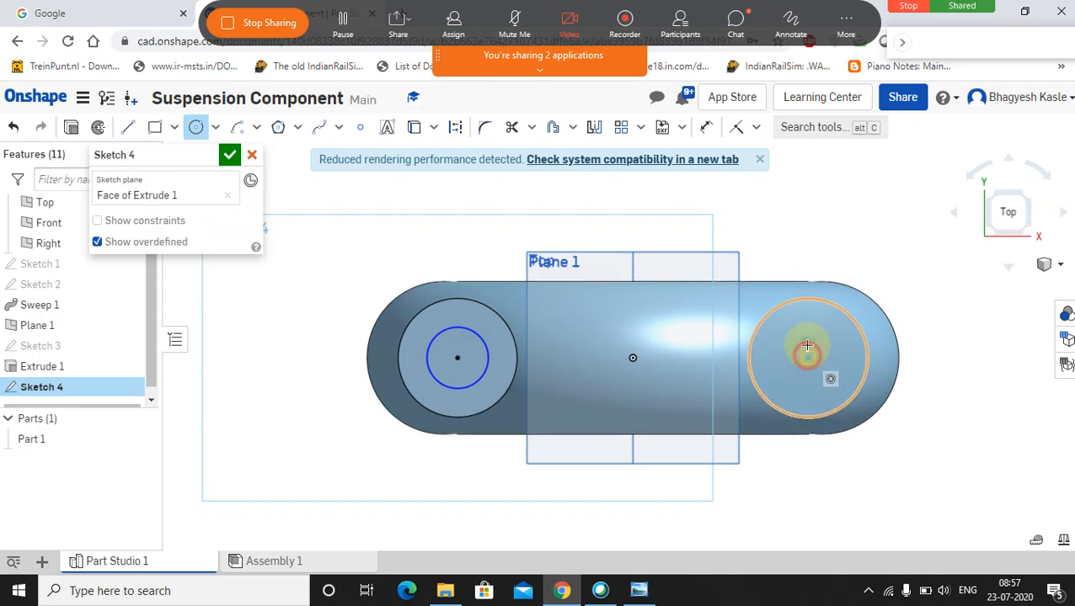
{"action": "left_click", "coordinate": [807, 323]}
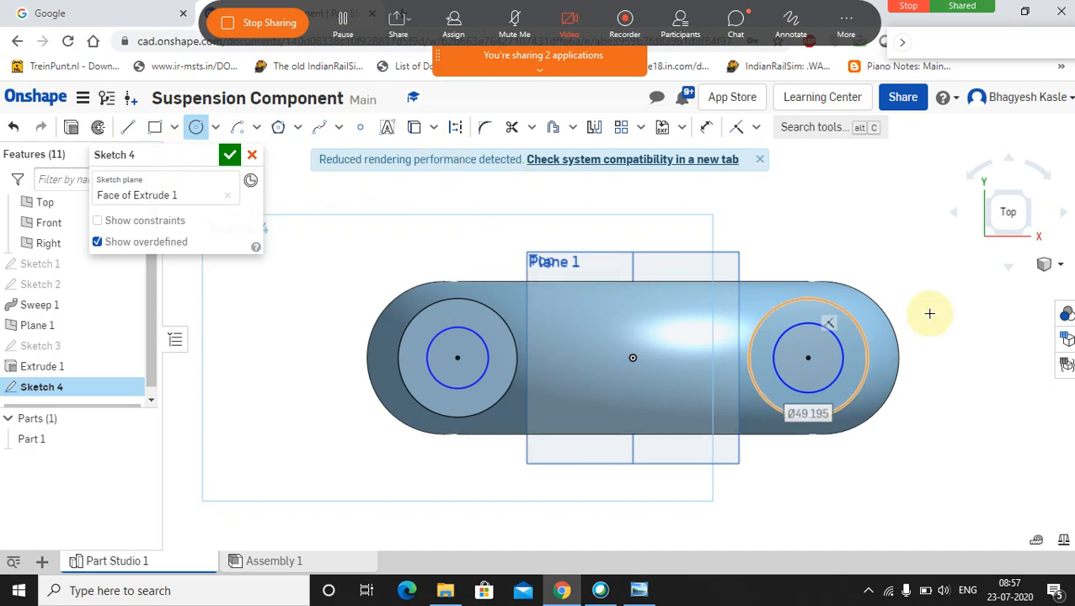
{"action": "key", "text": "Escape"}
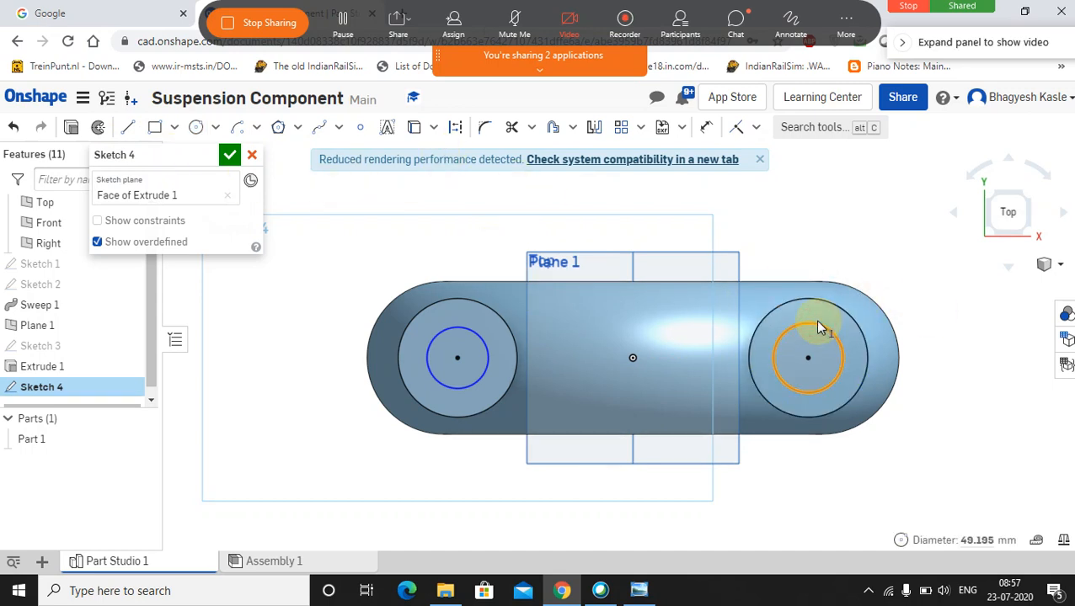
{"action": "key", "text": "ctrl+z"}
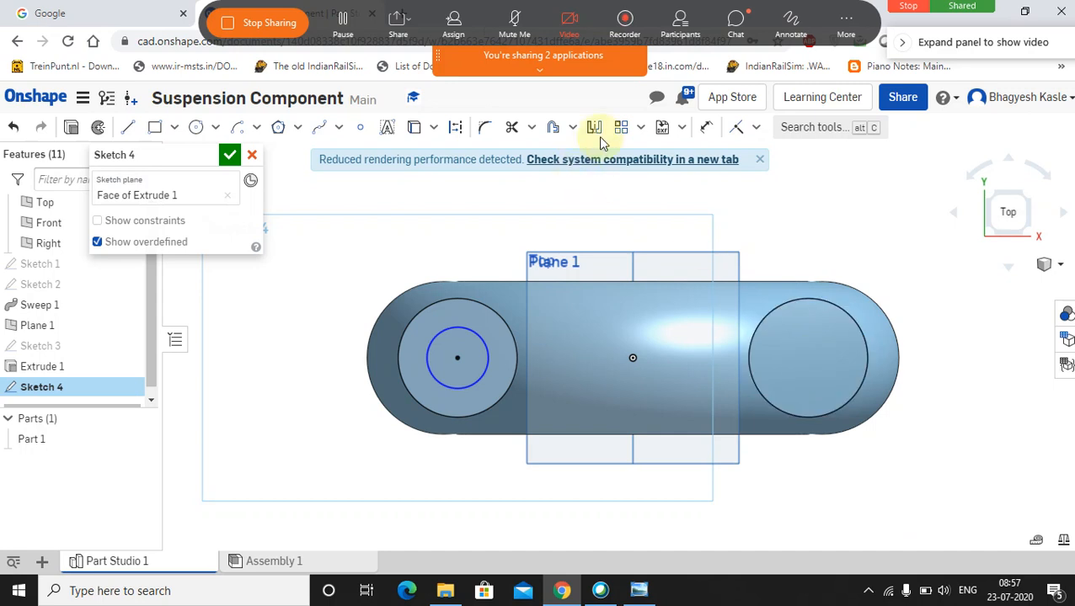
- Dimension the diameter of the circle on the left branch as 44 mm
{"action": "left_click", "coordinate": [703, 131]}
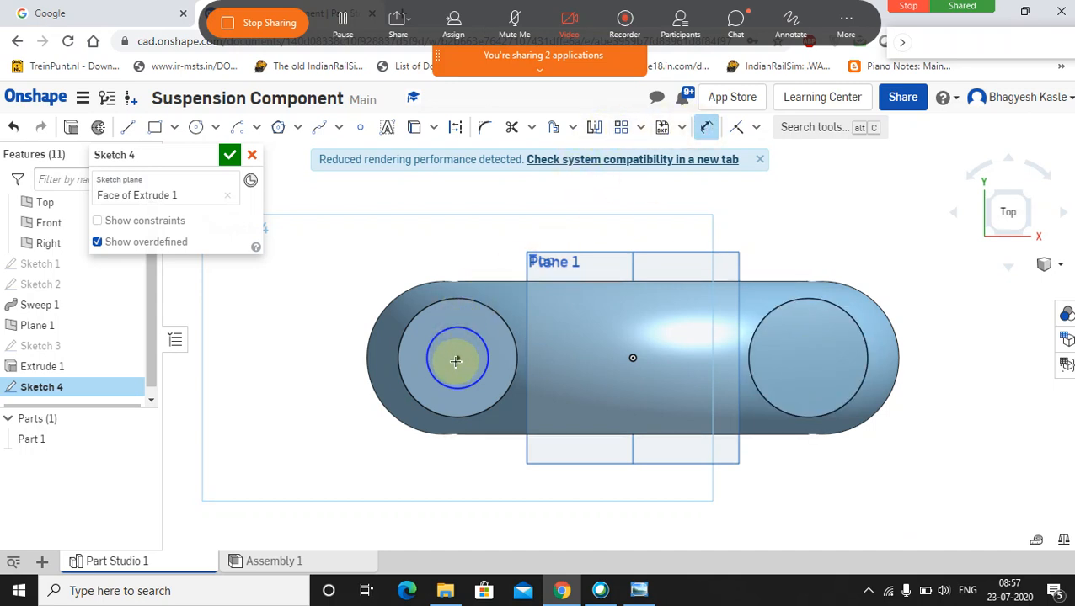
{"action": "left_click", "coordinate": [462, 328]}
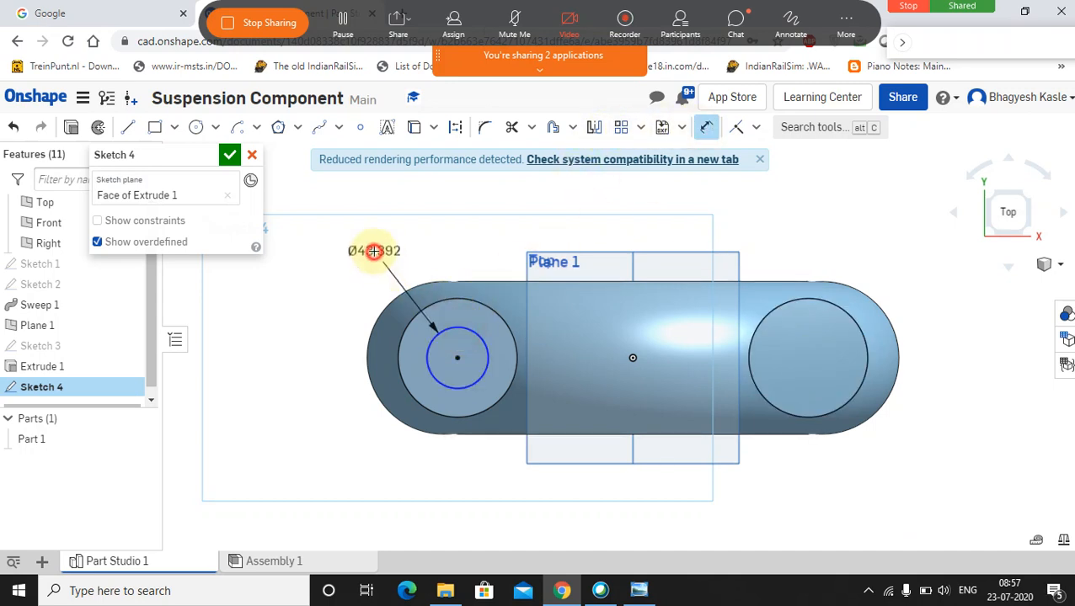
{"action": "left_click", "coordinate": [376, 252]}
{"action": "type", "text": "4"}
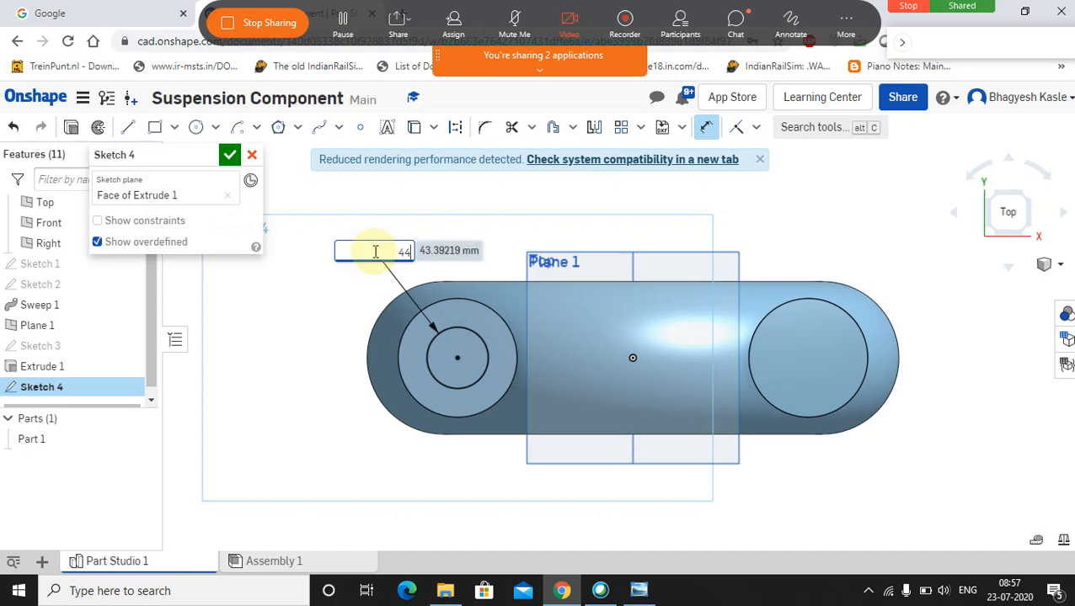
{"action": "type", "text": "4"}
{"action": "key", "text": "Return"}
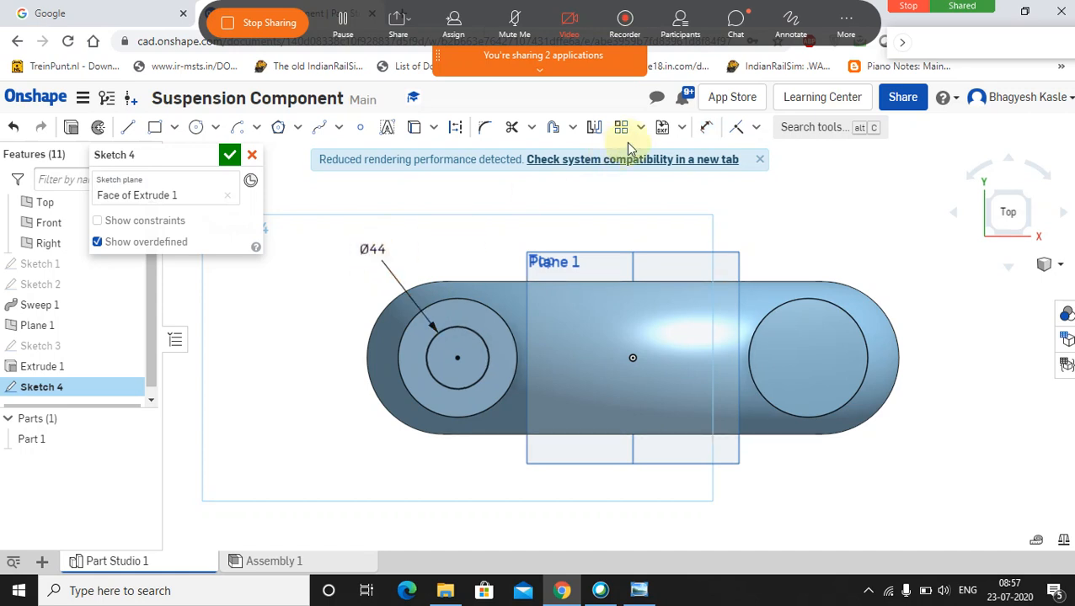
- Mirror the 44 mm circle about the Right plane onto the right branch
{"action": "left_click", "coordinate": [594, 127]}
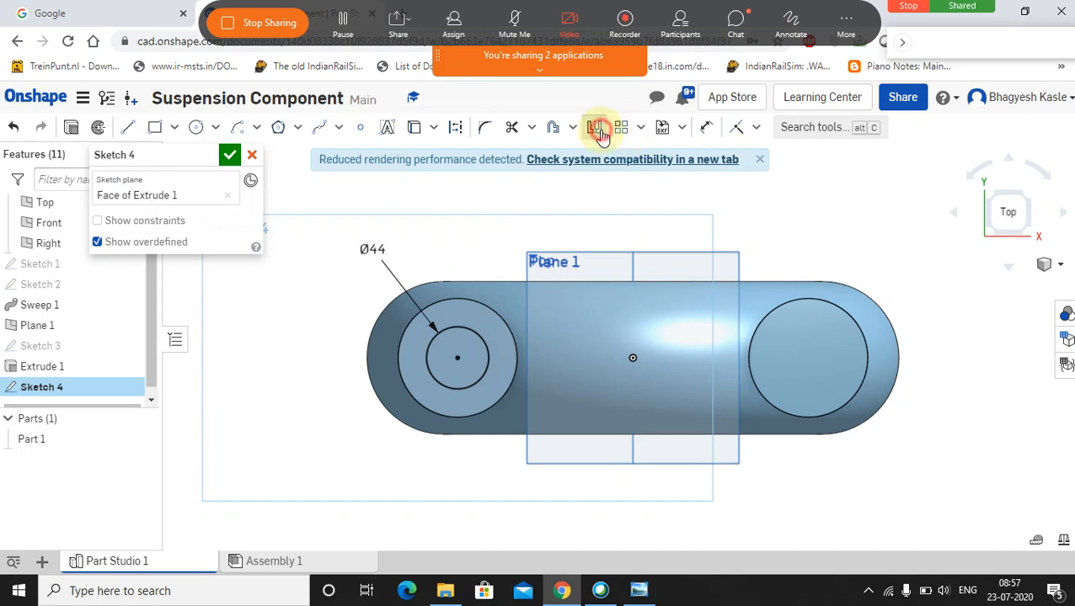
{"action": "left_click", "coordinate": [633, 259]}
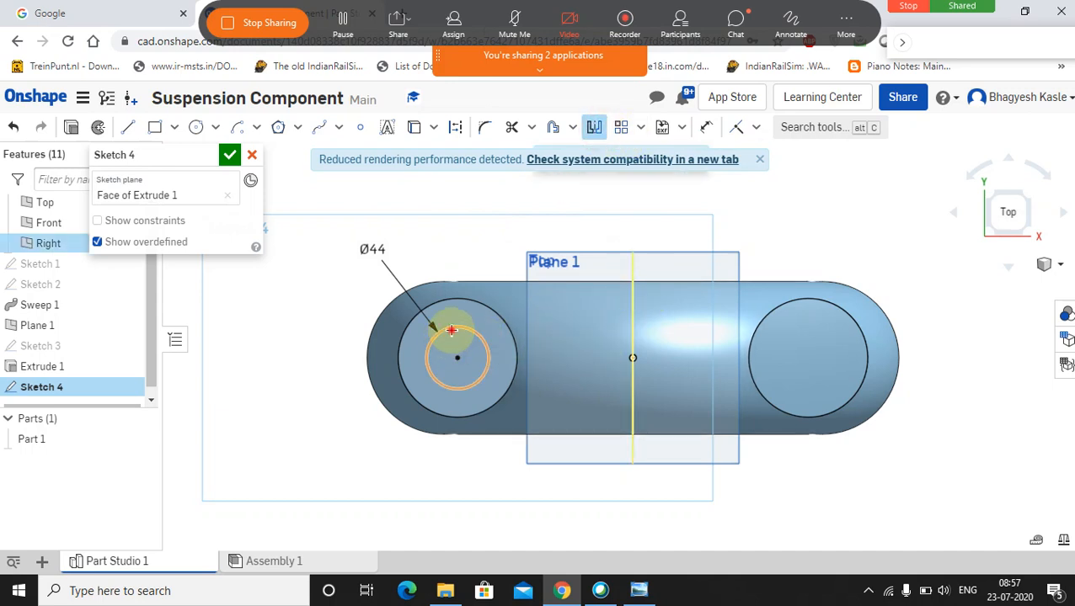
{"action": "left_click", "coordinate": [451, 331]}
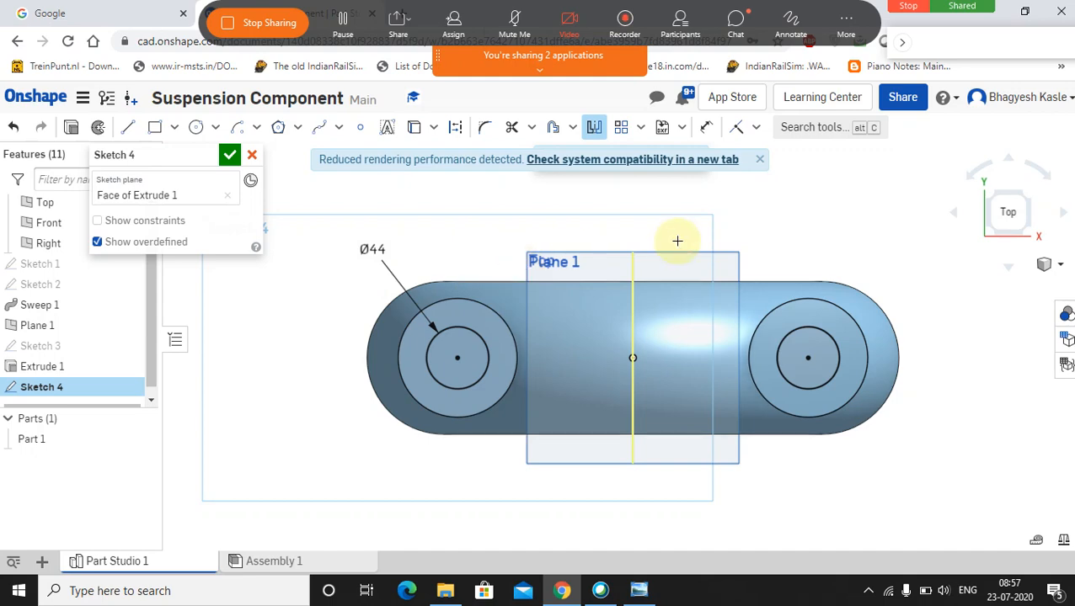
{"action": "key", "text": "Escape"}
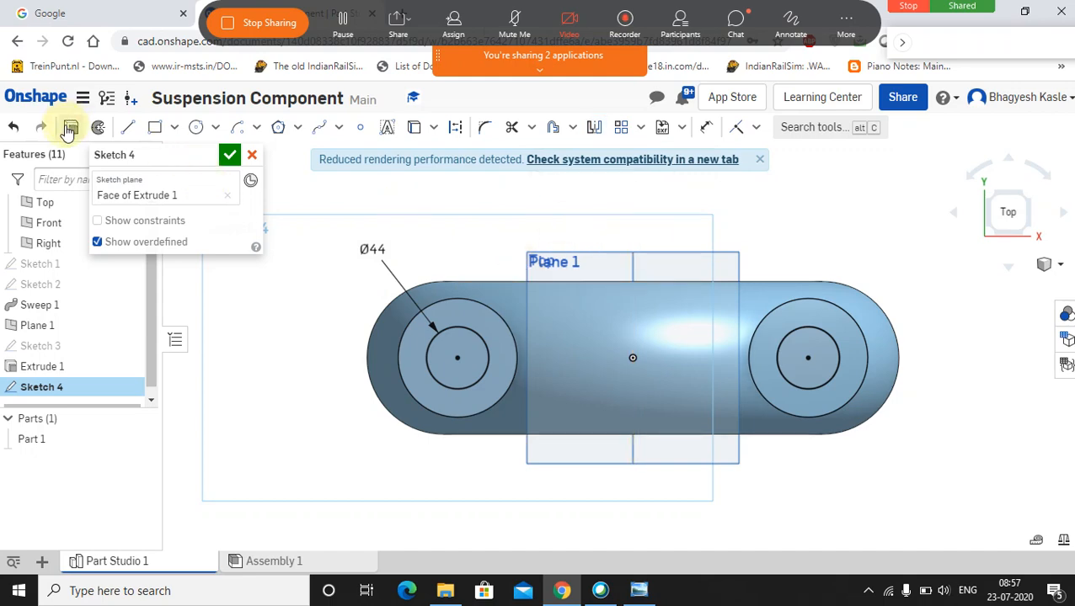
- Cut both 44 mm circles of Sketch 4 into the branches with a Remove extrusion using the Up to next end type
{"action": "key", "text": "shift+e"}
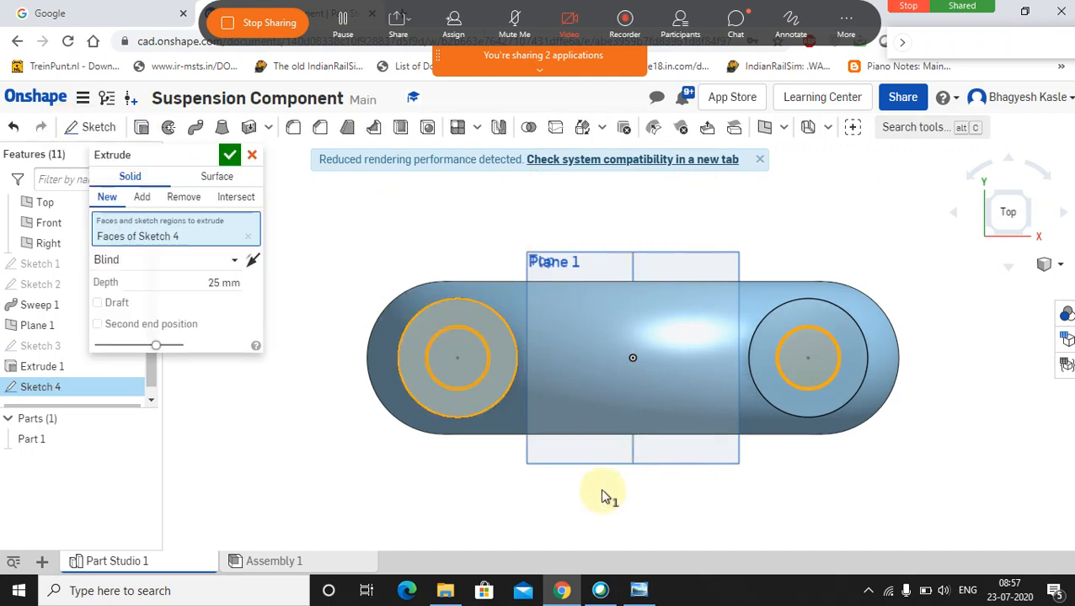
{"action": "mouse_move", "coordinate": [605, 490]}
{"action": "right_mouse_down"}
{"action": "mouse_move", "coordinate": [601, 377]}
{"action": "mouse_move", "coordinate": [598, 419]}
{"action": "right_mouse_up"}
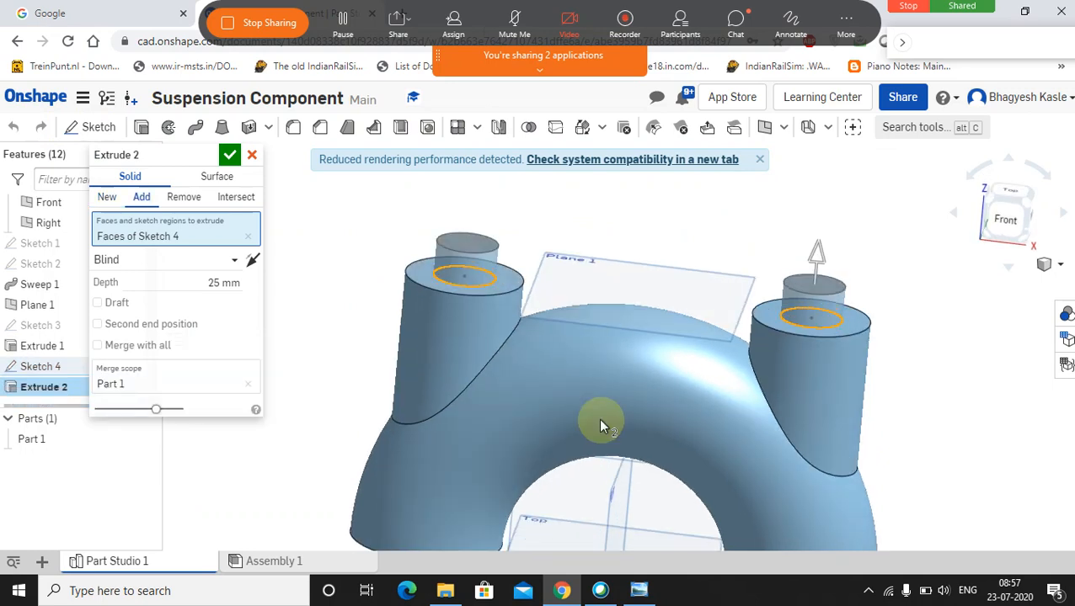
{"action": "left_click", "coordinate": [192, 200]}
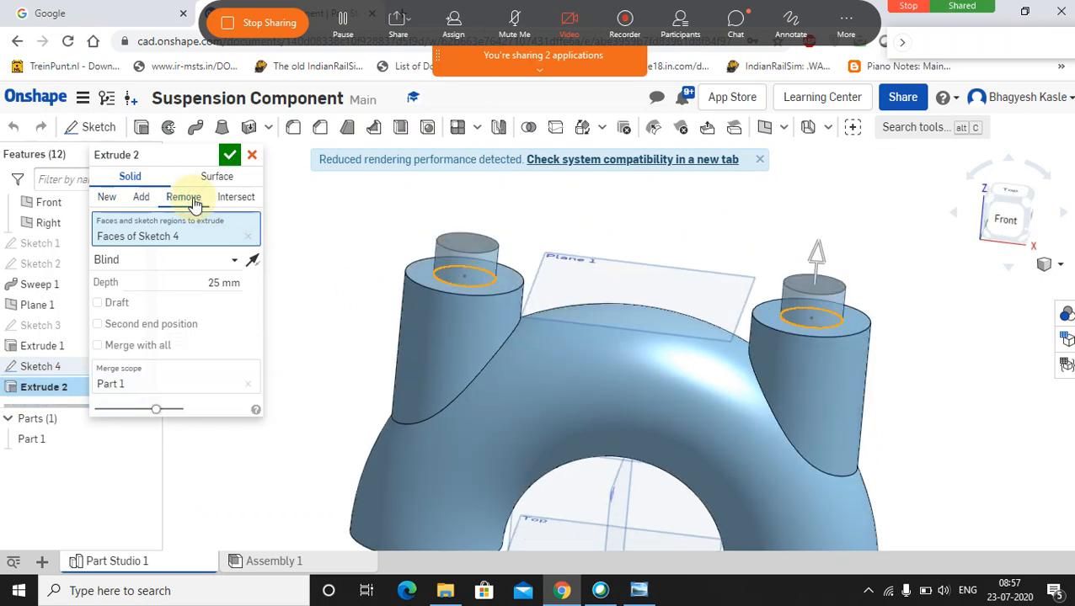
{"action": "left_click", "coordinate": [229, 260]}
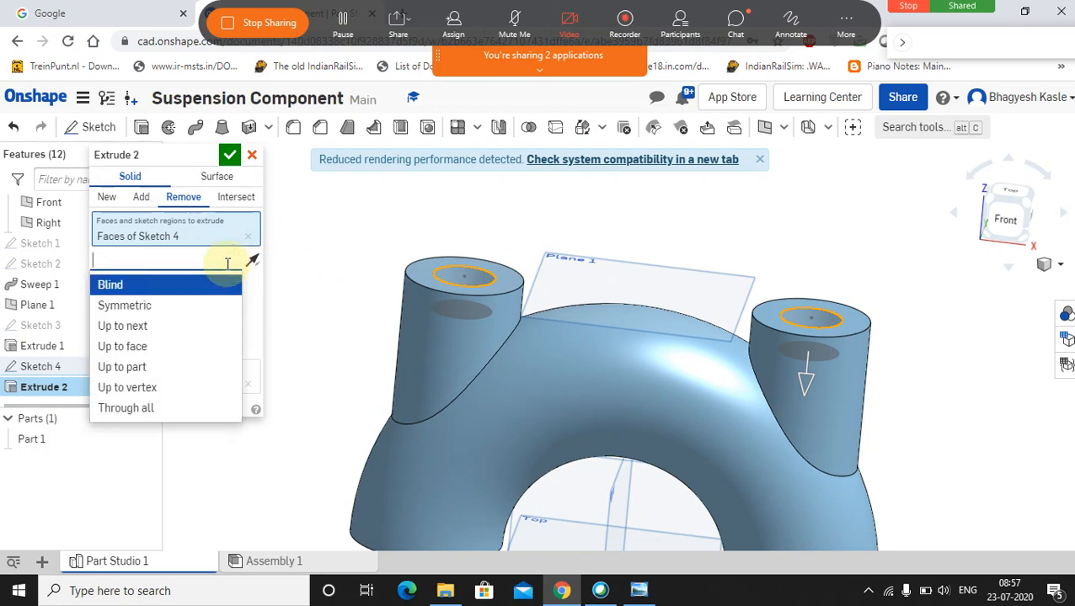
{"action": "left_click", "coordinate": [139, 326]}
{"action": "middle_click_drag", "start_coordinate": [509, 346], "coordinate": [440, 312]}
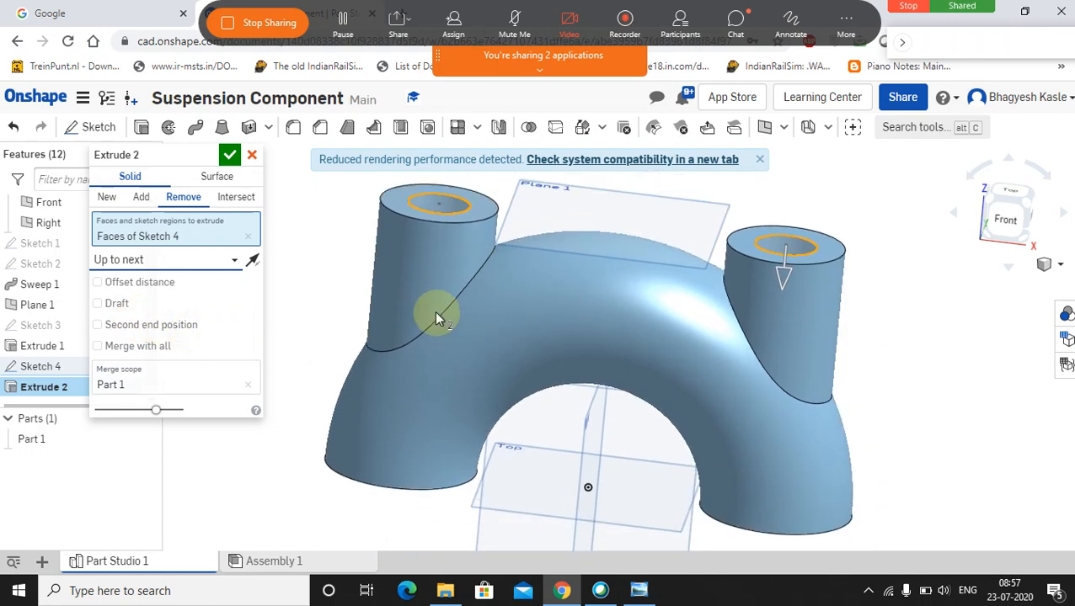
{"action": "left_click", "coordinate": [227, 162]}
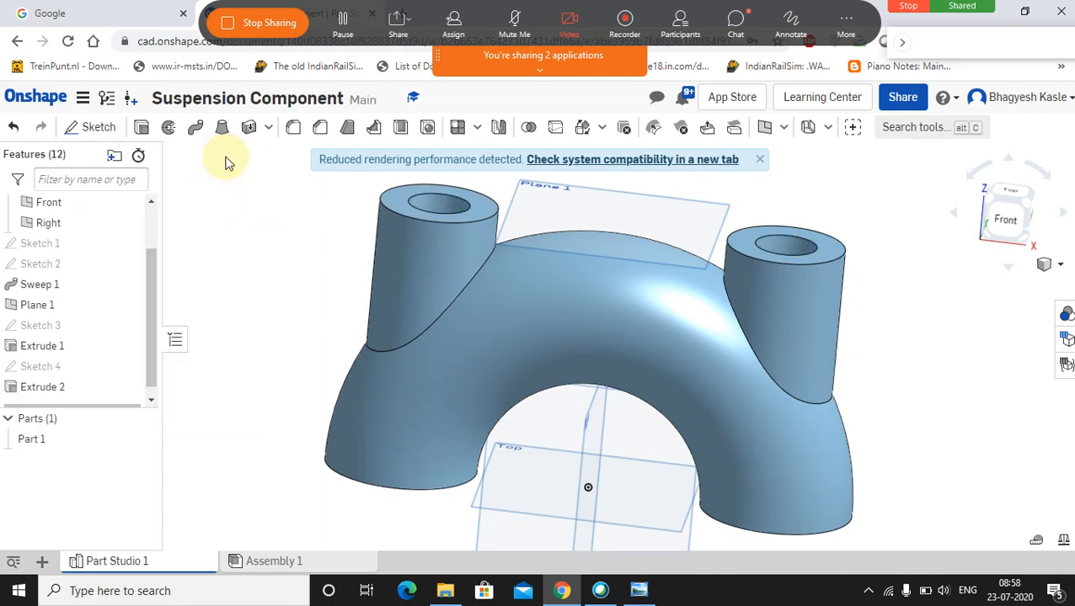
- Inspect the bored branches from below and check the rim details at the pipe's lower ends in the reference drawing
{"action": "left_click", "coordinate": [558, 426]}
{"action": "left_click", "coordinate": [280, 345]}
{"action": "right_click_drag", "start_coordinate": [403, 338], "coordinate": [615, 455]}
{"action": "scroll", "coordinate": [615, 459], "scroll_direction": "down", "scroll_amount": 5}
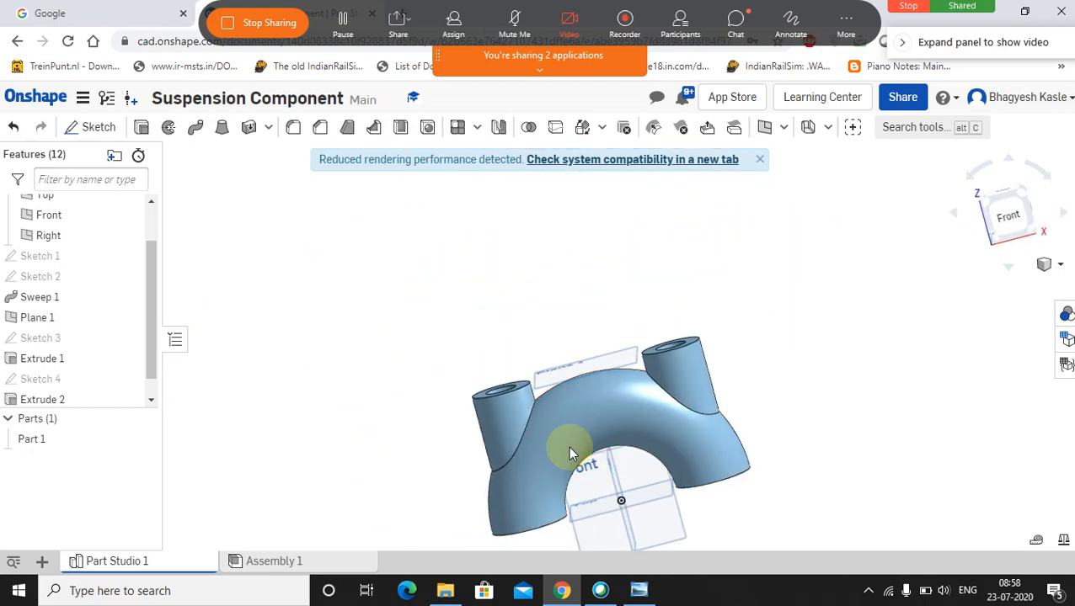
{"action": "right_click_drag", "start_coordinate": [541, 421], "coordinate": [534, 351]}
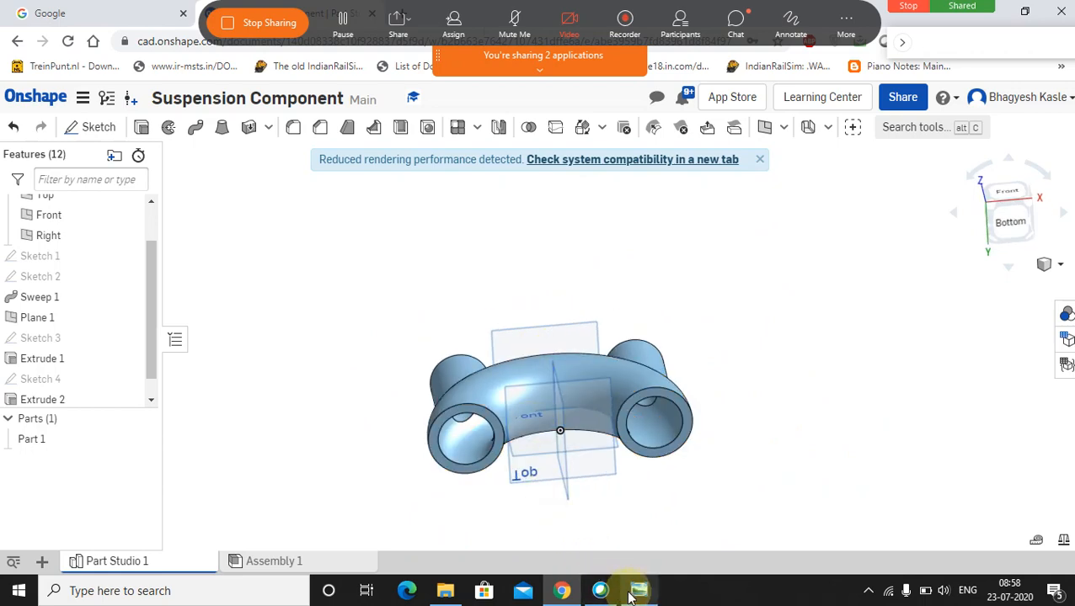
{"action": "left_click", "coordinate": [634, 592]}
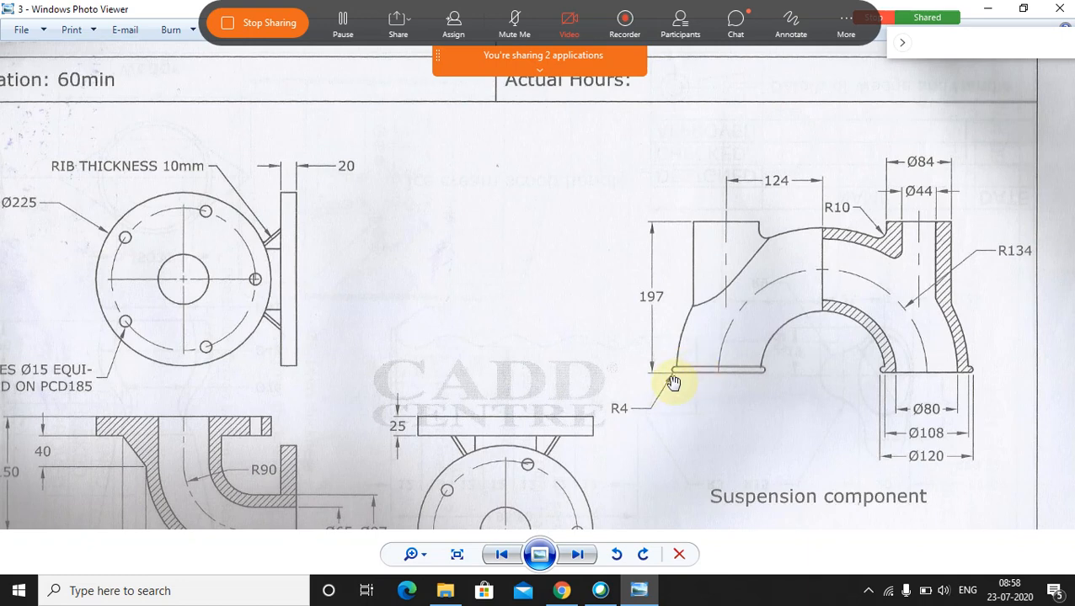
{"action": "left_click", "coordinate": [655, 589]}
- Start a new sketch on the ring-shaped bottom end face of the pipe's left leg
{"action": "right_click_drag", "start_coordinate": [485, 473], "coordinate": [483, 442]}
{"action": "scroll", "coordinate": [474, 418], "scroll_direction": "up", "scroll_amount": 5}
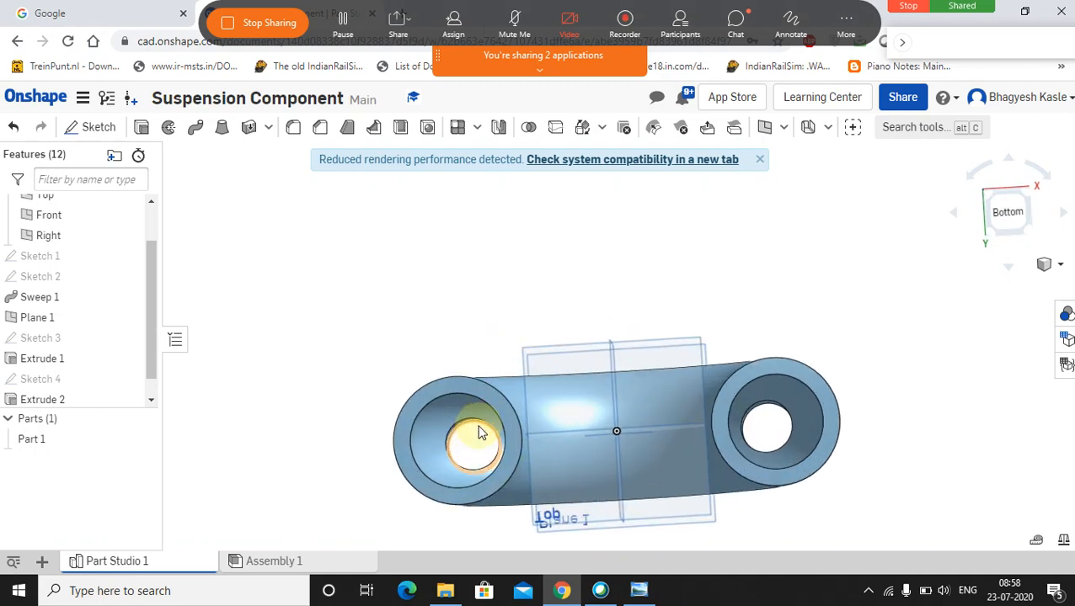
{"action": "left_click", "coordinate": [447, 295]}
{"action": "right_click", "coordinate": [448, 292]}
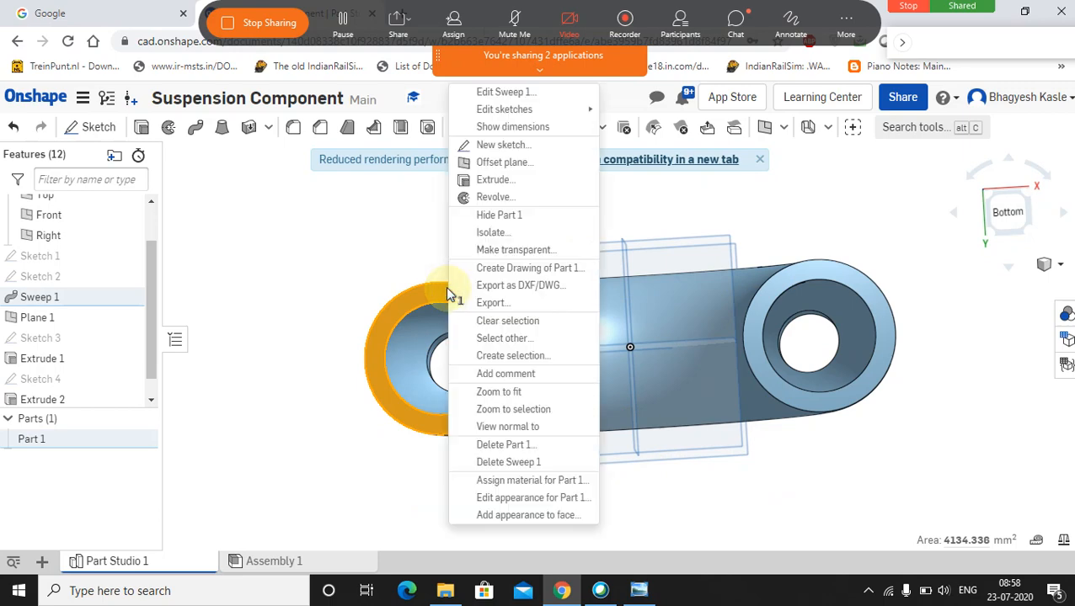
{"action": "left_click", "coordinate": [501, 145]}
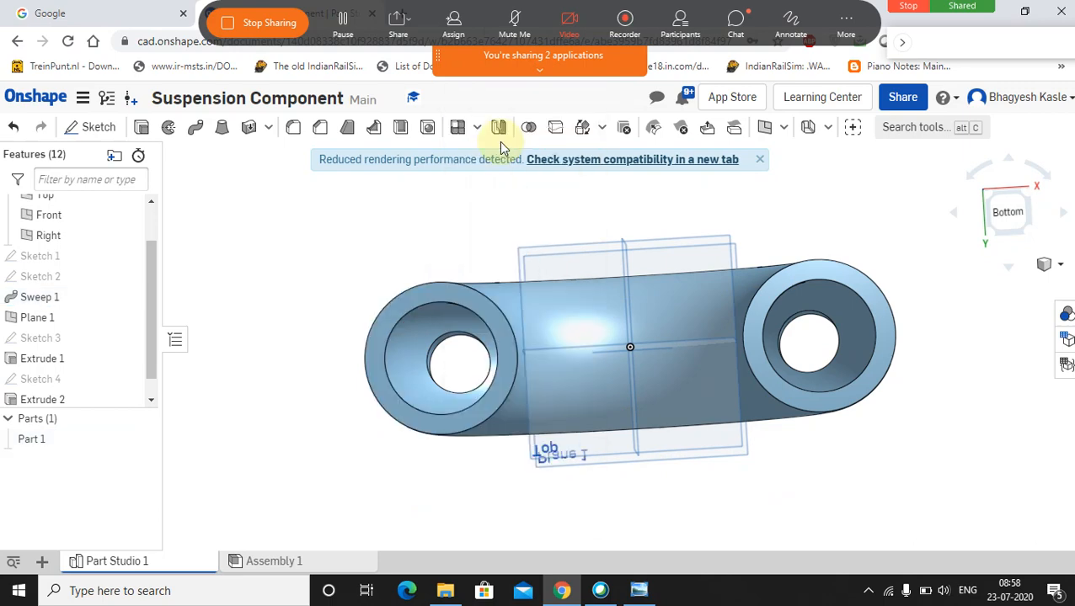
- Project the inner circular edge of the left leg's end face into the sketch with the Use tool
{"action": "right_click", "coordinate": [425, 300]}
{"action": "left_click", "coordinate": [476, 506]}
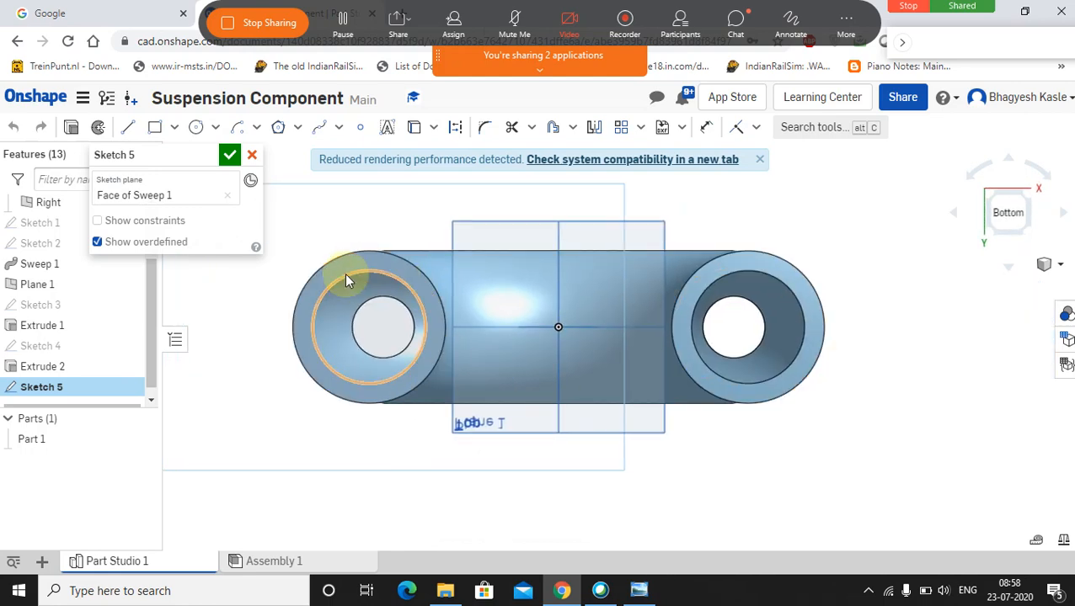
{"action": "left_click", "coordinate": [343, 277]}
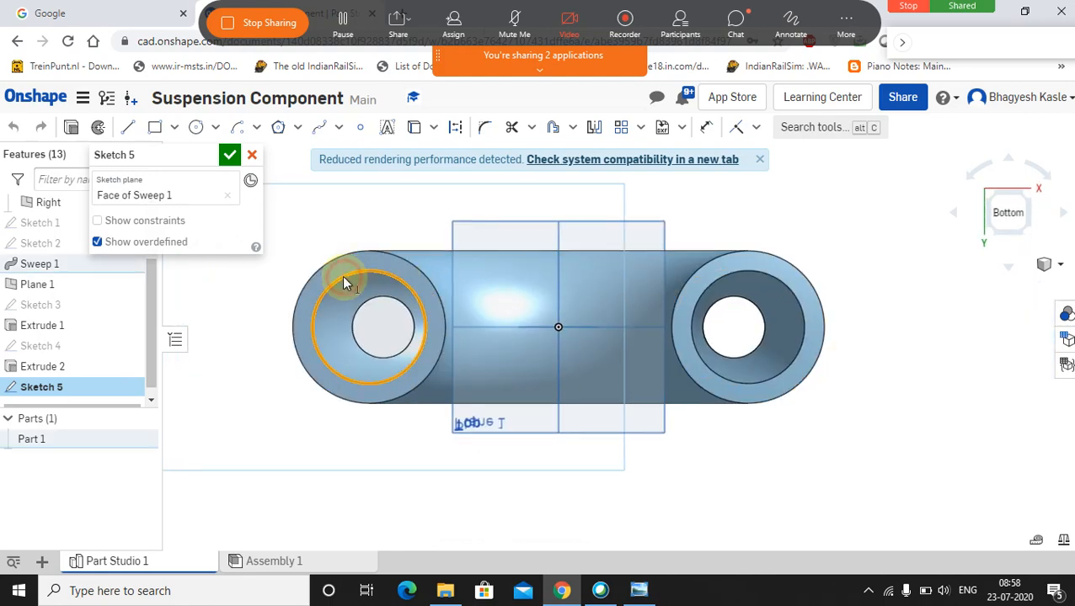
{"action": "left_click", "coordinate": [414, 130]}
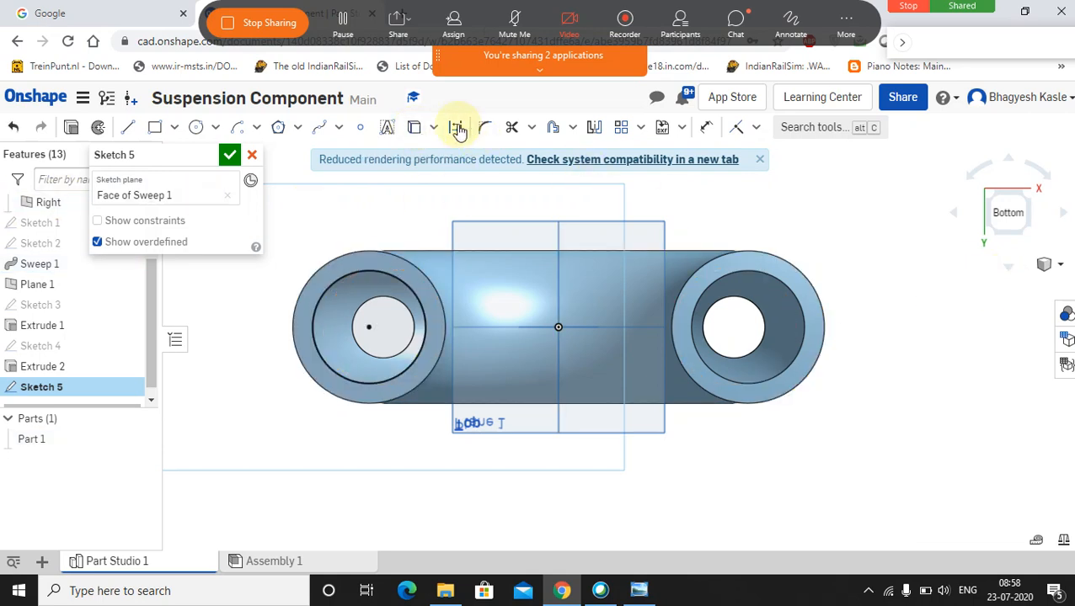
- Draw a circle about 128 mm in diameter around the left leg's end face, concentric with the projected circle
{"action": "left_click", "coordinate": [196, 128]}
{"action": "left_click", "coordinate": [369, 327]}
{"action": "left_click", "coordinate": [384, 272]}
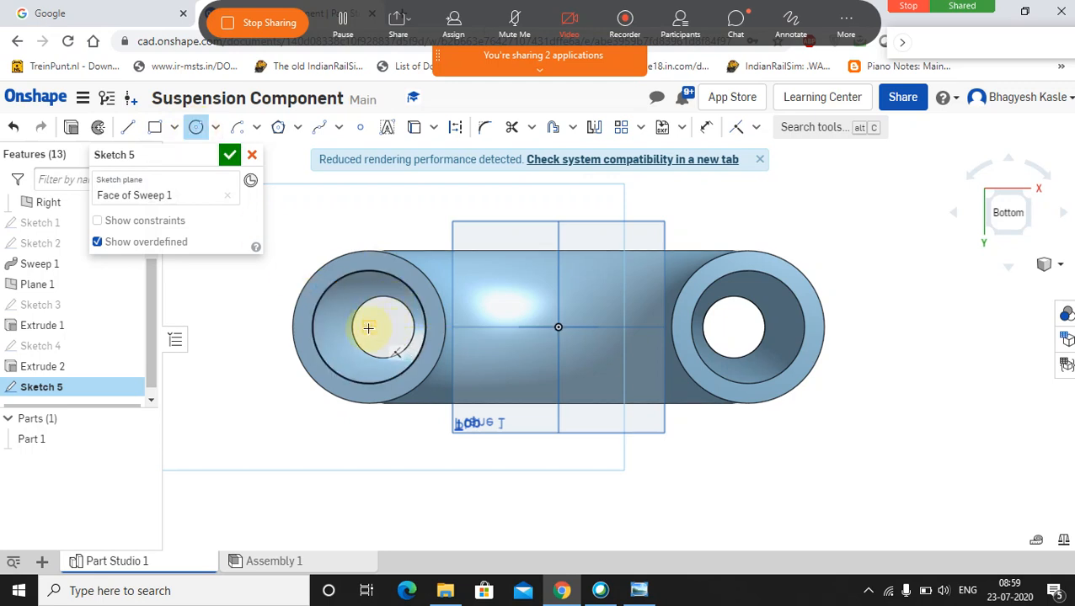
{"action": "left_click", "coordinate": [369, 328]}
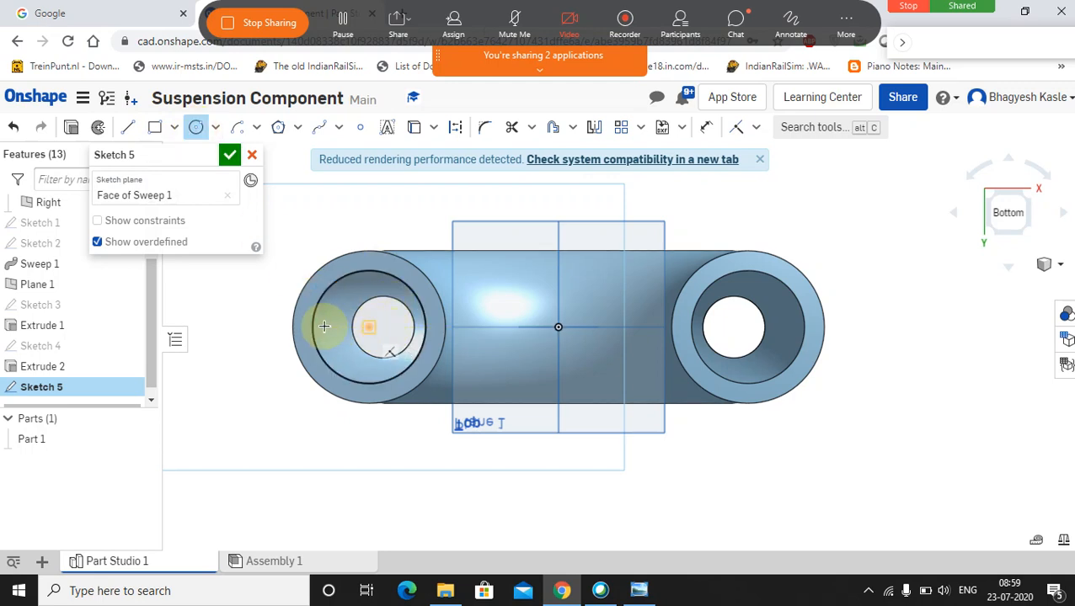
{"action": "left_click", "coordinate": [367, 325]}
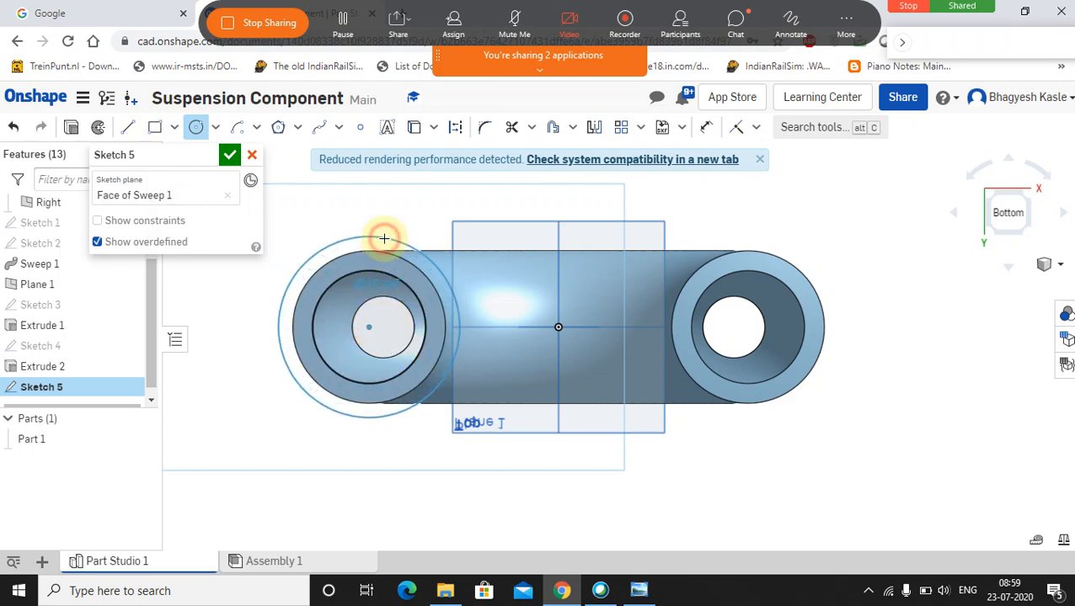
{"action": "left_click", "coordinate": [385, 236]}
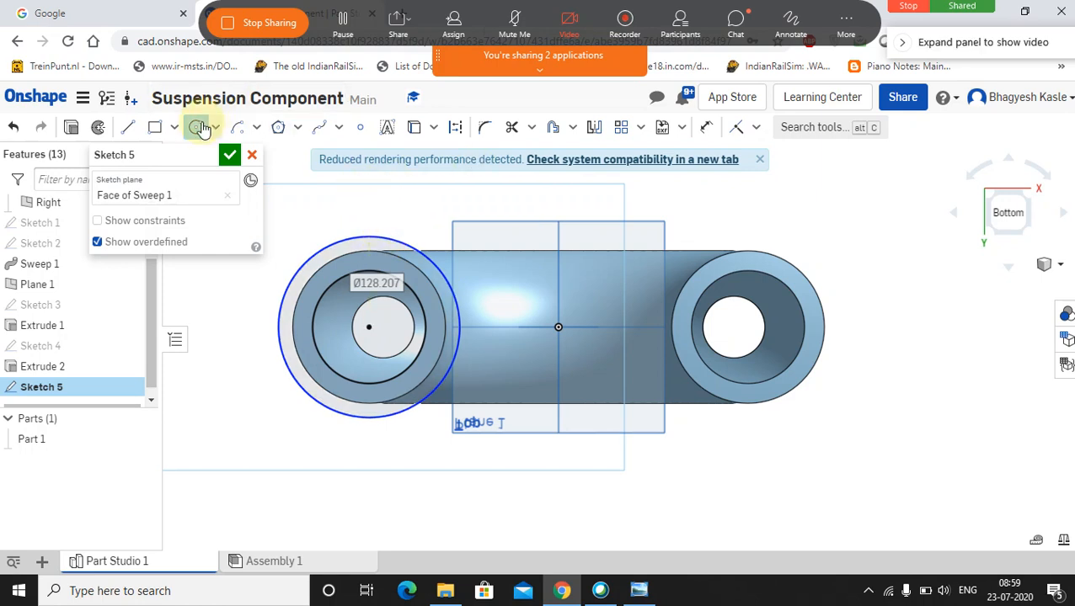
- Dimension the outer circle around the left leg with a diameter of 120 mm
{"action": "left_click", "coordinate": [705, 128]}
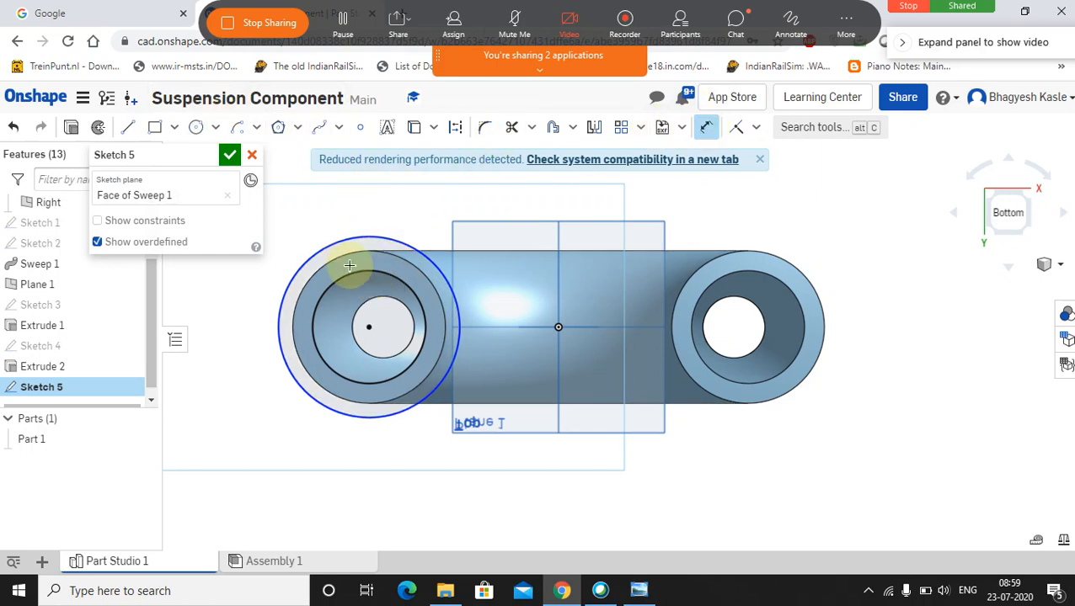
{"action": "left_click", "coordinate": [317, 247]}
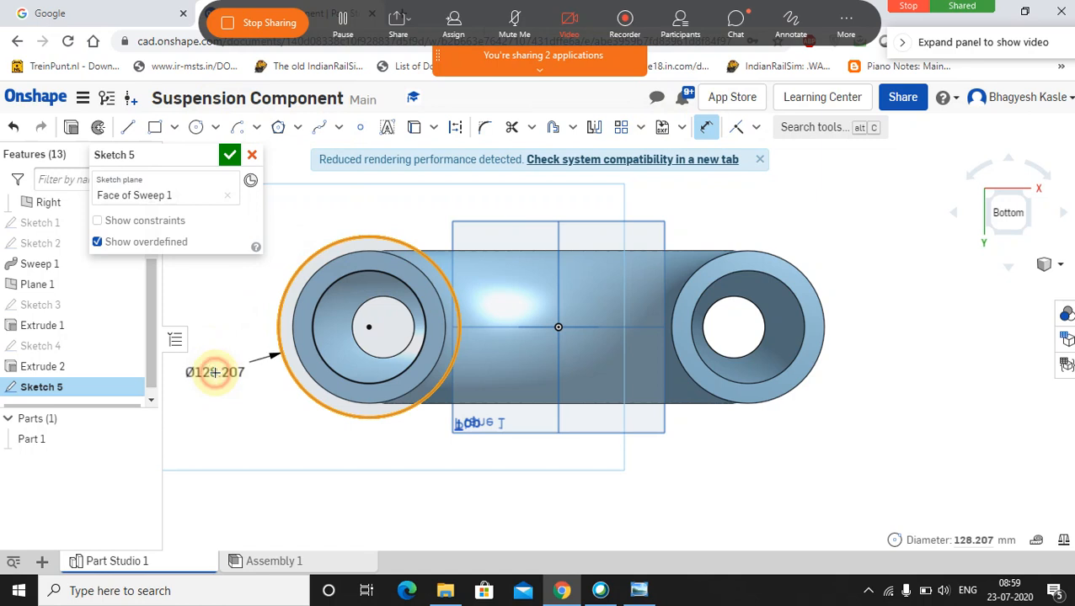
{"action": "left_click", "coordinate": [215, 371]}
{"action": "type", "text": "120"}
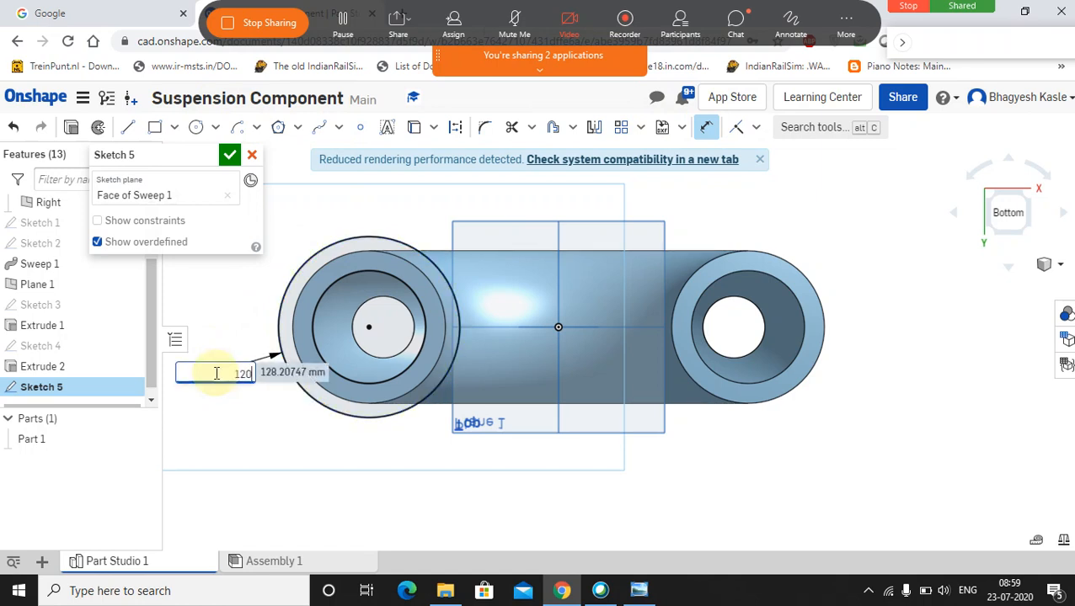
{"action": "key", "text": "Return"}
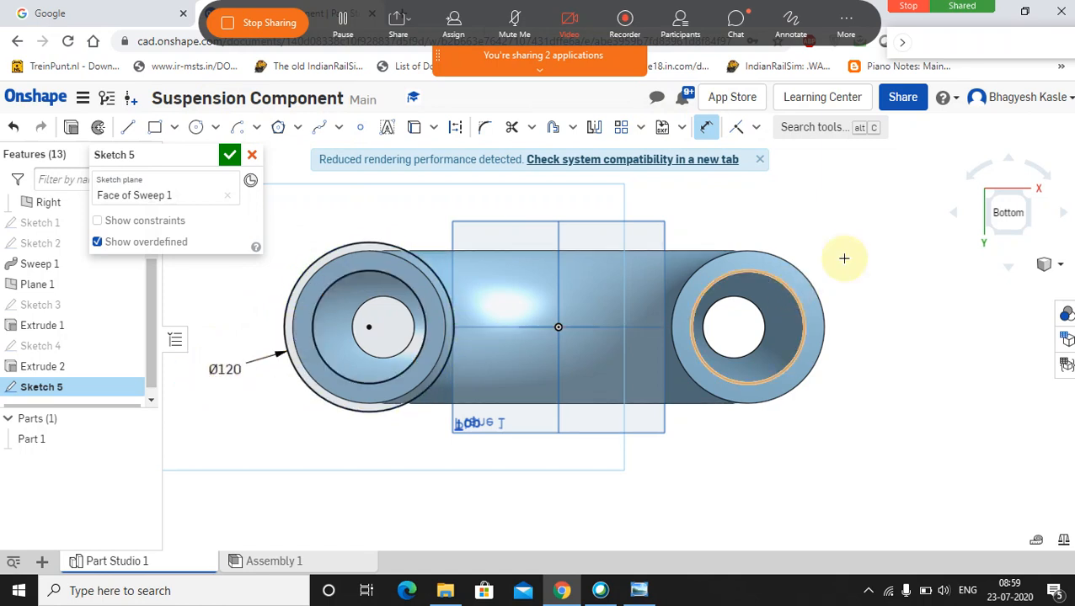
- Extrude the rim regions of Sketch 5 as a 4 mm Blind Add extrusion, with the direction flipped upward toward the pipe
{"action": "left_click", "coordinate": [69, 126]}
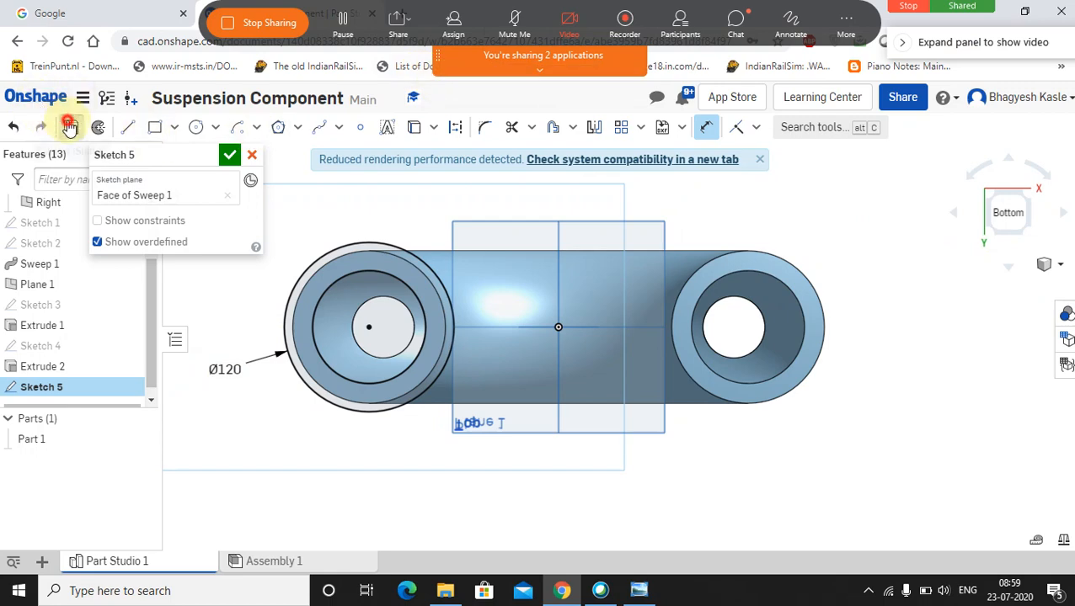
{"action": "key", "text": "shift+e"}
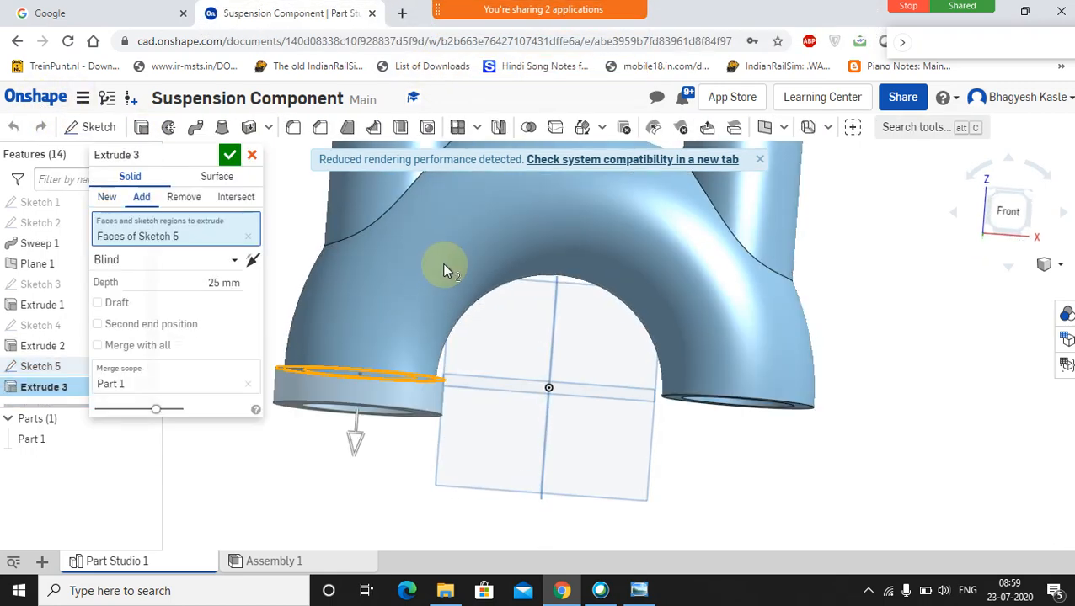
{"action": "left_click", "coordinate": [244, 283]}
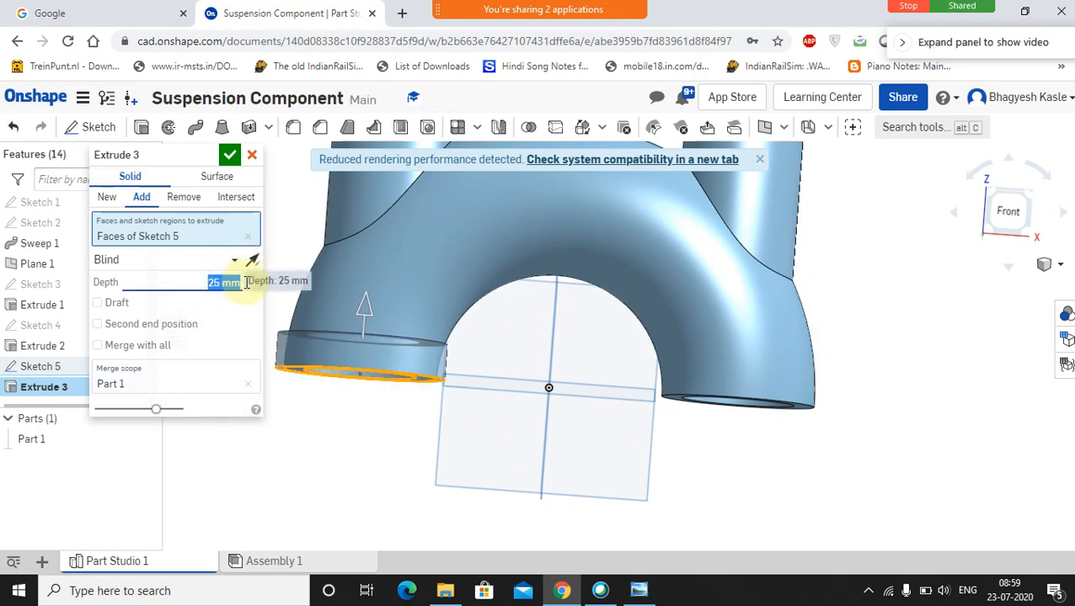
{"action": "key", "text": "Return"}
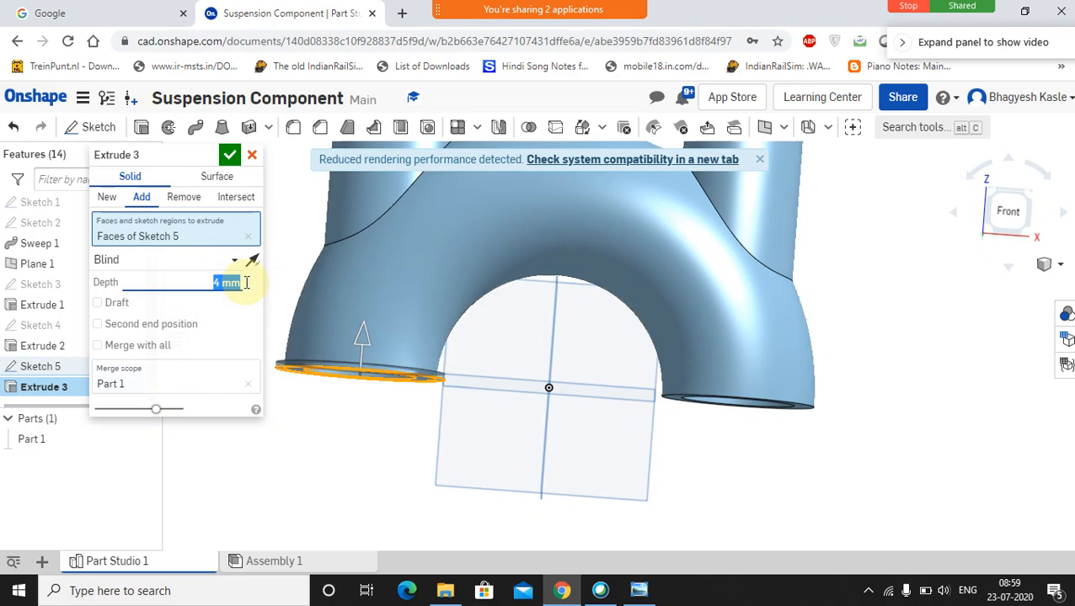
{"action": "right_click_drag", "start_coordinate": [516, 424], "coordinate": [533, 440]}
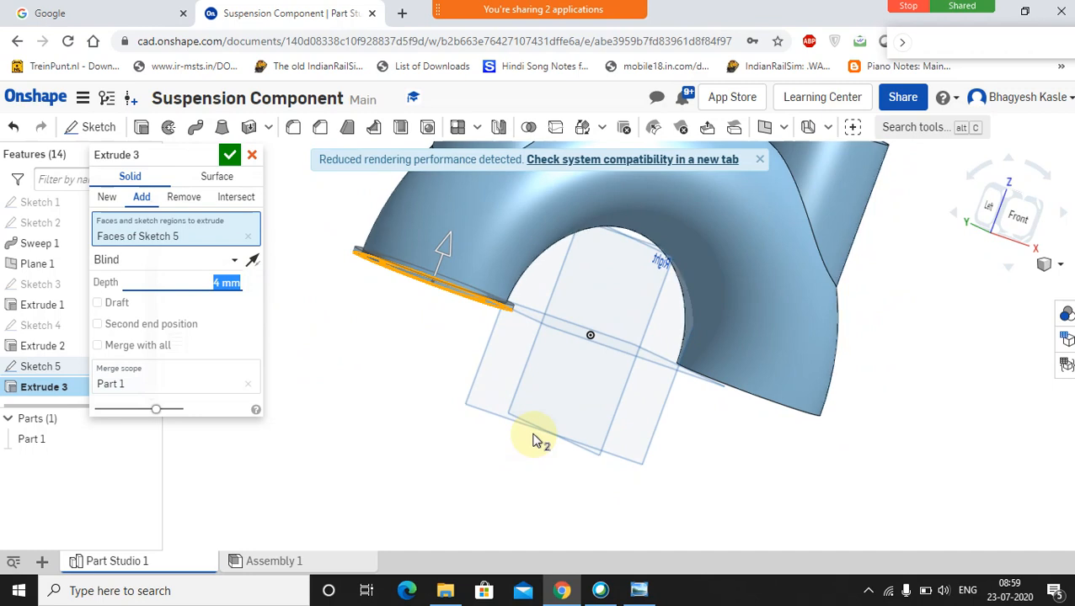
{"action": "left_click", "coordinate": [230, 154]}
- Edit Sketch 5 and mirror its 120 mm circle and projected inner circle about the Right plane onto the right leg
{"action": "right_click_drag", "start_coordinate": [652, 344], "coordinate": [548, 366]}
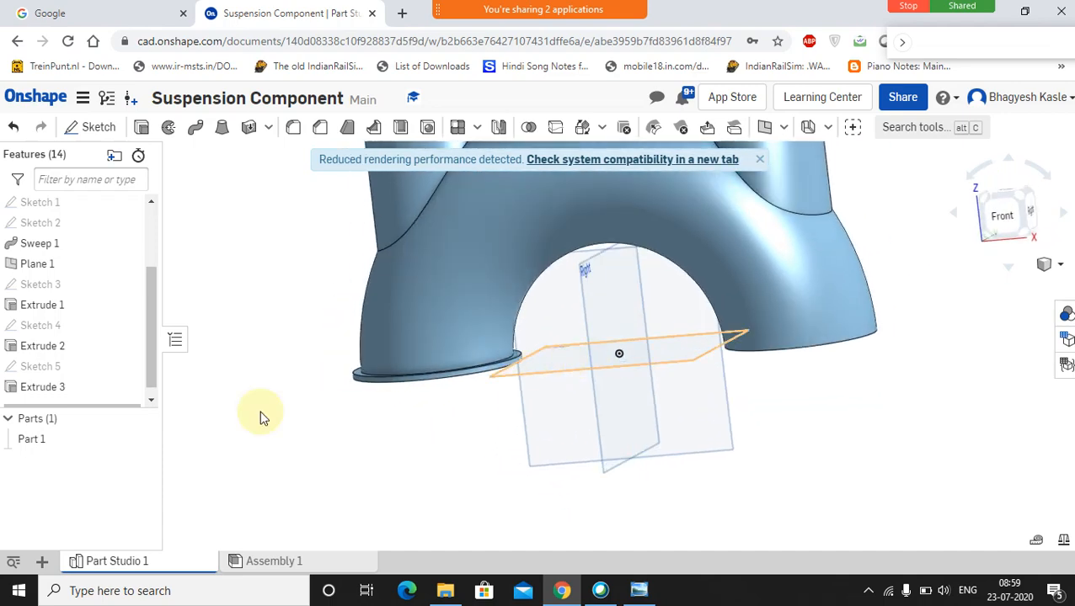
{"action": "right_click", "coordinate": [35, 368]}
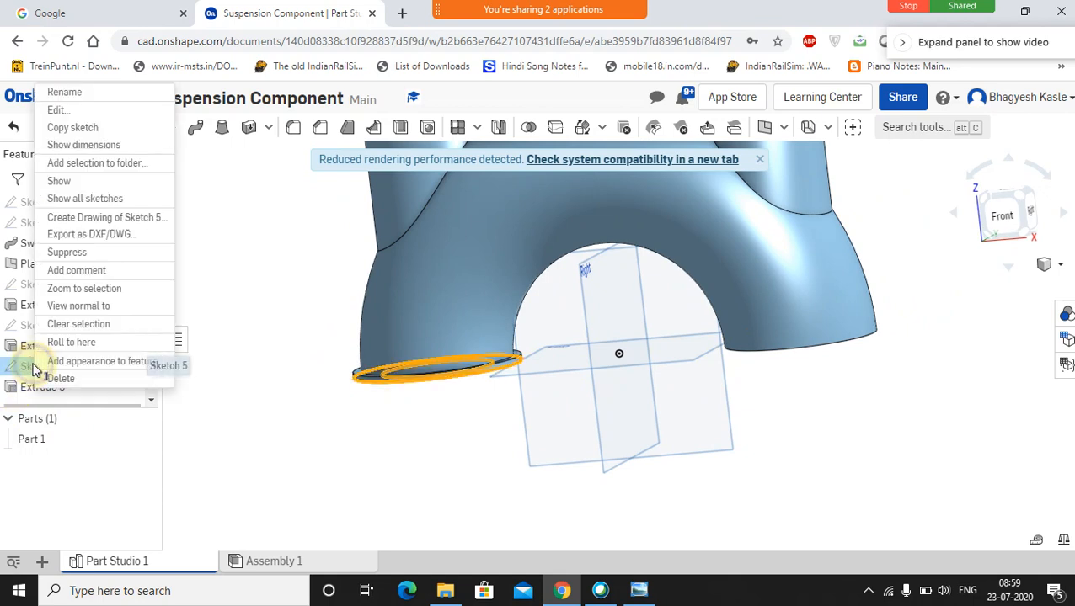
{"action": "left_click", "coordinate": [76, 112]}
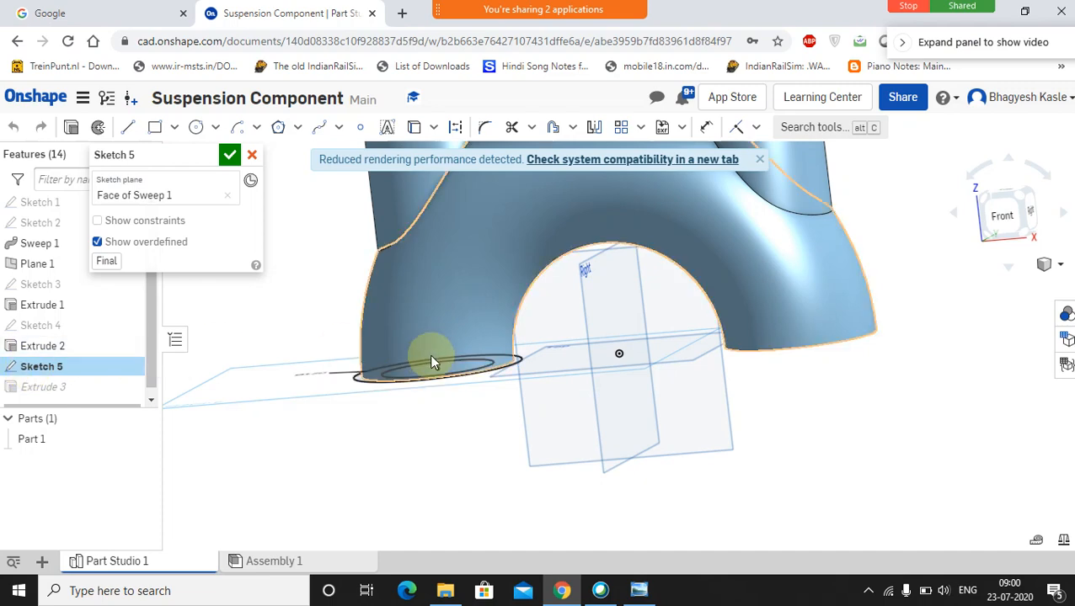
{"action": "right_click_drag", "start_coordinate": [305, 398], "coordinate": [345, 310]}
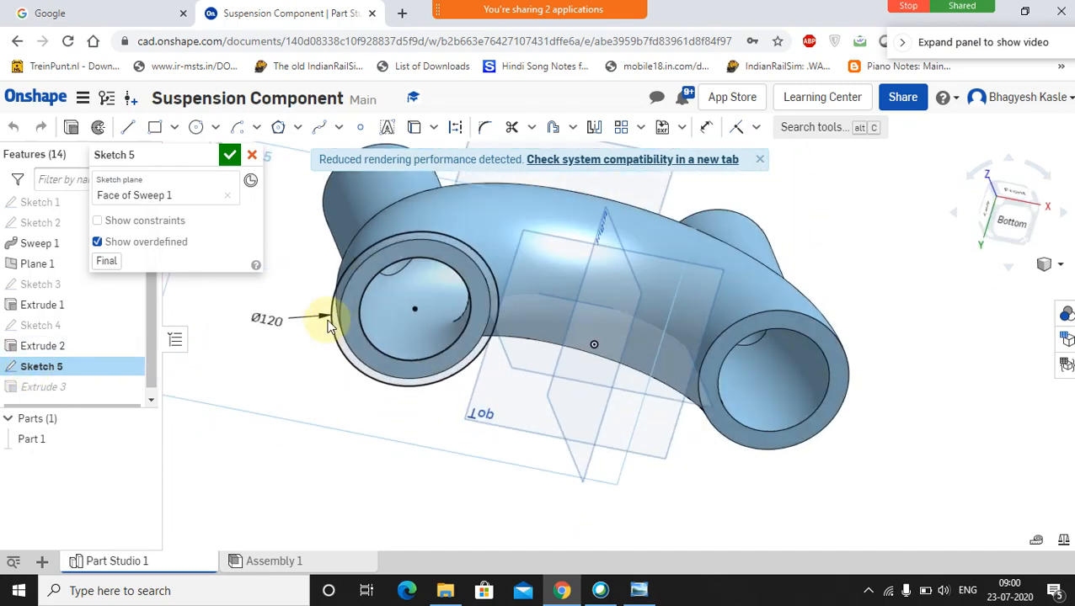
{"action": "right_click", "coordinate": [353, 305]}
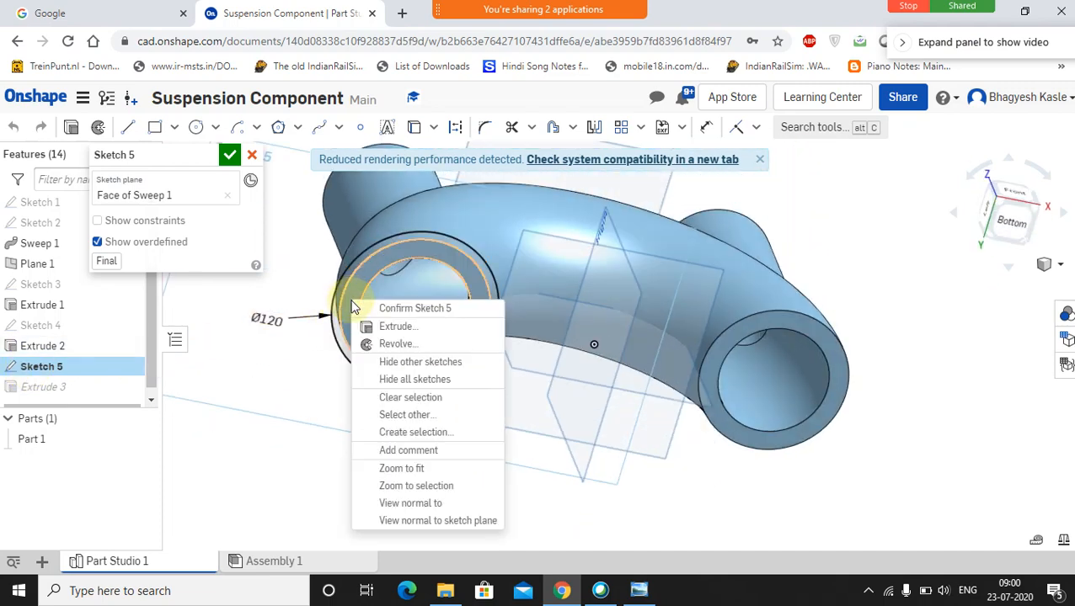
{"action": "left_click", "coordinate": [389, 504]}
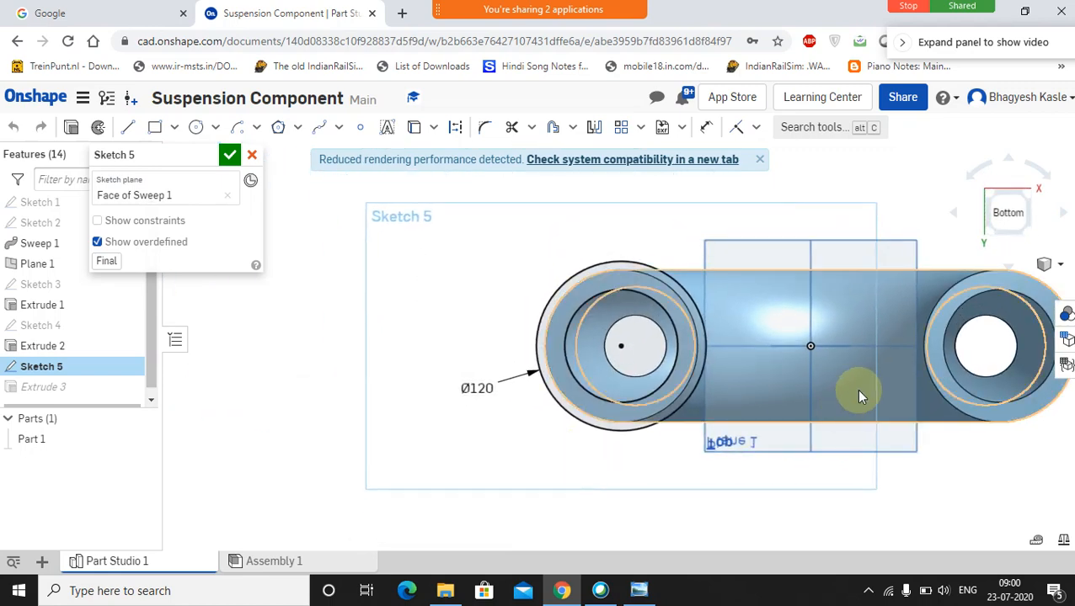
{"action": "middle_click_drag", "start_coordinate": [859, 391], "coordinate": [679, 383]}
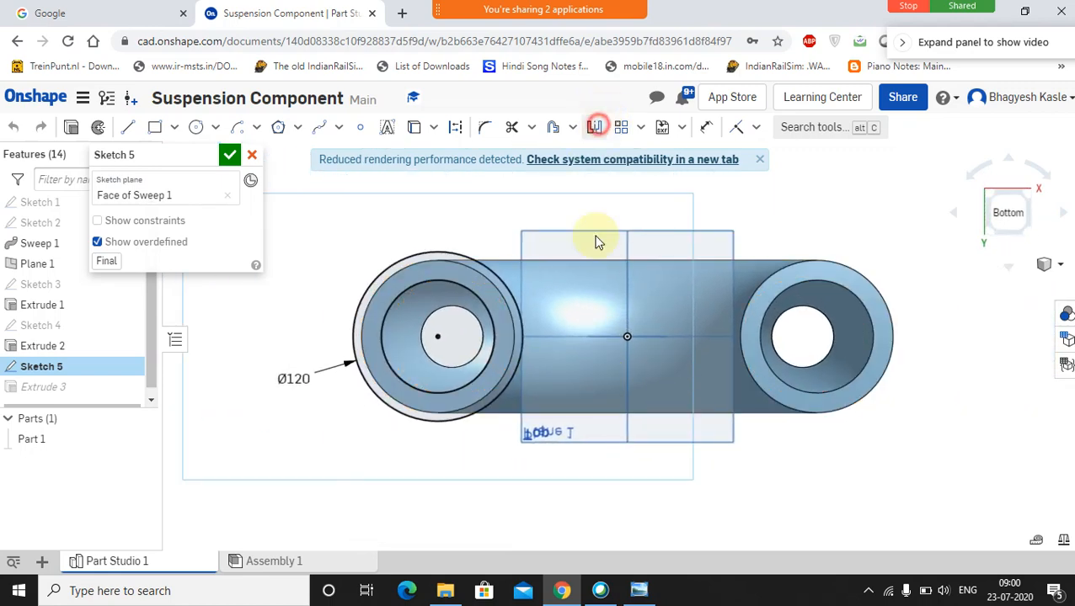
{"action": "left_click", "coordinate": [625, 285]}
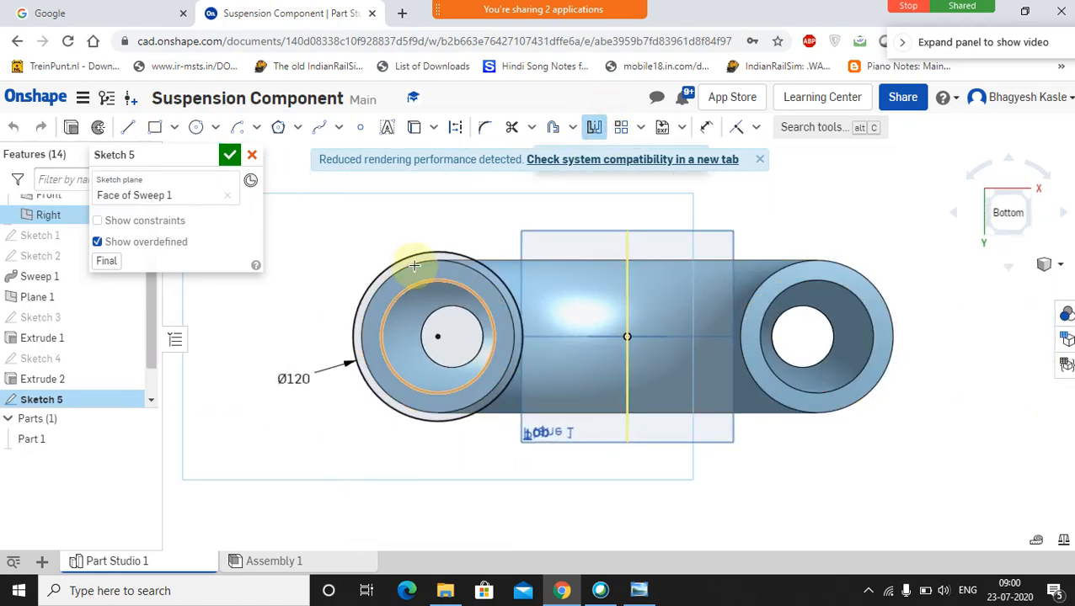
{"action": "left_click", "coordinate": [414, 254]}
{"action": "left_click", "coordinate": [419, 281]}
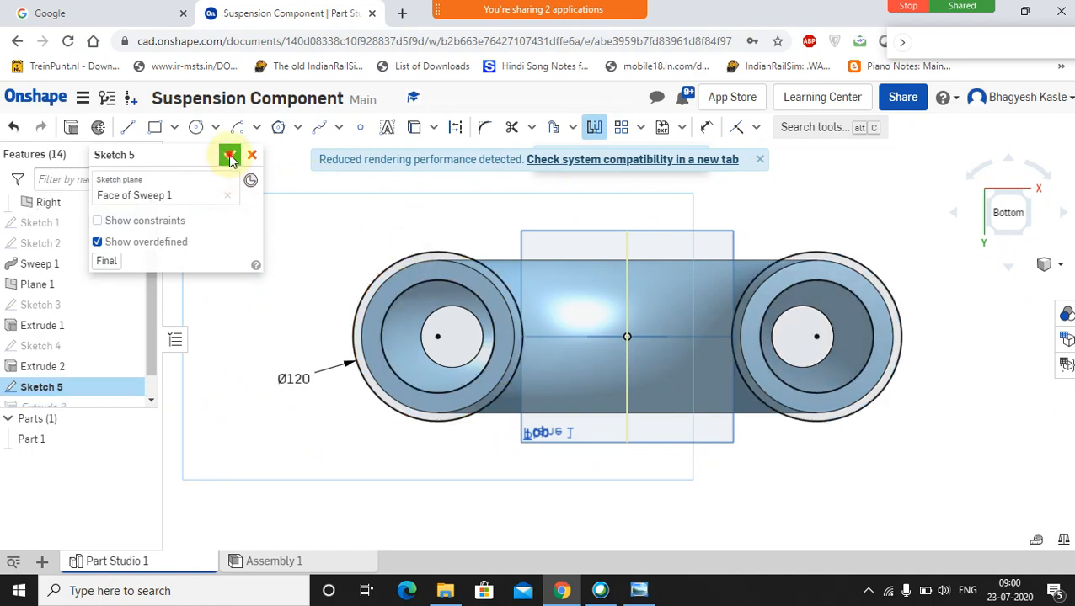
{"action": "left_click", "coordinate": [228, 154]}
- Start a circular fillet on the left leg's rim and set its radius to 4 mm
{"action": "right_click_drag", "start_coordinate": [480, 212], "coordinate": [370, 310]}
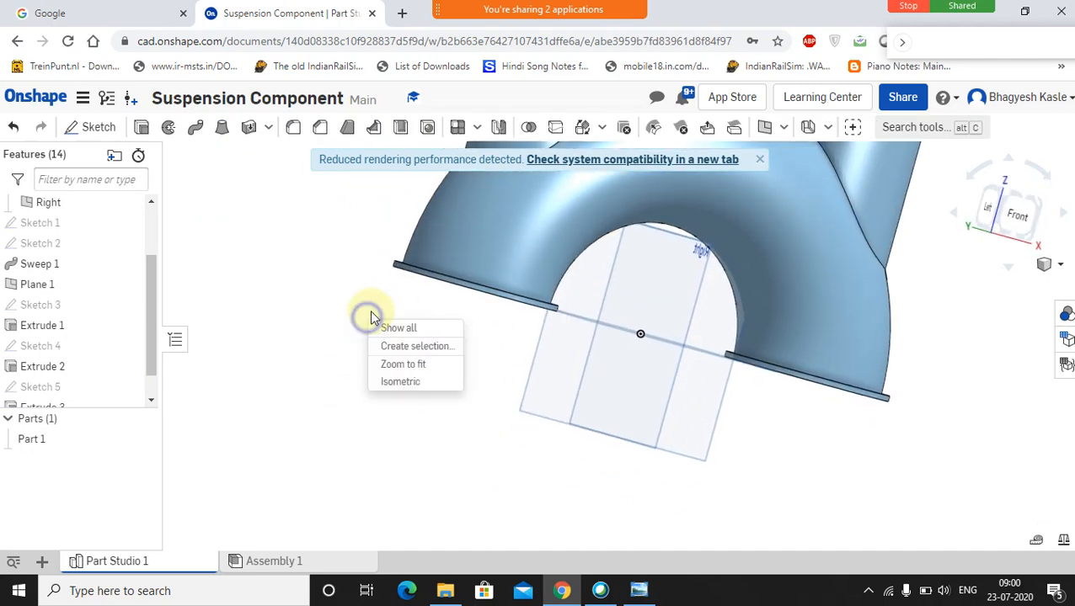
{"action": "left_click", "coordinate": [353, 226]}
{"action": "scroll", "coordinate": [375, 226], "scroll_direction": "up", "scroll_amount": 5}
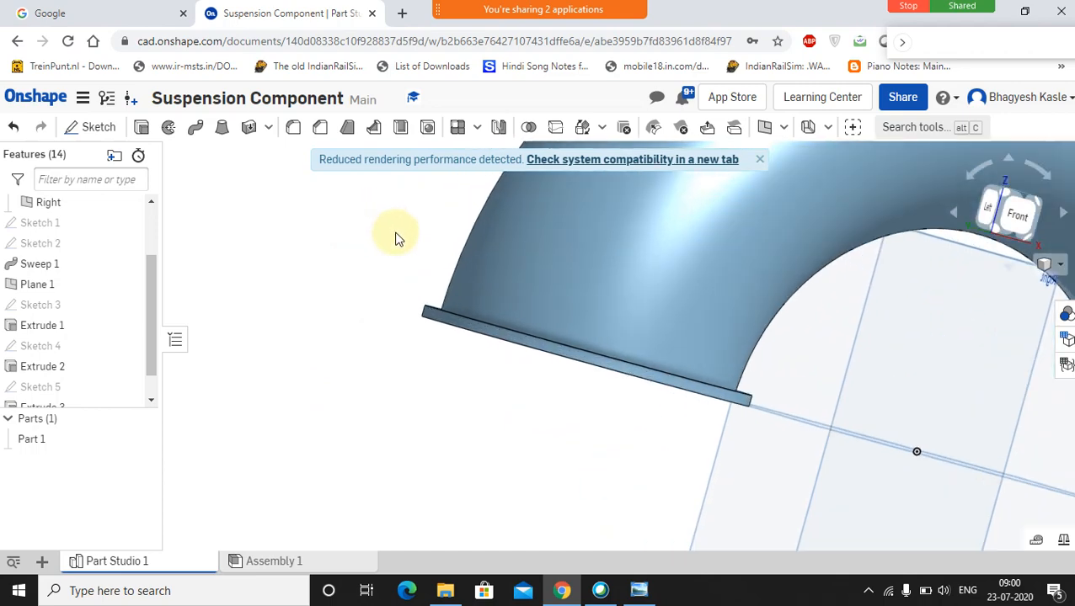
{"action": "scroll", "coordinate": [397, 239], "scroll_direction": "up", "scroll_amount": 3}
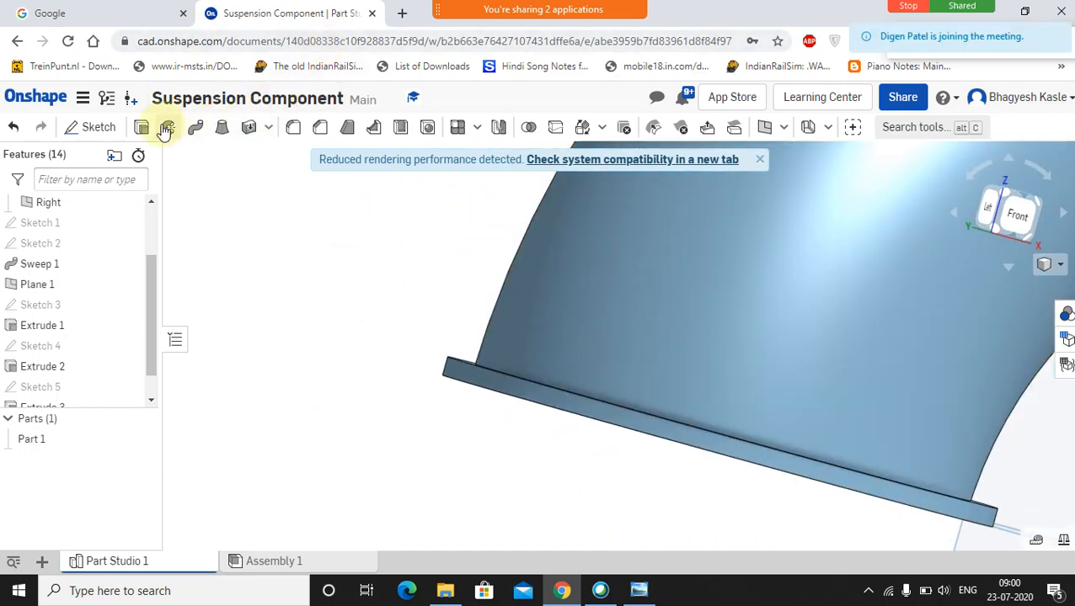
{"action": "left_click", "coordinate": [291, 129]}
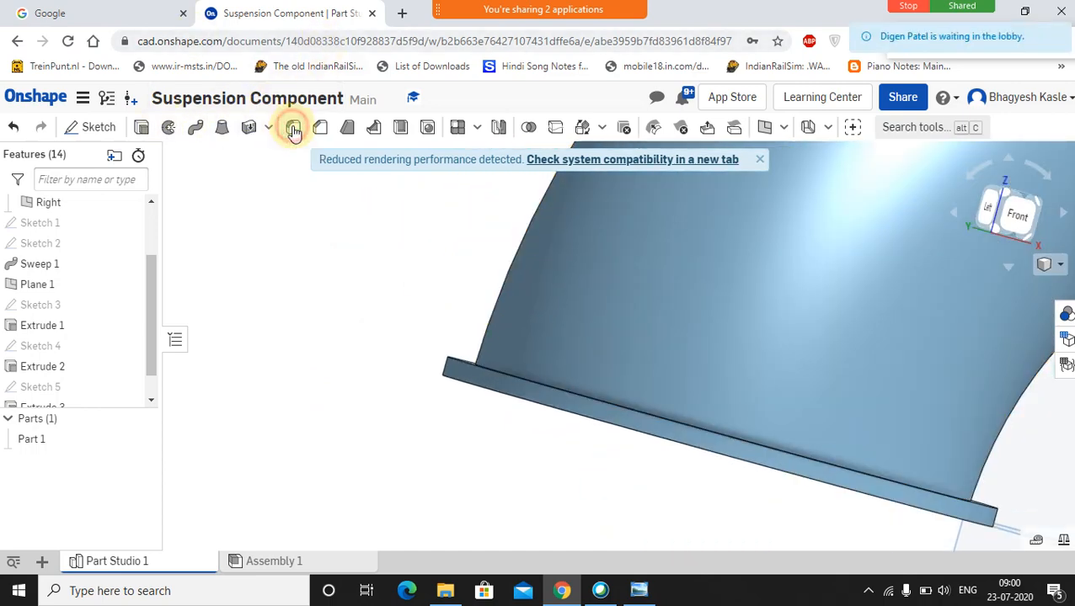
{"action": "left_click", "coordinate": [493, 372]}
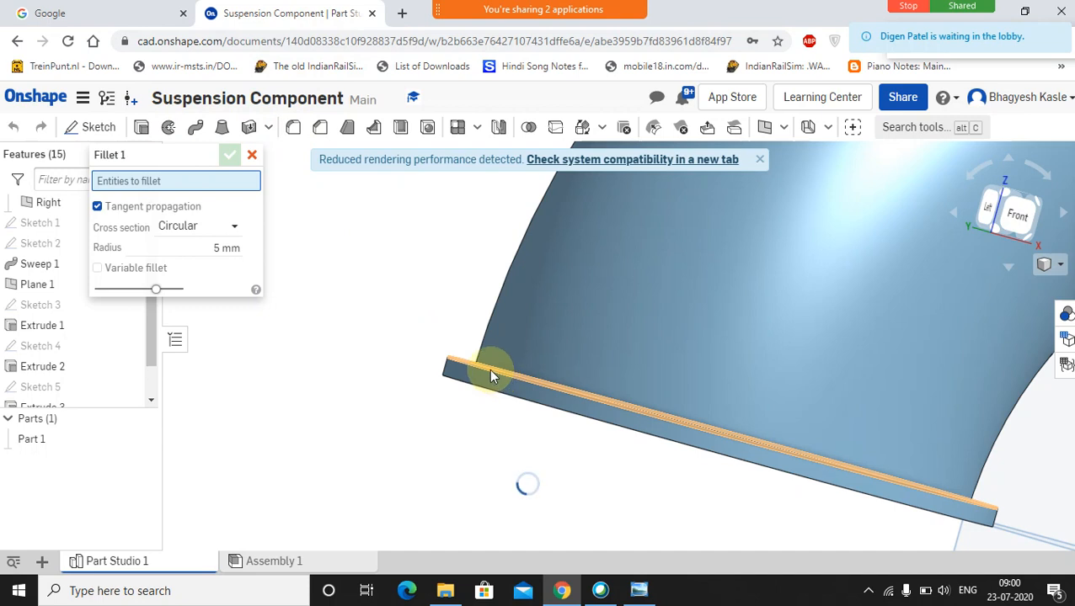
{"action": "left_click", "coordinate": [205, 245]}
{"action": "type", "text": "4"}
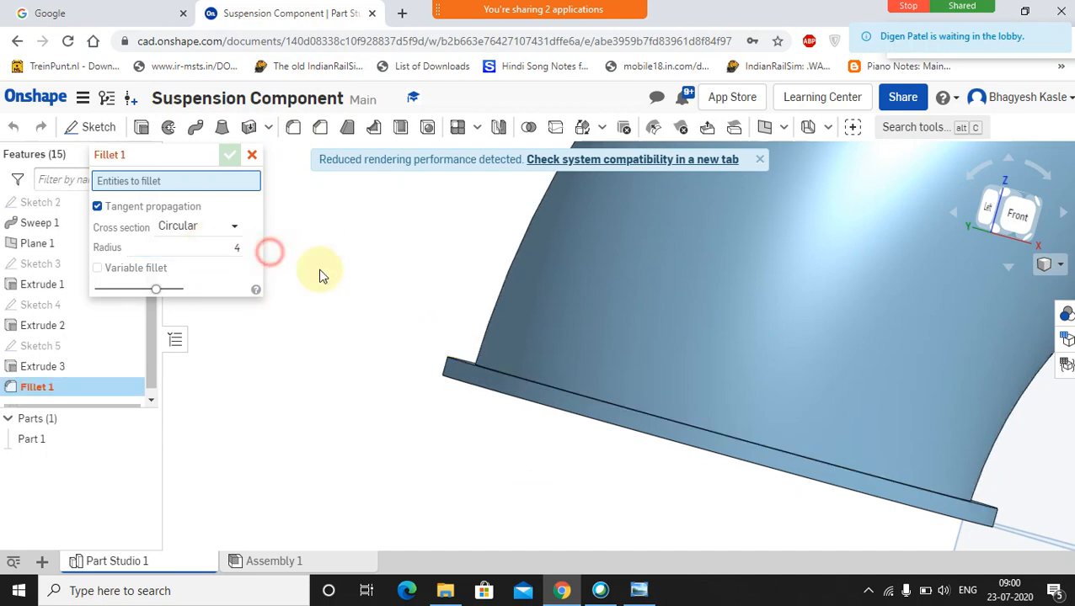
{"action": "left_click", "coordinate": [271, 253]}
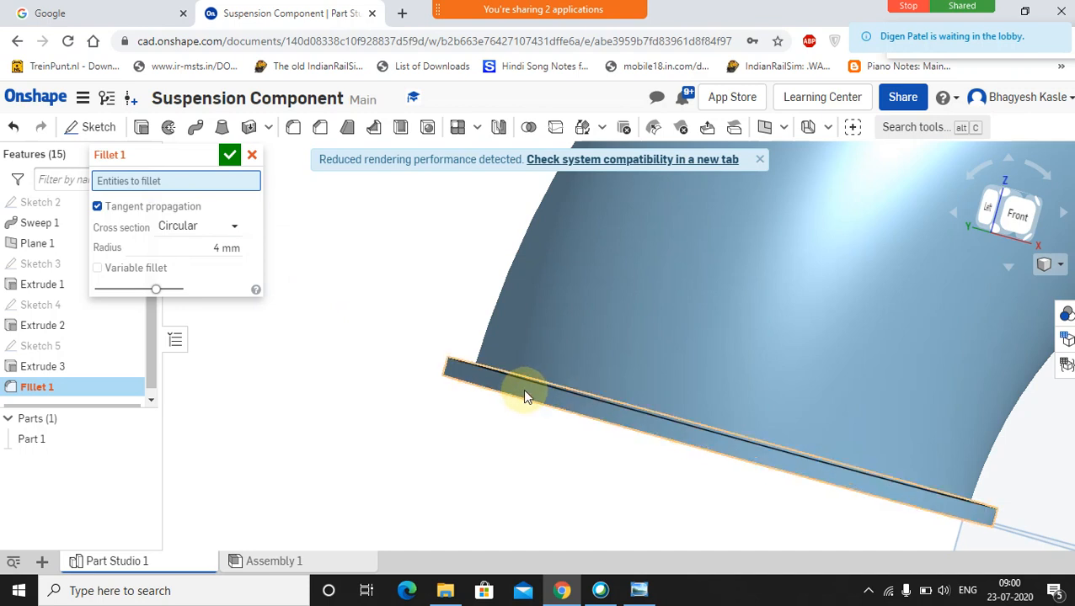
{"action": "left_click", "coordinate": [522, 389]}
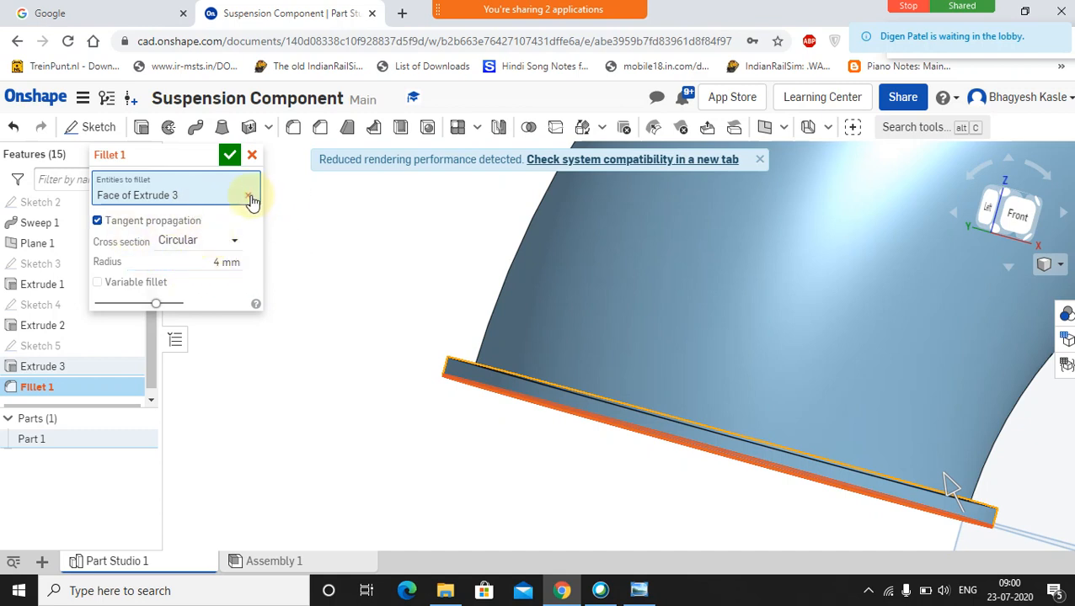
{"action": "left_click", "coordinate": [518, 377]}
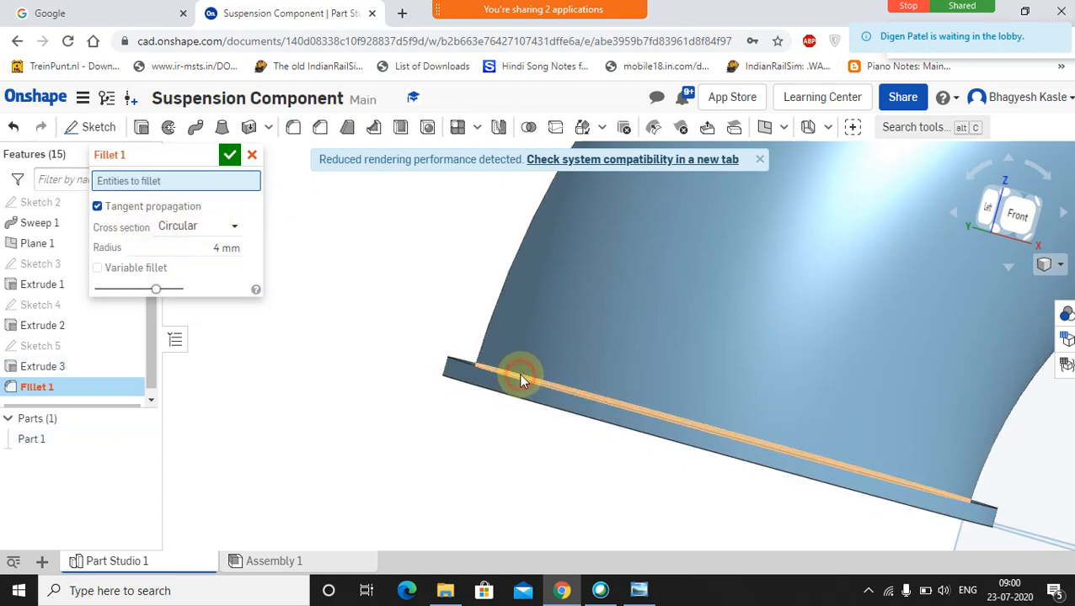
{"action": "left_click", "coordinate": [518, 381]}
{"action": "right_click_drag", "start_coordinate": [520, 376], "coordinate": [509, 398]}
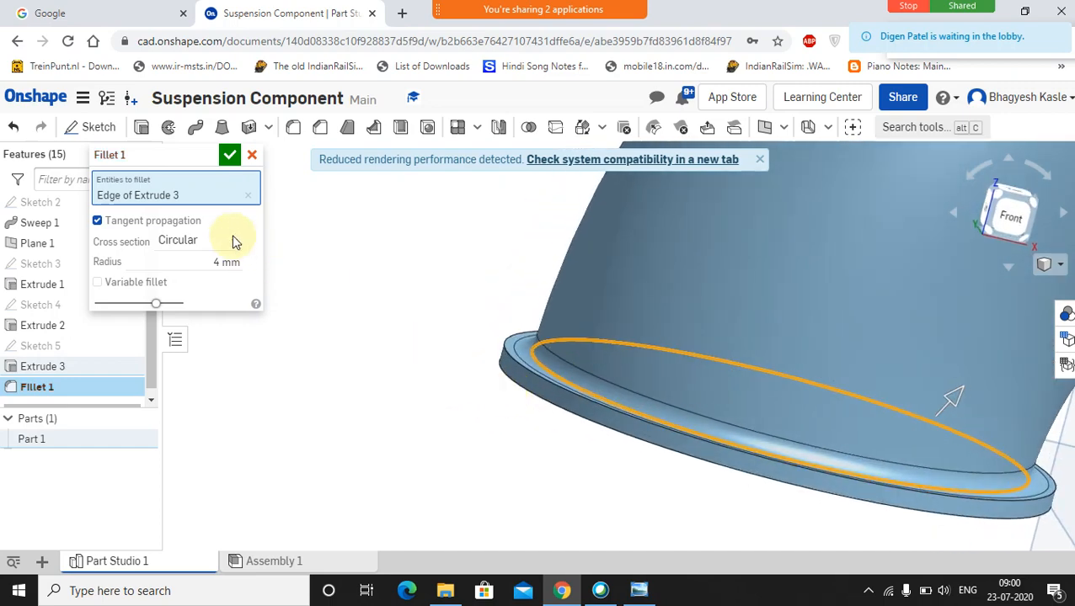
{"action": "left_click", "coordinate": [246, 195]}
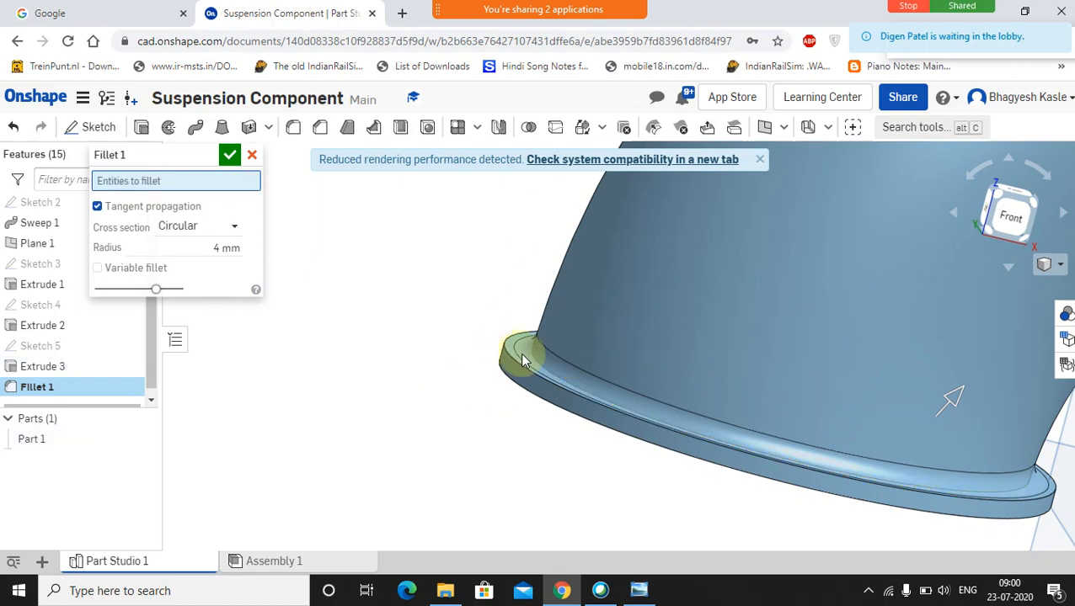
- Apply the fillet to the upper outer edge of the left leg's rim
{"action": "left_click", "coordinate": [518, 363]}
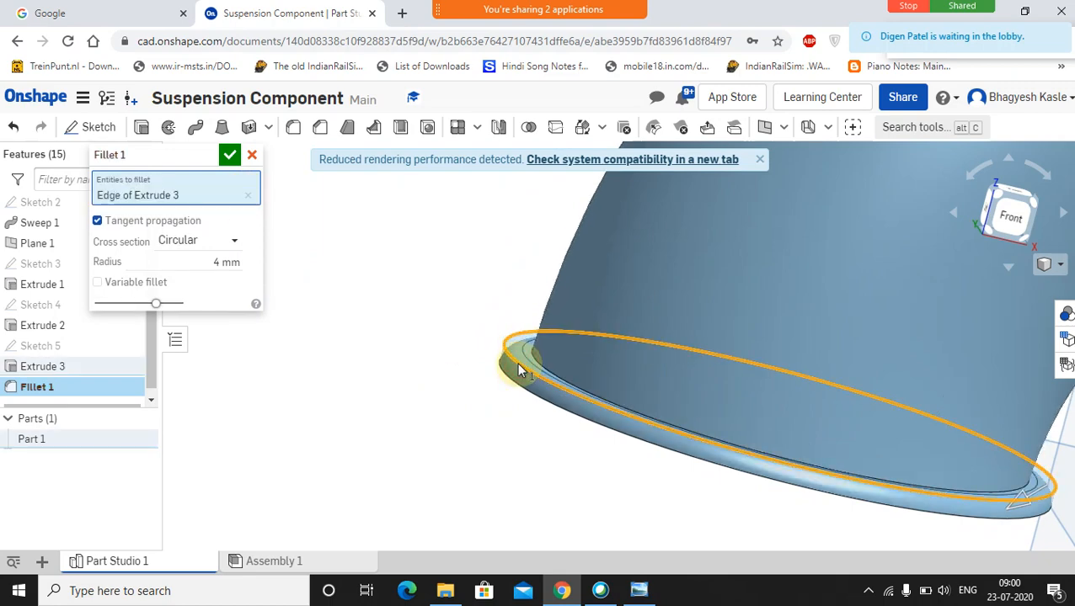
{"action": "right_click_drag", "start_coordinate": [563, 441], "coordinate": [614, 444]}
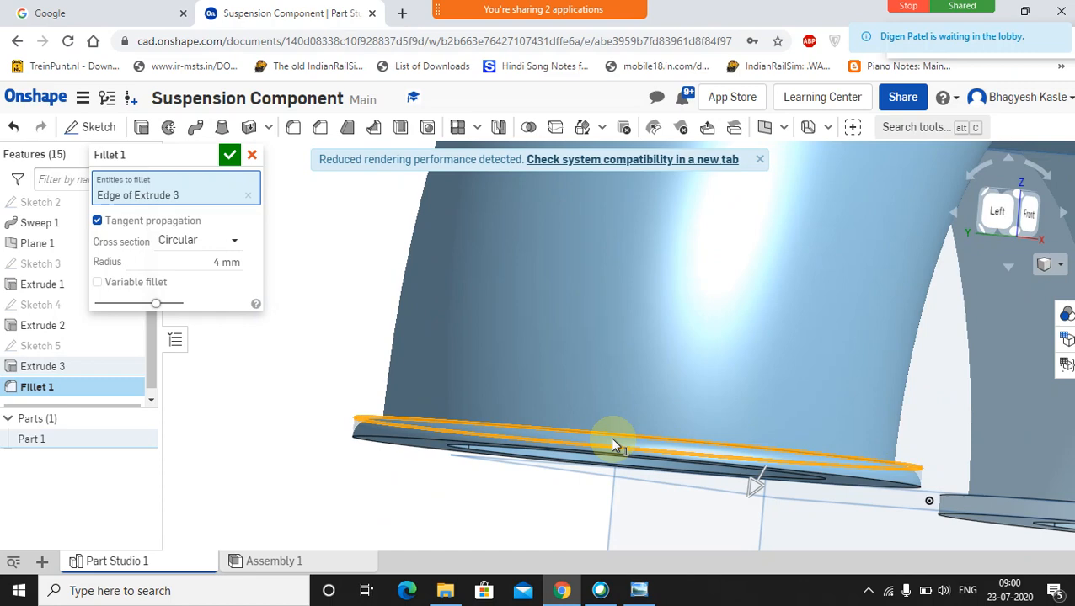
{"action": "left_click", "coordinate": [230, 157]}
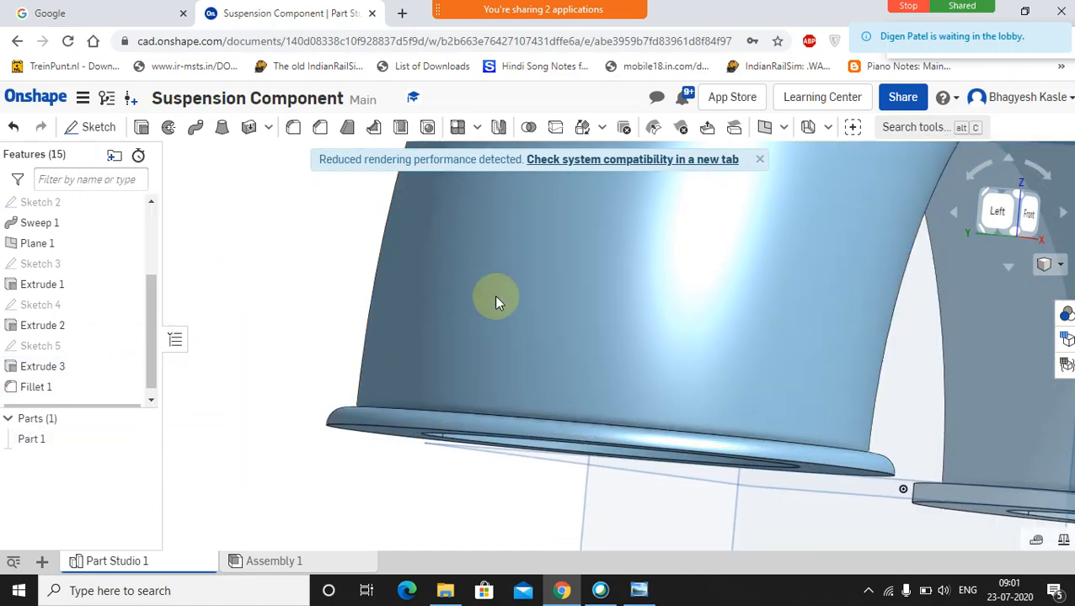
{"action": "scroll", "coordinate": [501, 320], "scroll_direction": "down", "scroll_amount": 3}
{"action": "scroll", "coordinate": [625, 375], "scroll_direction": "down", "scroll_amount": 4}
{"action": "right_click_drag", "start_coordinate": [624, 383], "coordinate": [607, 390]}
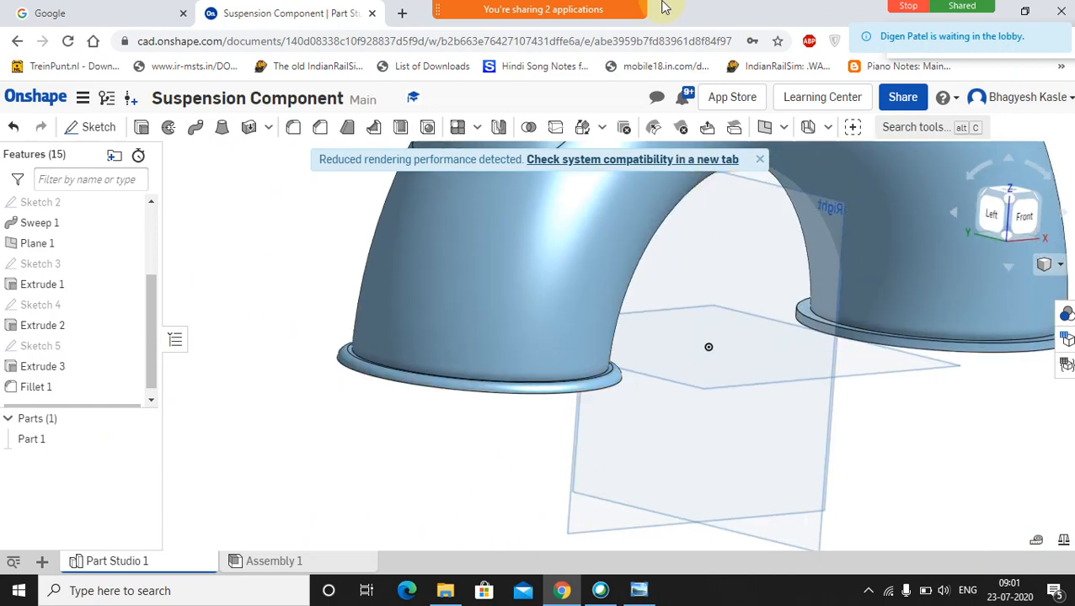
- Admit the waiting participant from the meeting lobby and close the participants list
{"action": "mouse_move", "coordinate": [674, 8]}
{"action": "left_click", "coordinate": [706, 34]}
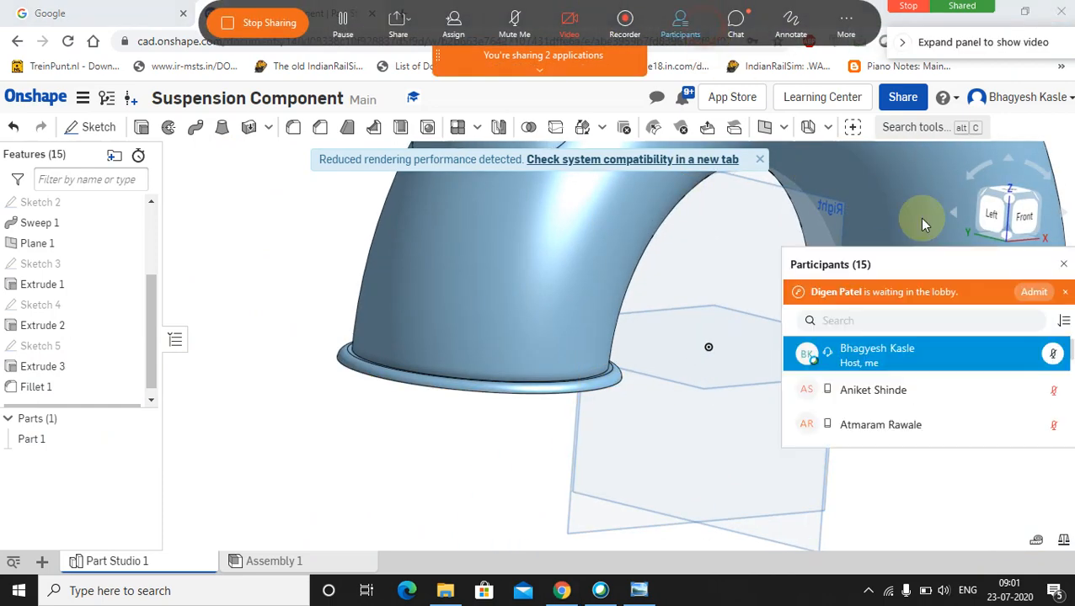
{"action": "left_click", "coordinate": [1039, 289]}
{"action": "left_click", "coordinate": [1064, 267]}
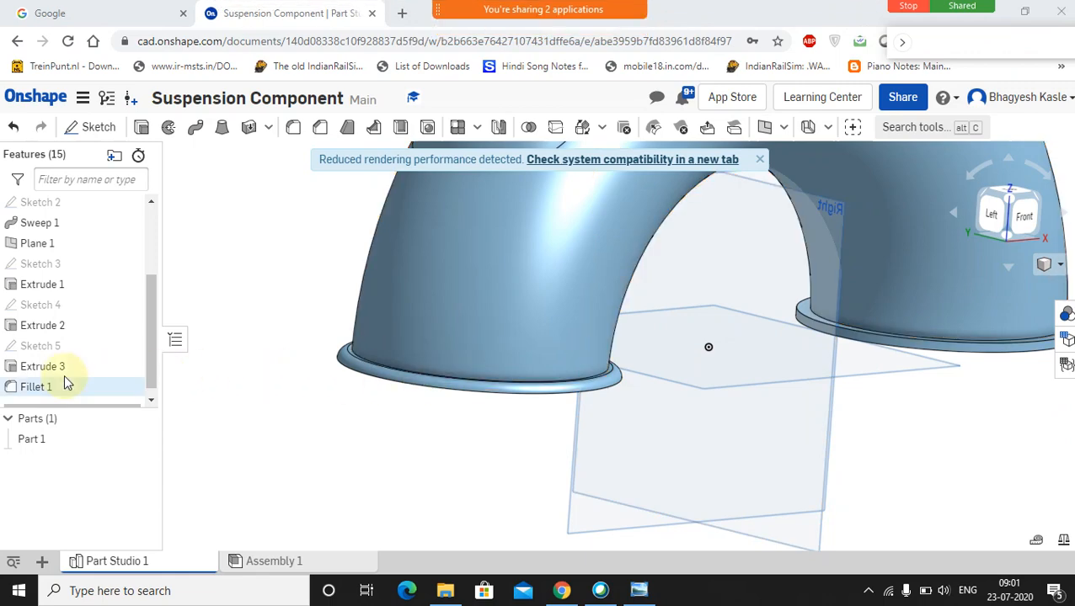
- Edit Fillet 1 to include the upper outer edge of the right leg's rim
{"action": "left_click", "coordinate": [31, 387]}
{"action": "right_click", "coordinate": [31, 387]}
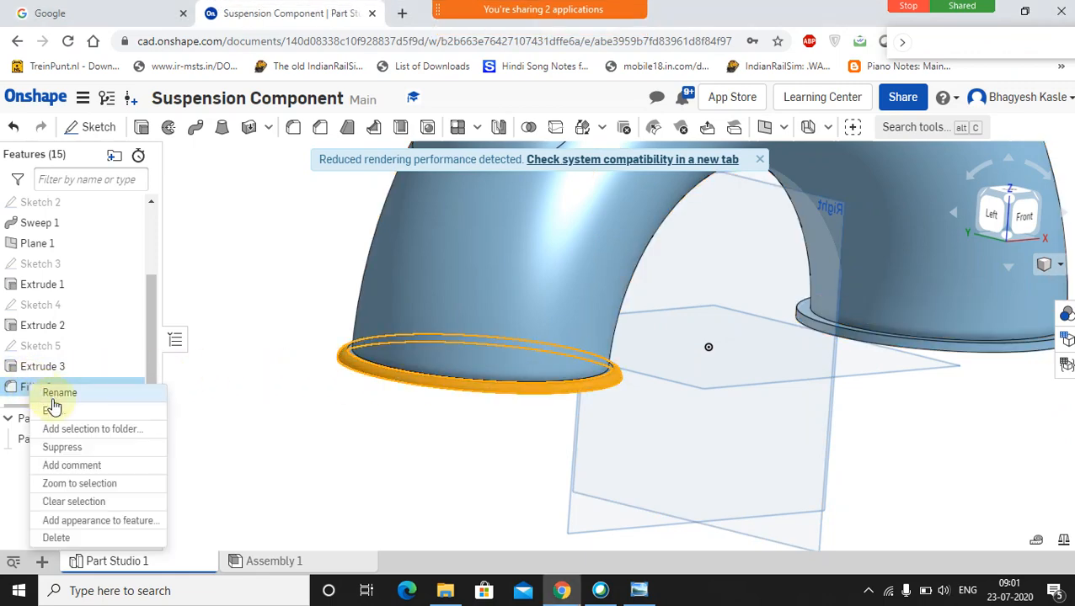
{"action": "double_click", "coordinate": [813, 316]}
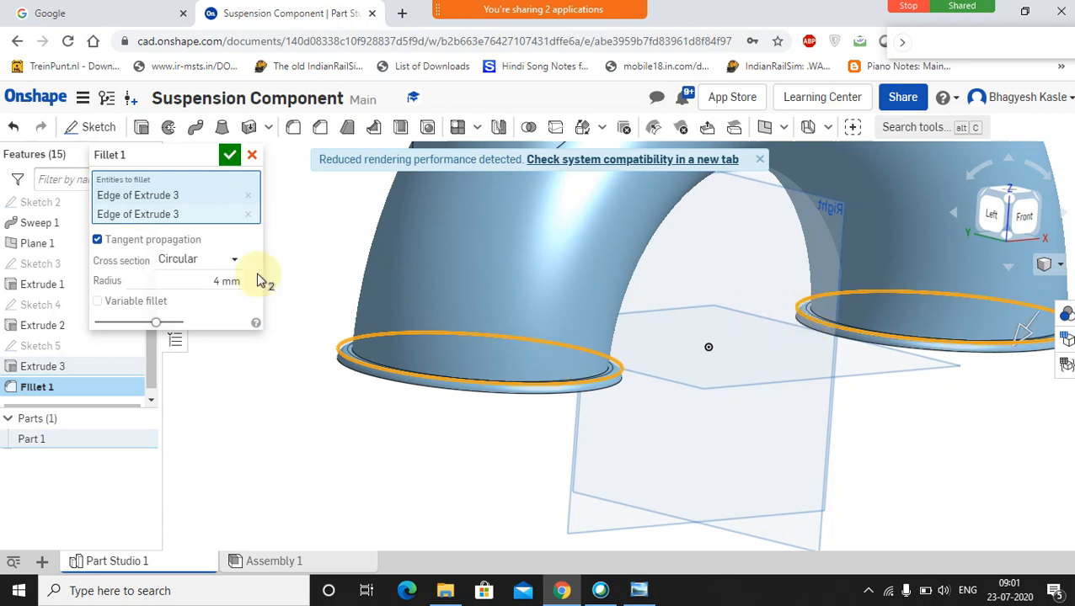
{"action": "left_click", "coordinate": [228, 156]}
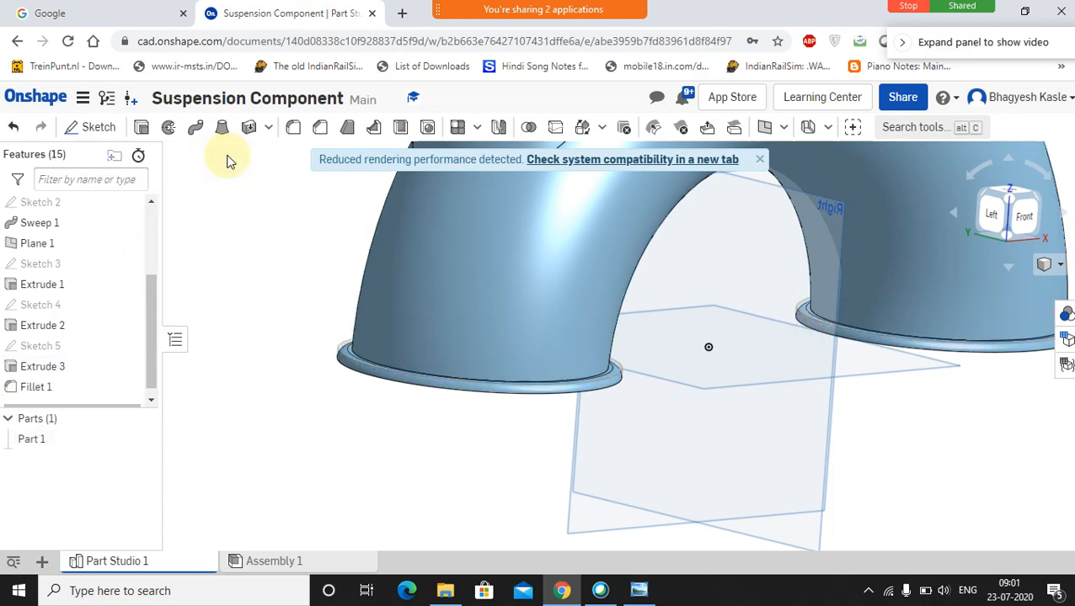
- Check the reference drawing in Windows Photo Viewer for the fillet radius where the upright branches join the pipe, and return to the model
{"action": "scroll", "coordinate": [876, 421], "scroll_direction": "down", "scroll_amount": 2}
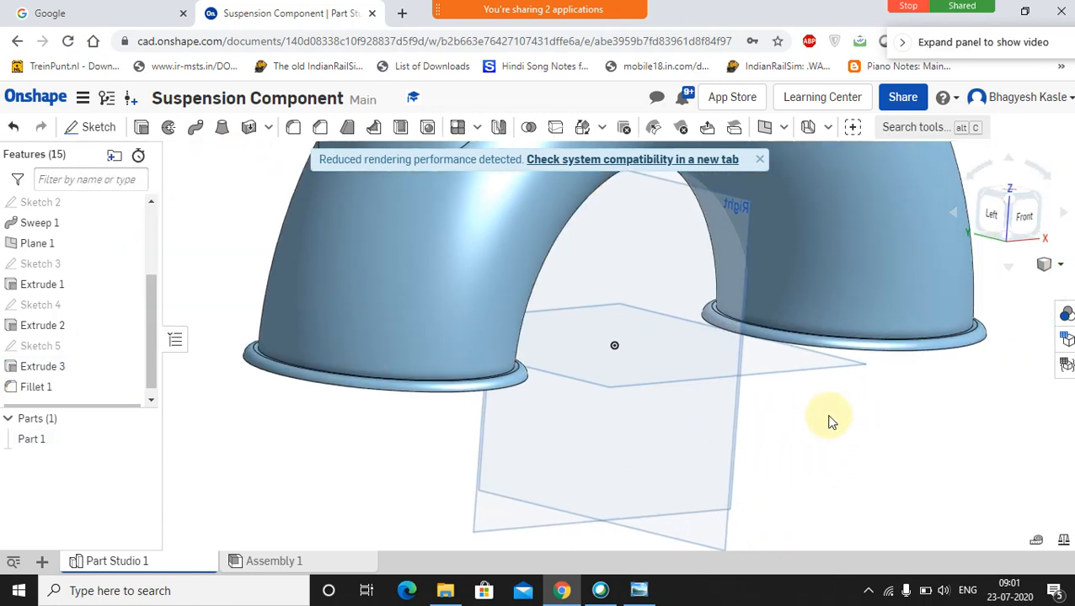
{"action": "scroll", "coordinate": [792, 371], "scroll_direction": "up", "scroll_amount": 3}
{"action": "scroll", "coordinate": [784, 353], "scroll_direction": "down", "scroll_amount": 5}
{"action": "right_click_drag", "start_coordinate": [783, 354], "coordinate": [719, 381]}
{"action": "left_click", "coordinate": [646, 593]}
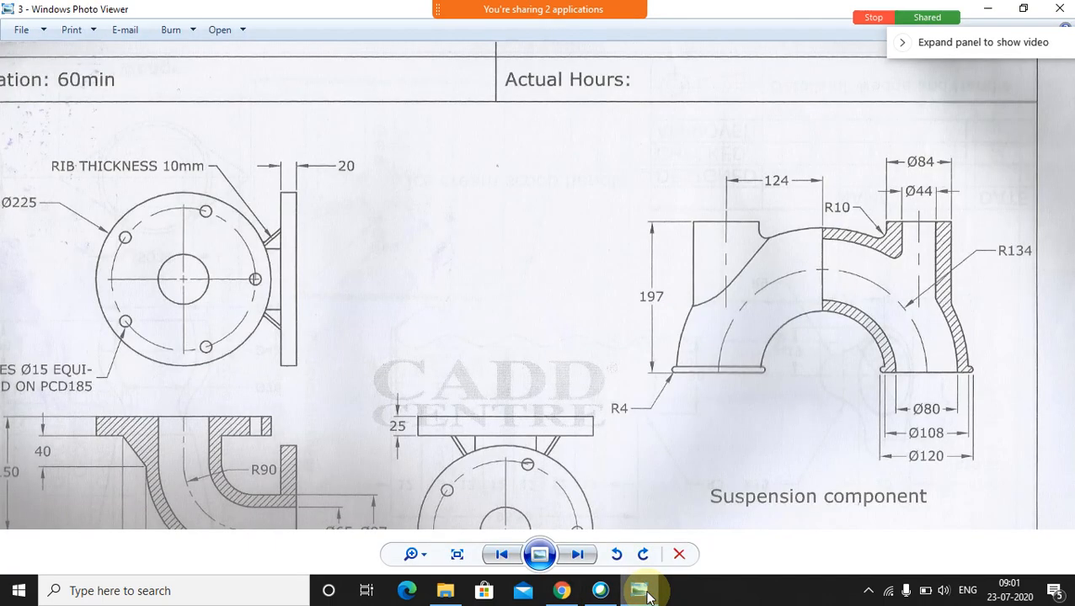
{"action": "left_click", "coordinate": [645, 593]}
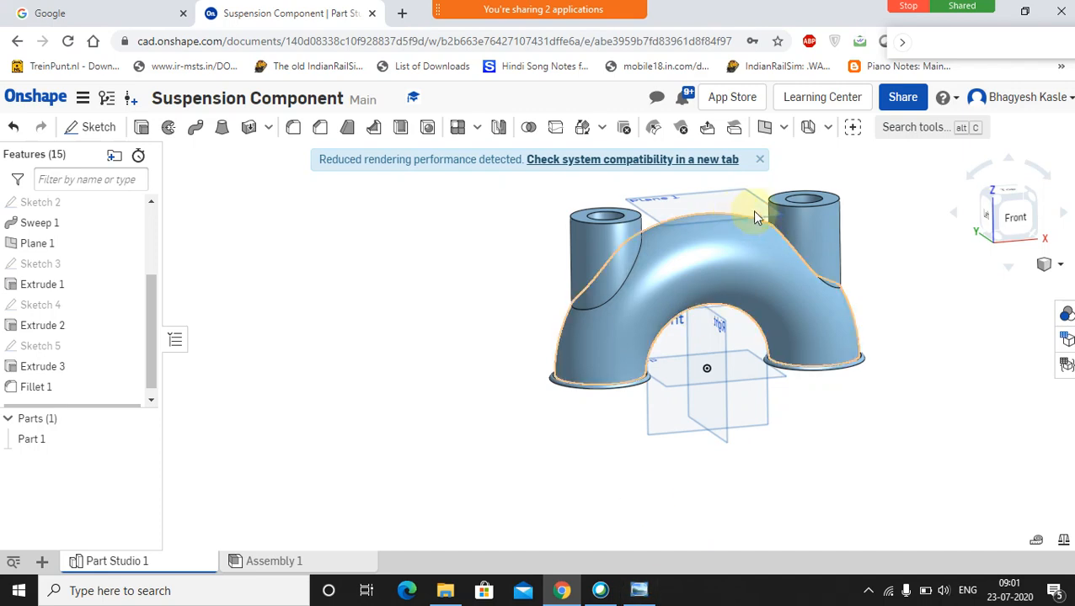
{"action": "left_click", "coordinate": [640, 591]}
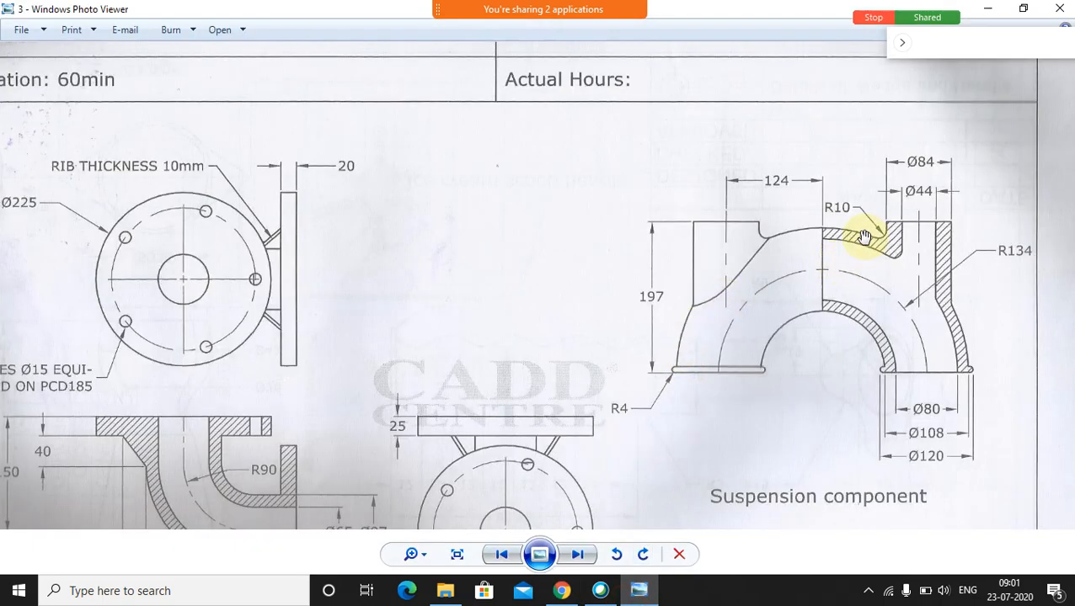
{"action": "left_click", "coordinate": [640, 592]}
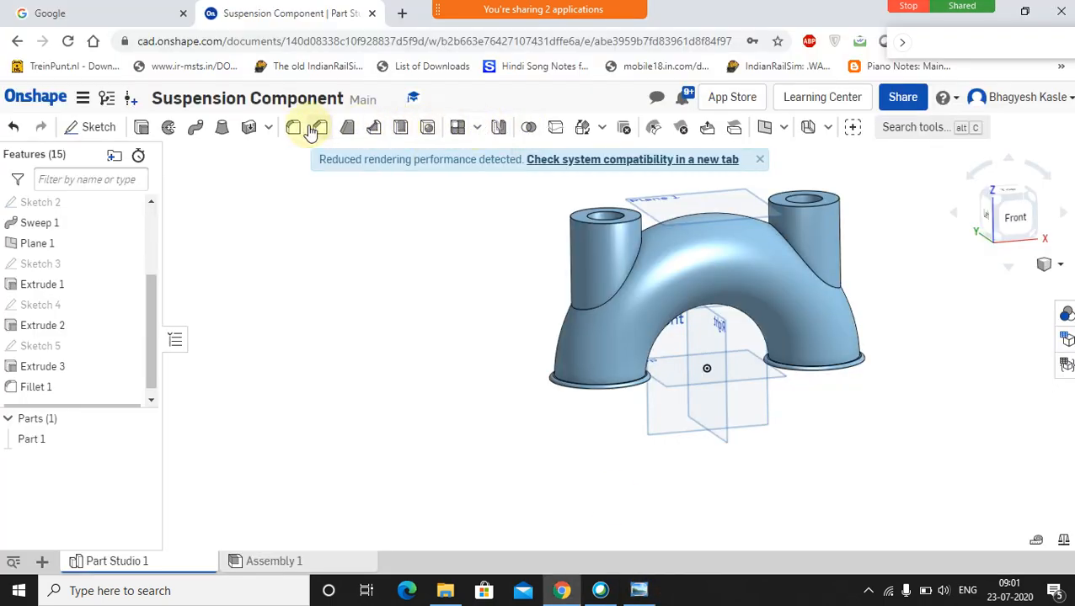
- Fillet the two edges where the upright branches meet the swept pipe with a 10 mm radius
{"action": "middle_click_drag", "start_coordinate": [752, 270], "coordinate": [650, 307]}
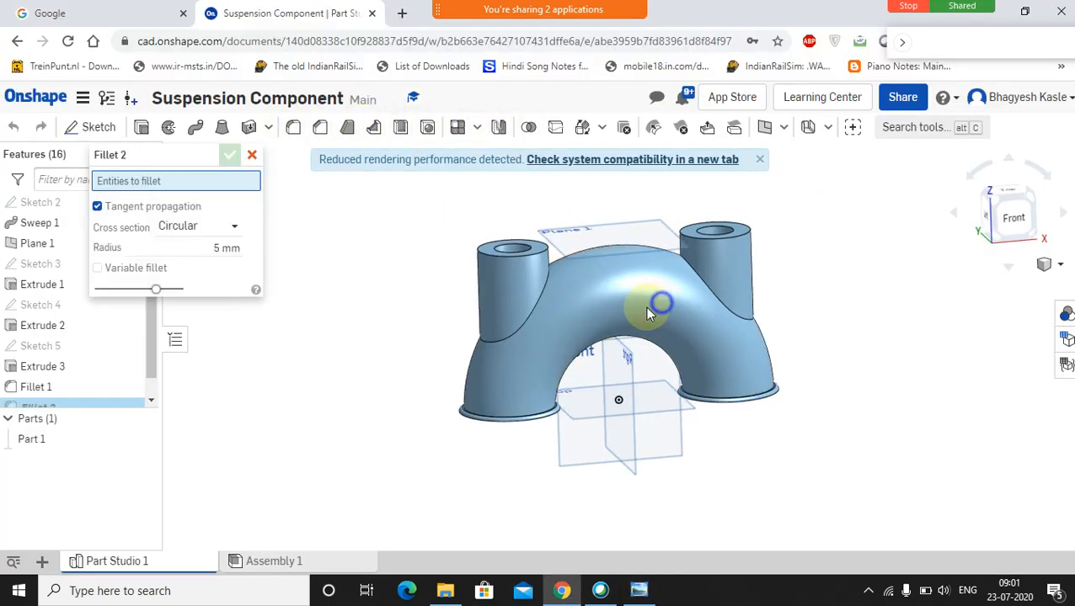
{"action": "right_click_drag", "start_coordinate": [650, 307], "coordinate": [643, 314]}
{"action": "left_click", "coordinate": [719, 282]}
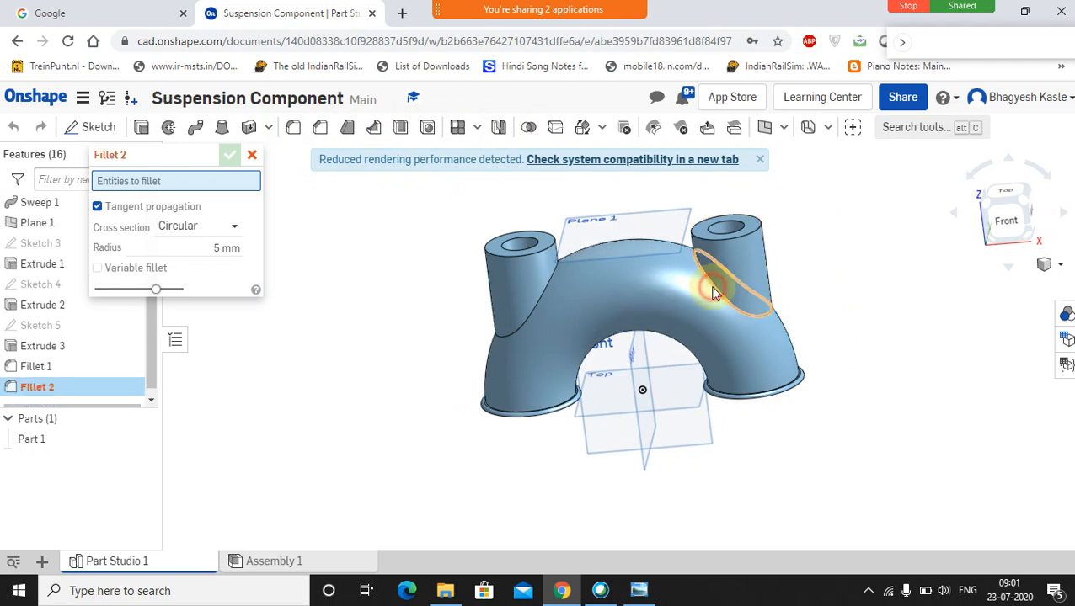
{"action": "left_click", "coordinate": [542, 296]}
{"action": "left_click", "coordinate": [220, 282]}
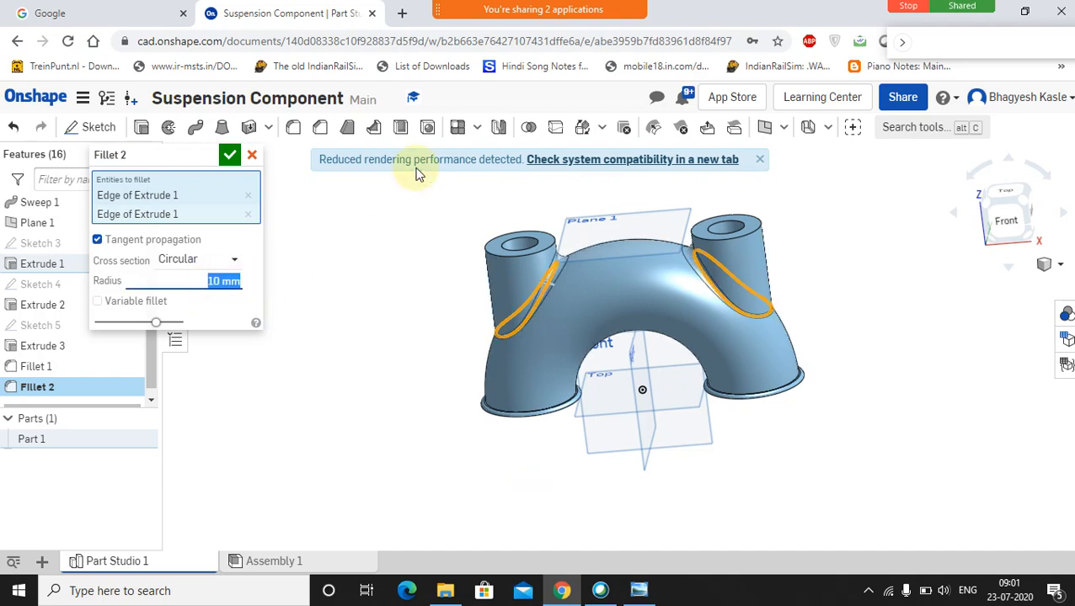
{"action": "left_click", "coordinate": [228, 158]}
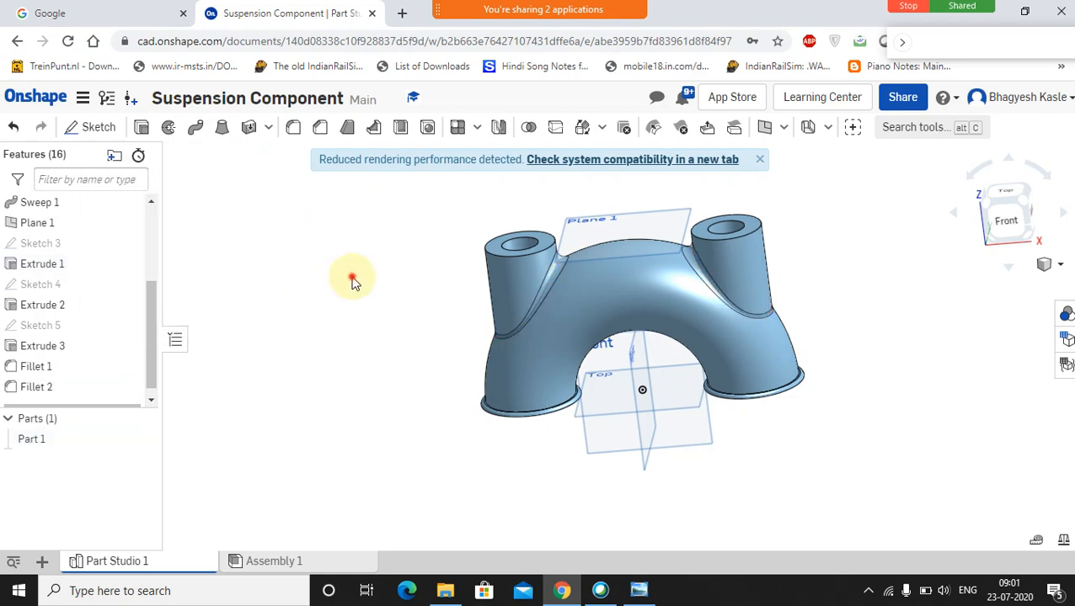
- Hide all planes, including Plane 1 and the default Top, Front and Right planes
{"action": "right_click", "coordinate": [611, 222]}
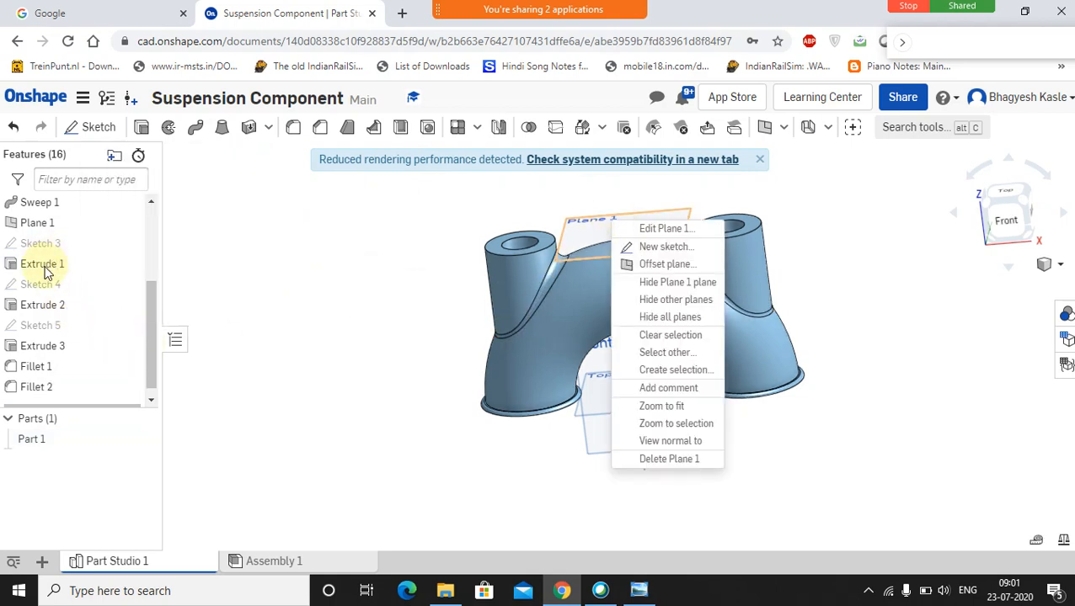
{"action": "left_click", "coordinate": [144, 238]}
{"action": "scroll", "coordinate": [67, 244], "scroll_direction": "up", "scroll_amount": 2}
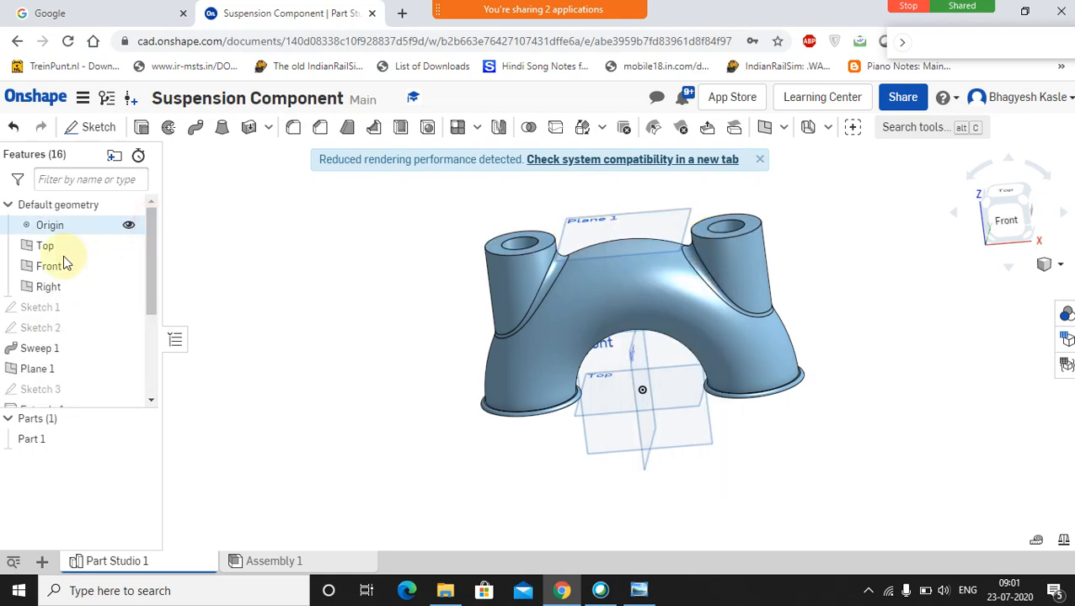
{"action": "right_click", "coordinate": [48, 266]}
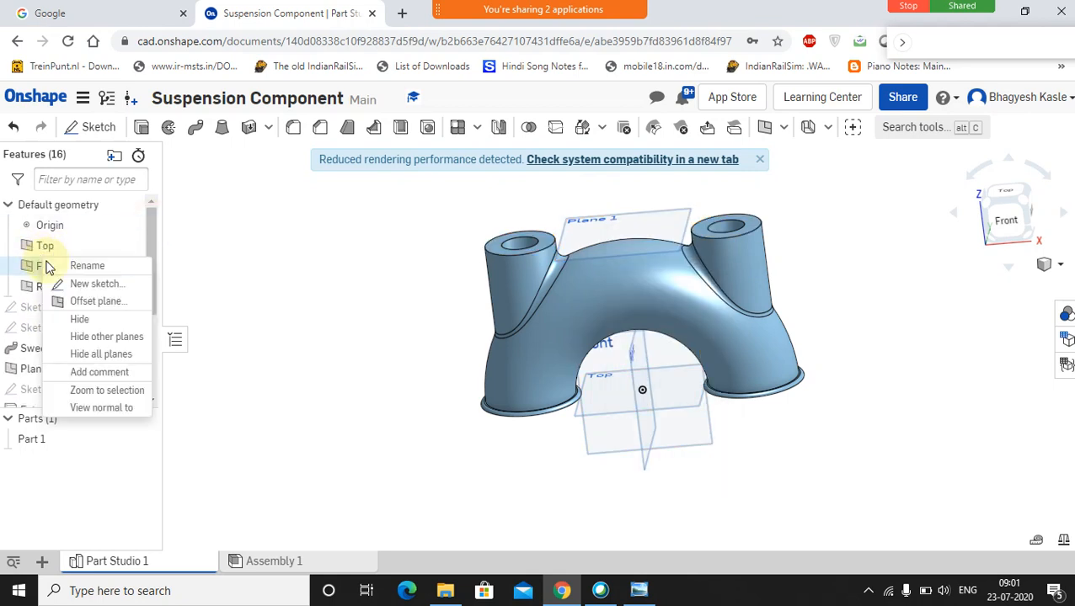
{"action": "left_click", "coordinate": [90, 354]}
{"action": "right_click_drag", "start_coordinate": [567, 331], "coordinate": [565, 309]}
- Bring the finished component closer into view and dismiss the reduced rendering performance notice
{"action": "mouse_move", "coordinate": [580, 4]}
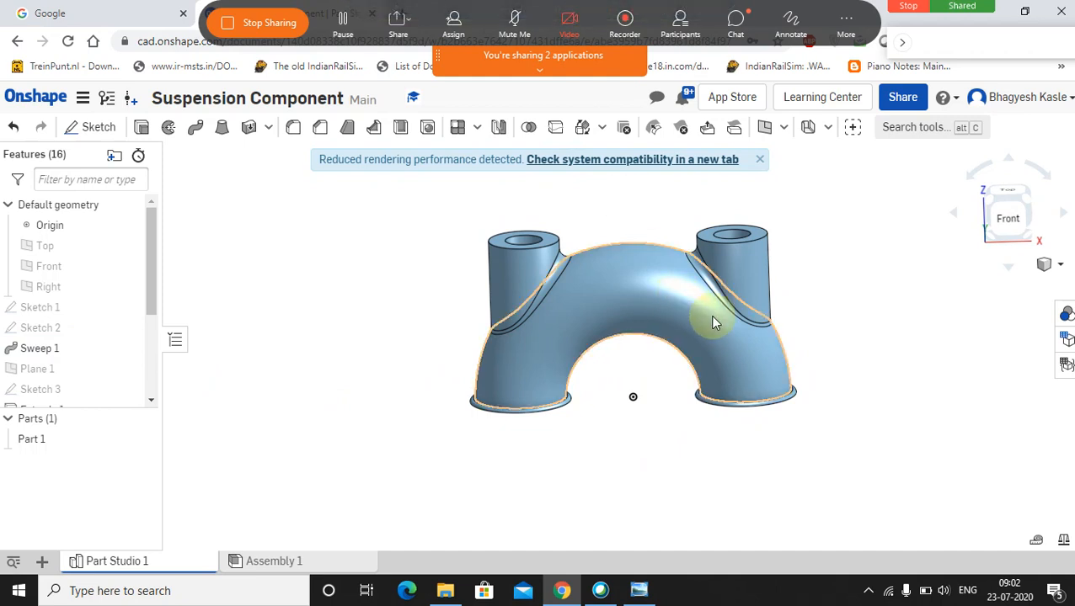
{"action": "scroll", "coordinate": [800, 319], "scroll_direction": "up", "scroll_amount": 2}
{"action": "middle_click_drag", "start_coordinate": [806, 319], "coordinate": [767, 354]}
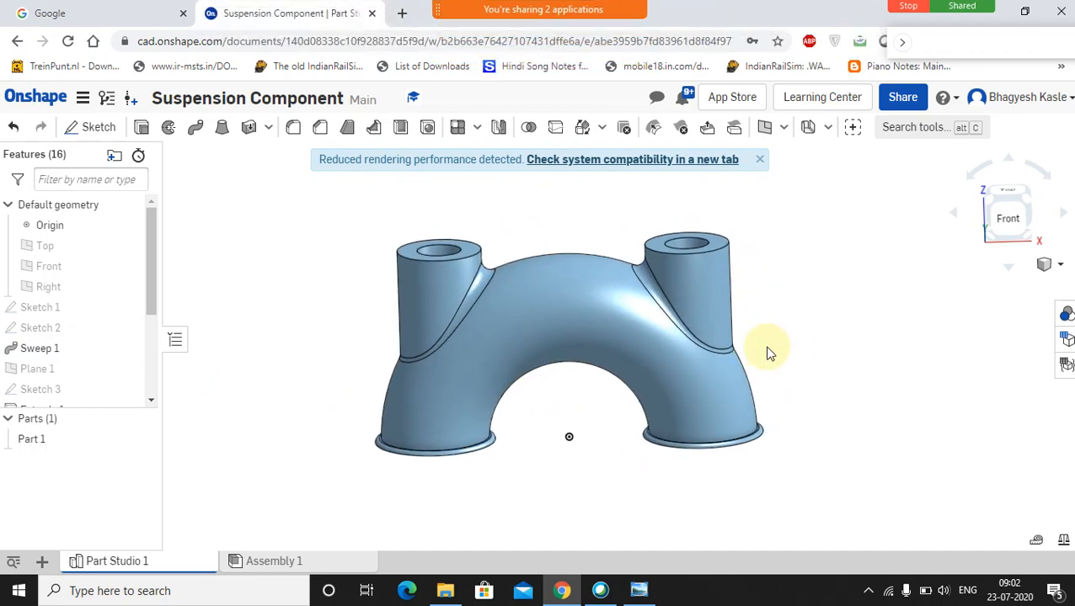
{"action": "left_click", "coordinate": [760, 160]}
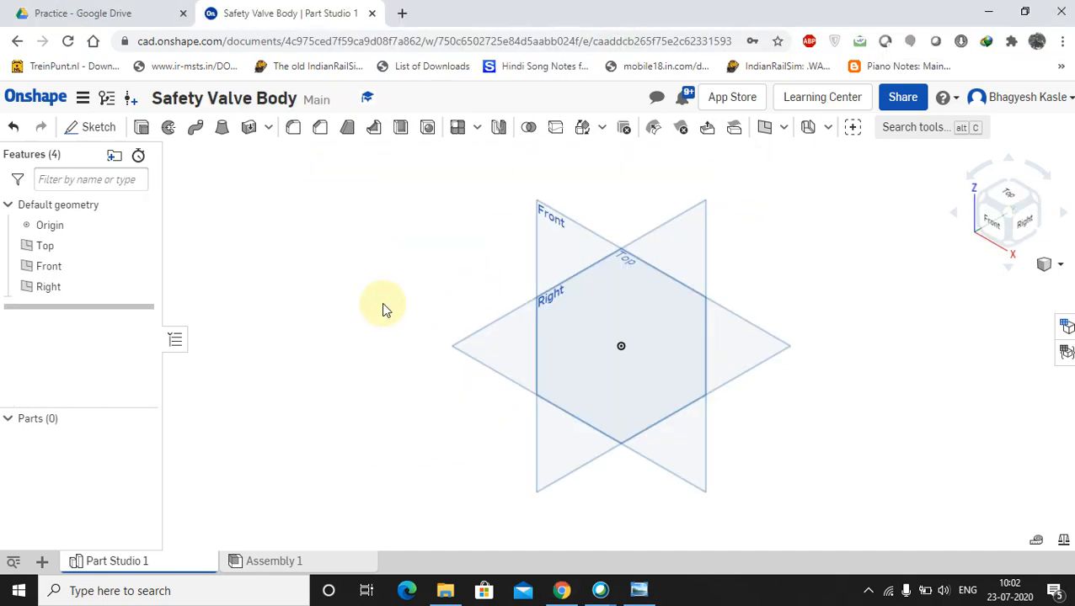
- Start a sketch on the Front plane and draw a lower semicircular arc of about 92 mm radius centred on the origin
{"action": "left_click", "coordinate": [380, 304]}
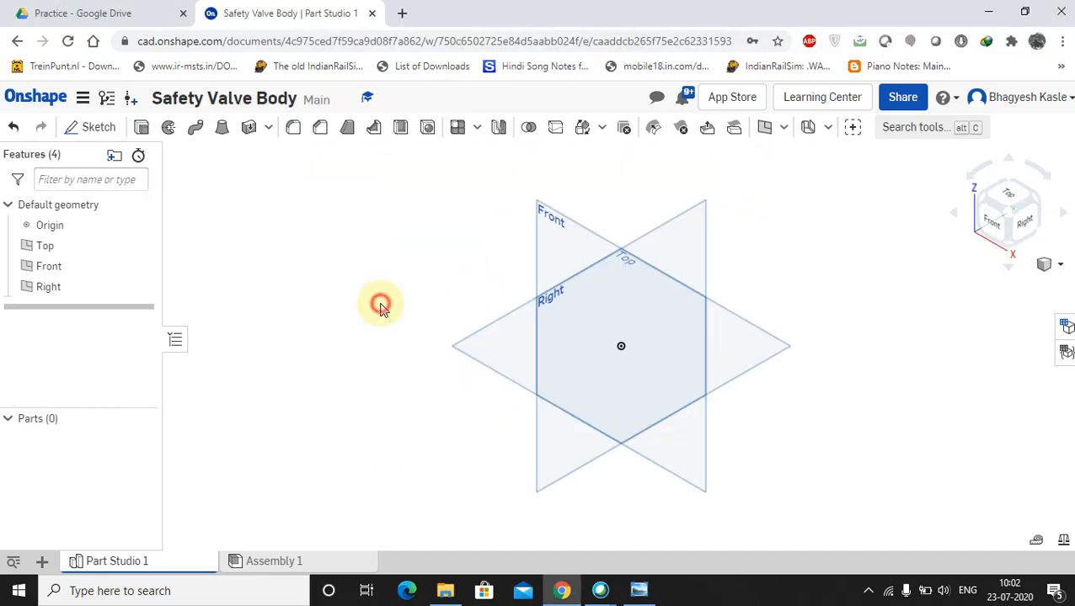
{"action": "left_click", "coordinate": [552, 224]}
{"action": "right_click", "coordinate": [550, 221]}
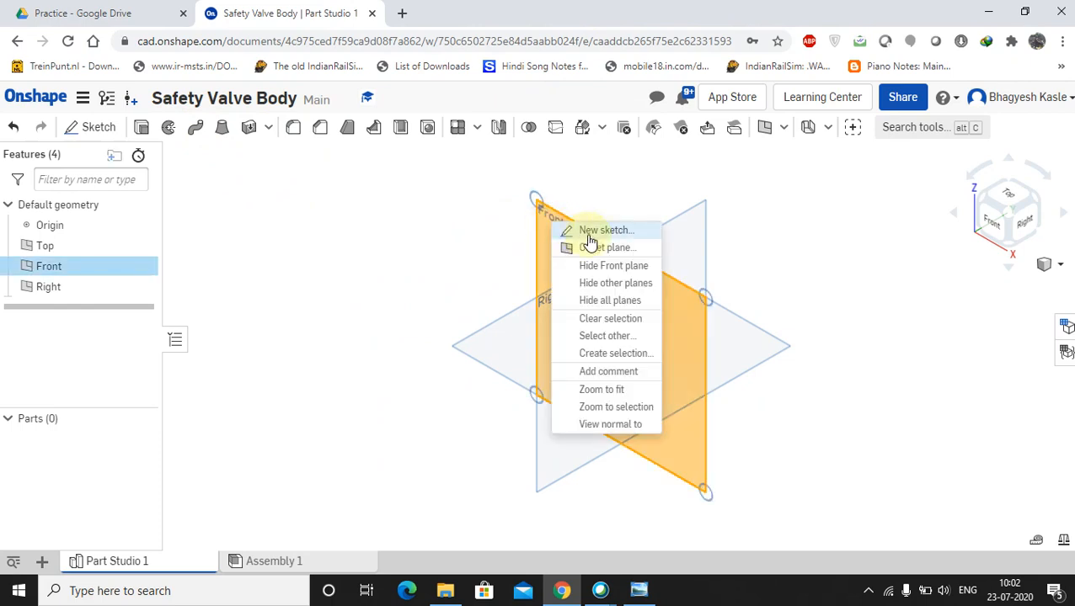
{"action": "left_click", "coordinate": [579, 230]}
{"action": "right_click", "coordinate": [547, 223]}
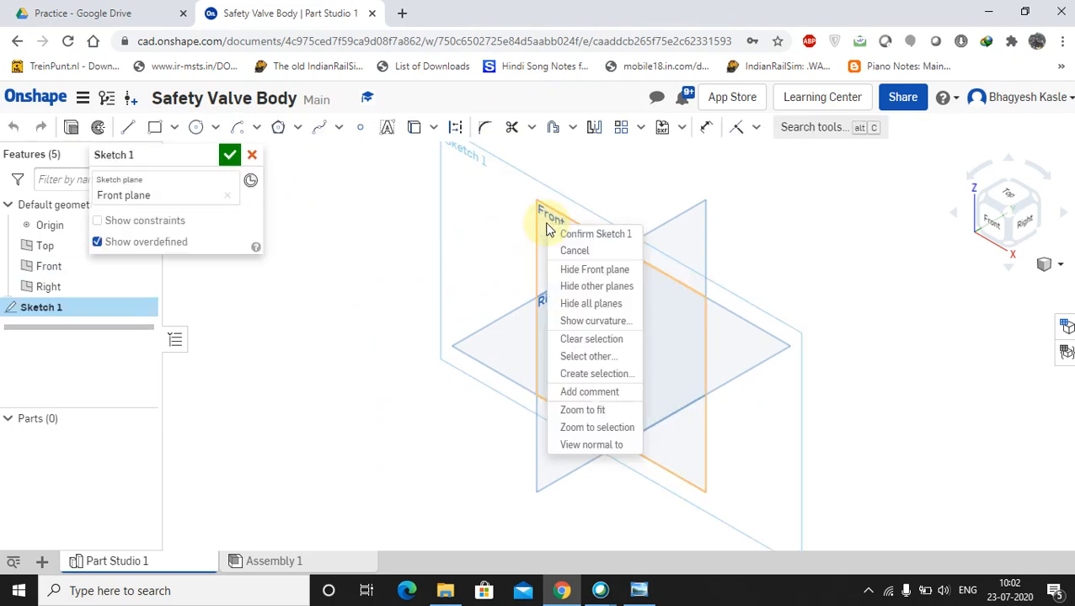
{"action": "left_click", "coordinate": [600, 448]}
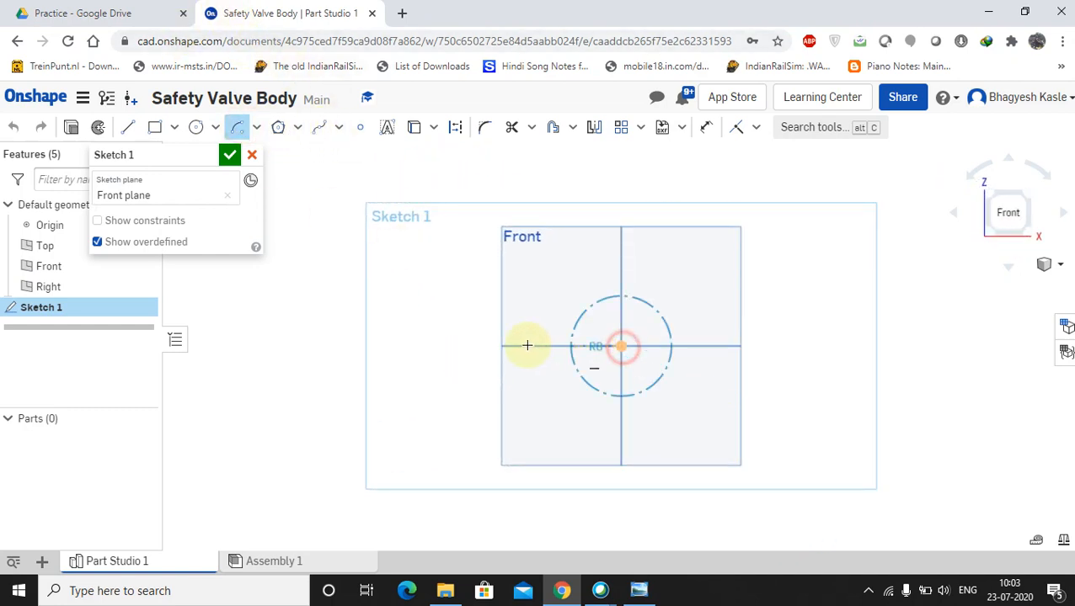
{"action": "left_click", "coordinate": [473, 346]}
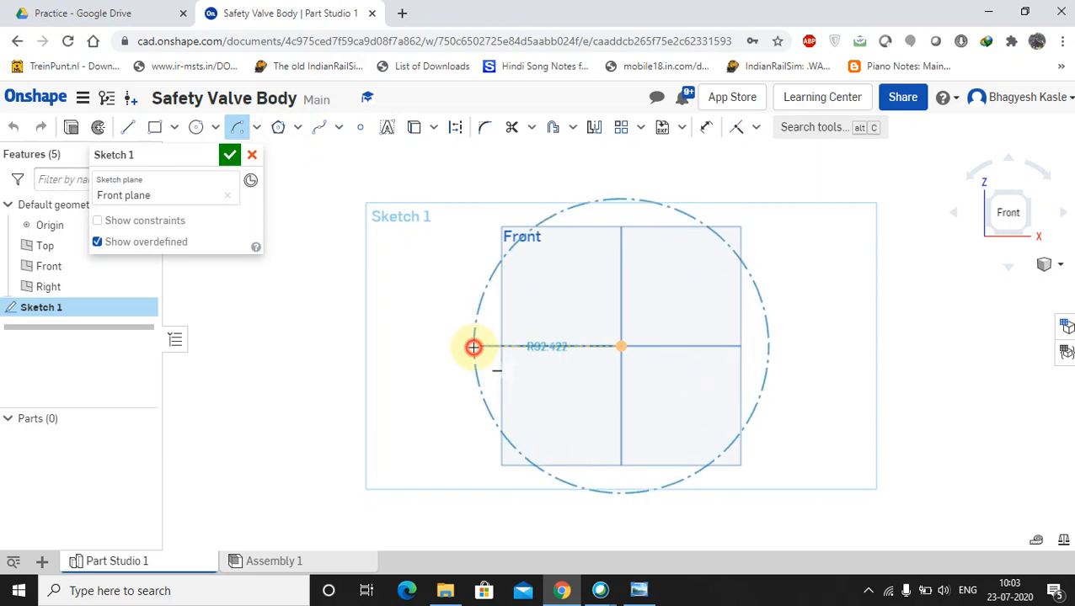
{"action": "left_click", "coordinate": [740, 346]}
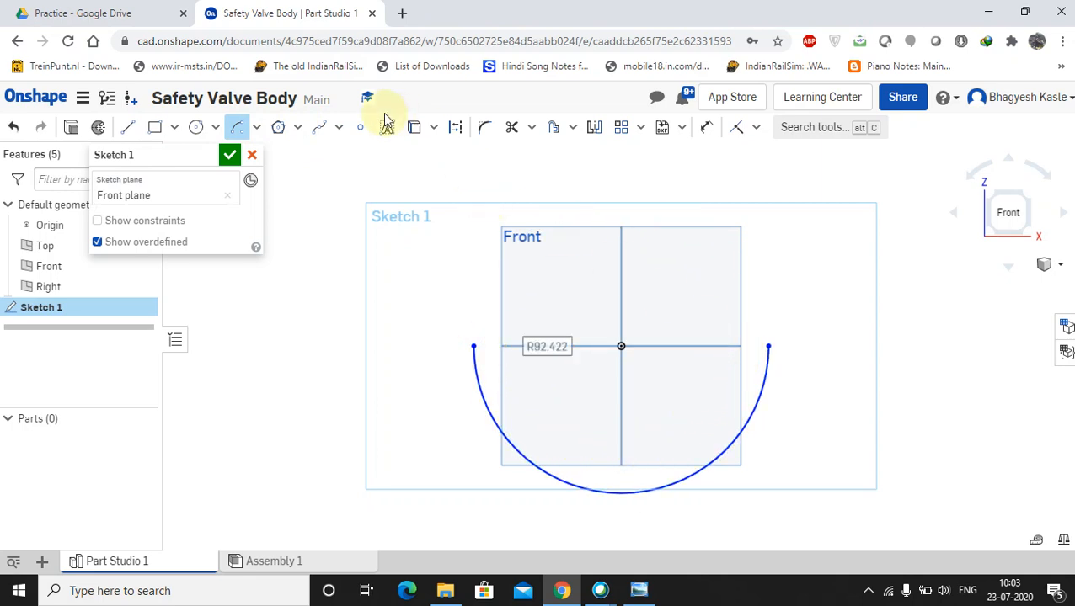
- Dimension the semicircular arc's radius as 95 mm and finish the sketch
{"action": "left_click", "coordinate": [706, 127]}
{"action": "left_click", "coordinate": [483, 398]}
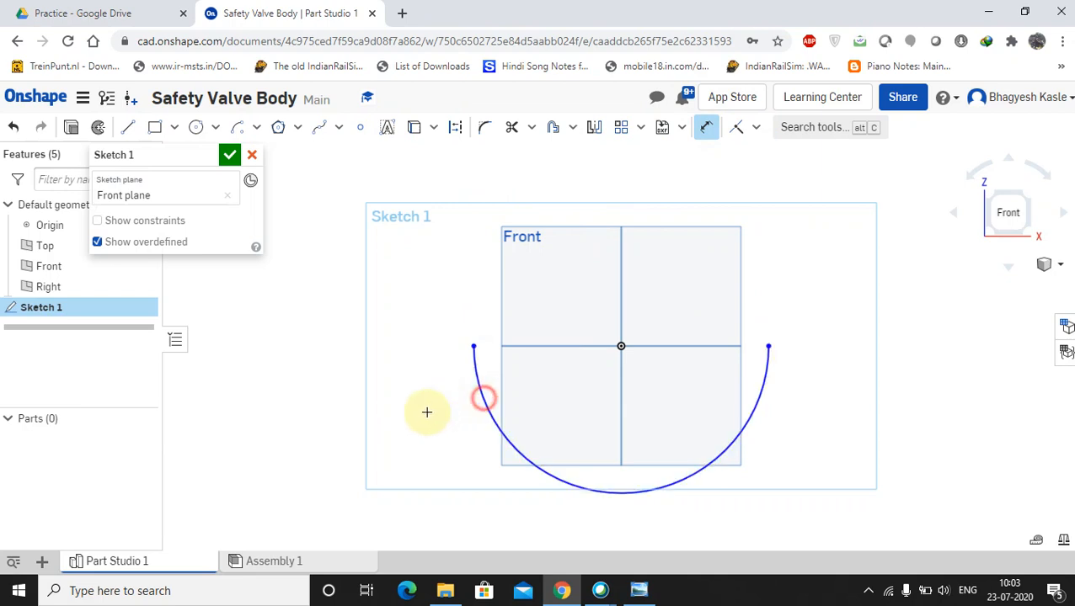
{"action": "left_click", "coordinate": [391, 425]}
{"action": "key", "text": "Return"}
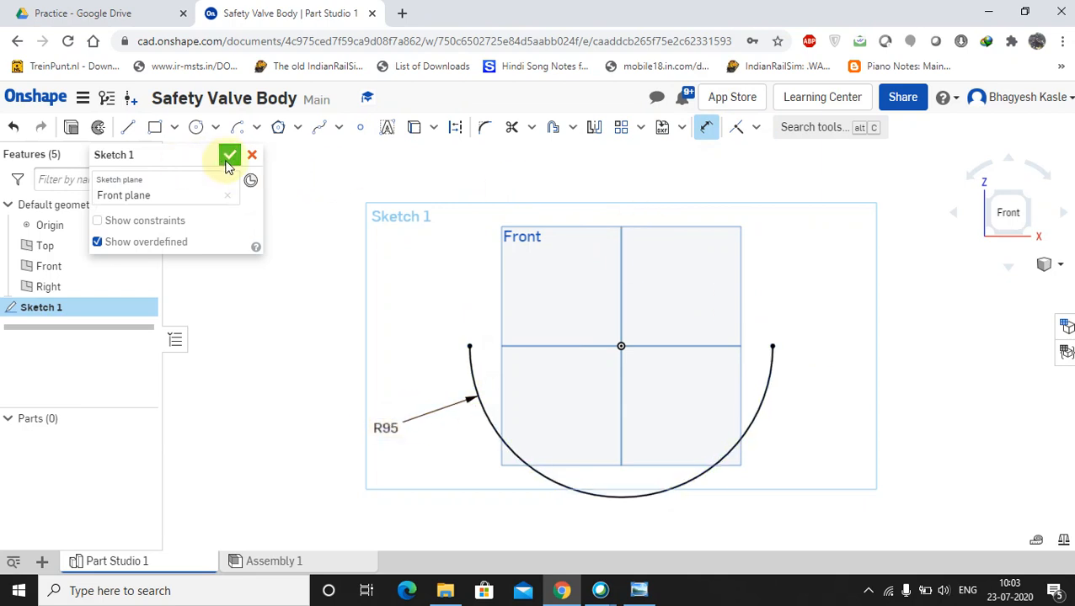
{"action": "left_click", "coordinate": [228, 158]}
- Start a sketch on the Top plane and draw a circle about 66 mm in diameter centred on the arc's left endpoint
{"action": "scroll", "coordinate": [619, 391], "scroll_direction": "up", "scroll_amount": 2}
{"action": "scroll", "coordinate": [616, 391], "scroll_direction": "down", "scroll_amount": 1}
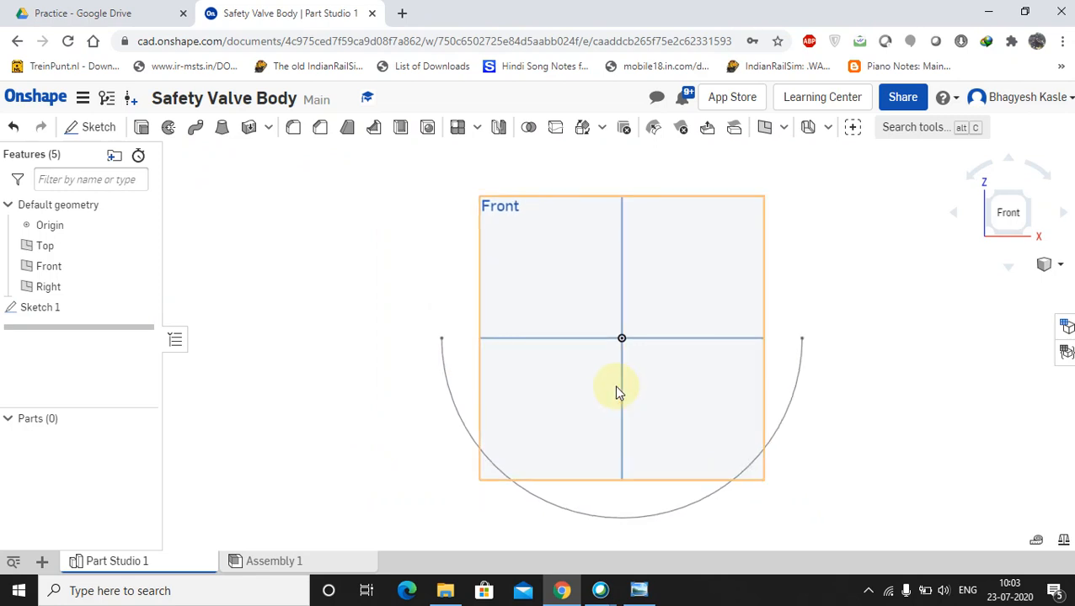
{"action": "key", "text": "shift+7"}
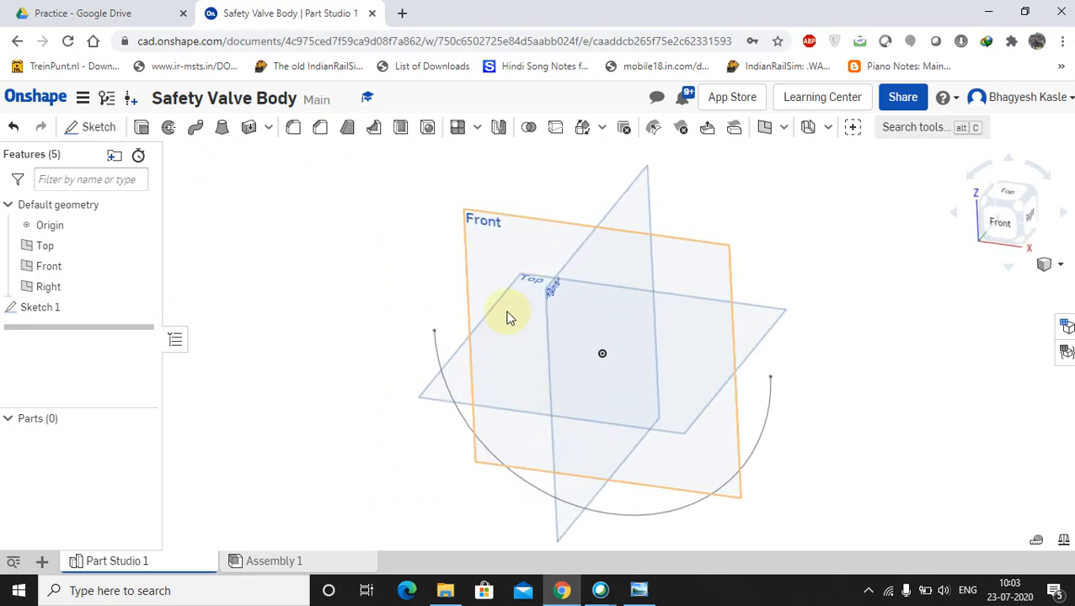
{"action": "left_click", "coordinate": [426, 394]}
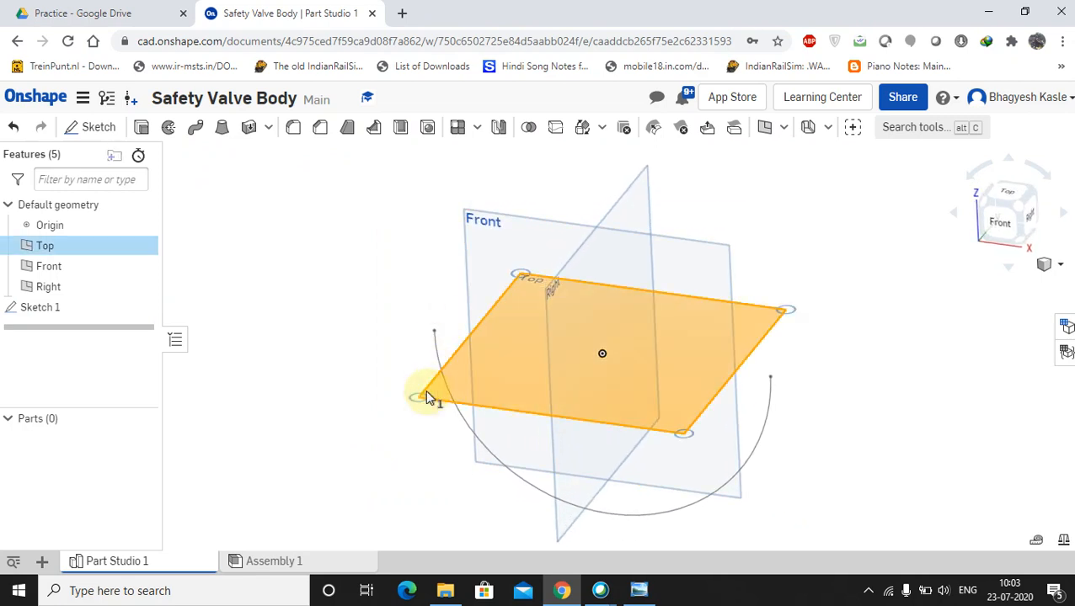
{"action": "right_click", "coordinate": [427, 393]}
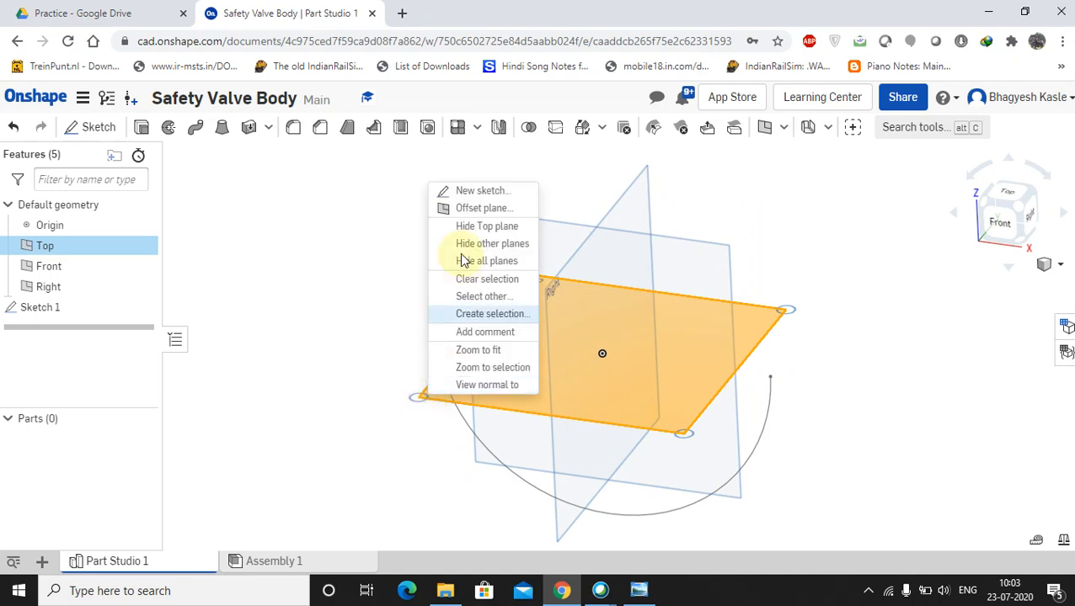
{"action": "left_click", "coordinate": [471, 194]}
{"action": "left_click_drag", "start_coordinate": [36, 340], "coordinate": [185, 335]}
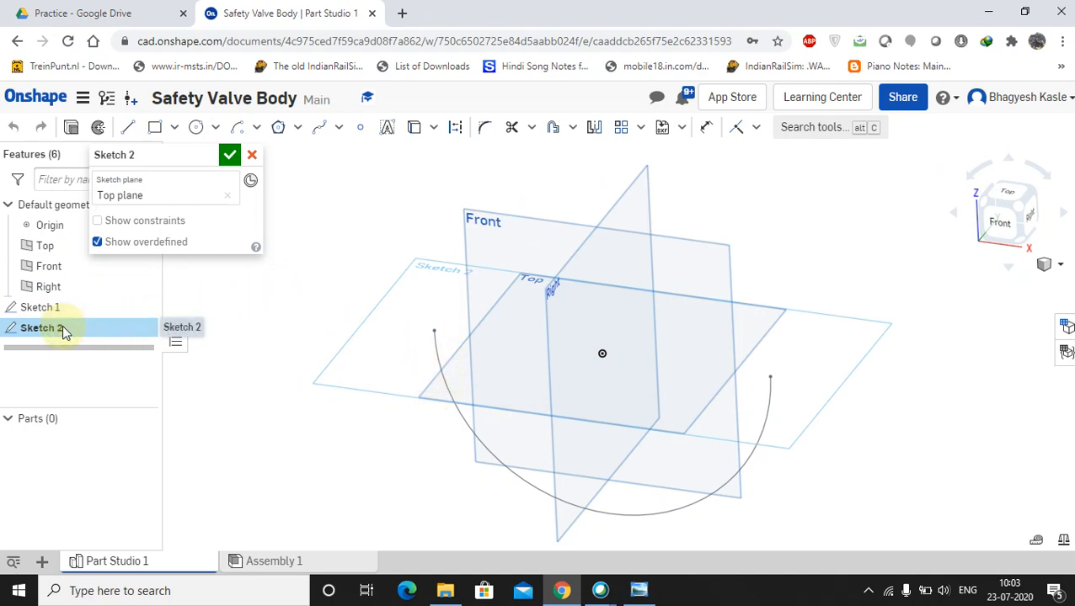
{"action": "right_click", "coordinate": [44, 248]}
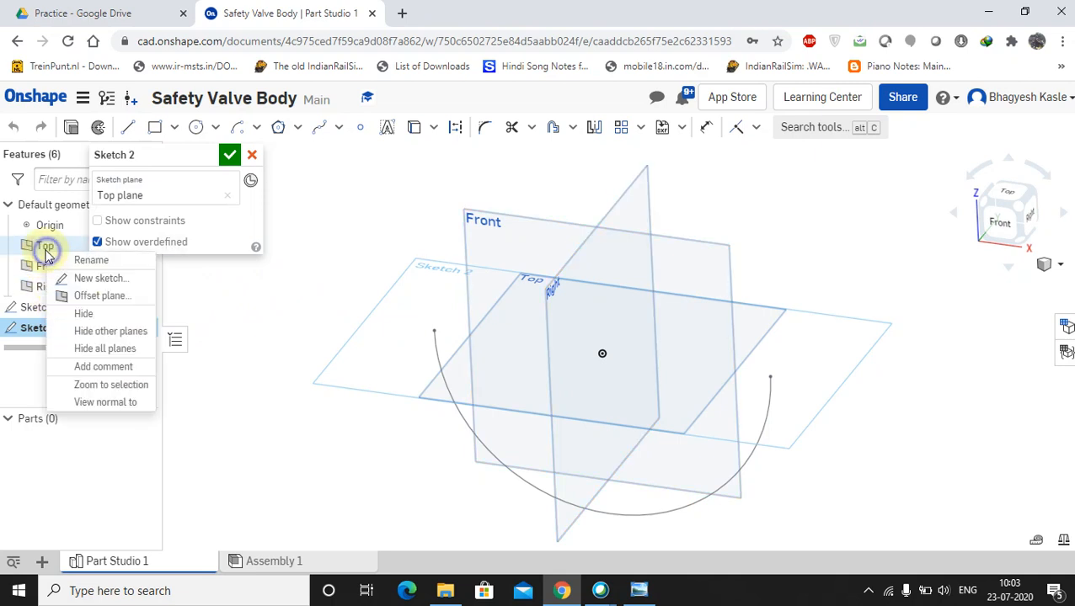
{"action": "left_click", "coordinate": [105, 402]}
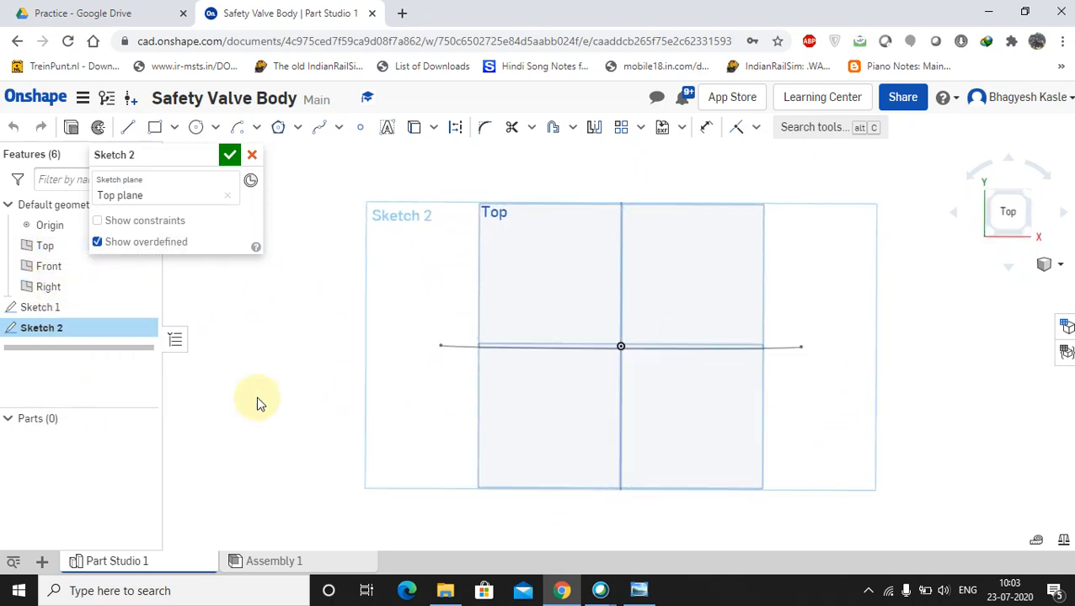
{"action": "left_click", "coordinate": [195, 127]}
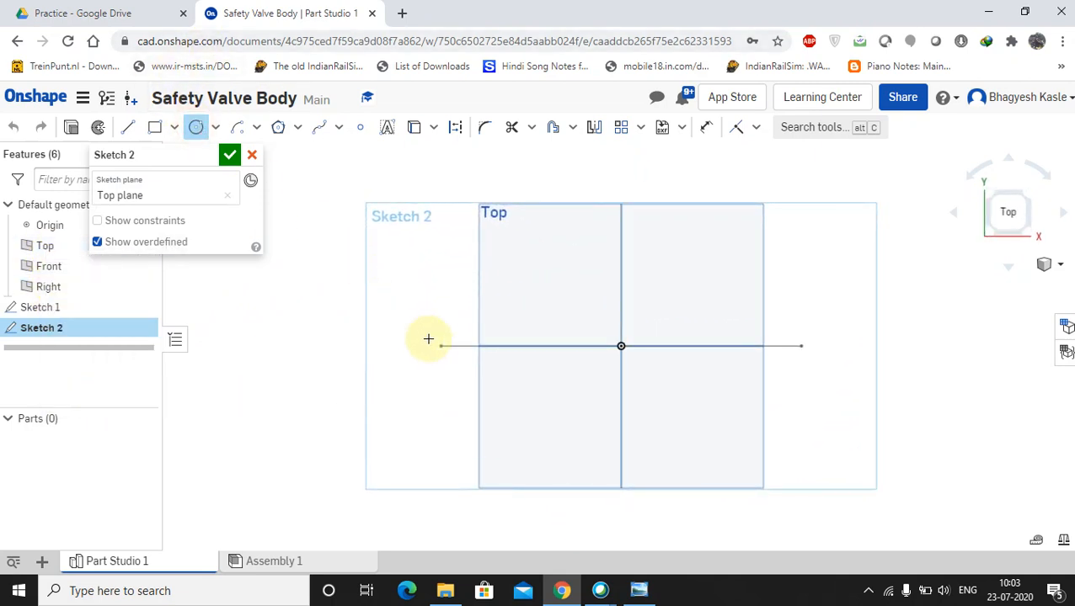
{"action": "left_click", "coordinate": [456, 283]}
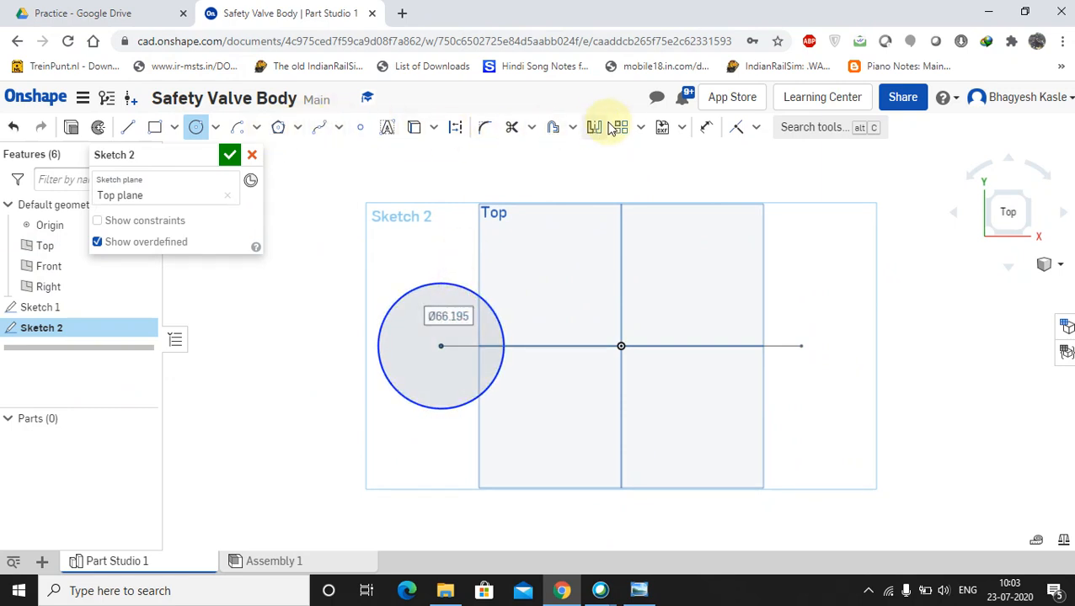
- Dimension the circle's diameter as 70 mm and finish the sketch
{"action": "left_click", "coordinate": [705, 127]}
{"action": "left_click", "coordinate": [437, 283]}
{"action": "left_click", "coordinate": [334, 263]}
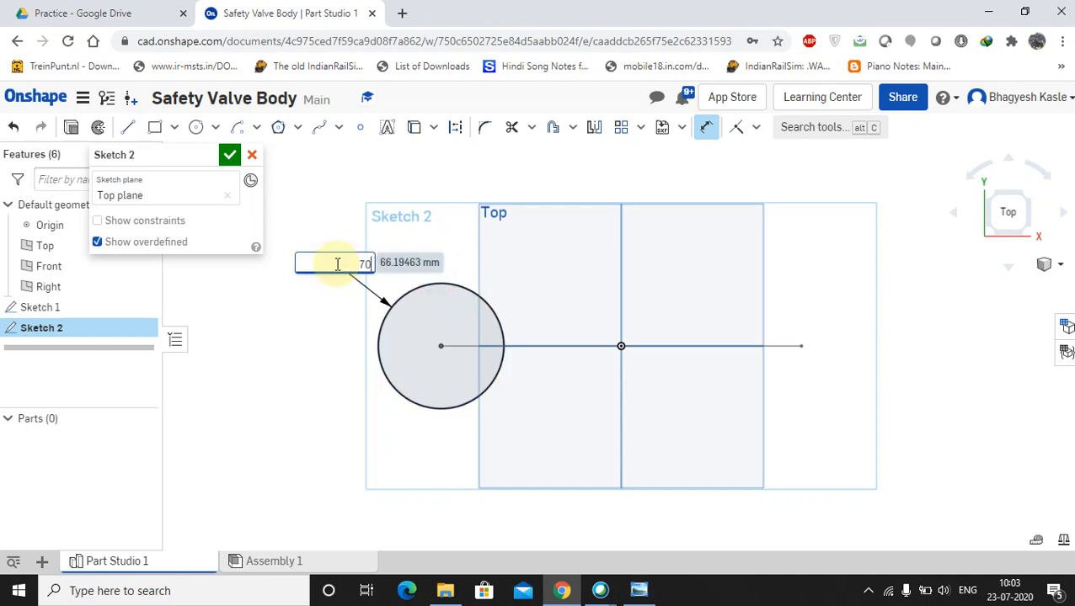
{"action": "type", "text": "70"}
{"action": "key", "text": "Return"}
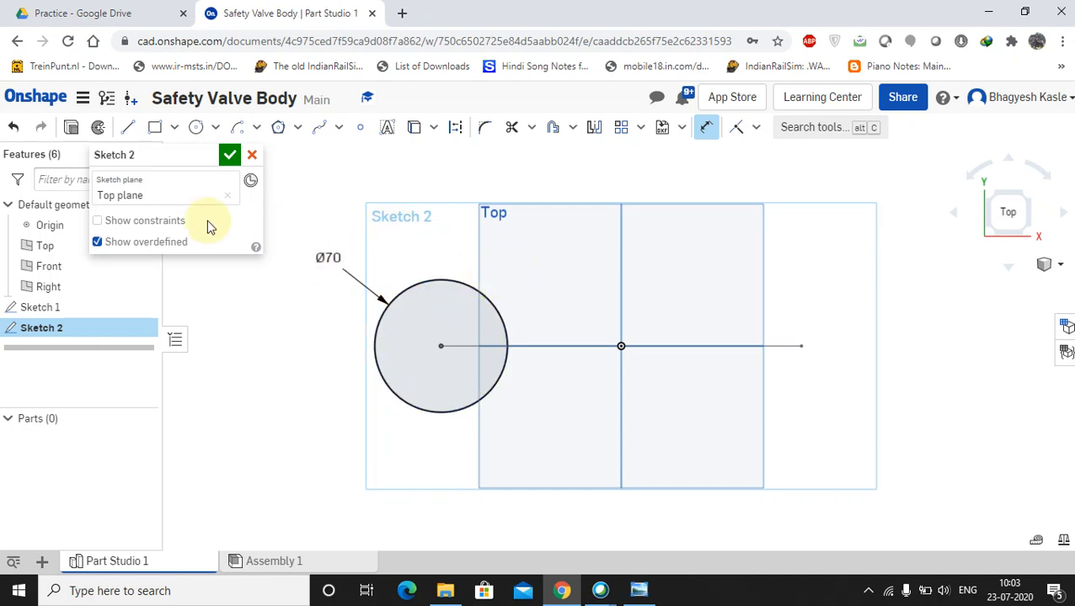
{"action": "left_click", "coordinate": [229, 155]}
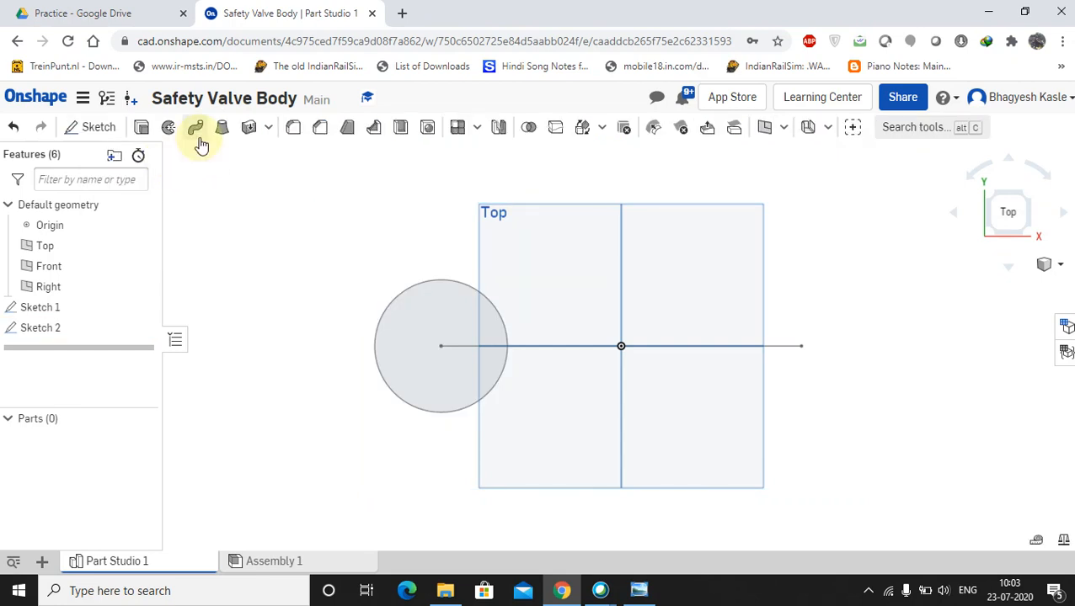
- Sweep the Sketch 2 circle along the Sketch 1 arc as a new surface
{"action": "left_click", "coordinate": [196, 133]}
{"action": "right_click_drag", "start_coordinate": [507, 430], "coordinate": [495, 381]}
{"action": "left_click", "coordinate": [220, 182]}
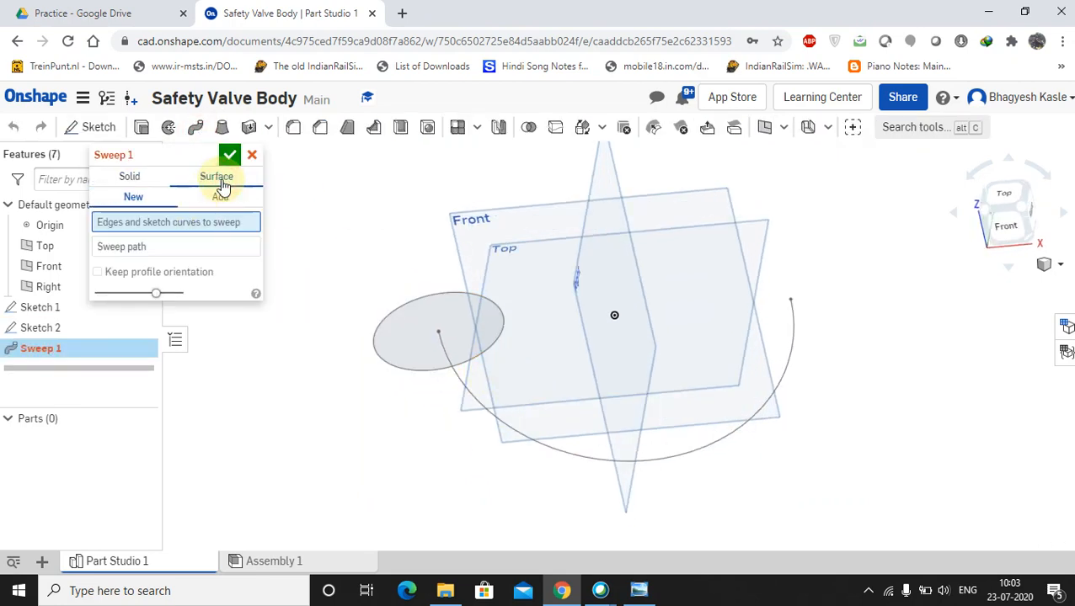
{"action": "left_click", "coordinate": [35, 329]}
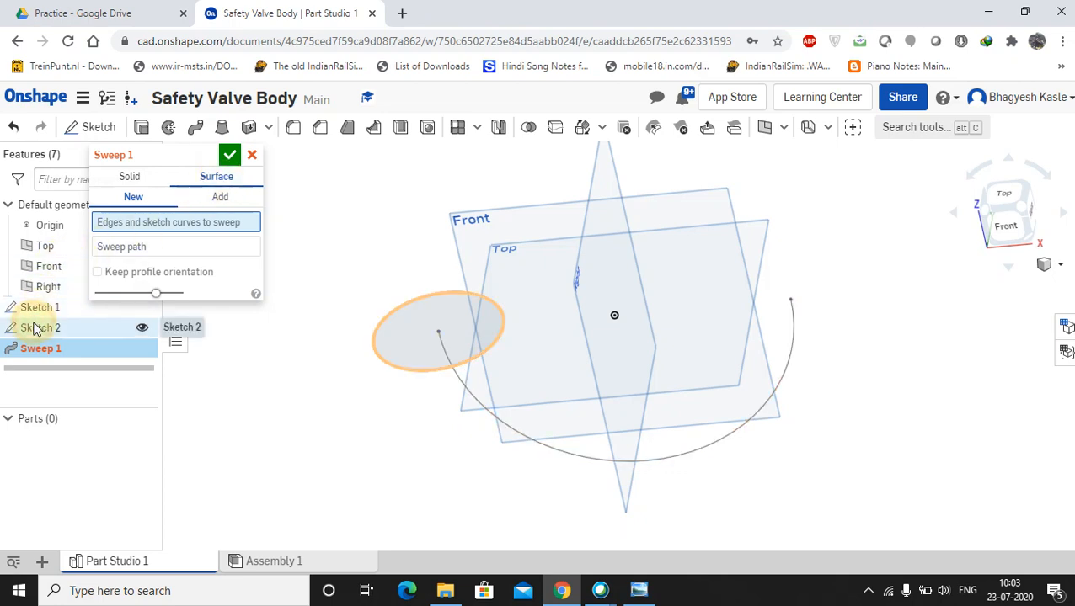
{"action": "left_click", "coordinate": [131, 261]}
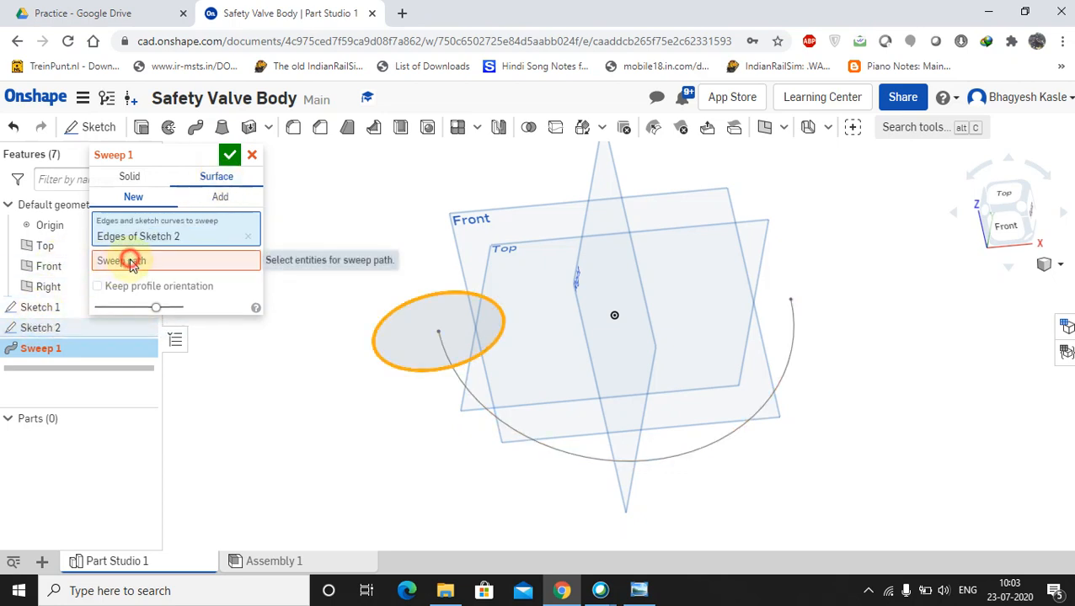
{"action": "left_click", "coordinate": [41, 310]}
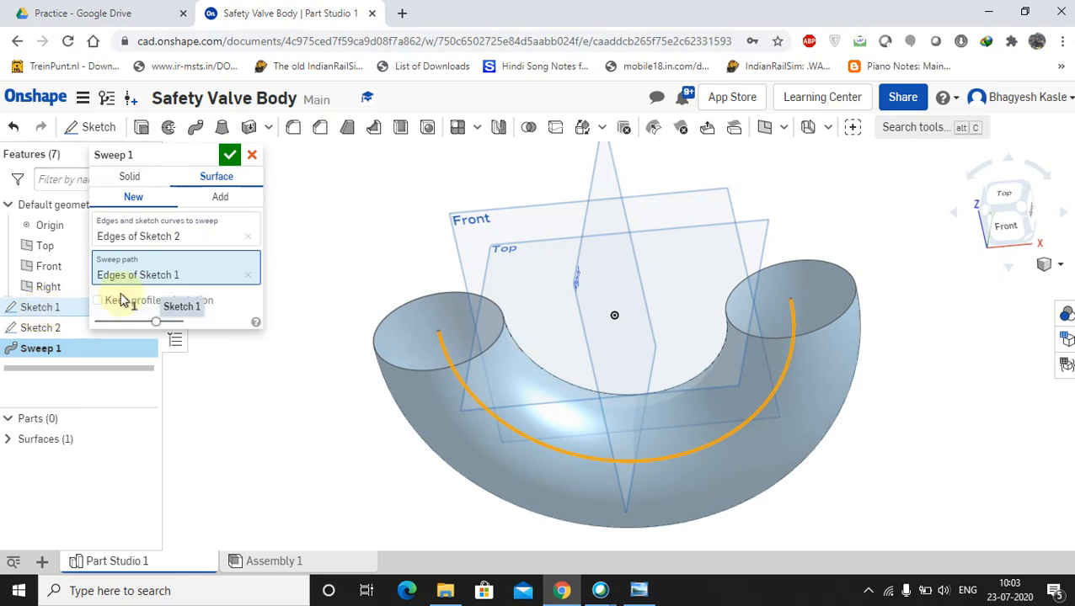
{"action": "left_click", "coordinate": [230, 155]}
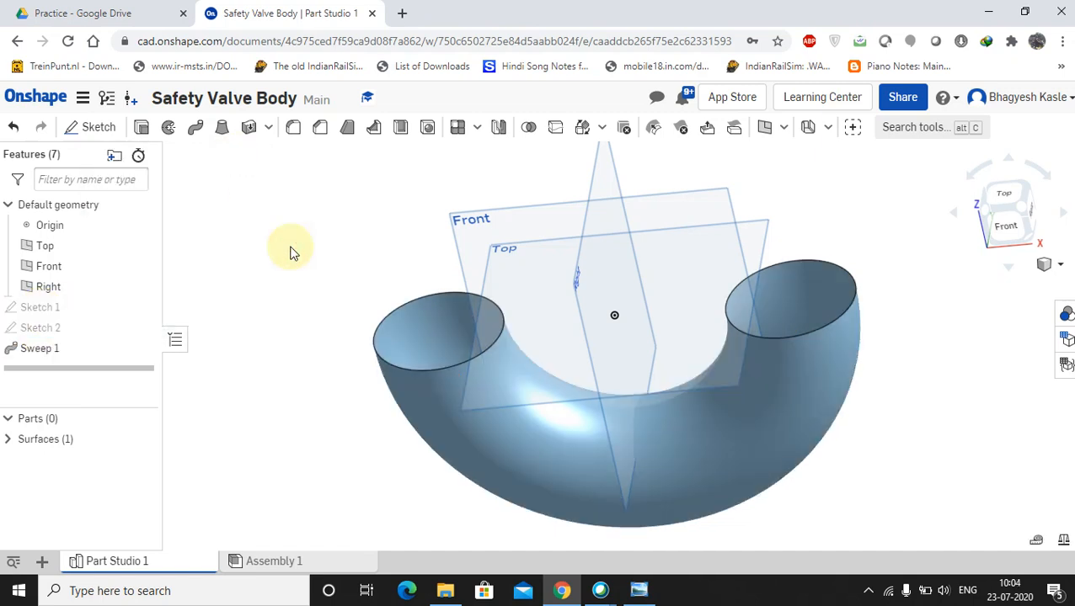
- Thicken the swept surface outward by 15 mm as a new part
{"action": "scroll", "coordinate": [422, 323], "scroll_direction": "down", "scroll_amount": 2}
{"action": "left_click", "coordinate": [246, 134]}
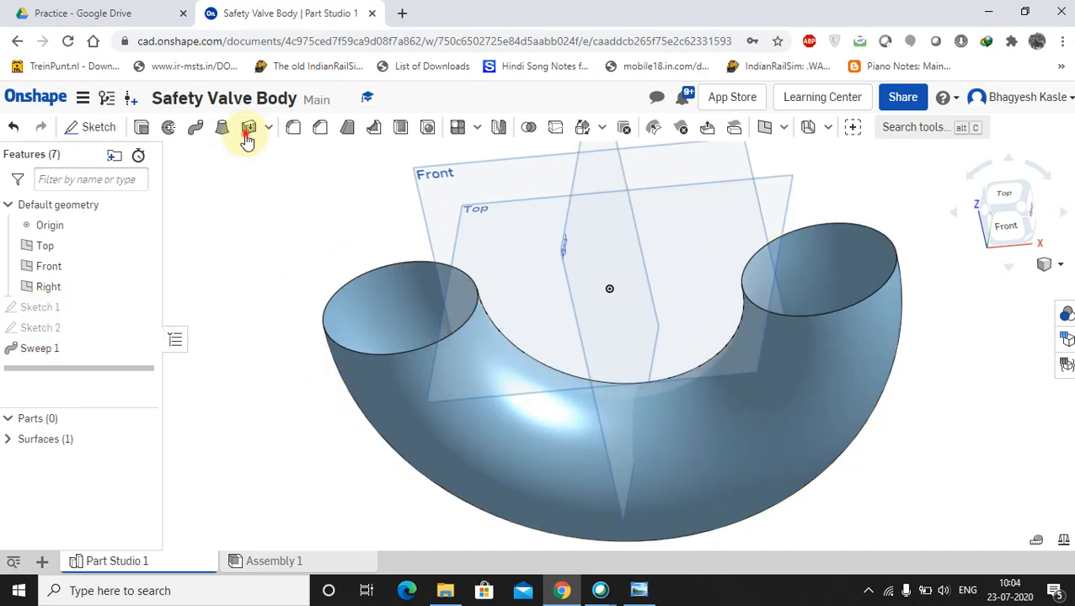
{"action": "left_click", "coordinate": [411, 399]}
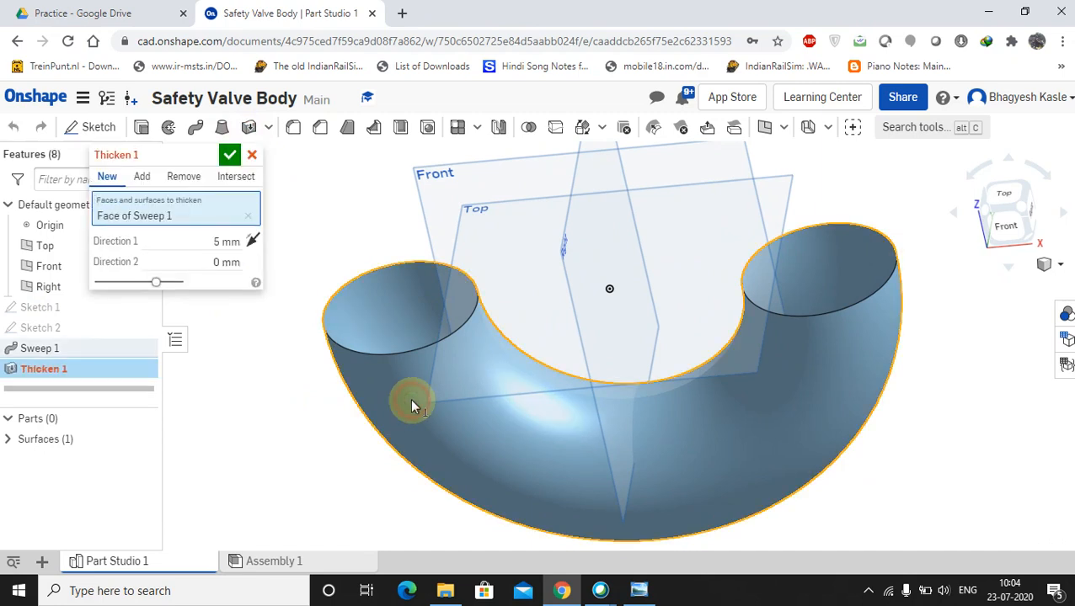
{"action": "left_click", "coordinate": [220, 241]}
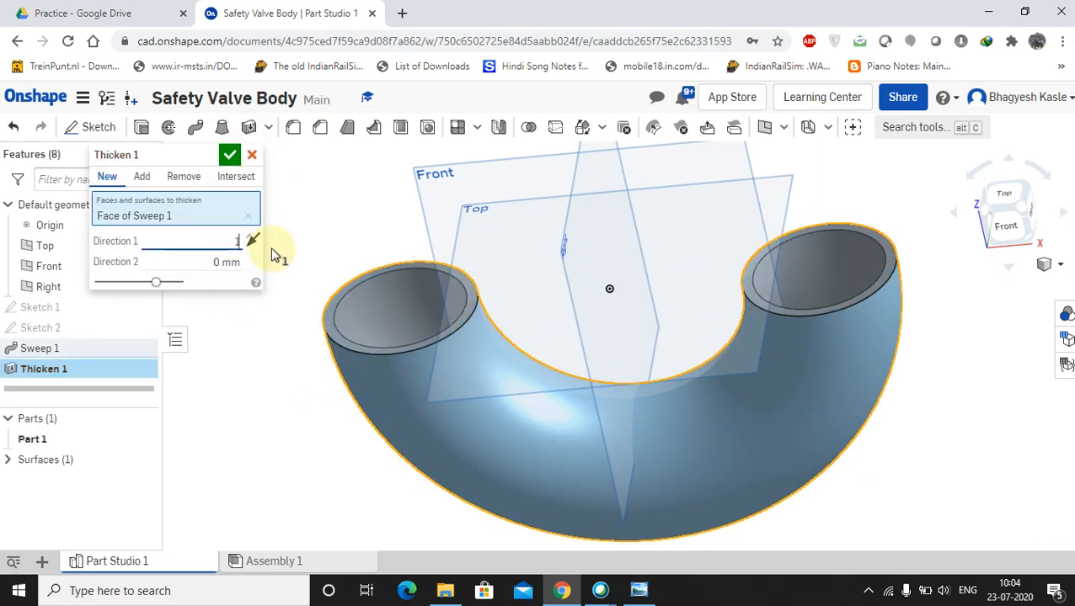
{"action": "left_click", "coordinate": [251, 242]}
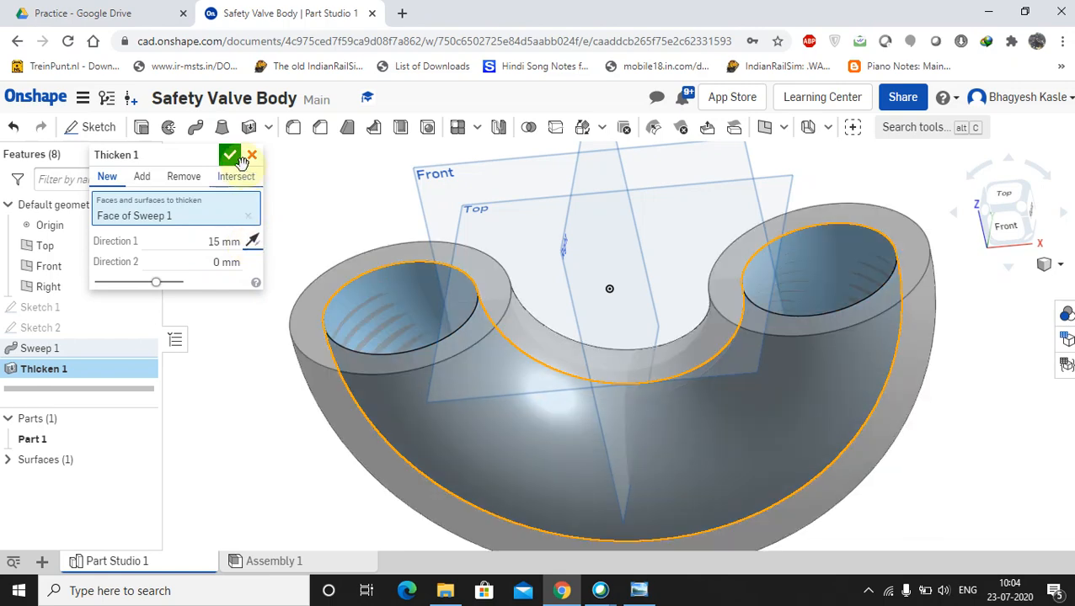
{"action": "left_click", "coordinate": [231, 156]}
- Check Section A-A of the reference drawing in Windows Photo Viewer for the flange heights and offset, and return to the model
{"action": "scroll", "coordinate": [650, 364], "scroll_direction": "down", "scroll_amount": 3}
{"action": "scroll", "coordinate": [588, 384], "scroll_direction": "up", "scroll_amount": 2}
{"action": "right_click_drag", "start_coordinate": [588, 384], "coordinate": [561, 374]}
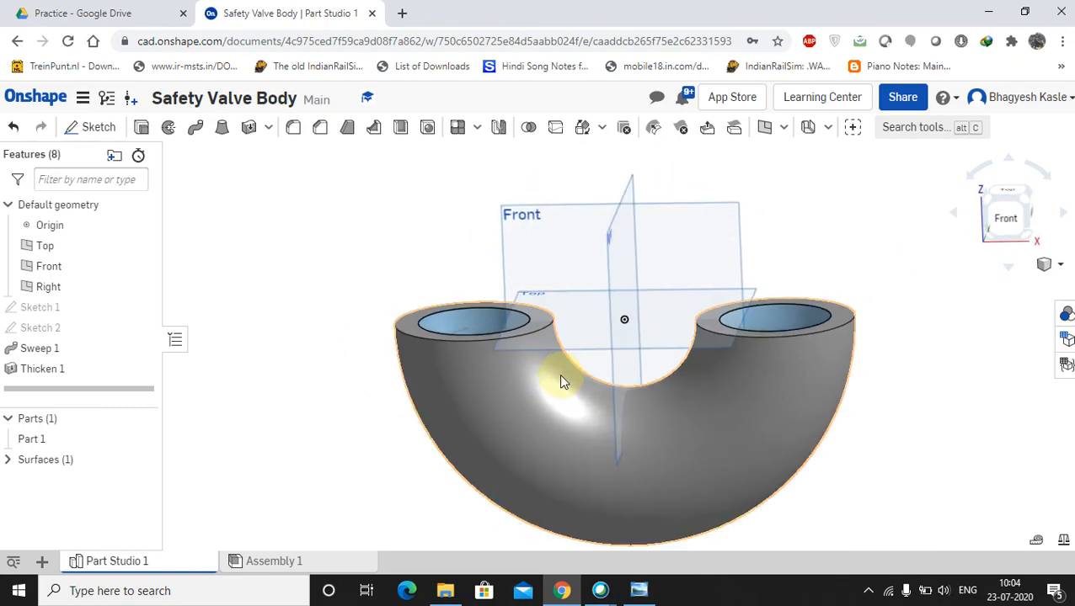
{"action": "left_click", "coordinate": [633, 588]}
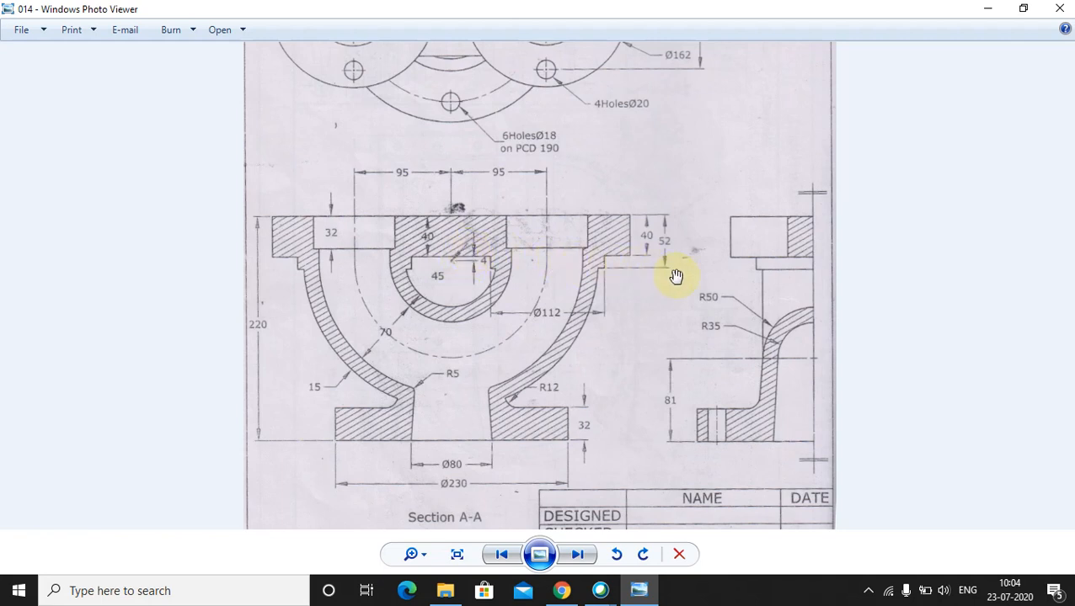
{"action": "left_click", "coordinate": [639, 591]}
- Create a construction plane offset 4 mm above the Top plane
{"action": "right_click_drag", "start_coordinate": [662, 367], "coordinate": [612, 383]}
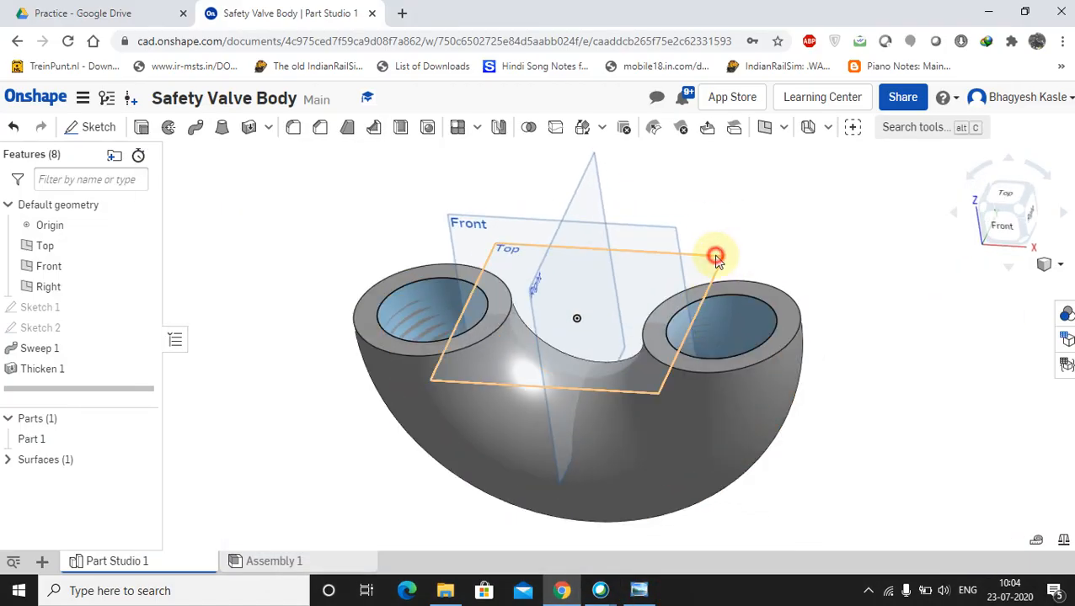
{"action": "left_click", "coordinate": [715, 257]}
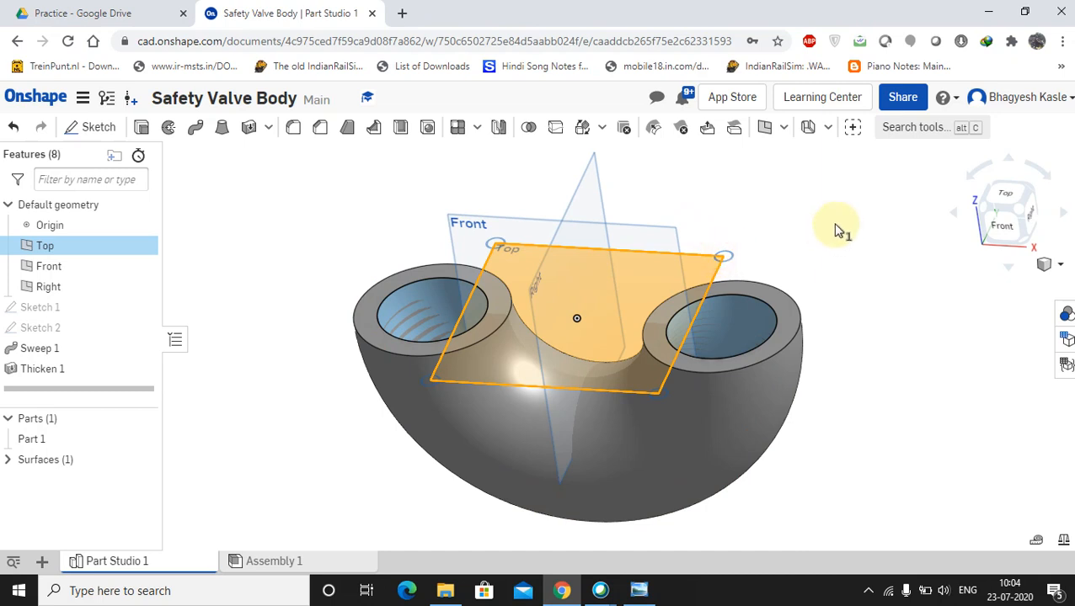
{"action": "left_click", "coordinate": [786, 129]}
{"action": "left_click", "coordinate": [775, 232]}
{"action": "left_click", "coordinate": [205, 240]}
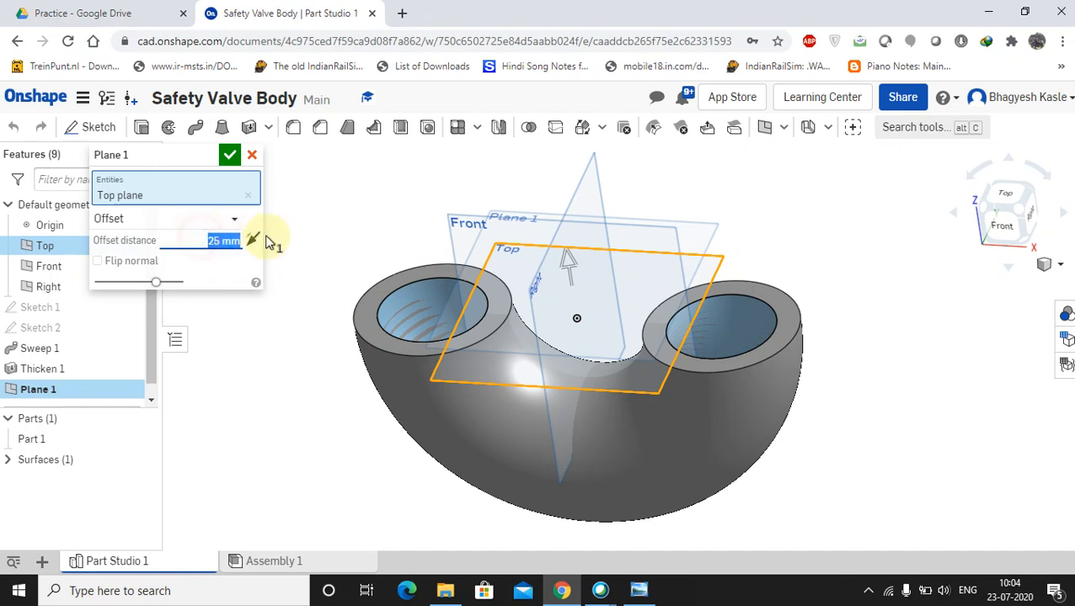
{"action": "type", "text": "4"}
{"action": "key", "text": "Return"}
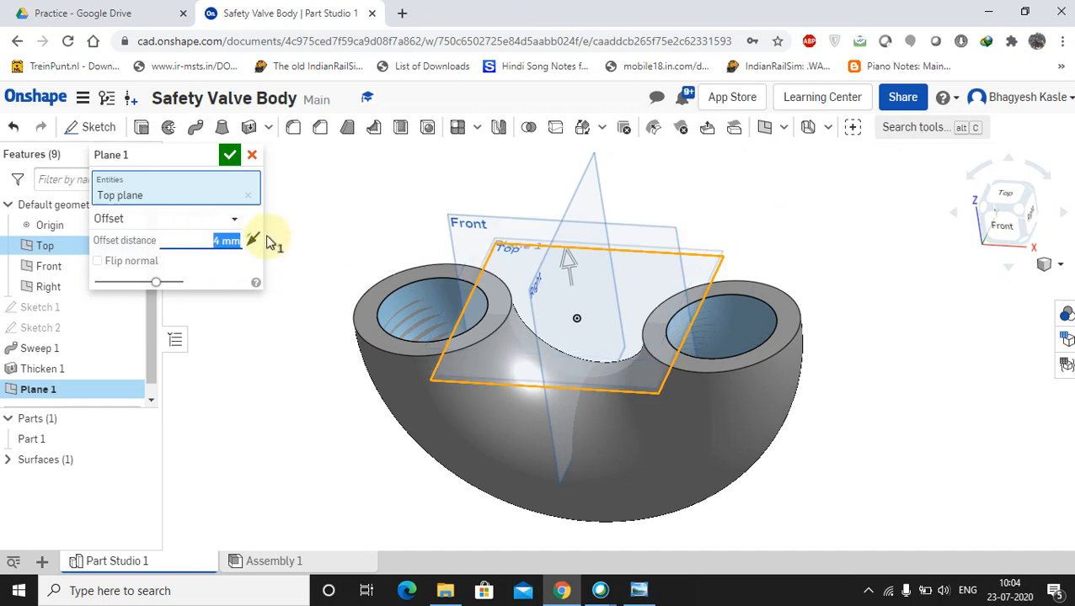
{"action": "left_click", "coordinate": [226, 157]}
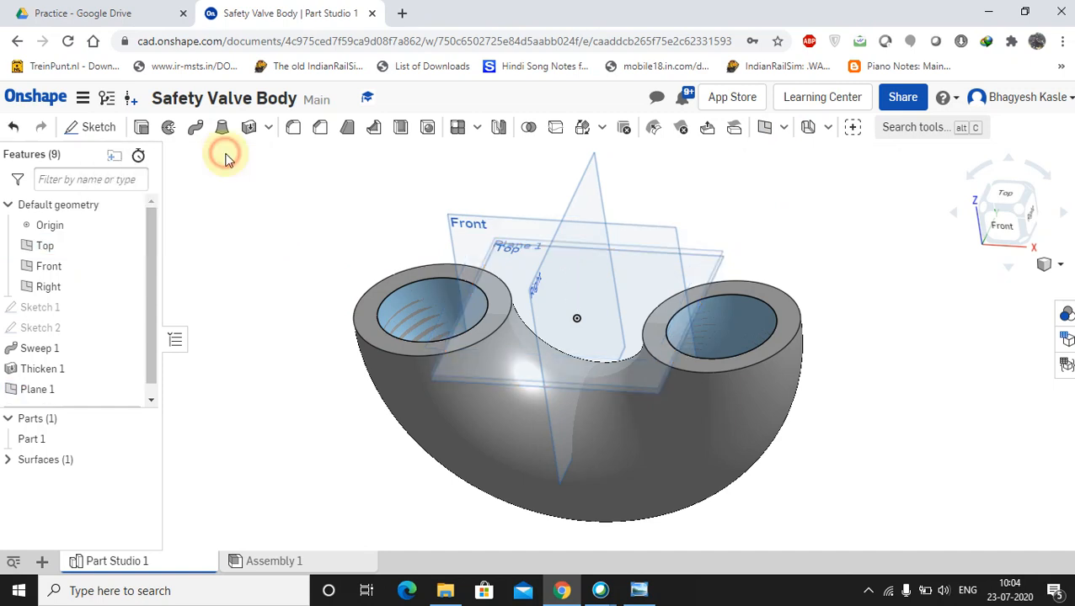
- Hide the Top, Front and Right default planes
{"action": "right_click_drag", "start_coordinate": [666, 240], "coordinate": [632, 257]}
{"action": "right_click", "coordinate": [42, 253]}
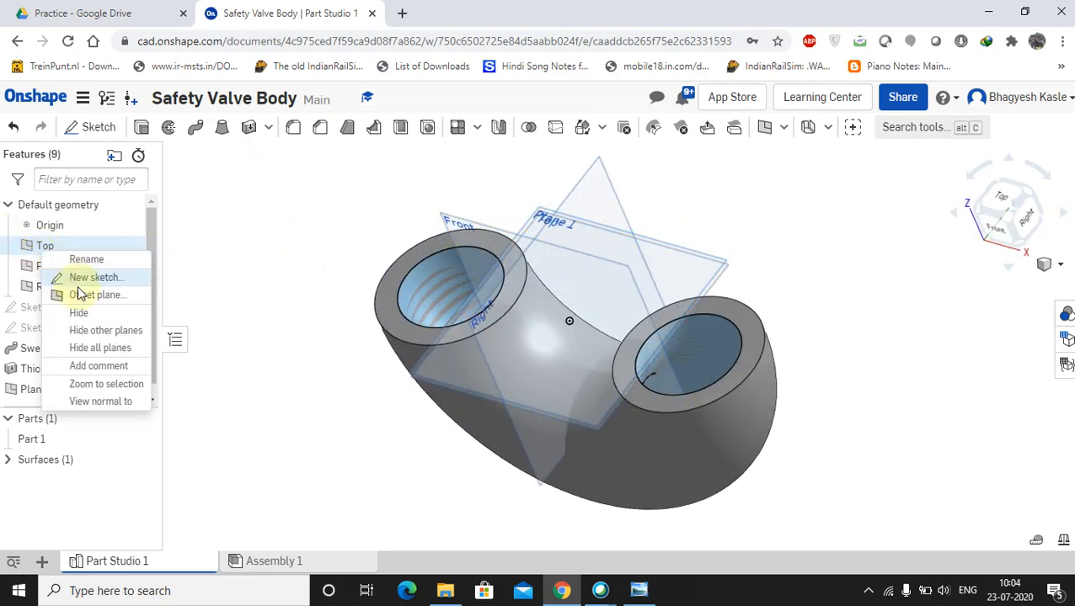
{"action": "left_click", "coordinate": [80, 316]}
{"action": "right_click", "coordinate": [41, 276]}
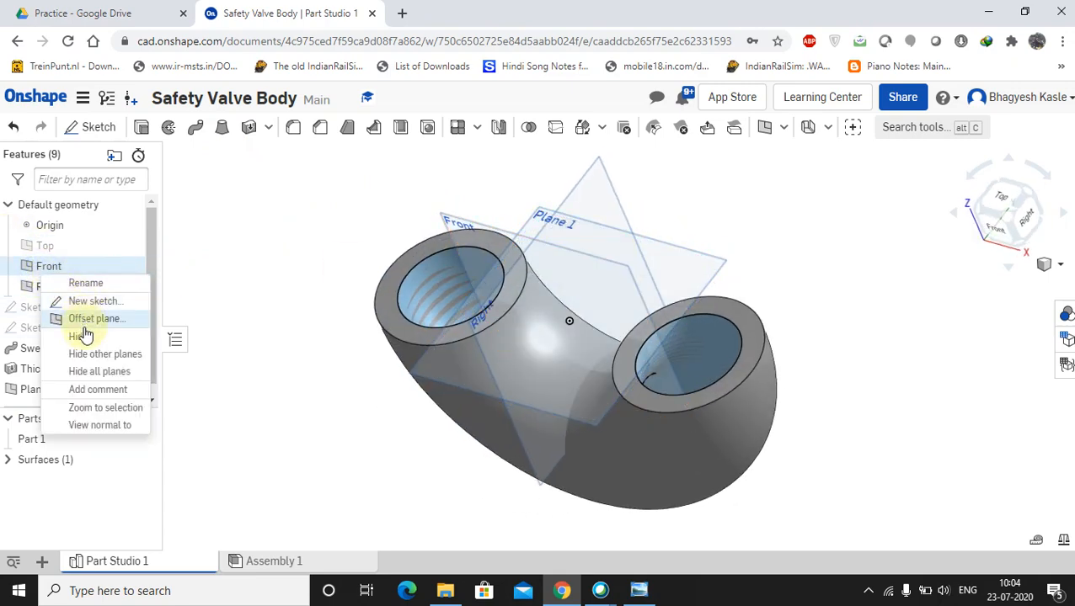
{"action": "left_click", "coordinate": [84, 334]}
{"action": "right_click", "coordinate": [38, 288]}
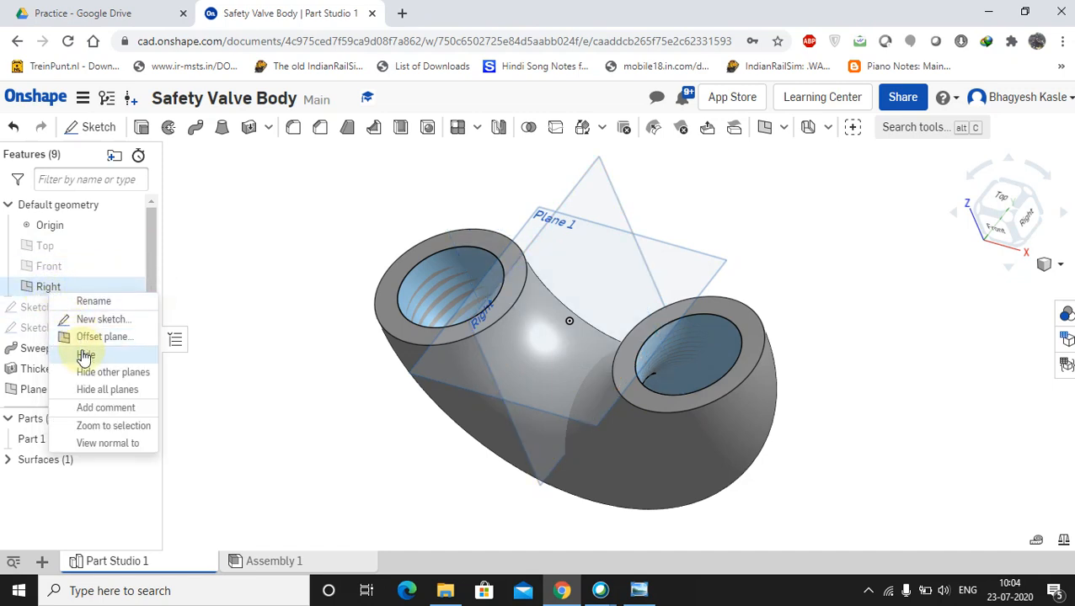
{"action": "left_click", "coordinate": [86, 355]}
- Start a sketch on Plane 1, viewed normal, and draw a circle about 150 mm in diameter around the pipe end on the negative X side
{"action": "left_click", "coordinate": [619, 241]}
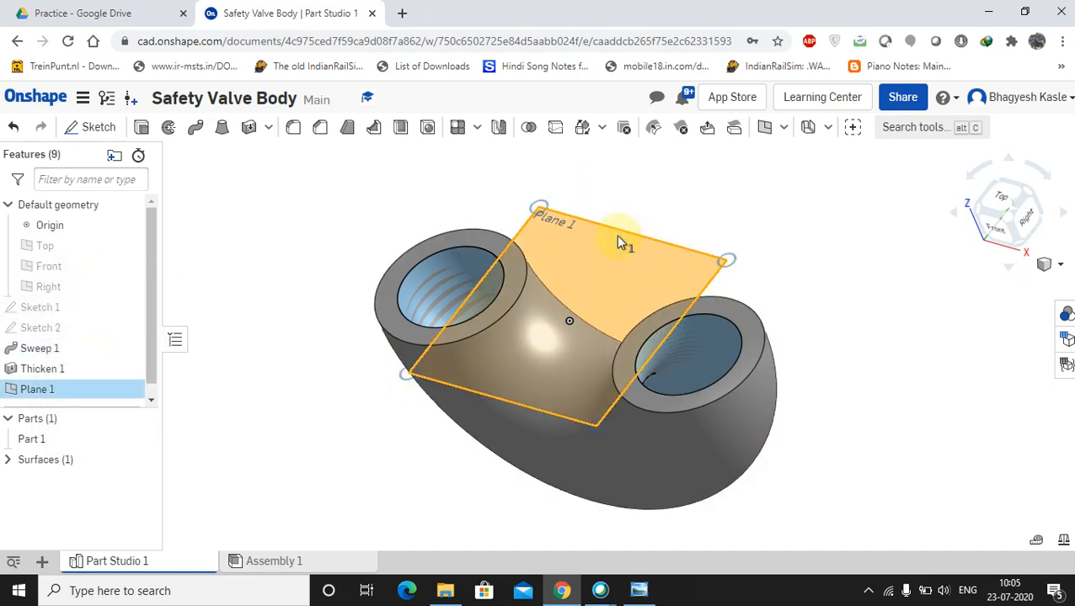
{"action": "right_click", "coordinate": [620, 239]}
{"action": "left_click", "coordinate": [669, 266]}
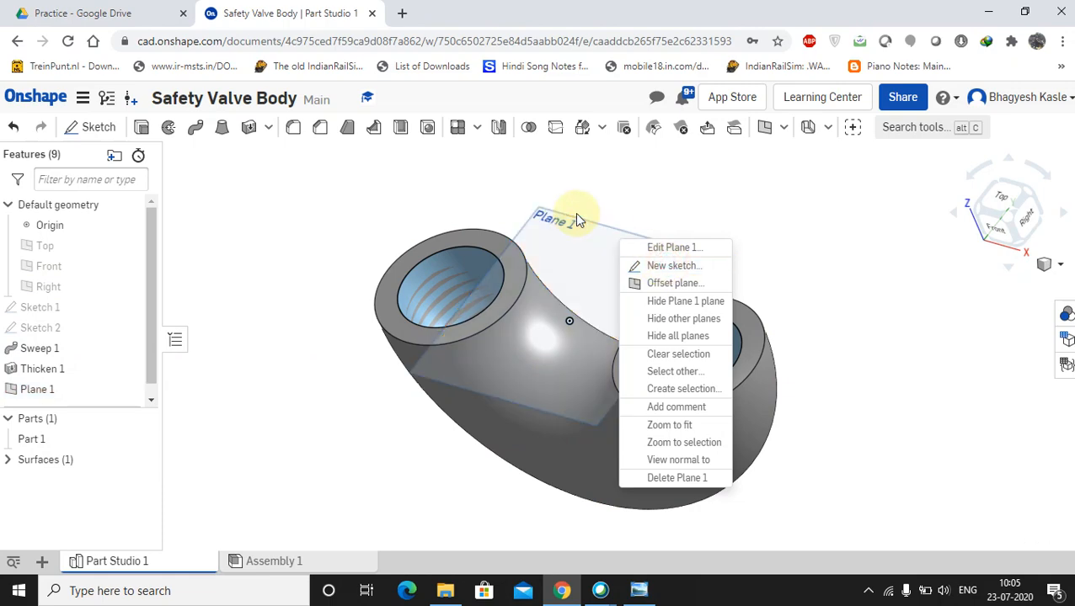
{"action": "right_click", "coordinate": [575, 223]}
{"action": "left_click", "coordinate": [619, 447]}
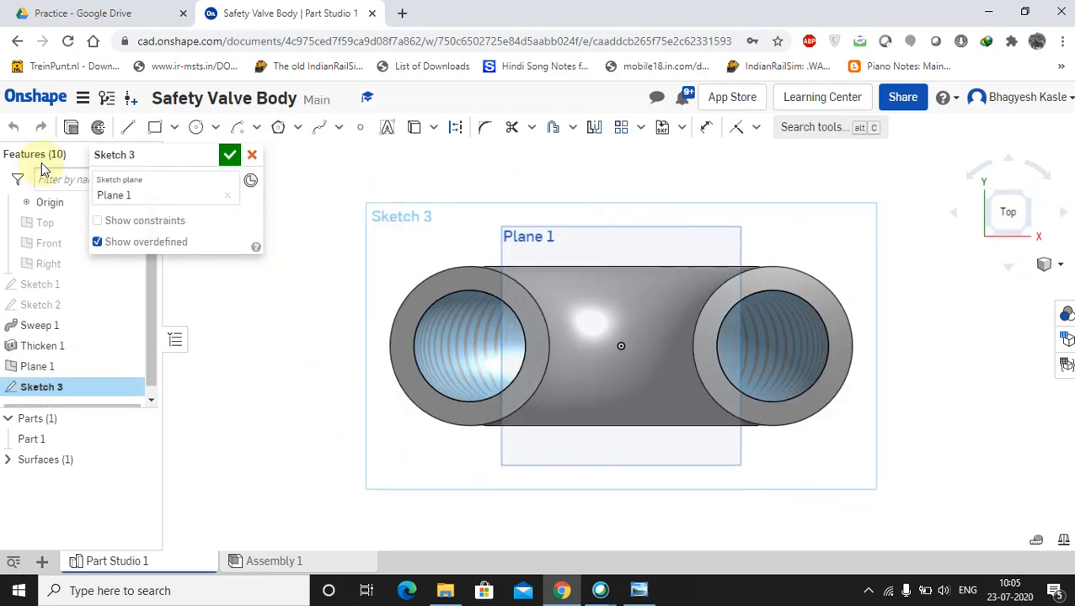
{"action": "left_click", "coordinate": [194, 128]}
{"action": "left_click", "coordinate": [478, 347]}
{"action": "left_click", "coordinate": [394, 262]}
{"action": "right_click", "coordinate": [324, 163]}
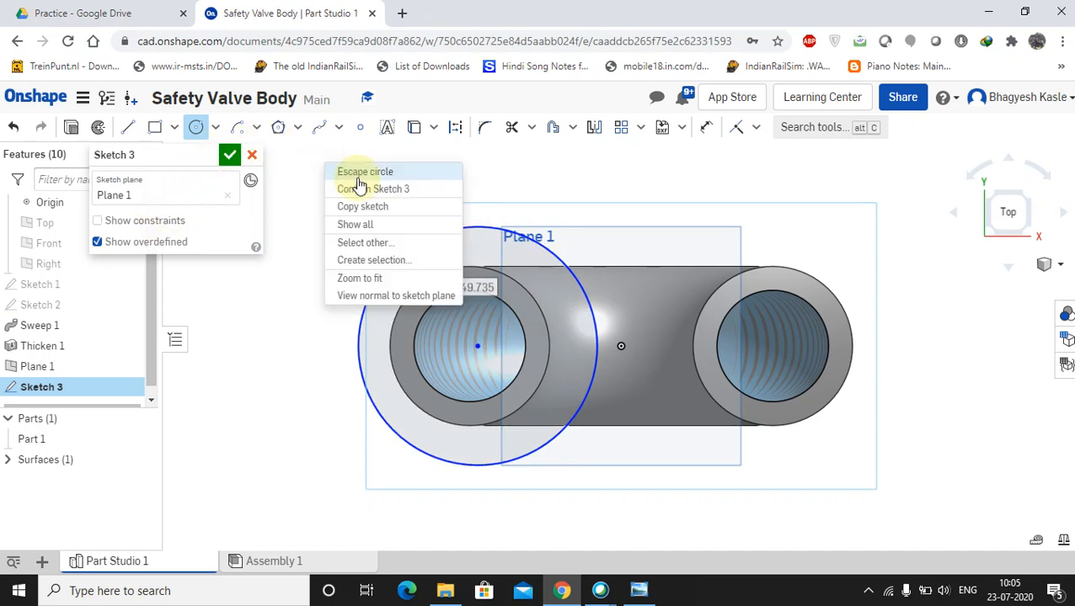
{"action": "left_click", "coordinate": [358, 175]}
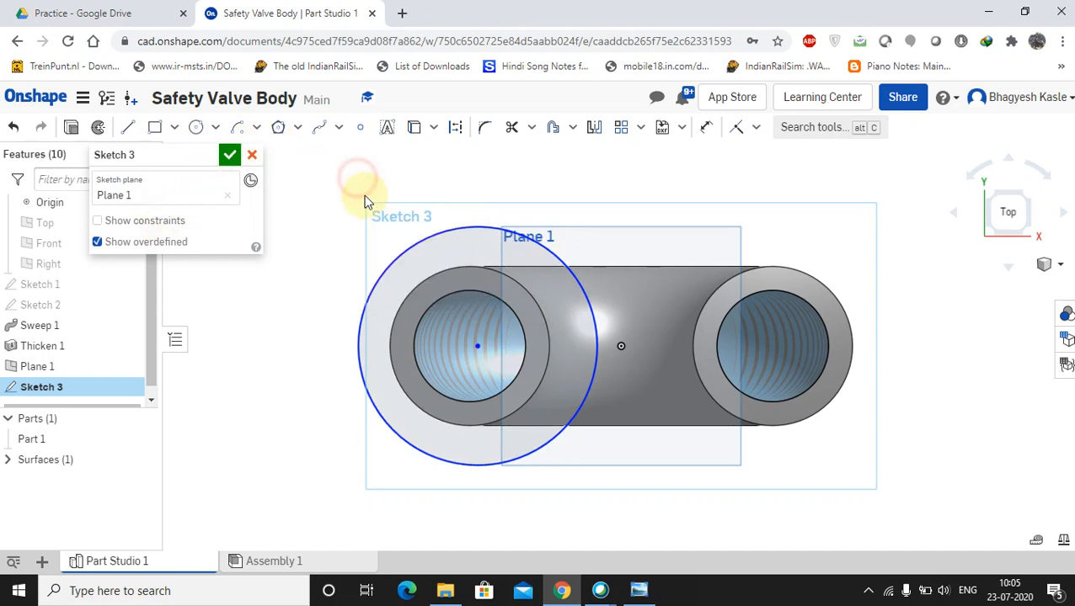
- Make the new circle concentric with the outer edge of the pipe end it surrounds
{"action": "left_click", "coordinate": [752, 128]}
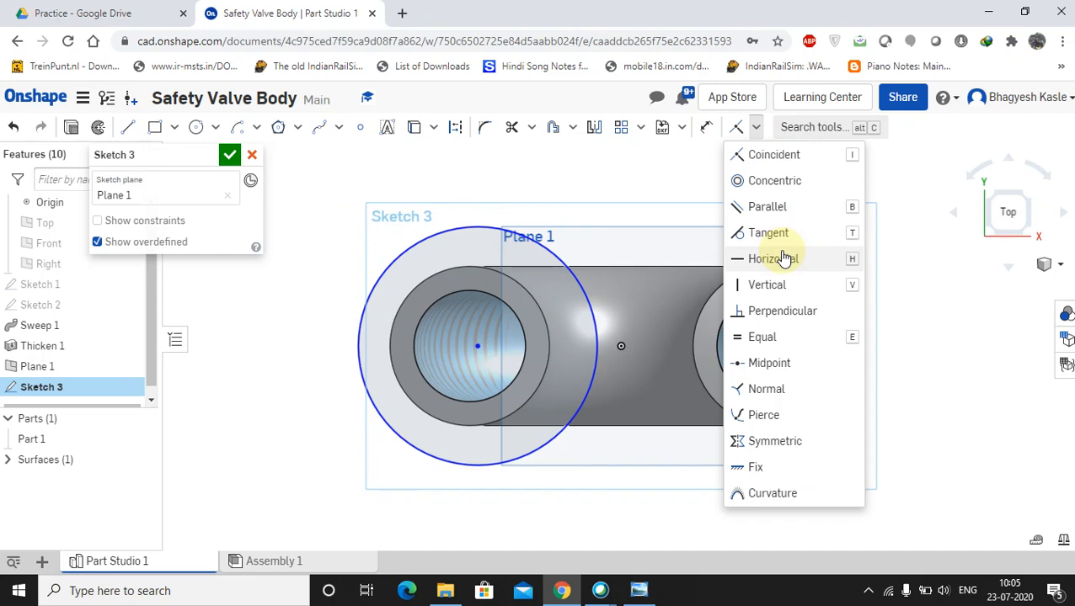
{"action": "left_click", "coordinate": [769, 180]}
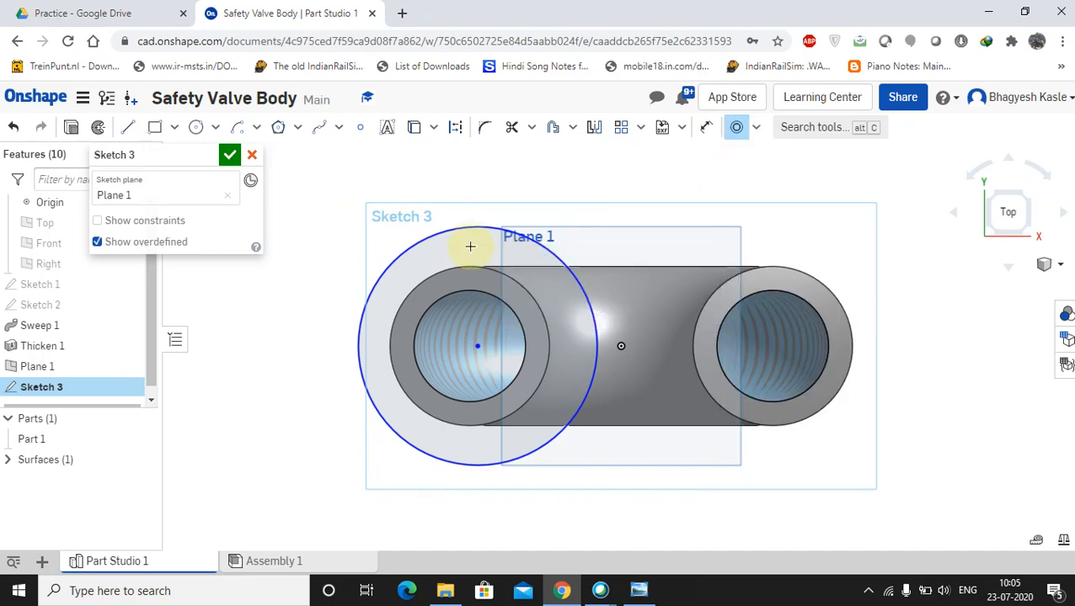
{"action": "left_click", "coordinate": [465, 227]}
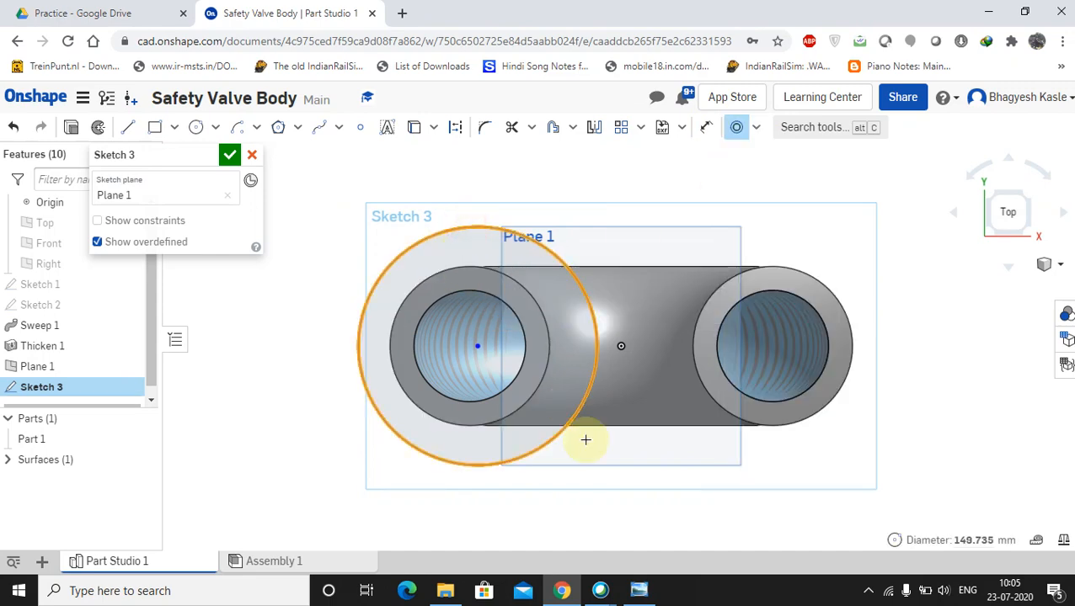
{"action": "left_click", "coordinate": [638, 591]}
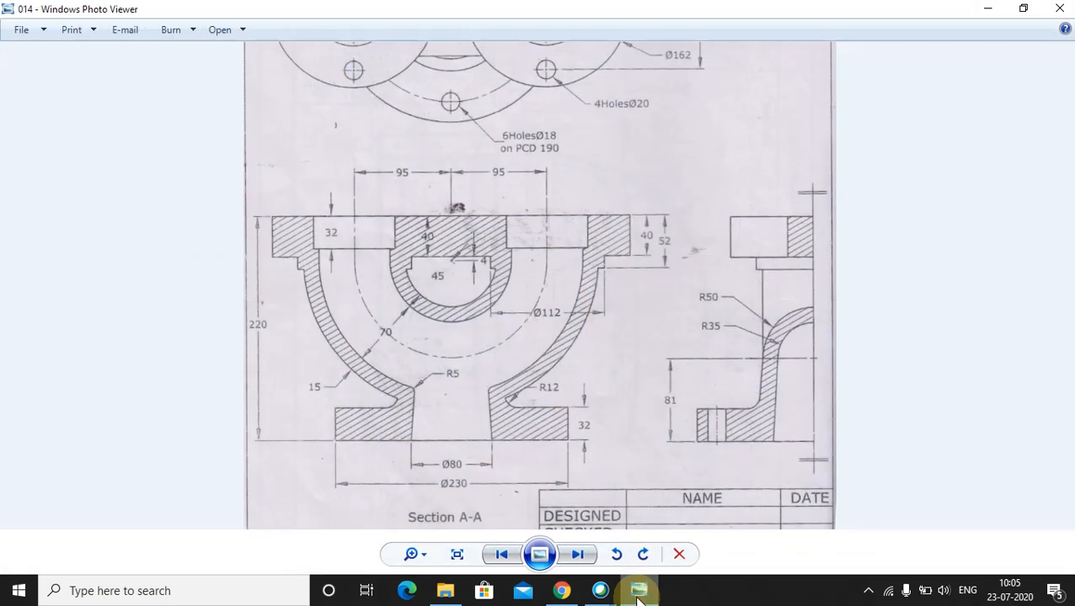
{"action": "mouse_move", "coordinate": [511, 229]}
{"action": "left_mouse_down"}
{"action": "mouse_move", "coordinate": [538, 403]}
{"action": "mouse_move", "coordinate": [539, 357]}
{"action": "left_mouse_up"}
{"action": "left_click", "coordinate": [639, 592]}
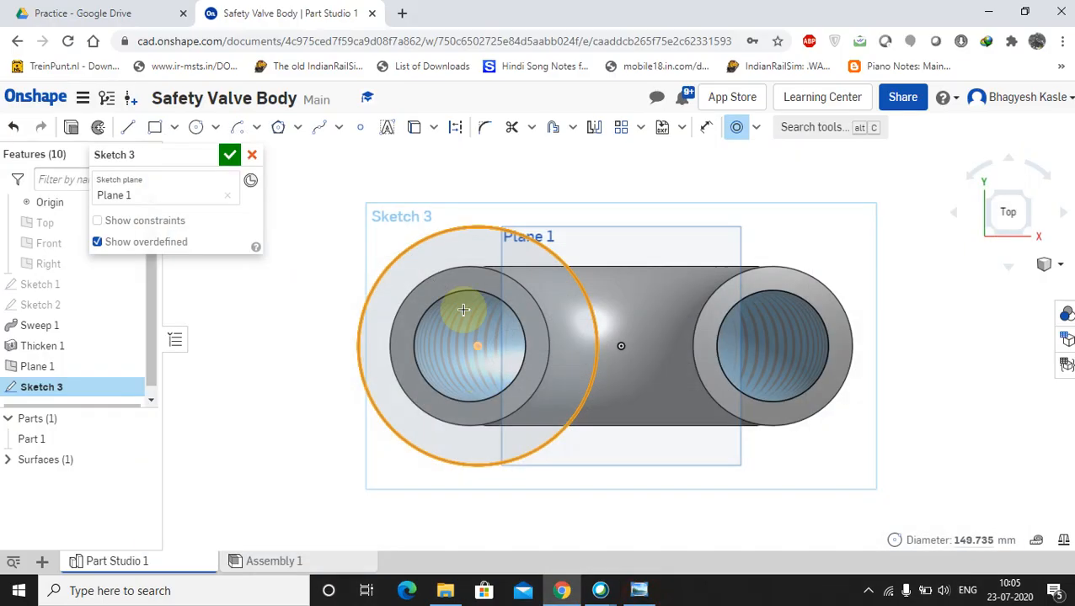
{"action": "left_click", "coordinate": [454, 270]}
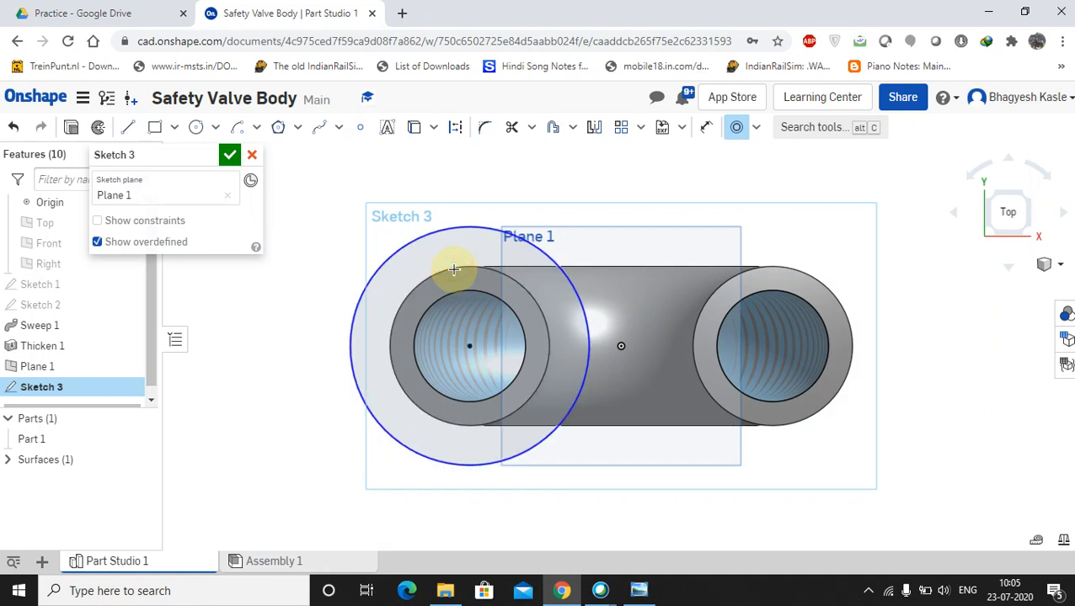
- Dimension the flange circle's diameter as 162 mm, checking the value in the reference drawing
{"action": "left_click", "coordinate": [704, 127]}
{"action": "left_click", "coordinate": [488, 226]}
{"action": "left_click", "coordinate": [503, 173]}
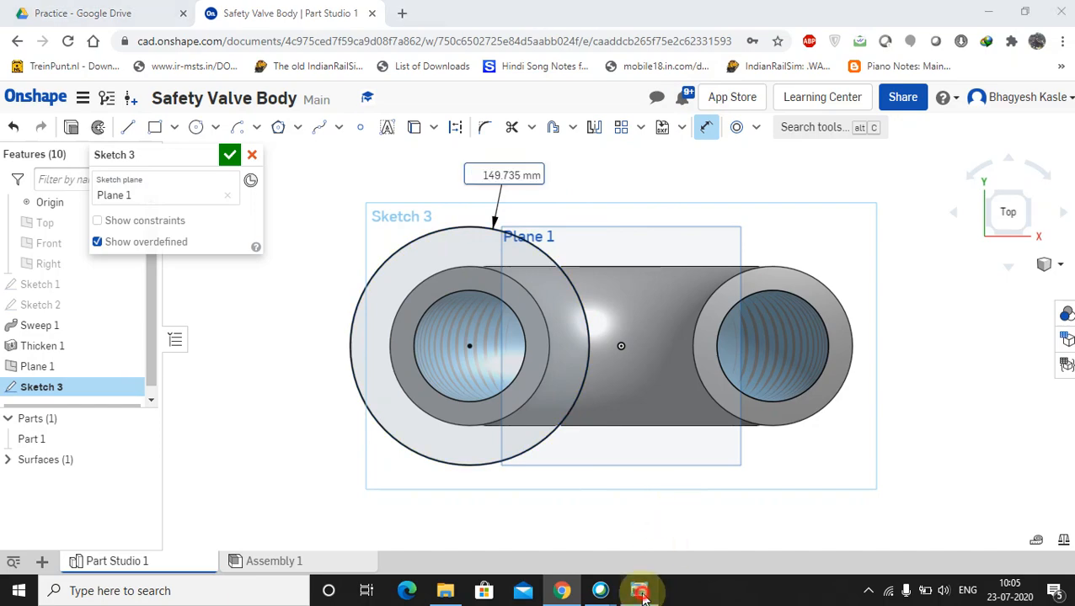
{"action": "left_click", "coordinate": [639, 591]}
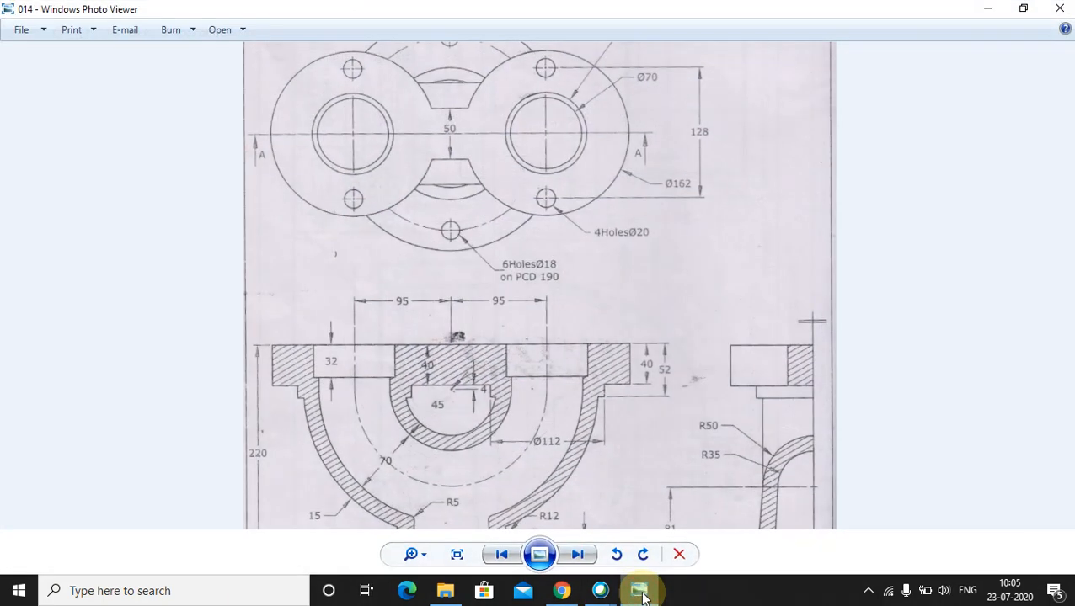
{"action": "left_click", "coordinate": [640, 593]}
{"action": "type", "text": "162"}
{"action": "key", "text": "Return"}
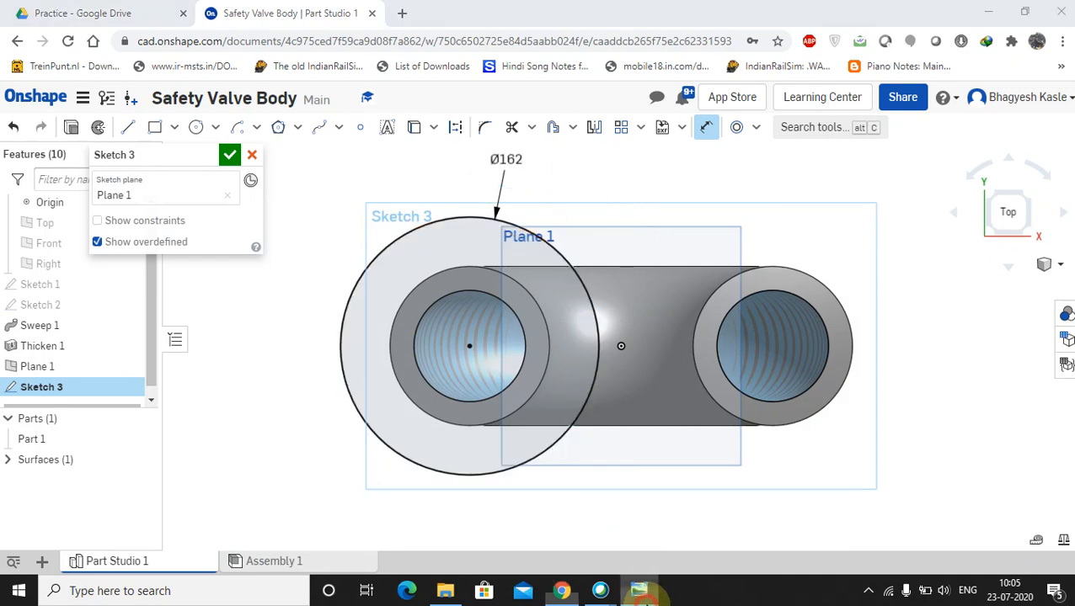
- Check the bore size in the reference drawing, then draw a circle inside the 162 mm circle from the same centre and dimension it as 80 mm
{"action": "left_click", "coordinate": [640, 593]}
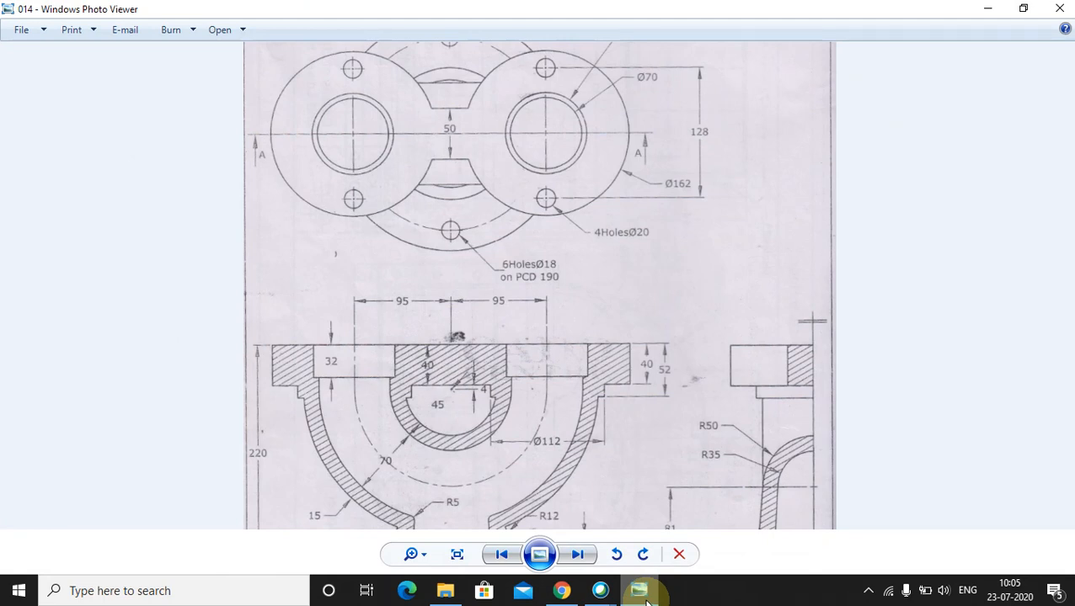
{"action": "left_click_drag", "start_coordinate": [589, 290], "coordinate": [593, 335]}
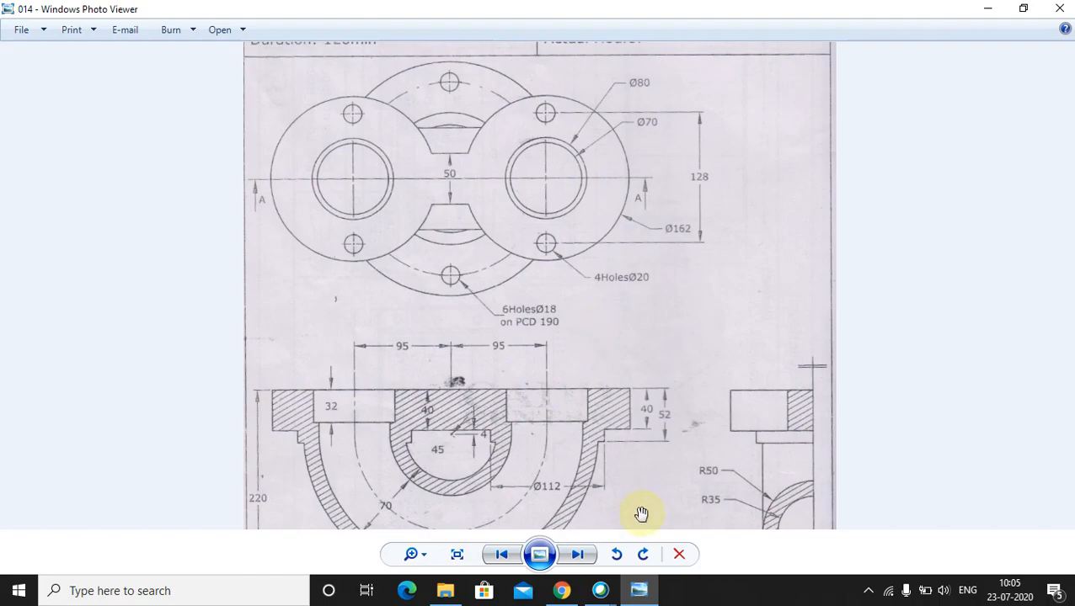
{"action": "left_click", "coordinate": [639, 590]}
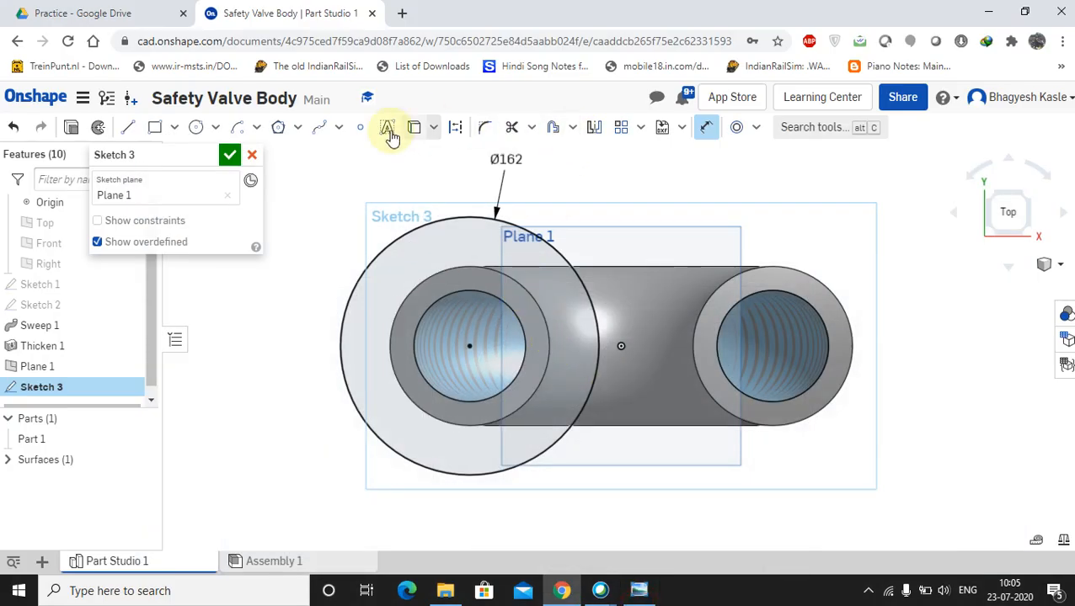
{"action": "left_click", "coordinate": [196, 127]}
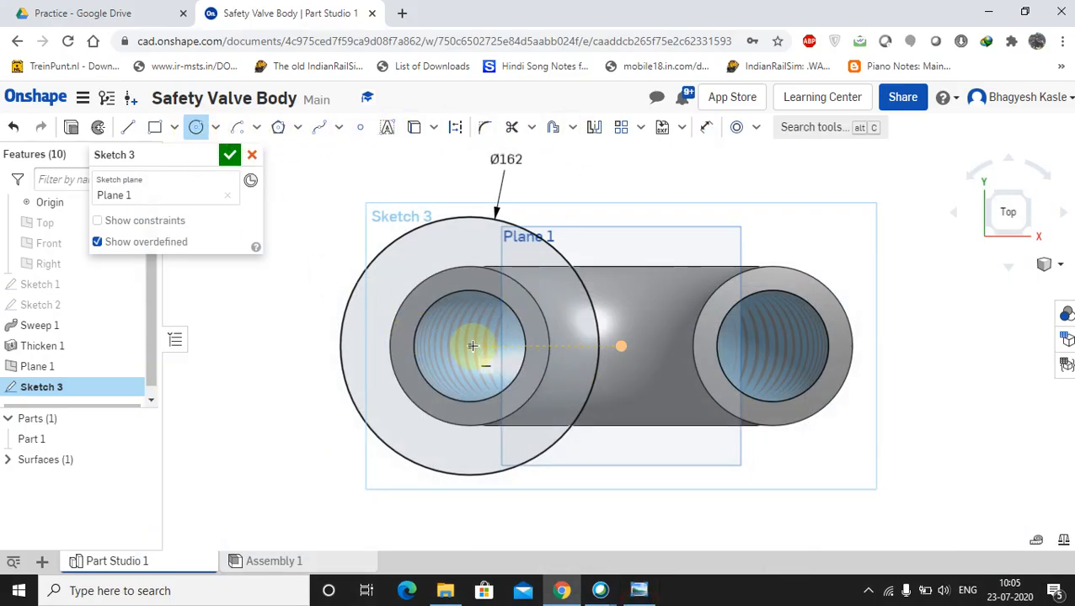
{"action": "left_click", "coordinate": [482, 249]}
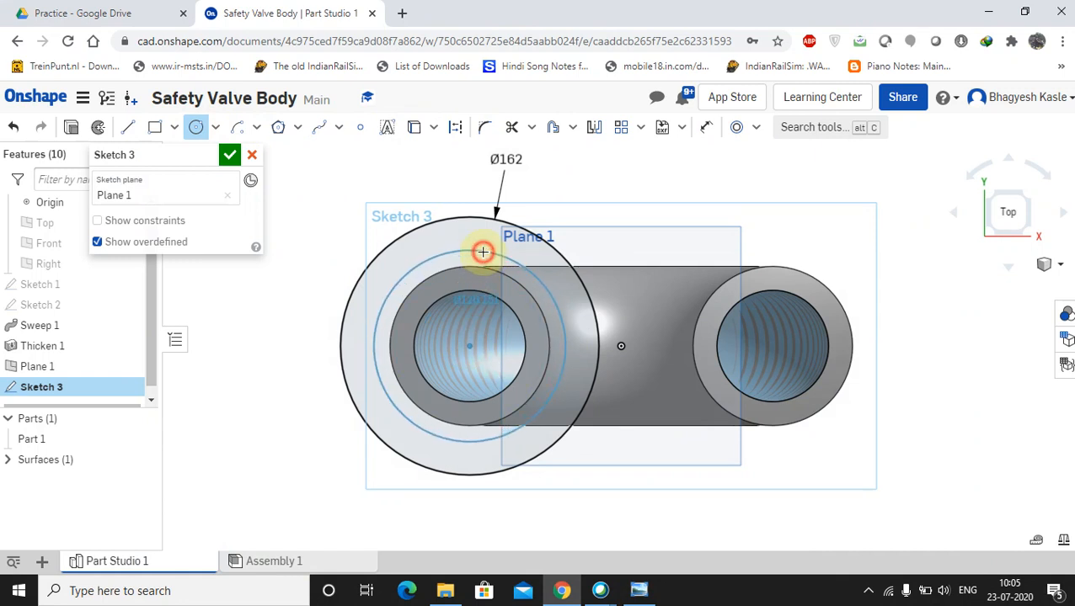
{"action": "left_click", "coordinate": [705, 128]}
{"action": "left_click", "coordinate": [512, 255]}
{"action": "left_click", "coordinate": [633, 193]}
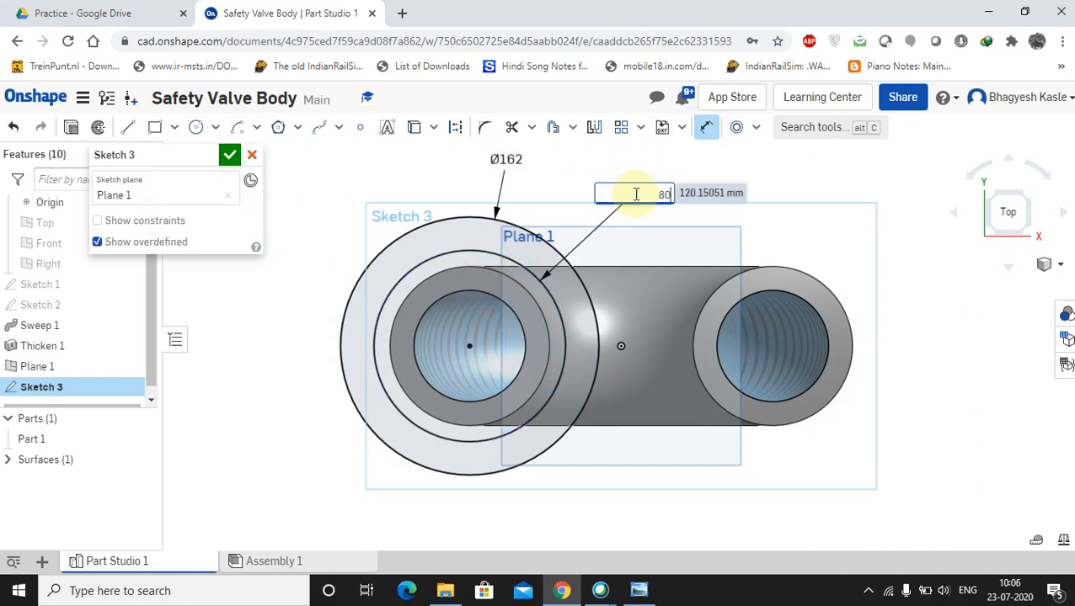
{"action": "key", "text": "Return"}
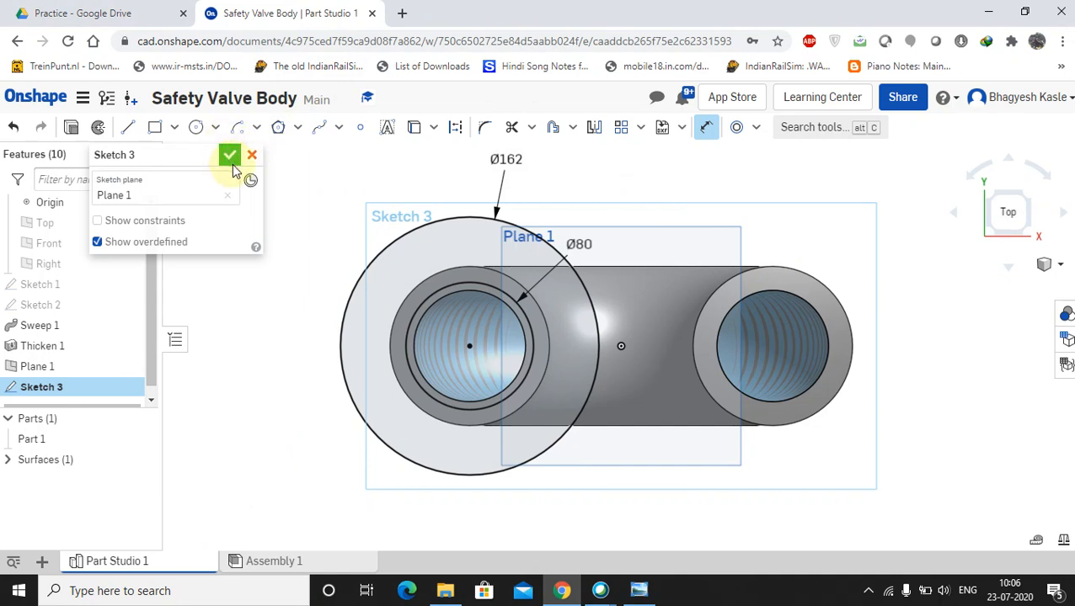
- Mirror the 162 mm and 80 mm circles about the Right plane onto the other pipe end and finish the sketch
{"action": "left_click", "coordinate": [593, 129]}
{"action": "left_click", "coordinate": [43, 266]}
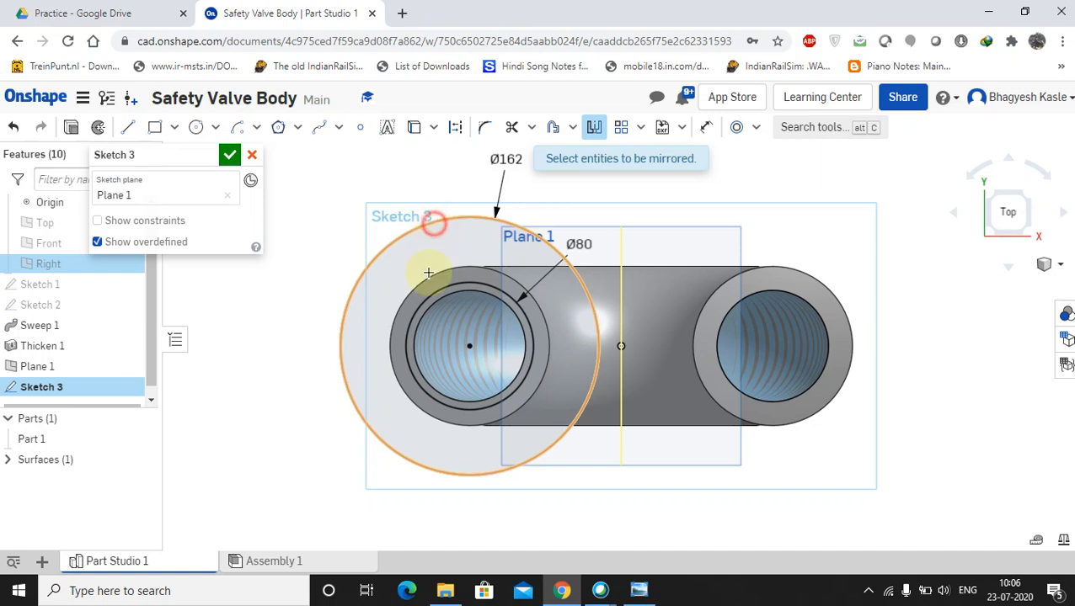
{"action": "left_click", "coordinate": [433, 225]}
{"action": "left_click", "coordinate": [433, 294]}
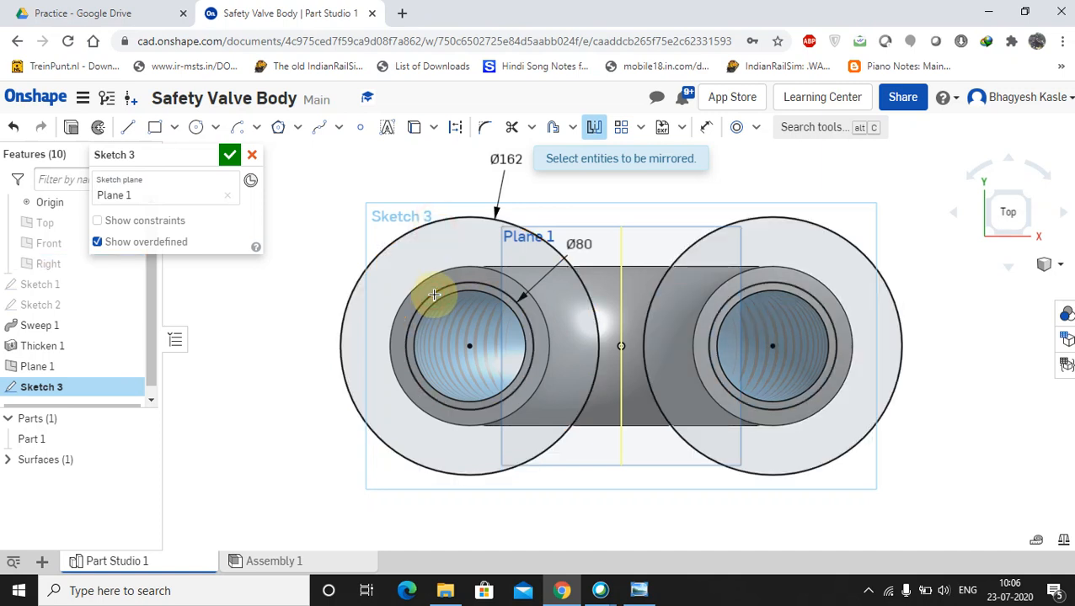
{"action": "left_click", "coordinate": [229, 158]}
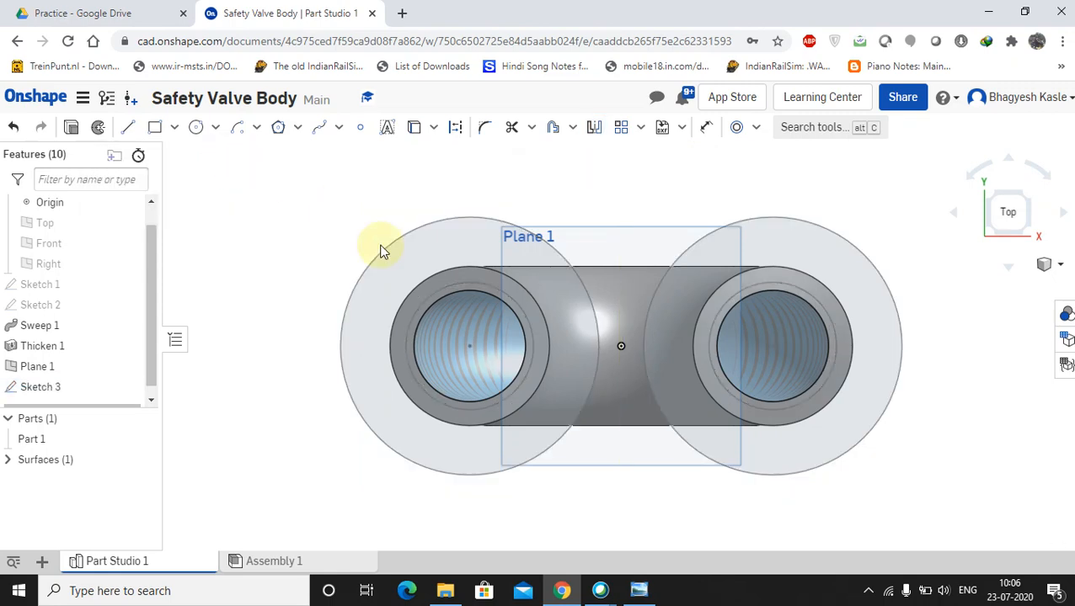
- Reopen Sketch 3 with the flange circles for editing in an angled view
{"action": "mouse_move", "coordinate": [379, 398]}
{"action": "middle_mouse_down"}
{"action": "mouse_move", "coordinate": [379, 364]}
{"action": "mouse_move", "coordinate": [385, 415]}
{"action": "middle_mouse_up"}
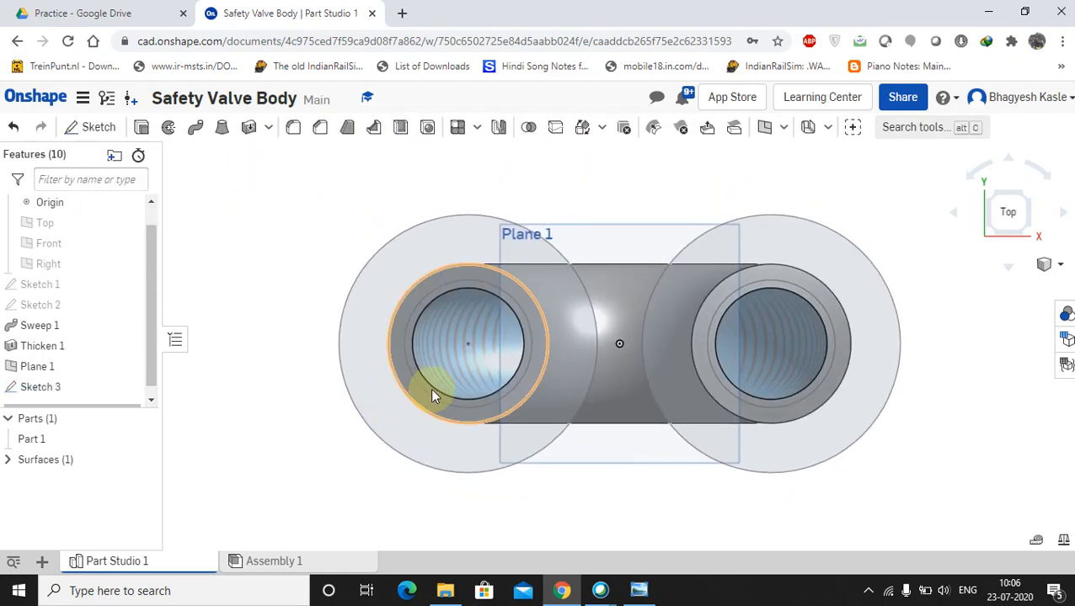
{"action": "middle_click_drag", "start_coordinate": [444, 389], "coordinate": [428, 350]}
{"action": "middle_click_drag", "start_coordinate": [569, 514], "coordinate": [557, 492]}
{"action": "right_click_drag", "start_coordinate": [772, 429], "coordinate": [722, 444]}
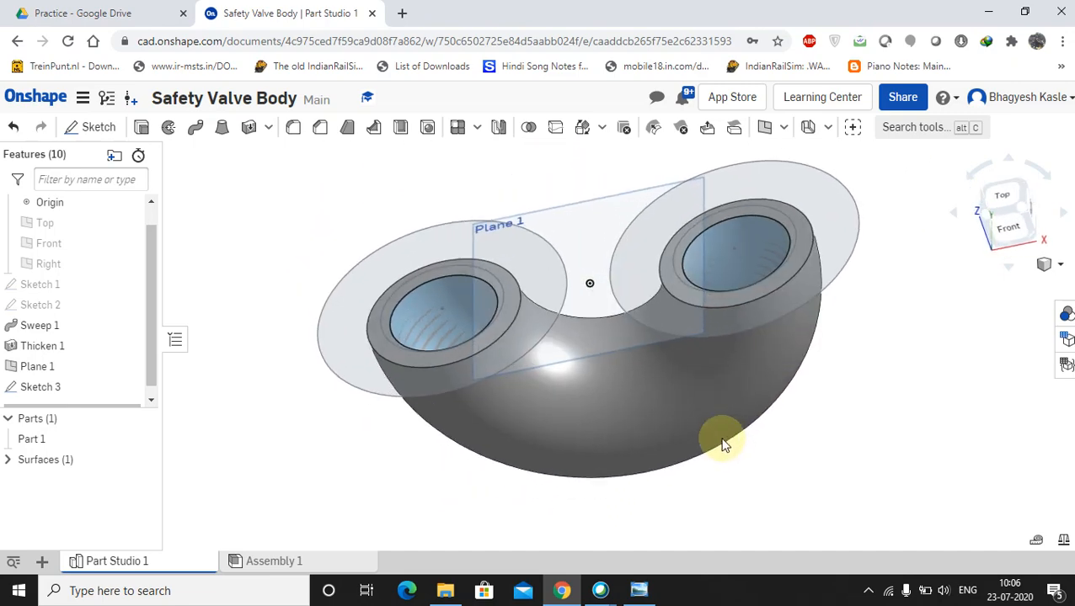
{"action": "right_click", "coordinate": [51, 385]}
{"action": "left_click", "coordinate": [85, 112]}
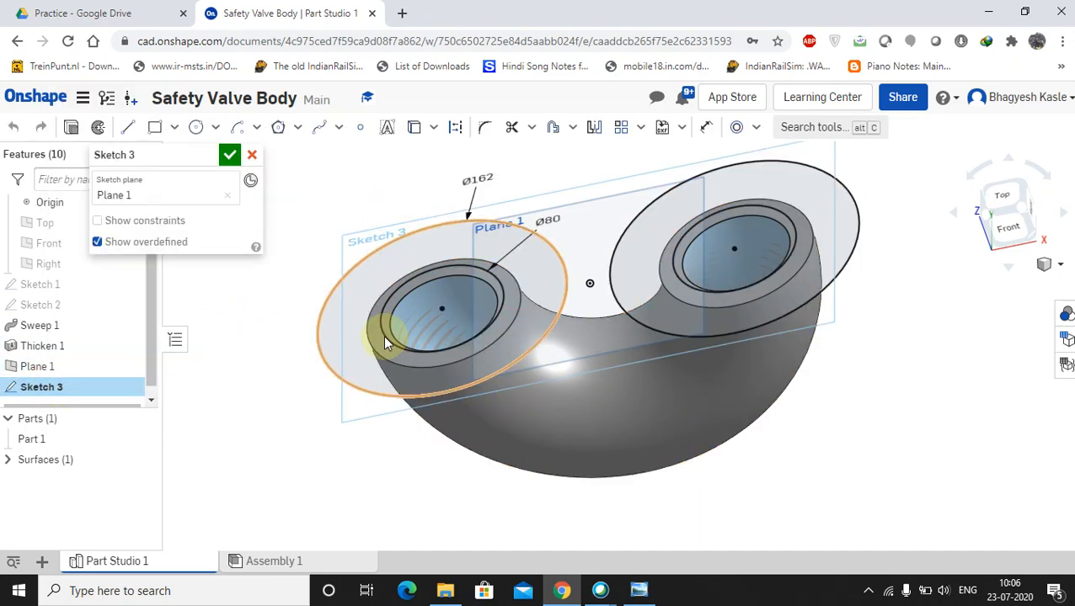
- In Sketch 3, draw a horizontal line about 34 mm long joining the two 162 mm circles above the origin
{"action": "left_click", "coordinate": [41, 386]}
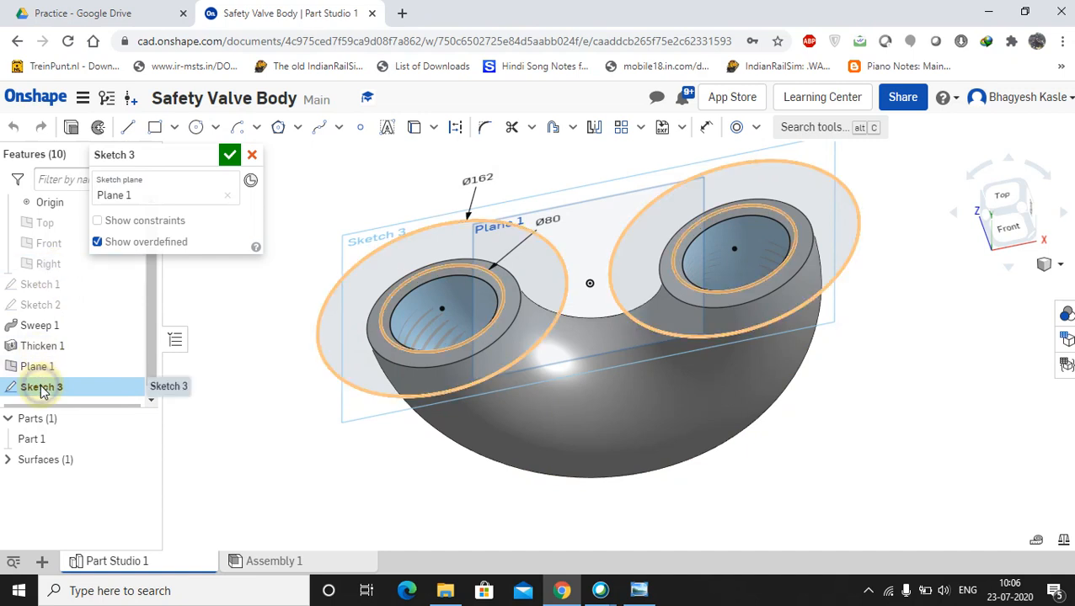
{"action": "right_click", "coordinate": [48, 224]}
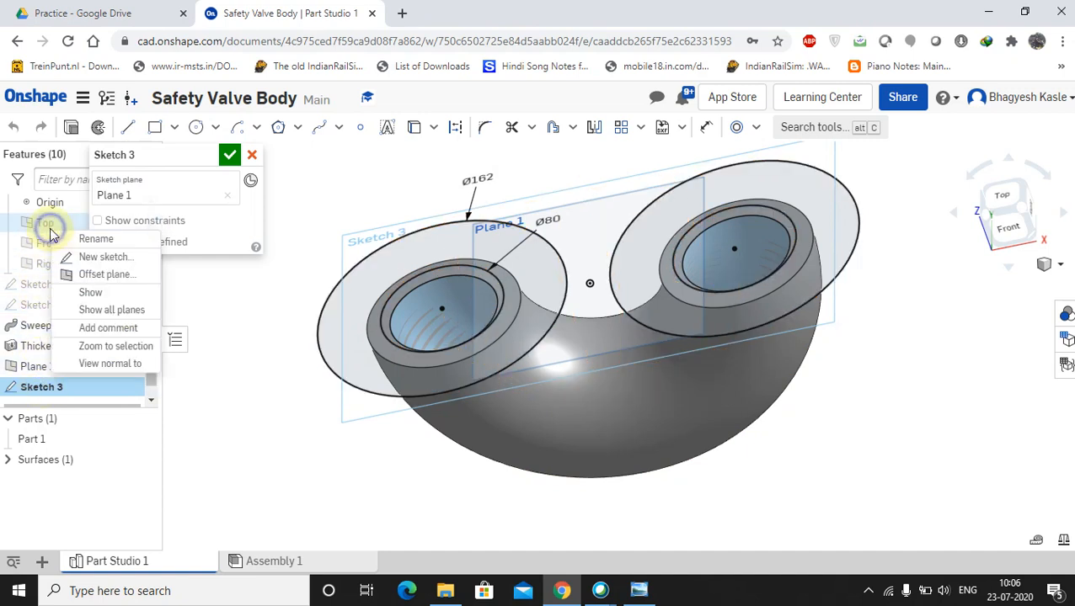
{"action": "left_click", "coordinate": [108, 364]}
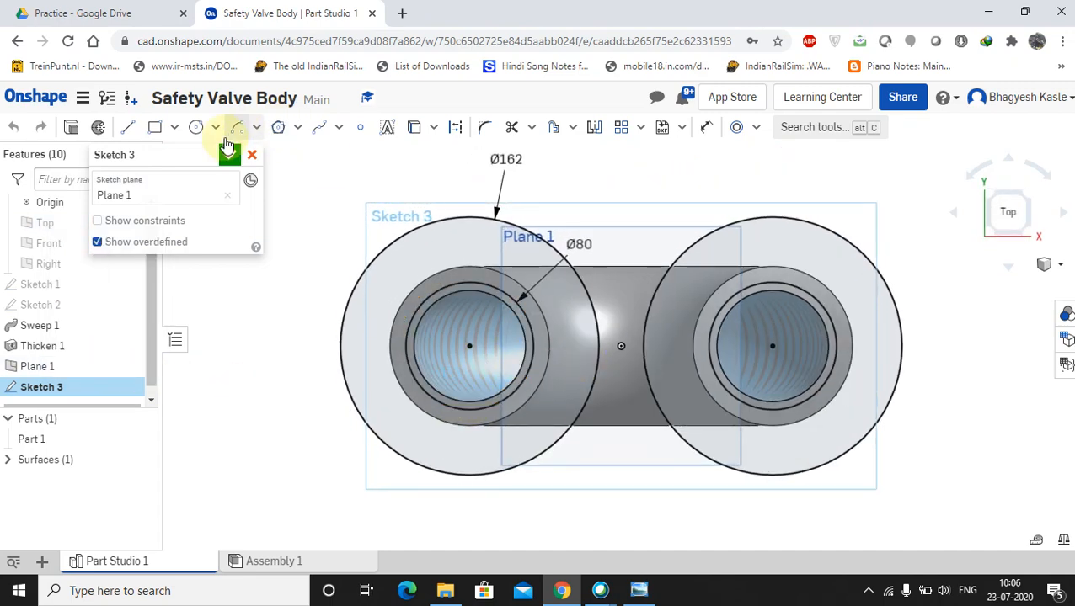
{"action": "left_click", "coordinate": [129, 129]}
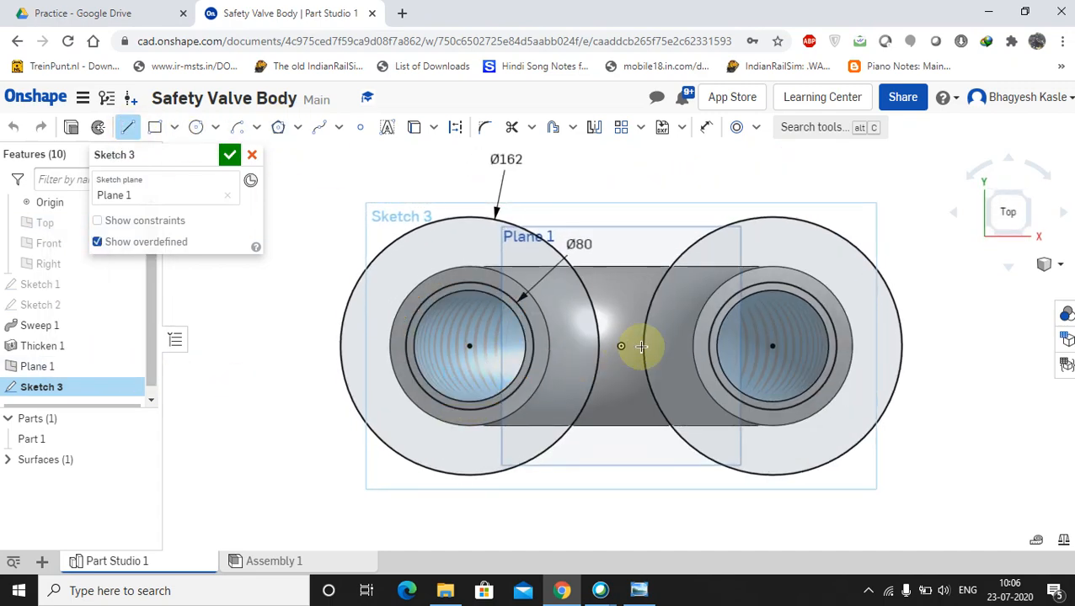
{"action": "left_click", "coordinate": [596, 312]}
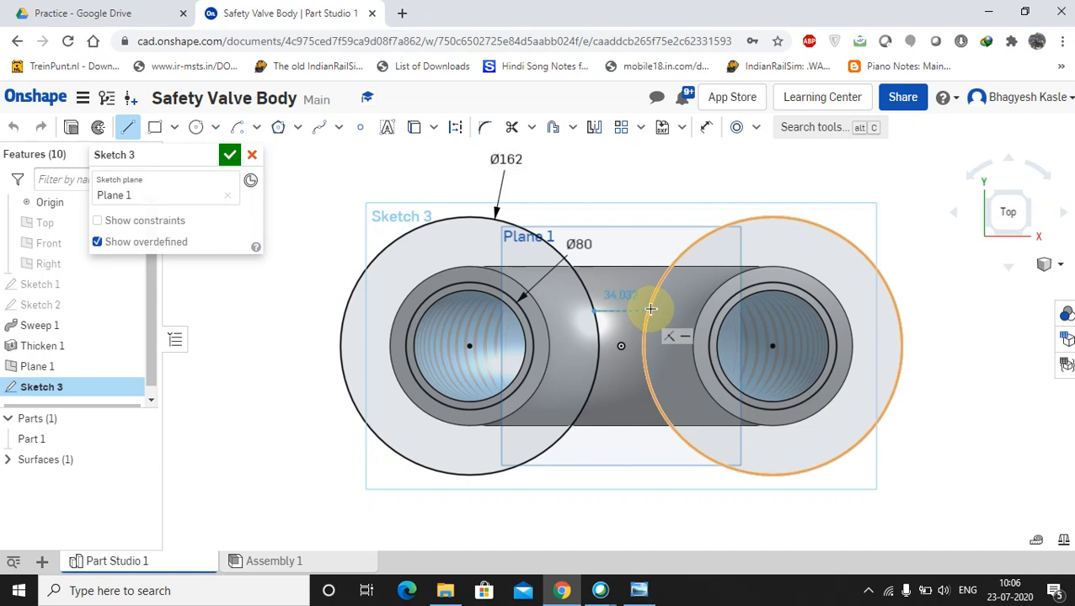
{"action": "left_click", "coordinate": [650, 310]}
{"action": "right_click", "coordinate": [657, 375]}
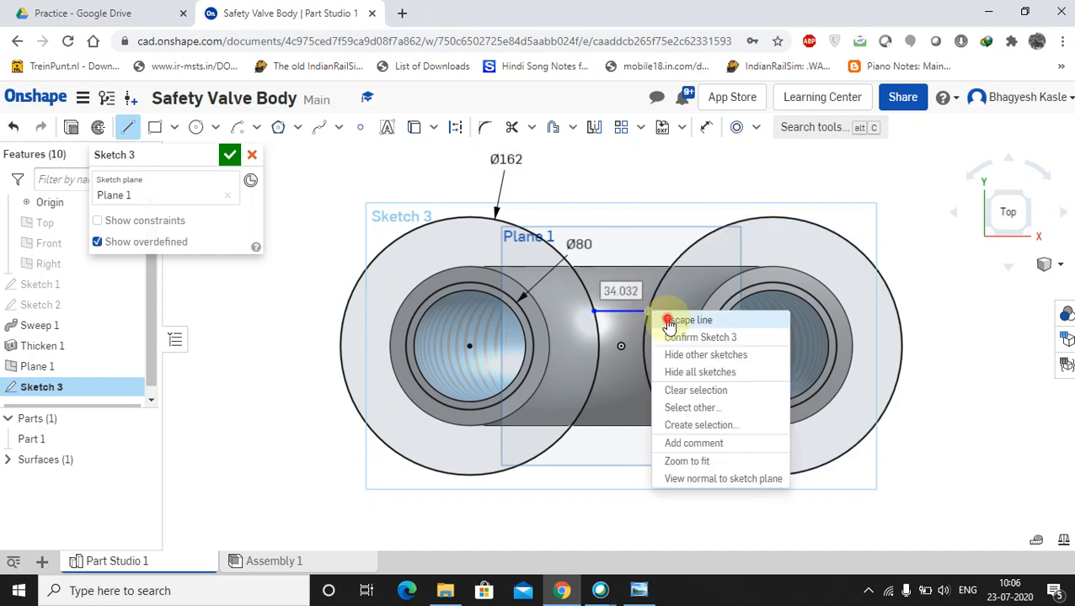
{"action": "left_click", "coordinate": [691, 384]}
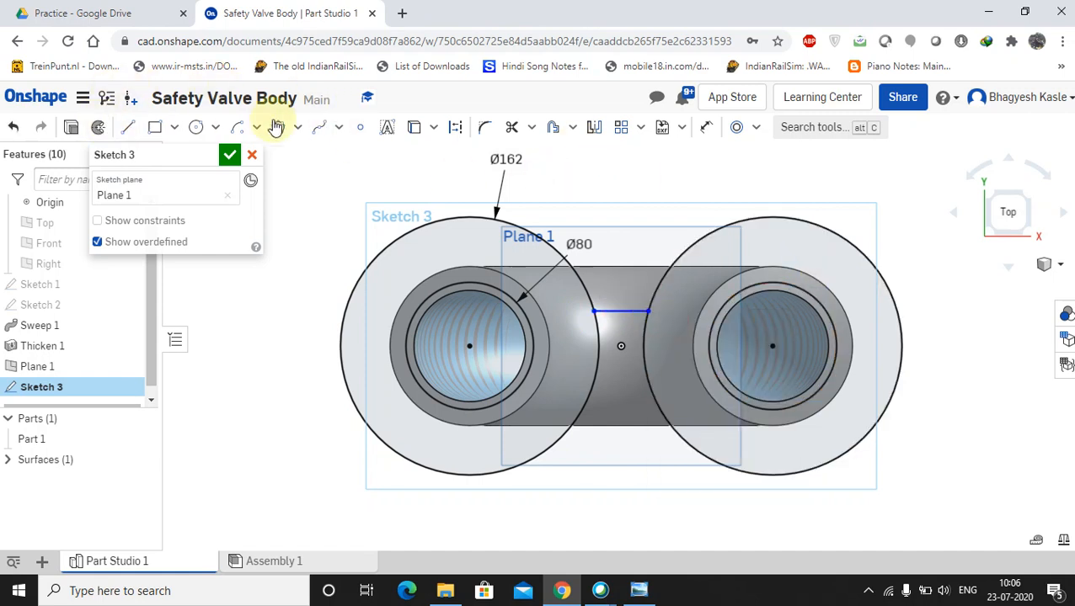
- Dimension the connecting line's distance from the origin as 25 mm and check it against the reference drawing
{"action": "left_click", "coordinate": [706, 131]}
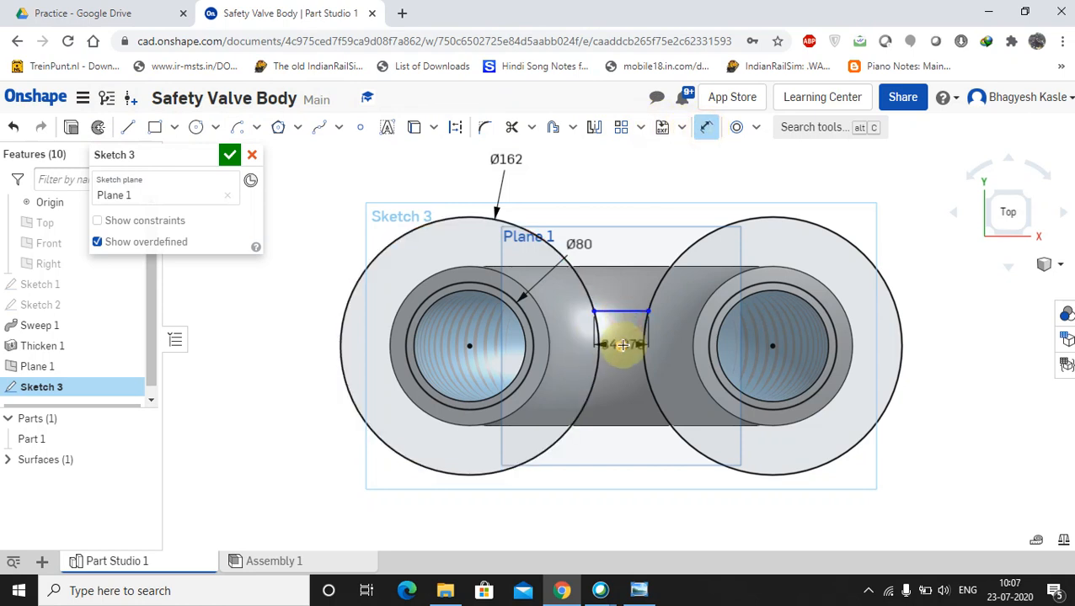
{"action": "left_click", "coordinate": [621, 345]}
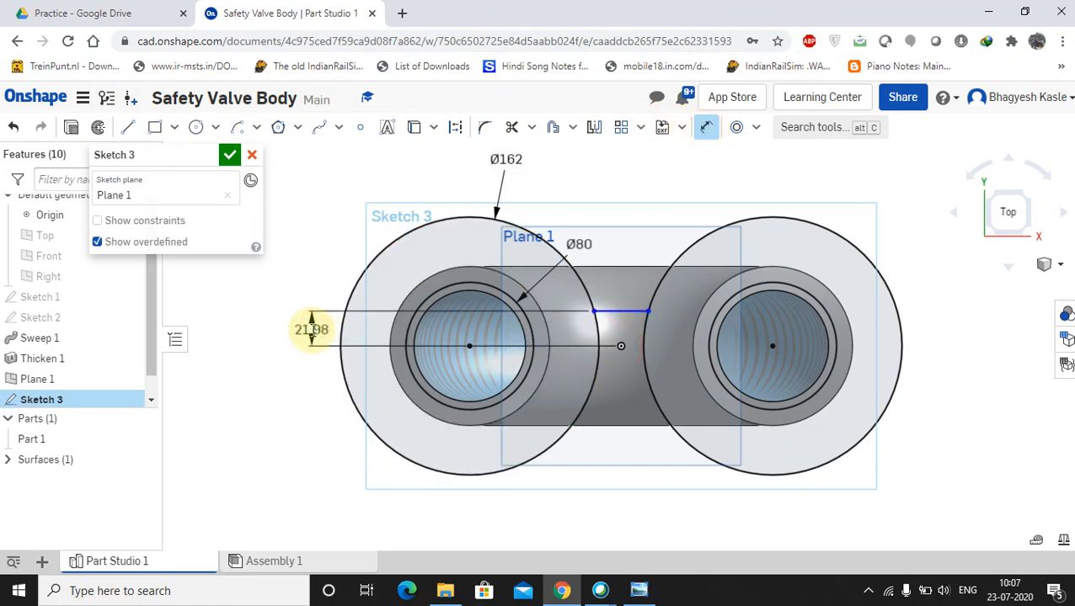
{"action": "left_click", "coordinate": [311, 330]}
{"action": "type", "text": "25"}
{"action": "key", "text": "Return"}
{"action": "left_click", "coordinate": [642, 592]}
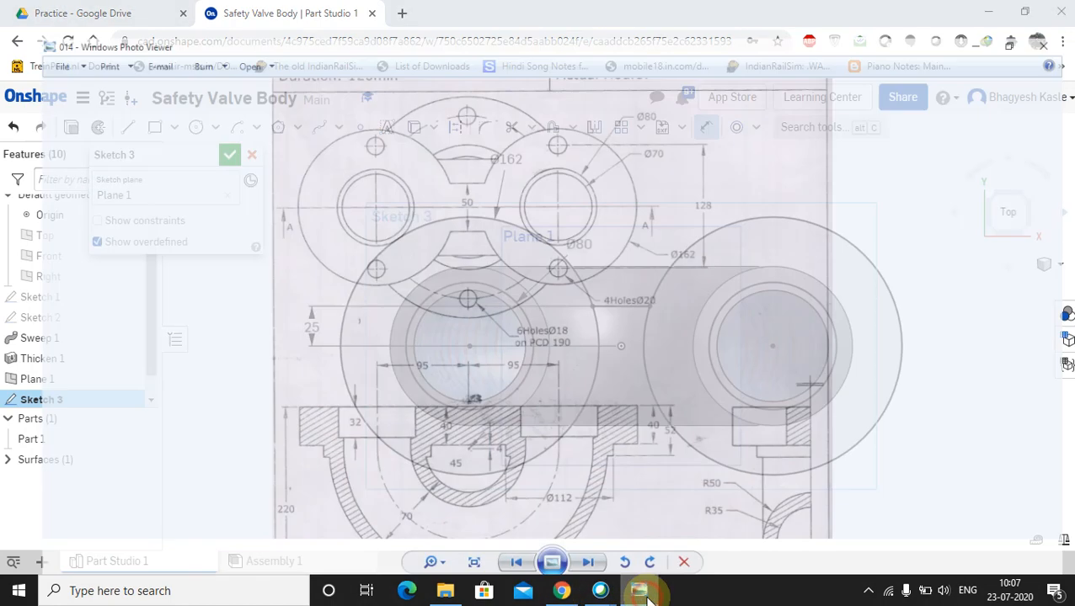
{"action": "left_click", "coordinate": [645, 594]}
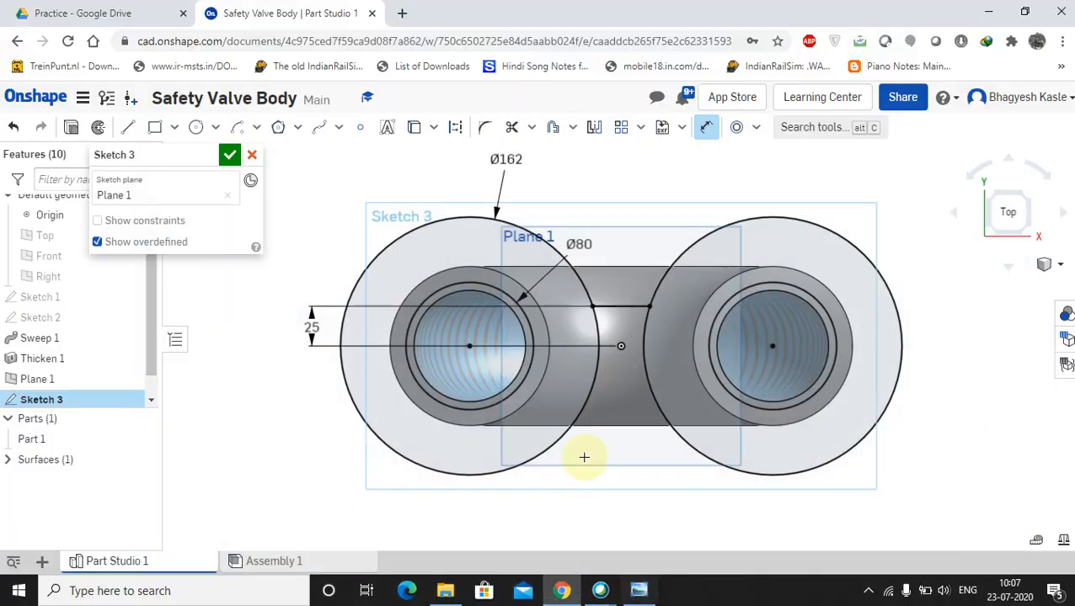
- Mirror the connecting line about the Front plane
{"action": "left_click", "coordinate": [594, 128]}
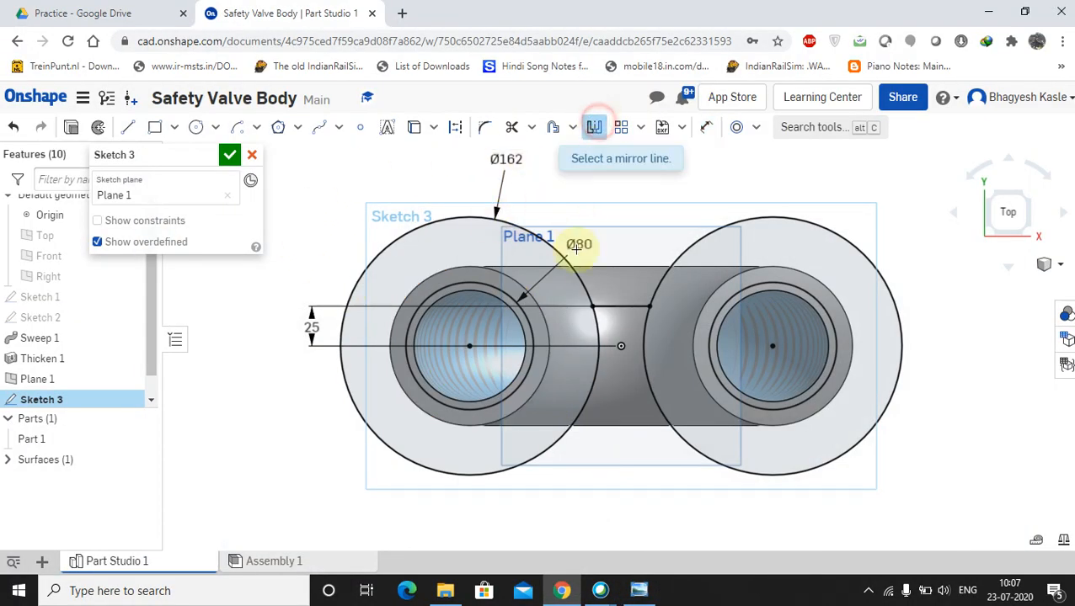
{"action": "left_click", "coordinate": [46, 257]}
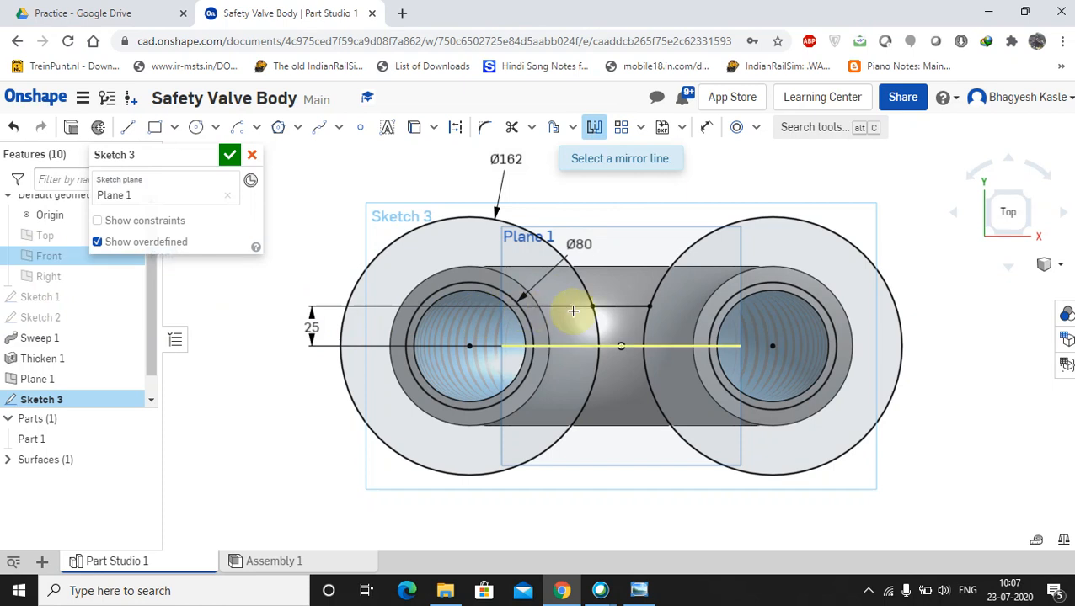
{"action": "left_click", "coordinate": [626, 306]}
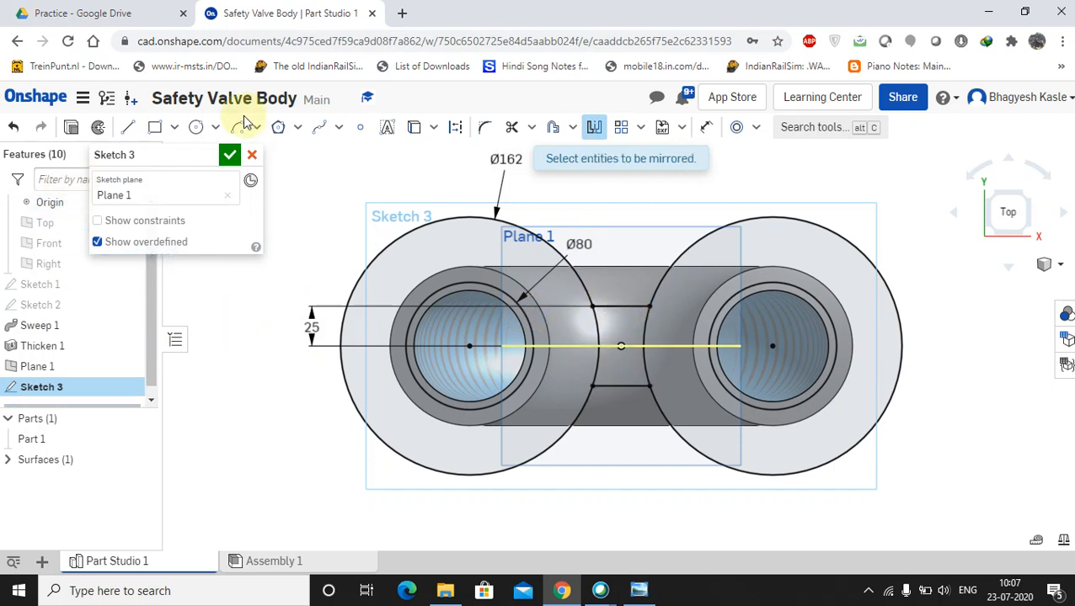
- Trim the arcs of both 162 mm circles between the two connecting lines and finish the sketch
{"action": "left_click", "coordinate": [511, 127]}
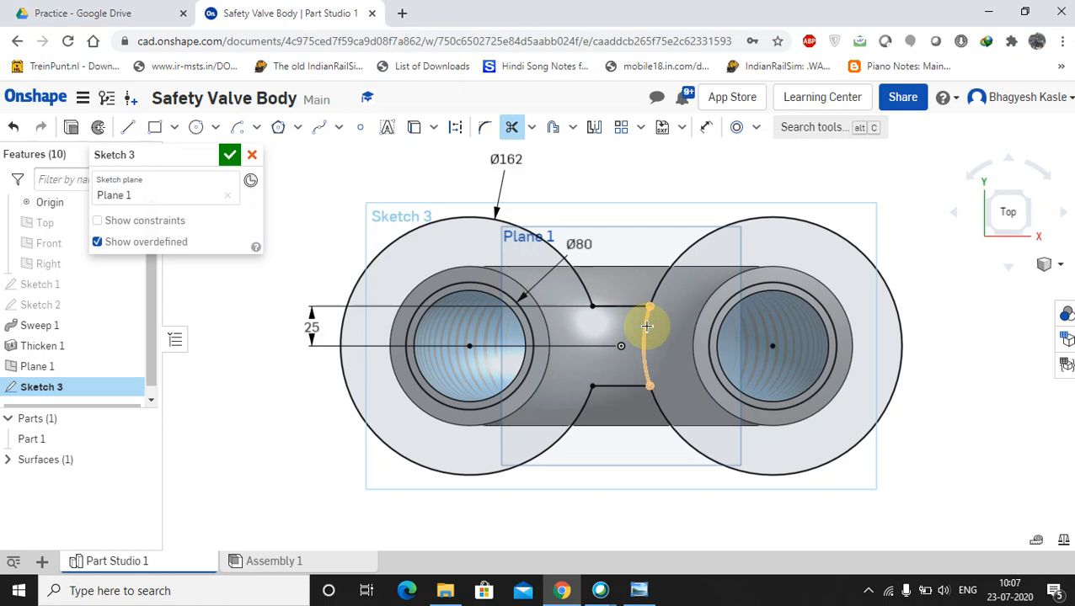
{"action": "left_click", "coordinate": [646, 327]}
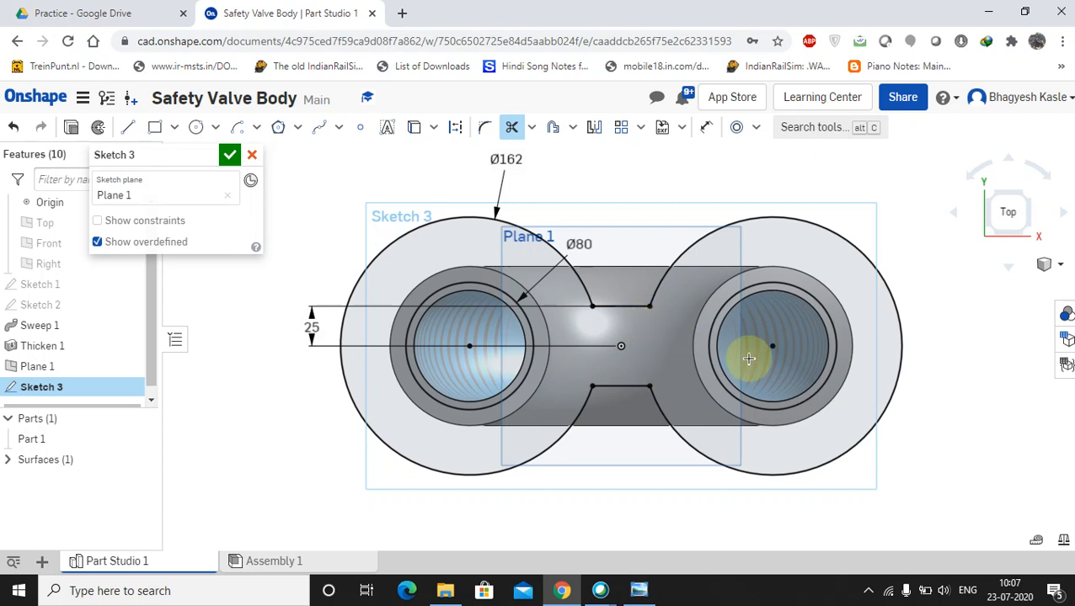
{"action": "left_click", "coordinate": [228, 157]}
- Extrude the Sketch 3 flange profile upward as a new part with a 40 mm blind depth, checking the thickness in the reference drawing
{"action": "left_click", "coordinate": [142, 128]}
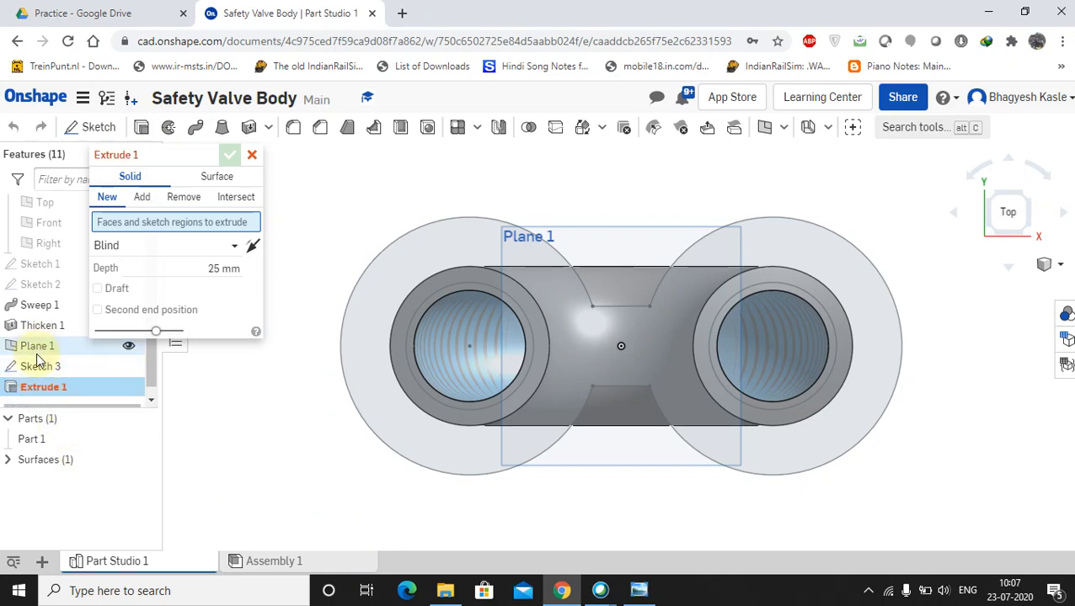
{"action": "left_click", "coordinate": [36, 366]}
{"action": "middle_click_drag", "start_coordinate": [354, 526], "coordinate": [351, 479]}
{"action": "middle_click_drag", "start_coordinate": [581, 482], "coordinate": [605, 506]}
{"action": "right_click_drag", "start_coordinate": [975, 483], "coordinate": [979, 455]}
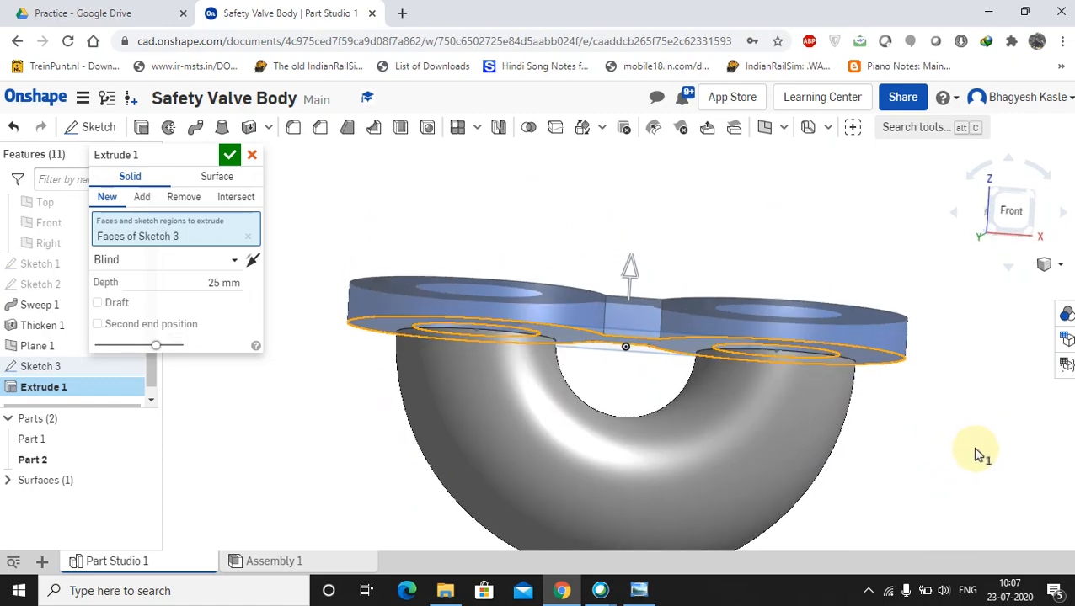
{"action": "left_click", "coordinate": [639, 590]}
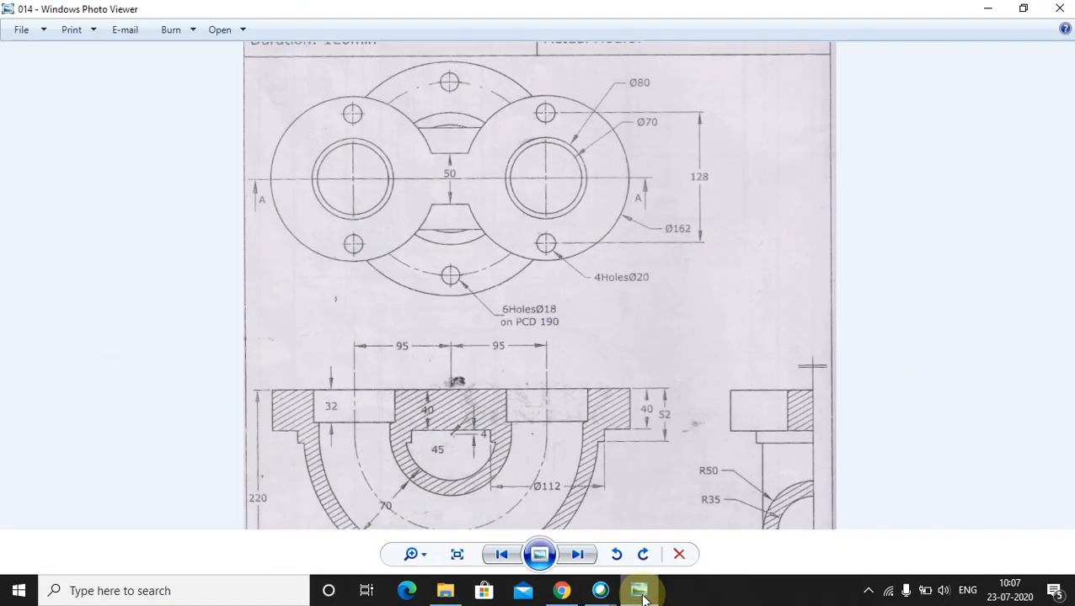
{"action": "left_click", "coordinate": [640, 593]}
{"action": "left_click", "coordinate": [213, 281]}
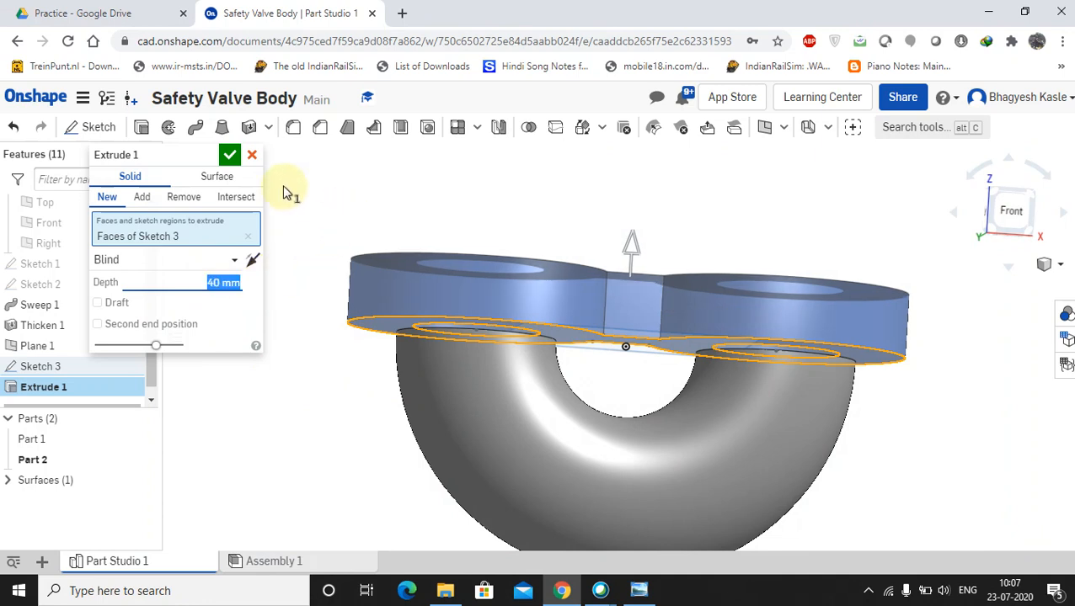
{"action": "left_click", "coordinate": [232, 155]}
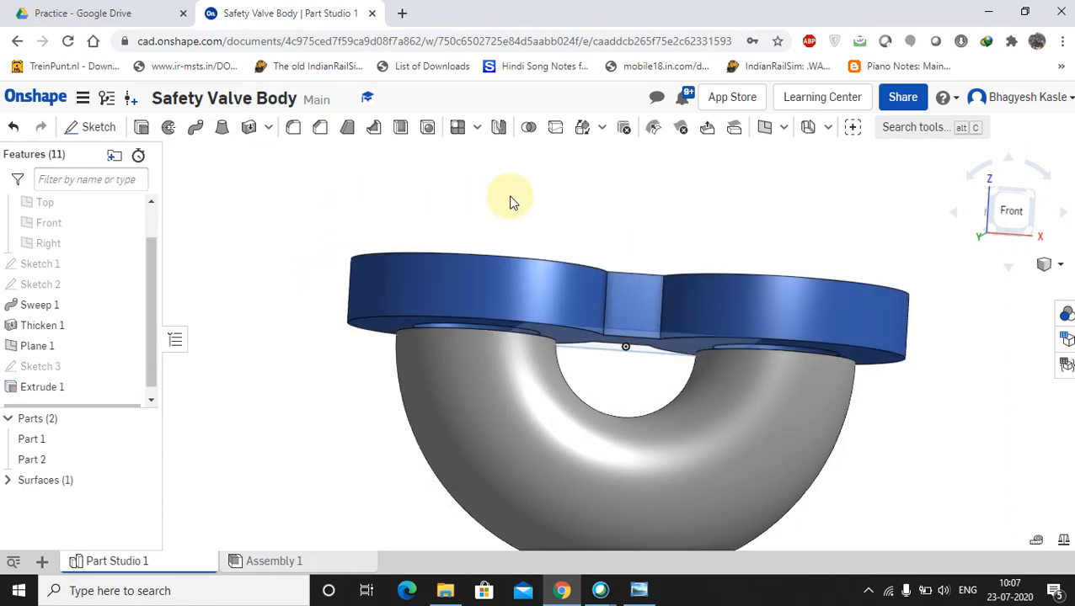
- Inspect the extruded flange from below and above, and hide Plane 1
{"action": "right_click_drag", "start_coordinate": [526, 216], "coordinate": [513, 184]}
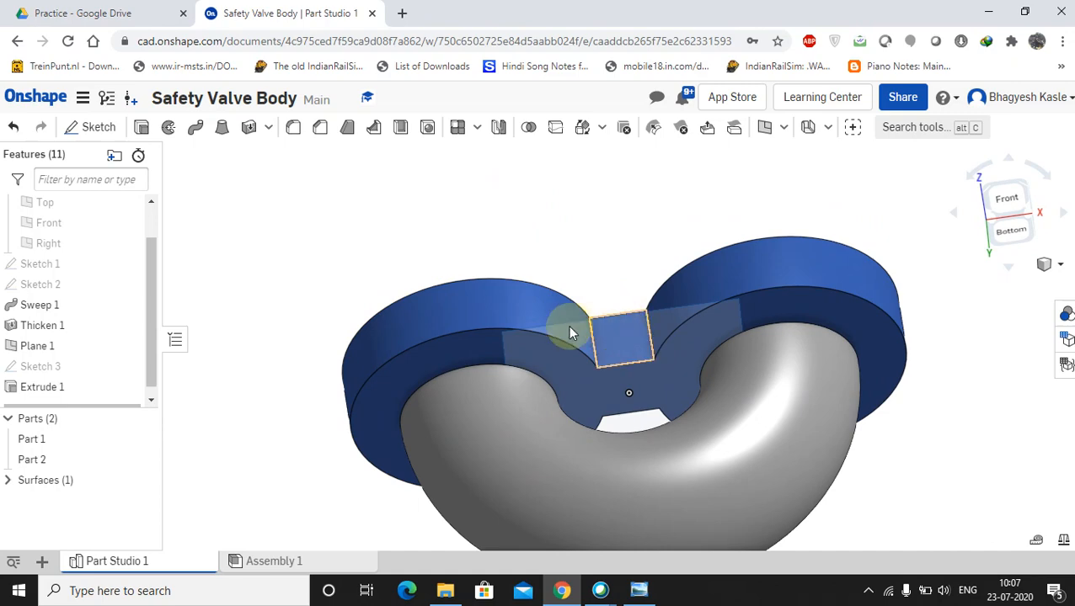
{"action": "right_click_drag", "start_coordinate": [660, 217], "coordinate": [634, 340]}
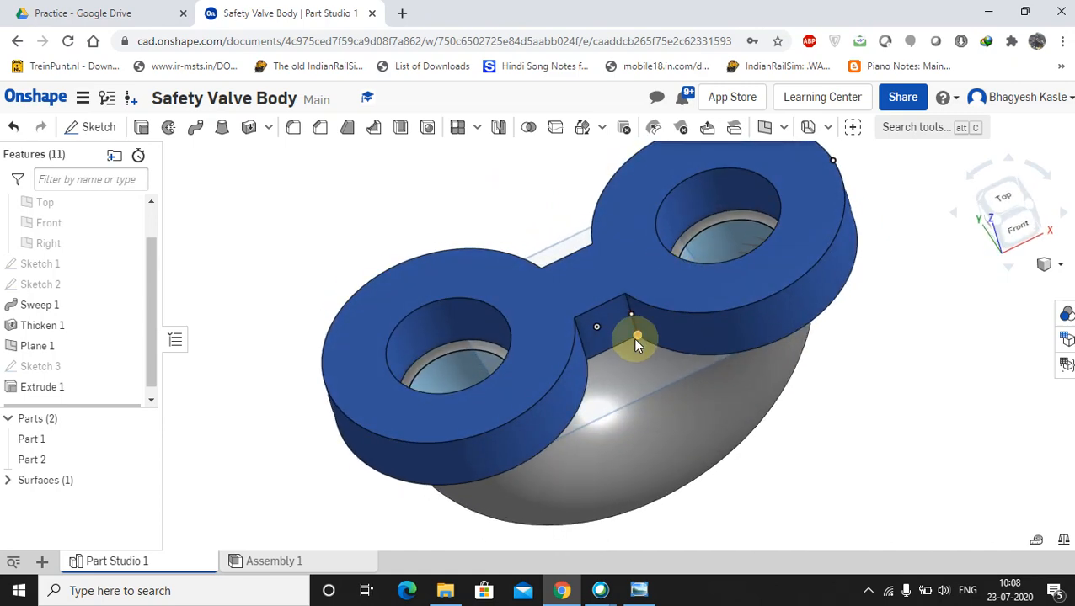
{"action": "left_click", "coordinate": [551, 248]}
{"action": "right_click", "coordinate": [550, 248]}
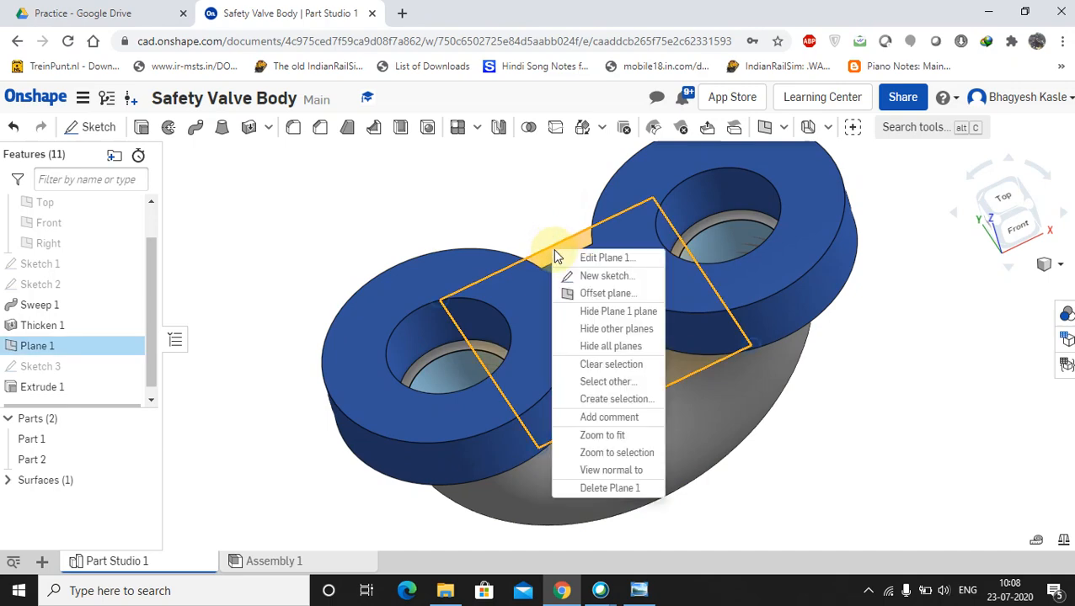
{"action": "left_click", "coordinate": [595, 314]}
- Start a new sketch on the underside face of the flange and view it face-on
{"action": "right_click_drag", "start_coordinate": [689, 444], "coordinate": [710, 308]}
{"action": "left_click", "coordinate": [710, 307]}
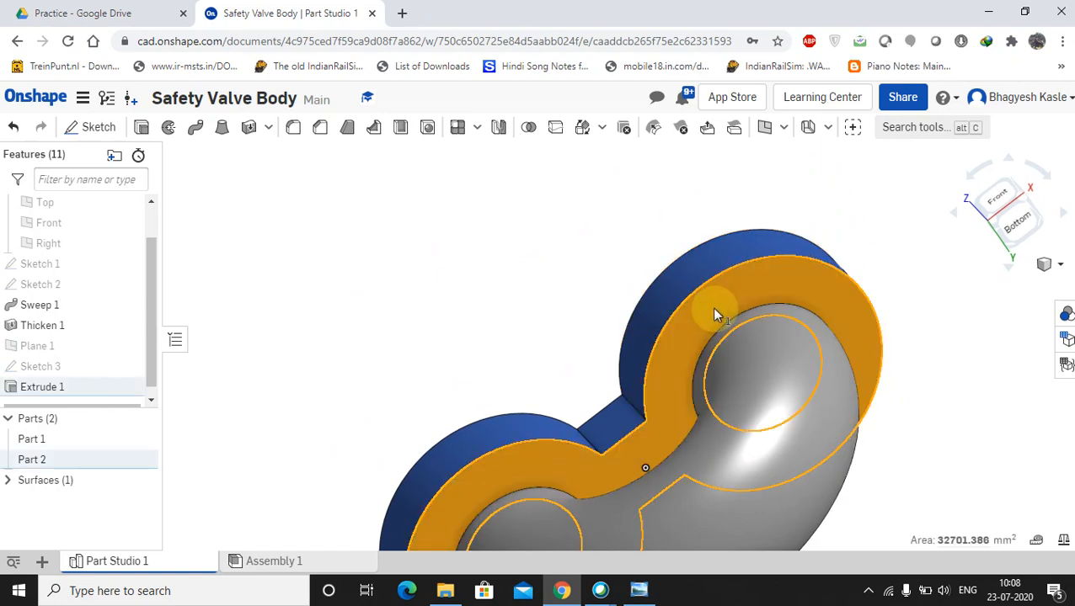
{"action": "right_click", "coordinate": [713, 310]}
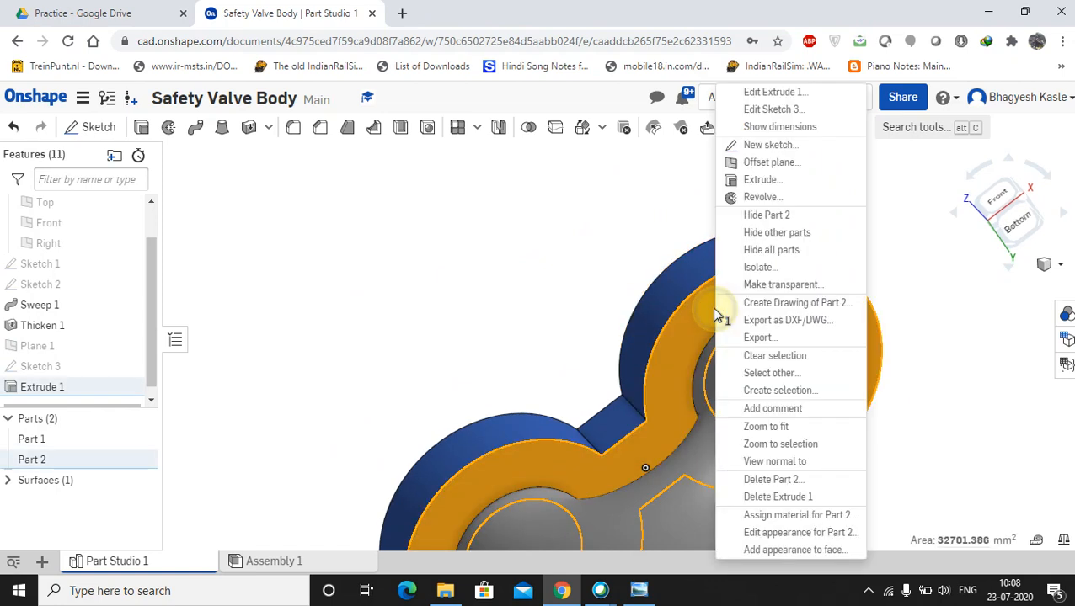
{"action": "left_click", "coordinate": [745, 144]}
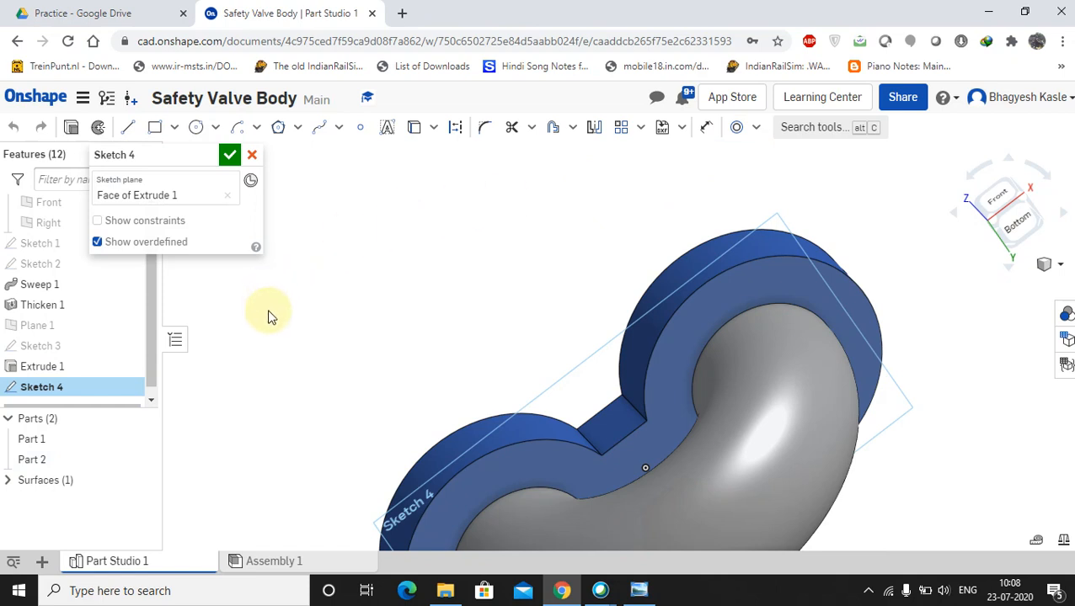
{"action": "right_click", "coordinate": [674, 364]}
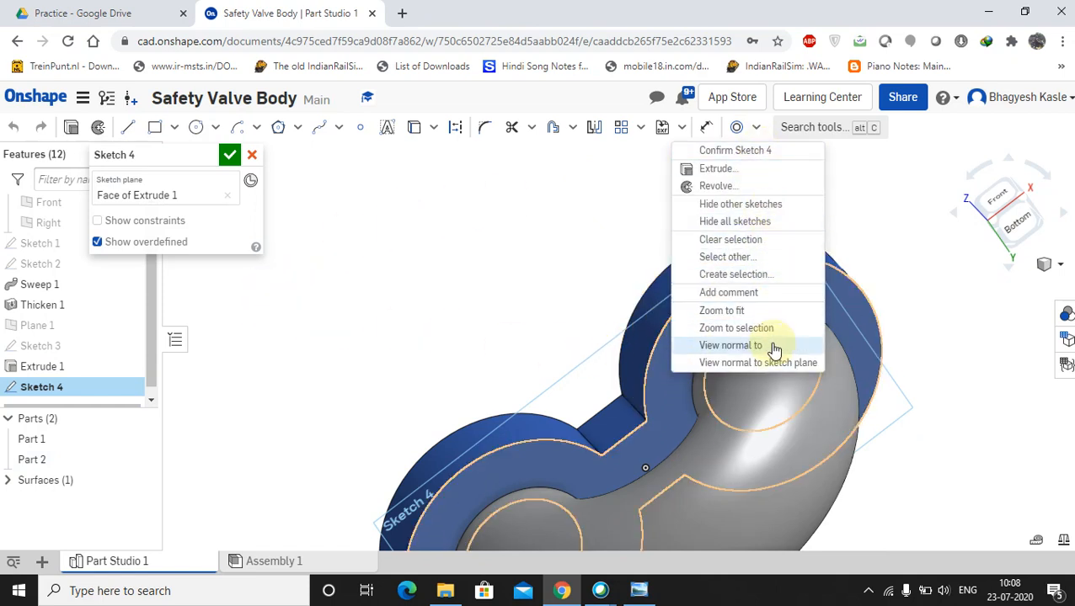
{"action": "left_click", "coordinate": [730, 345]}
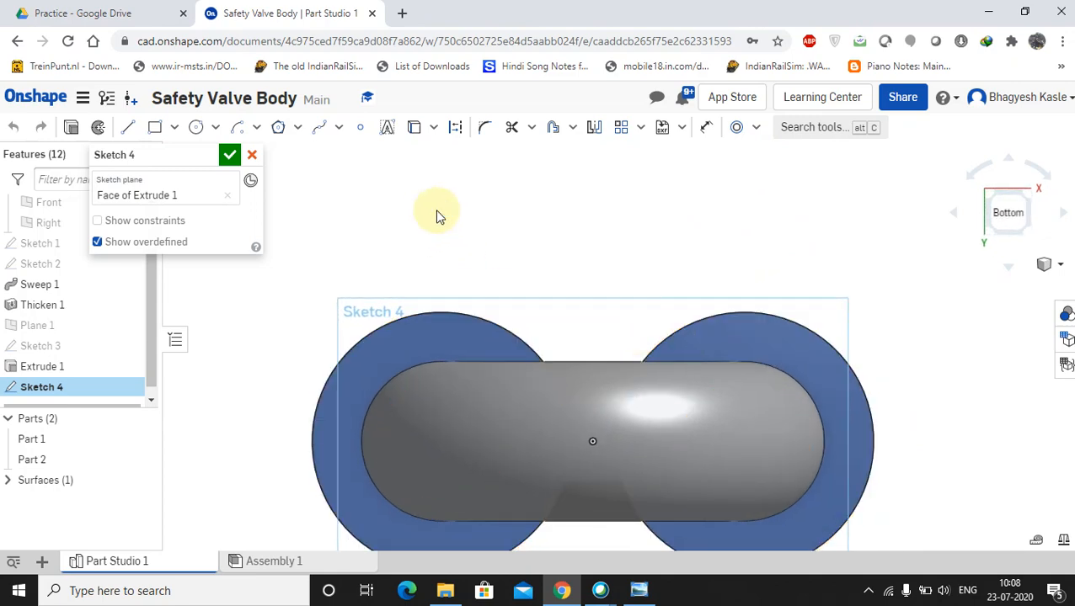
- Draw a circle centred on one flange around the pipe end and dimension its diameter as 112 mm
{"action": "left_click", "coordinate": [194, 128]}
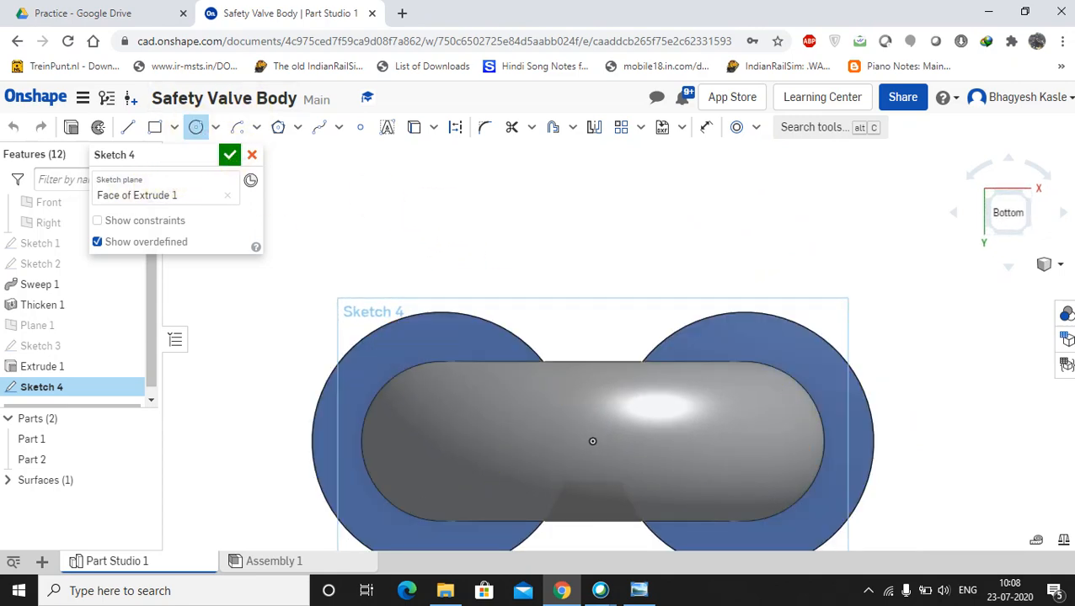
{"action": "left_click", "coordinate": [439, 441]}
{"action": "left_click", "coordinate": [442, 341]}
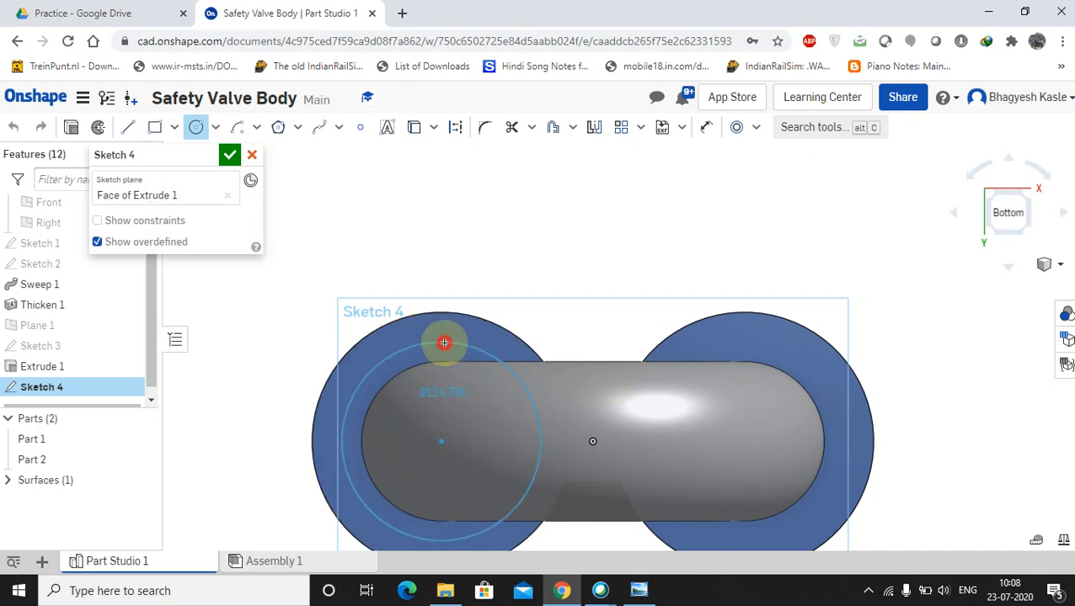
{"action": "left_click", "coordinate": [706, 128]}
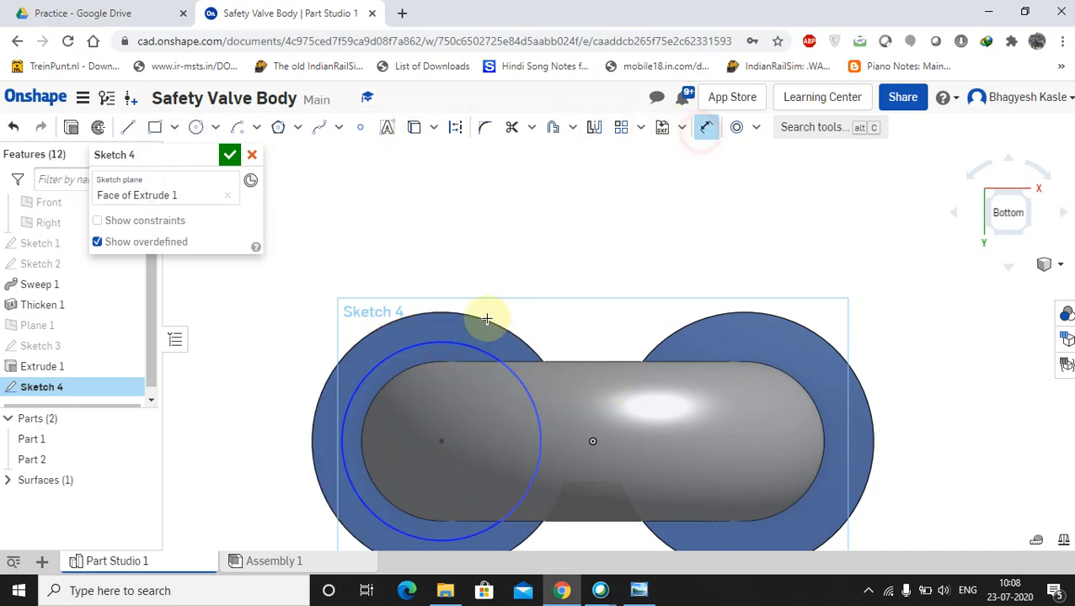
{"action": "left_click", "coordinate": [464, 347]}
{"action": "left_click", "coordinate": [543, 235]}
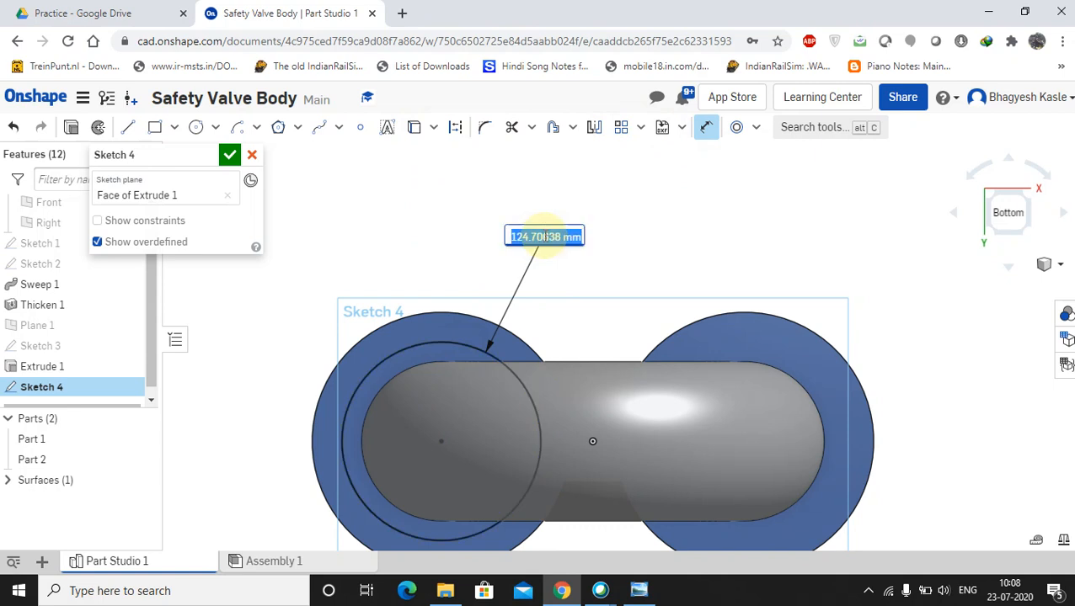
{"action": "type", "text": "112"}
{"action": "key", "text": "Return"}
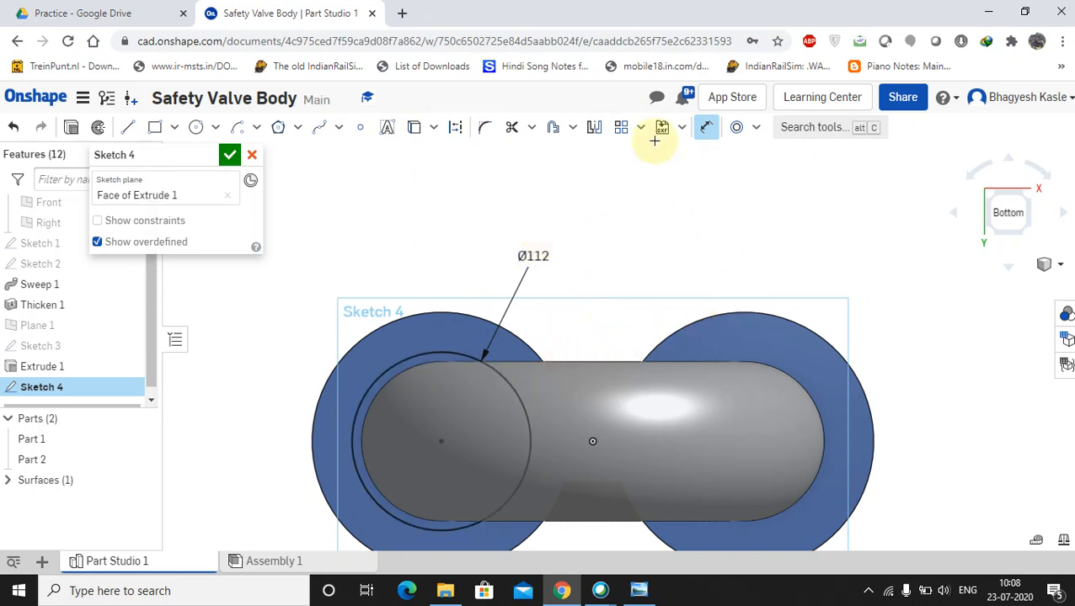
{"action": "left_click", "coordinate": [196, 127]}
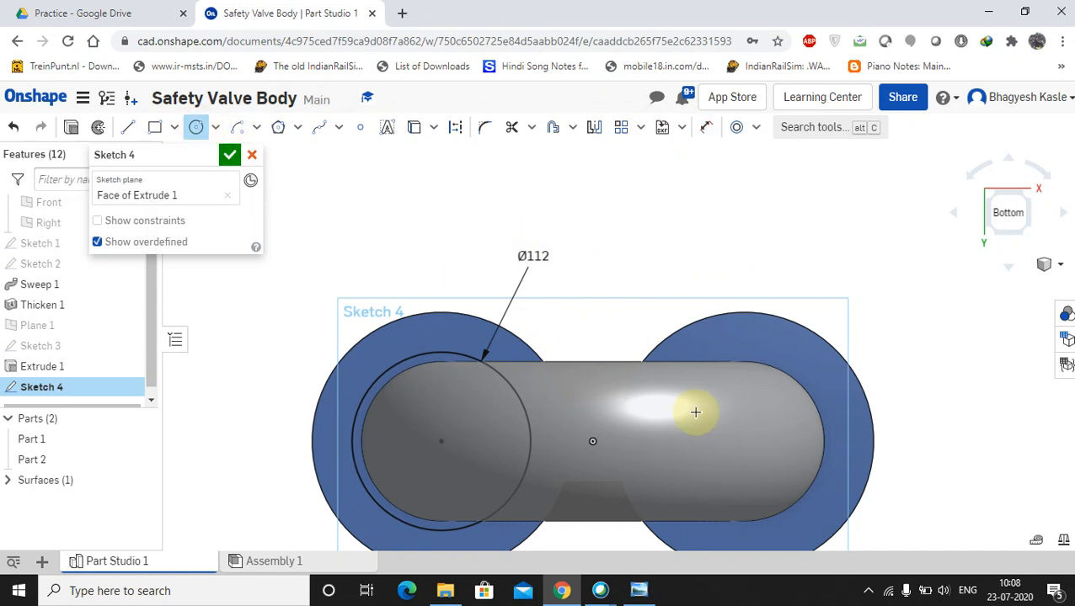
{"action": "left_click", "coordinate": [745, 444]}
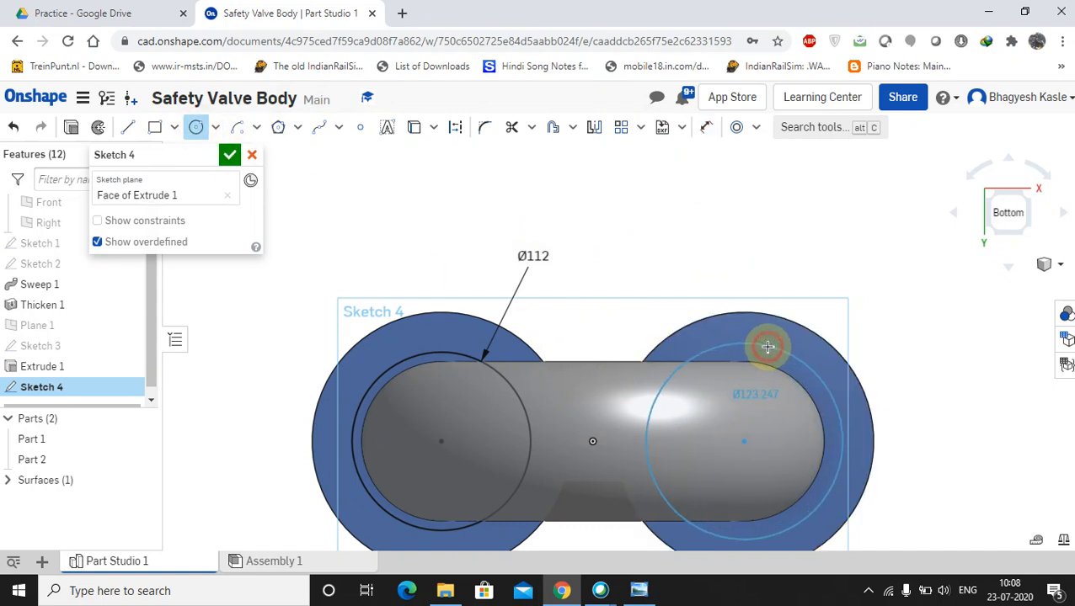
{"action": "left_click", "coordinate": [768, 347]}
{"action": "right_click", "coordinate": [770, 350]}
{"action": "left_click", "coordinate": [773, 354]}
{"action": "left_click", "coordinate": [768, 349]}
{"action": "key", "text": "Delete"}
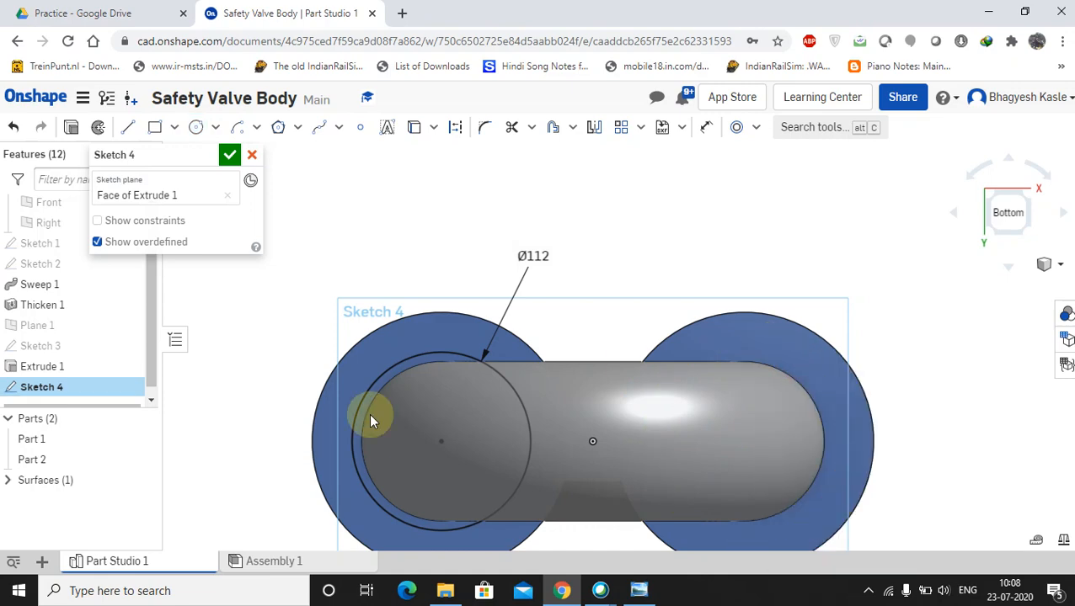
- Mirror the 112 mm circle across the Right plane onto the other flange
{"action": "left_click", "coordinate": [594, 130]}
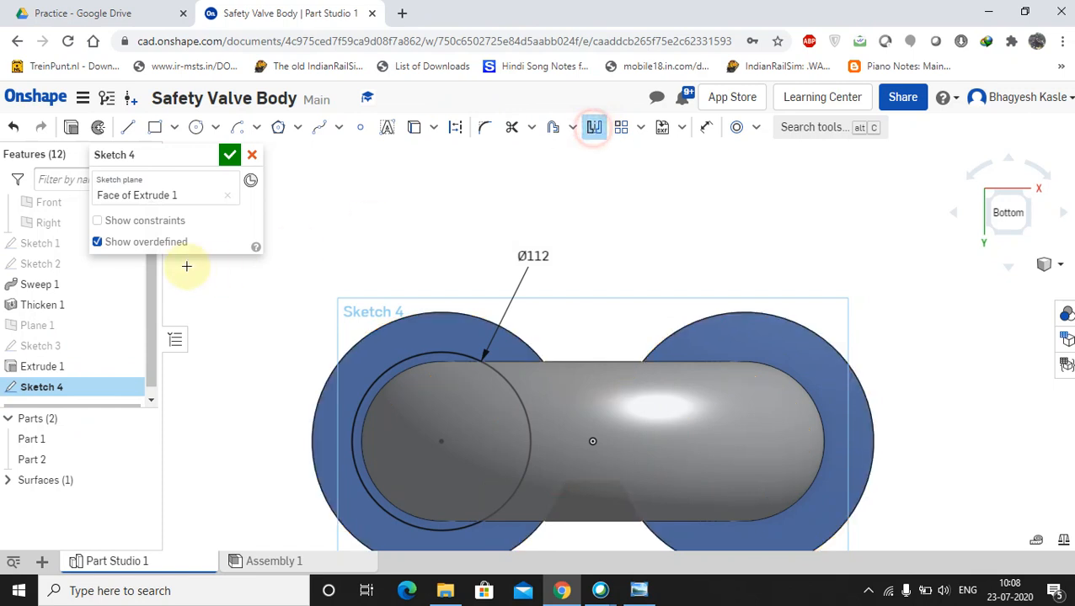
{"action": "left_click", "coordinate": [39, 226]}
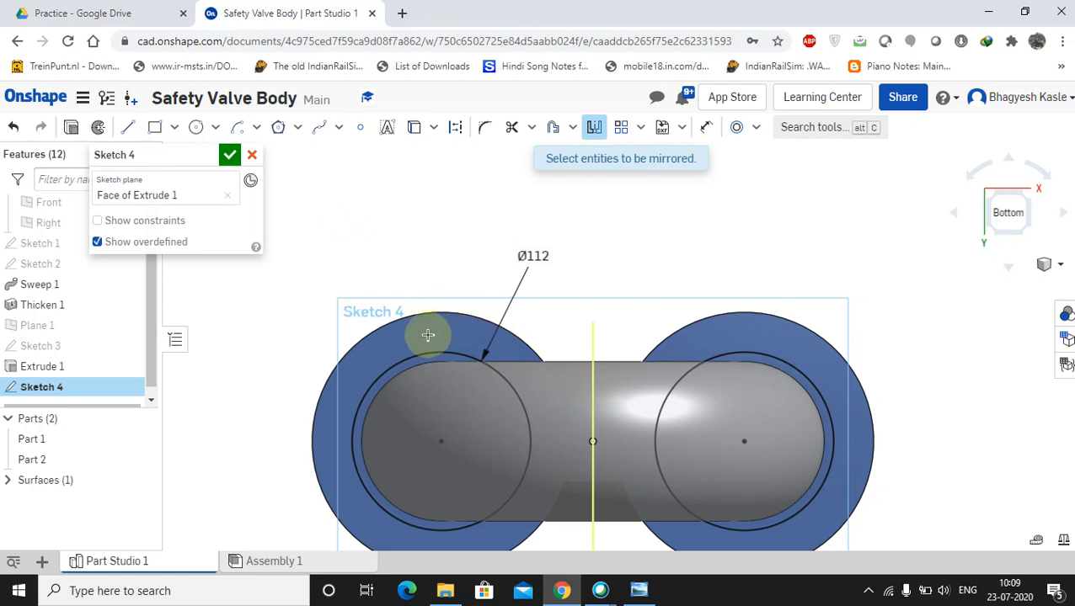
- Draw a circle concentric inside the dimensioned 112 mm circle and set its diameter to 70 mm, checking the bore size in the reference drawing
{"action": "left_click", "coordinate": [194, 128]}
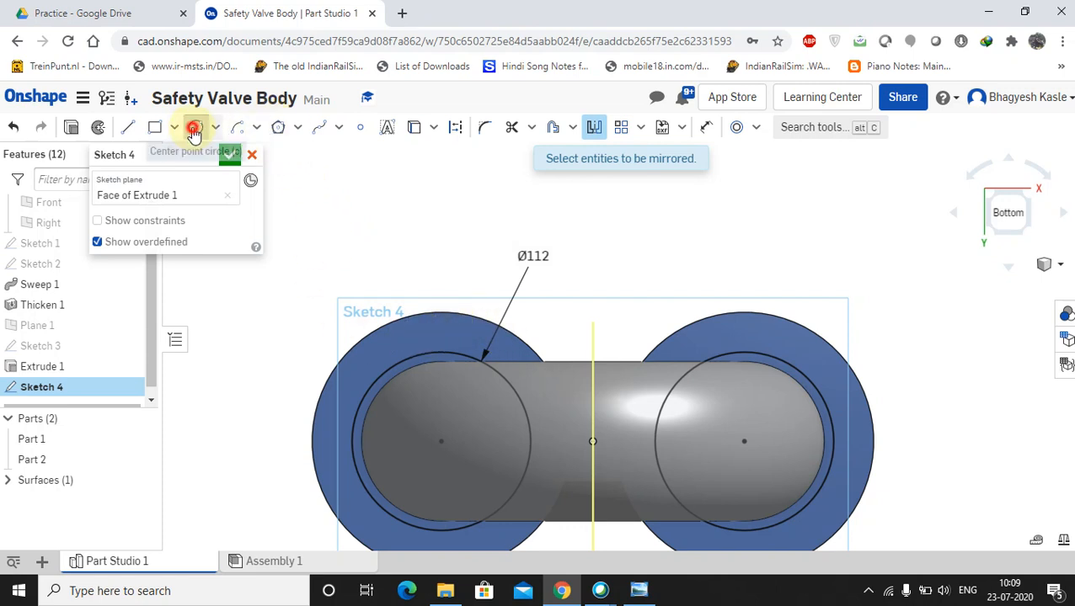
{"action": "left_click", "coordinate": [441, 441]}
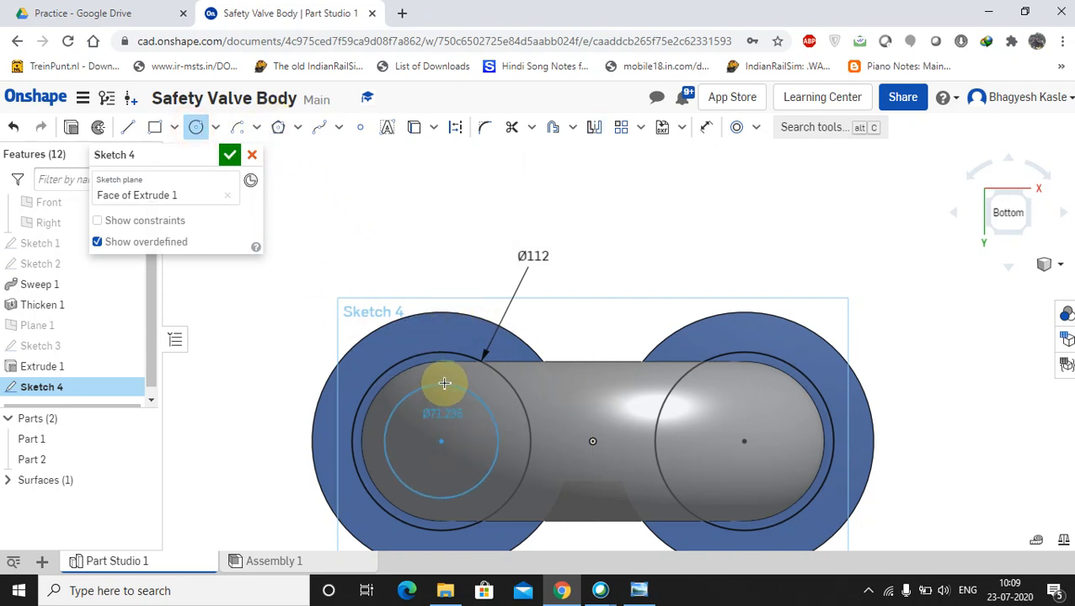
{"action": "left_click", "coordinate": [443, 382]}
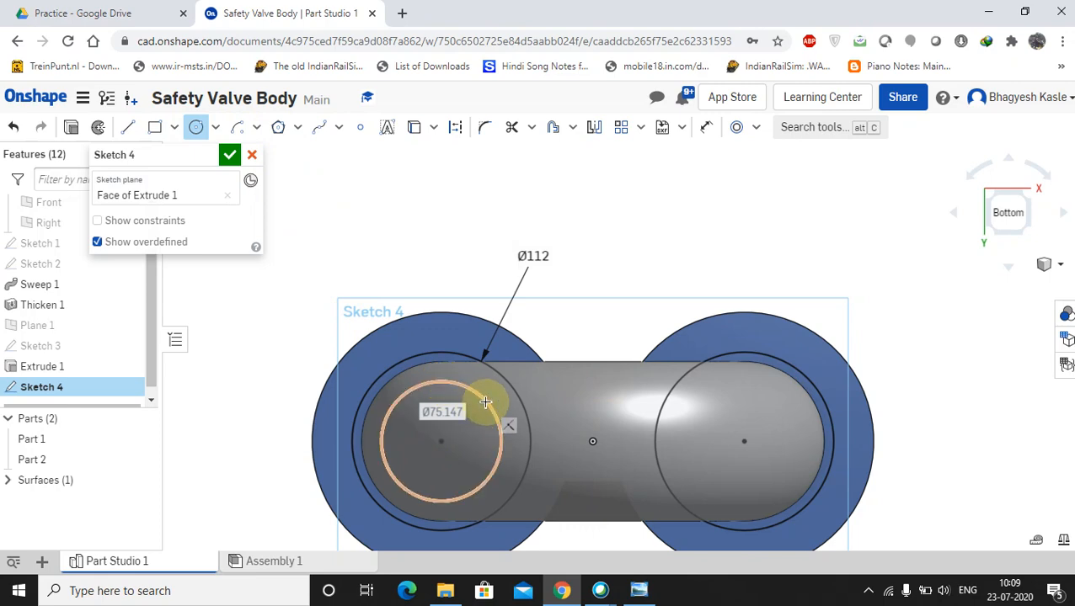
{"action": "left_click", "coordinate": [639, 591]}
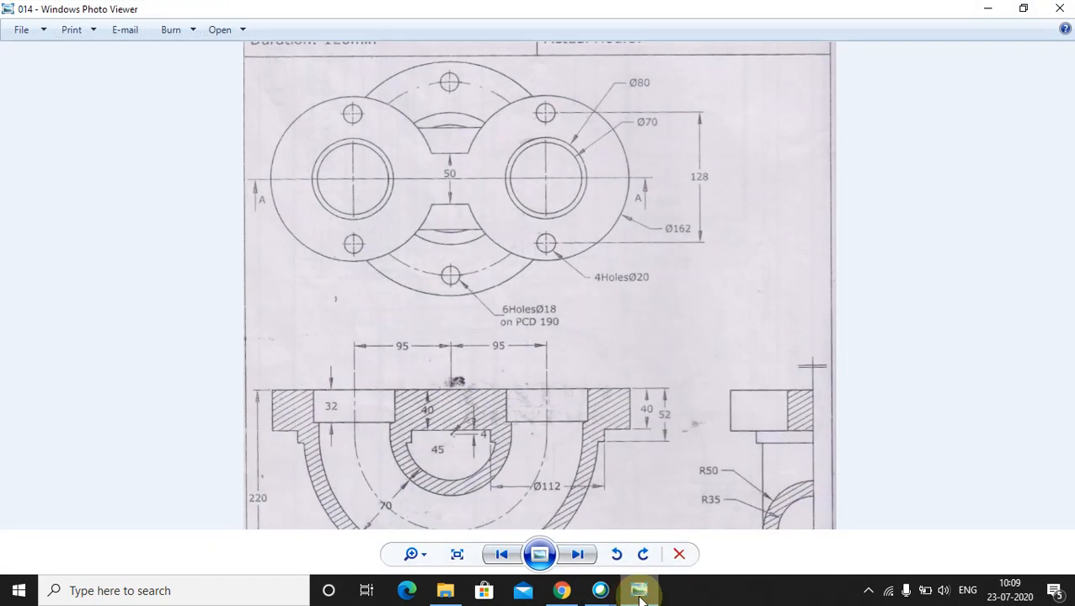
{"action": "left_click", "coordinate": [640, 594]}
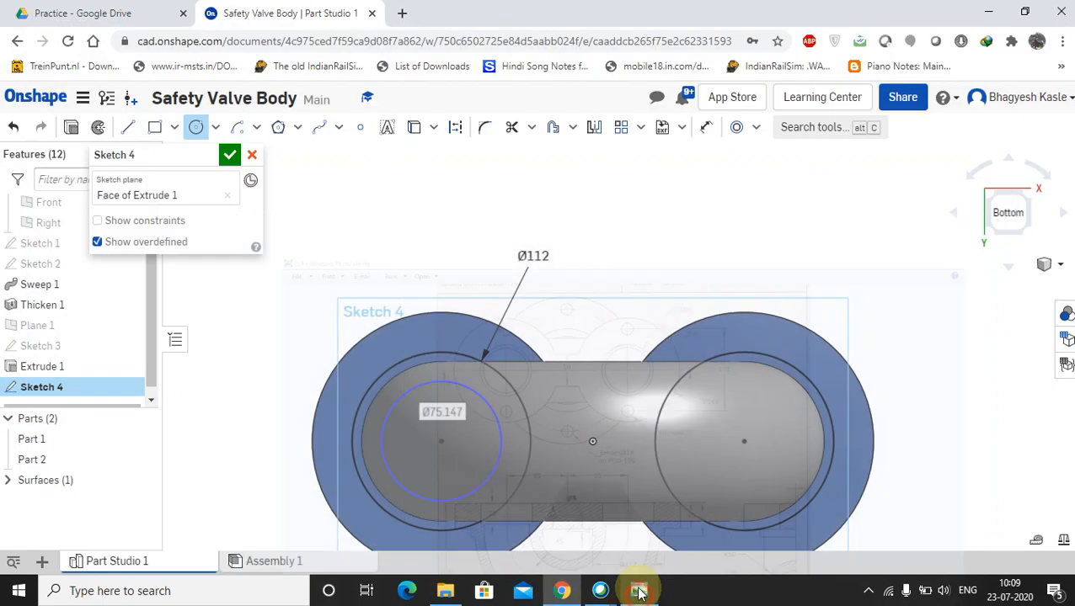
{"action": "left_click", "coordinate": [704, 127]}
{"action": "left_click", "coordinate": [445, 381]}
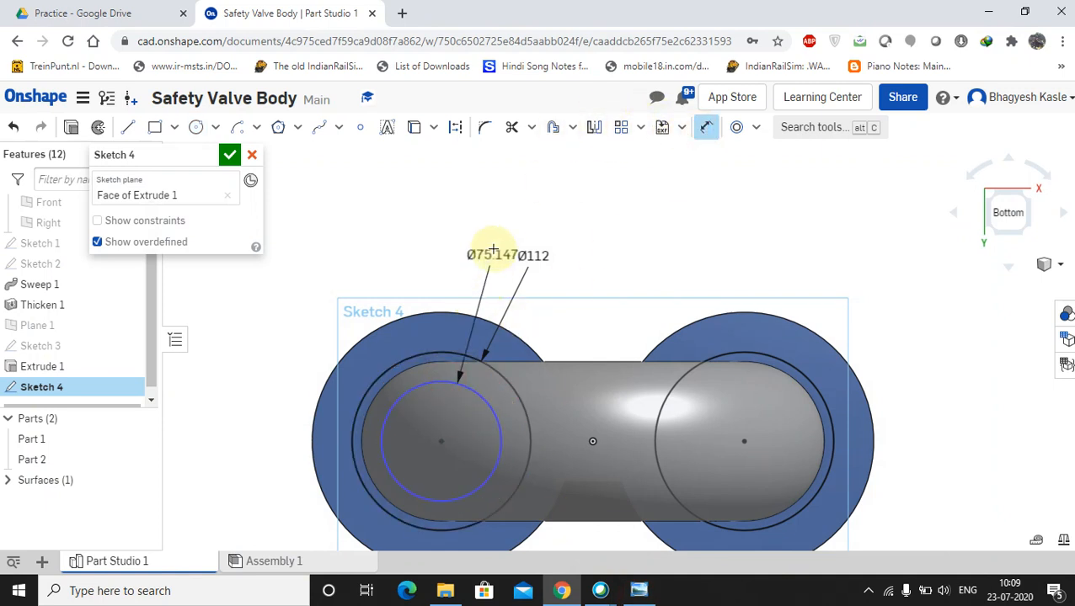
{"action": "left_click", "coordinate": [489, 227]}
{"action": "type", "text": "7"}
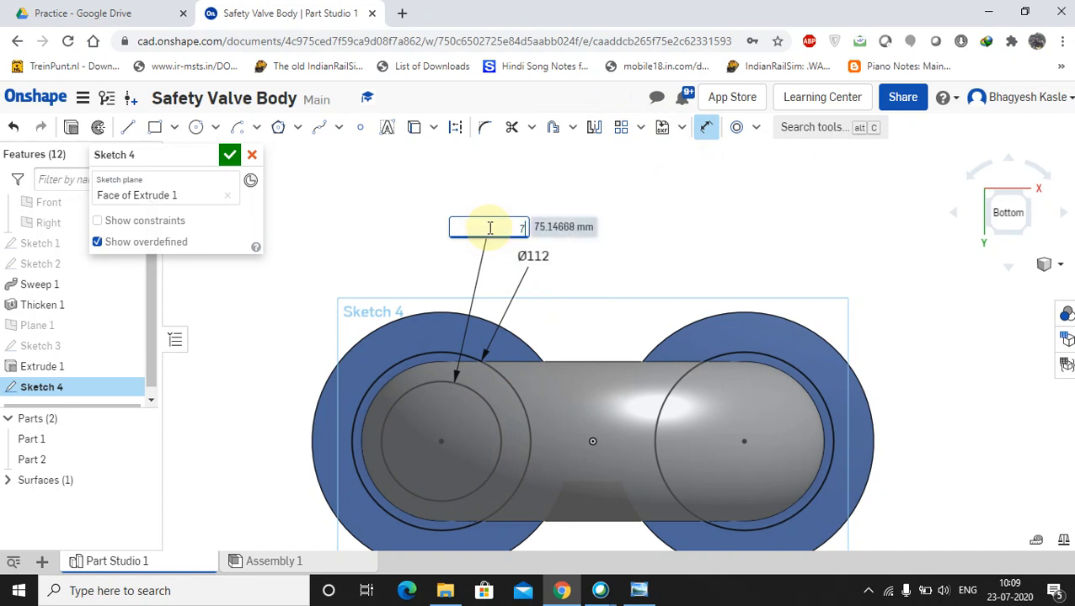
{"action": "type", "text": "0"}
{"action": "key", "text": "Return"}
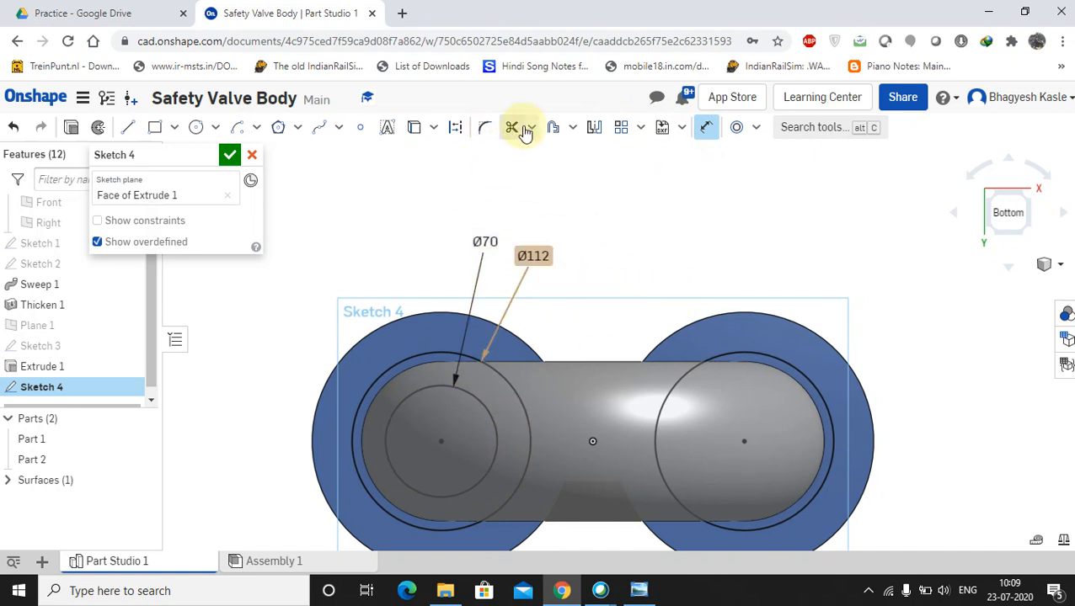
- Mirror the 70 mm bore circle across the Right plane onto the other pipe end
{"action": "left_click", "coordinate": [594, 127]}
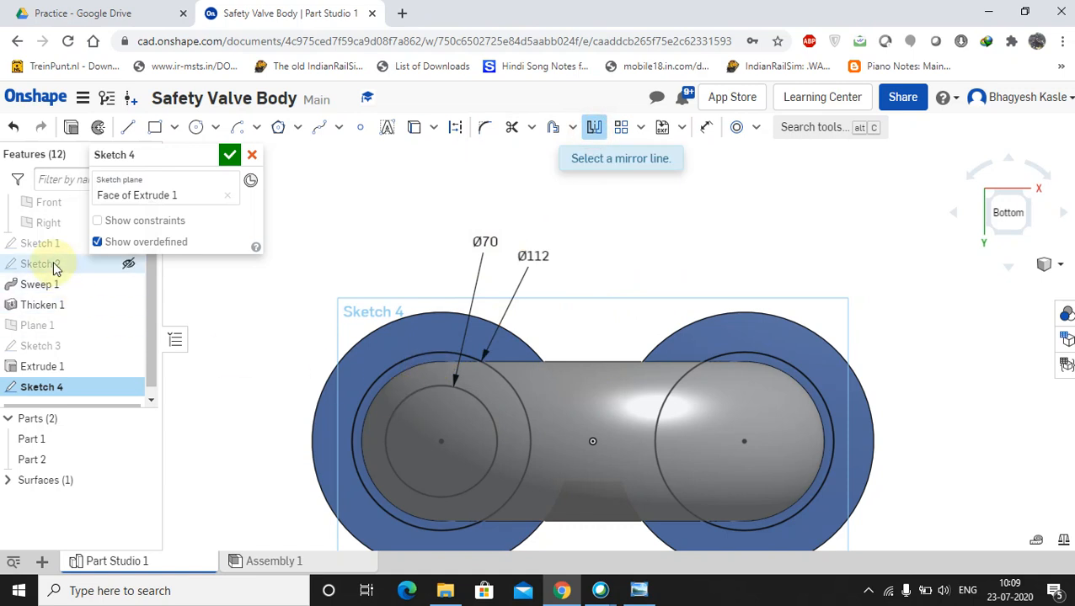
{"action": "left_click", "coordinate": [40, 229]}
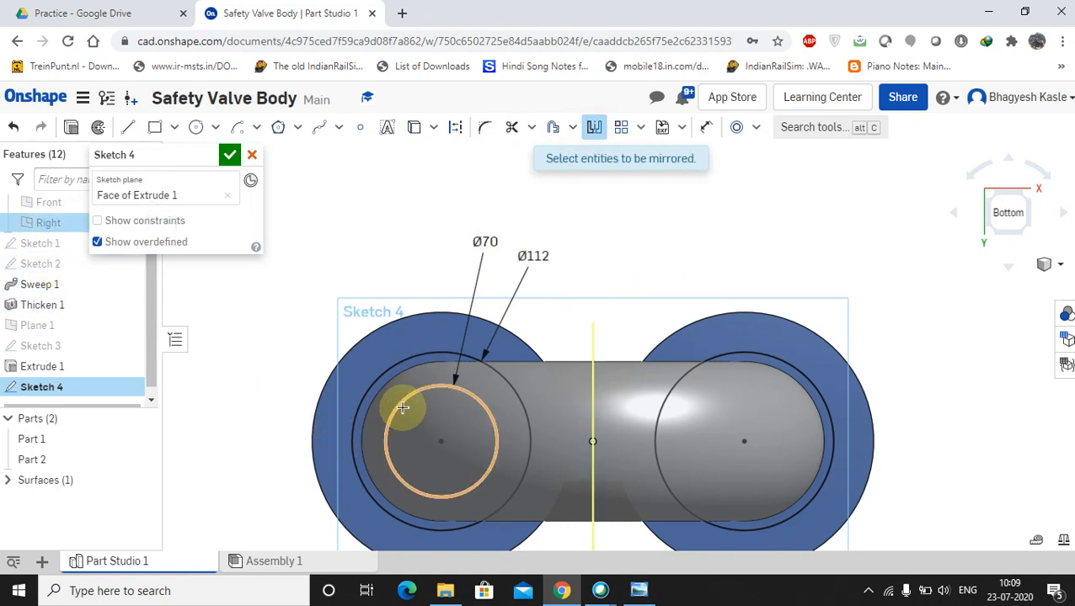
{"action": "left_click", "coordinate": [402, 406]}
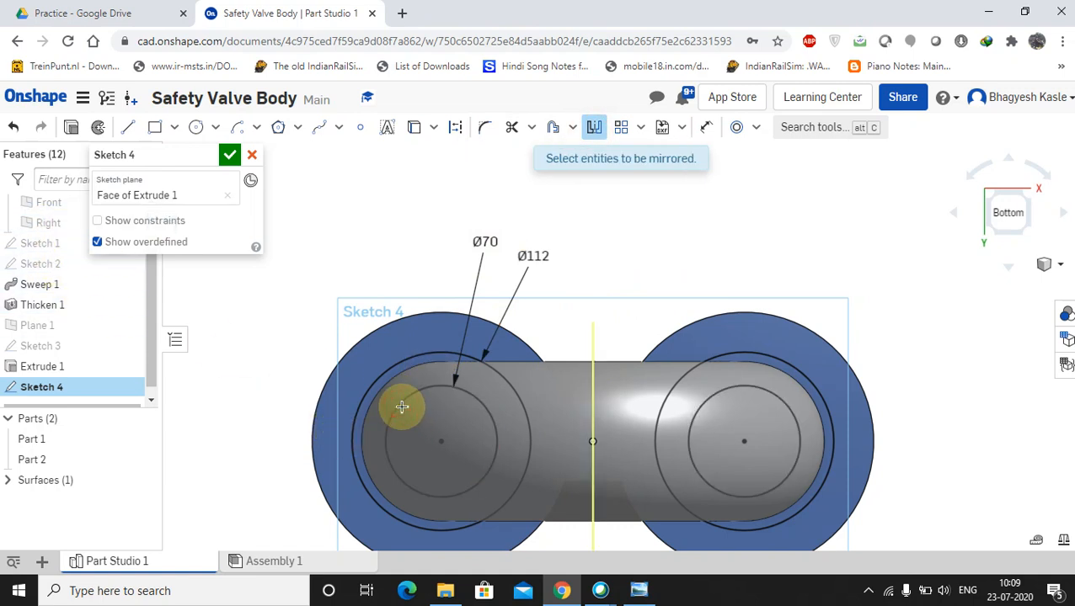
- Extrude the ring regions of Sketch 4 12 mm downward from the flange's underside as new solid bodies
{"action": "left_click", "coordinate": [230, 156]}
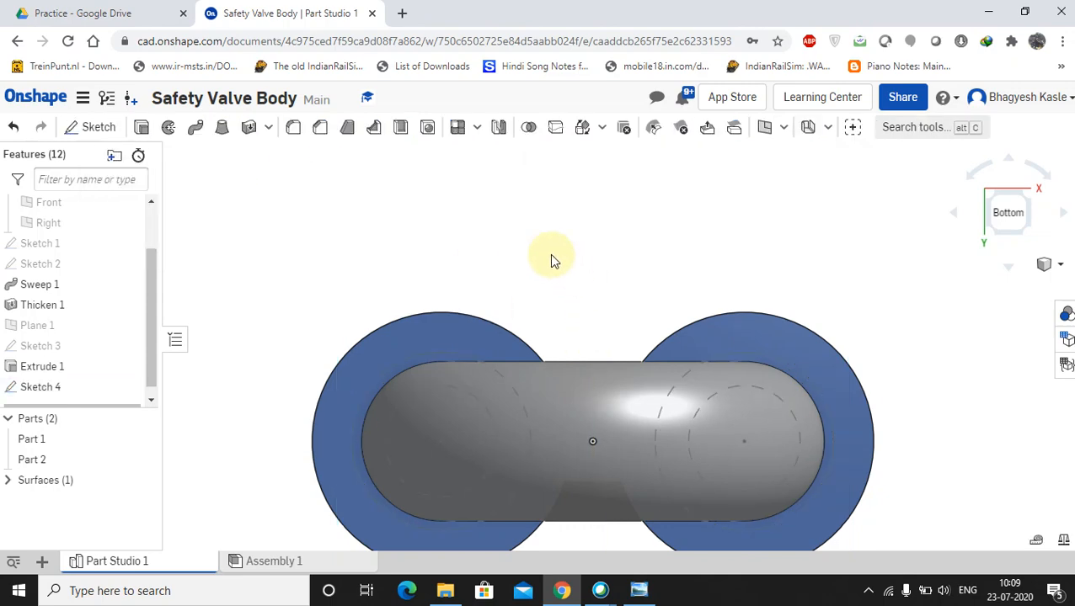
{"action": "right_click", "coordinate": [57, 393]}
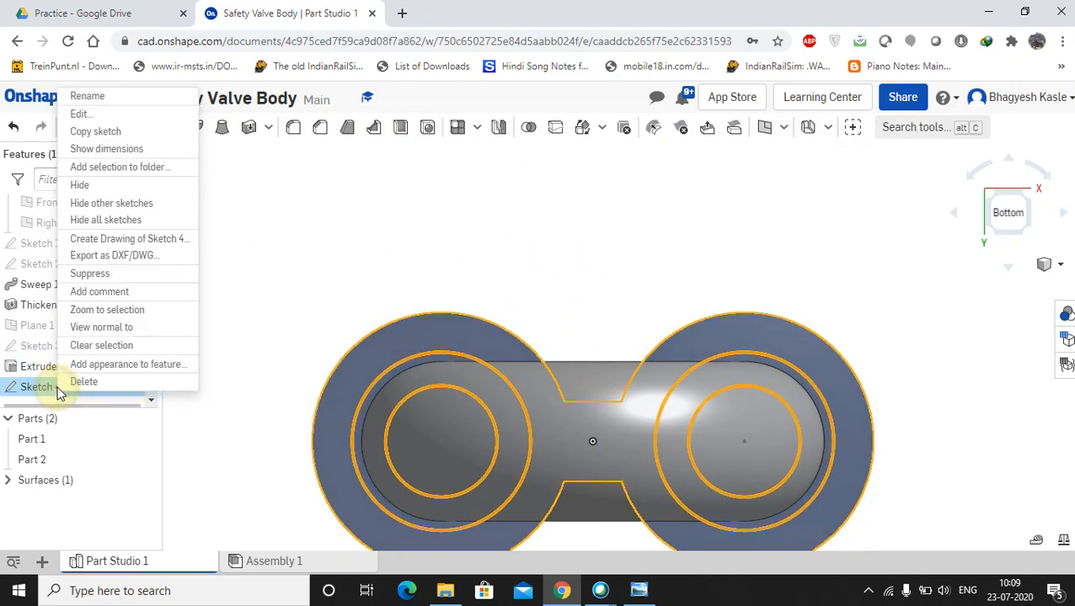
{"action": "left_click", "coordinate": [79, 115]}
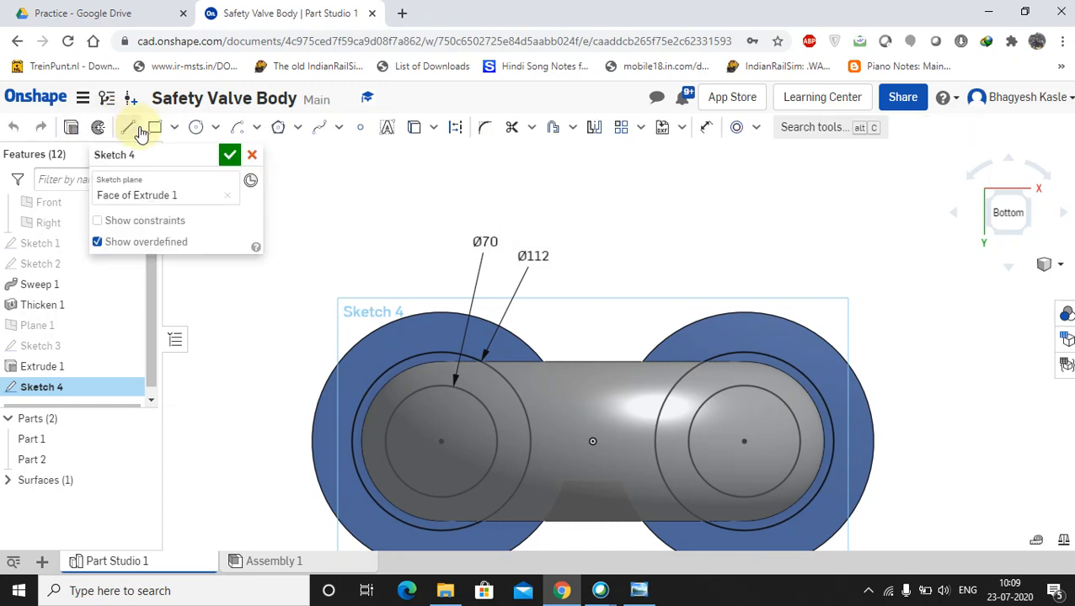
{"action": "left_click", "coordinate": [72, 127]}
{"action": "middle_click_drag", "start_coordinate": [550, 233], "coordinate": [554, 159]}
{"action": "right_click_drag", "start_coordinate": [638, 237], "coordinate": [643, 298]}
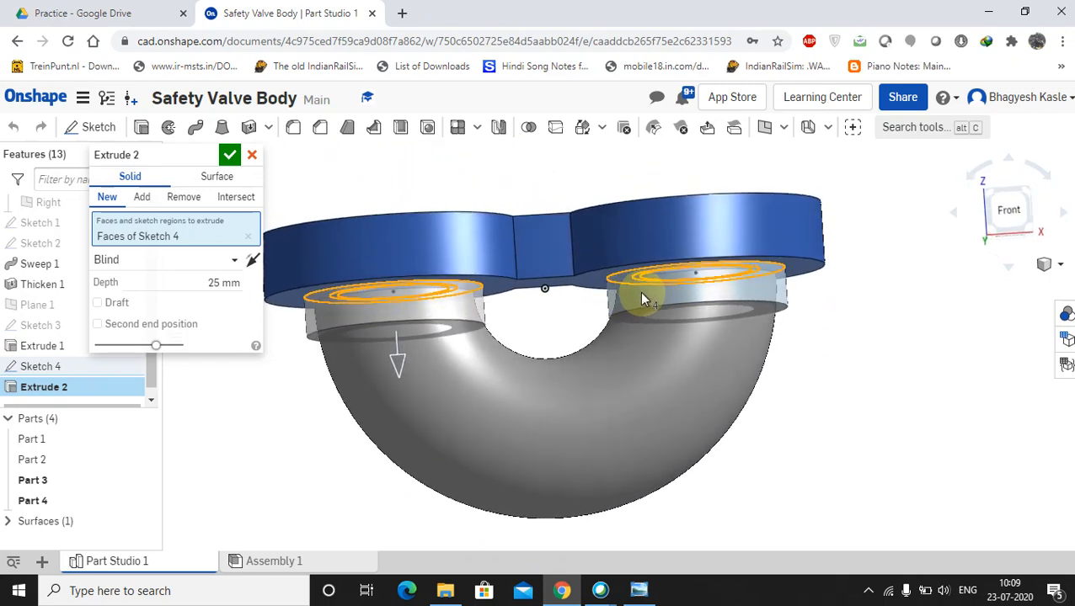
{"action": "left_click", "coordinate": [209, 283]}
{"action": "type", "text": "12"}
{"action": "key", "text": "Return"}
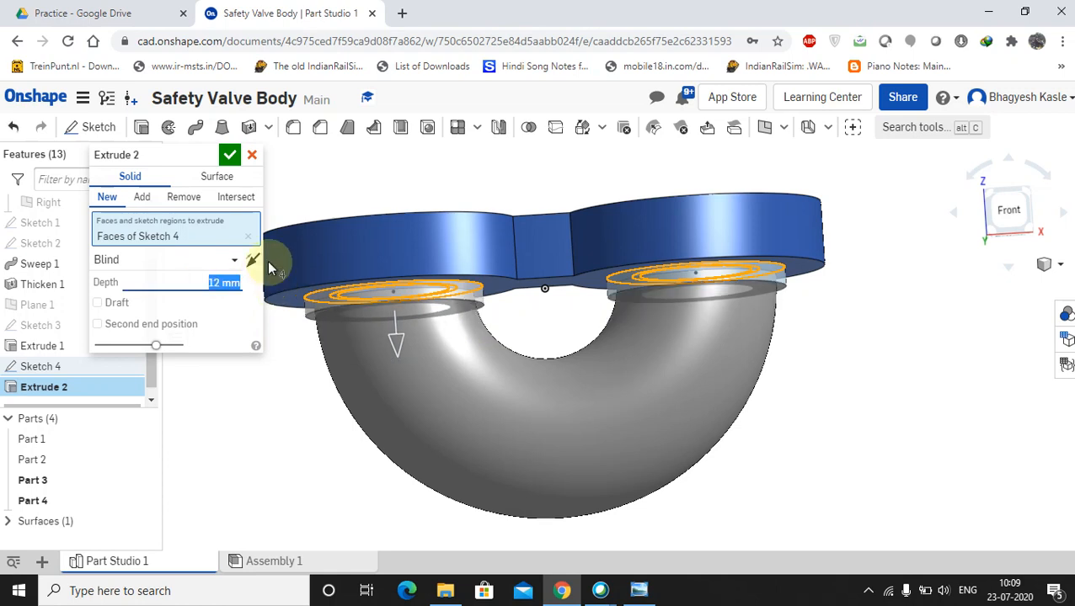
{"action": "left_click", "coordinate": [229, 154]}
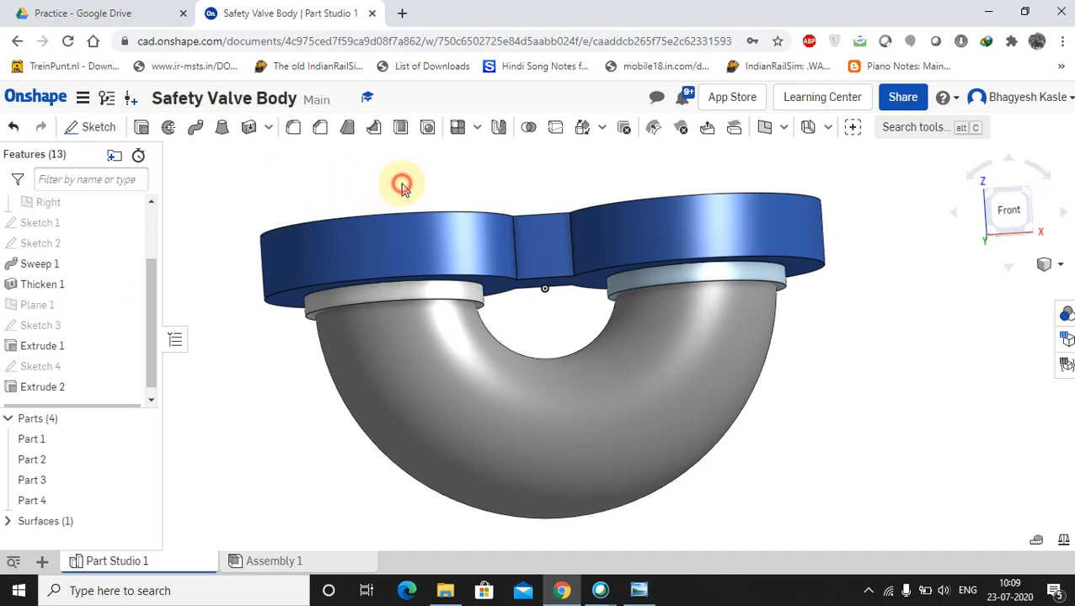
- Unite the flange, both collars and the U-shaped tube into one part with a Boolean union
{"action": "middle_click_drag", "start_coordinate": [343, 281], "coordinate": [364, 252]}
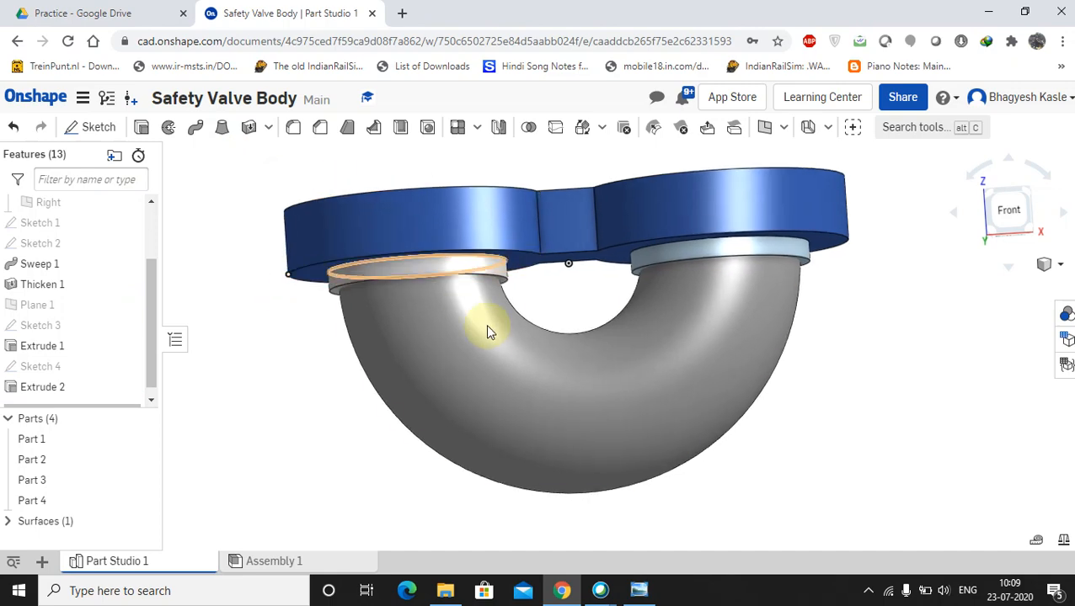
{"action": "middle_click_drag", "start_coordinate": [497, 322], "coordinate": [484, 380]}
{"action": "right_click_drag", "start_coordinate": [552, 193], "coordinate": [501, 405]}
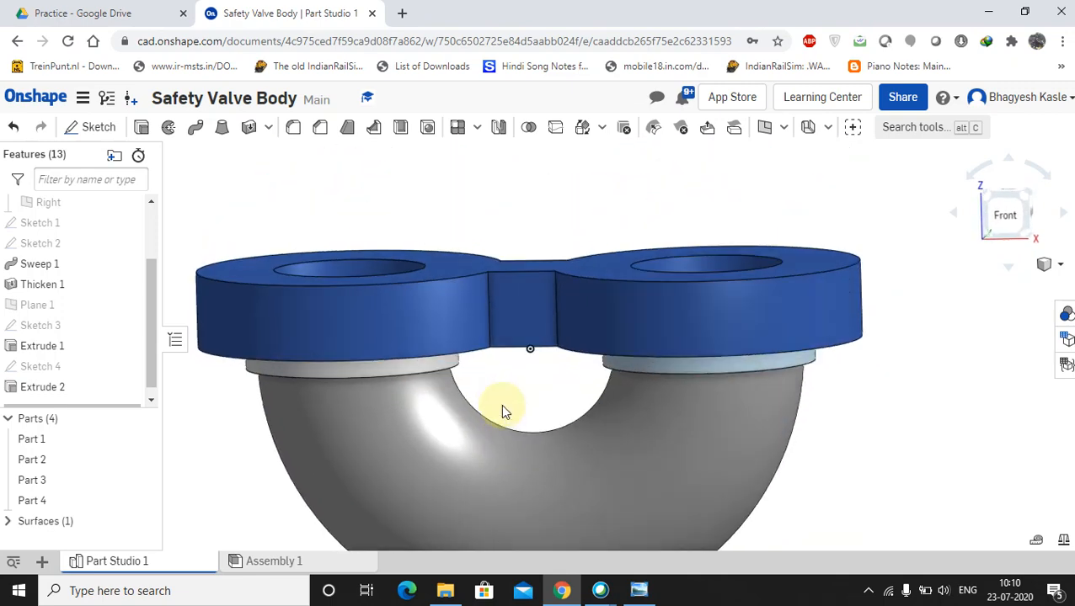
{"action": "scroll", "coordinate": [552, 403], "scroll_direction": "down", "scroll_amount": 2}
{"action": "middle_click_drag", "start_coordinate": [419, 484], "coordinate": [475, 424]}
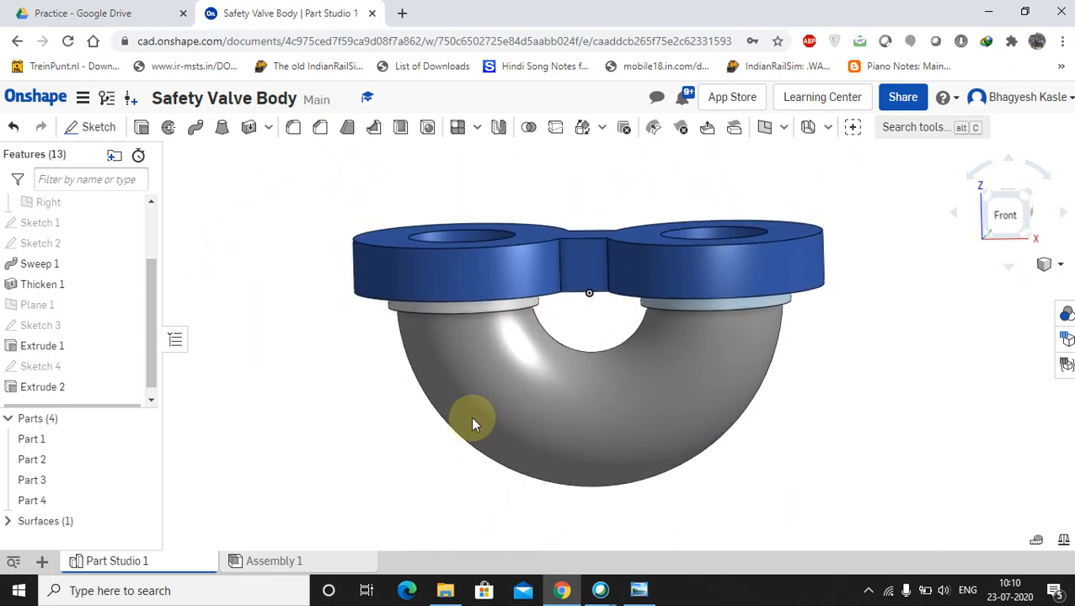
{"action": "left_click", "coordinate": [529, 130]}
{"action": "left_click", "coordinate": [465, 311]}
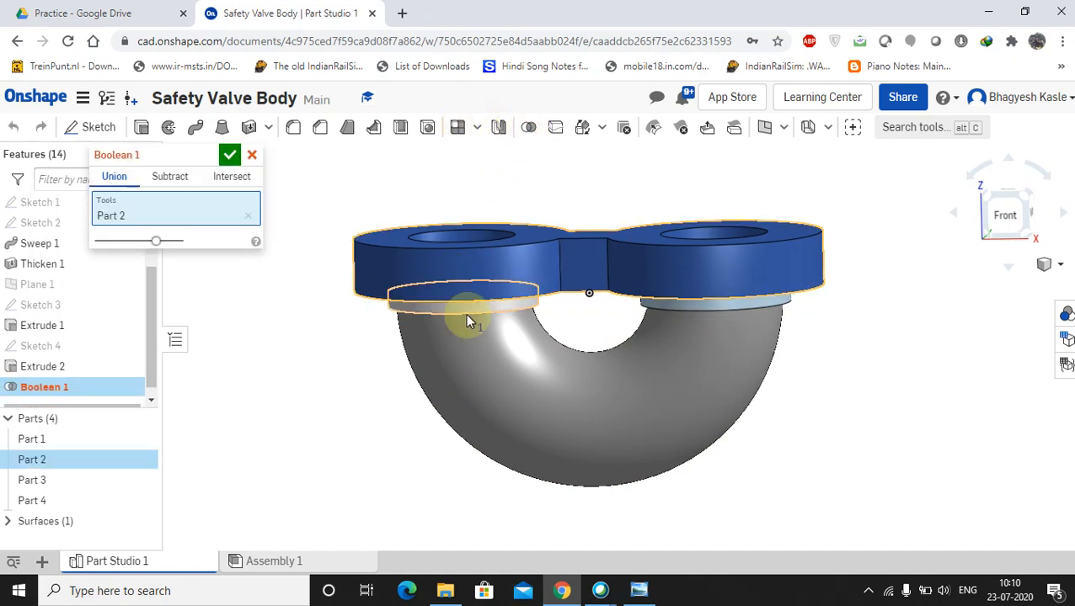
{"action": "left_click", "coordinate": [478, 357]}
{"action": "left_click", "coordinate": [478, 357]}
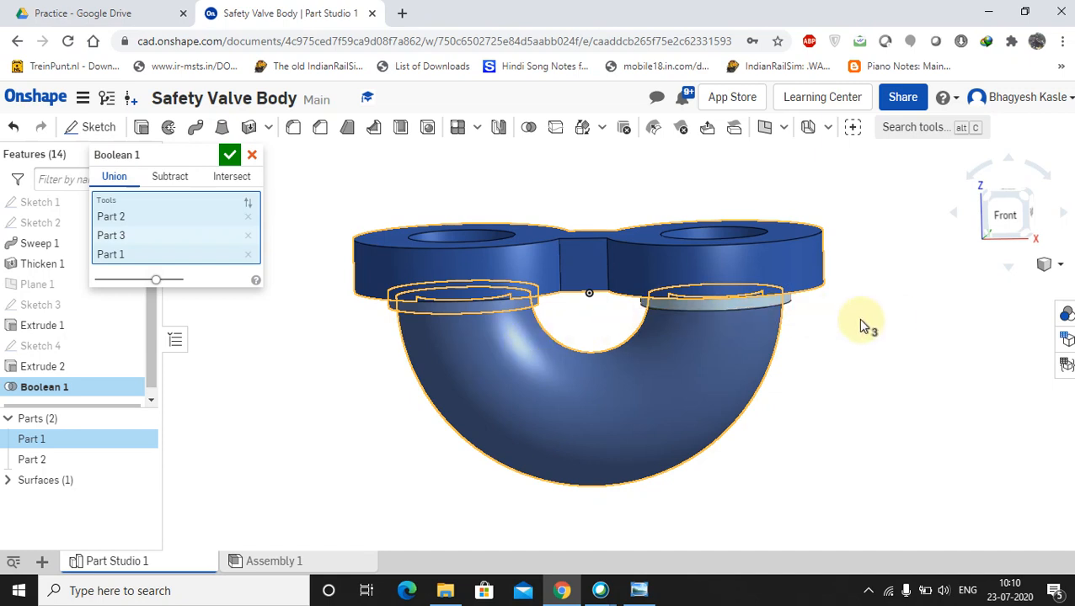
{"action": "left_click", "coordinate": [723, 308]}
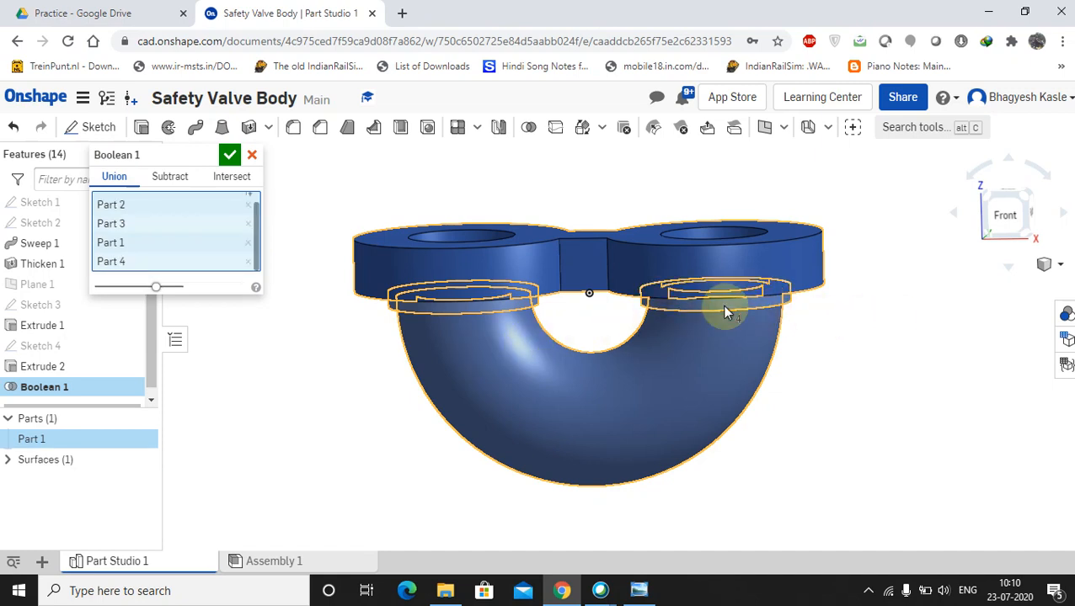
{"action": "left_click", "coordinate": [227, 156]}
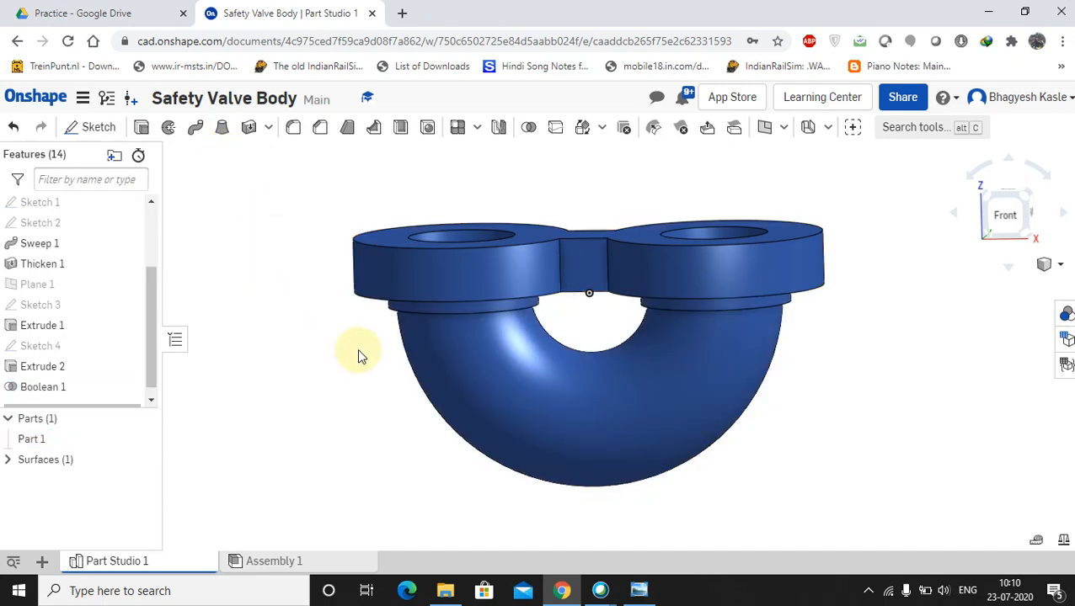
- Start a new sketch on the Right plane and view it face-on
{"action": "mouse_move", "coordinate": [514, 341]}
{"action": "right_mouse_down"}
{"action": "mouse_move", "coordinate": [482, 408]}
{"action": "mouse_move", "coordinate": [534, 421]}
{"action": "mouse_move", "coordinate": [509, 414]}
{"action": "mouse_move", "coordinate": [485, 349]}
{"action": "mouse_move", "coordinate": [523, 283]}
{"action": "mouse_move", "coordinate": [525, 353]}
{"action": "mouse_move", "coordinate": [568, 349]}
{"action": "mouse_move", "coordinate": [513, 342]}
{"action": "mouse_move", "coordinate": [513, 297]}
{"action": "mouse_move", "coordinate": [507, 319]}
{"action": "mouse_move", "coordinate": [547, 308]}
{"action": "mouse_move", "coordinate": [506, 354]}
{"action": "right_mouse_up"}
{"action": "scroll", "coordinate": [46, 253], "scroll_direction": "up", "scroll_amount": 3}
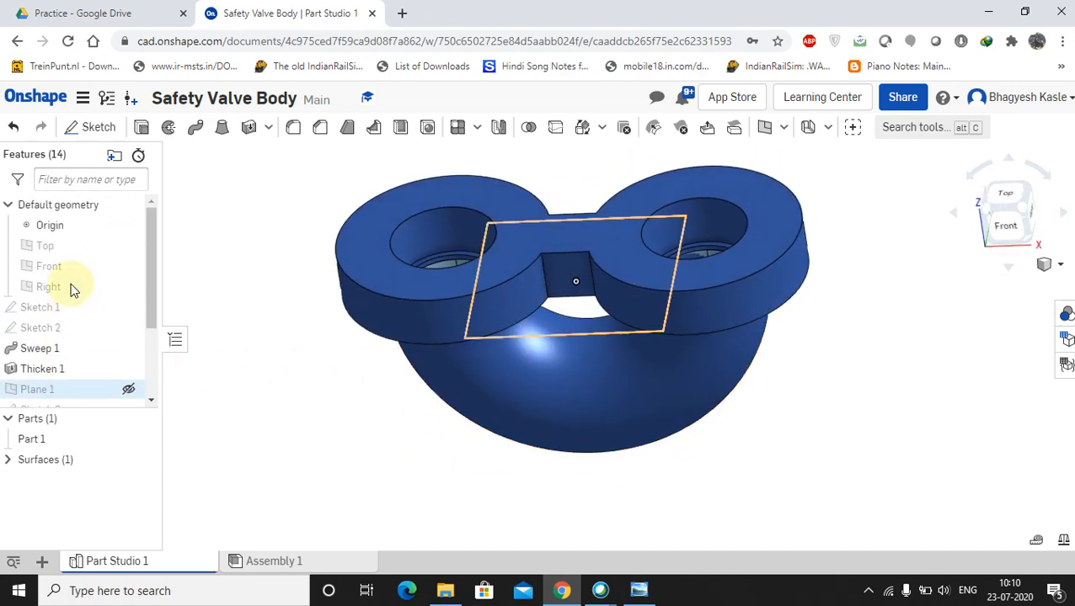
{"action": "left_click", "coordinate": [56, 285]}
{"action": "right_click", "coordinate": [51, 289]}
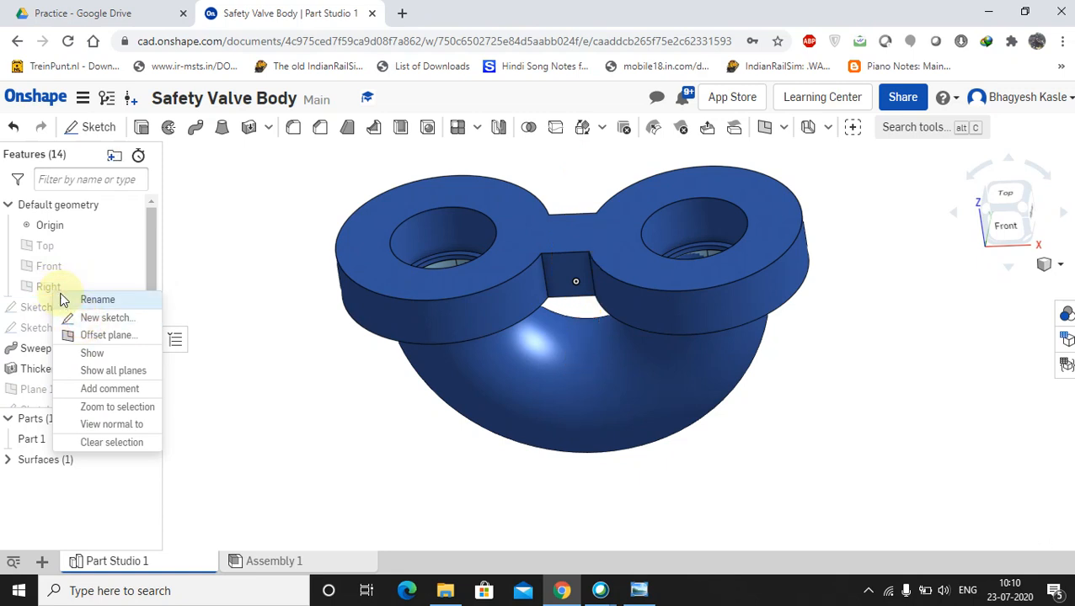
{"action": "left_click", "coordinate": [93, 318]}
{"action": "right_click", "coordinate": [47, 293]}
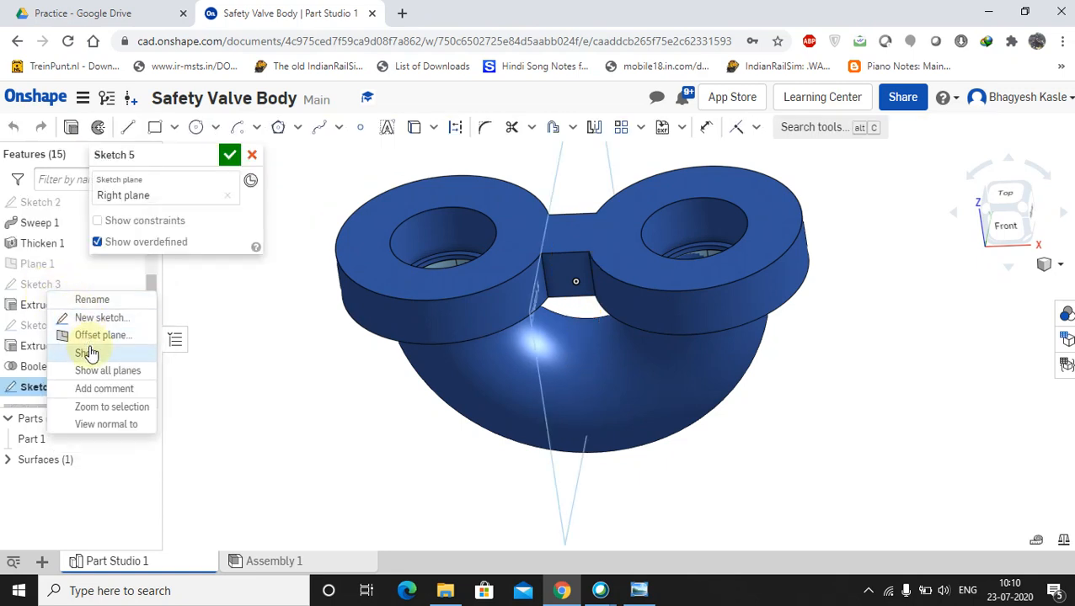
{"action": "left_click", "coordinate": [105, 423]}
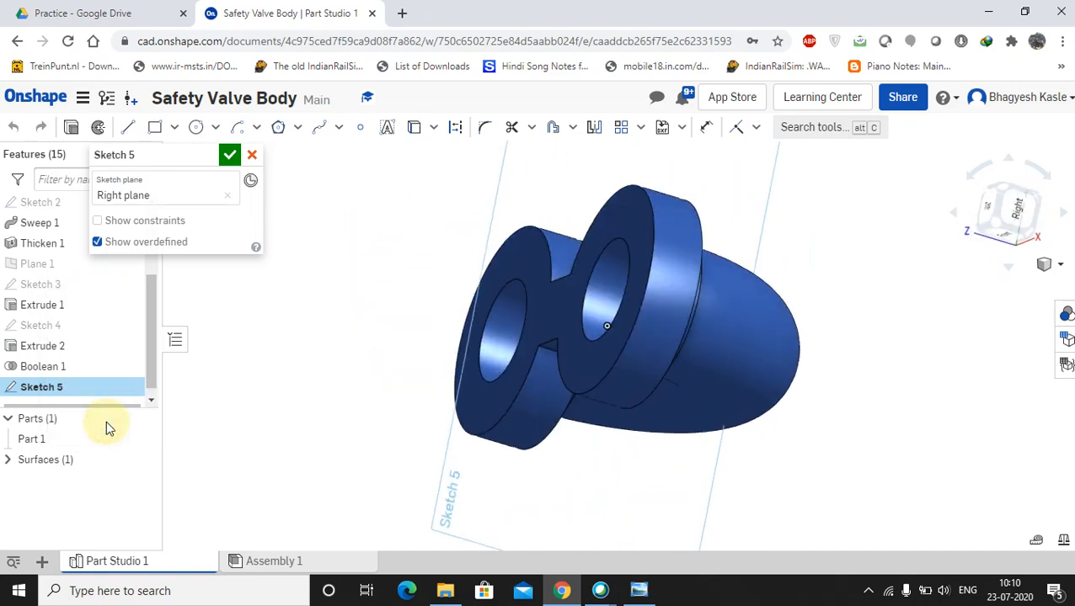
{"action": "middle_click_drag", "start_coordinate": [626, 377], "coordinate": [487, 367]}
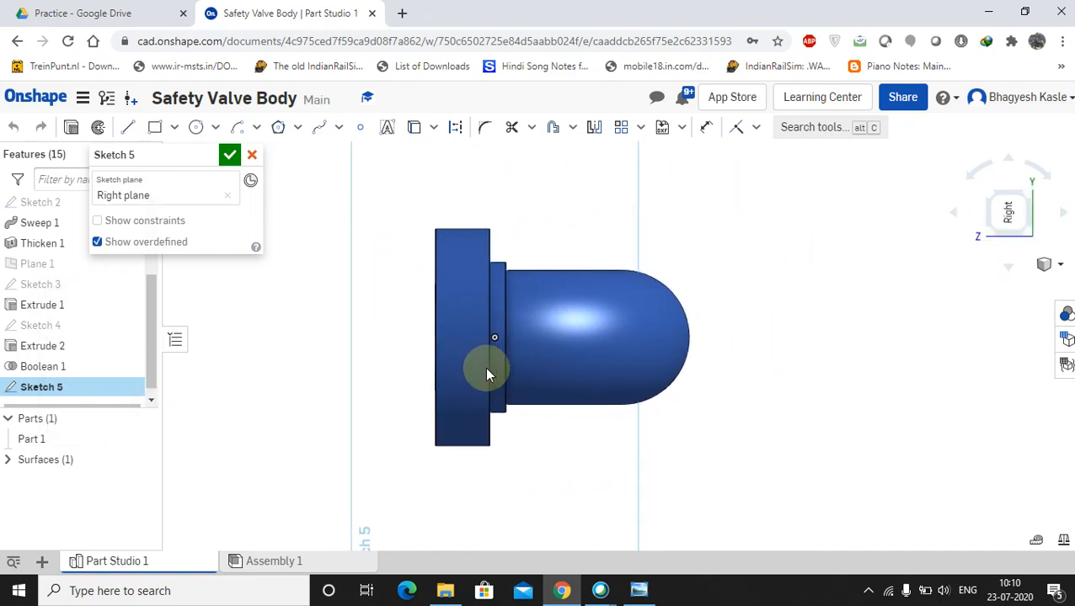
- Rotate the Right view until the flange is uppermost, and display the model with hidden edges visible
{"action": "left_click", "coordinate": [1049, 177]}
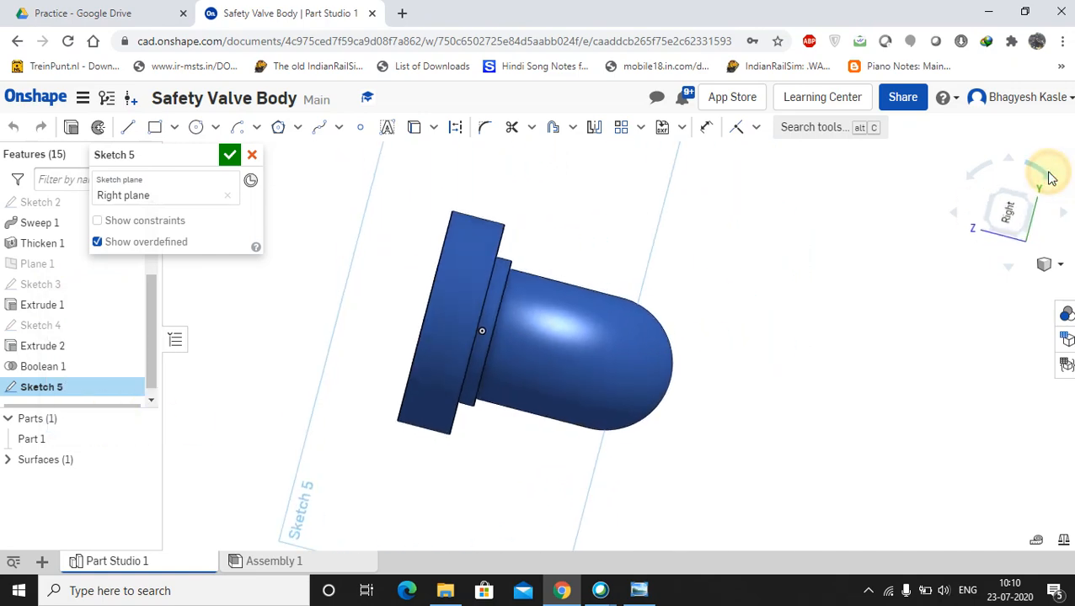
{"action": "left_click", "coordinate": [1050, 177]}
{"action": "left_click", "coordinate": [1050, 177]}
{"action": "left_click", "coordinate": [1049, 177]}
{"action": "left_click", "coordinate": [1049, 177]}
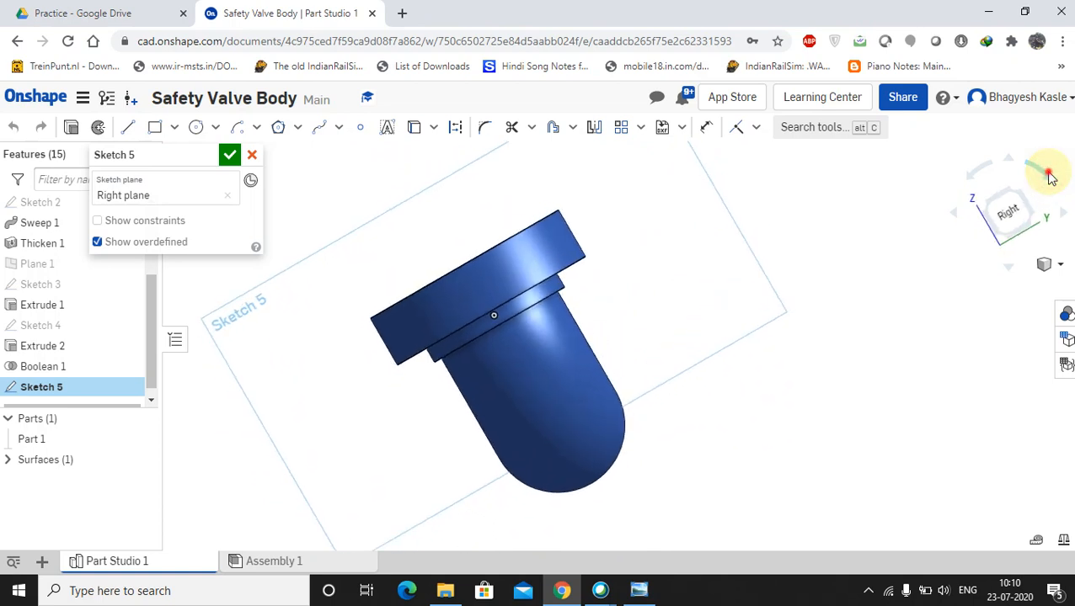
{"action": "left_click", "coordinate": [1049, 176]}
{"action": "left_click", "coordinate": [1050, 177]}
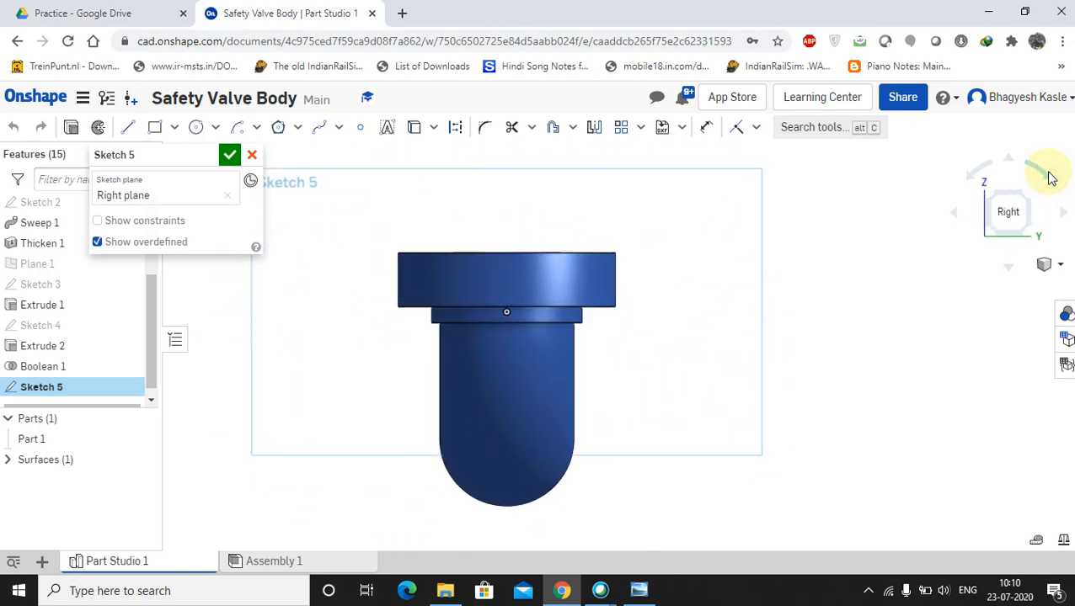
{"action": "mouse_move", "coordinate": [610, 432]}
{"action": "middle_mouse_down"}
{"action": "mouse_move", "coordinate": [632, 368]}
{"action": "mouse_move", "coordinate": [606, 304]}
{"action": "mouse_move", "coordinate": [631, 331]}
{"action": "mouse_move", "coordinate": [618, 318]}
{"action": "middle_mouse_up"}
{"action": "scroll", "coordinate": [634, 368], "scroll_direction": "down", "scroll_amount": 2}
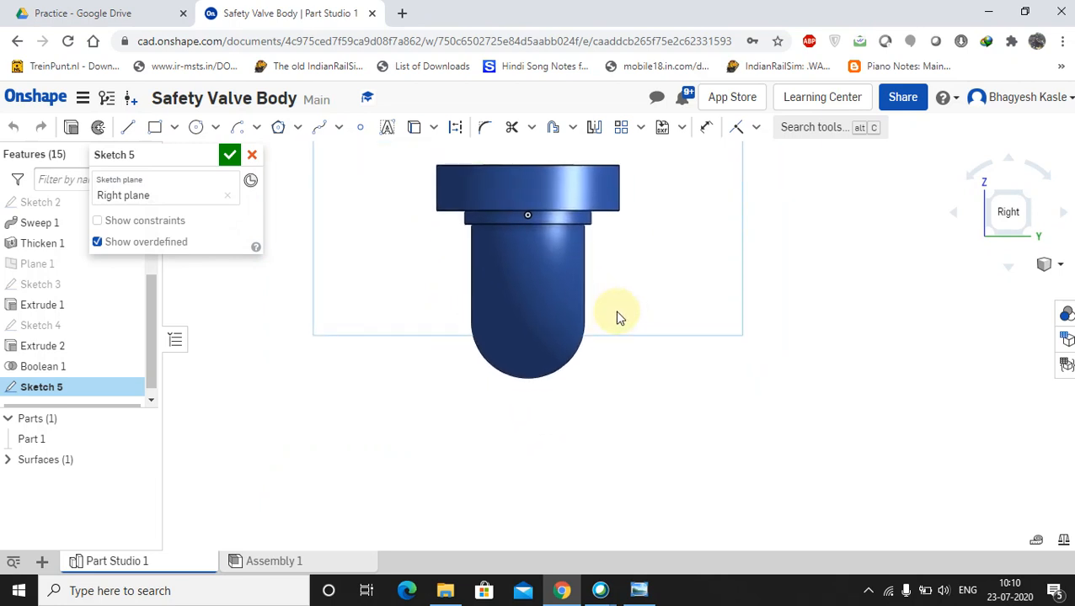
{"action": "left_click", "coordinate": [1061, 268]}
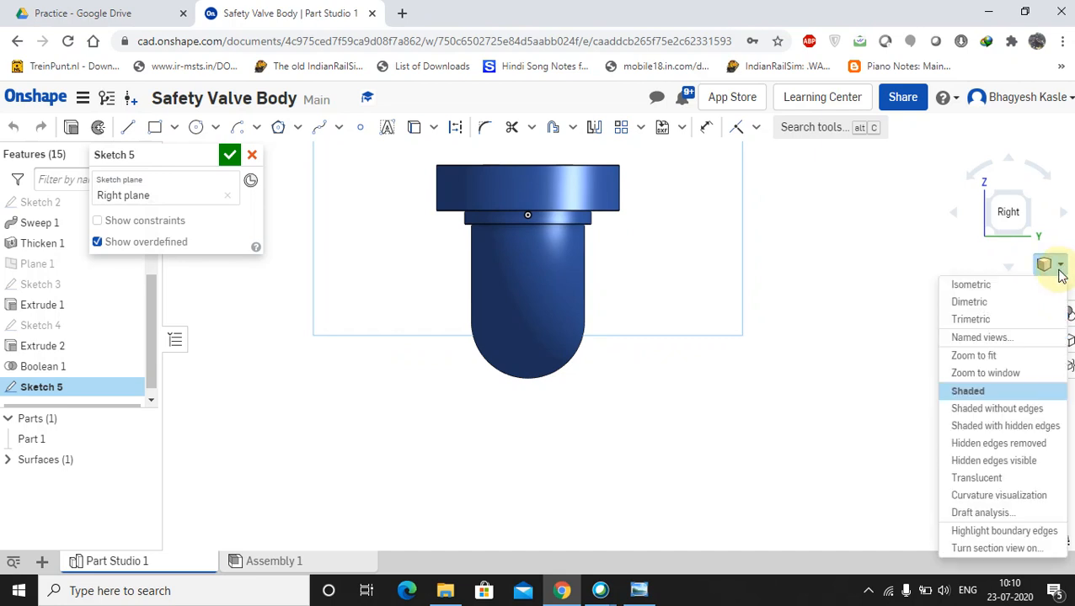
{"action": "left_click", "coordinate": [1002, 461]}
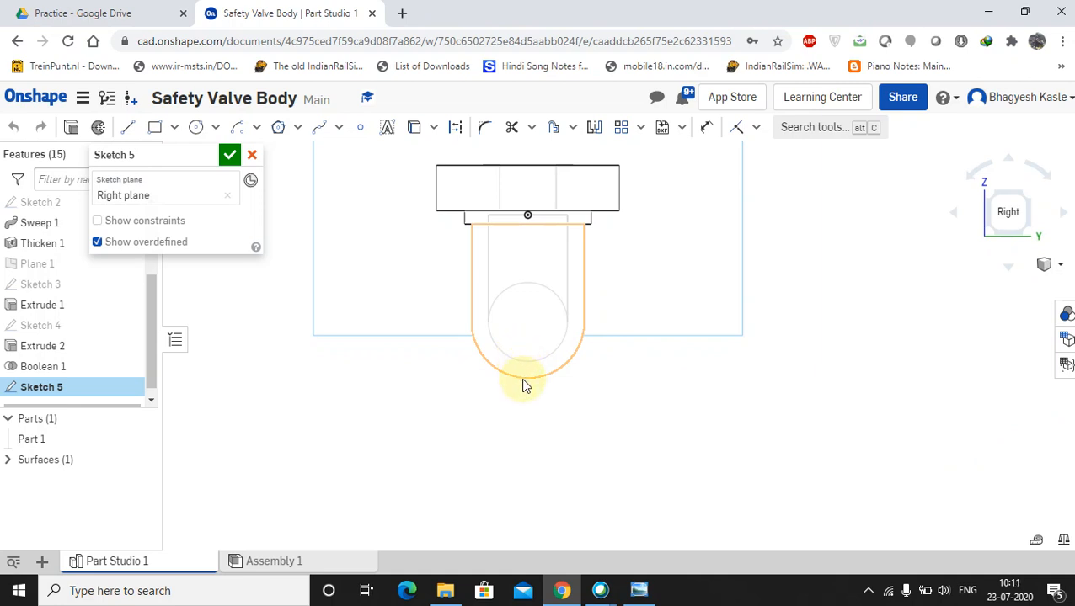
- Add the tube's outer circular section to the sketch by intersecting its outer face with the sketch plane
{"action": "left_click", "coordinate": [663, 284]}
{"action": "left_click", "coordinate": [521, 288]}
{"action": "left_click", "coordinate": [559, 377]}
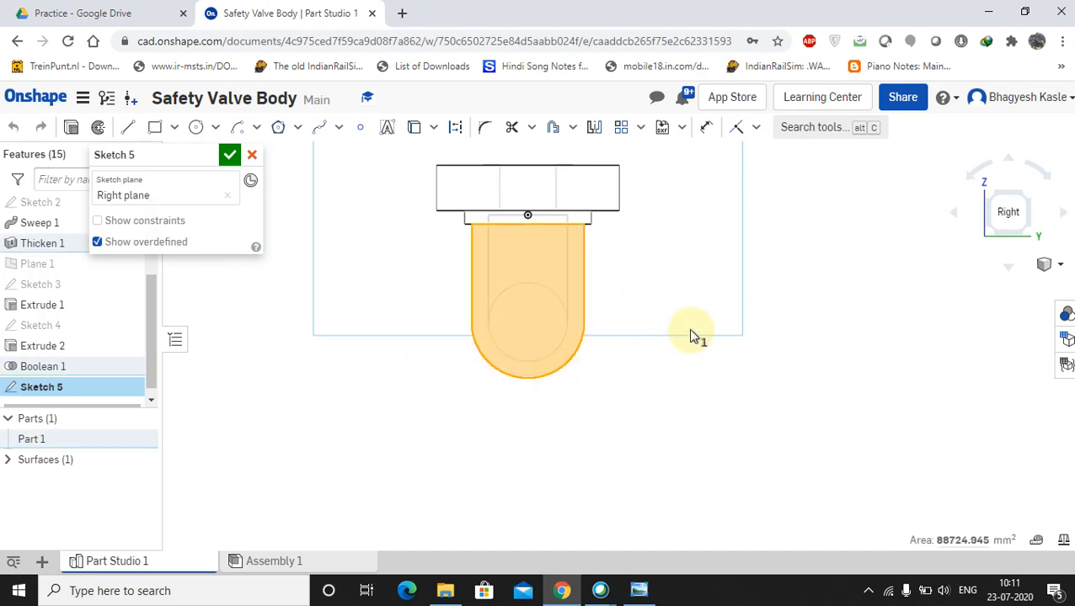
{"action": "left_click", "coordinate": [432, 130]}
{"action": "left_click", "coordinate": [449, 181]}
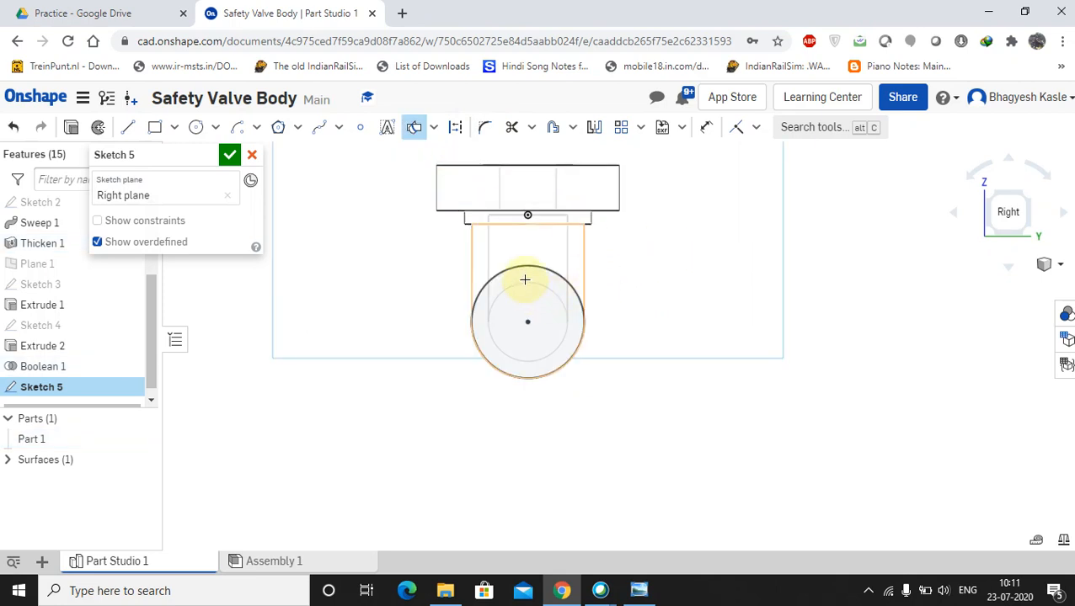
{"action": "scroll", "coordinate": [539, 314], "scroll_direction": "up", "scroll_amount": 5}
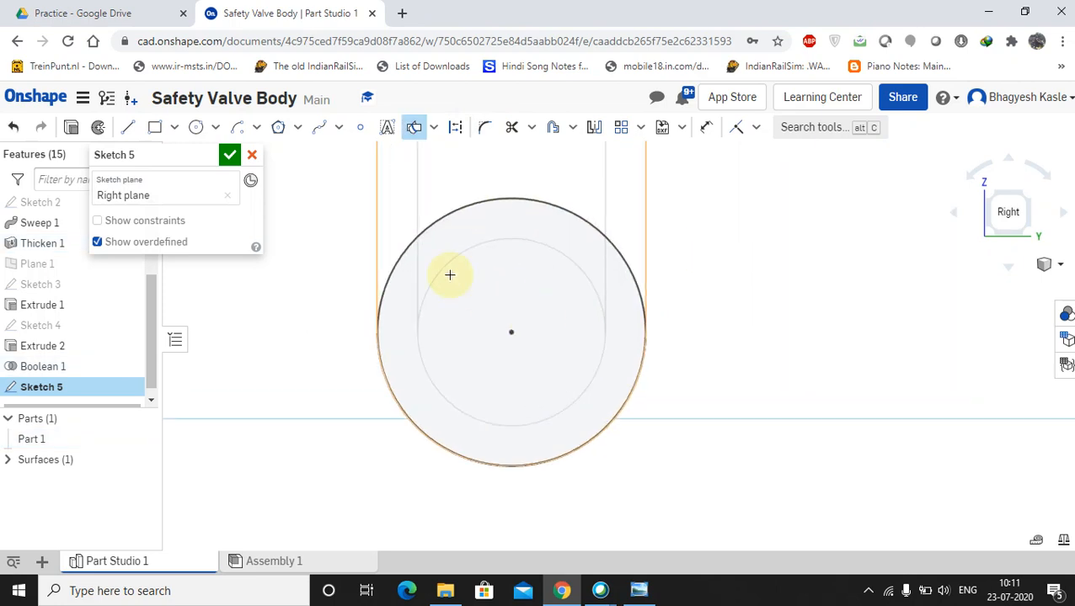
{"action": "left_click", "coordinate": [437, 275]}
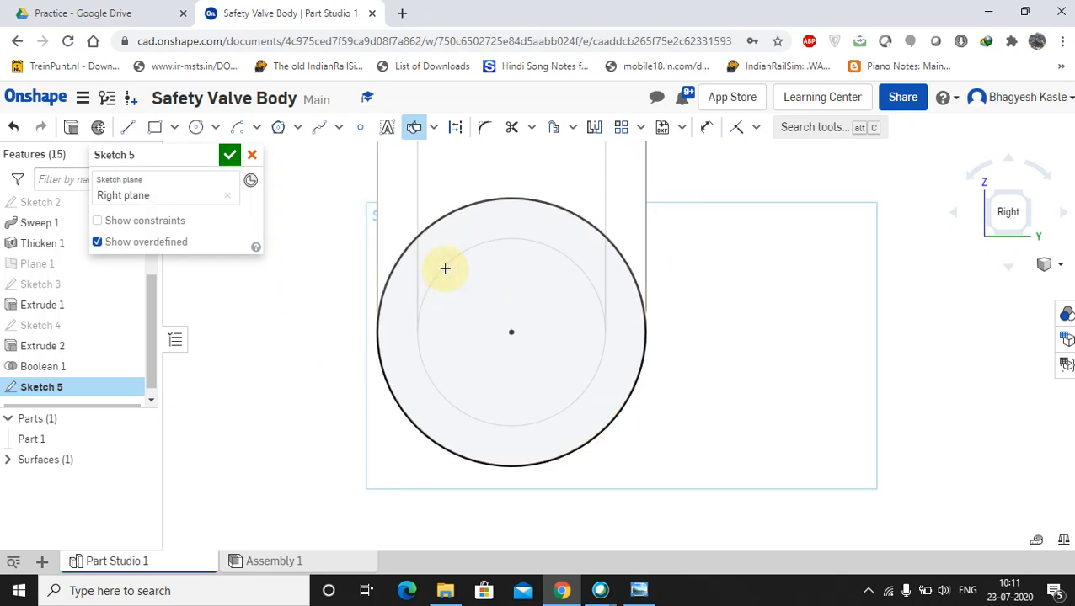
{"action": "scroll", "coordinate": [513, 337], "scroll_direction": "down", "scroll_amount": 1}
{"action": "key", "text": "Escape"}
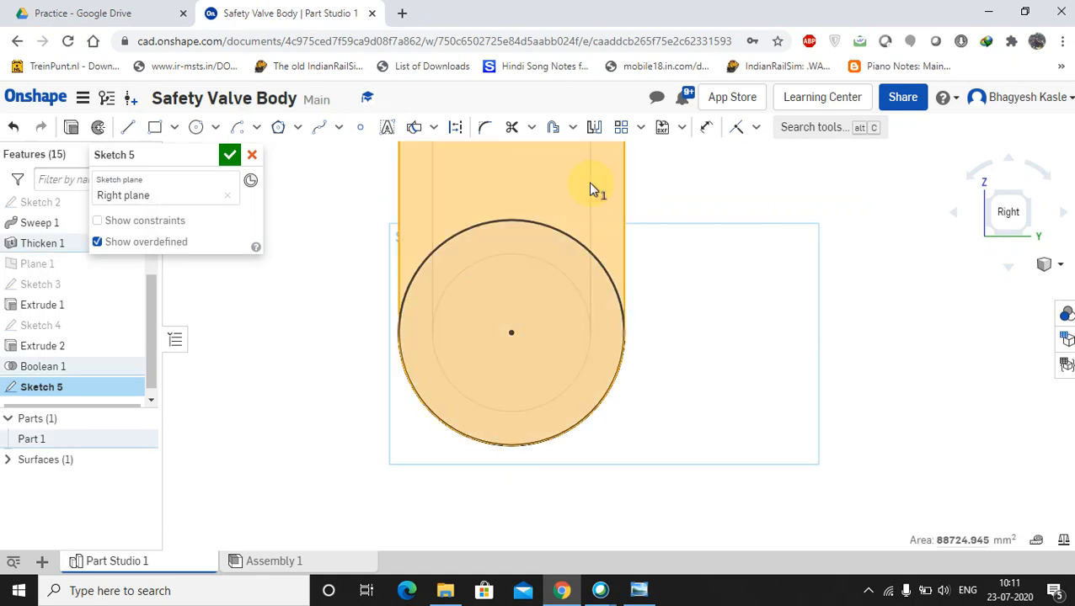
- Switch the model display to translucent and return to the Right view of the sketch
{"action": "scroll", "coordinate": [670, 328], "scroll_direction": "up", "scroll_amount": 1}
{"action": "scroll", "coordinate": [712, 327], "scroll_direction": "up", "scroll_amount": 2}
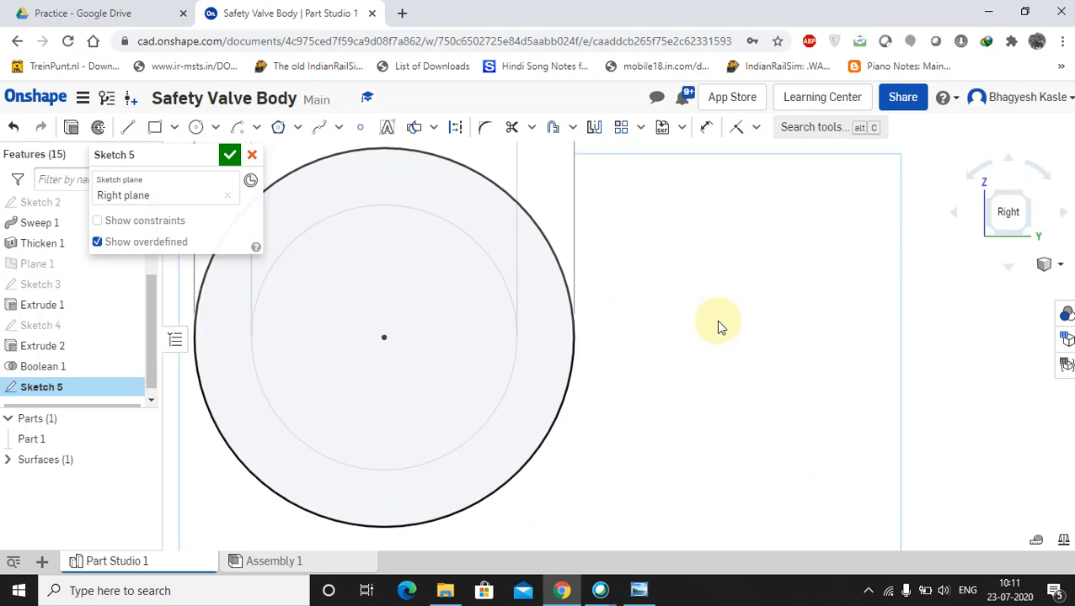
{"action": "scroll", "coordinate": [720, 327], "scroll_direction": "down", "scroll_amount": 5}
{"action": "left_click", "coordinate": [1059, 267]}
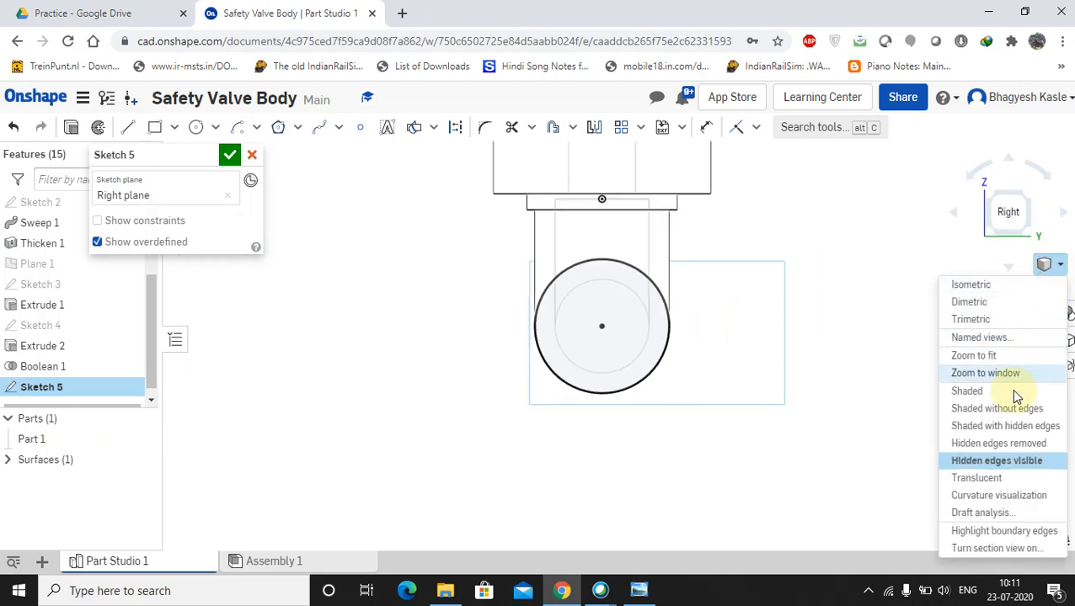
{"action": "left_click", "coordinate": [1002, 475]}
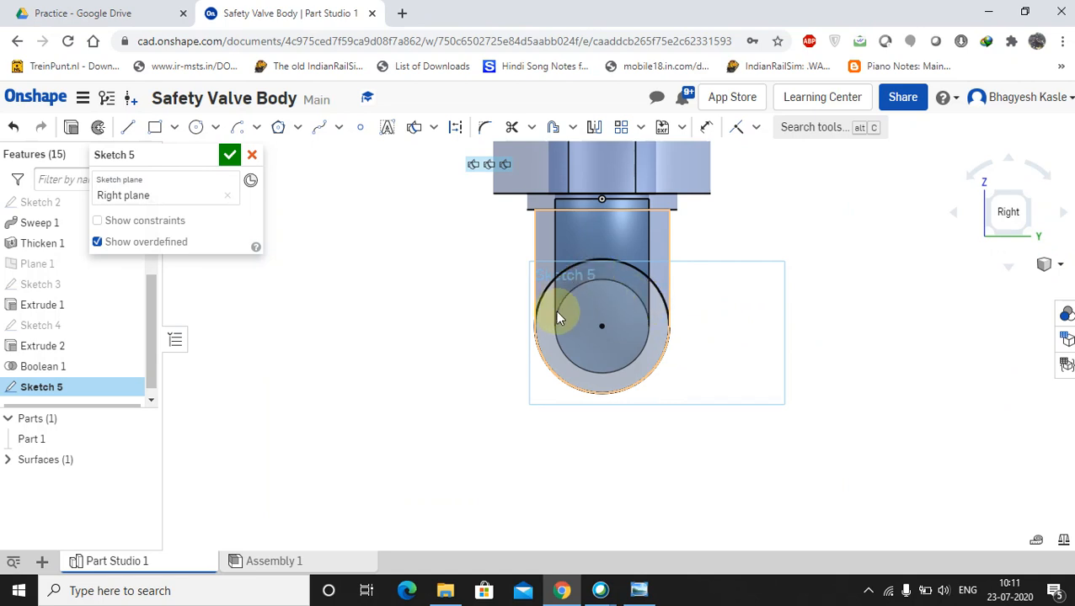
{"action": "right_click_drag", "start_coordinate": [581, 369], "coordinate": [553, 384]}
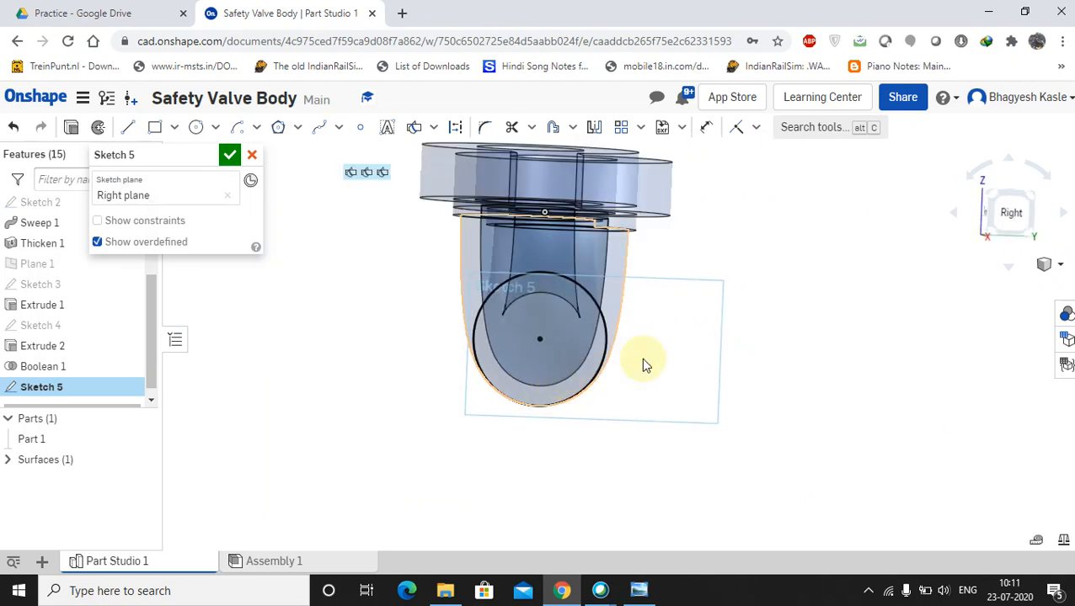
{"action": "left_click", "coordinate": [1008, 211]}
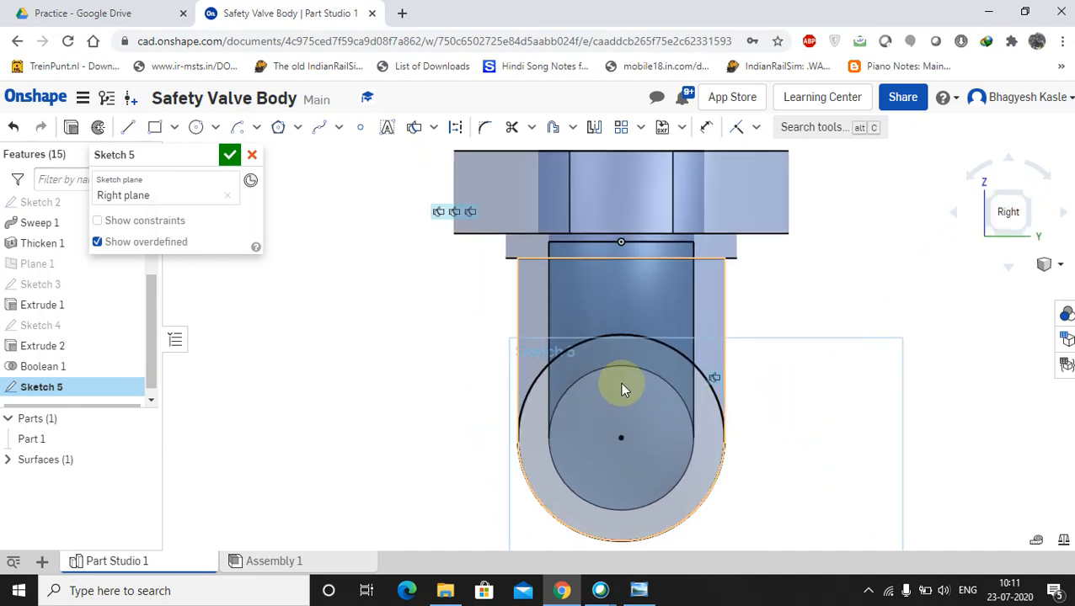
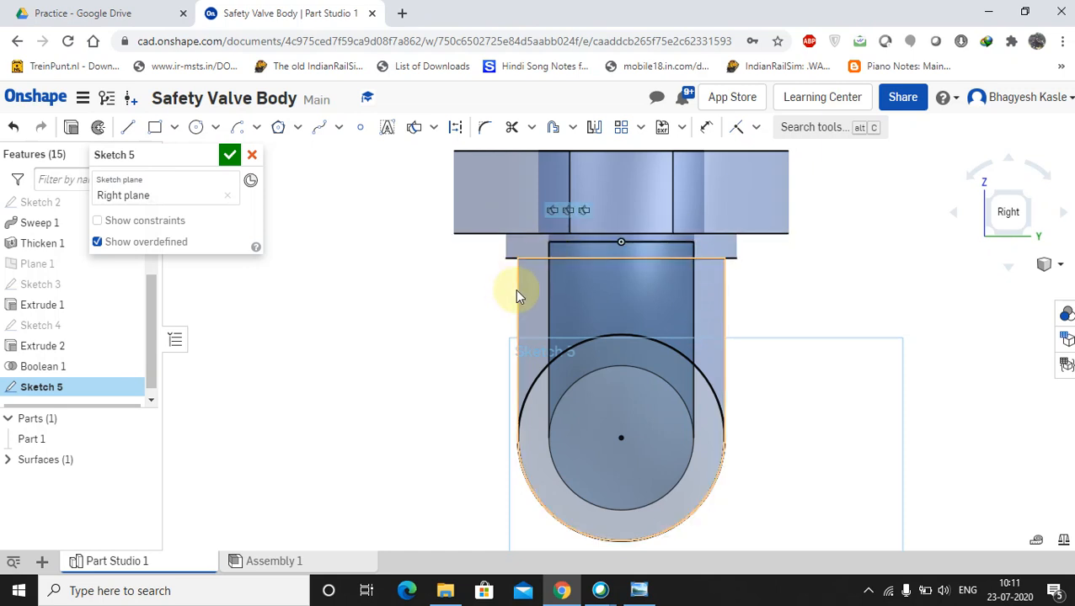
- Sketch an inner circle about 70 mm in diameter, concentric with the tube's outer circular section
{"action": "middle_click_drag", "start_coordinate": [795, 458], "coordinate": [796, 364]}
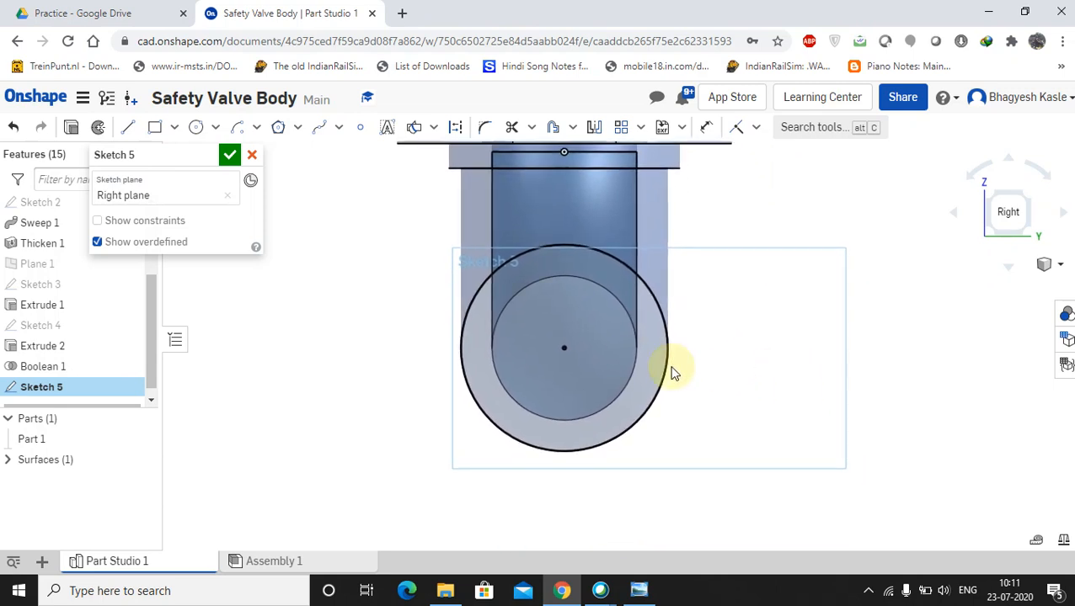
{"action": "left_click", "coordinate": [198, 129]}
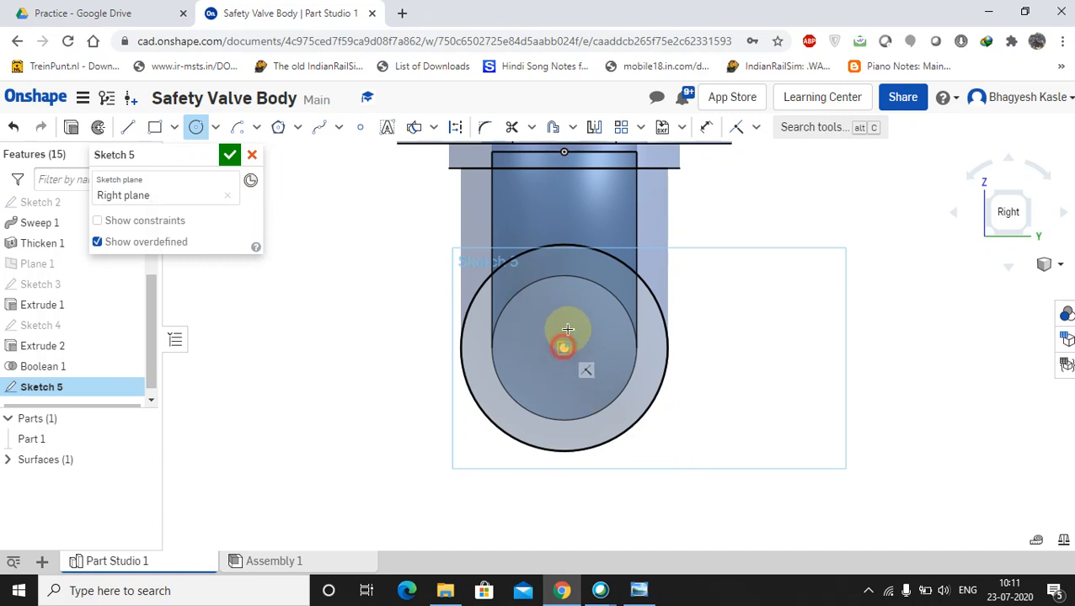
{"action": "left_click", "coordinate": [564, 344]}
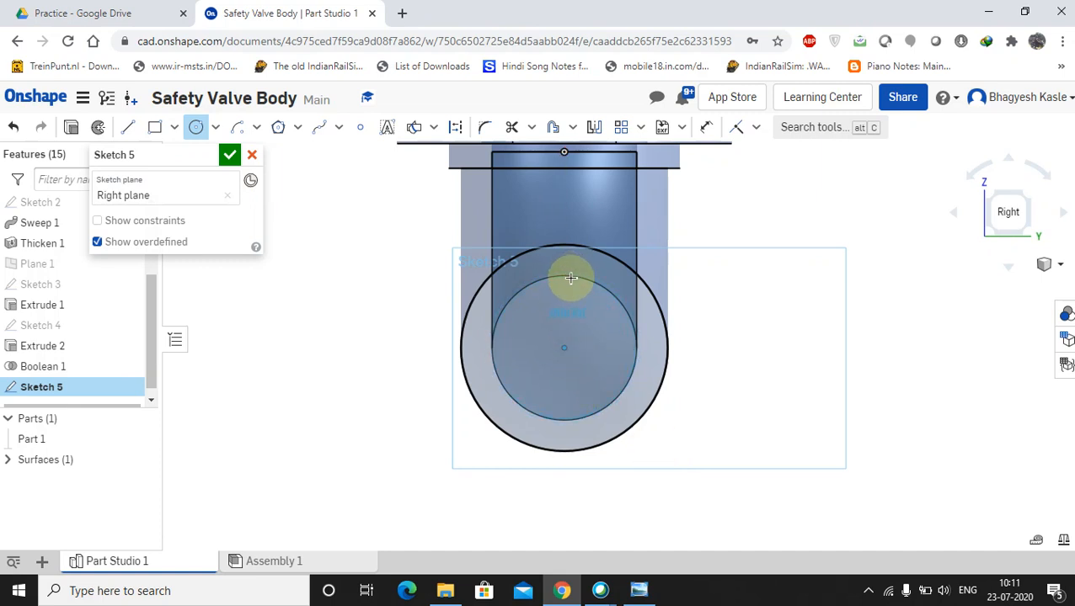
{"action": "left_click", "coordinate": [571, 277]}
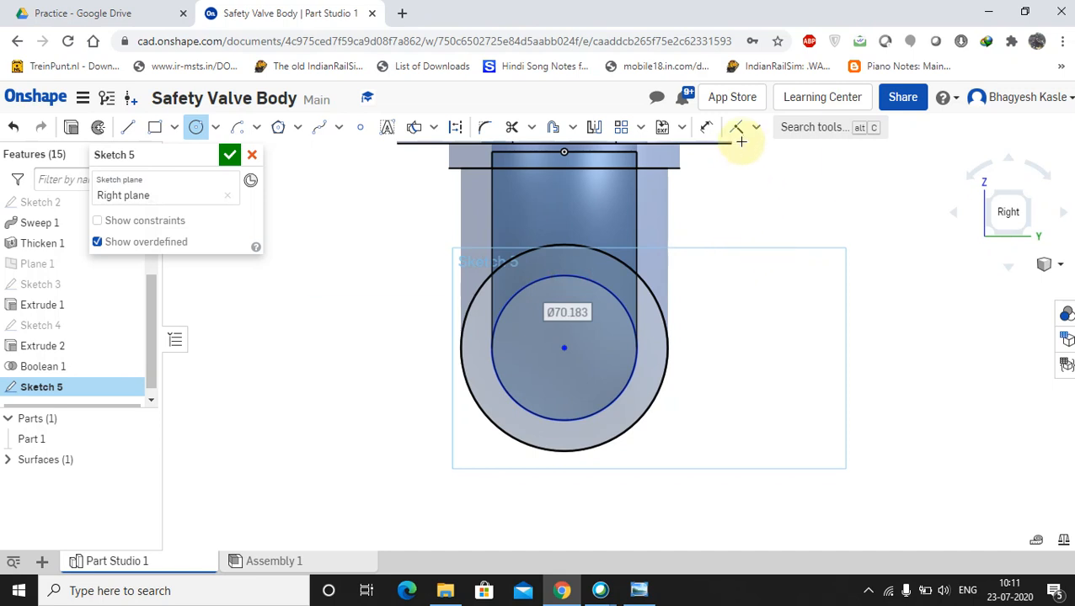
- Set the inner circle's diameter to 70 mm
{"action": "left_click", "coordinate": [711, 127]}
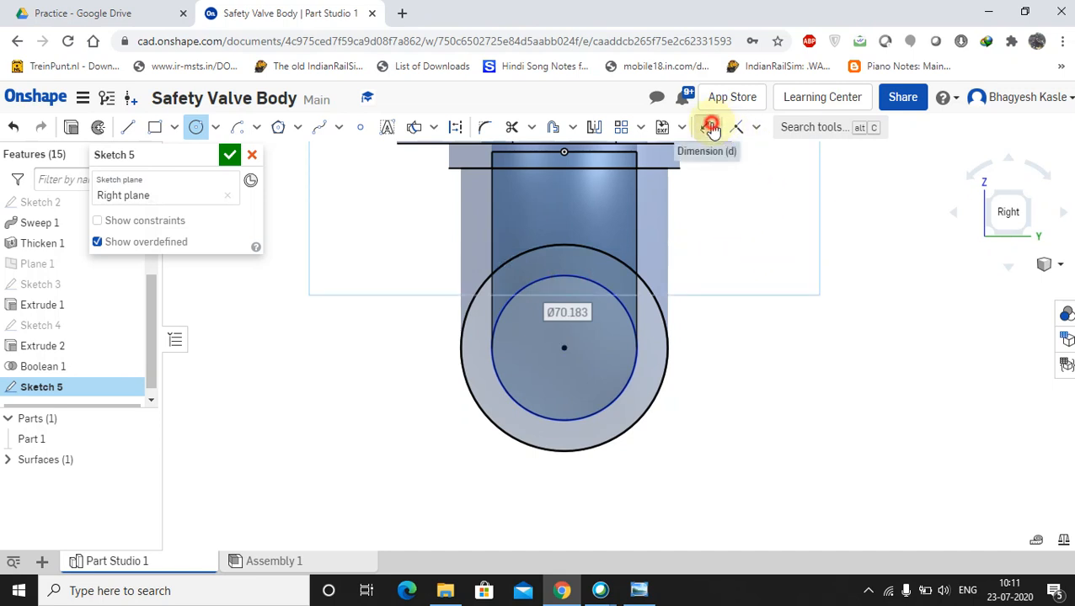
{"action": "left_click", "coordinate": [605, 288]}
{"action": "left_click", "coordinate": [728, 241]}
{"action": "key", "text": "Return"}
{"action": "scroll", "coordinate": [754, 385], "scroll_direction": "down", "scroll_amount": 5}
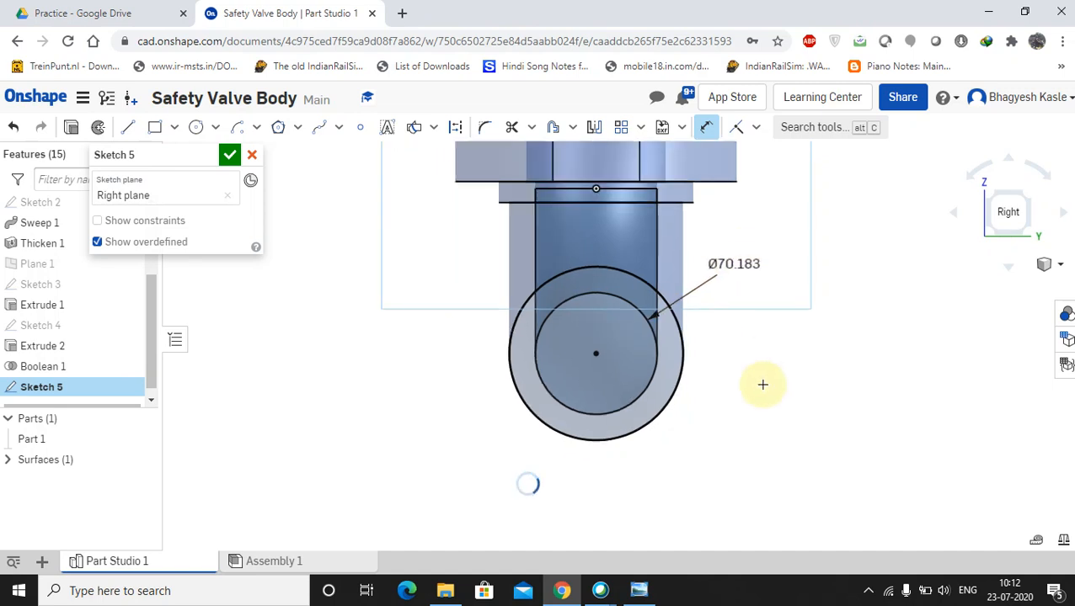
- After checking Section A-A, sketch the base outline: about 110 mm bottom, 29 mm side, 76 mm top, and 108 mm slant up to the outer circle
{"action": "middle_click_drag", "start_coordinate": [714, 377], "coordinate": [667, 338]}
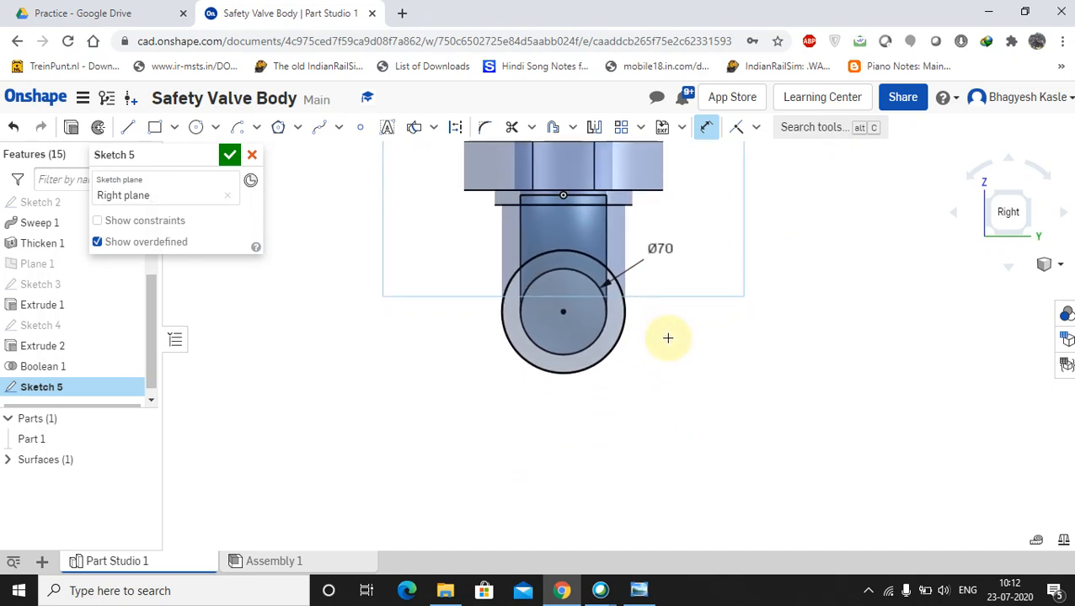
{"action": "mouse_move", "coordinate": [704, 425]}
{"action": "middle_mouse_down"}
{"action": "mouse_move", "coordinate": [712, 364]}
{"action": "mouse_move", "coordinate": [701, 399]}
{"action": "middle_mouse_up"}
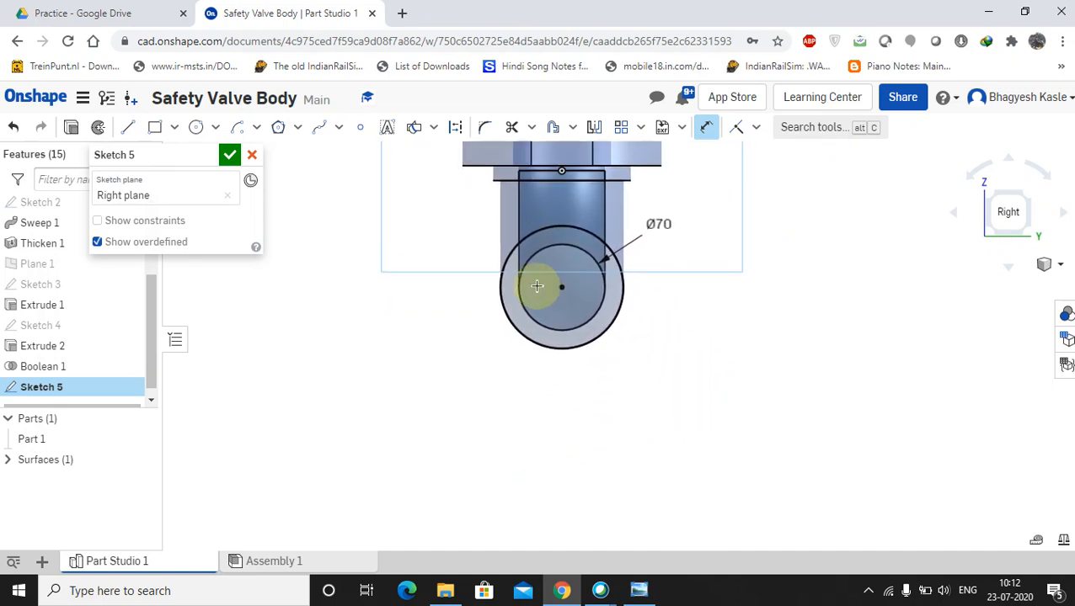
{"action": "left_click", "coordinate": [126, 127]}
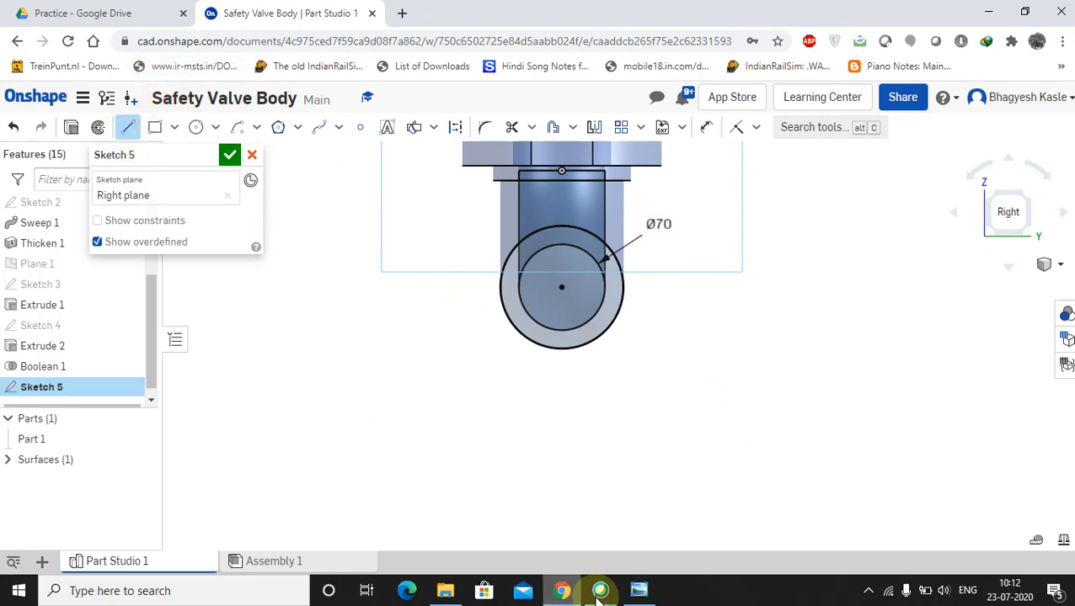
{"action": "left_click", "coordinate": [638, 591]}
{"action": "mouse_move", "coordinate": [687, 523]}
{"action": "left_mouse_down"}
{"action": "mouse_move", "coordinate": [691, 479]}
{"action": "mouse_move", "coordinate": [630, 276]}
{"action": "left_mouse_up"}
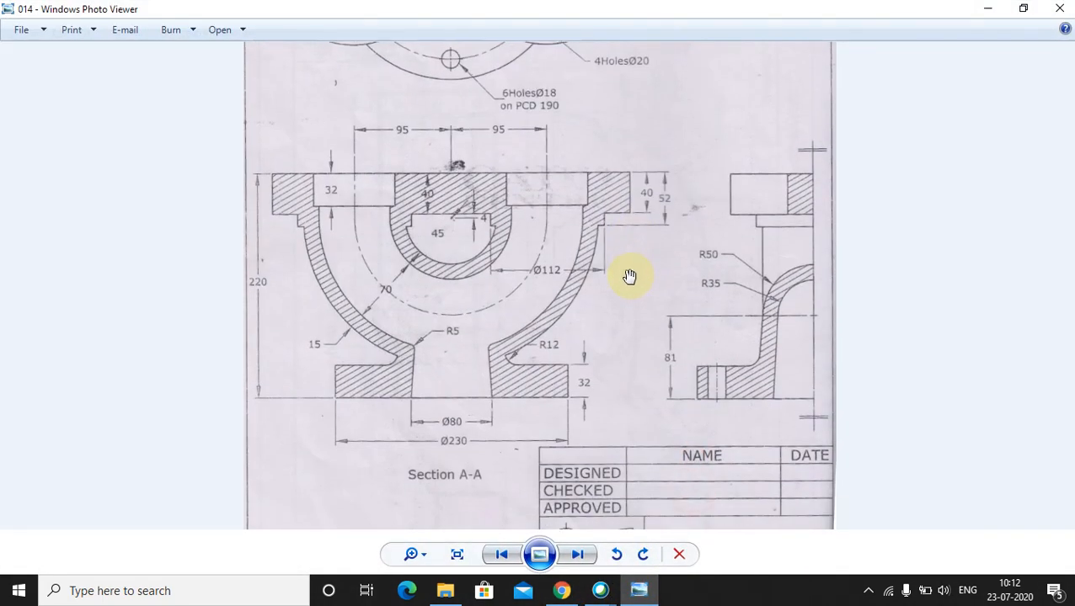
{"action": "left_click", "coordinate": [561, 590]}
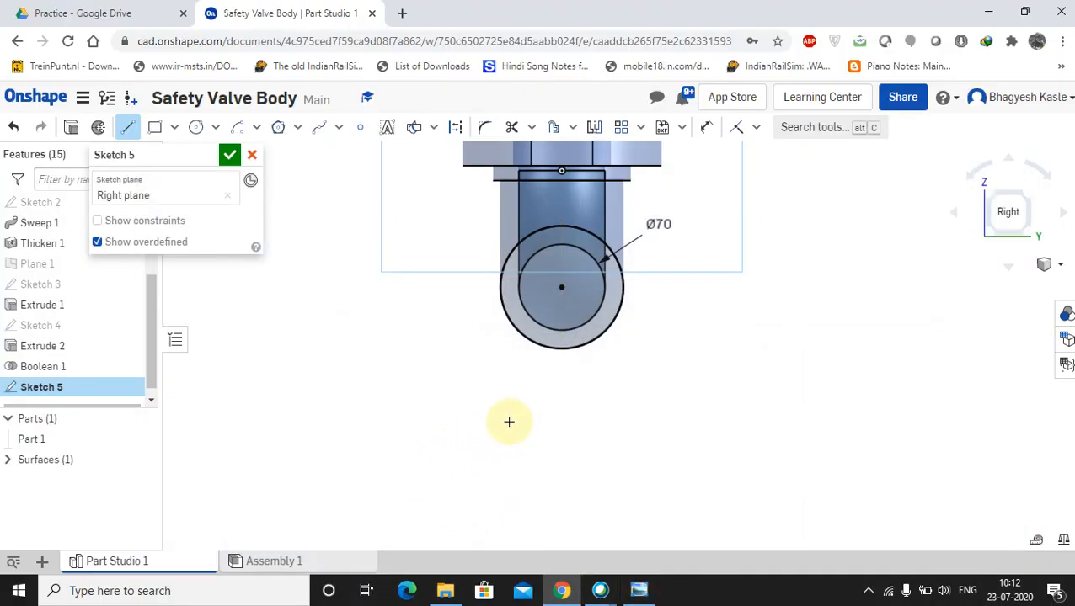
{"action": "left_click", "coordinate": [509, 421]}
{"action": "left_click", "coordinate": [374, 421]}
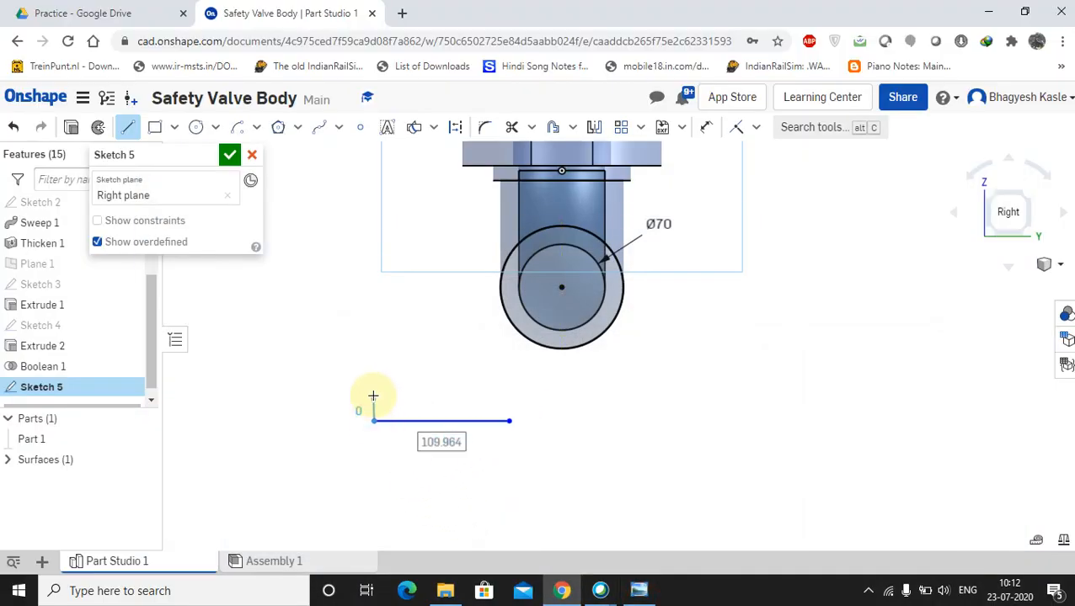
{"action": "left_click", "coordinate": [373, 386]}
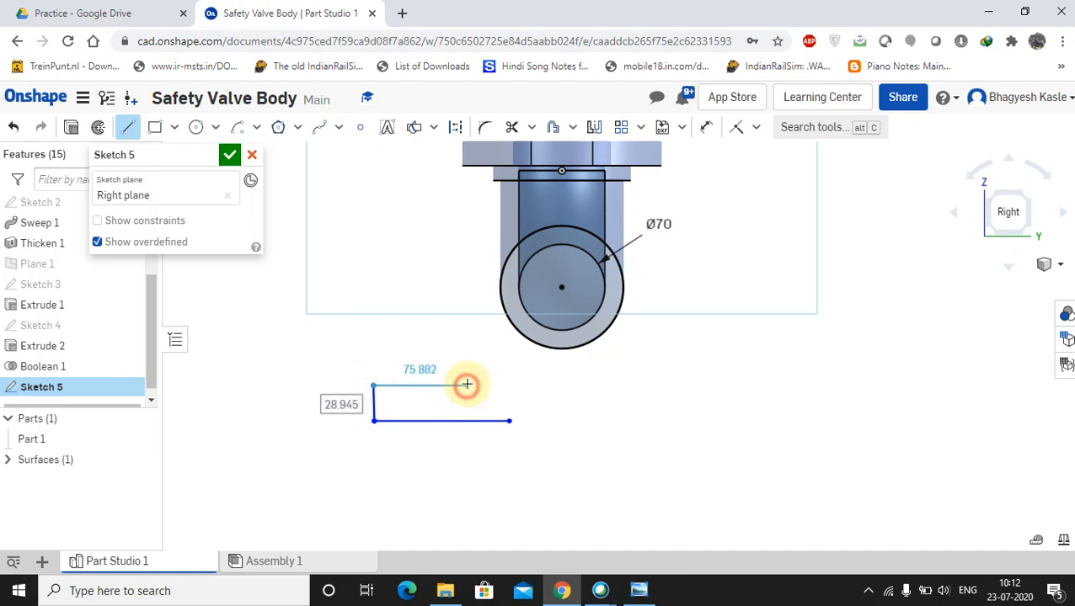
{"action": "left_click", "coordinate": [467, 384]}
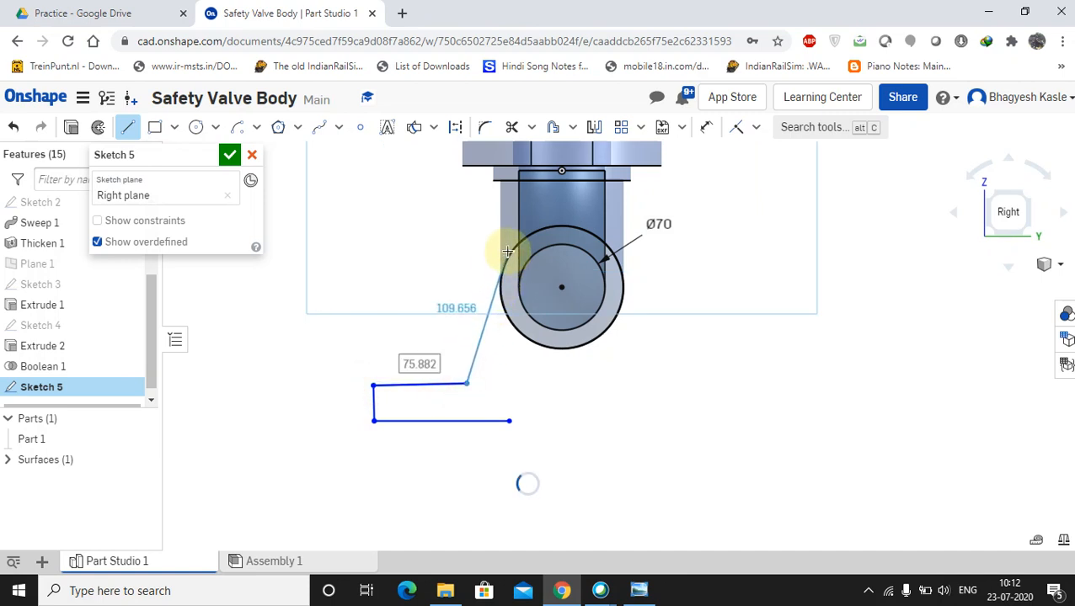
{"action": "left_click", "coordinate": [508, 259]}
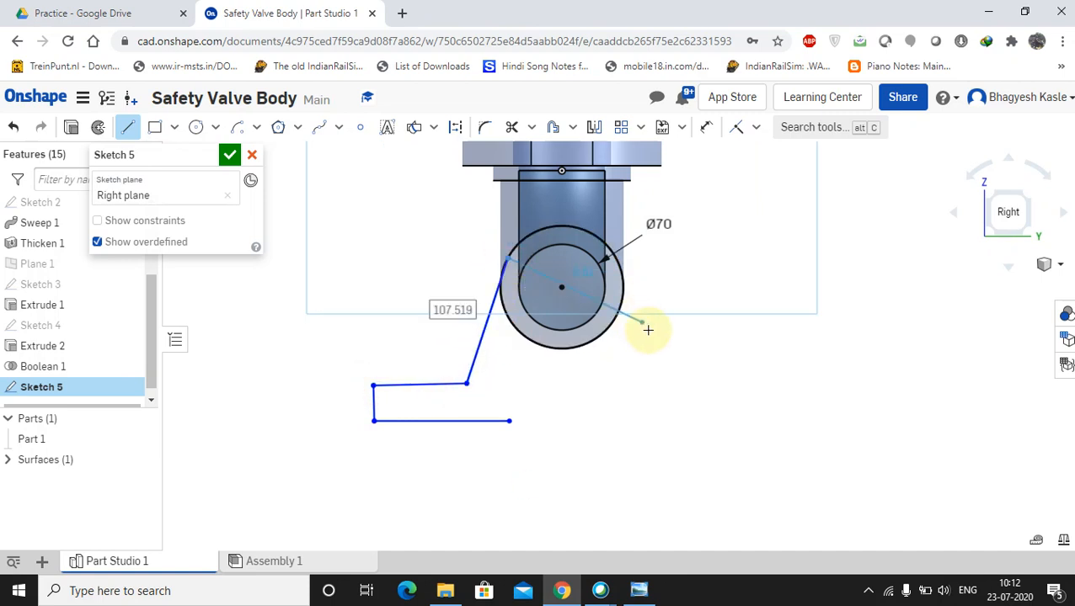
{"action": "right_click", "coordinate": [669, 379]}
{"action": "left_click", "coordinate": [689, 392]}
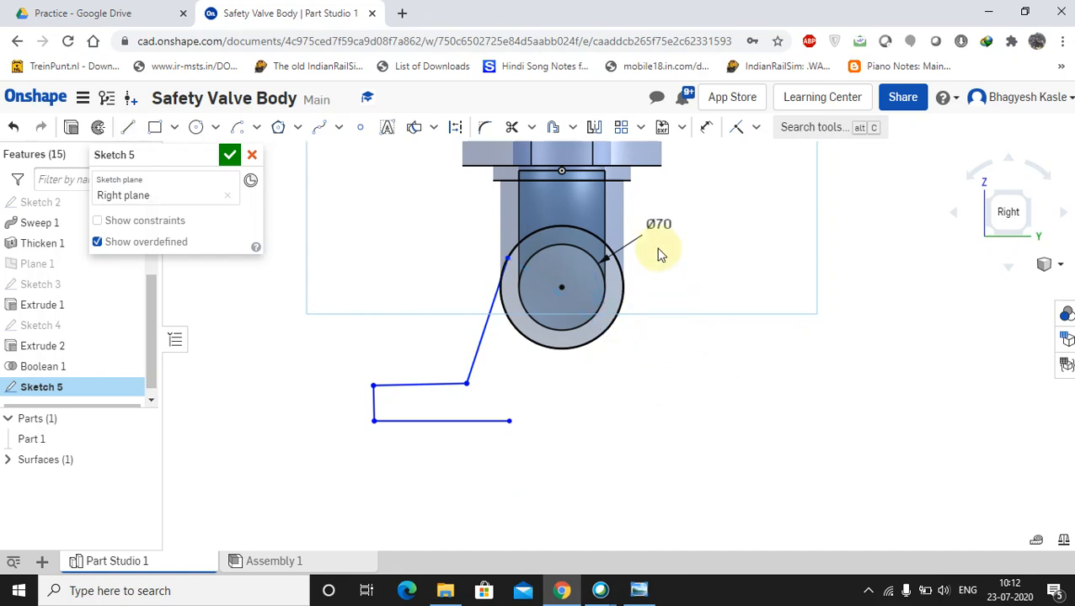
- Sketch a slanted line from the open inner end of the base's bottom edge up to the 70 mm circle
{"action": "left_click", "coordinate": [130, 133]}
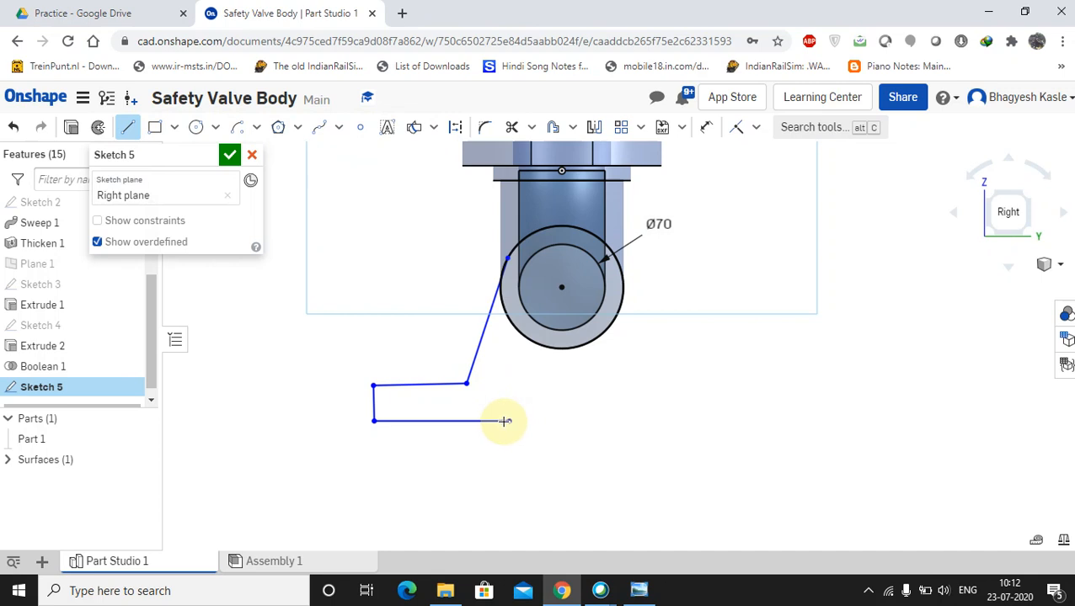
{"action": "left_click", "coordinate": [510, 417]}
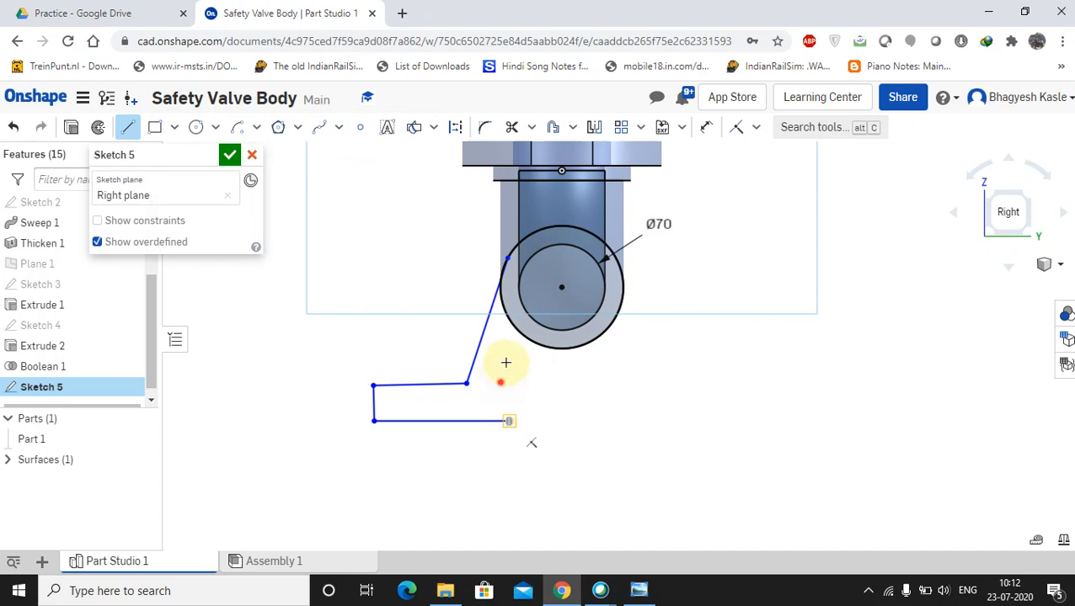
{"action": "scroll", "coordinate": [514, 286], "scroll_direction": "up", "scroll_amount": 5}
{"action": "left_click", "coordinate": [524, 279]}
{"action": "right_click", "coordinate": [528, 284]}
{"action": "left_click", "coordinate": [540, 289]}
{"action": "scroll", "coordinate": [674, 396], "scroll_direction": "down", "scroll_amount": 1}
{"action": "scroll", "coordinate": [670, 387], "scroll_direction": "down", "scroll_amount": 2}
{"action": "scroll", "coordinate": [676, 425], "scroll_direction": "down", "scroll_amount": 2}
{"action": "middle_click_drag", "start_coordinate": [656, 381], "coordinate": [655, 403]}
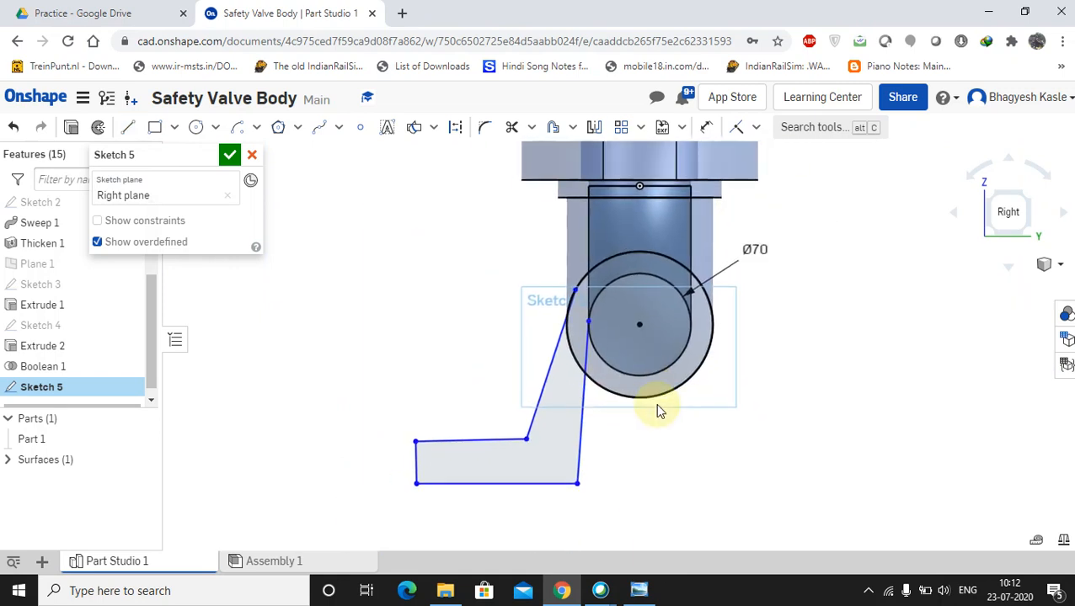
- Check the overall height in the reference drawing and dimension the base's bottom edge 220 mm from the upper flange's top edge
{"action": "left_click", "coordinate": [639, 591]}
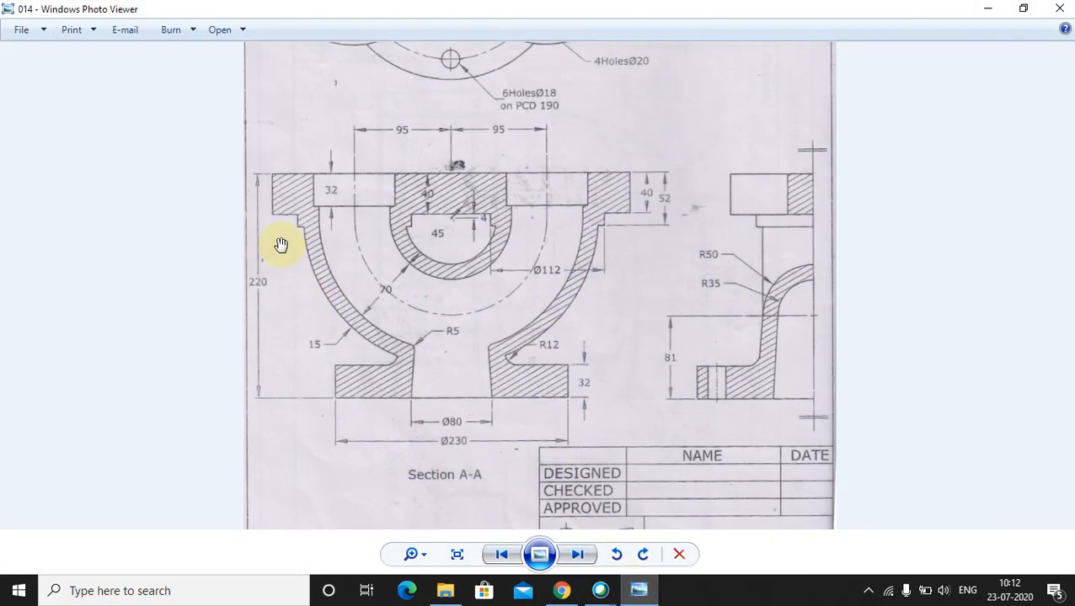
{"action": "left_click", "coordinate": [639, 590]}
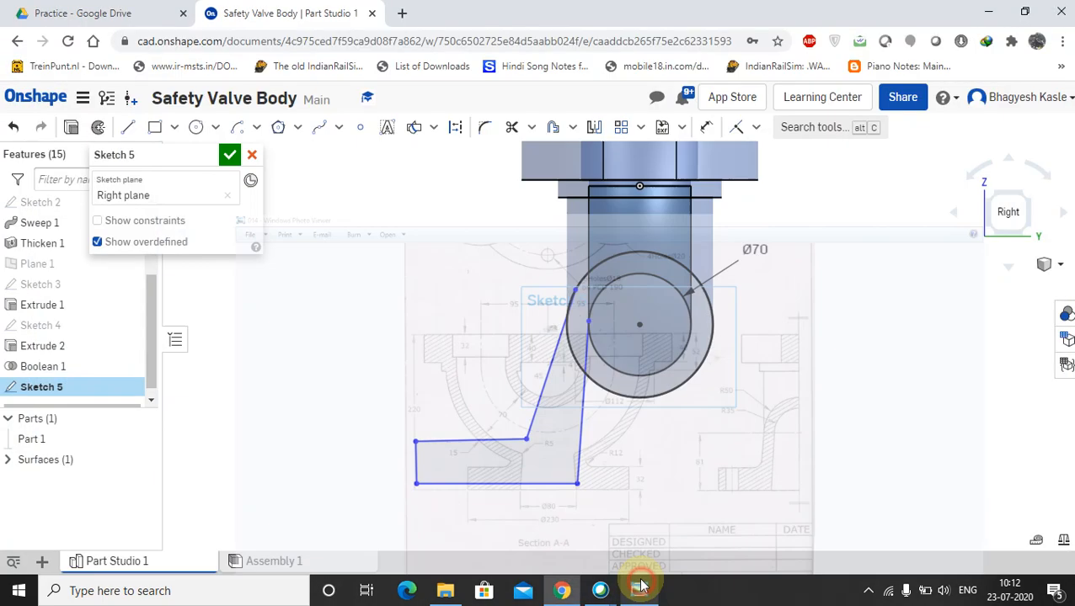
{"action": "left_click", "coordinate": [705, 127]}
{"action": "scroll", "coordinate": [555, 240], "scroll_direction": "up", "scroll_amount": 3}
{"action": "scroll", "coordinate": [556, 231], "scroll_direction": "down", "scroll_amount": 5}
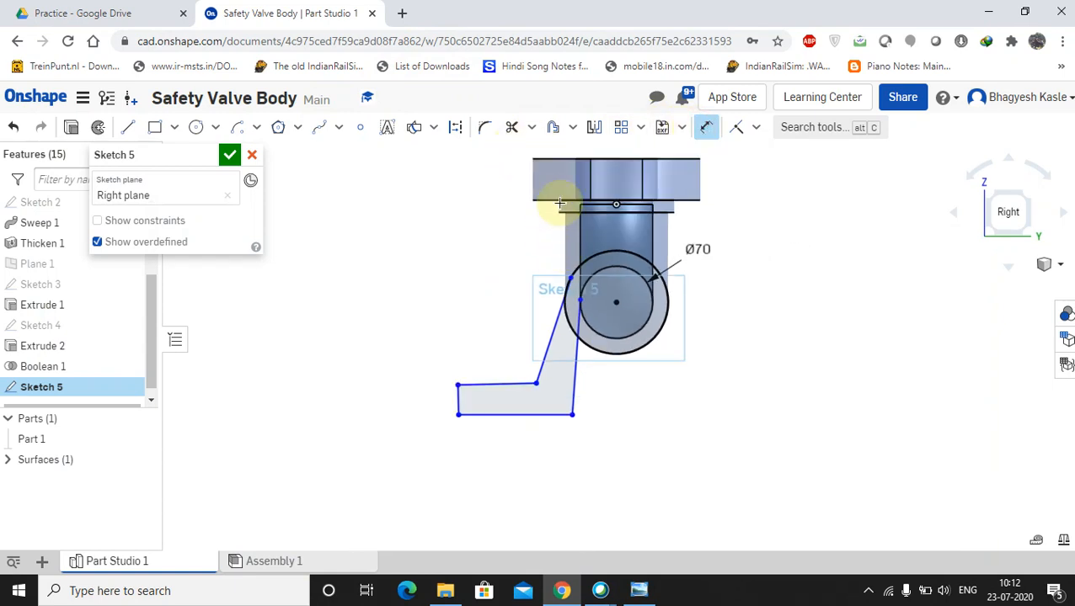
{"action": "left_click", "coordinate": [519, 417]}
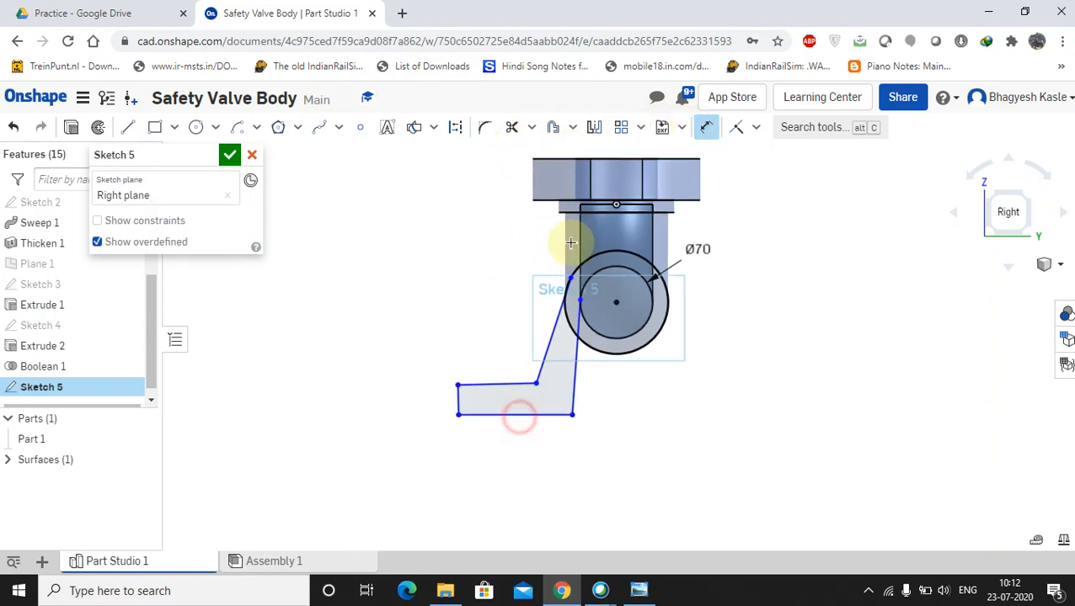
{"action": "left_click", "coordinate": [566, 157]}
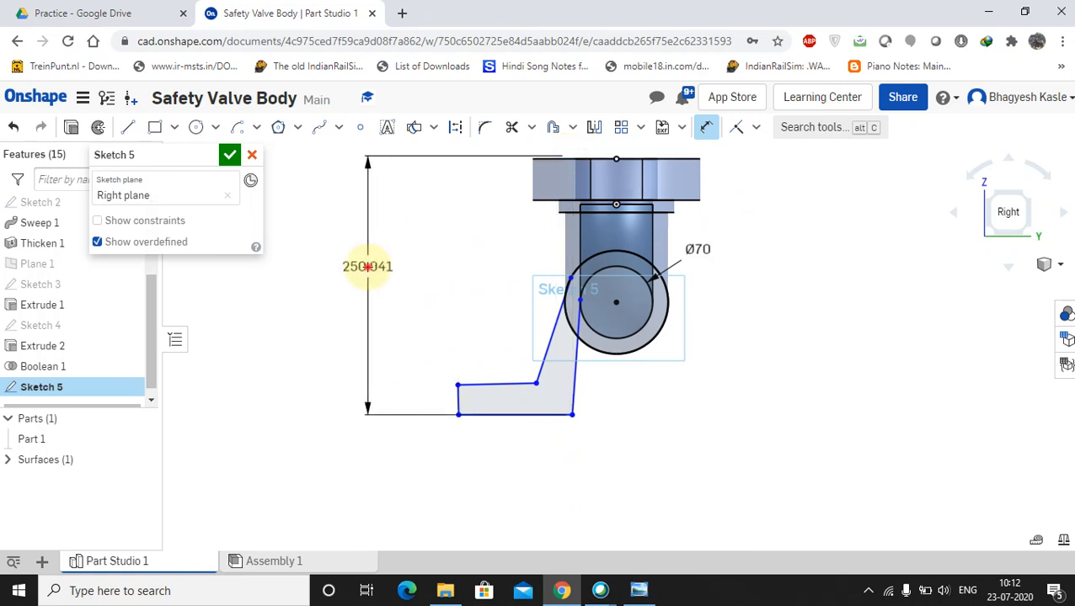
{"action": "left_click", "coordinate": [367, 267]}
{"action": "type", "text": "220"}
{"action": "key", "text": "Return"}
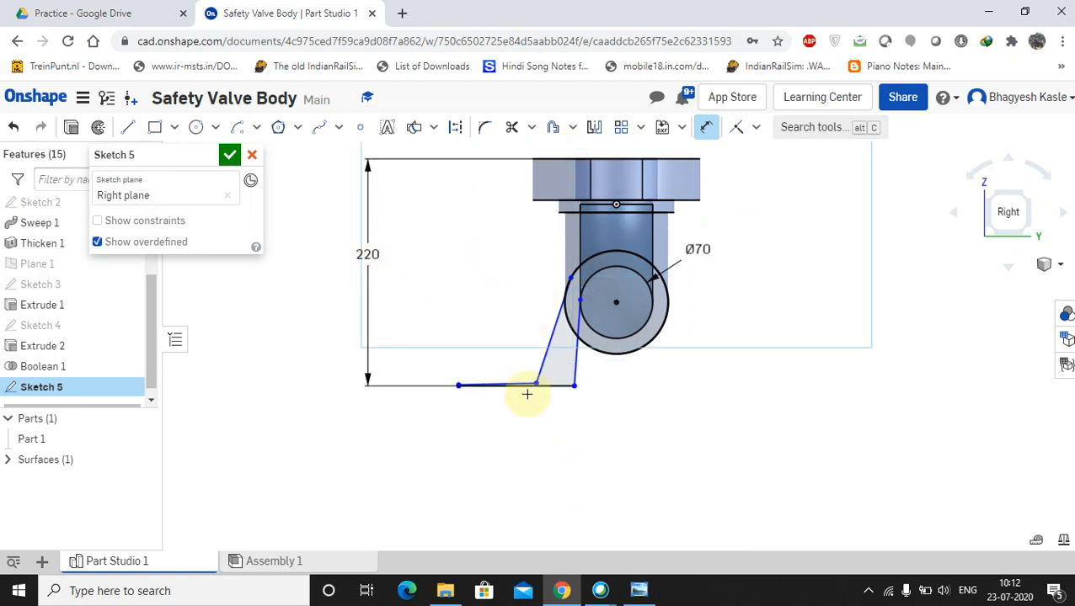
{"action": "scroll", "coordinate": [524, 389], "scroll_direction": "down", "scroll_amount": 2}
{"action": "scroll", "coordinate": [524, 389], "scroll_direction": "up", "scroll_amount": 7}
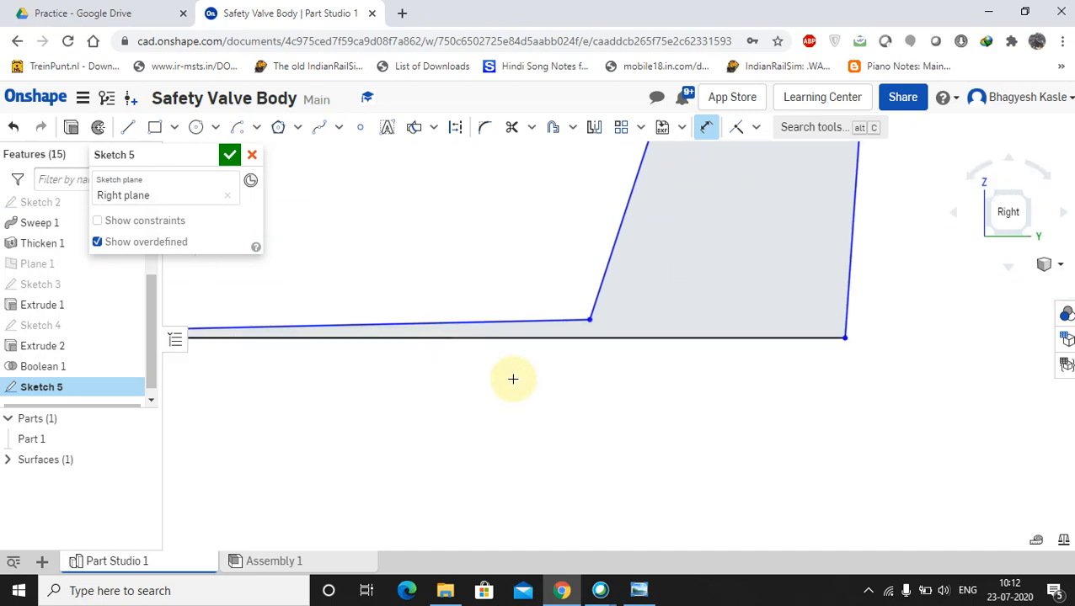
{"action": "left_click", "coordinate": [506, 321]}
{"action": "left_click", "coordinate": [504, 339]}
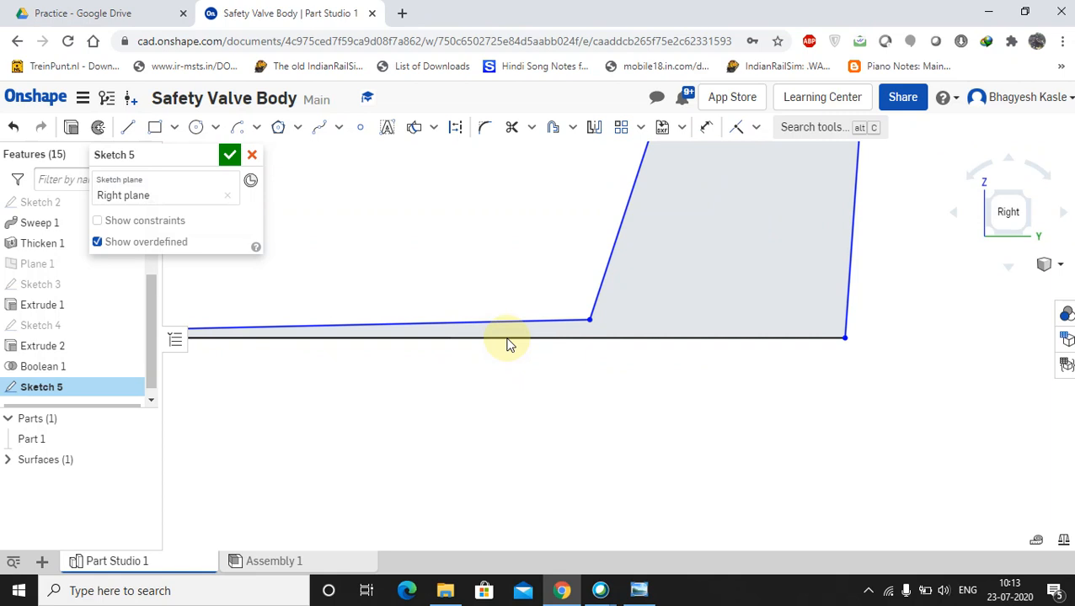
{"action": "left_click", "coordinate": [510, 320]}
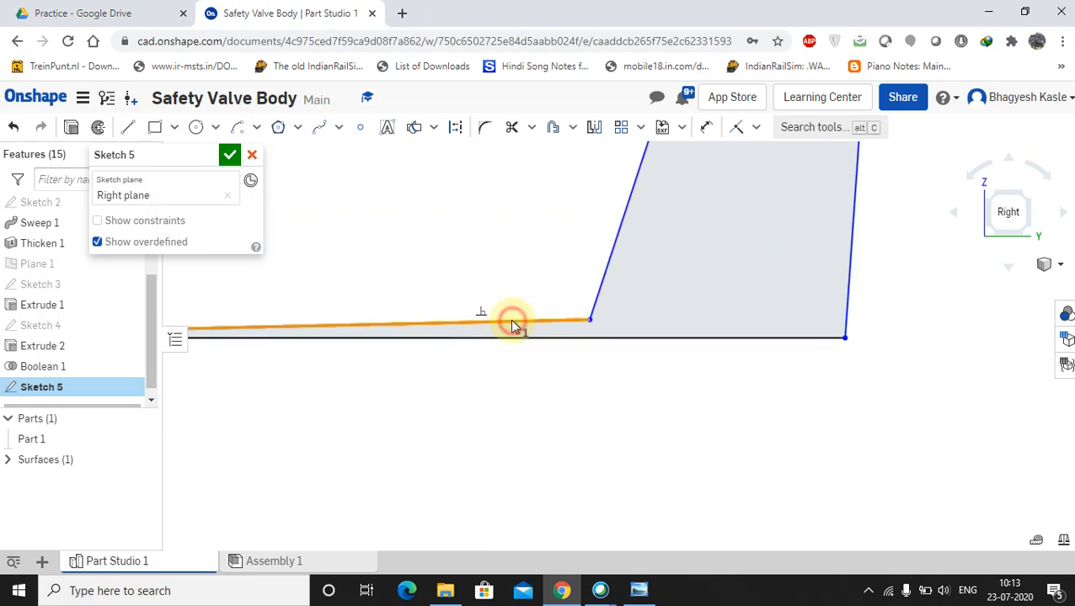
{"action": "key", "text": "v"}
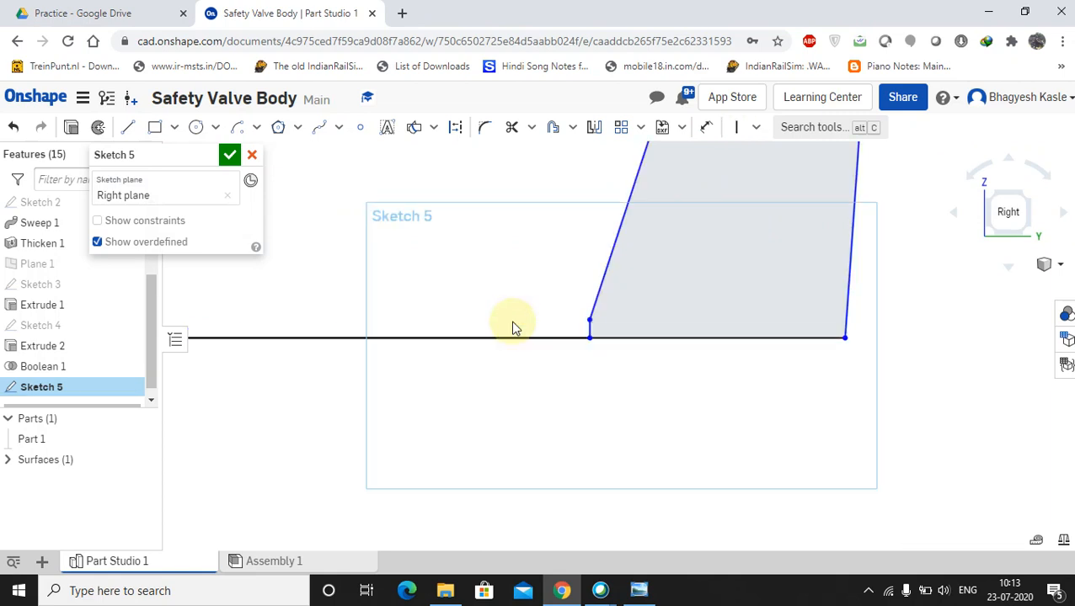
{"action": "key", "text": "ctrl+z"}
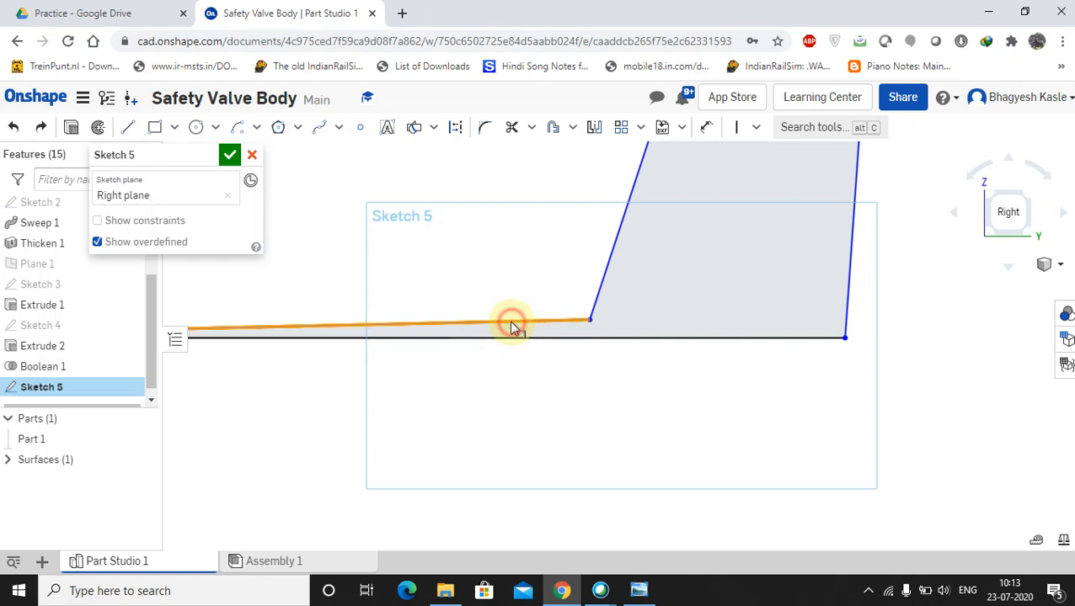
- Constrain the base outline's upper edge to be horizontal
{"action": "left_click", "coordinate": [510, 320]}
{"action": "key", "text": "h"}
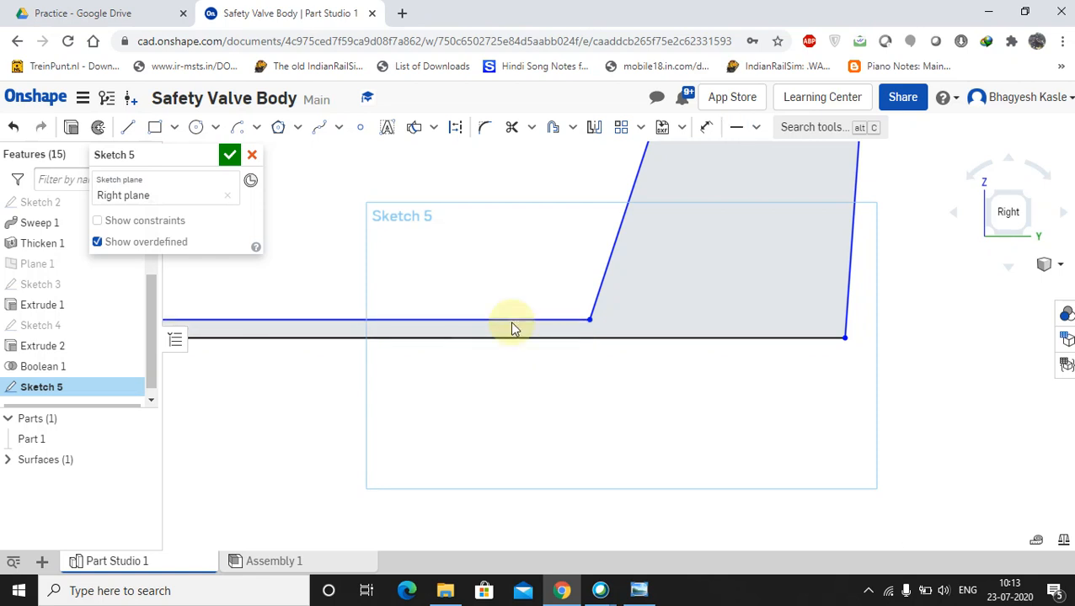
{"action": "scroll", "coordinate": [511, 274], "scroll_direction": "up", "scroll_amount": 2}
{"action": "scroll", "coordinate": [511, 275], "scroll_direction": "down", "scroll_amount": 3}
- Dimension the base thickness between its upper and lower edges to 32 mm, as given in the reference drawing
{"action": "left_click", "coordinate": [706, 128]}
{"action": "left_click", "coordinate": [461, 327]}
{"action": "left_click", "coordinate": [462, 313]}
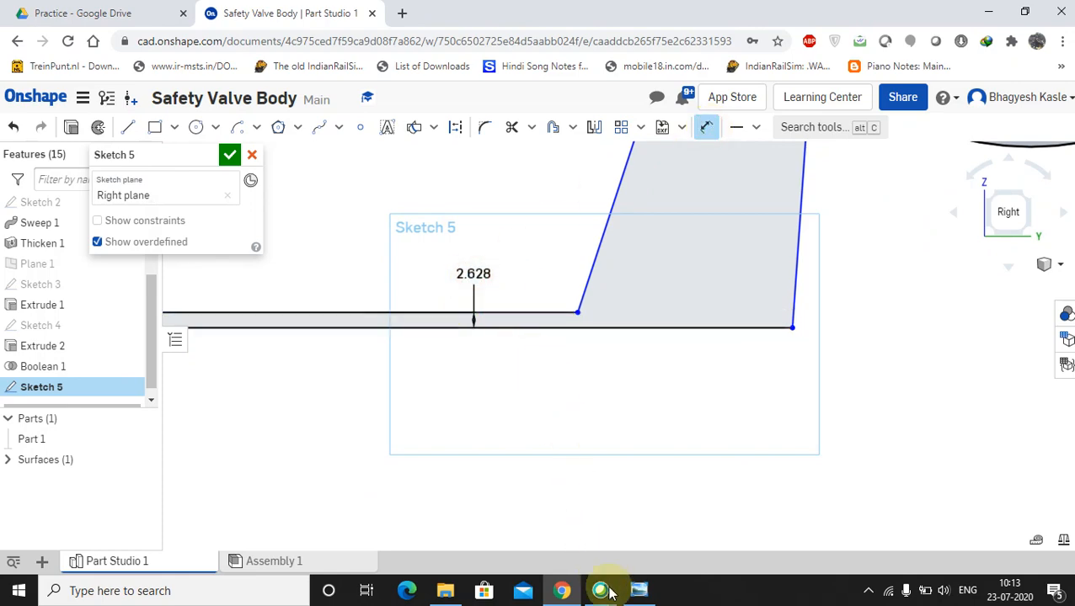
{"action": "left_click", "coordinate": [638, 590]}
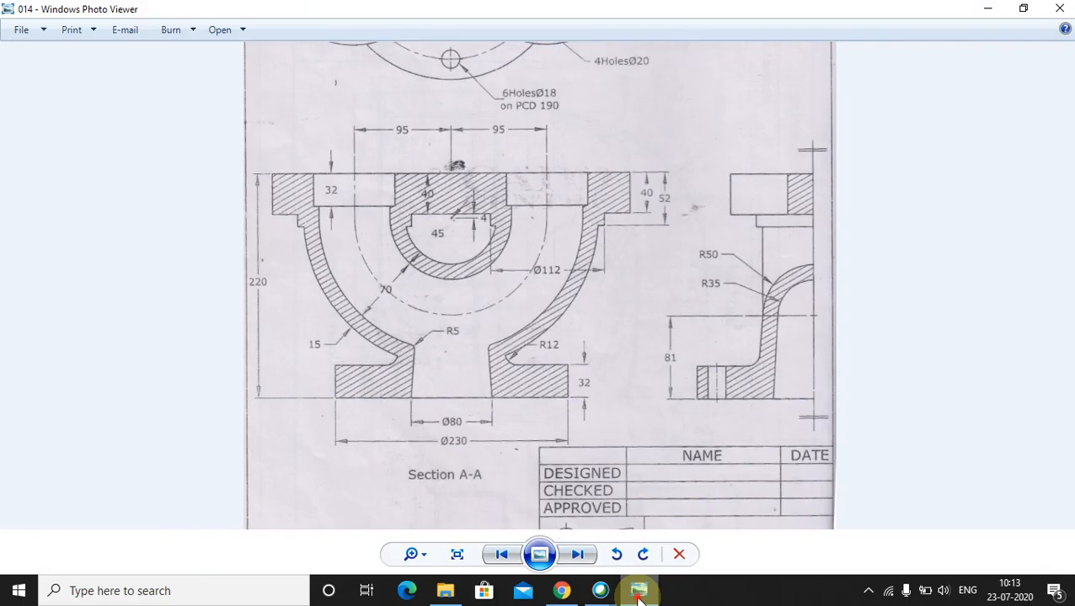
{"action": "left_click", "coordinate": [637, 591]}
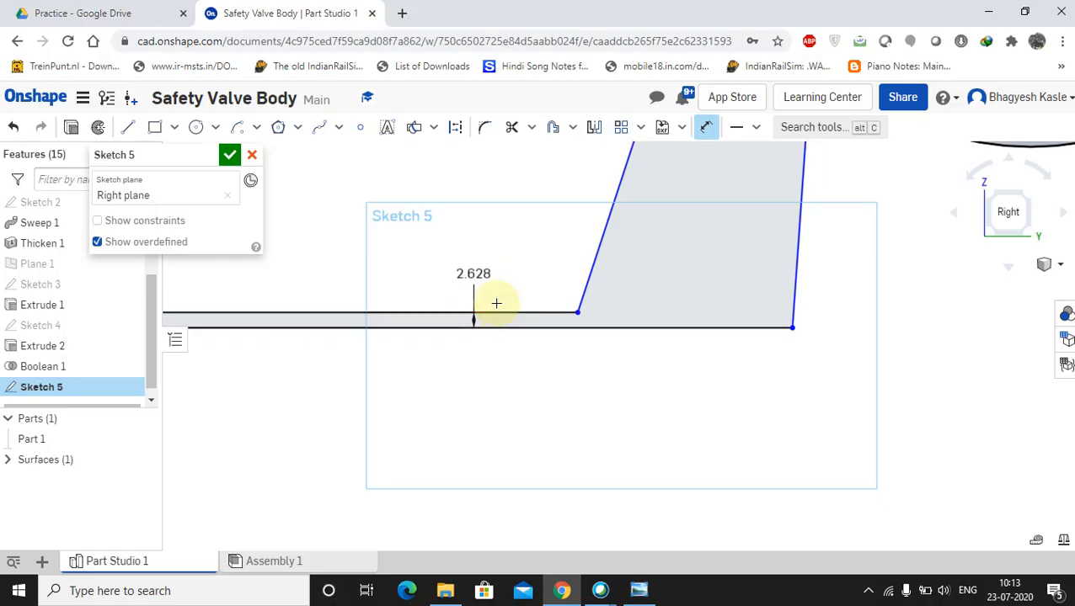
{"action": "scroll", "coordinate": [591, 290], "scroll_direction": "up", "scroll_amount": 3}
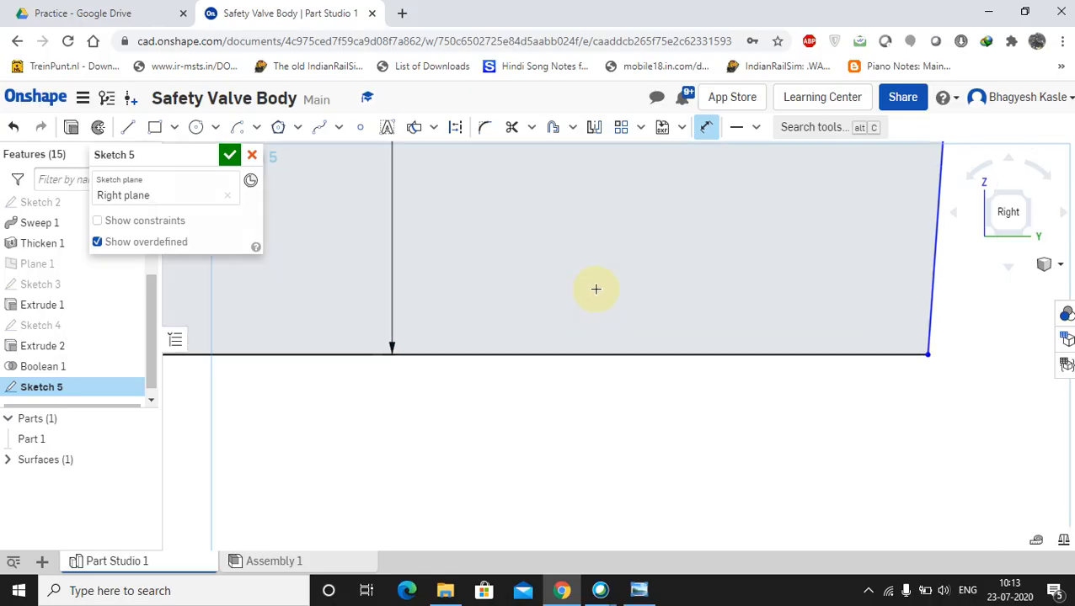
- Check the base diameter in the reference drawing and dimension the base's outer edge 115 mm from the circle's centre
{"action": "right_click", "coordinate": [645, 376]}
{"action": "left_click", "coordinate": [693, 495]}
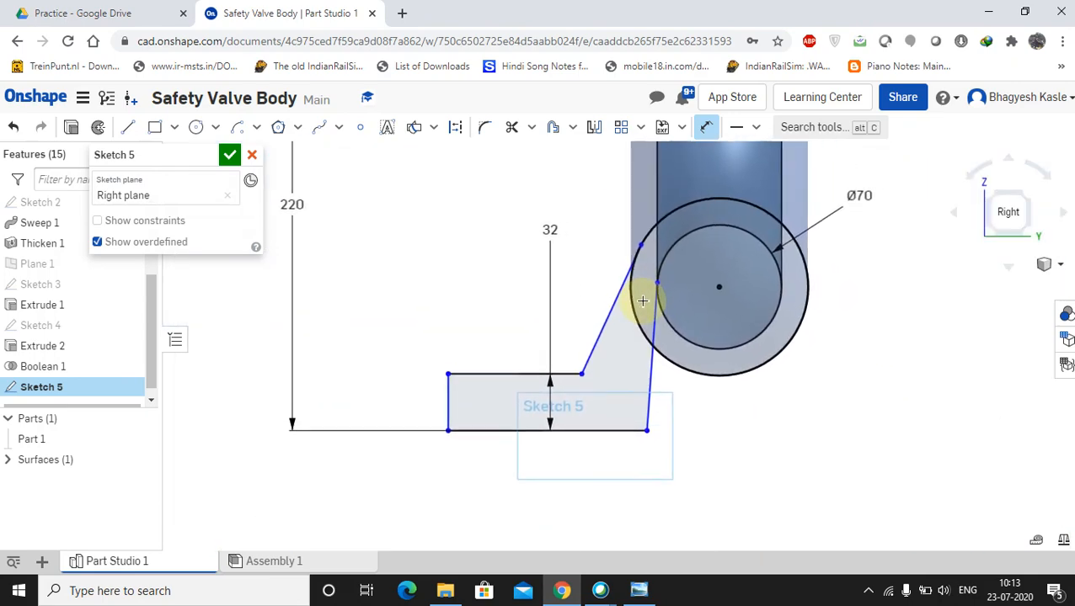
{"action": "left_click", "coordinate": [640, 591]}
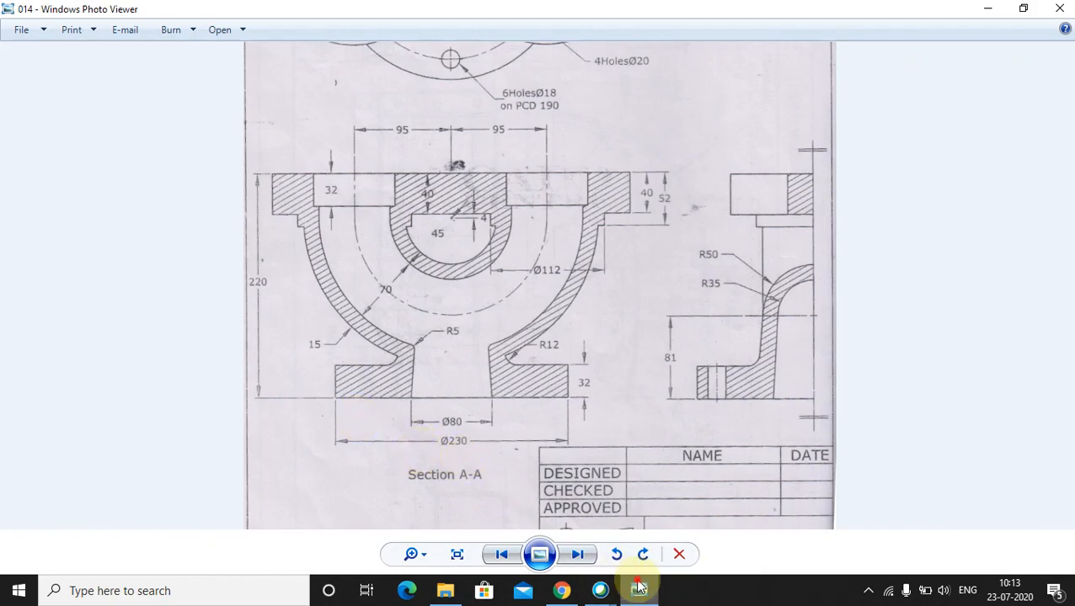
{"action": "left_click", "coordinate": [640, 590]}
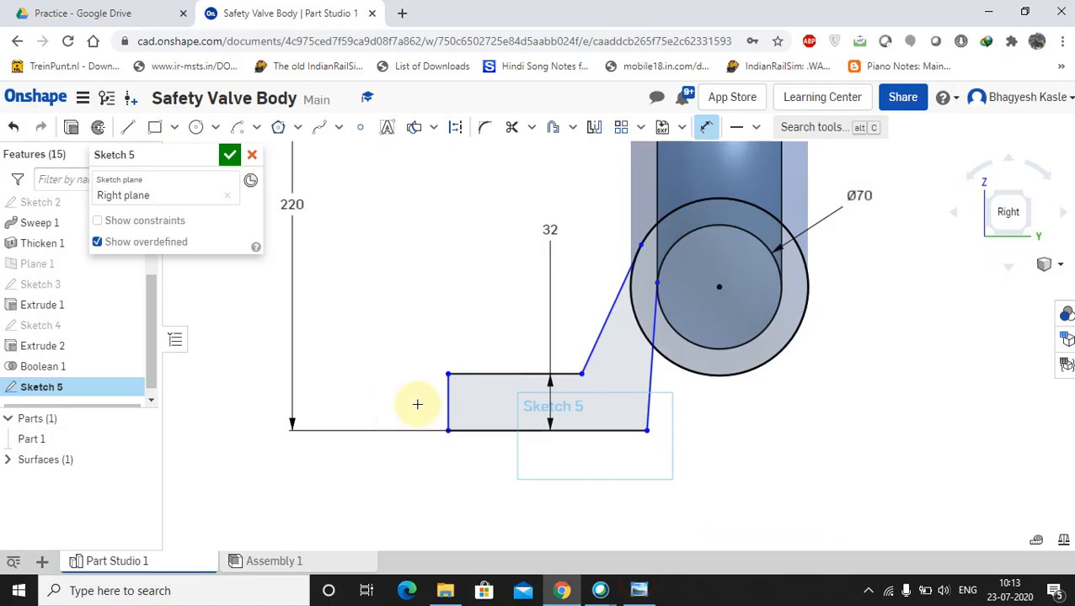
{"action": "left_click", "coordinate": [717, 289]}
{"action": "left_click", "coordinate": [598, 525]}
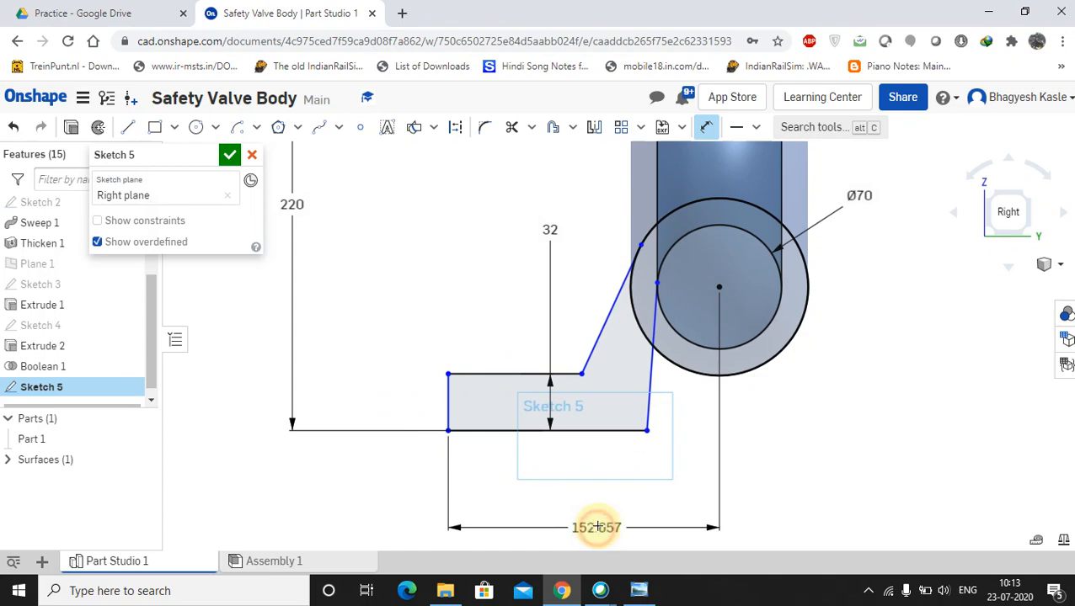
{"action": "type", "text": "11"}
{"action": "key", "text": "Escape"}
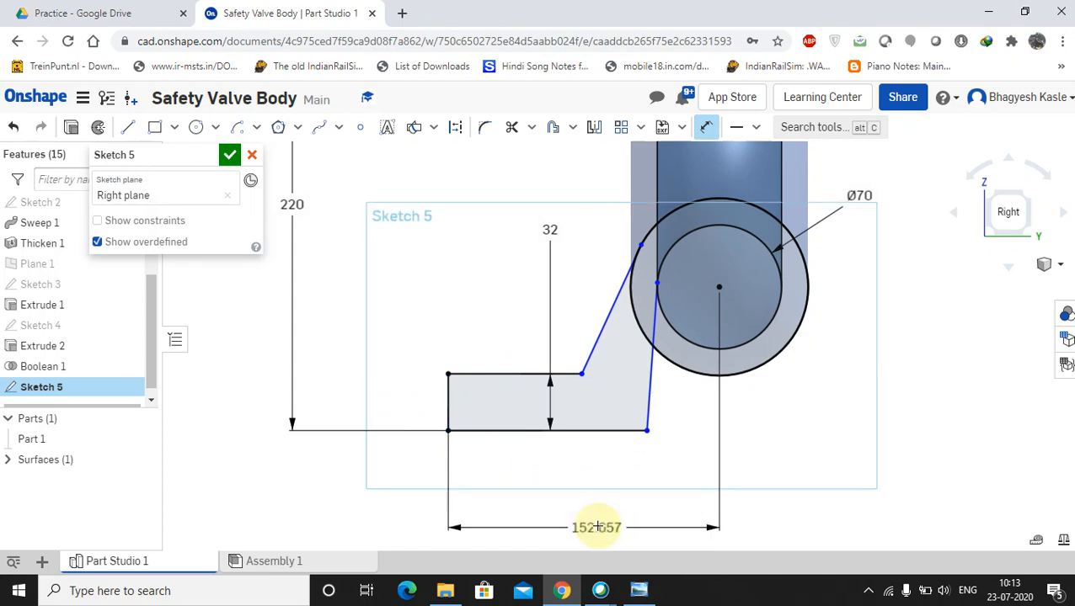
{"action": "left_click", "coordinate": [645, 595]}
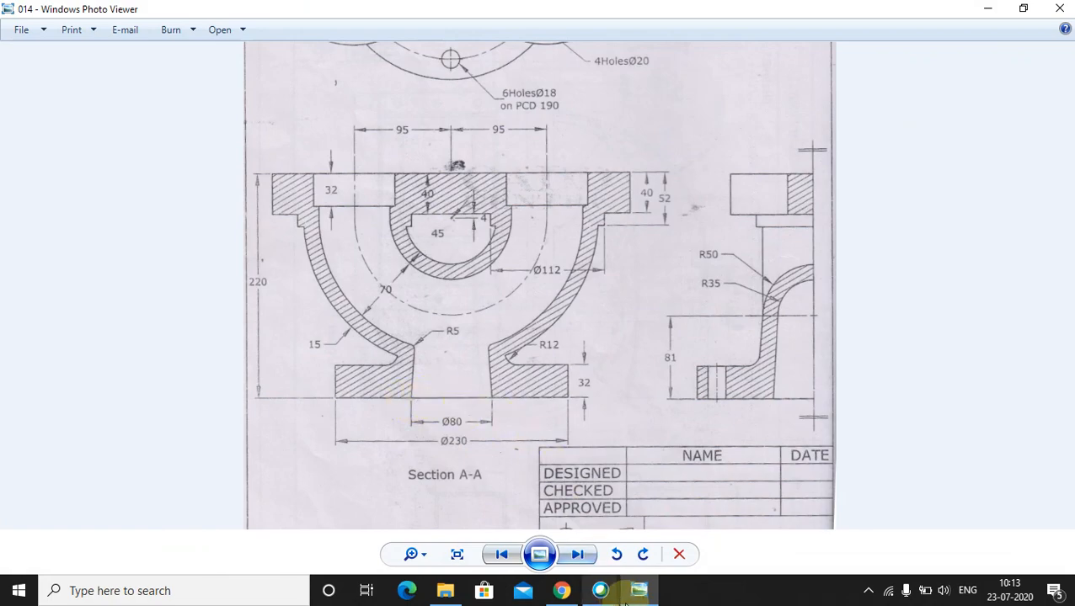
{"action": "left_click", "coordinate": [561, 591]}
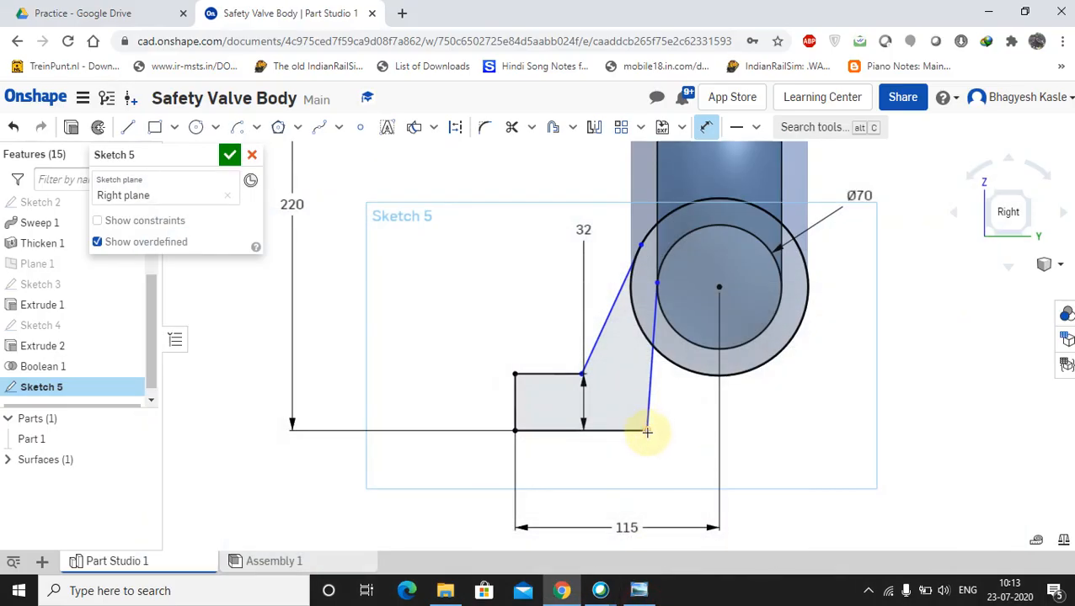
{"action": "left_click", "coordinate": [646, 433]}
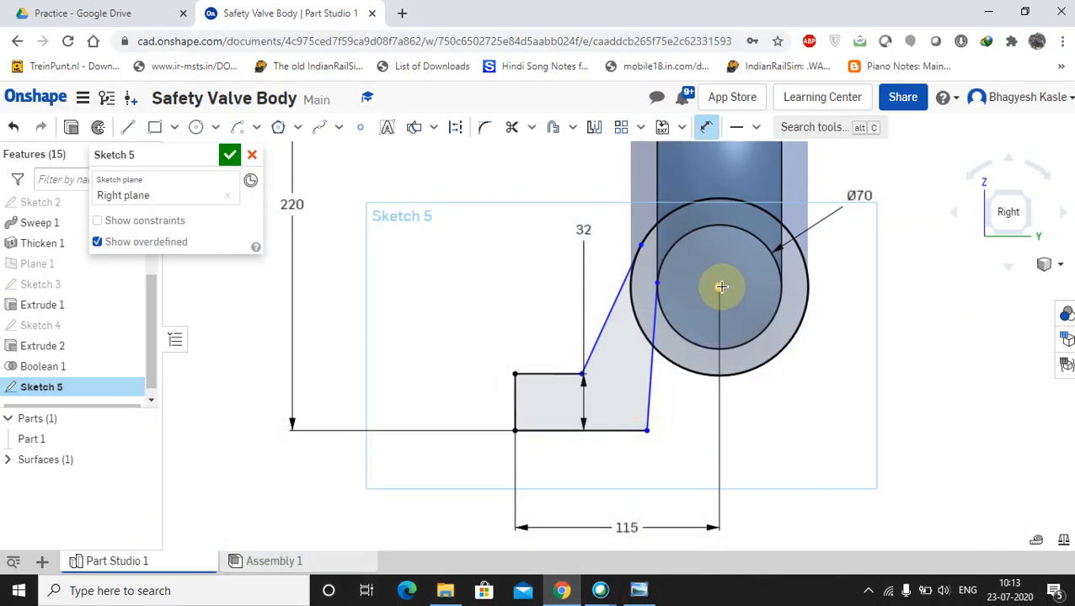
{"action": "left_click", "coordinate": [721, 288]}
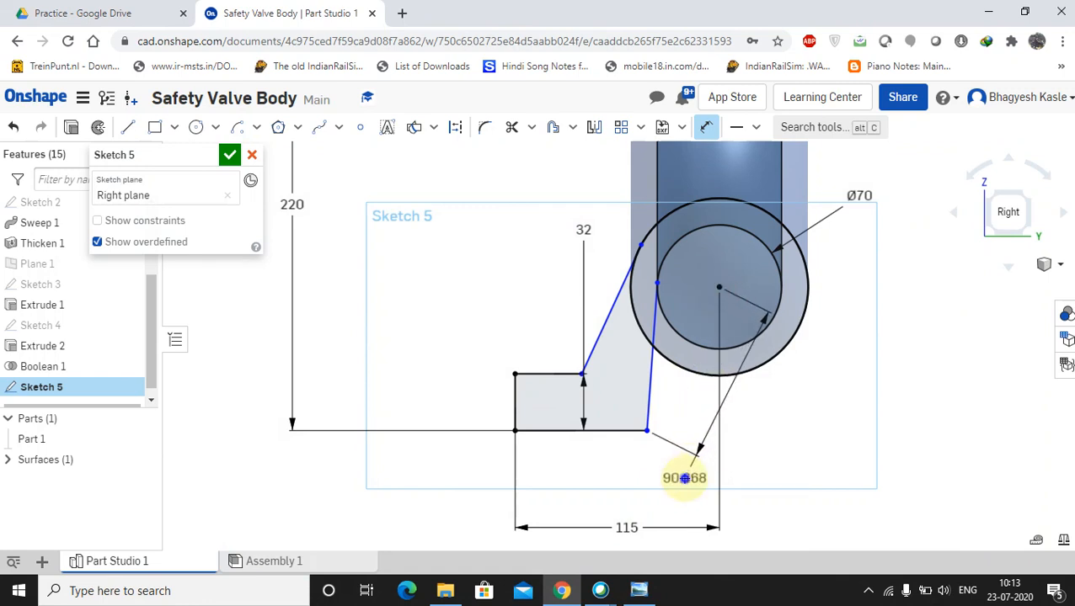
{"action": "right_click", "coordinate": [684, 478]}
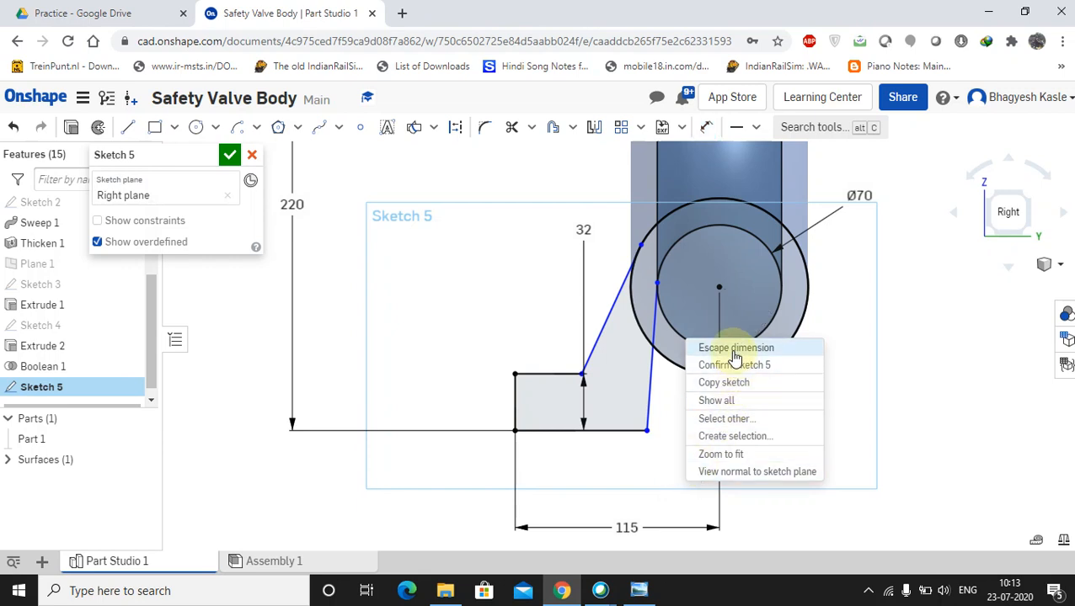
{"action": "left_click", "coordinate": [895, 367]}
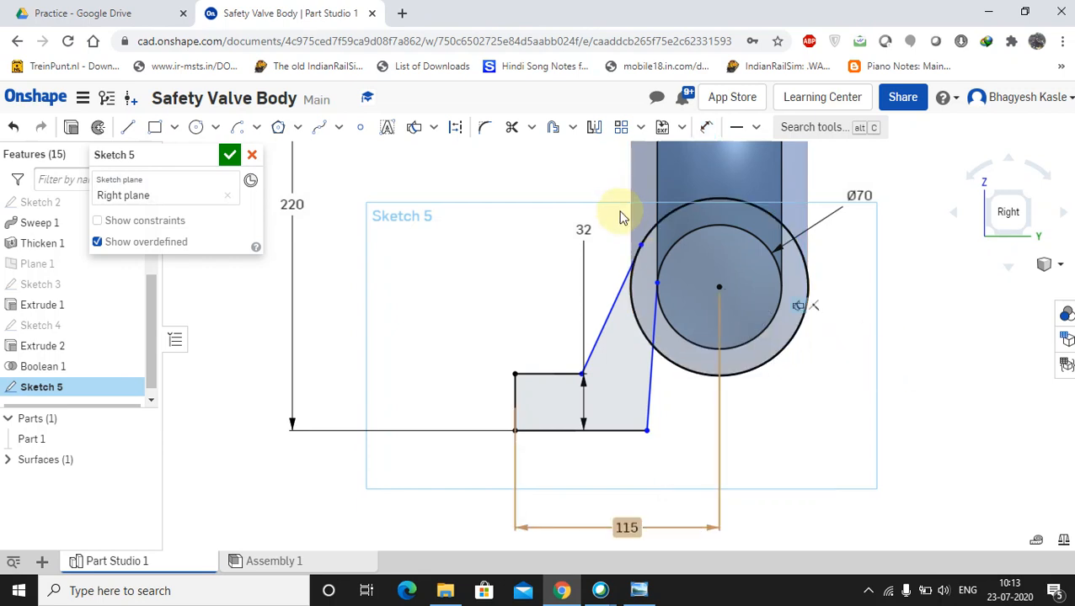
- Dimension the base's inner bottom corner 40 mm horizontally from the circle's centre and place the dimension below the profile
{"action": "left_click", "coordinate": [700, 131]}
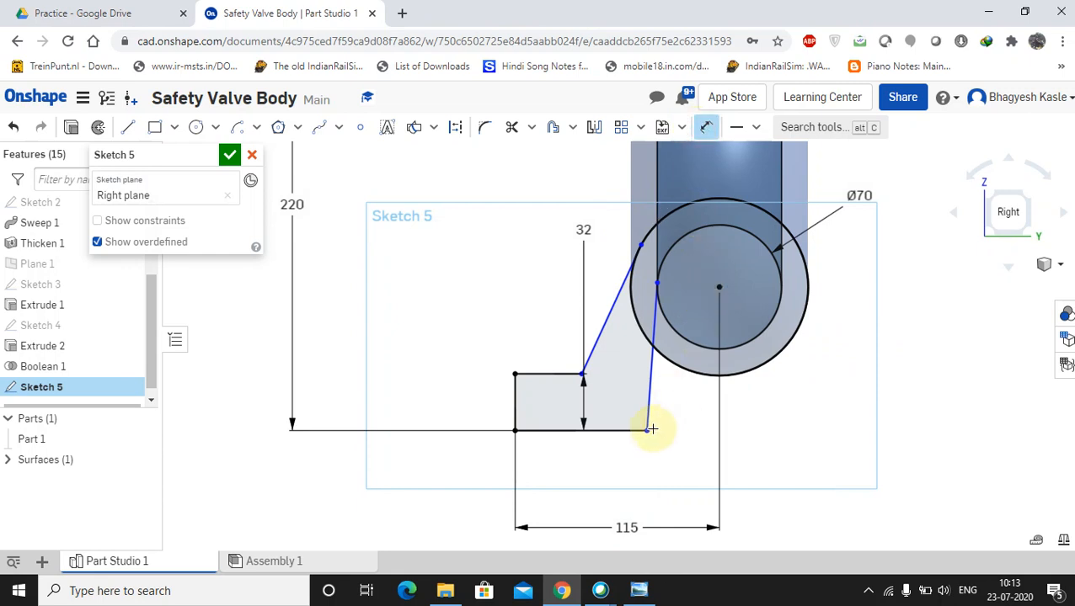
{"action": "left_click", "coordinate": [719, 285]}
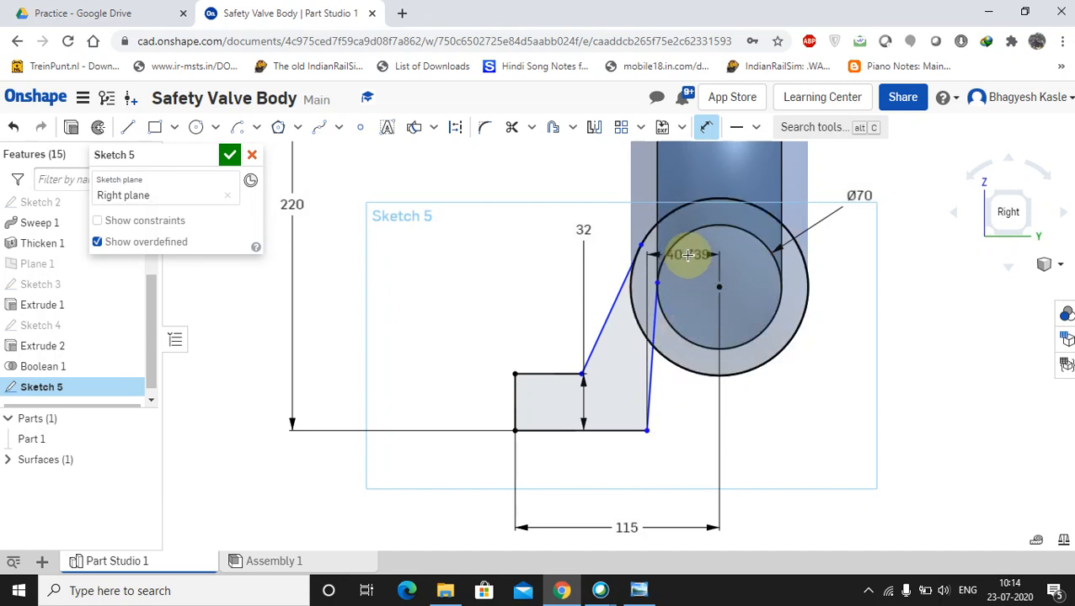
{"action": "left_click", "coordinate": [695, 266]}
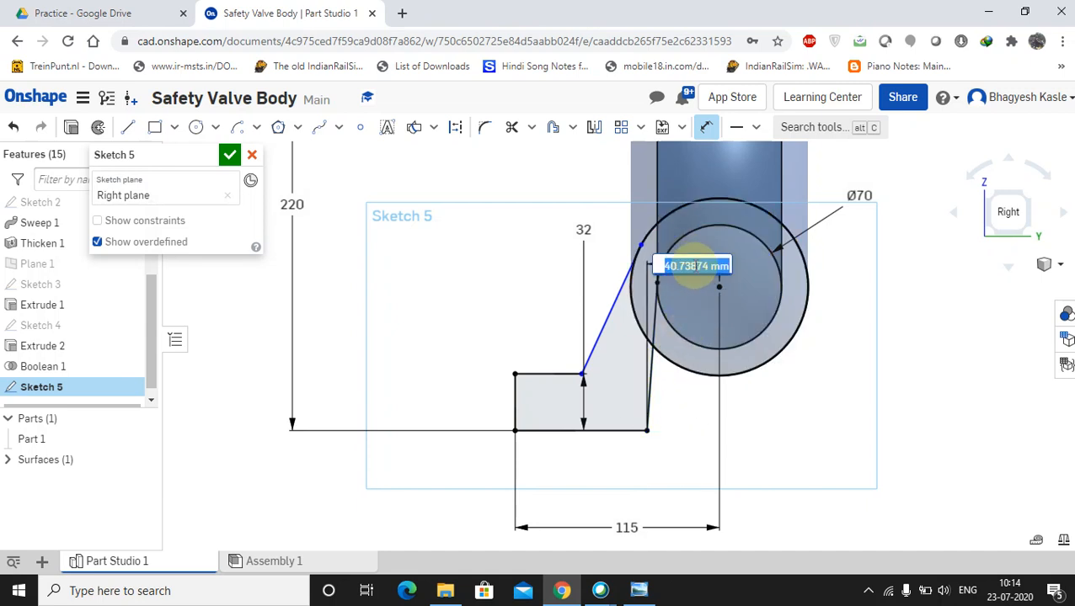
{"action": "type", "text": "40"}
{"action": "key", "text": "Return"}
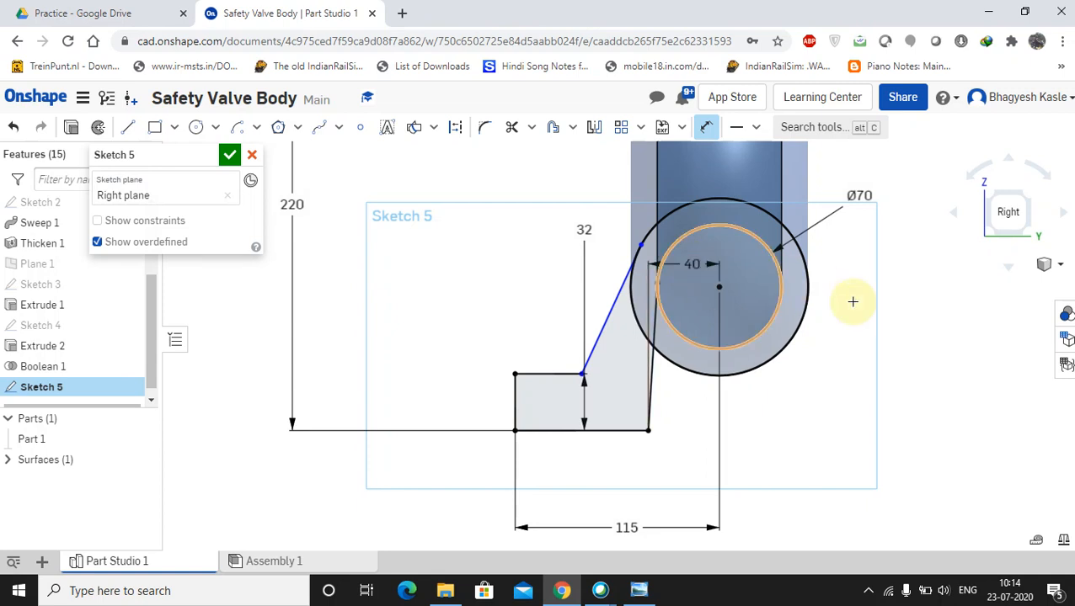
{"action": "right_click", "coordinate": [905, 314]}
{"action": "left_click", "coordinate": [927, 327]}
{"action": "left_click_drag", "start_coordinate": [674, 269], "coordinate": [696, 483]}
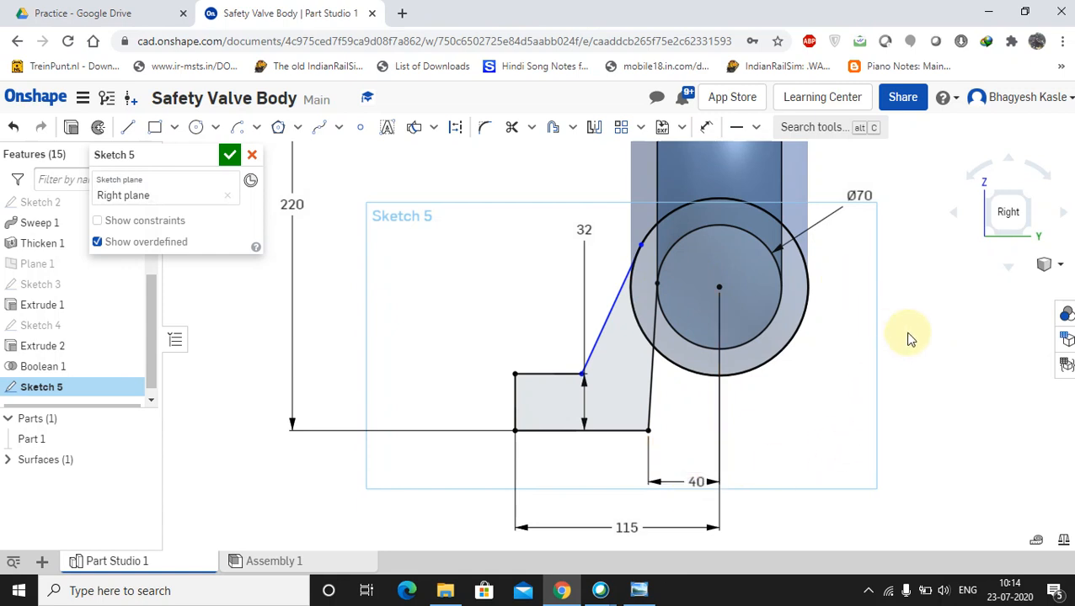
- Constrain the outer slanted line to be parallel to the inner slanted line
{"action": "left_click", "coordinate": [756, 130]}
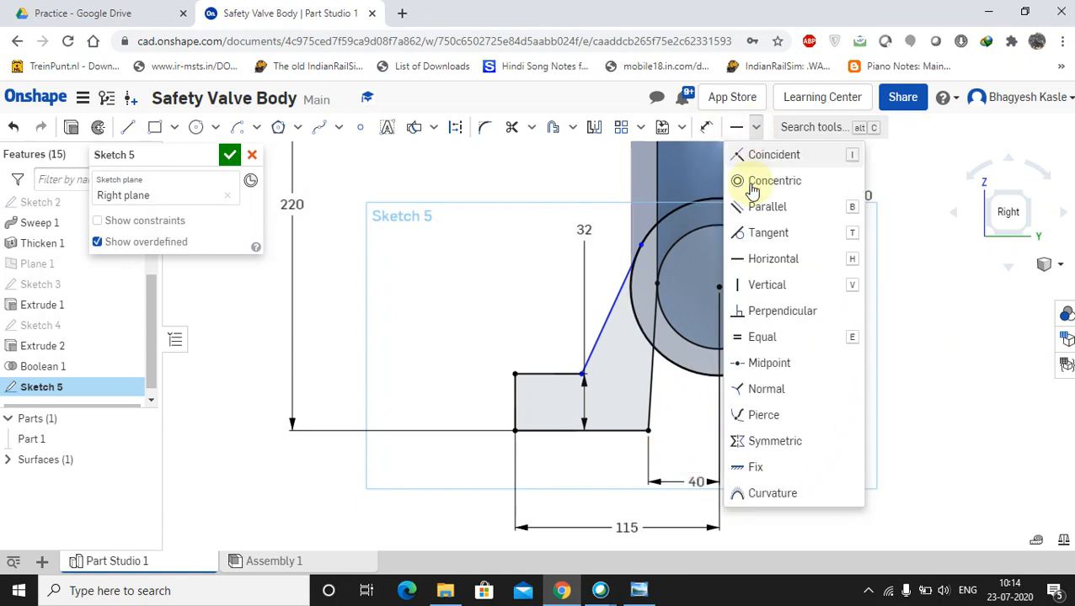
{"action": "left_click", "coordinate": [777, 214]}
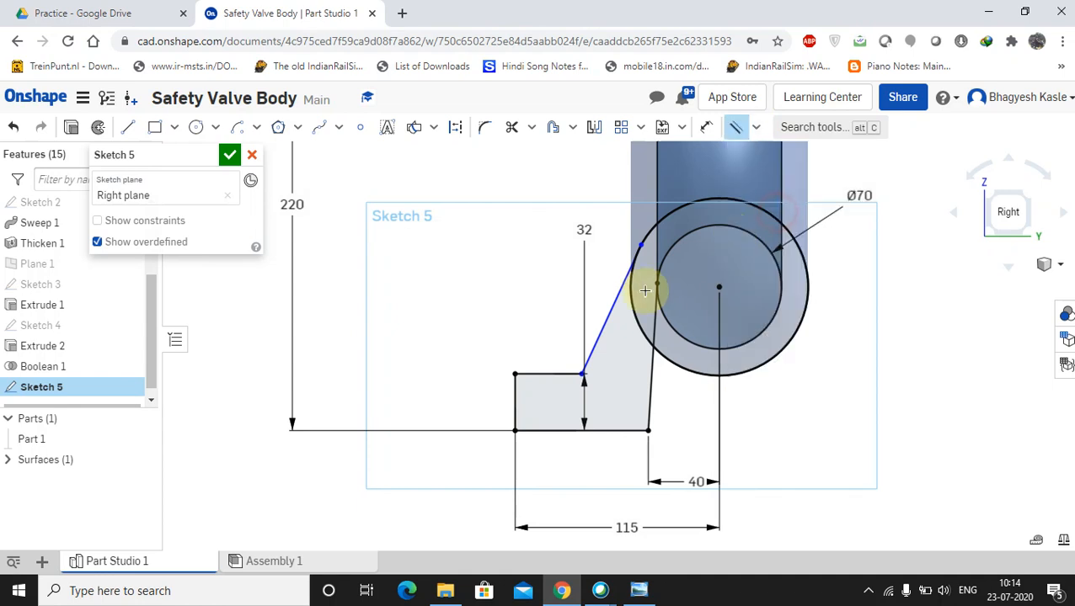
{"action": "left_click", "coordinate": [608, 313]}
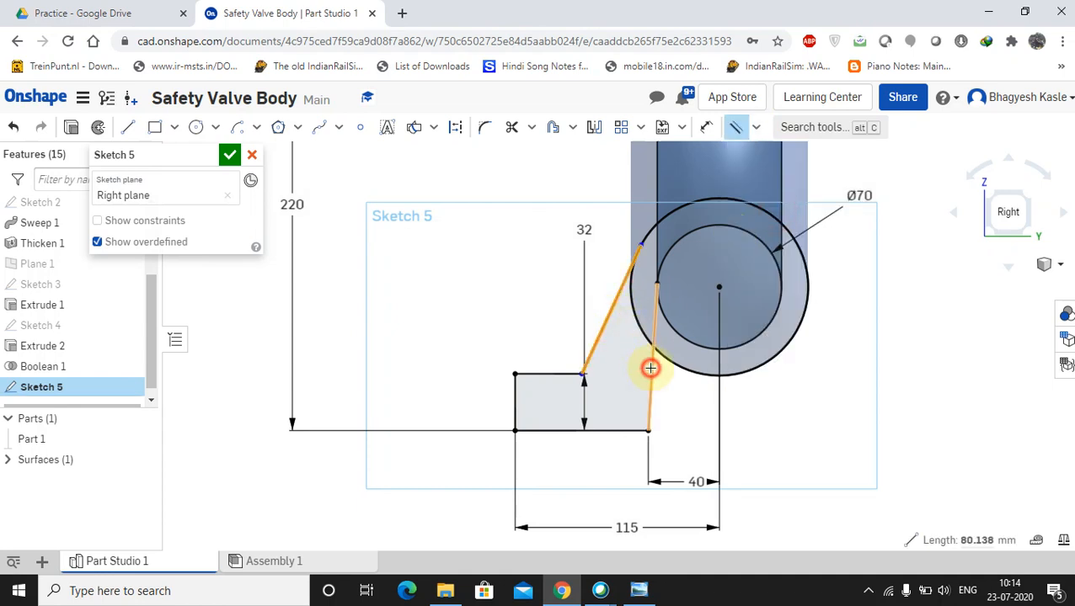
{"action": "left_click", "coordinate": [651, 369]}
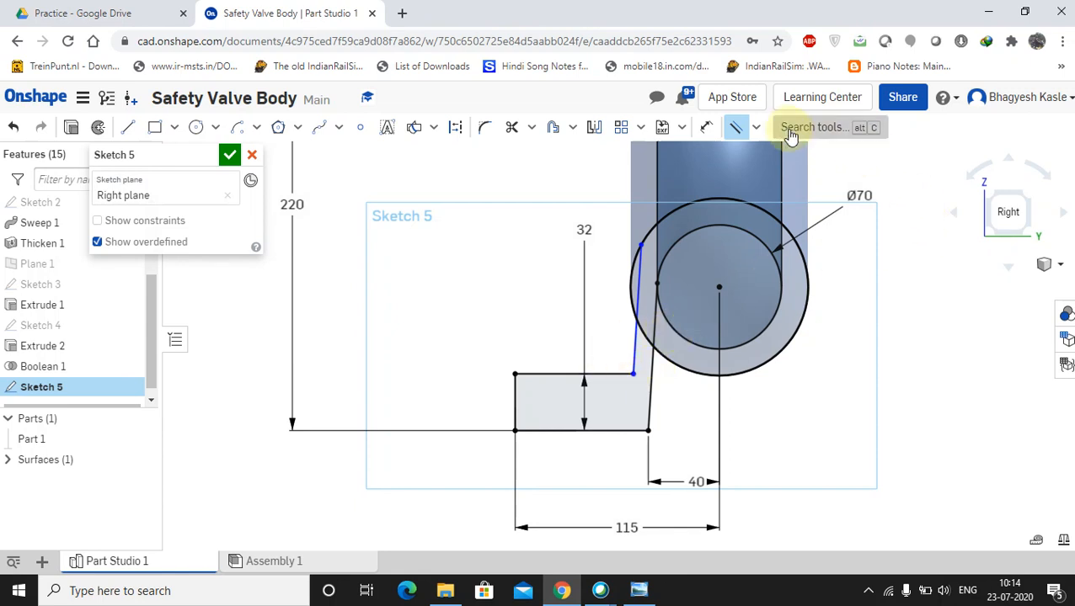
- Constrain the outer slanted line to be tangent to the larger circle
{"action": "left_click", "coordinate": [757, 128]}
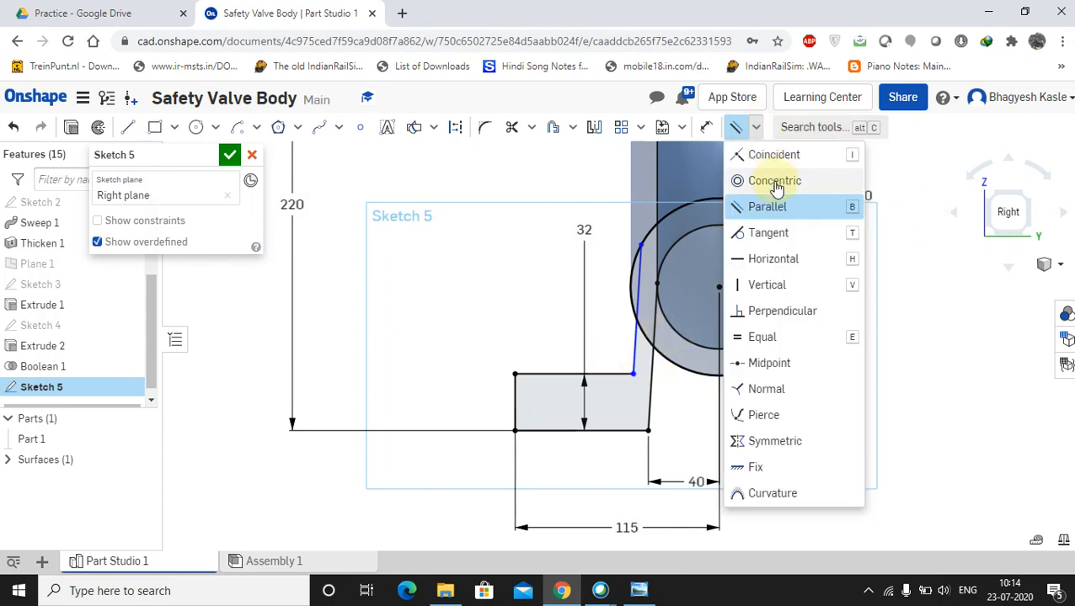
{"action": "left_click", "coordinate": [760, 237]}
{"action": "left_click", "coordinate": [633, 291]}
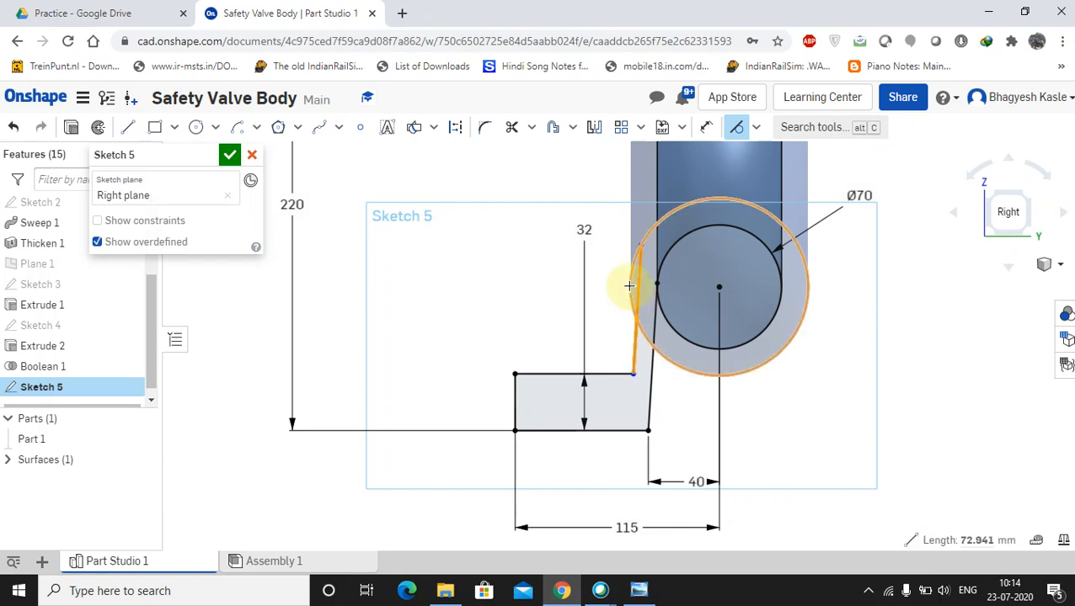
{"action": "left_click", "coordinate": [629, 286]}
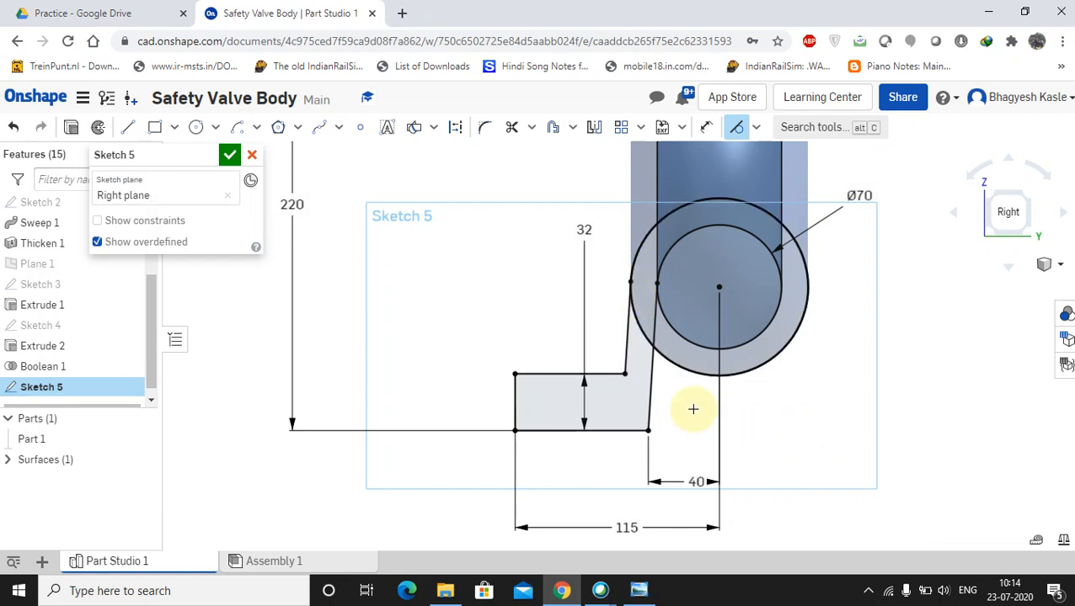
{"action": "left_click", "coordinate": [515, 135]}
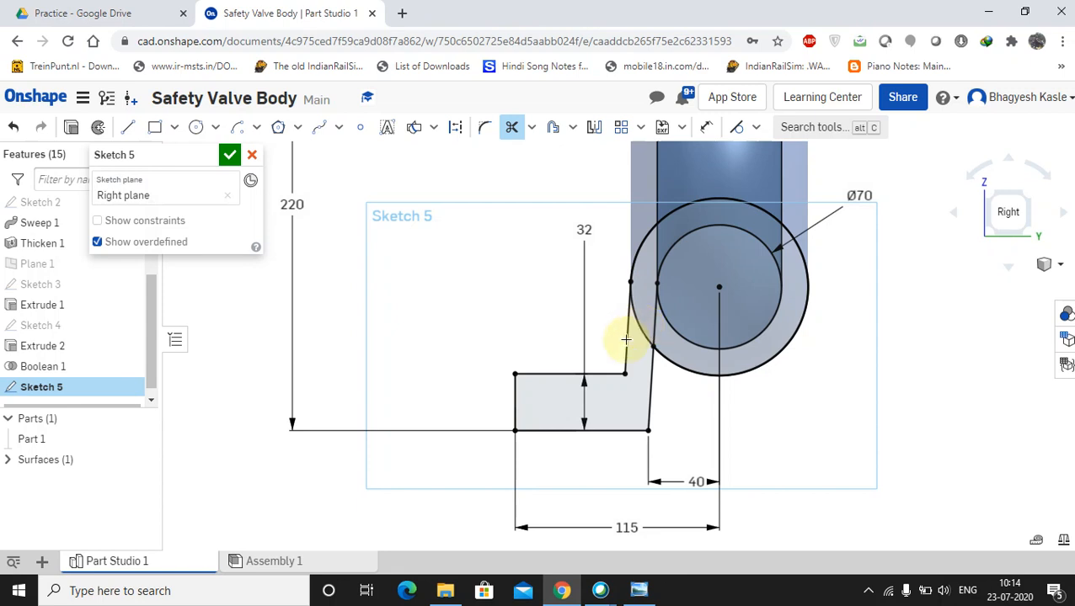
{"action": "scroll", "coordinate": [643, 319], "scroll_direction": "up", "scroll_amount": 5}
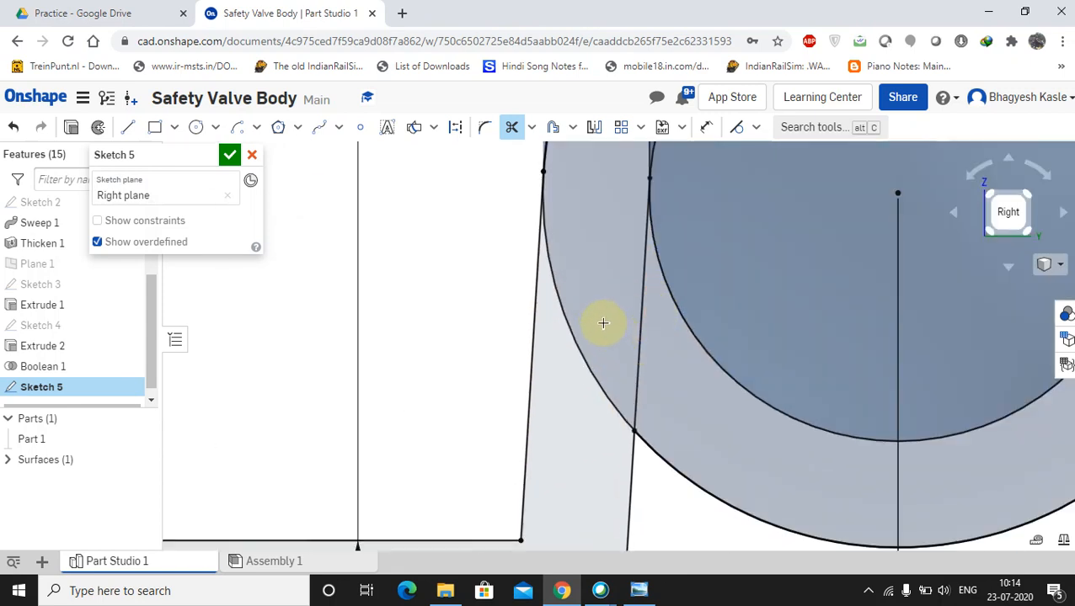
{"action": "scroll", "coordinate": [672, 371], "scroll_direction": "down", "scroll_amount": 3}
{"action": "scroll", "coordinate": [672, 371], "scroll_direction": "down", "scroll_amount": 1}
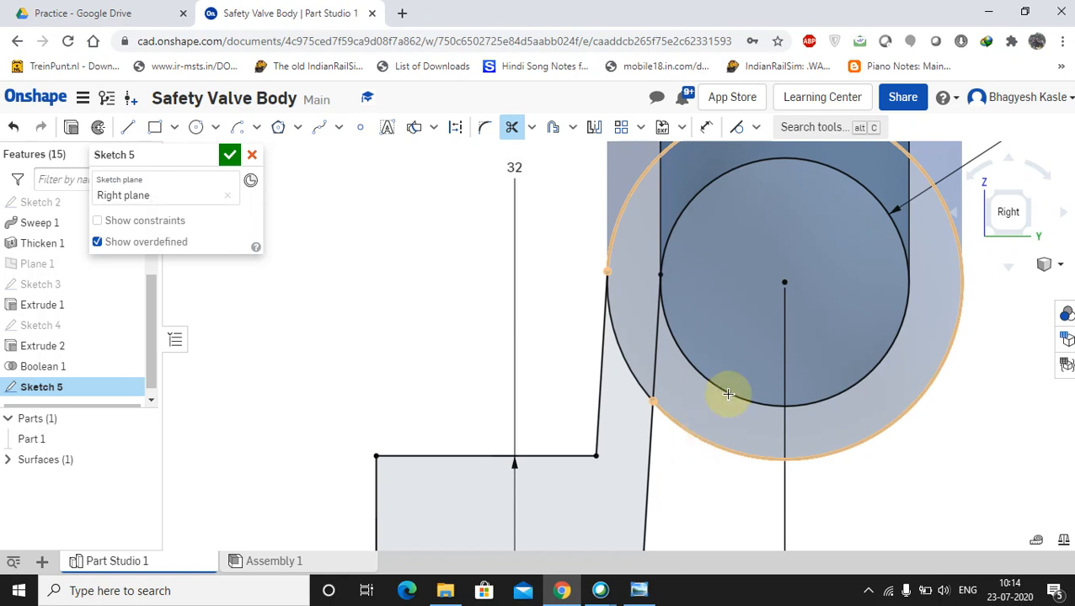
{"action": "scroll", "coordinate": [705, 431], "scroll_direction": "down", "scroll_amount": 3}
{"action": "scroll", "coordinate": [738, 358], "scroll_direction": "up", "scroll_amount": 1}
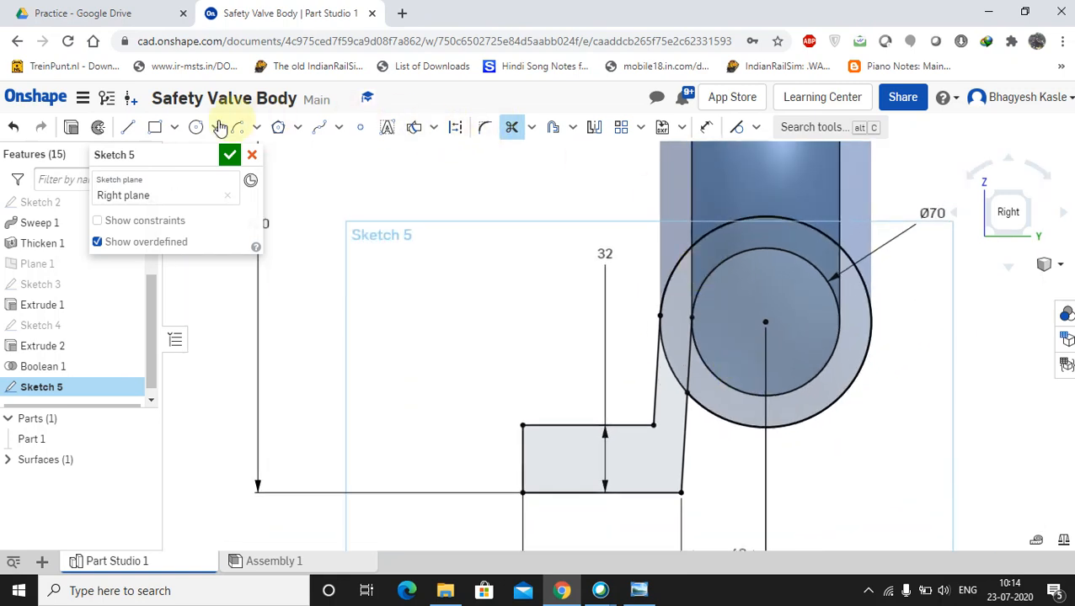
- Sketch a vertical line about 15 mm long from the top of the larger circle down to the top of the 70 mm circle
{"action": "left_click", "coordinate": [126, 127]}
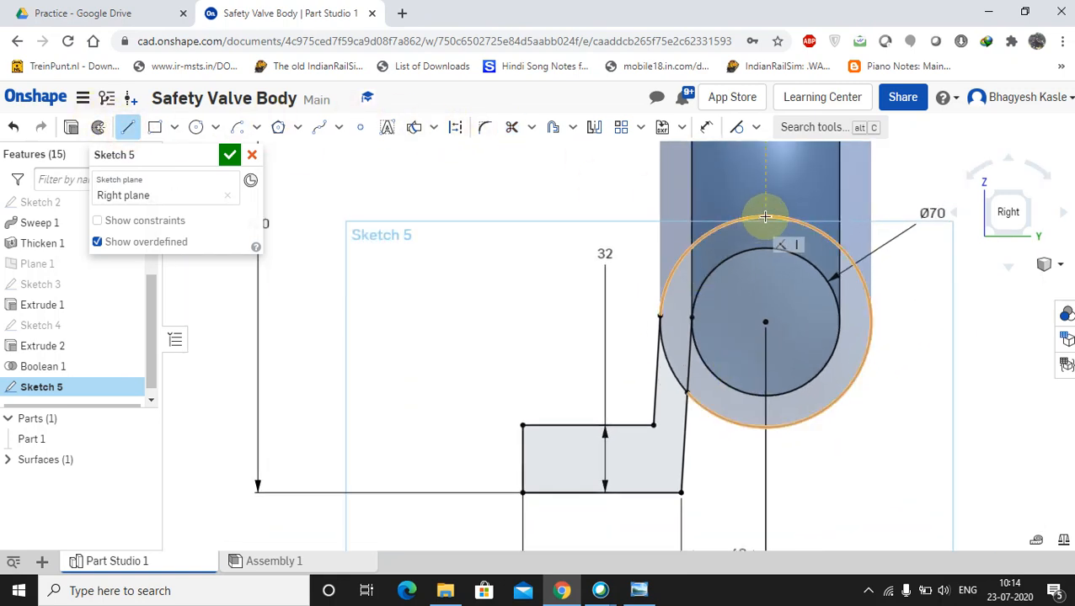
{"action": "left_click", "coordinate": [765, 217]}
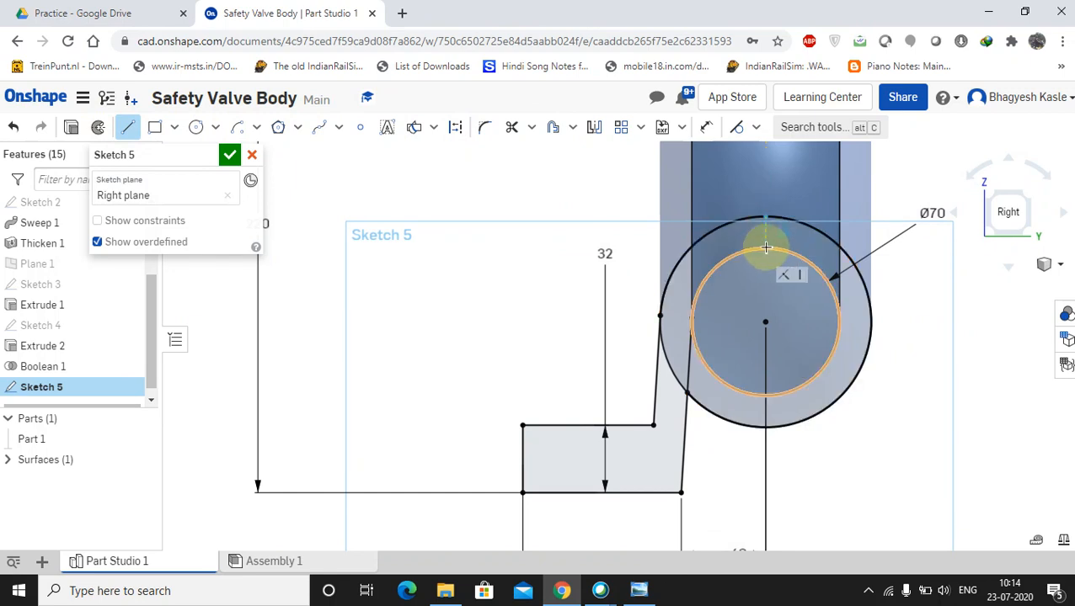
{"action": "right_click", "coordinate": [766, 247]}
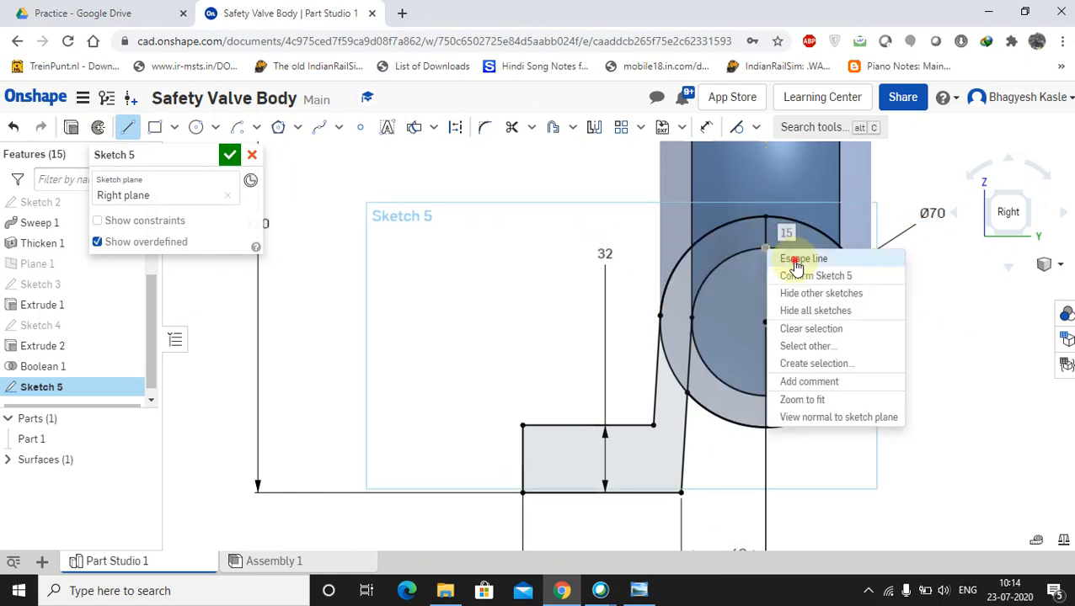
{"action": "left_click", "coordinate": [792, 260]}
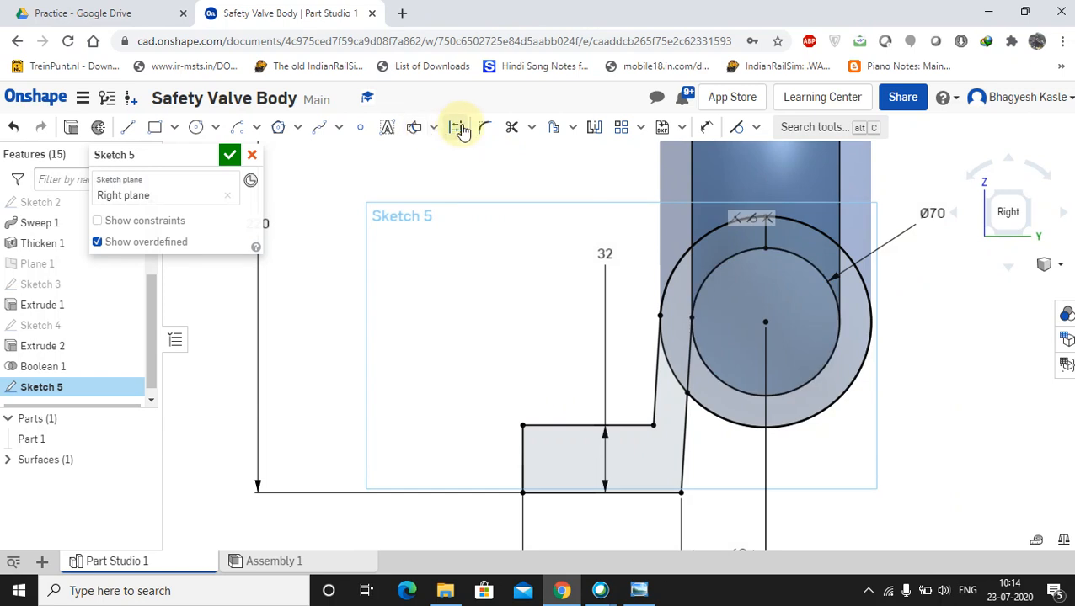
- Trim away the part of the larger circle opposite the base, between the short vertical line and the inner slanted line
{"action": "left_click", "coordinate": [512, 128]}
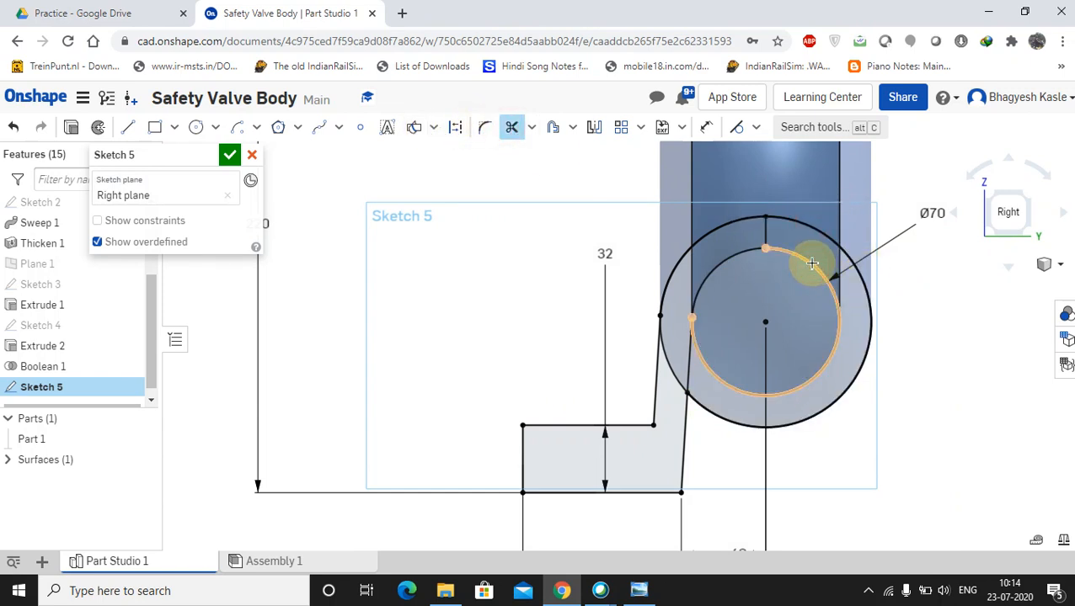
{"action": "left_click", "coordinate": [723, 421]}
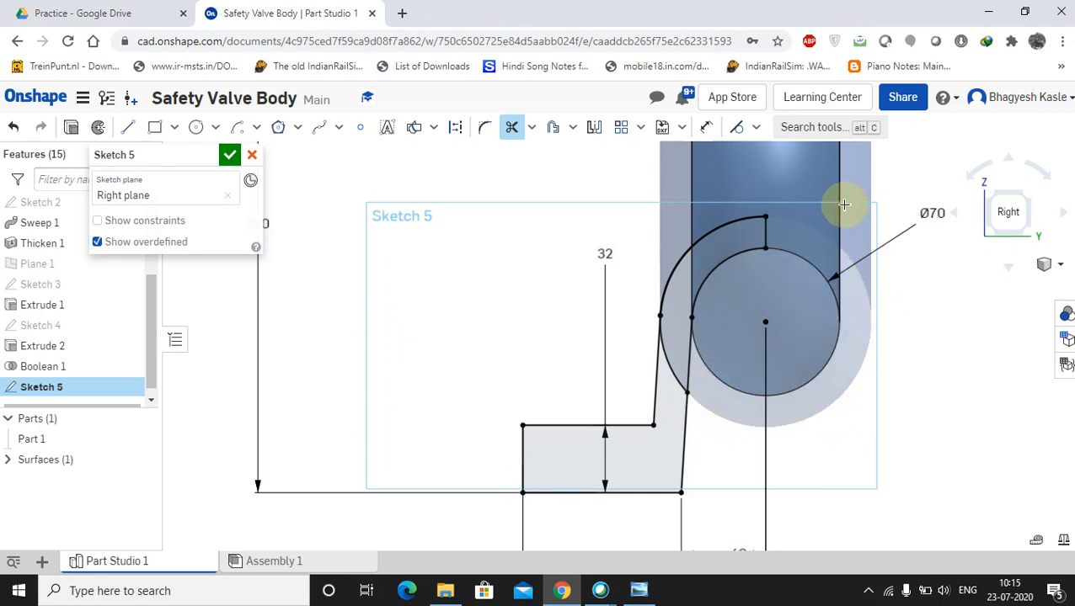
{"action": "left_click", "coordinate": [713, 262]}
{"action": "scroll", "coordinate": [754, 387], "scroll_direction": "down", "scroll_amount": 1}
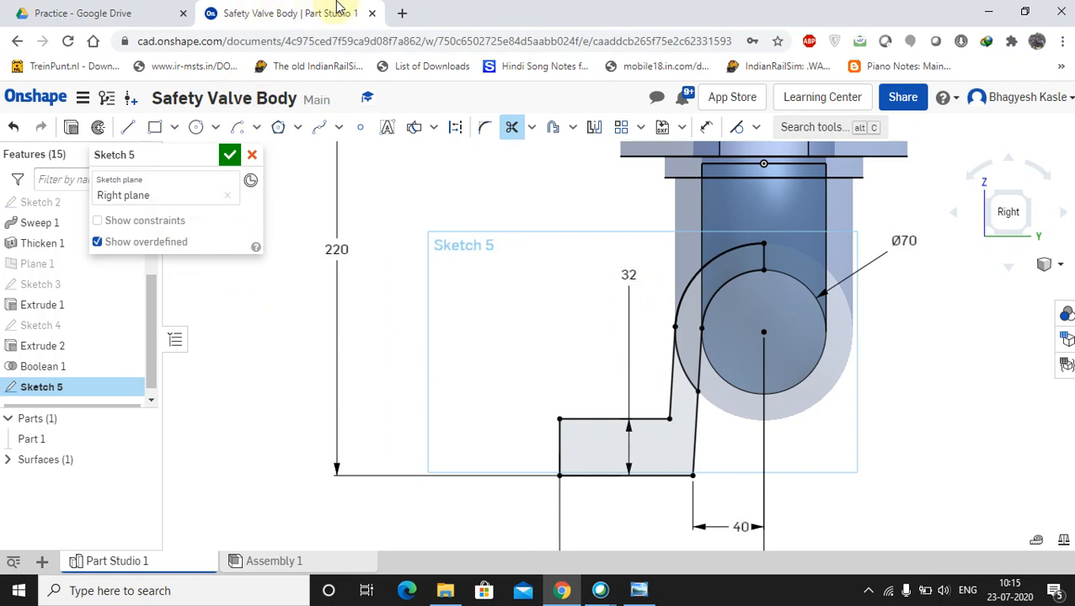
{"action": "mouse_move", "coordinate": [505, 7]}
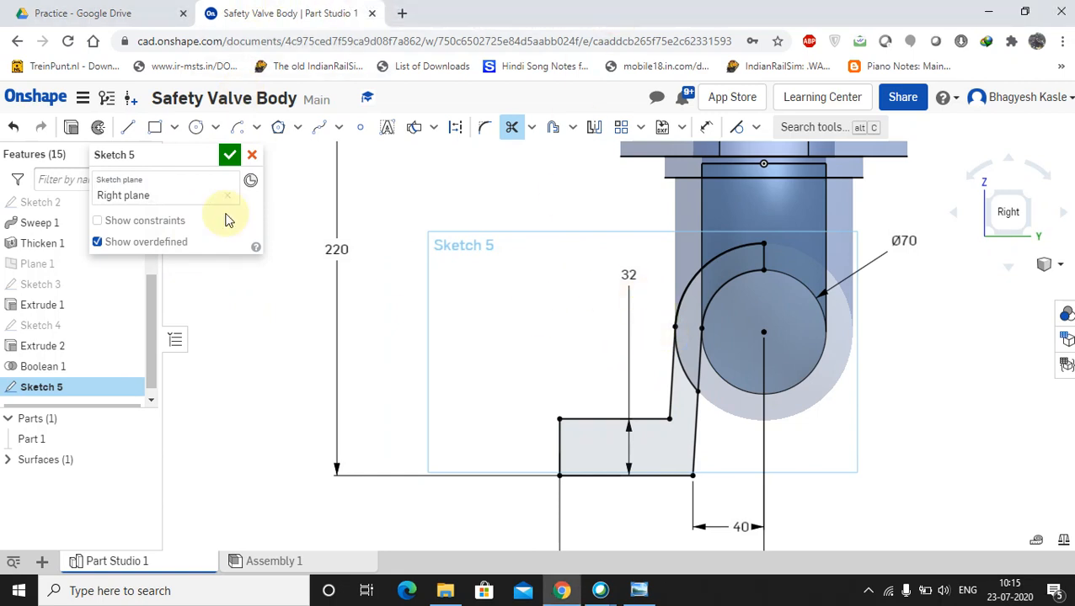
- Revolve the Sketch 5 profile a full turn about its short vertical line, adding it to the existing body
{"action": "left_click", "coordinate": [102, 132]}
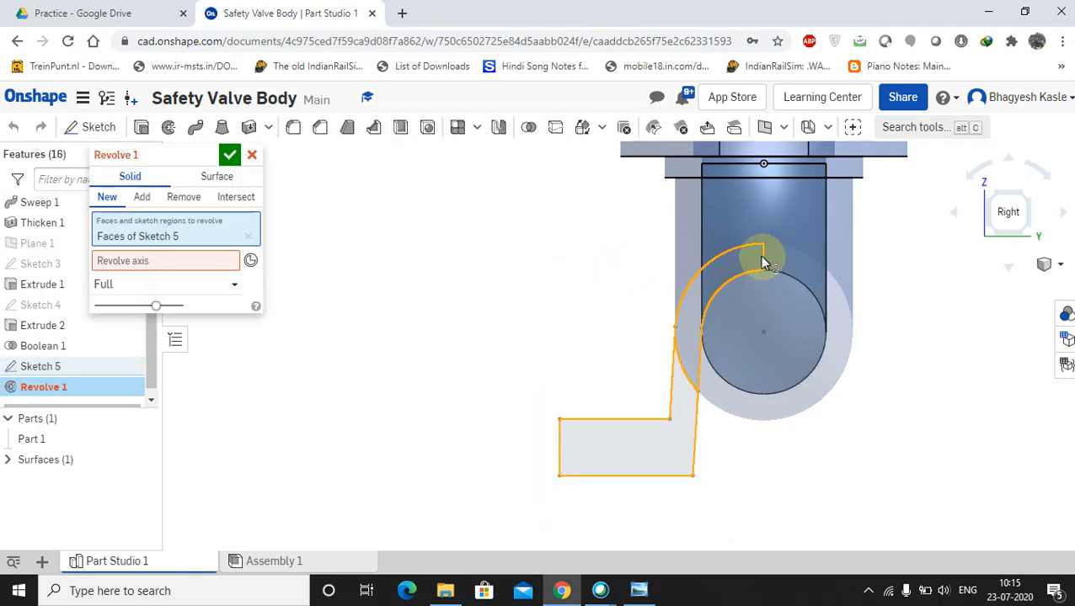
{"action": "left_click", "coordinate": [204, 261]}
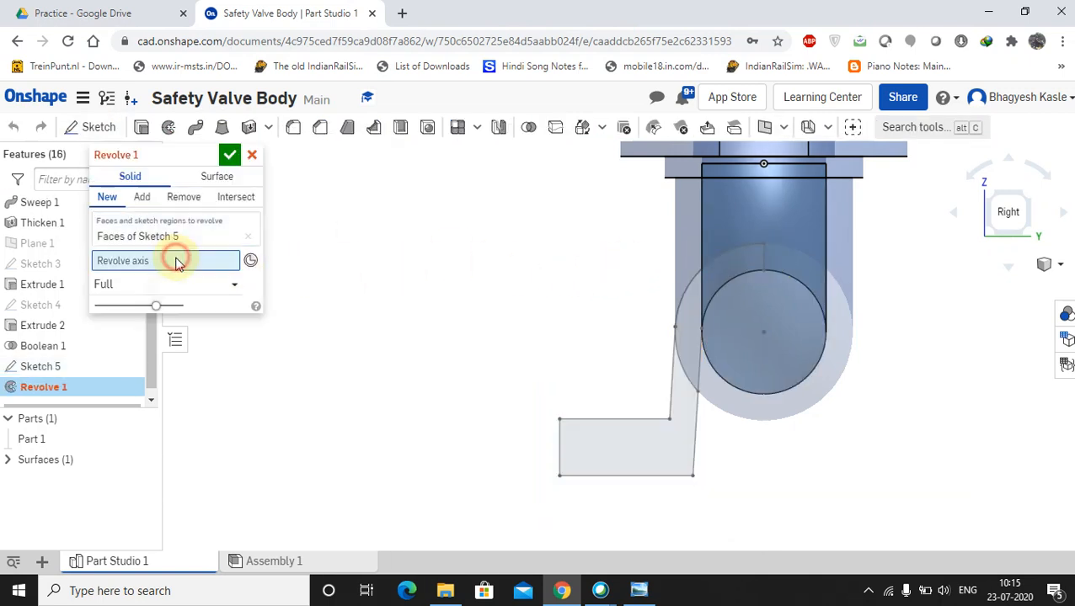
{"action": "left_click", "coordinate": [763, 258]}
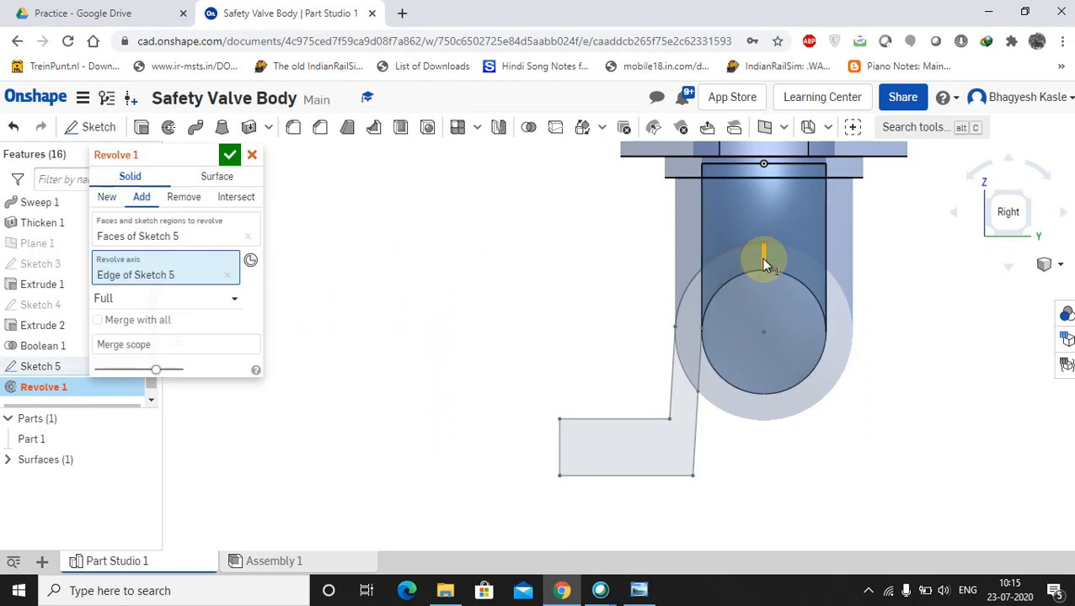
{"action": "left_click", "coordinate": [232, 162]}
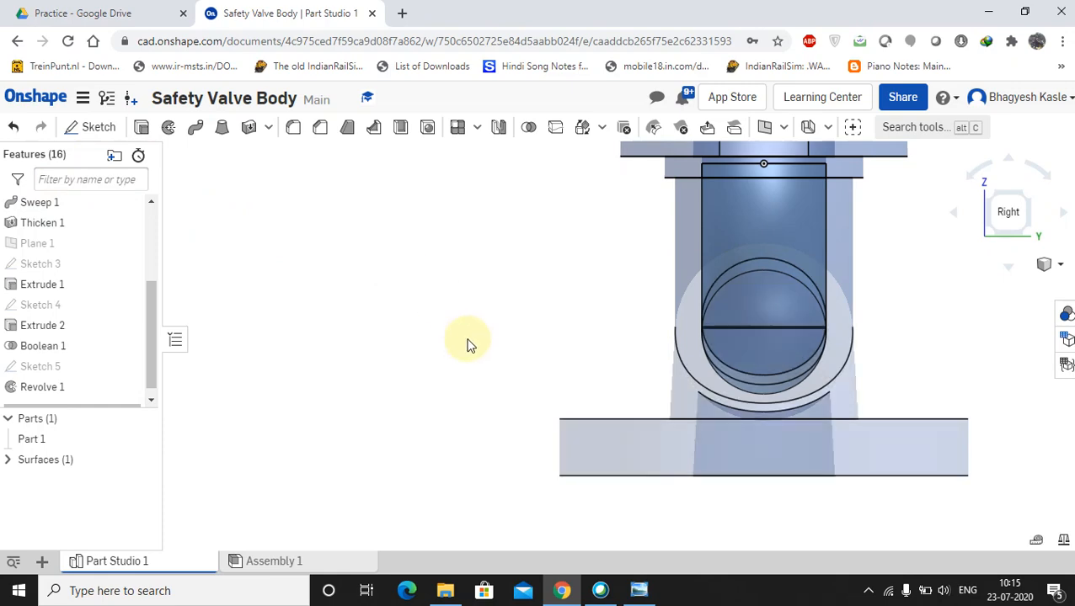
- Set the display style to Shaded and inspect the revolved neck and base flange from below
{"action": "middle_click_drag", "start_coordinate": [583, 408], "coordinate": [466, 406]}
{"action": "right_click_drag", "start_coordinate": [466, 407], "coordinate": [539, 405]}
{"action": "middle_click_drag", "start_coordinate": [539, 404], "coordinate": [644, 411]}
{"action": "right_click_drag", "start_coordinate": [644, 412], "coordinate": [625, 428]}
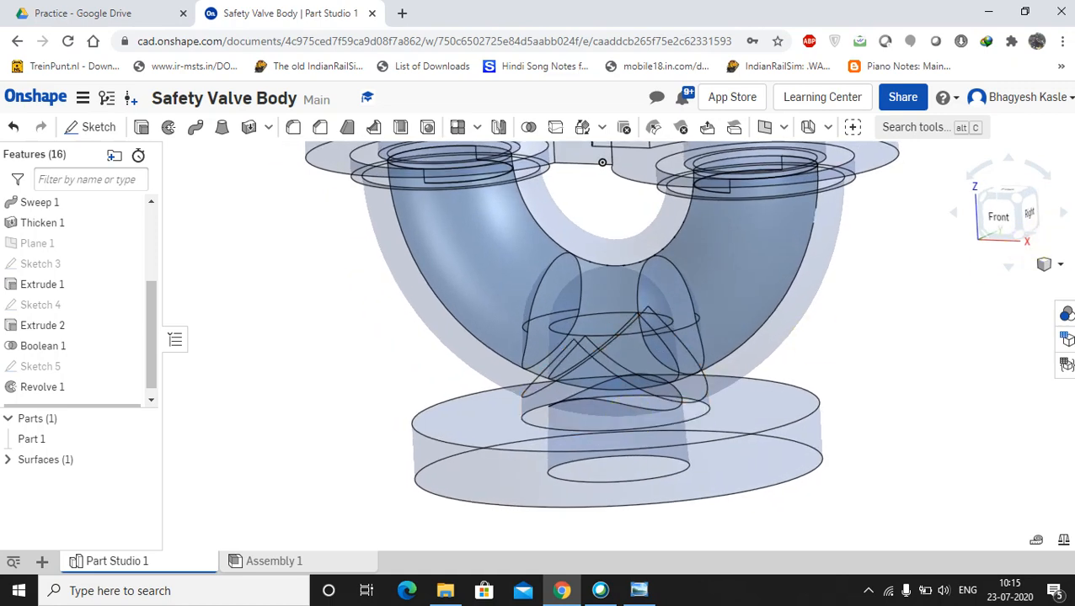
{"action": "left_click", "coordinate": [1055, 269]}
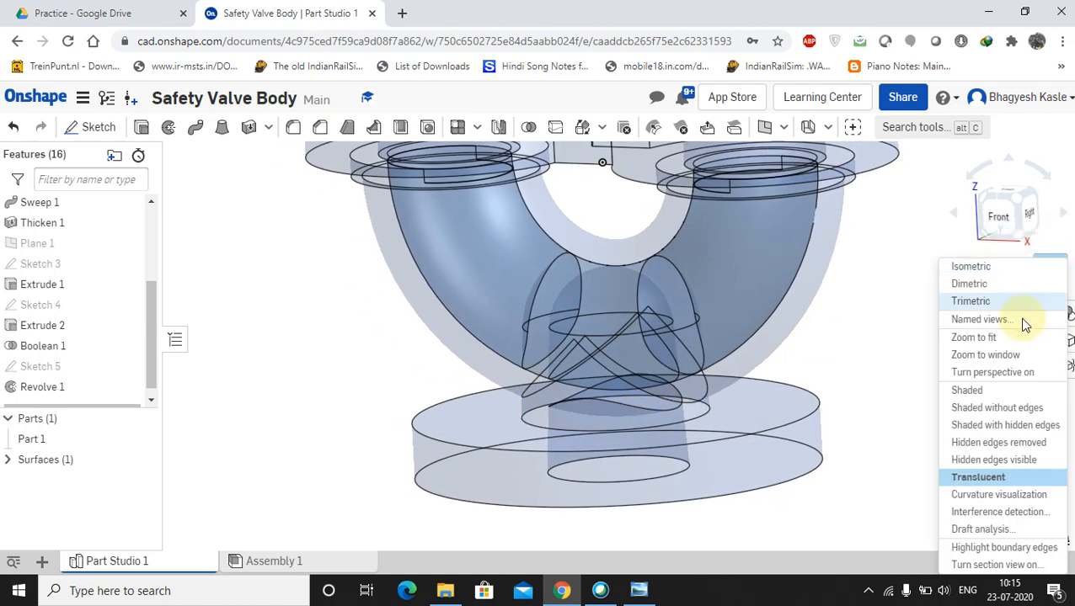
{"action": "left_click", "coordinate": [994, 390]}
{"action": "scroll", "coordinate": [619, 331], "scroll_direction": "up", "scroll_amount": 3}
{"action": "scroll", "coordinate": [619, 331], "scroll_direction": "down", "scroll_amount": 4}
{"action": "mouse_move", "coordinate": [619, 328]}
{"action": "right_mouse_down"}
{"action": "mouse_move", "coordinate": [614, 360]}
{"action": "mouse_move", "coordinate": [606, 305]}
{"action": "mouse_move", "coordinate": [603, 333]}
{"action": "right_mouse_up"}
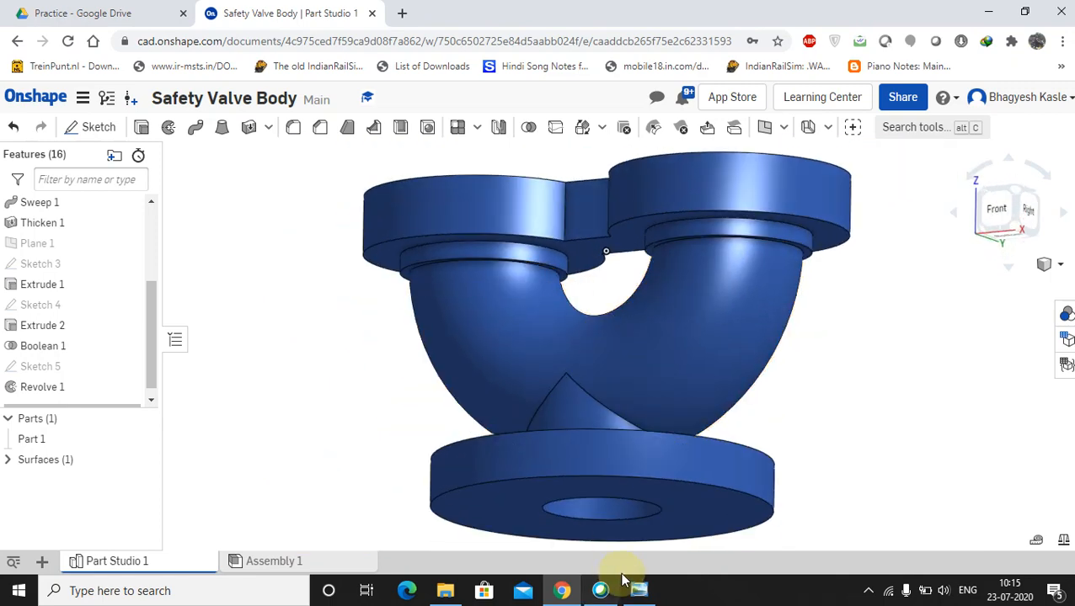
- Switch to Cisco Webex Meetings and start a meeting
{"action": "left_click", "coordinate": [600, 591]}
{"action": "left_click", "coordinate": [1027, 30]}
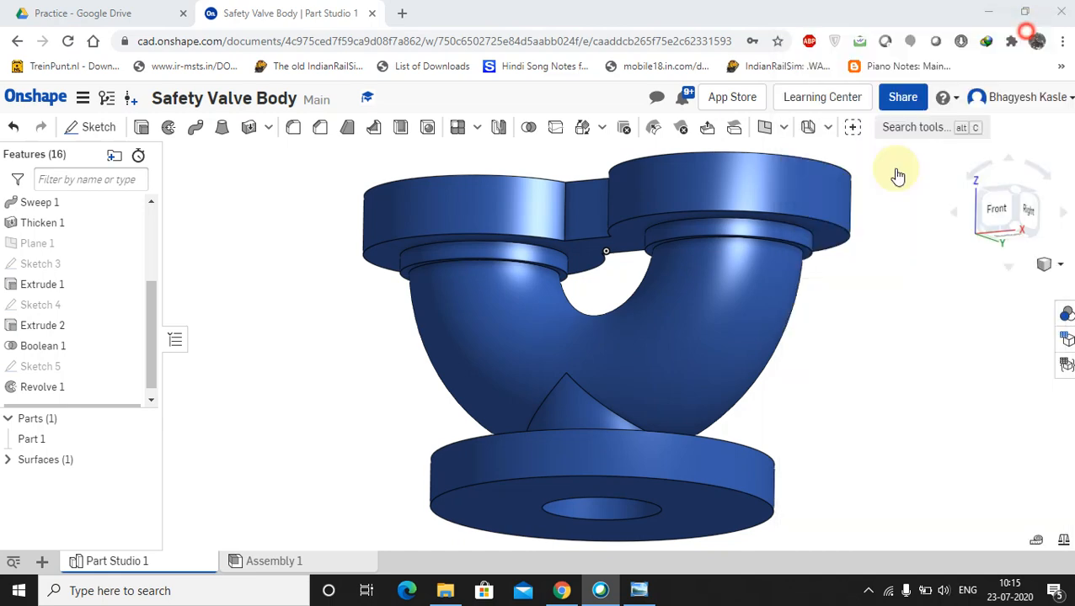
{"action": "left_click", "coordinate": [599, 590]}
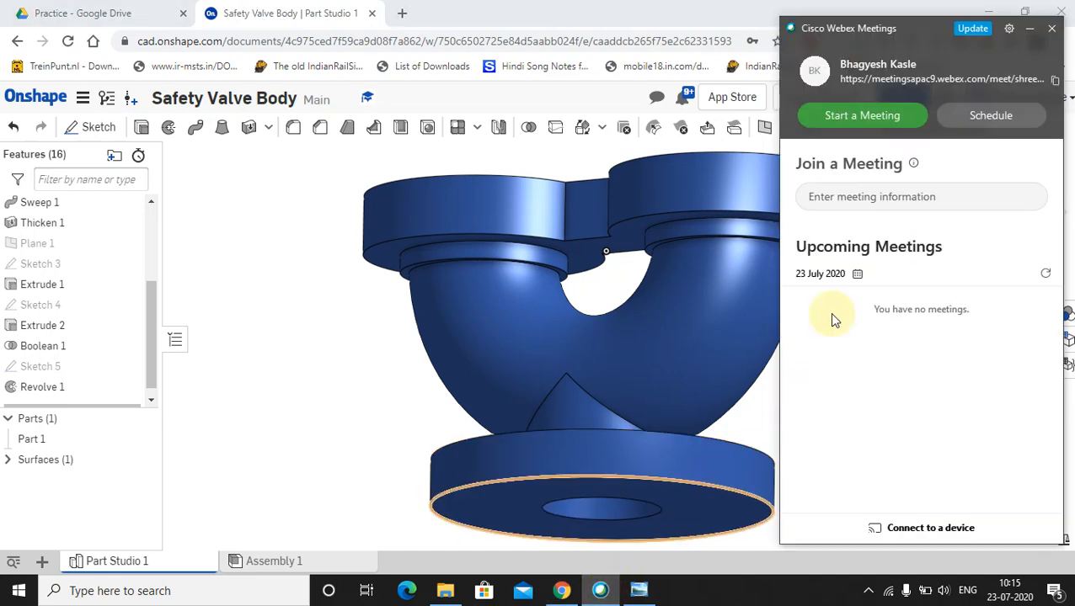
{"action": "left_click", "coordinate": [846, 117]}
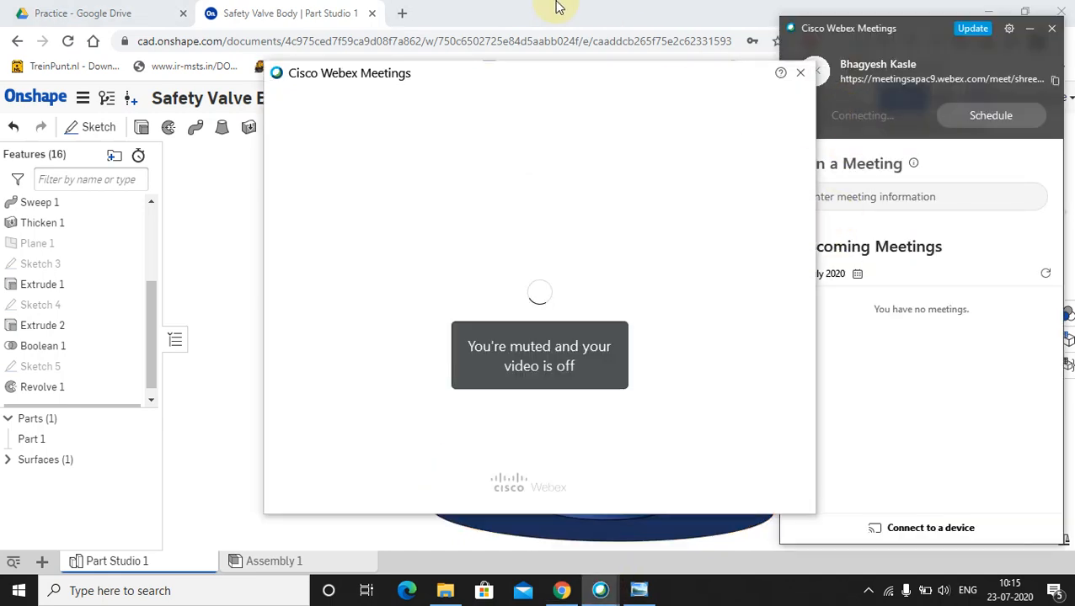
{"action": "mouse_move", "coordinate": [548, 7]}
{"action": "left_click", "coordinate": [611, 12]}
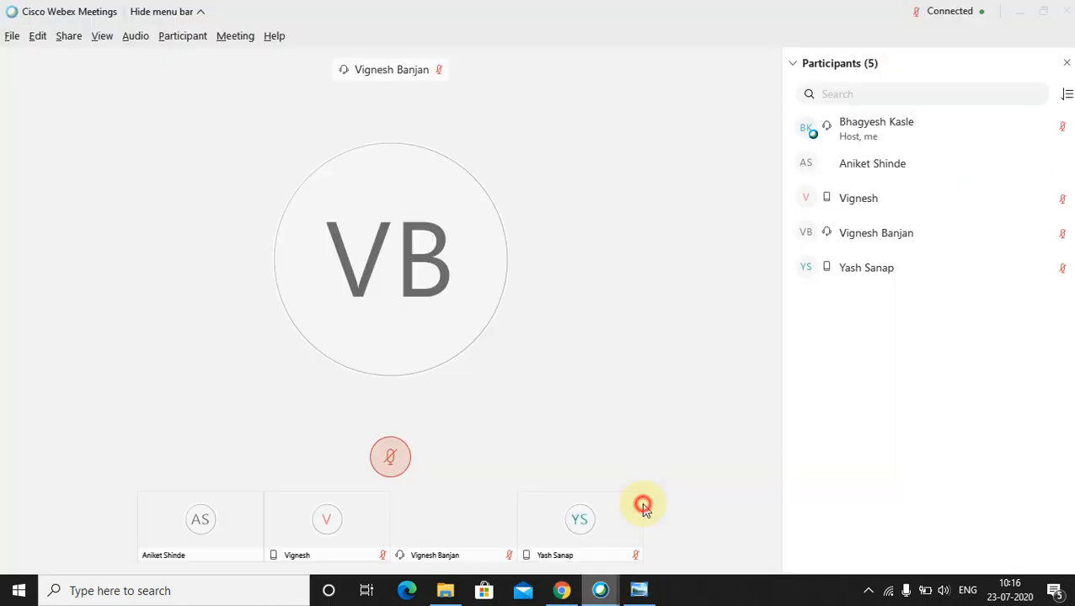
- Unmute the microphone in the meeting, mute it again and return to the Onshape model
{"action": "mouse_move", "coordinate": [633, 436]}
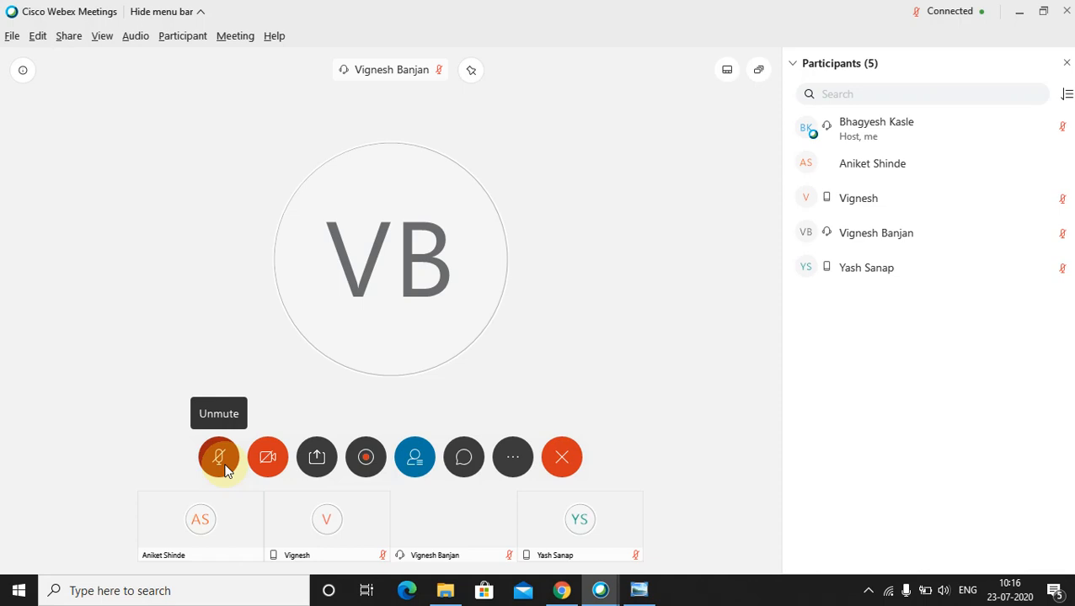
{"action": "left_click", "coordinate": [224, 470]}
{"action": "left_click", "coordinate": [227, 470]}
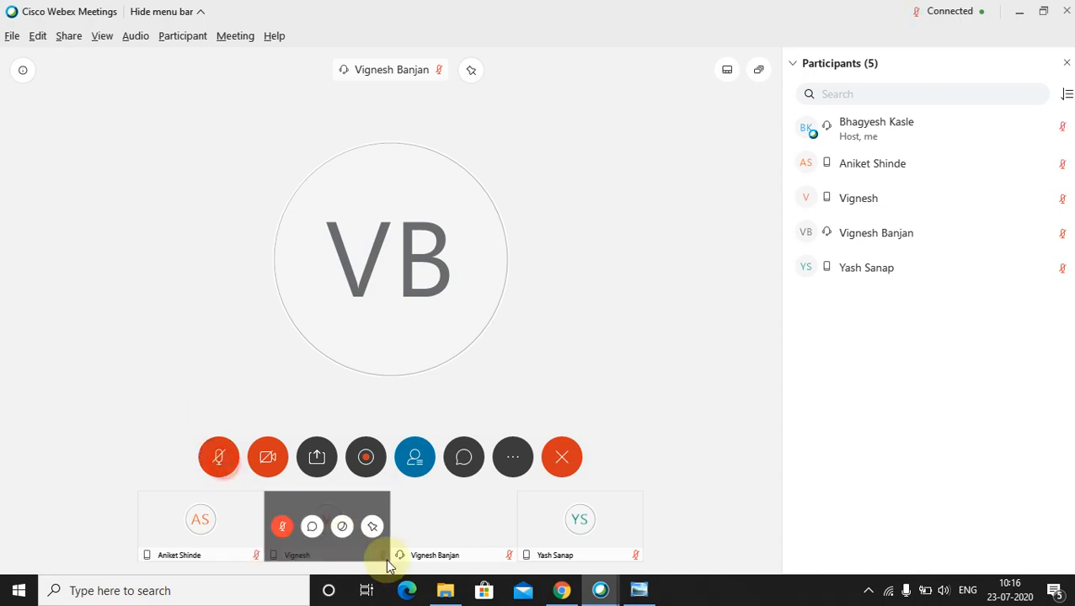
{"action": "left_click", "coordinate": [563, 590]}
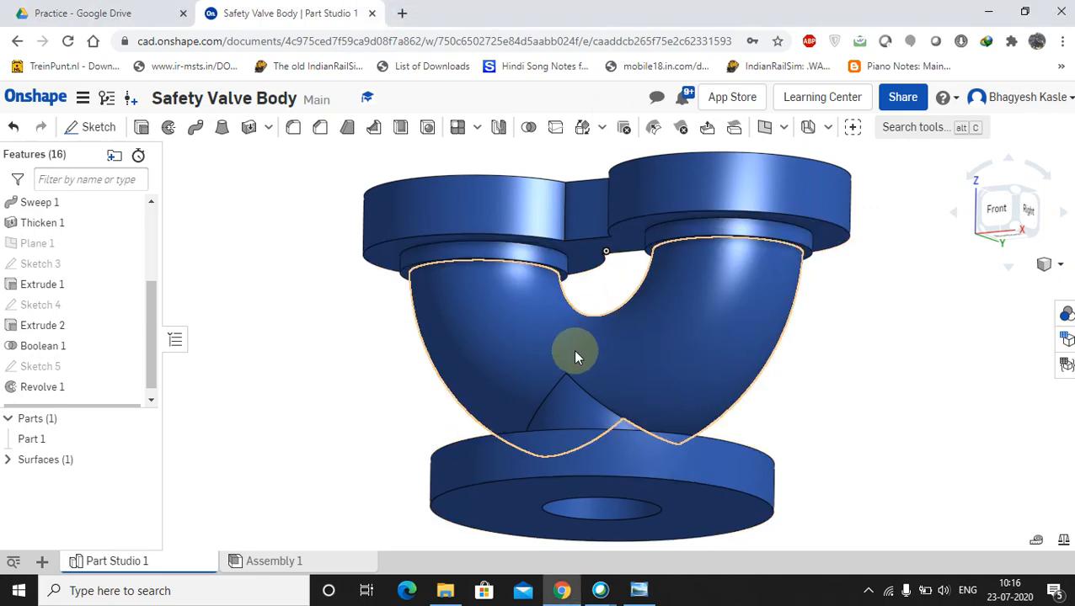
{"action": "scroll", "coordinate": [509, 253], "scroll_direction": "up", "scroll_amount": 5}
{"action": "right_click_drag", "start_coordinate": [523, 291], "coordinate": [790, 408]}
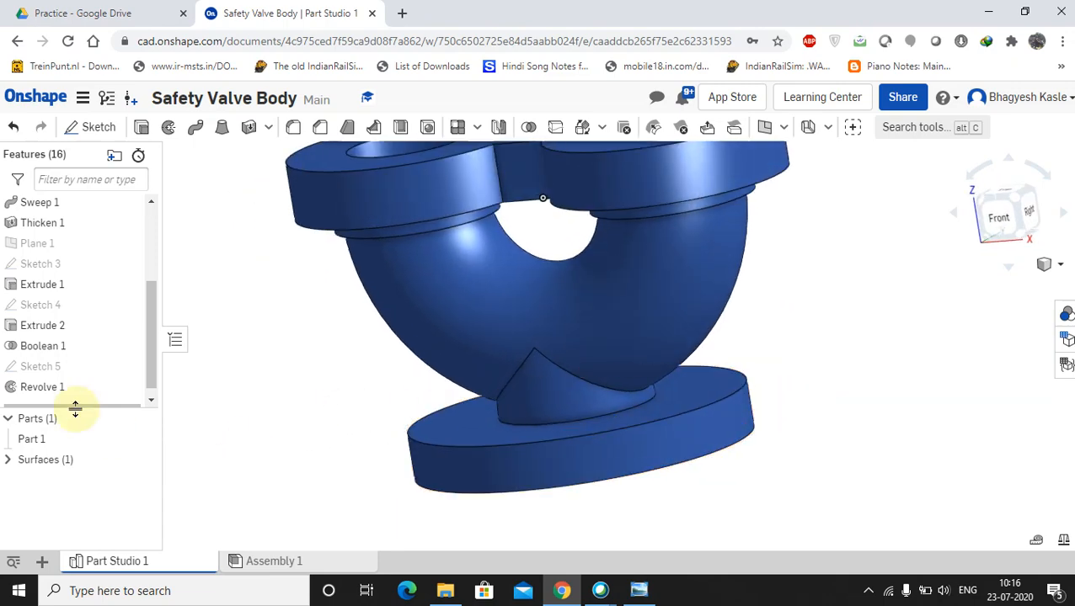
{"action": "scroll", "coordinate": [66, 254], "scroll_direction": "up", "scroll_amount": 3}
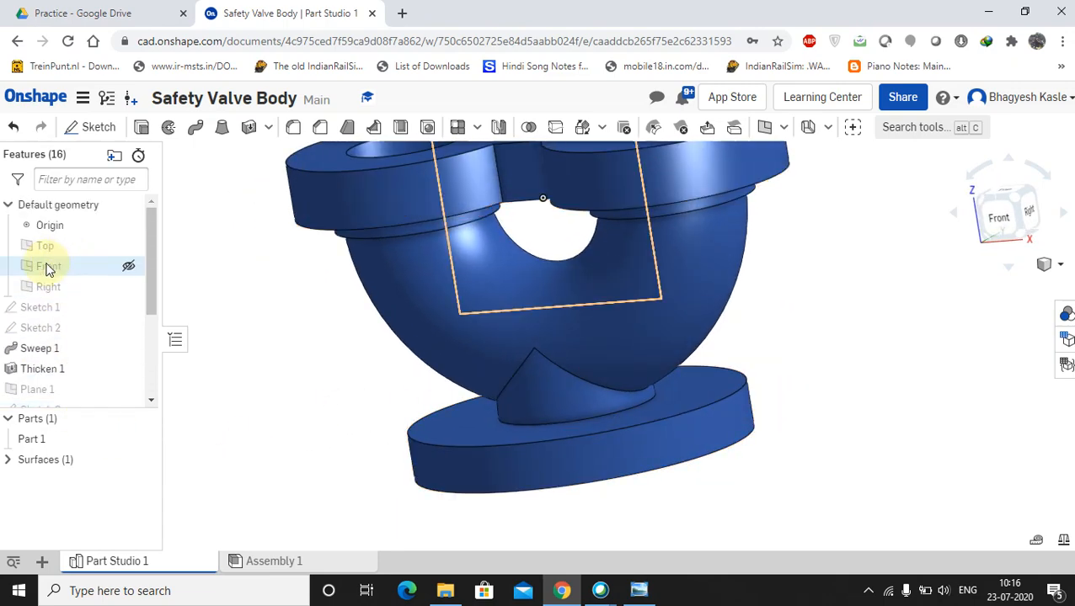
{"action": "left_click", "coordinate": [46, 289]}
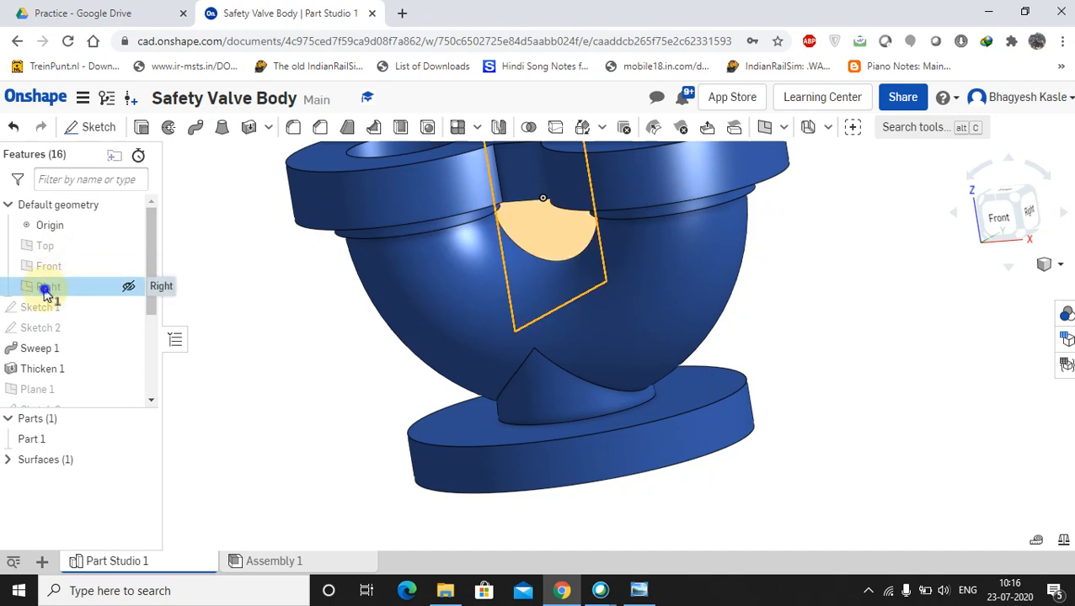
{"action": "right_click", "coordinate": [46, 291]}
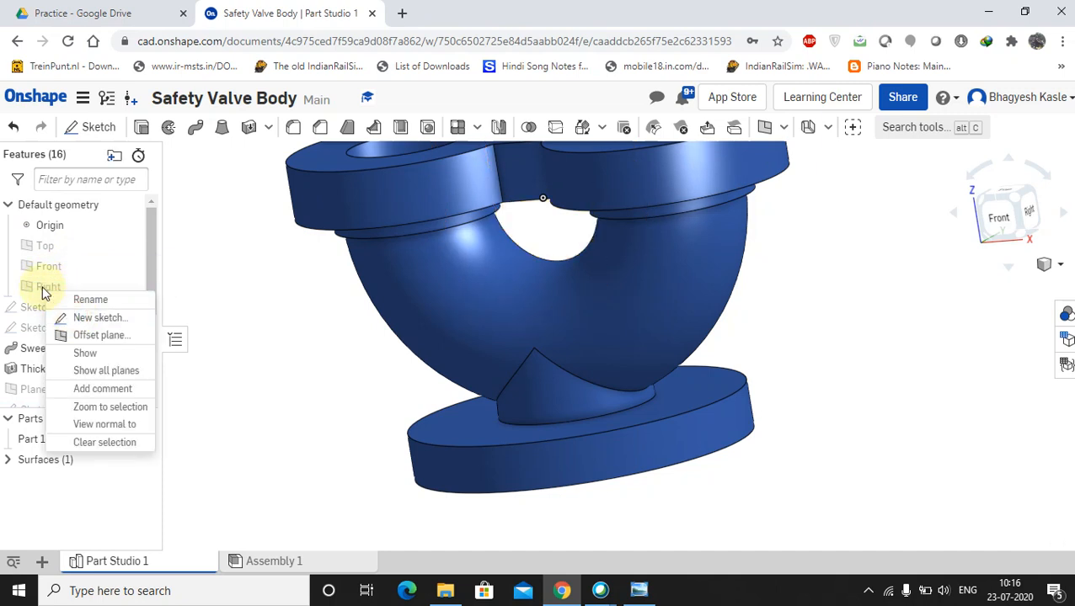
{"action": "key", "text": "shift+s"}
{"action": "right_click", "coordinate": [43, 288]}
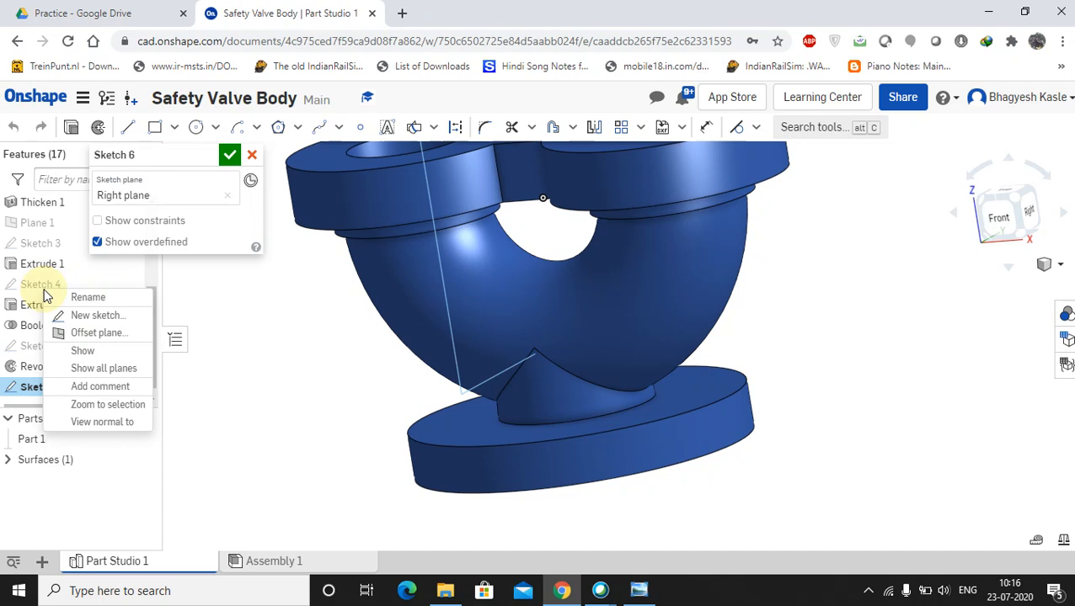
{"action": "left_click", "coordinate": [102, 422]}
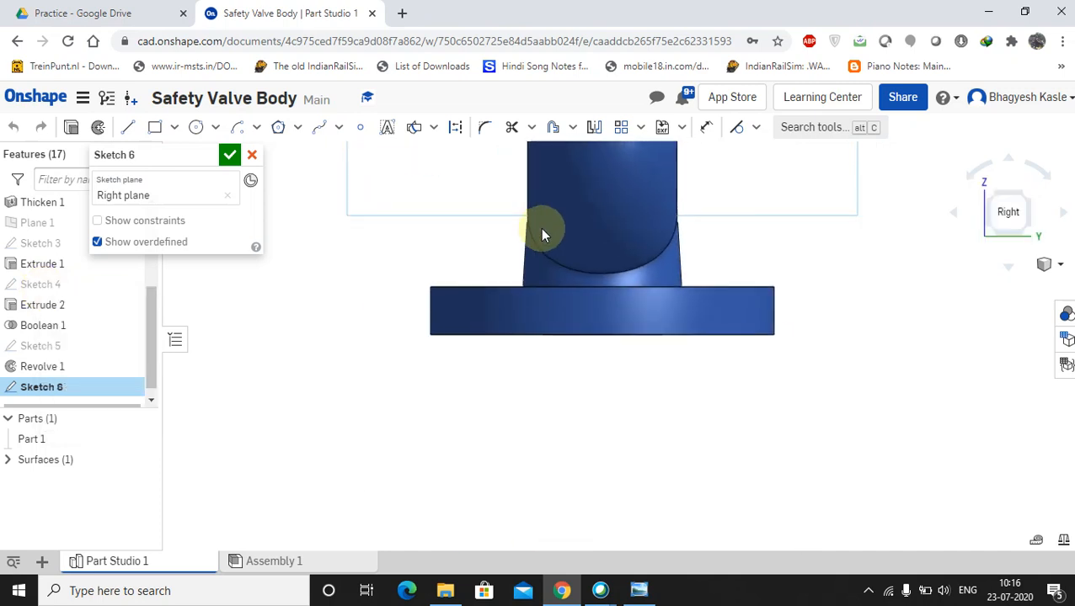
{"action": "scroll", "coordinate": [42, 370], "scroll_direction": "down", "scroll_amount": 1}
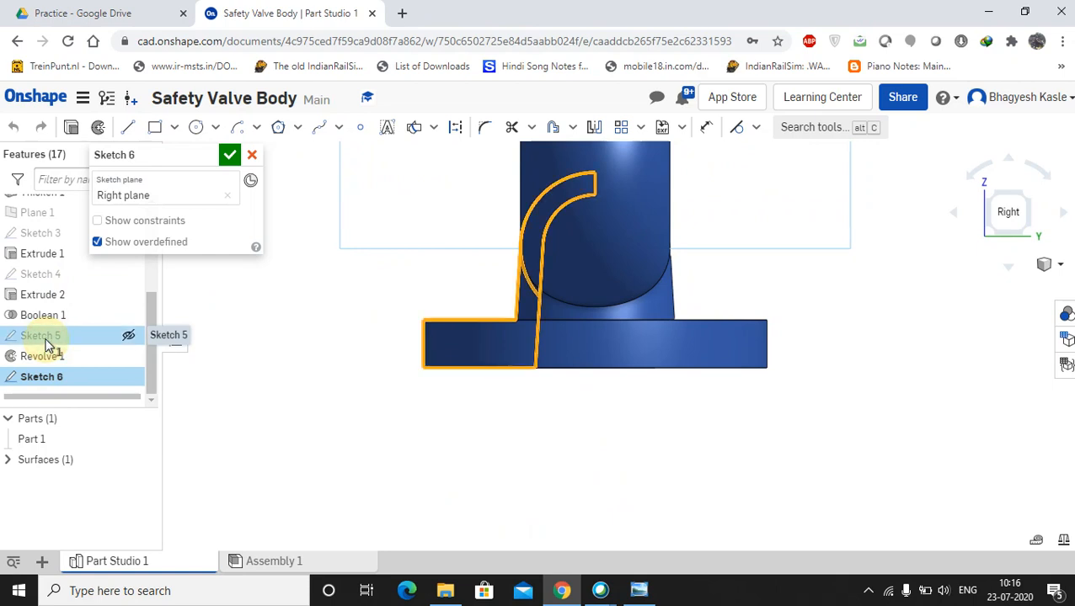
{"action": "left_click", "coordinate": [47, 339]}
{"action": "scroll", "coordinate": [526, 291], "scroll_direction": "up", "scroll_amount": 5}
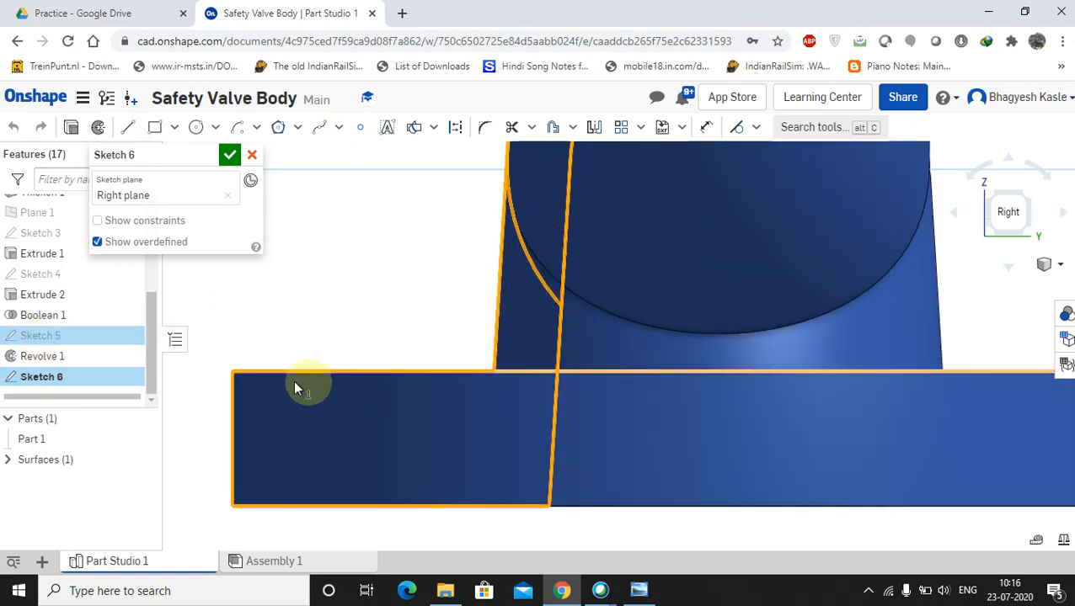
{"action": "left_click", "coordinate": [252, 155]}
- Edit Sketch 5 and trim away the larger circle's arc between the outer and inner slanted lines
{"action": "right_click", "coordinate": [47, 339]}
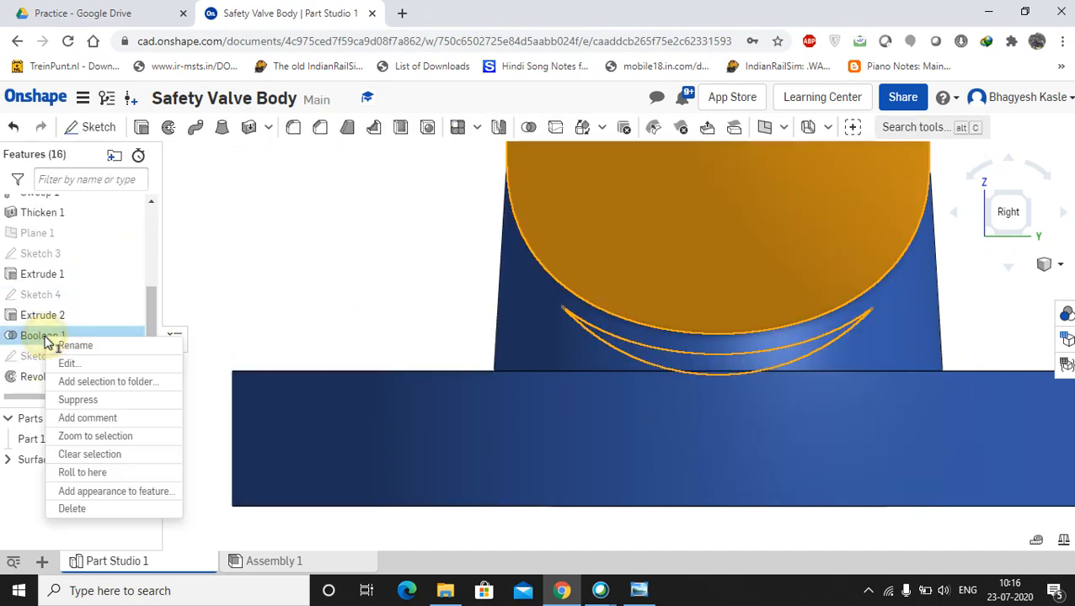
{"action": "left_click", "coordinate": [30, 364]}
{"action": "left_click", "coordinate": [35, 337]}
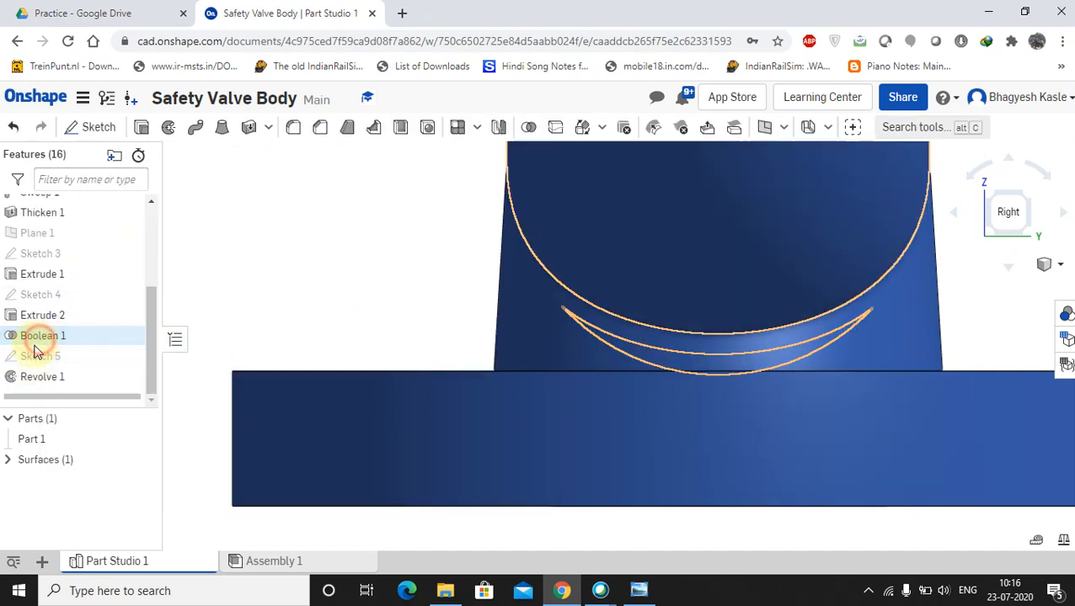
{"action": "right_click", "coordinate": [30, 357]}
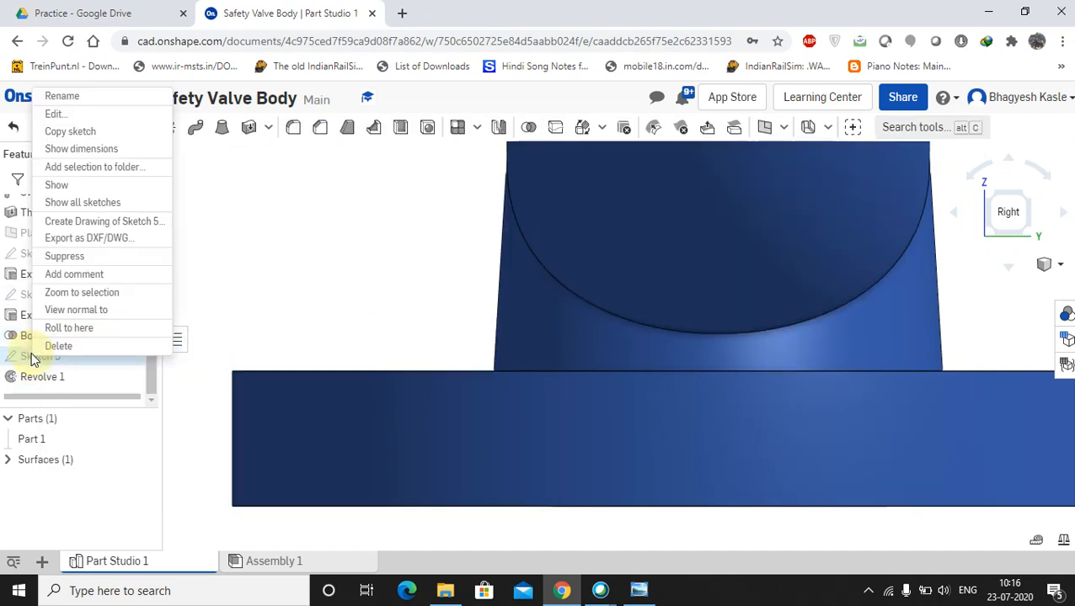
{"action": "left_click", "coordinate": [89, 113]}
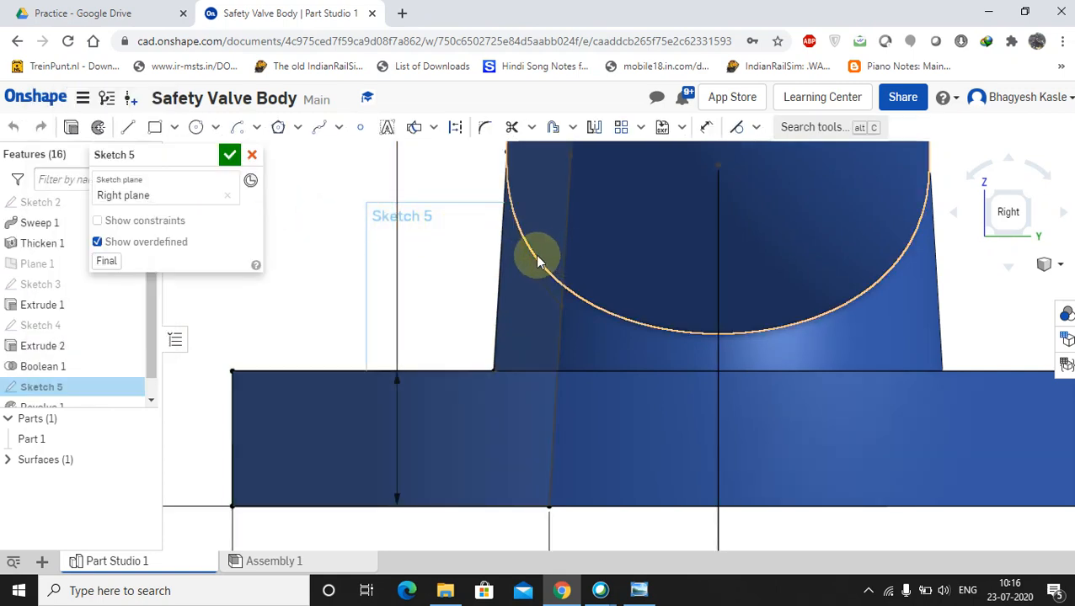
{"action": "left_click", "coordinate": [511, 126]}
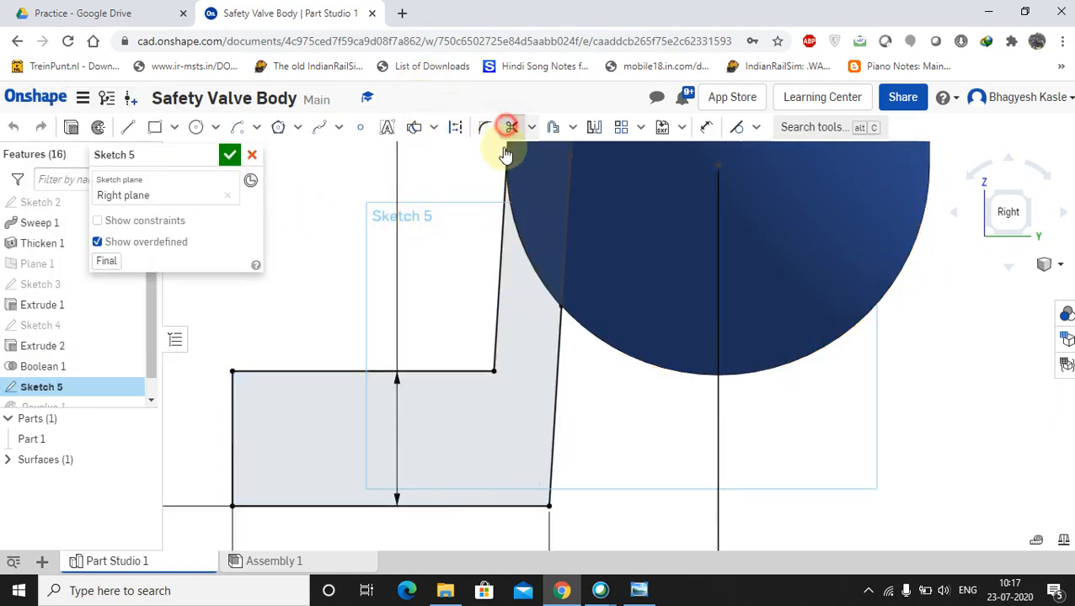
{"action": "left_click", "coordinate": [524, 253]}
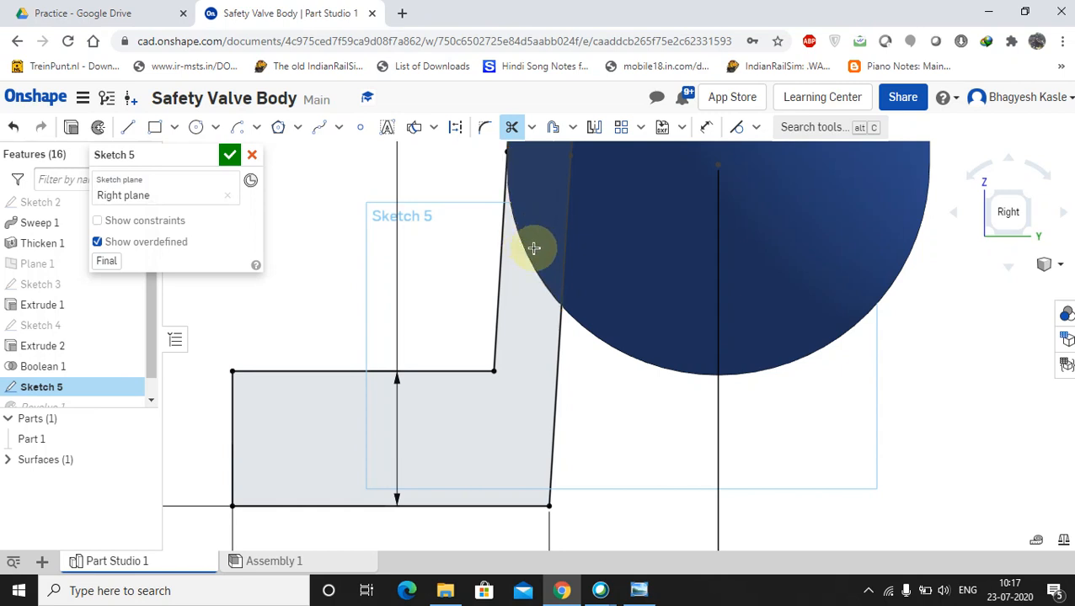
{"action": "left_click", "coordinate": [230, 155]}
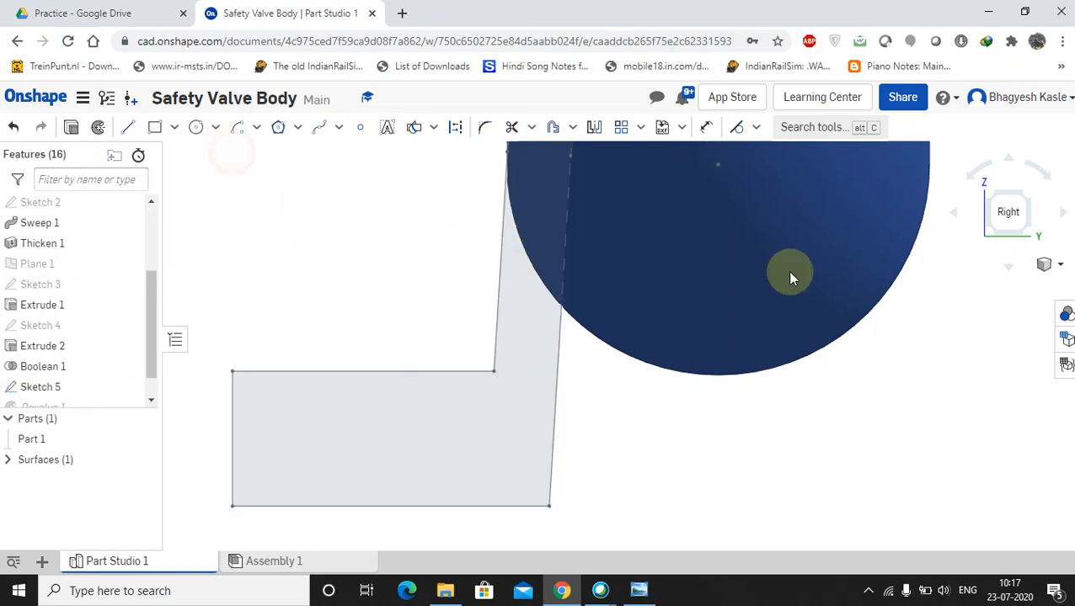
- Set the display style to Translucent and examine where the revolved neck meets the bent pipe's interior
{"action": "left_click", "coordinate": [1059, 265]}
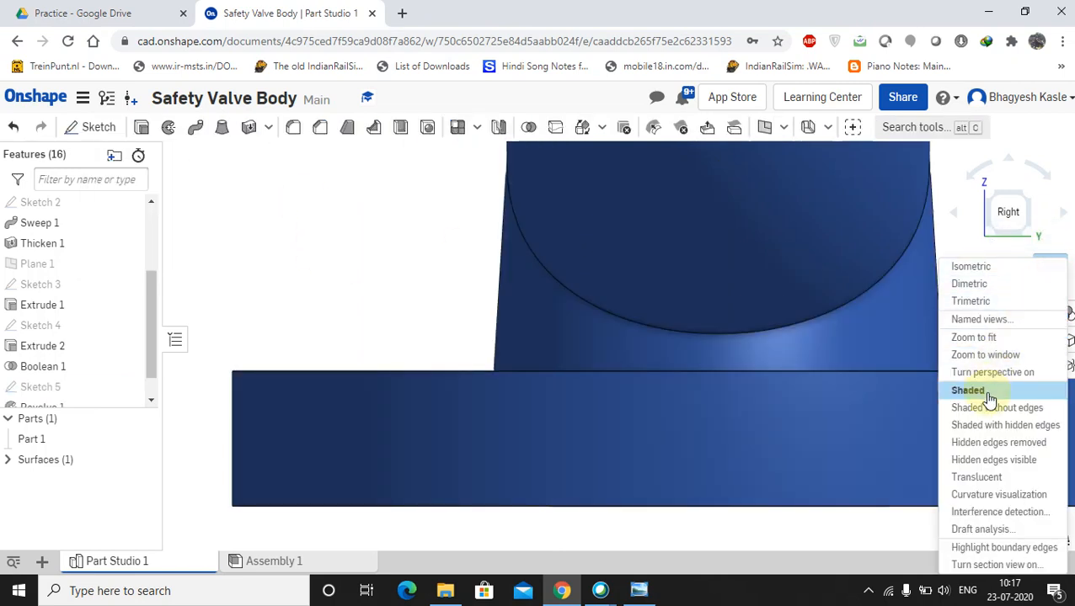
{"action": "left_click", "coordinate": [977, 475]}
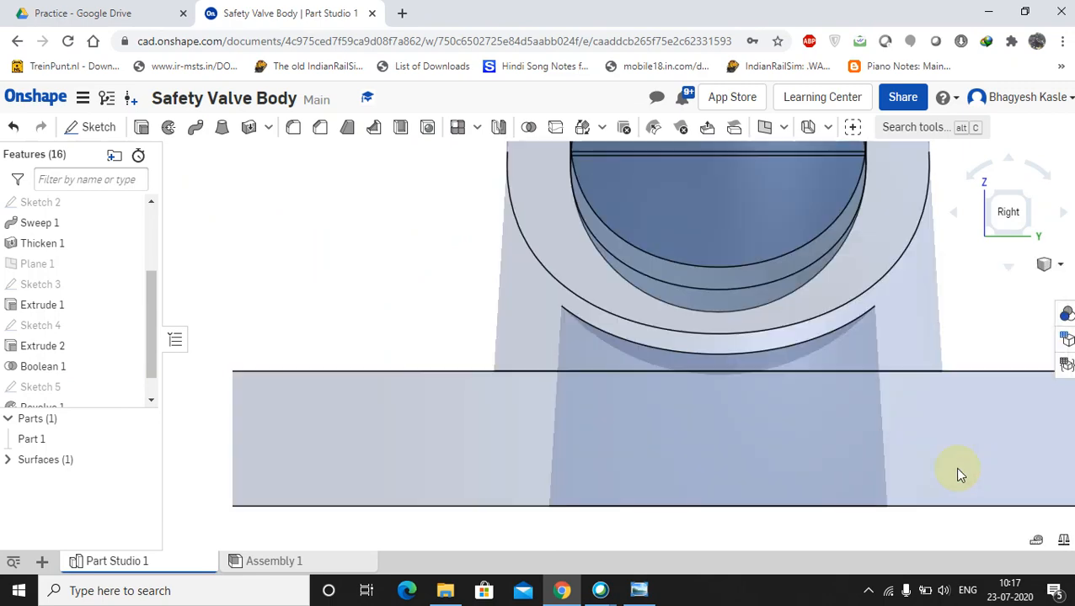
{"action": "scroll", "coordinate": [644, 336], "scroll_direction": "down", "scroll_amount": 3}
{"action": "right_click_drag", "start_coordinate": [617, 336], "coordinate": [679, 337]}
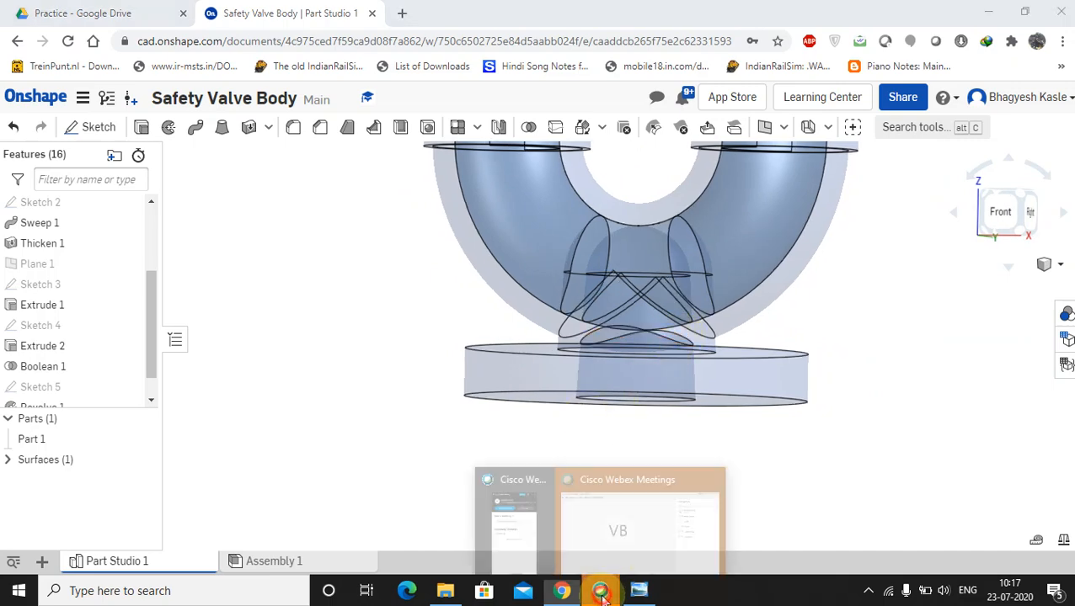
{"action": "left_click", "coordinate": [653, 531]}
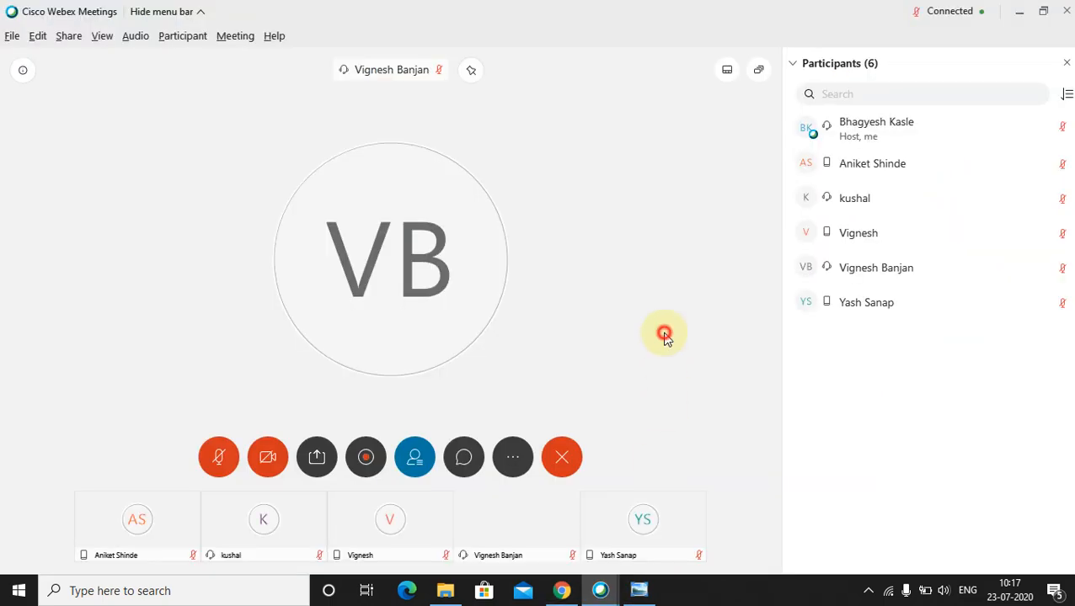
{"action": "left_click", "coordinate": [562, 592]}
- Return to the Onshape model, start a new sketch on the Right plane and orient the view normal to it
{"action": "scroll", "coordinate": [55, 358], "scroll_direction": "down", "scroll_amount": 1}
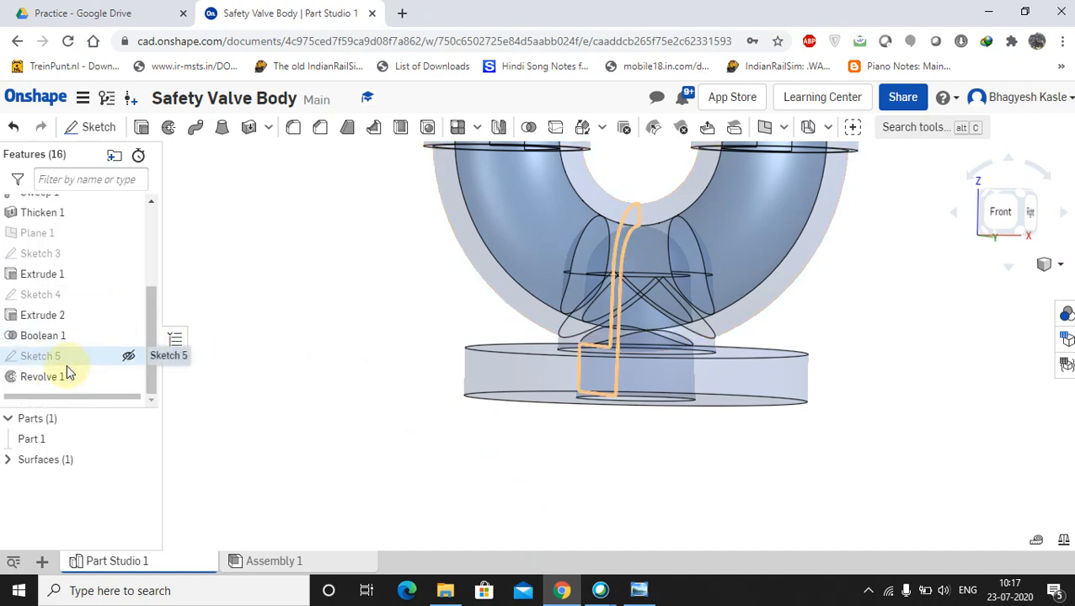
{"action": "scroll", "coordinate": [66, 253], "scroll_direction": "up", "scroll_amount": 5}
{"action": "left_click", "coordinate": [46, 288]}
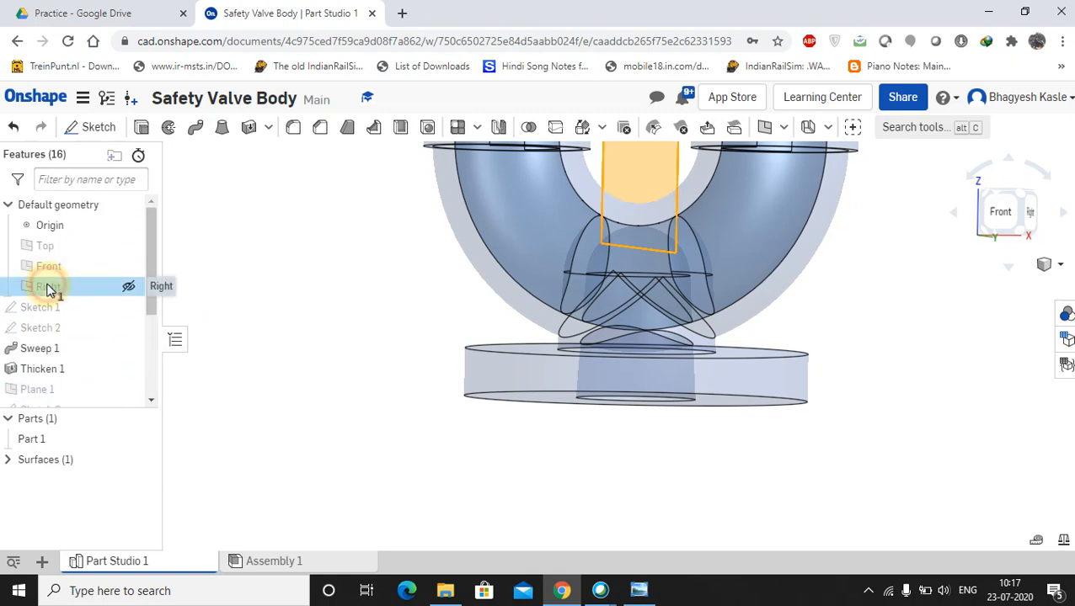
{"action": "right_click", "coordinate": [48, 288]}
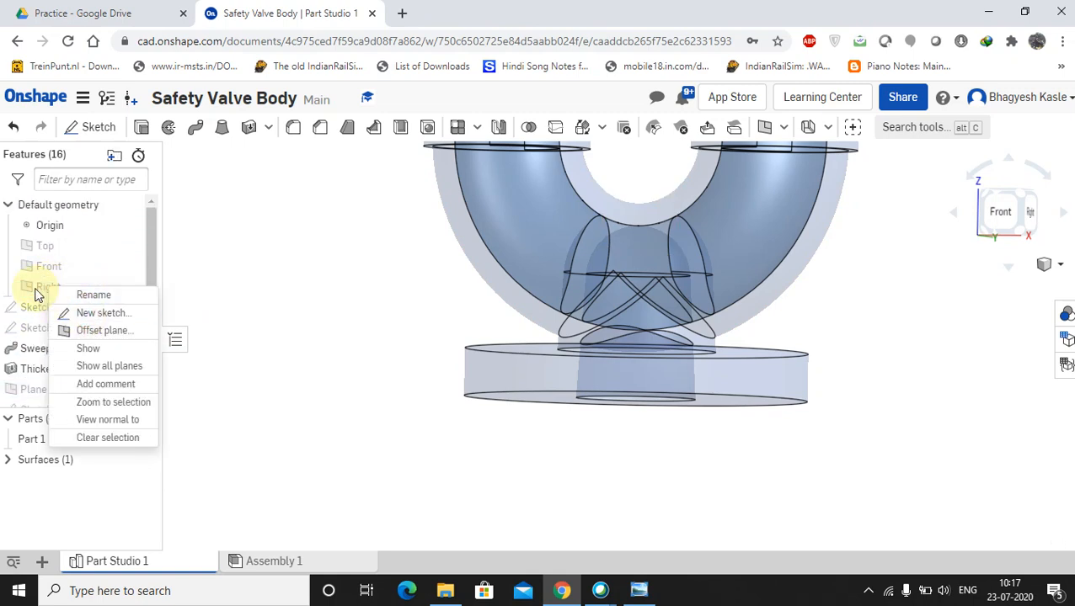
{"action": "left_click", "coordinate": [93, 312]}
{"action": "right_click", "coordinate": [35, 287]}
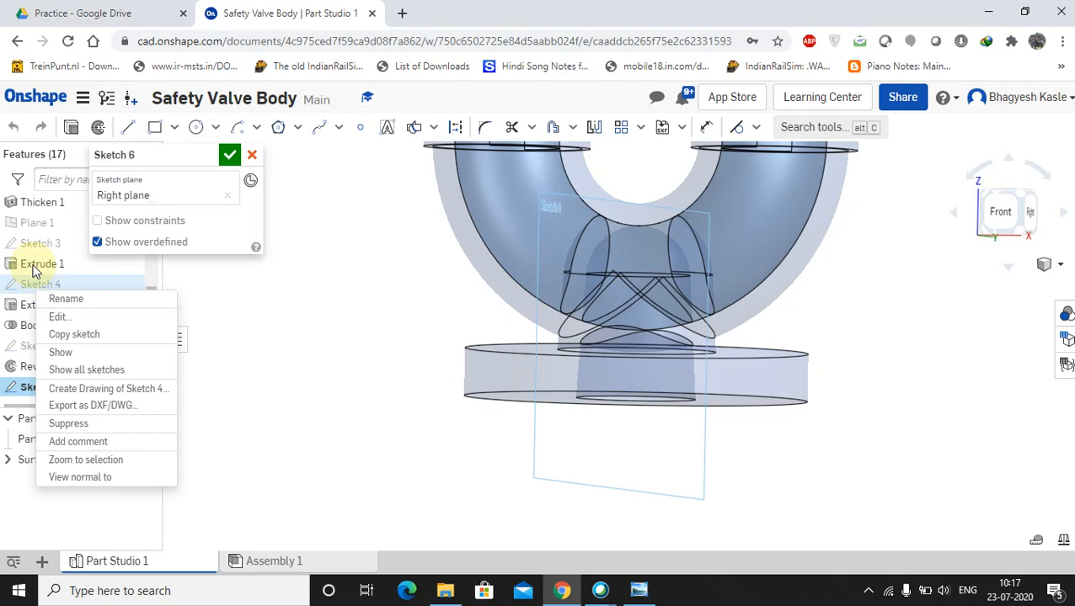
{"action": "left_click", "coordinate": [307, 331]}
{"action": "scroll", "coordinate": [129, 295], "scroll_direction": "up", "scroll_amount": 5}
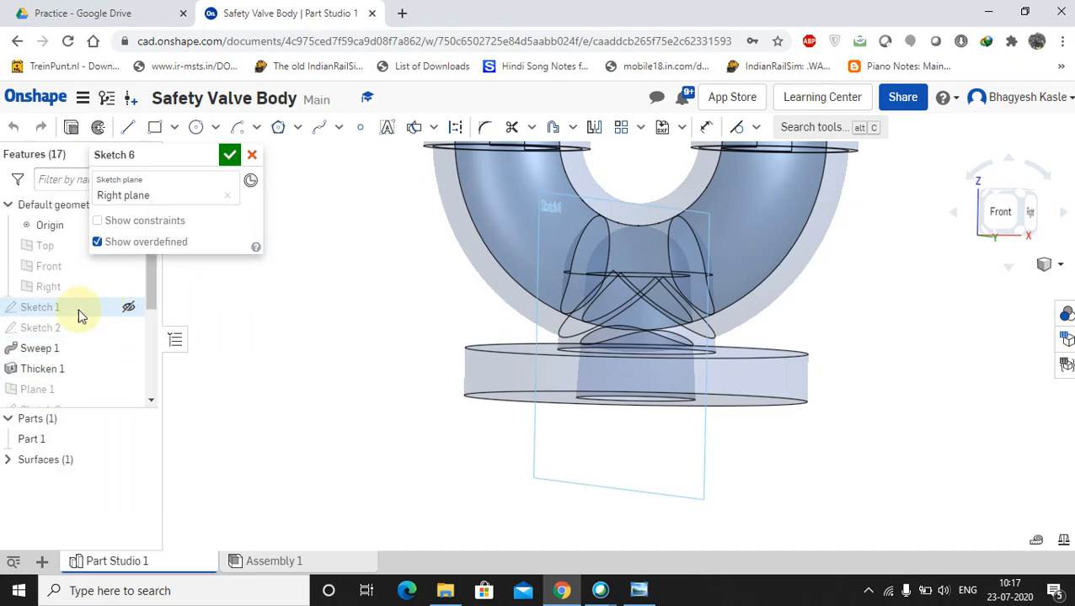
{"action": "right_click", "coordinate": [37, 290]}
{"action": "left_click", "coordinate": [77, 419]}
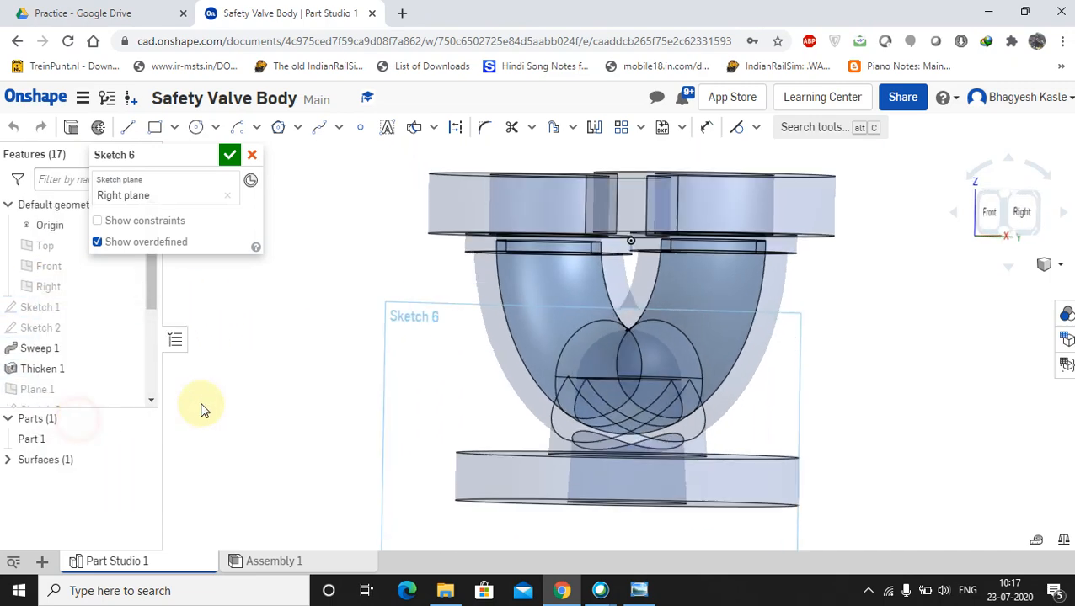
{"action": "middle_click_drag", "start_coordinate": [613, 494], "coordinate": [607, 301]}
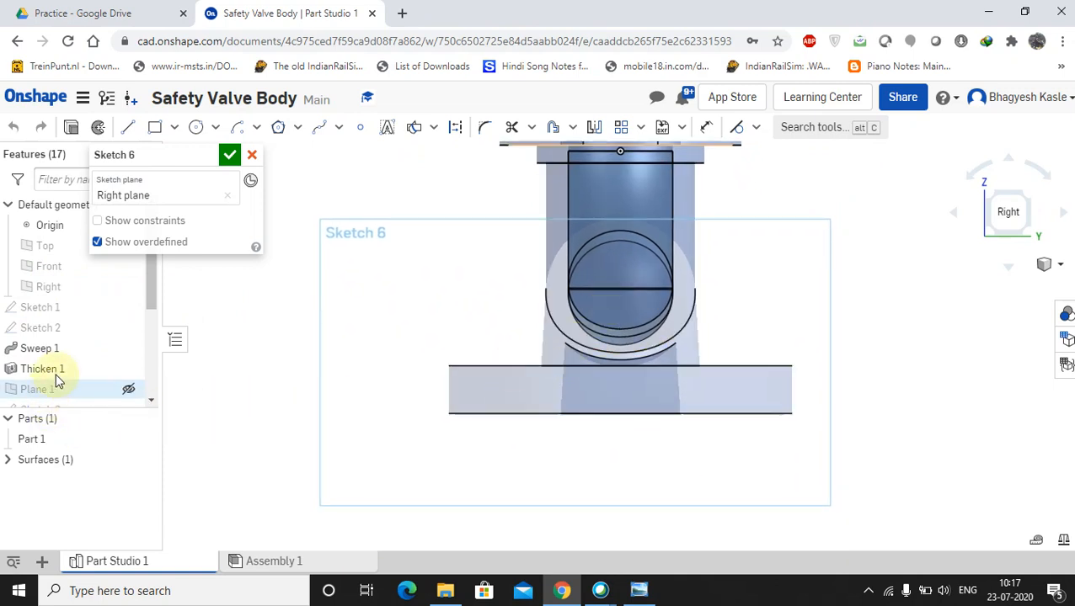
- Show Sketch 5 and project its inner slanted line and inner arc into the new Right plane sketch
{"action": "scroll", "coordinate": [56, 379], "scroll_direction": "down", "scroll_amount": 3}
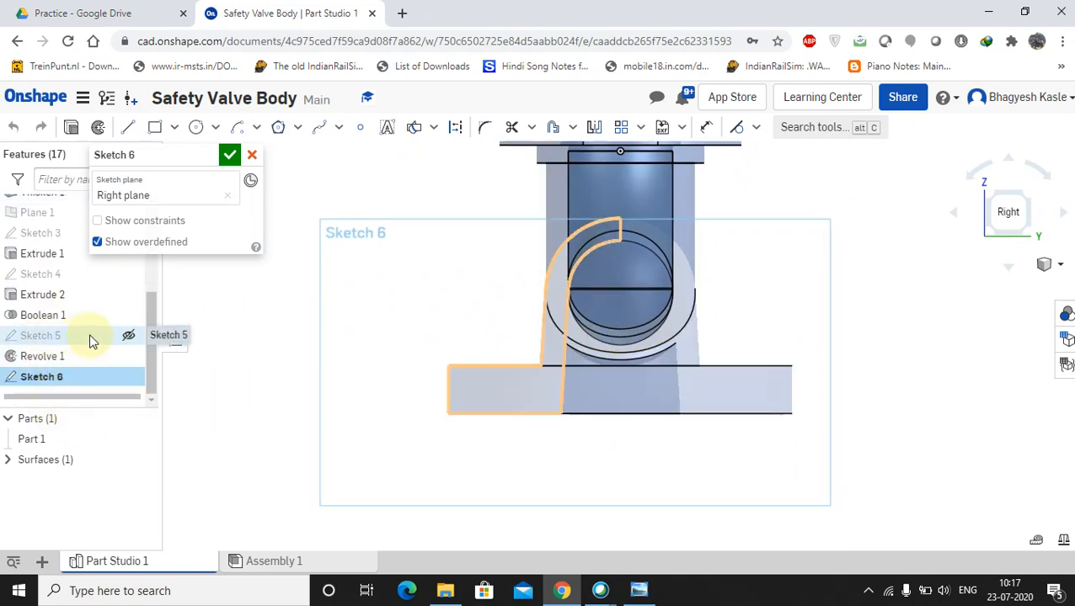
{"action": "left_click", "coordinate": [131, 337]}
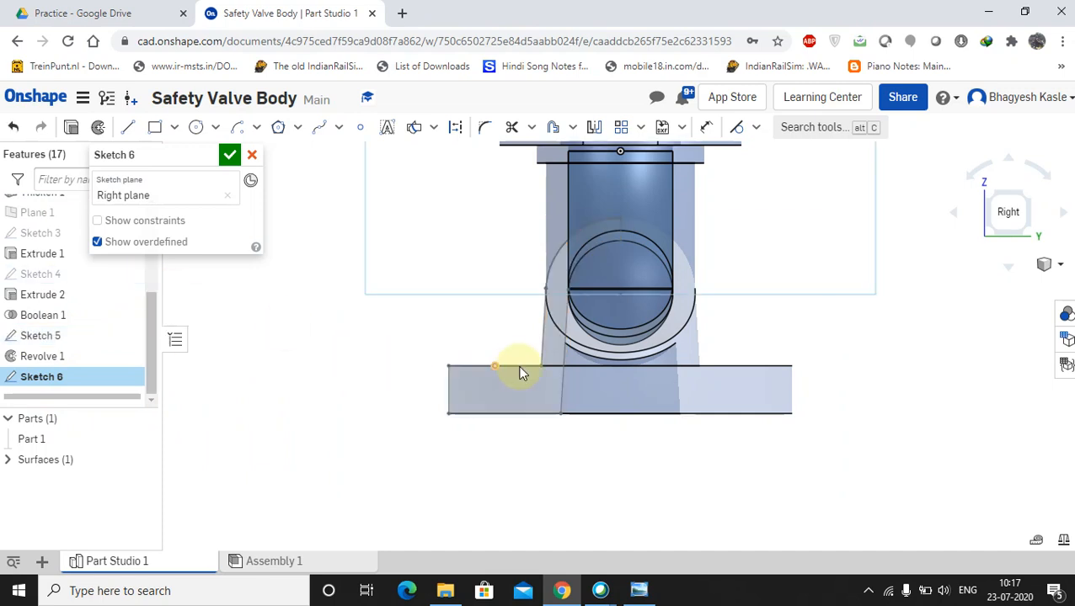
{"action": "left_click", "coordinate": [559, 388]}
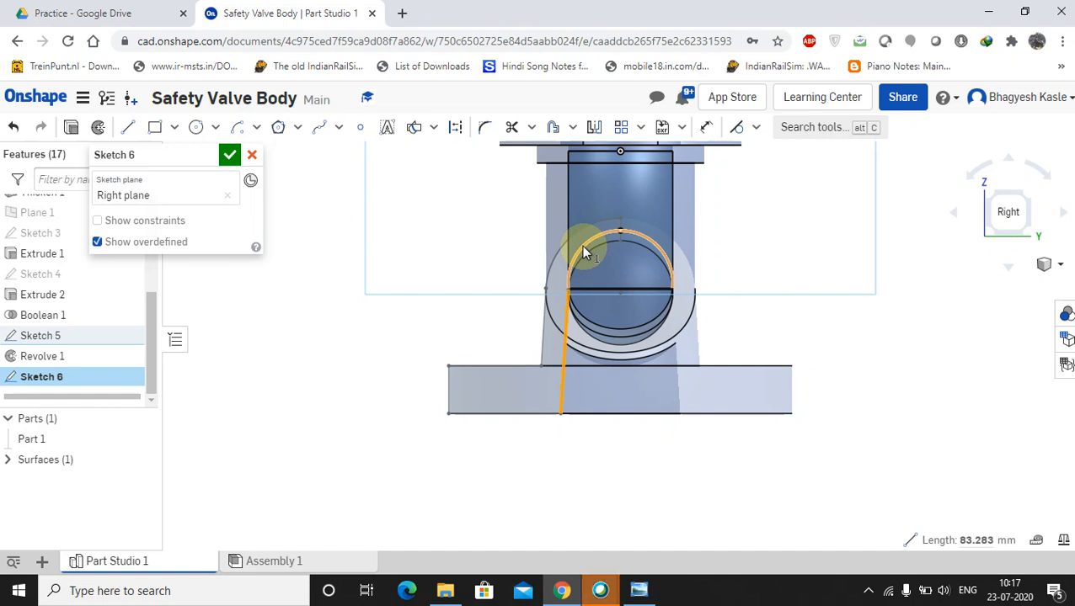
{"action": "scroll", "coordinate": [580, 253], "scroll_direction": "up", "scroll_amount": 5}
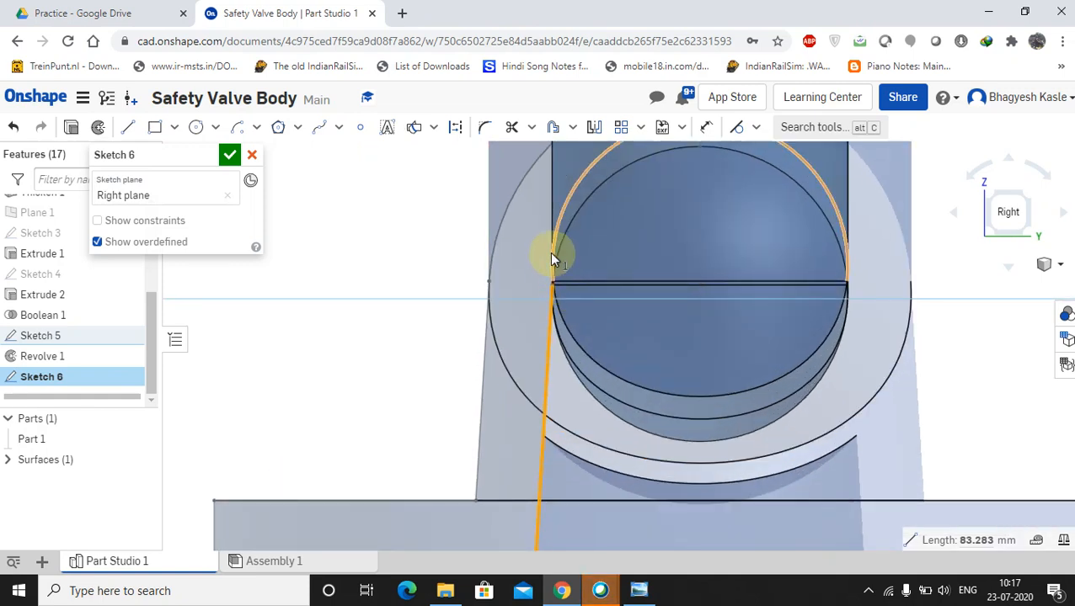
{"action": "left_click", "coordinate": [557, 265]}
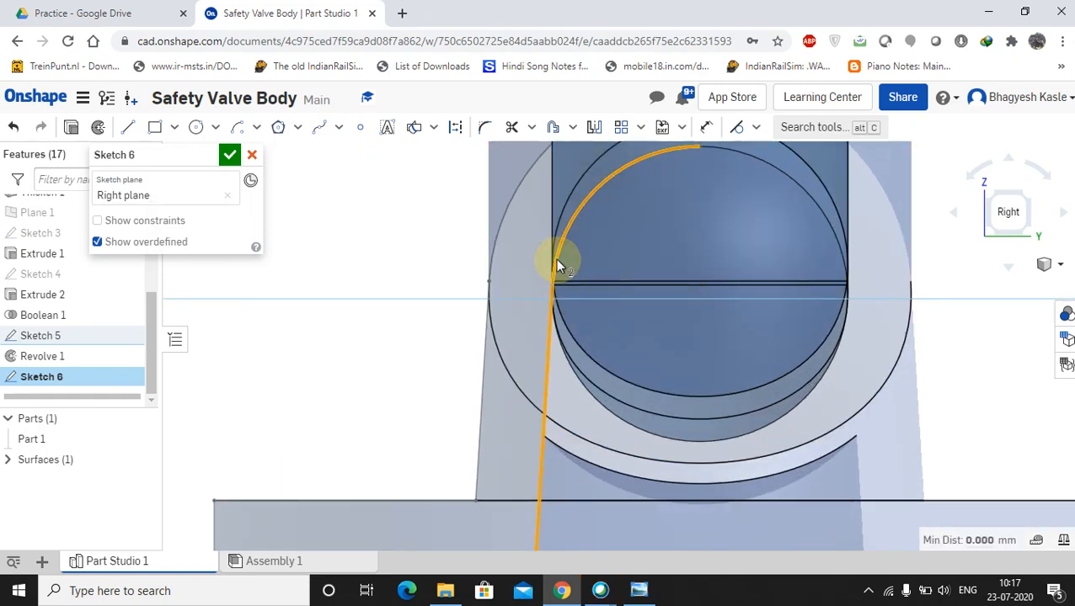
{"action": "left_click", "coordinate": [431, 131]}
{"action": "left_click", "coordinate": [441, 149]}
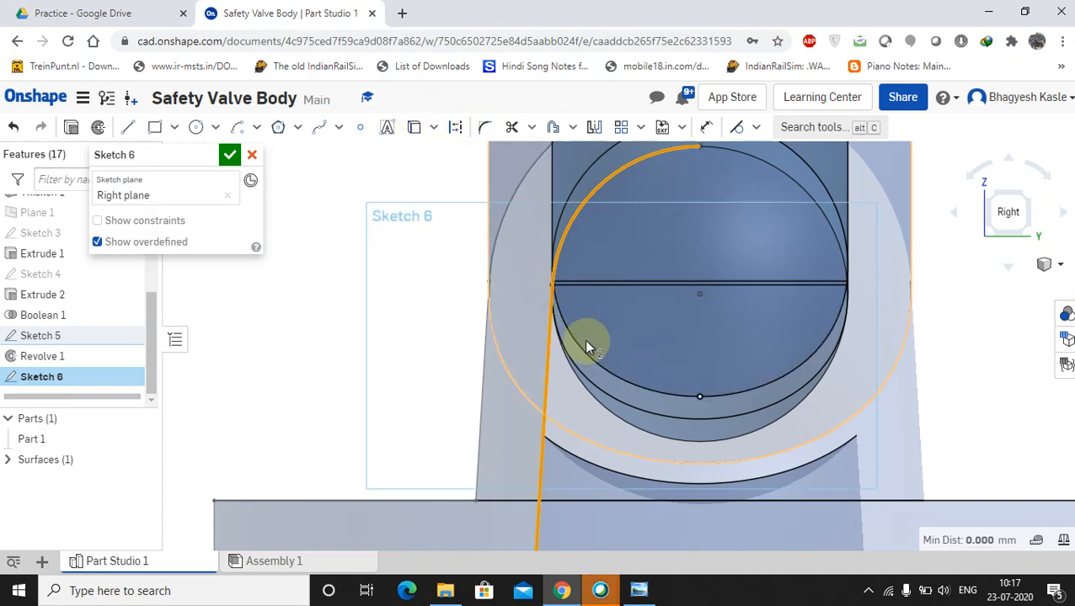
{"action": "scroll", "coordinate": [587, 346], "scroll_direction": "down", "scroll_amount": 5}
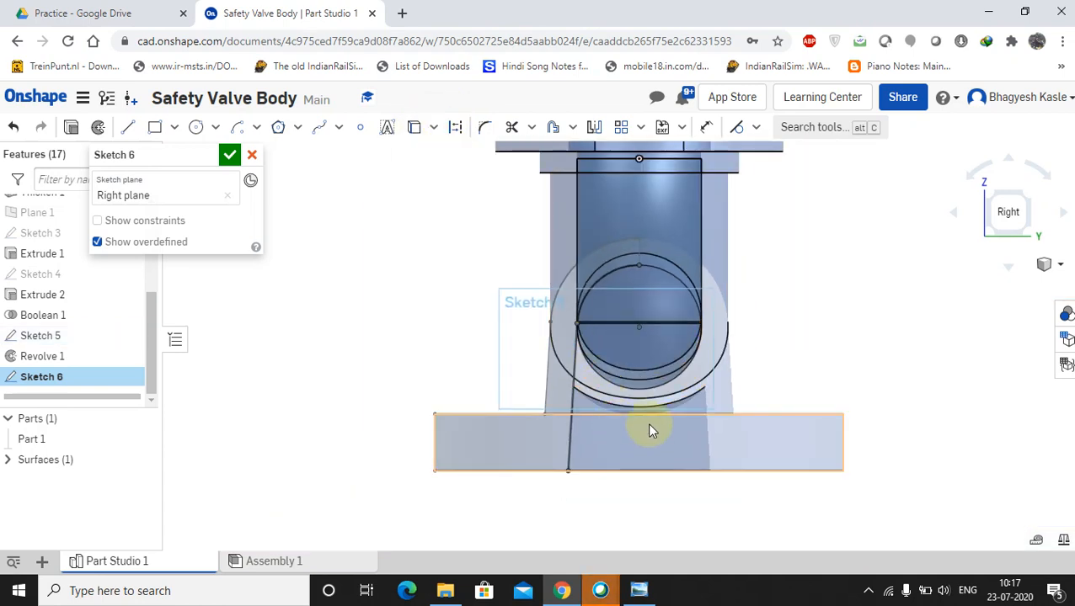
- Switch to the Isometric view and set the display style to Shaded
{"action": "left_click", "coordinate": [1061, 266]}
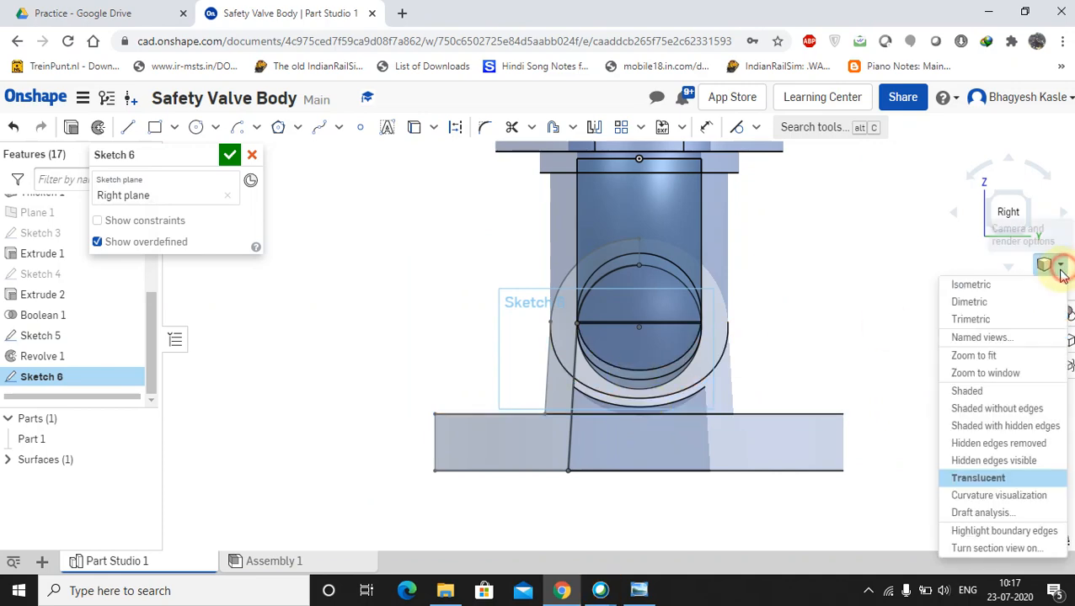
{"action": "left_click", "coordinate": [968, 284]}
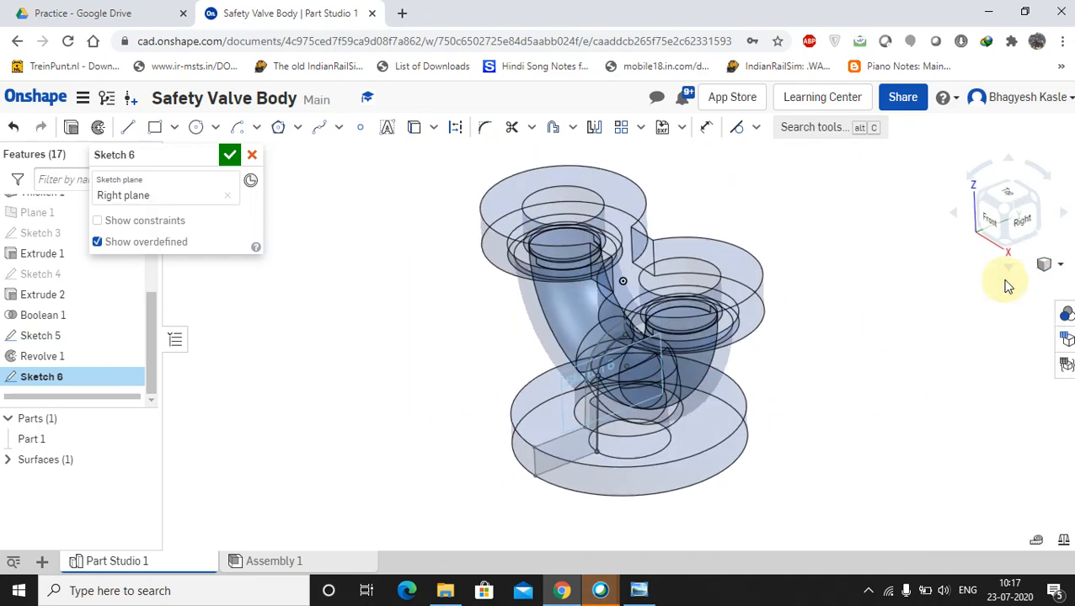
{"action": "left_click", "coordinate": [1048, 265]}
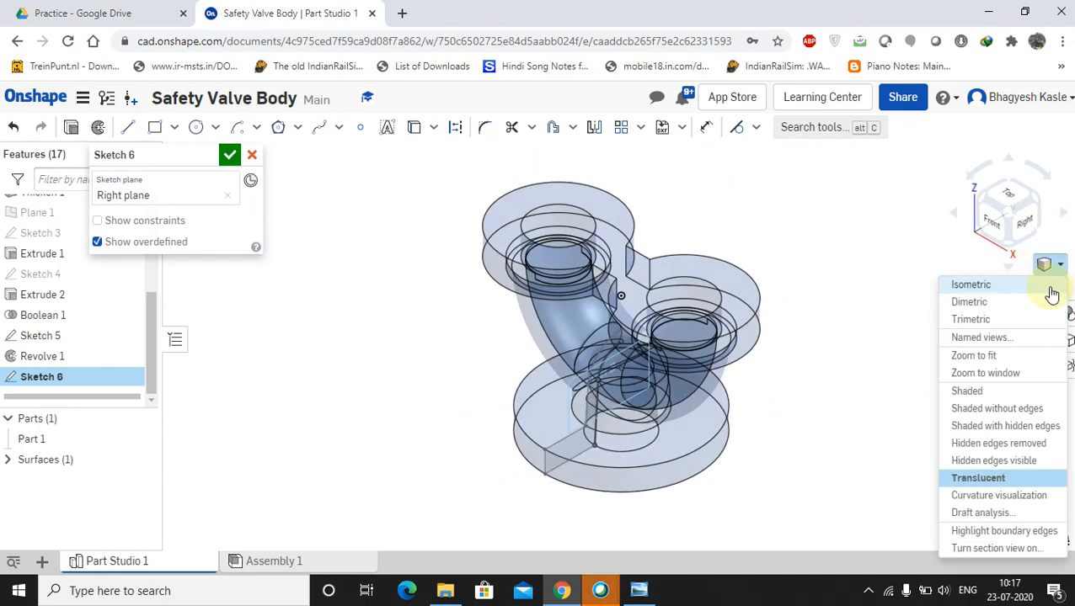
{"action": "left_click", "coordinate": [988, 392]}
{"action": "middle_click_drag", "start_coordinate": [876, 414], "coordinate": [831, 401]}
{"action": "mouse_move", "coordinate": [831, 401]}
{"action": "right_mouse_down"}
{"action": "mouse_move", "coordinate": [895, 449]}
{"action": "mouse_move", "coordinate": [785, 388]}
{"action": "mouse_move", "coordinate": [833, 426]}
{"action": "mouse_move", "coordinate": [823, 412]}
{"action": "mouse_move", "coordinate": [832, 442]}
{"action": "mouse_move", "coordinate": [845, 430]}
{"action": "mouse_move", "coordinate": [830, 427]}
{"action": "right_mouse_up"}
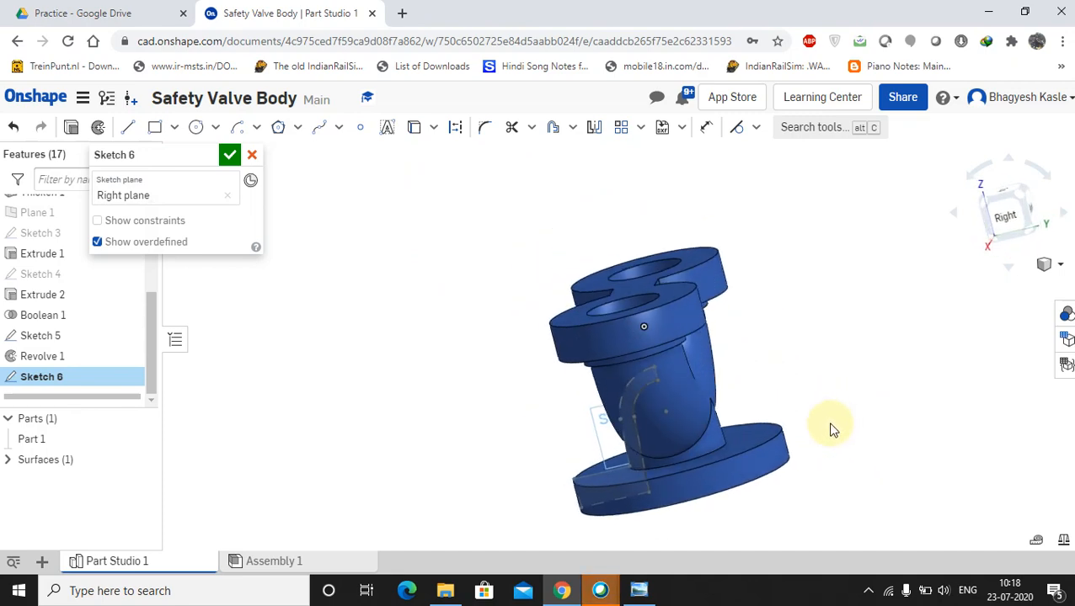
- Hide Sketch 5 and orient the view normal to the Right plane
{"action": "right_click", "coordinate": [37, 341]}
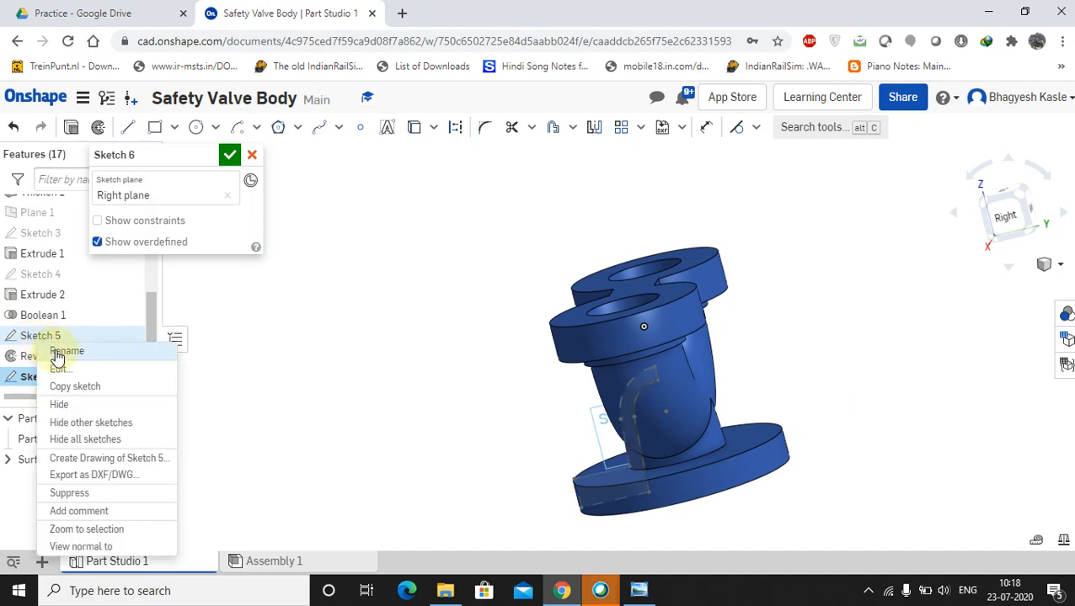
{"action": "left_click", "coordinate": [76, 410]}
{"action": "scroll", "coordinate": [703, 451], "scroll_direction": "down", "scroll_amount": 3}
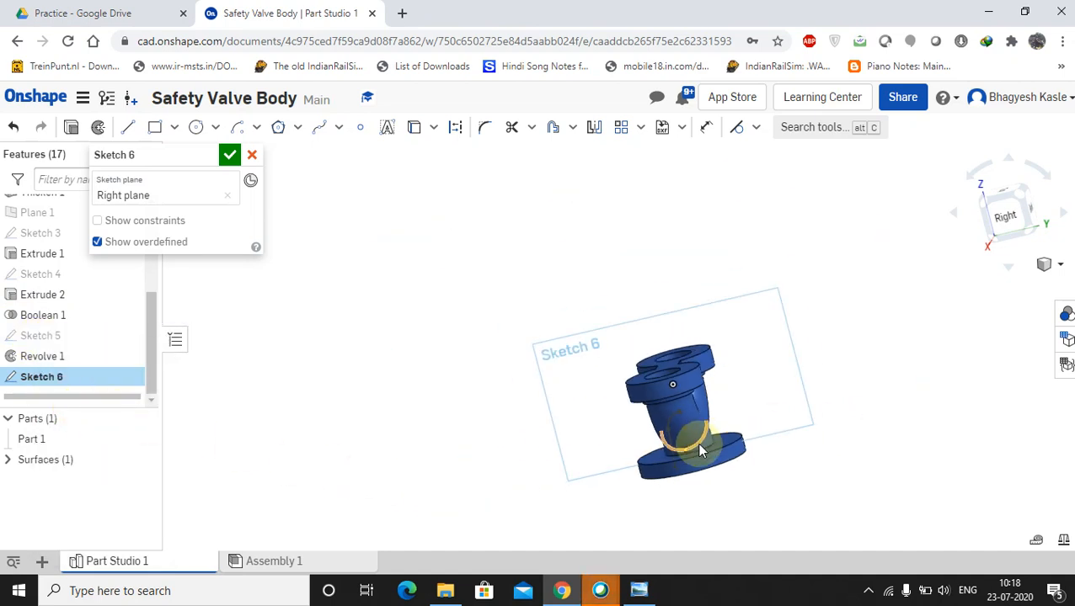
{"action": "scroll", "coordinate": [689, 439], "scroll_direction": "up", "scroll_amount": 2}
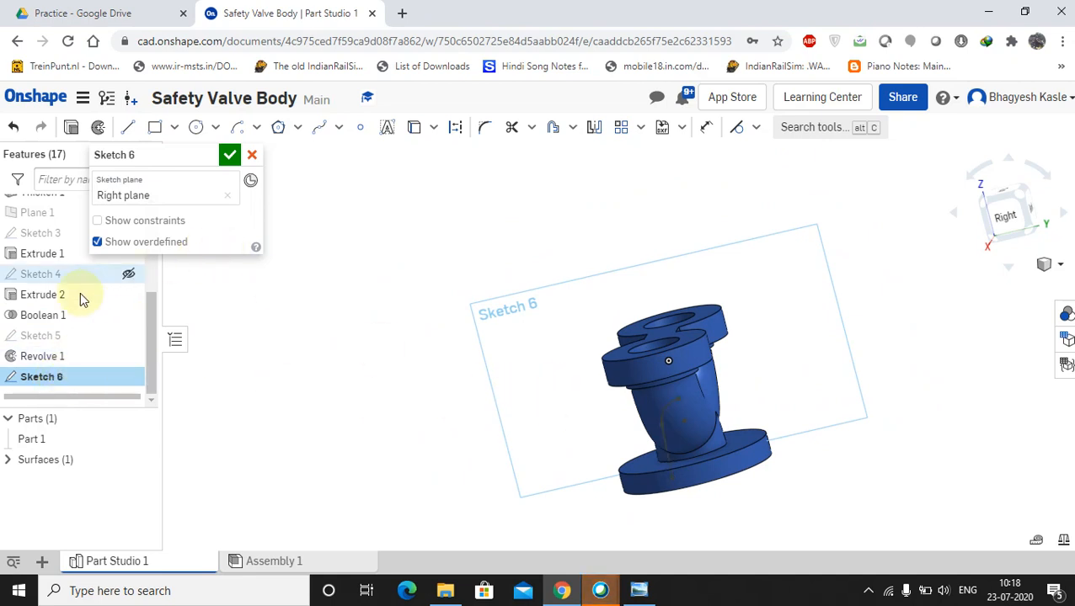
{"action": "scroll", "coordinate": [59, 305], "scroll_direction": "up", "scroll_amount": 3}
{"action": "right_click", "coordinate": [48, 287]}
{"action": "left_click", "coordinate": [74, 418]}
- Switch to Cisco Webex Meetings to check the participants and return to the Onshape model
{"action": "mouse_move", "coordinate": [600, 589]}
{"action": "left_click", "coordinate": [624, 522]}
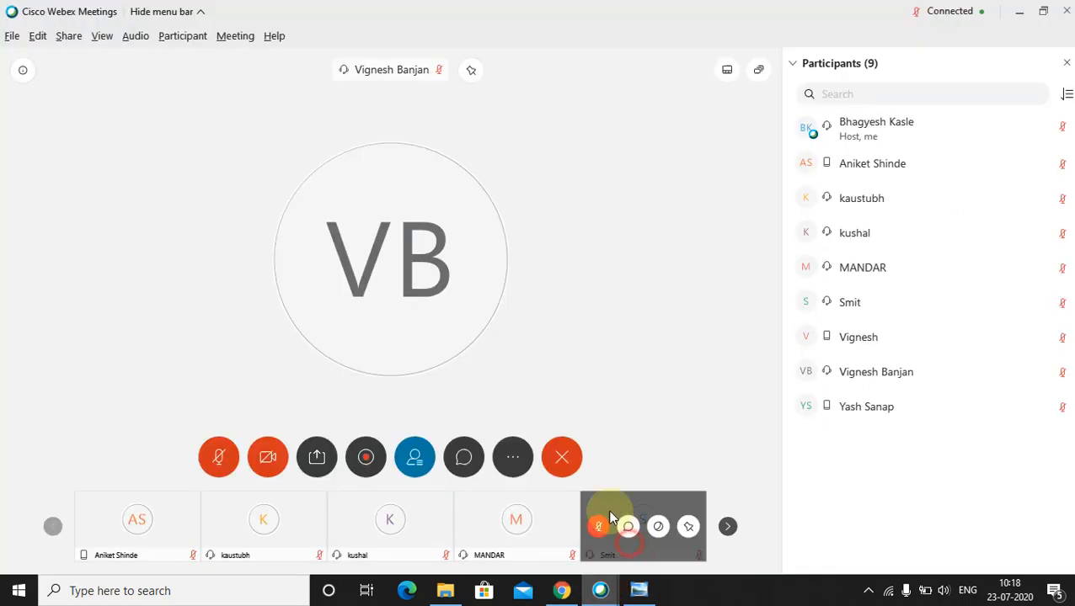
{"action": "left_click", "coordinate": [562, 593]}
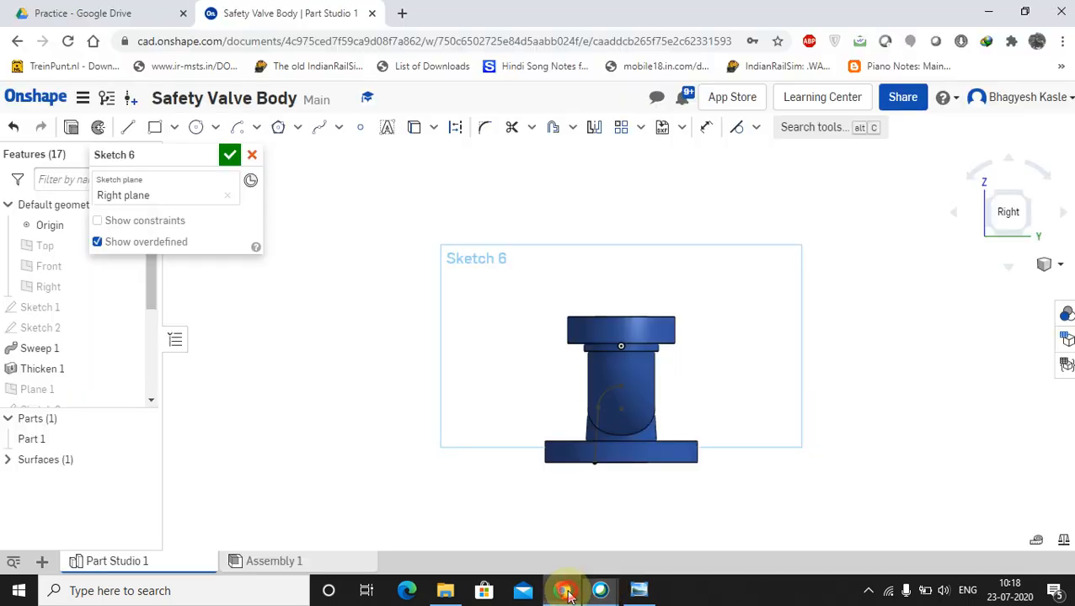
- Close the projected profile with a vertical line about 117 mm long from the arc's top and a base line about 40 mm long to the slanted line
{"action": "scroll", "coordinate": [612, 493], "scroll_direction": "up", "scroll_amount": 3}
{"action": "scroll", "coordinate": [701, 417], "scroll_direction": "up", "scroll_amount": 2}
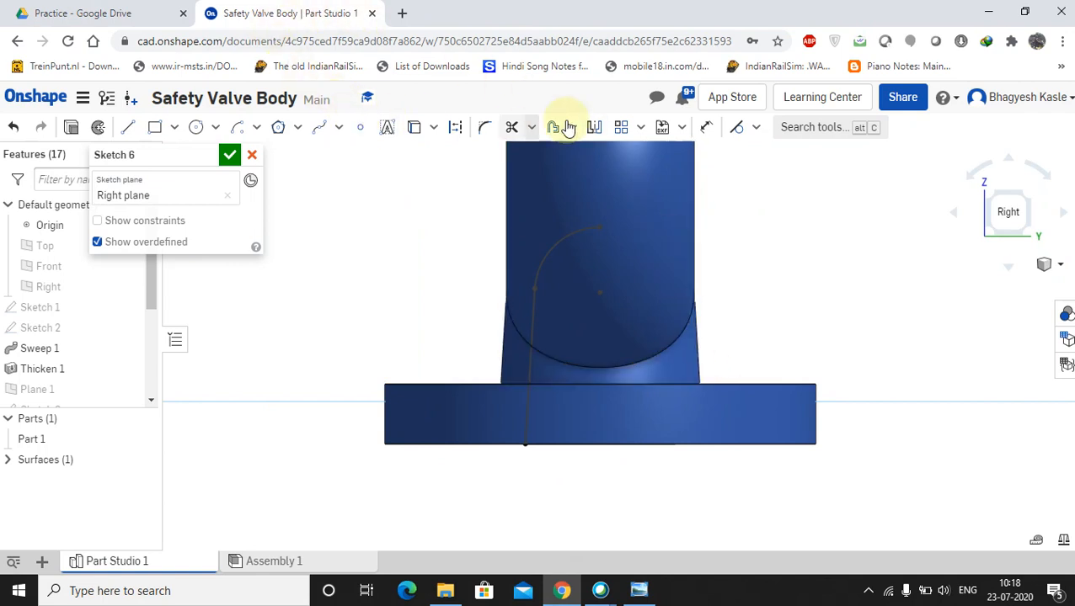
{"action": "left_click", "coordinate": [128, 127]}
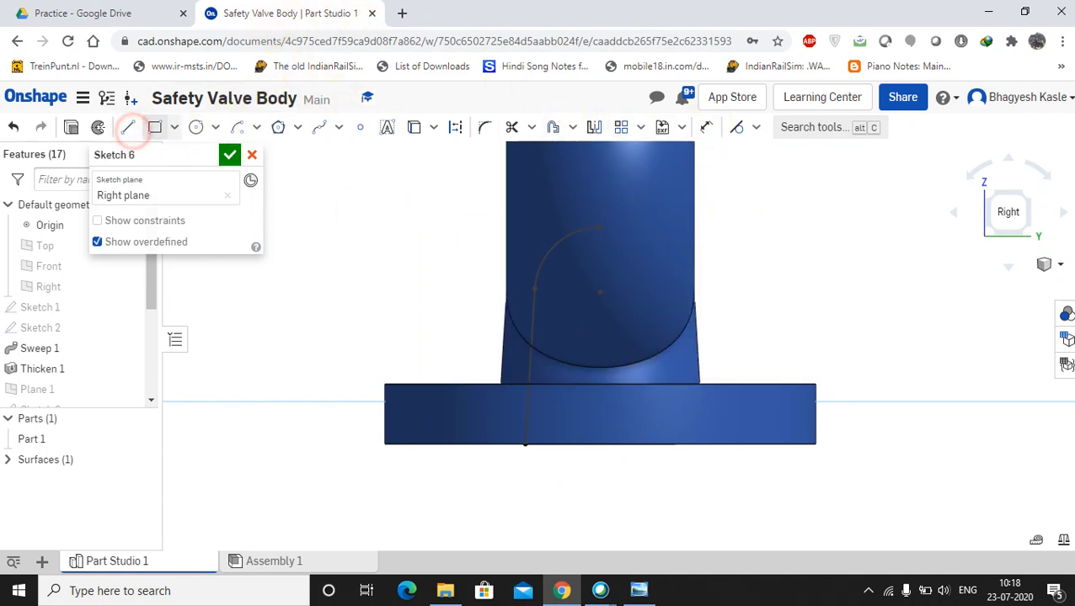
{"action": "left_click", "coordinate": [600, 229]}
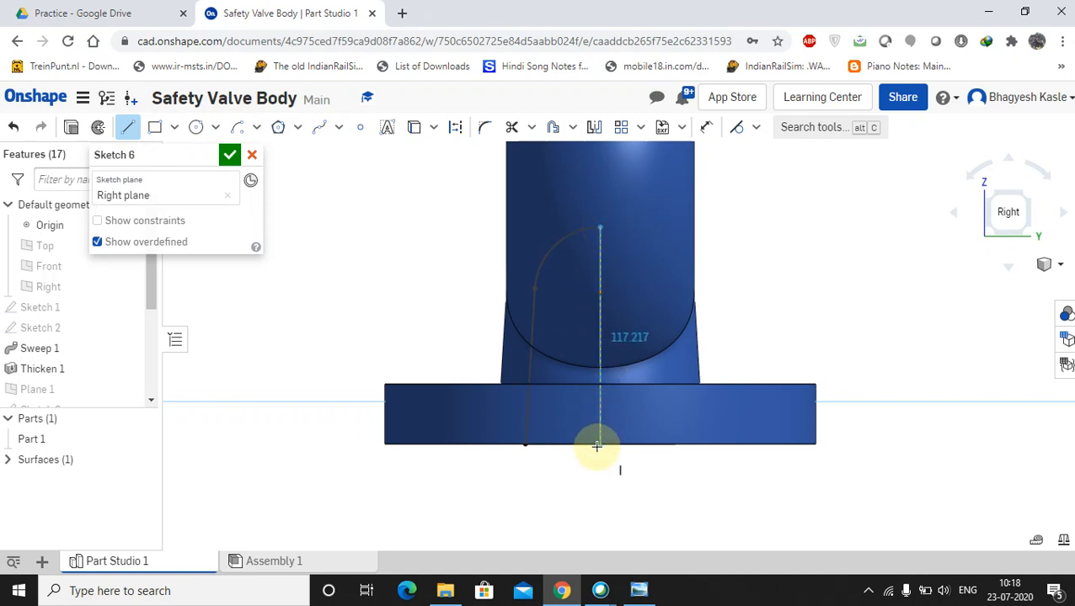
{"action": "left_click", "coordinate": [597, 445]}
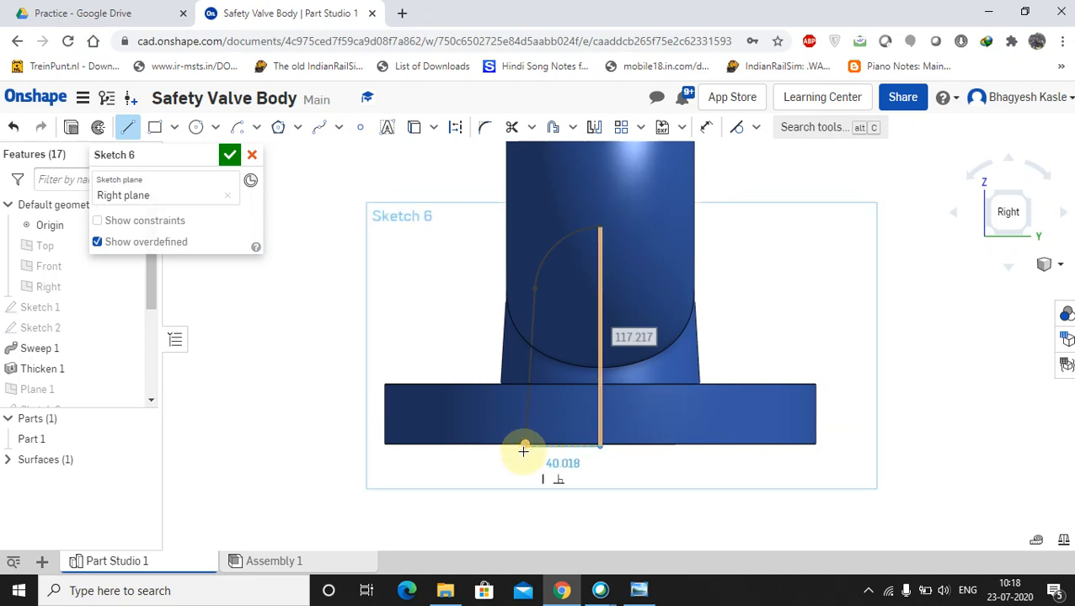
{"action": "left_click", "coordinate": [523, 445]}
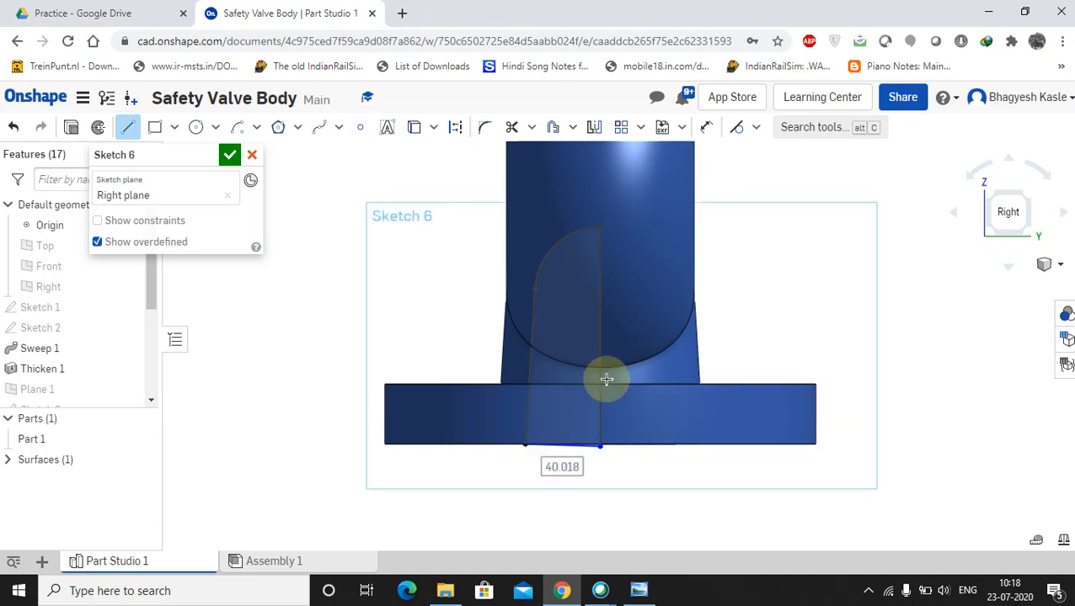
{"action": "right_click", "coordinate": [839, 301]}
{"action": "left_click", "coordinate": [851, 310]}
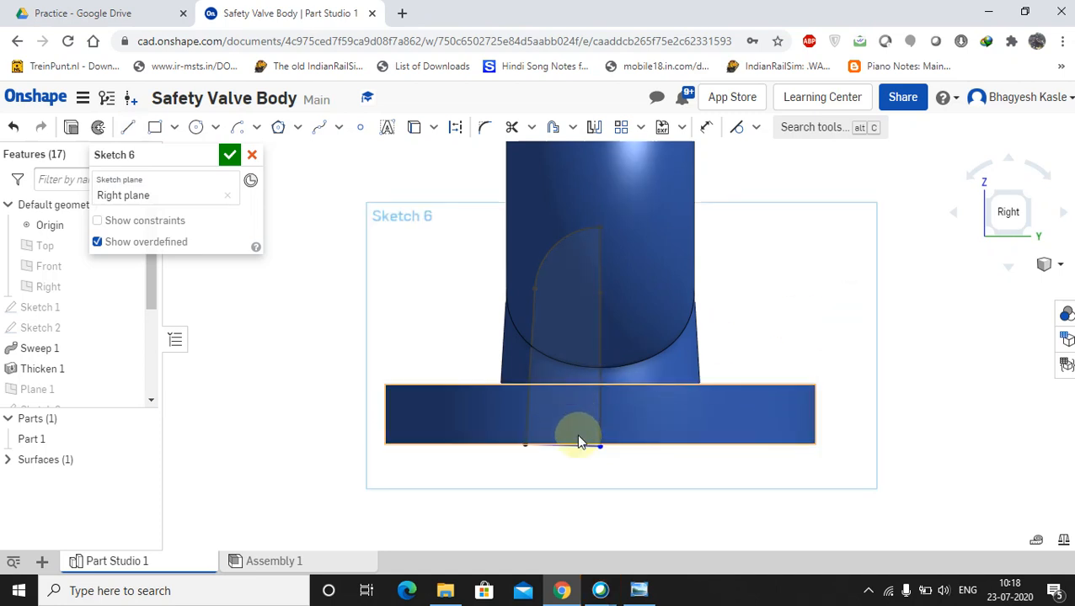
- Make the profile's base line coincident with the bottom edge of the base flange
{"action": "left_click", "coordinate": [585, 448]}
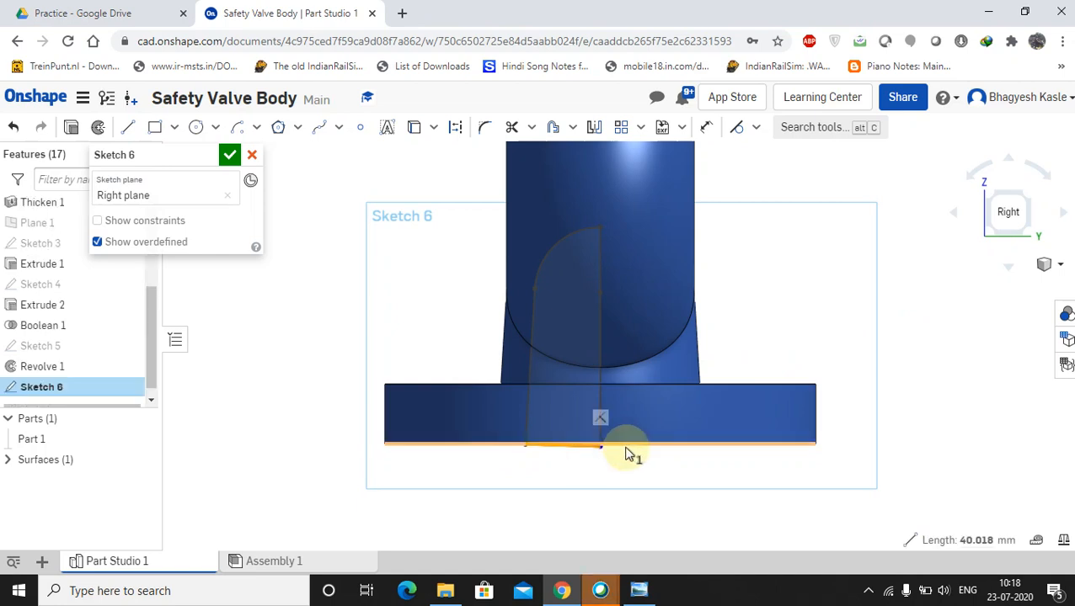
{"action": "left_click", "coordinate": [758, 128]}
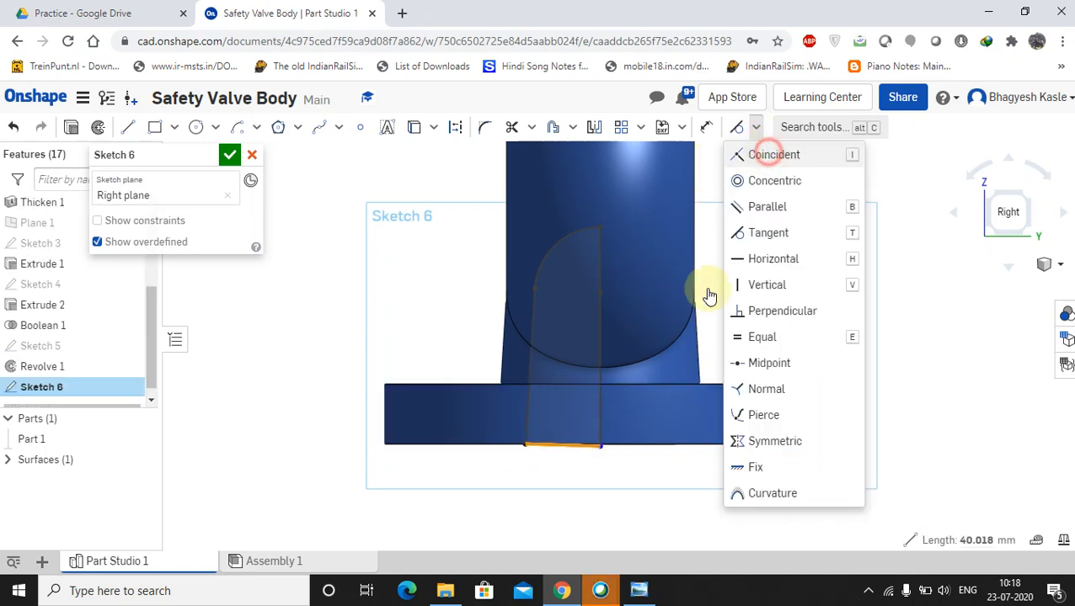
{"action": "left_click", "coordinate": [743, 230]}
{"action": "left_click", "coordinate": [635, 444]}
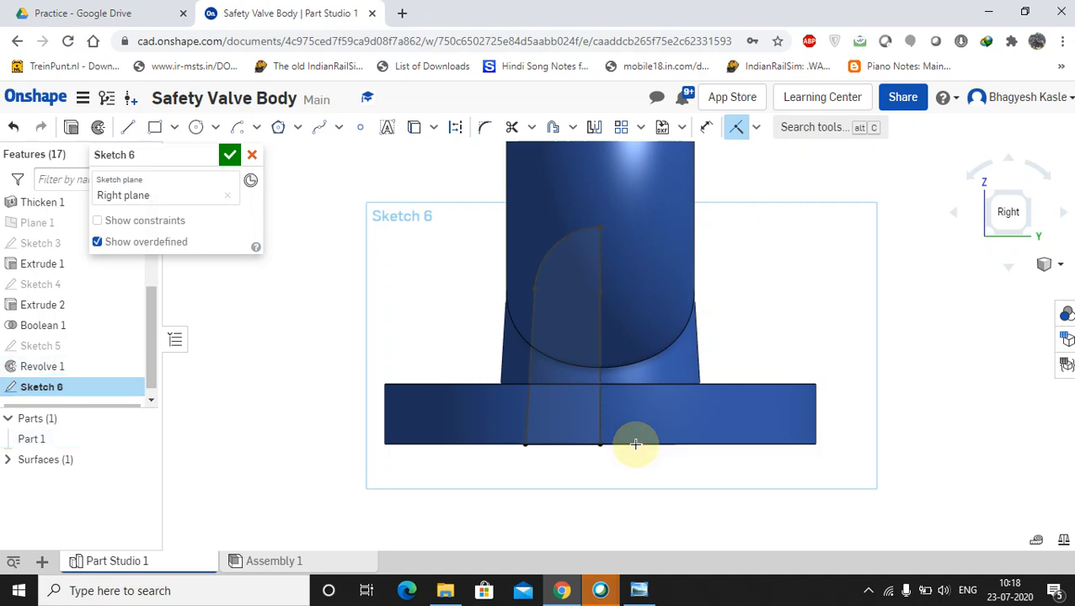
- Revolve the Sketch 6 profile fully around its vertical edge as a Remove operation, cutting the base passage from Part 1
{"action": "scroll", "coordinate": [743, 323], "scroll_direction": "down", "scroll_amount": 1}
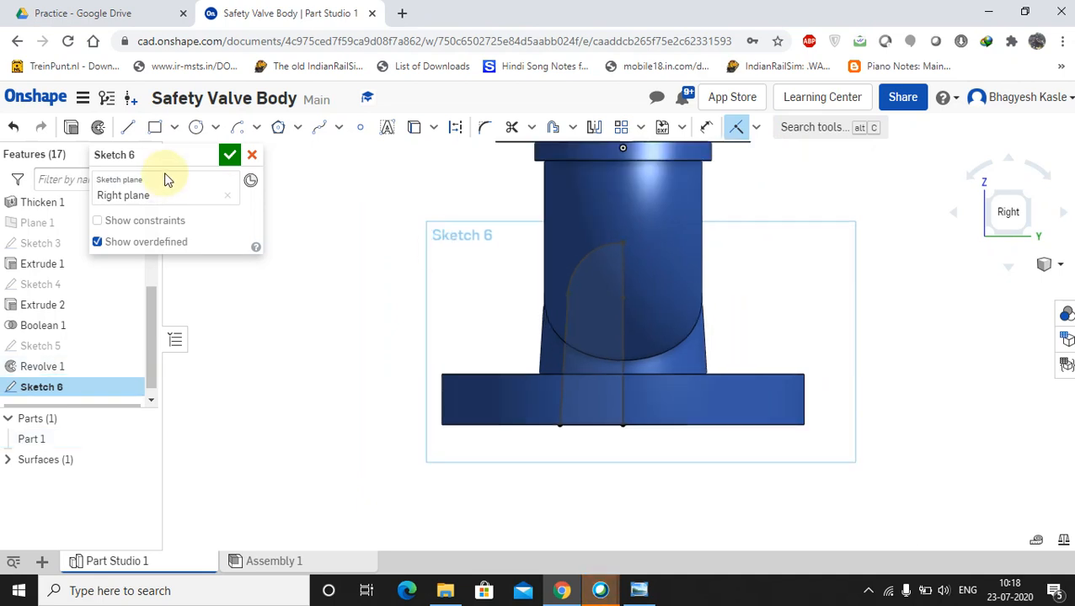
{"action": "left_click", "coordinate": [98, 128]}
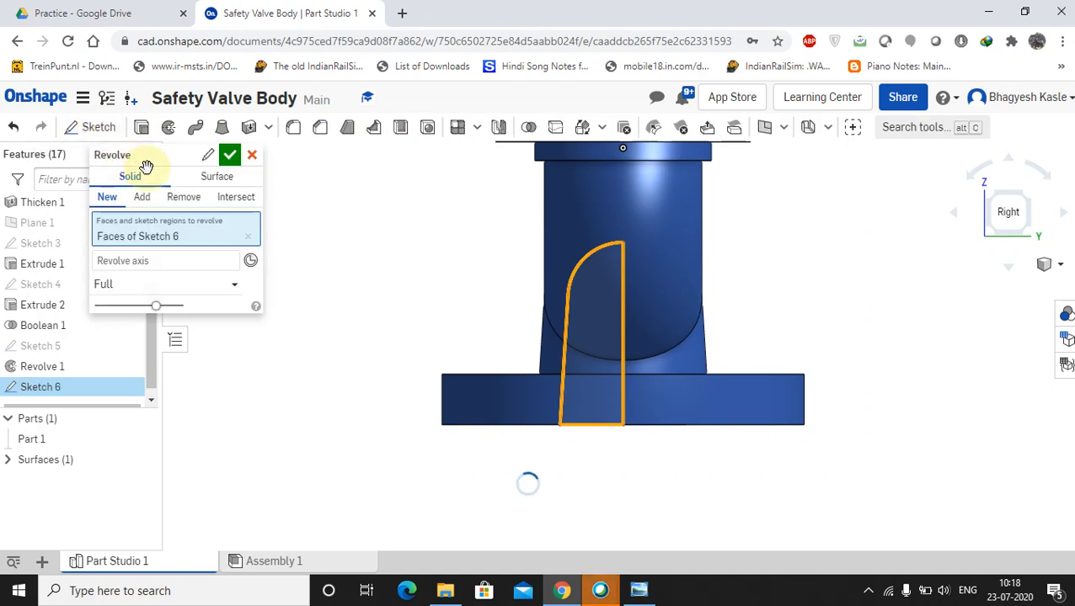
{"action": "left_click", "coordinate": [186, 197]}
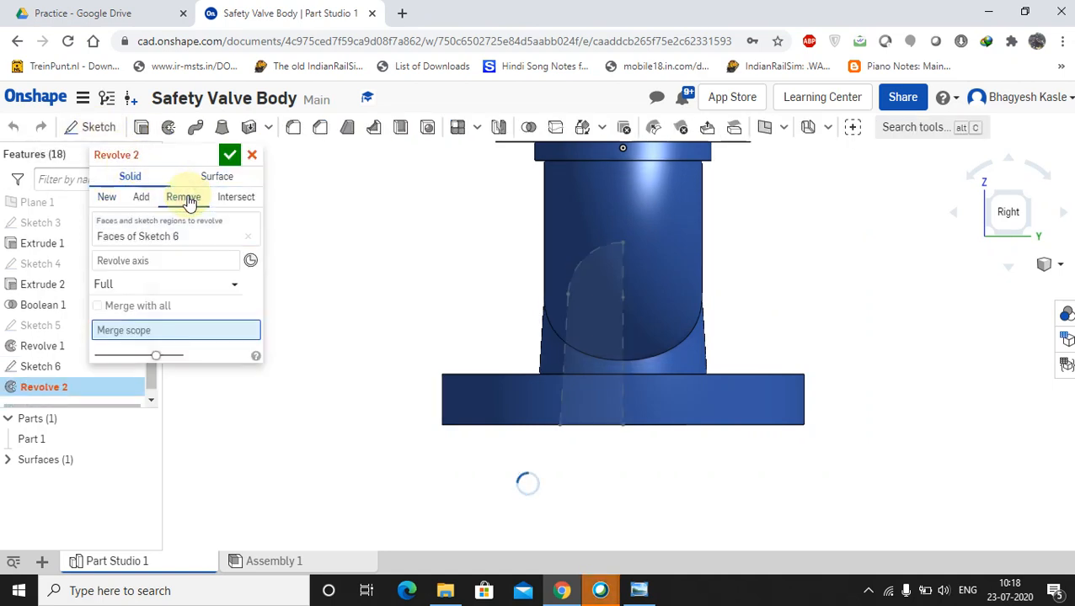
{"action": "left_click", "coordinate": [151, 263]}
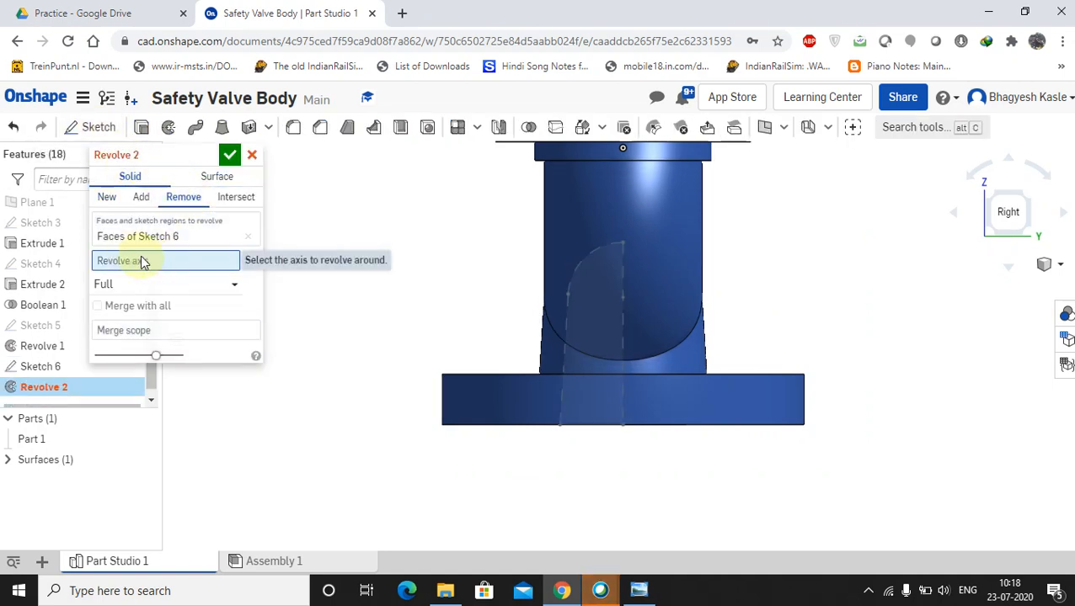
{"action": "left_click", "coordinate": [623, 295]}
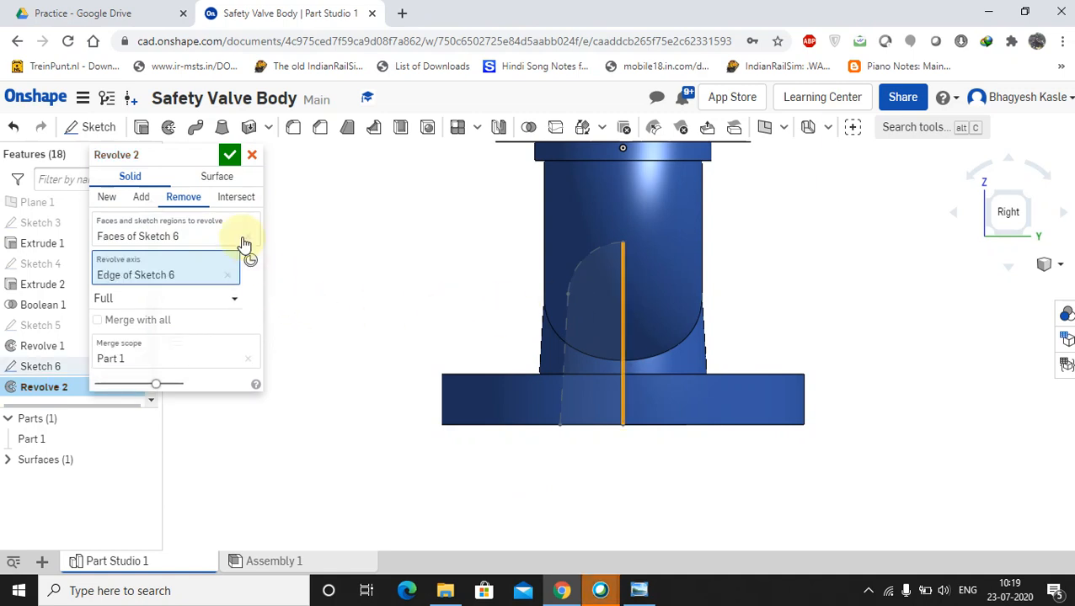
{"action": "left_click", "coordinate": [228, 156]}
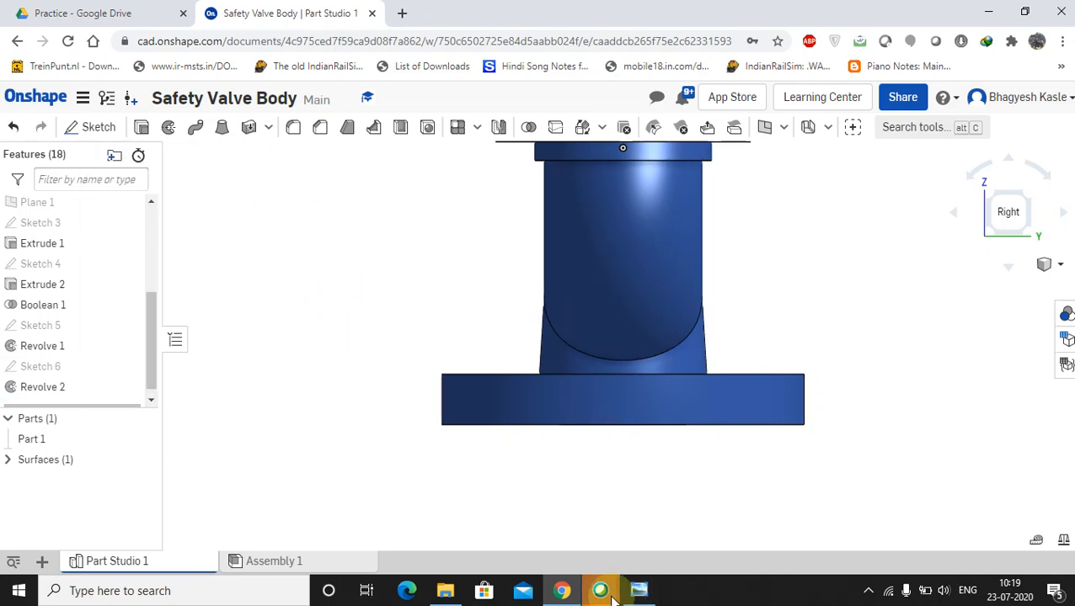
- Switch to Cisco Webex Meetings to check the participant list and return to Onshape
{"action": "left_click", "coordinate": [683, 498]}
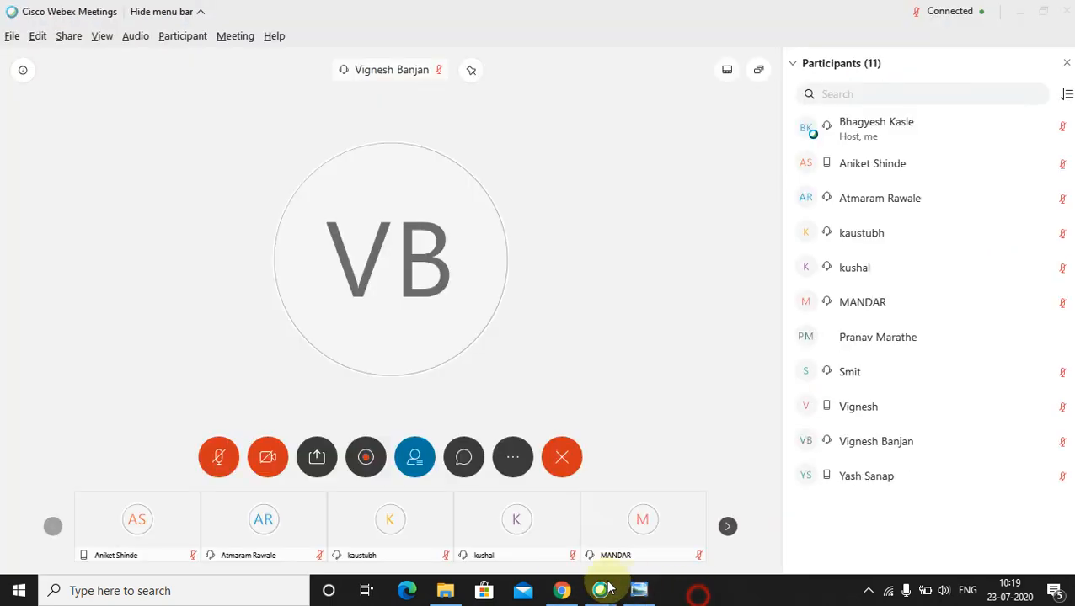
{"action": "left_click", "coordinate": [561, 590]}
- Show the valve body in translucent display to reveal its internal passages
{"action": "right_click_drag", "start_coordinate": [590, 366], "coordinate": [665, 368]}
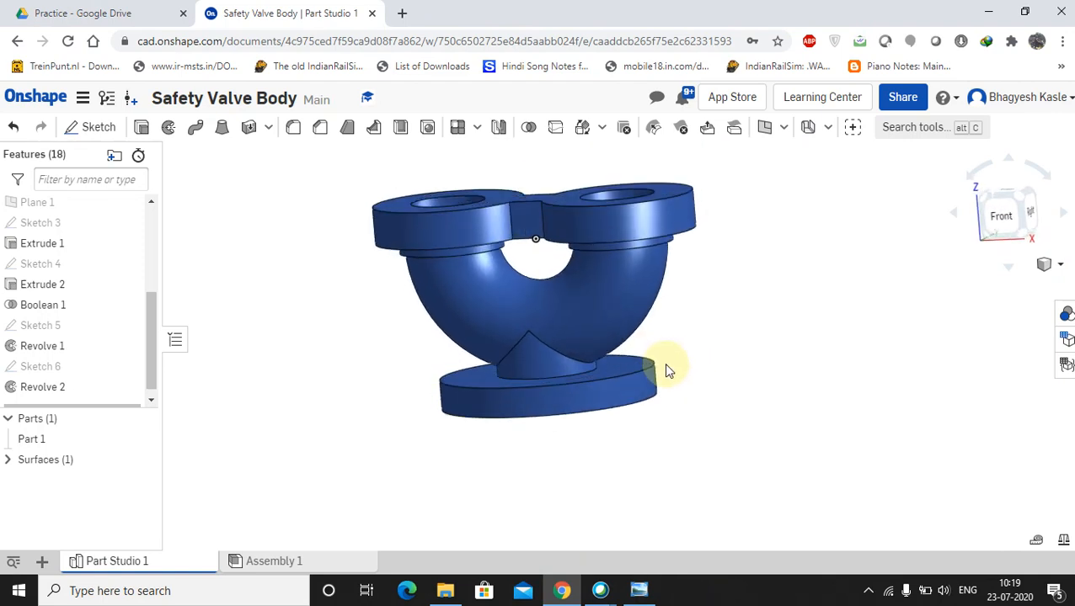
{"action": "left_click", "coordinate": [1059, 265]}
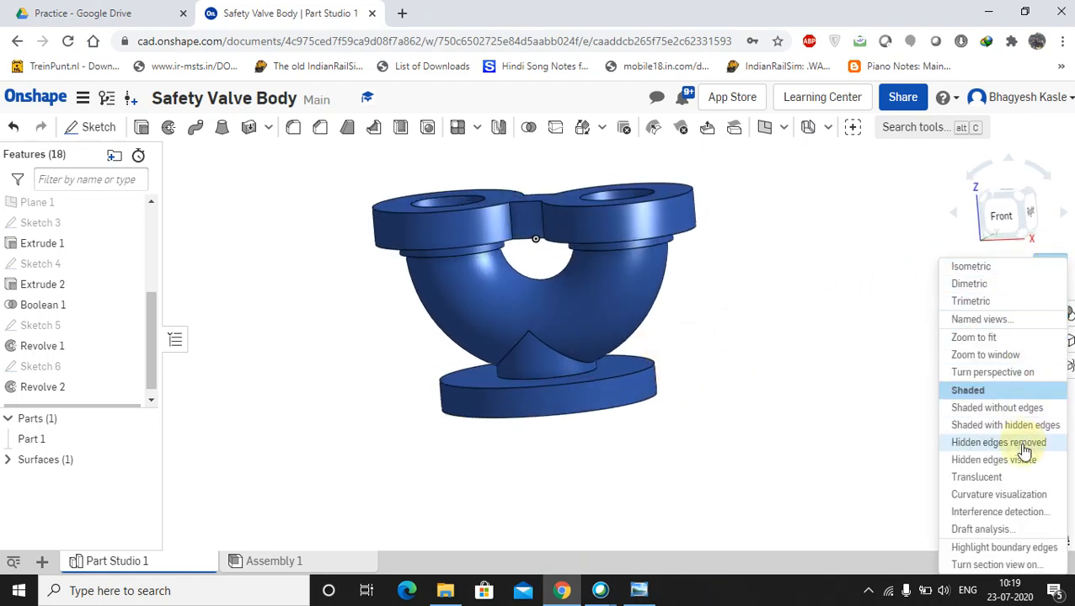
{"action": "left_click", "coordinate": [983, 495]}
{"action": "left_click", "coordinate": [1051, 266]}
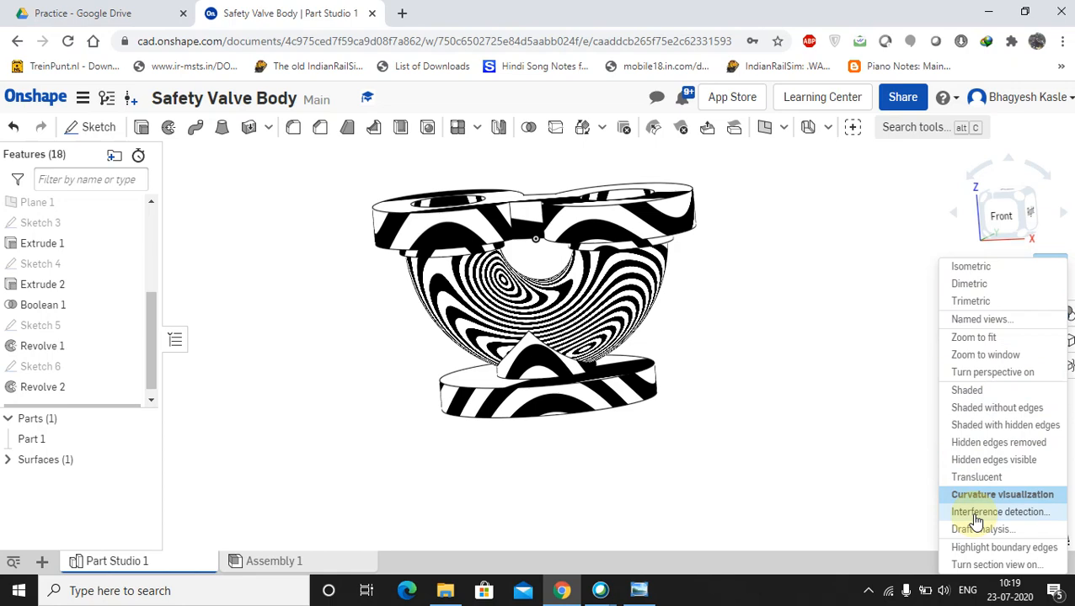
{"action": "left_click", "coordinate": [977, 480]}
- Examine where the revolved cut meets the bent pipe's bore, and return the model to shaded display
{"action": "right_click_drag", "start_coordinate": [559, 387], "coordinate": [580, 398]}
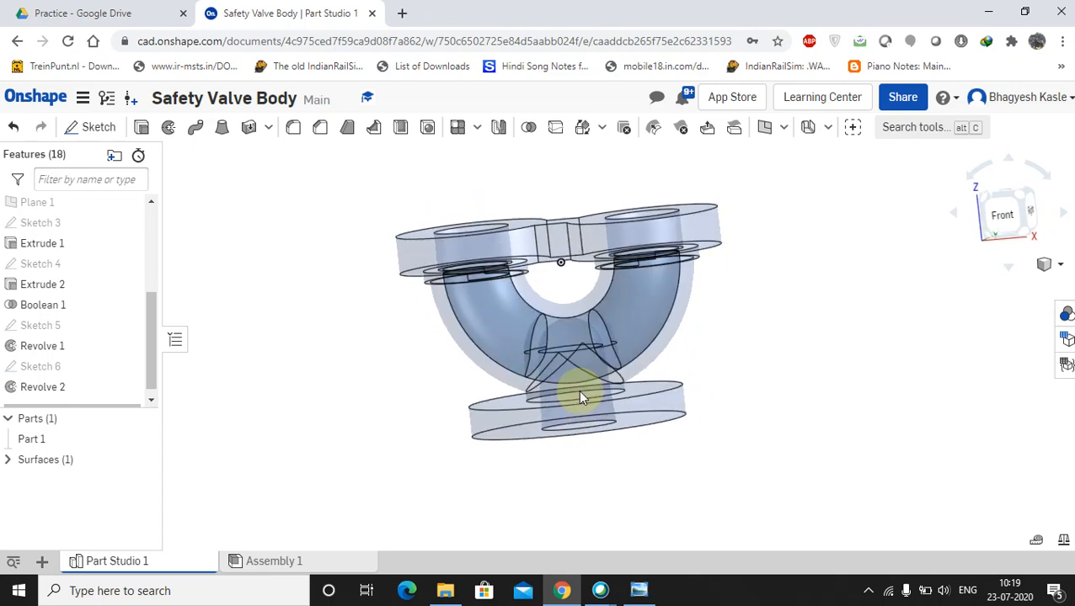
{"action": "scroll", "coordinate": [705, 320], "scroll_direction": "up", "scroll_amount": 4}
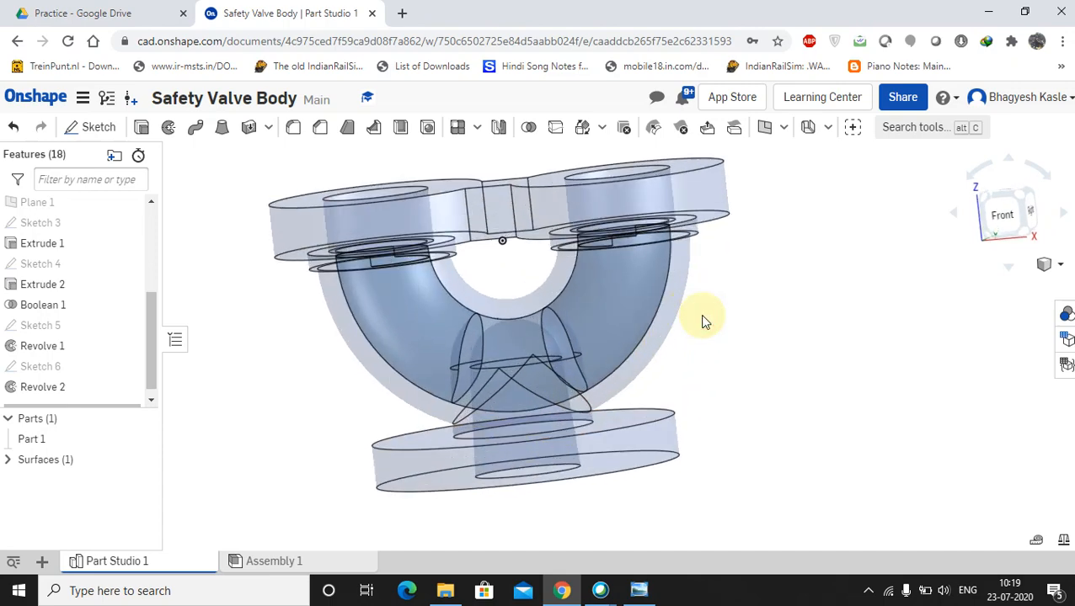
{"action": "scroll", "coordinate": [544, 307], "scroll_direction": "down", "scroll_amount": 2}
{"action": "right_click_drag", "start_coordinate": [544, 307], "coordinate": [486, 324]}
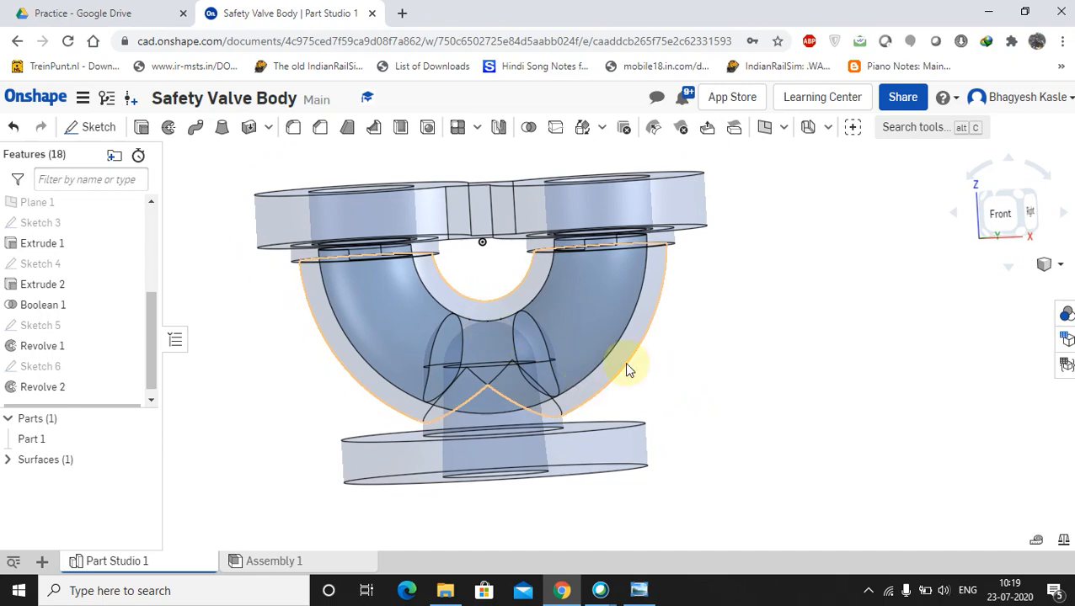
{"action": "middle_click_drag", "start_coordinate": [629, 365], "coordinate": [689, 370]}
{"action": "right_click_drag", "start_coordinate": [689, 371], "coordinate": [689, 381]}
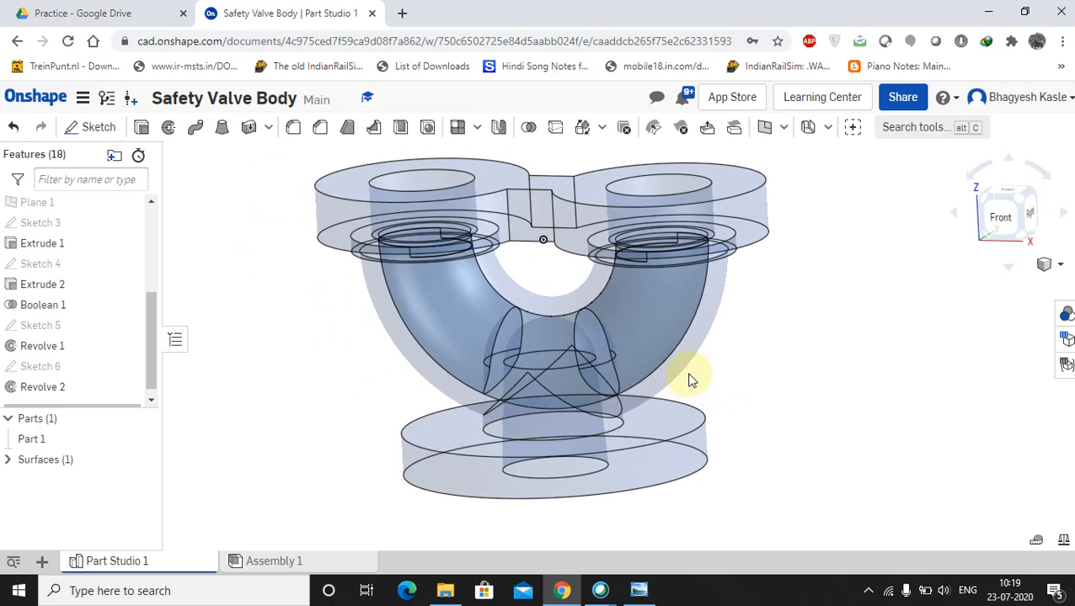
{"action": "left_click", "coordinate": [1060, 266]}
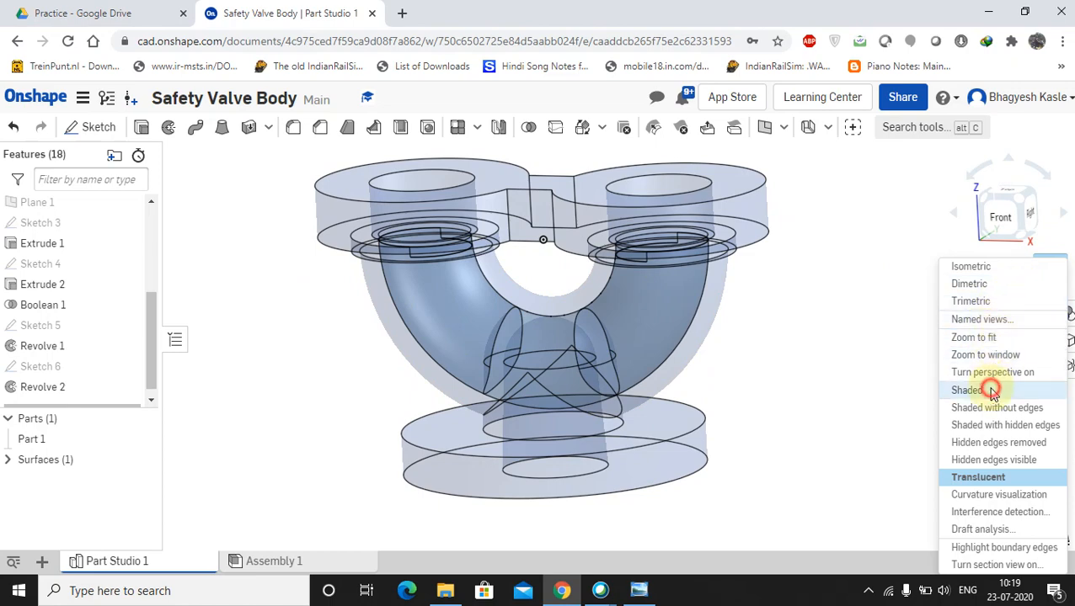
{"action": "left_click", "coordinate": [962, 388]}
- Sweep the Sketch 2 circle along the Sketch 1 path as a Remove operation to clear the bent pipe's bore
{"action": "scroll", "coordinate": [649, 349], "scroll_direction": "down", "scroll_amount": 3}
{"action": "right_click_drag", "start_coordinate": [649, 331], "coordinate": [616, 339]}
{"action": "scroll", "coordinate": [88, 287], "scroll_direction": "up", "scroll_amount": 5}
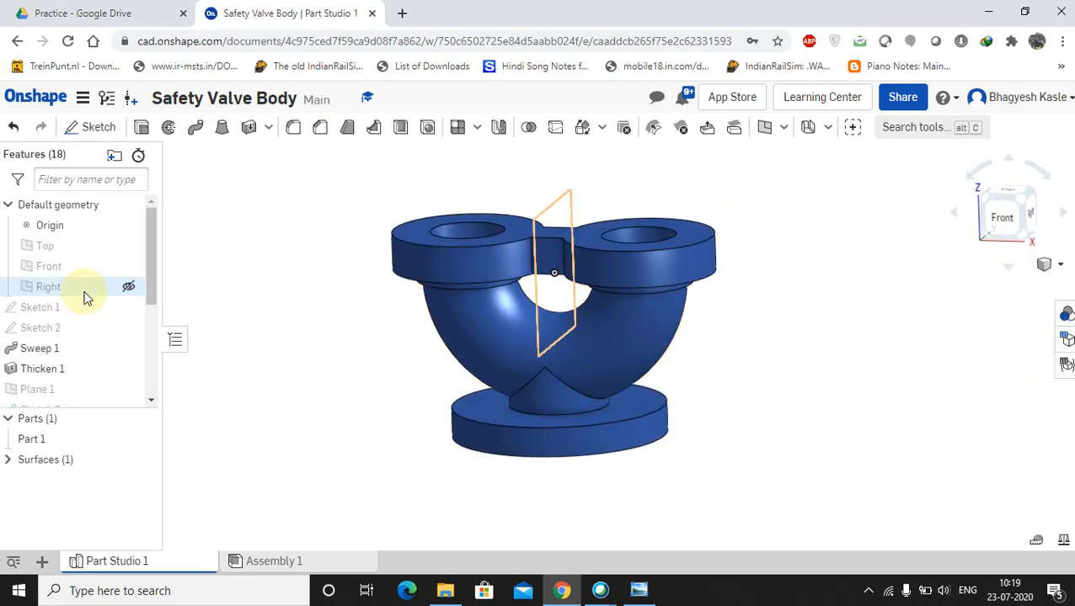
{"action": "left_click", "coordinate": [196, 129]}
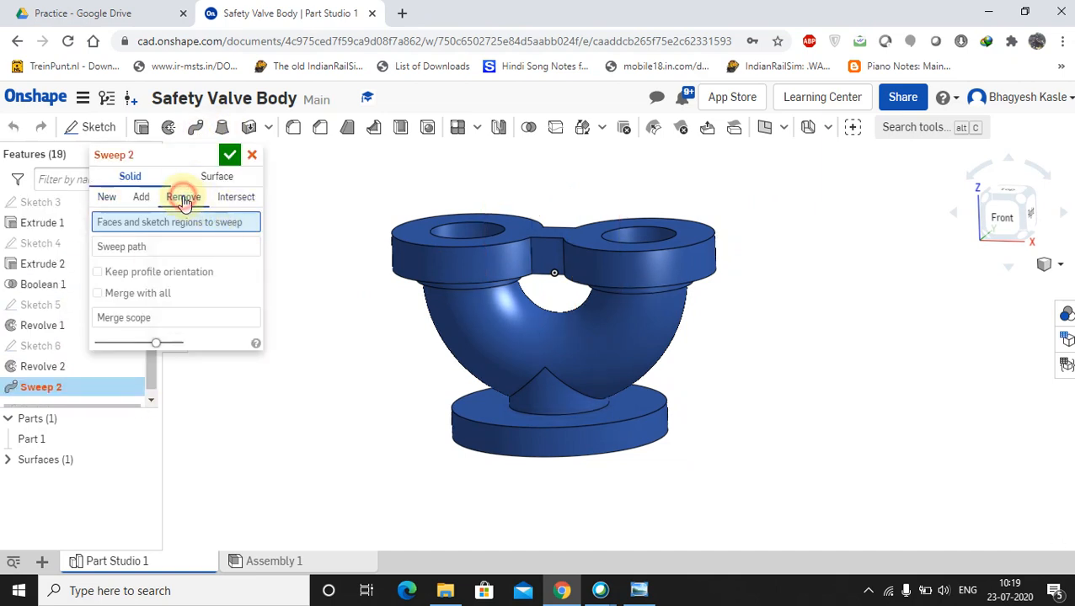
{"action": "scroll", "coordinate": [35, 330], "scroll_direction": "up", "scroll_amount": 3}
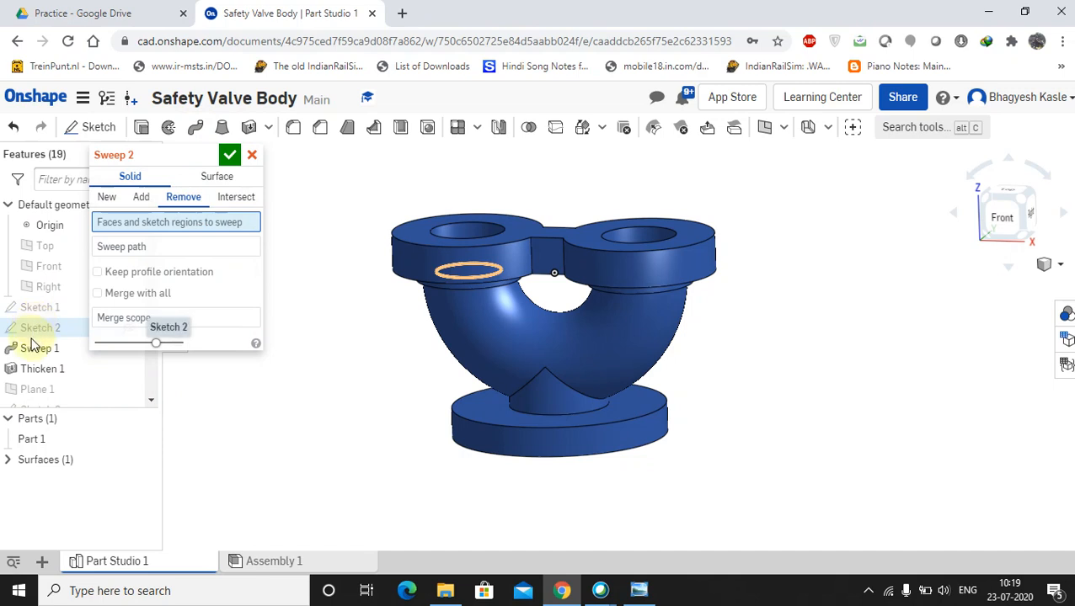
{"action": "scroll", "coordinate": [36, 350], "scroll_direction": "down", "scroll_amount": 2}
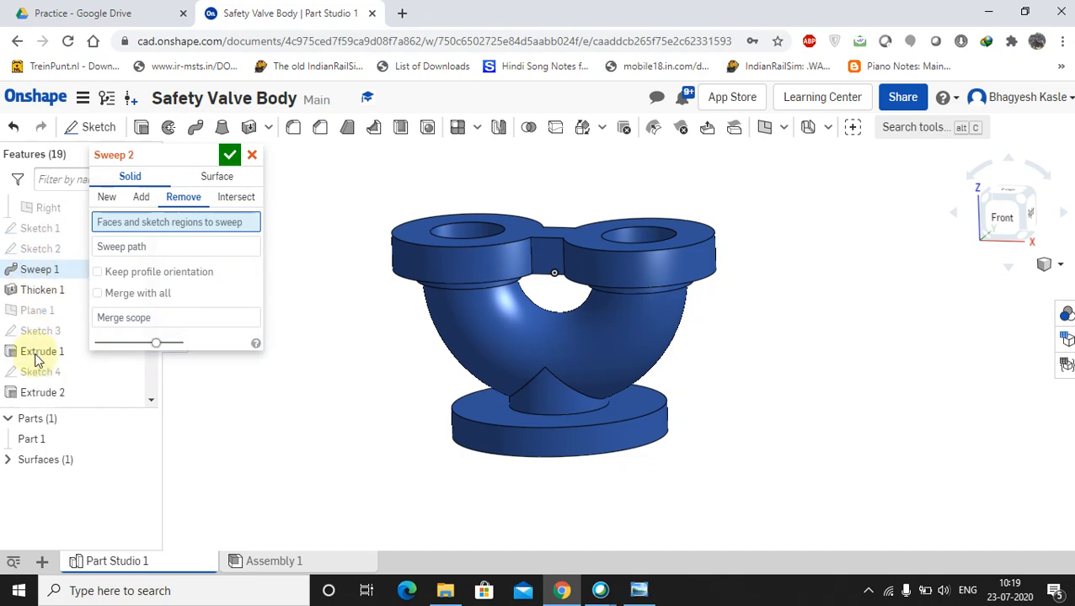
{"action": "left_click", "coordinate": [40, 251]}
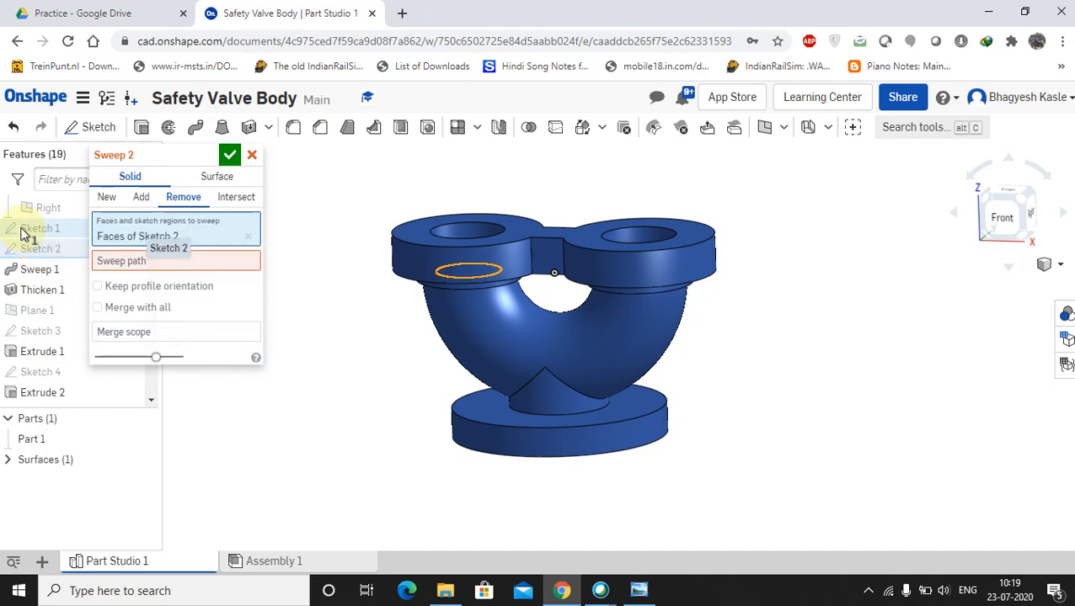
{"action": "left_click", "coordinate": [46, 231]}
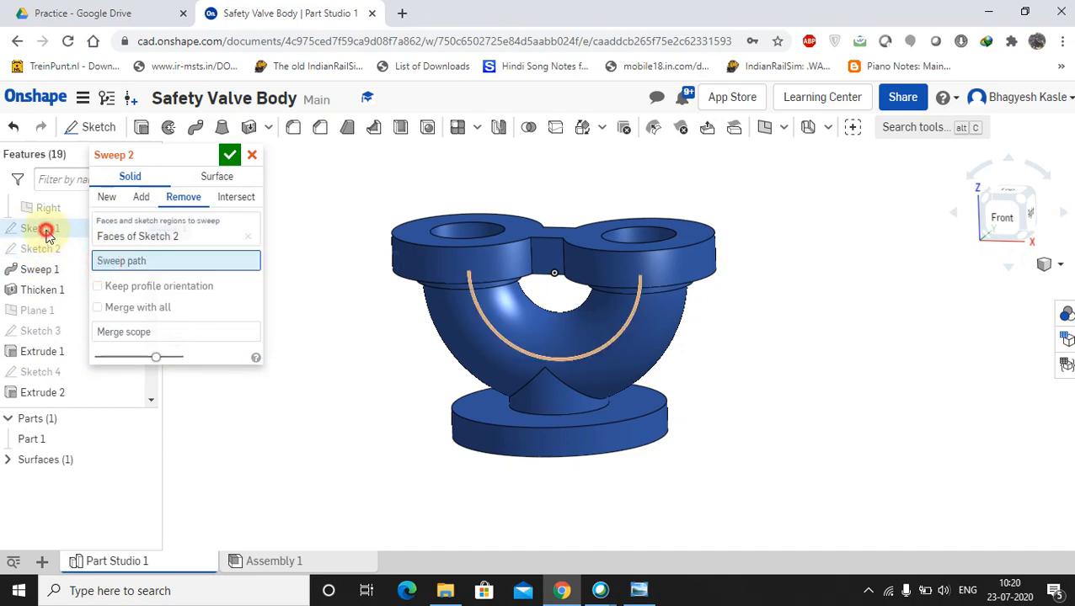
{"action": "left_click", "coordinate": [48, 235]}
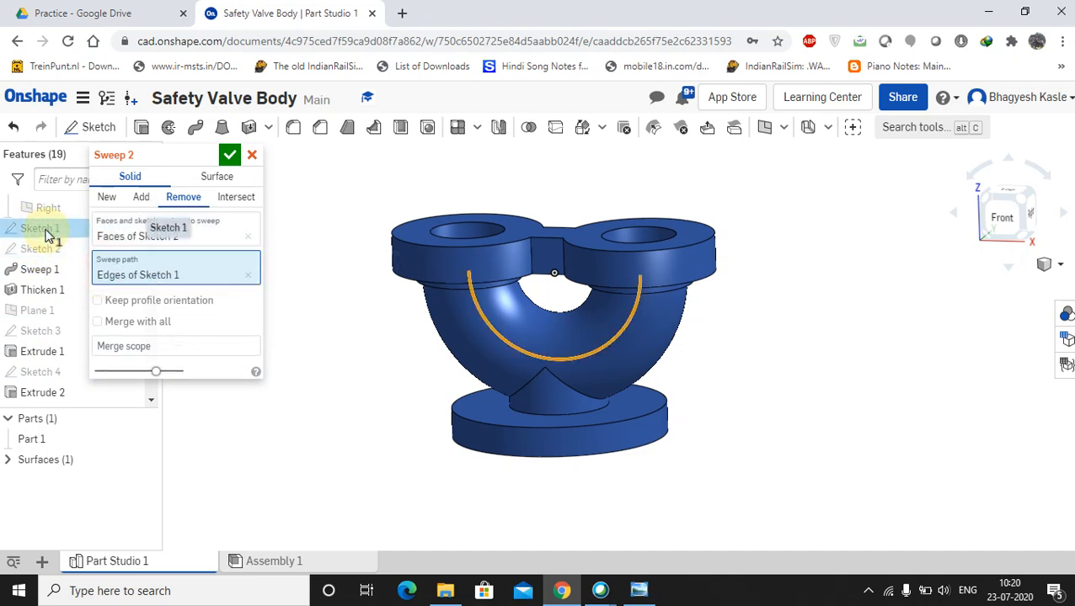
{"action": "left_click", "coordinate": [229, 156]}
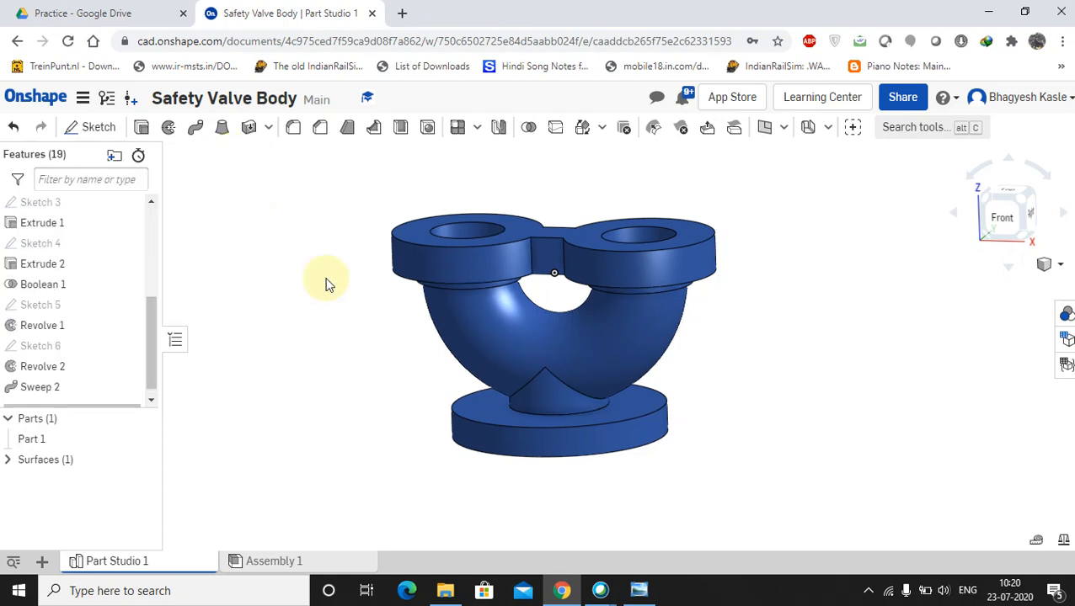
- Examine the cleared internal passage of the valve body in translucent display
{"action": "left_click", "coordinate": [1056, 271]}
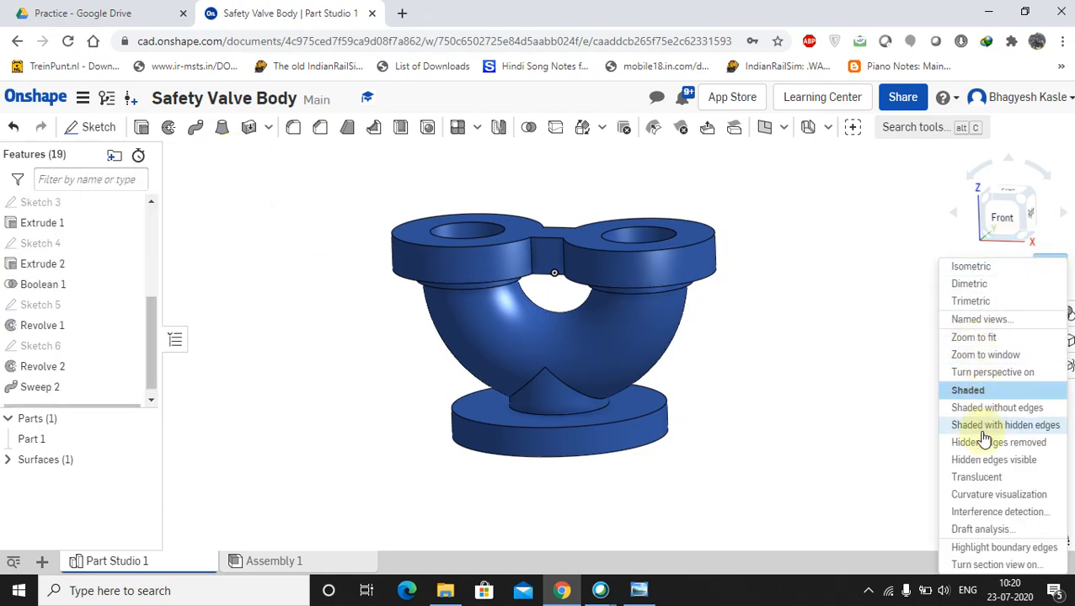
{"action": "left_click", "coordinate": [977, 476]}
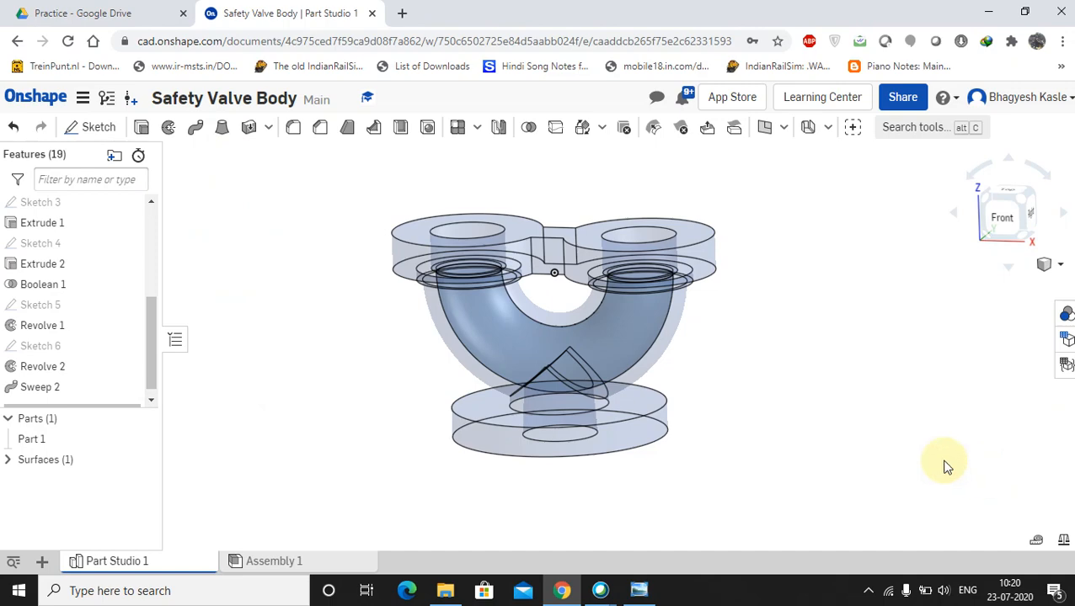
{"action": "middle_click_drag", "start_coordinate": [483, 343], "coordinate": [465, 307]}
{"action": "mouse_move", "coordinate": [446, 281]}
{"action": "right_mouse_down"}
{"action": "mouse_move", "coordinate": [508, 250]}
{"action": "mouse_move", "coordinate": [473, 308]}
{"action": "mouse_move", "coordinate": [505, 353]}
{"action": "right_mouse_up"}
- Switch to Windows Photo Viewer to check the hole details on the part drawing, and return to Onshape
{"action": "left_click", "coordinate": [640, 591]}
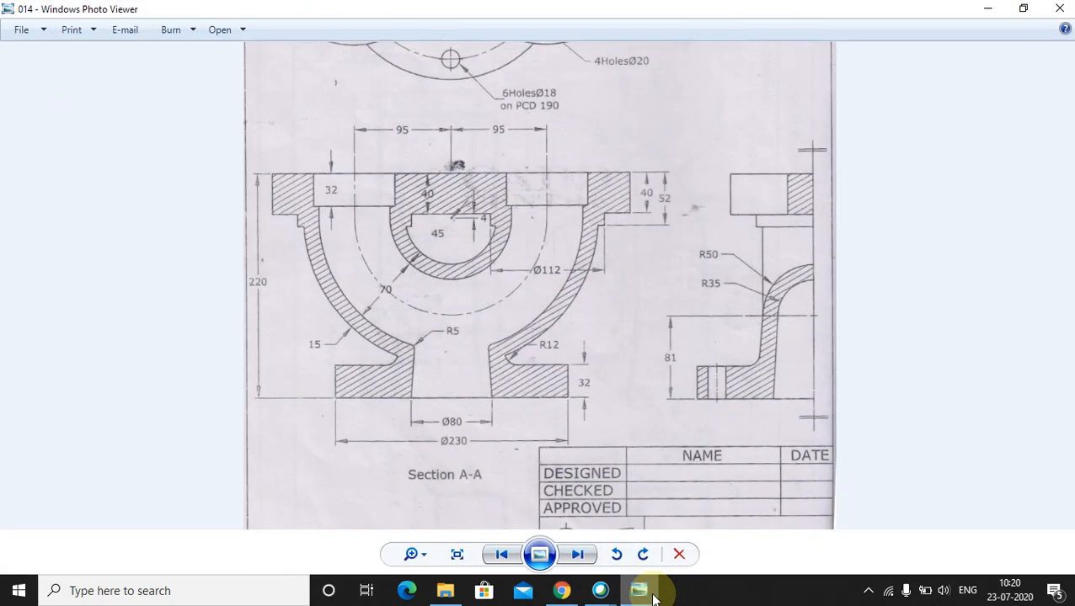
{"action": "scroll", "coordinate": [628, 413], "scroll_direction": "down", "scroll_amount": 3}
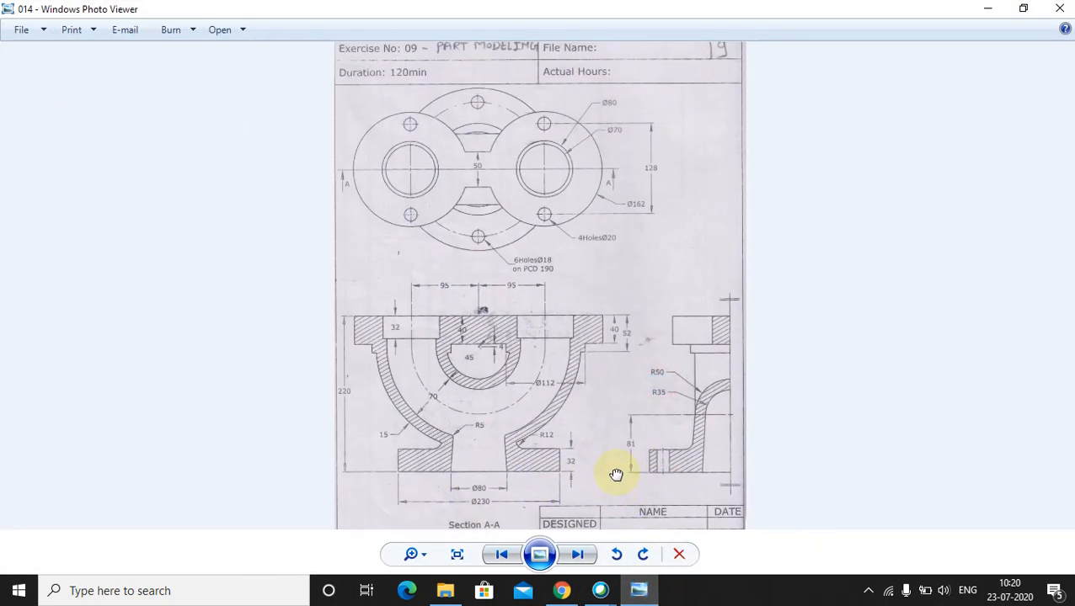
{"action": "left_click_drag", "start_coordinate": [616, 475], "coordinate": [620, 456]}
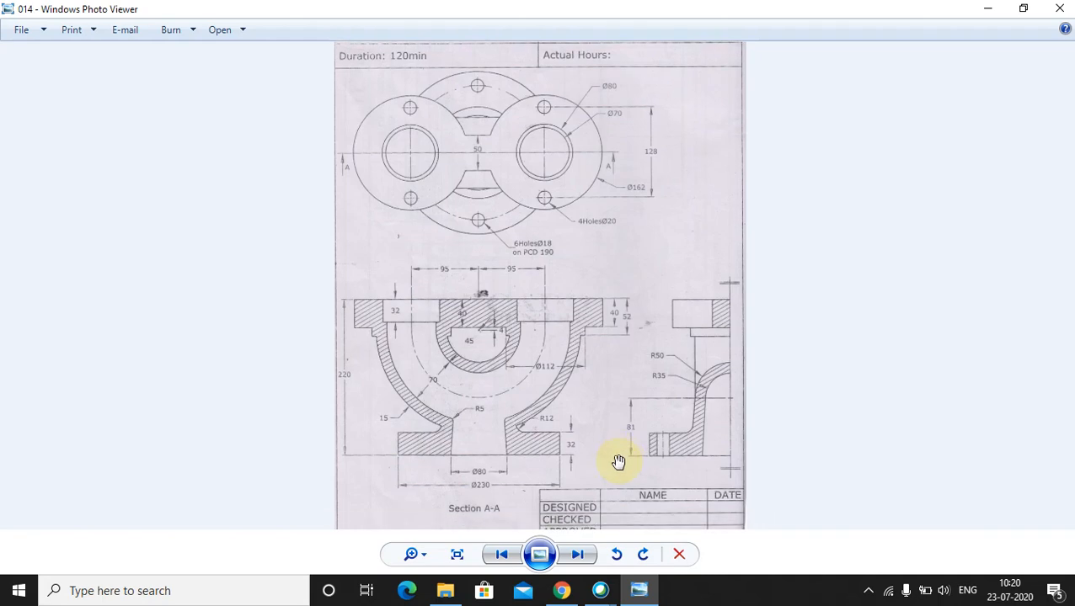
{"action": "left_click", "coordinate": [641, 590]}
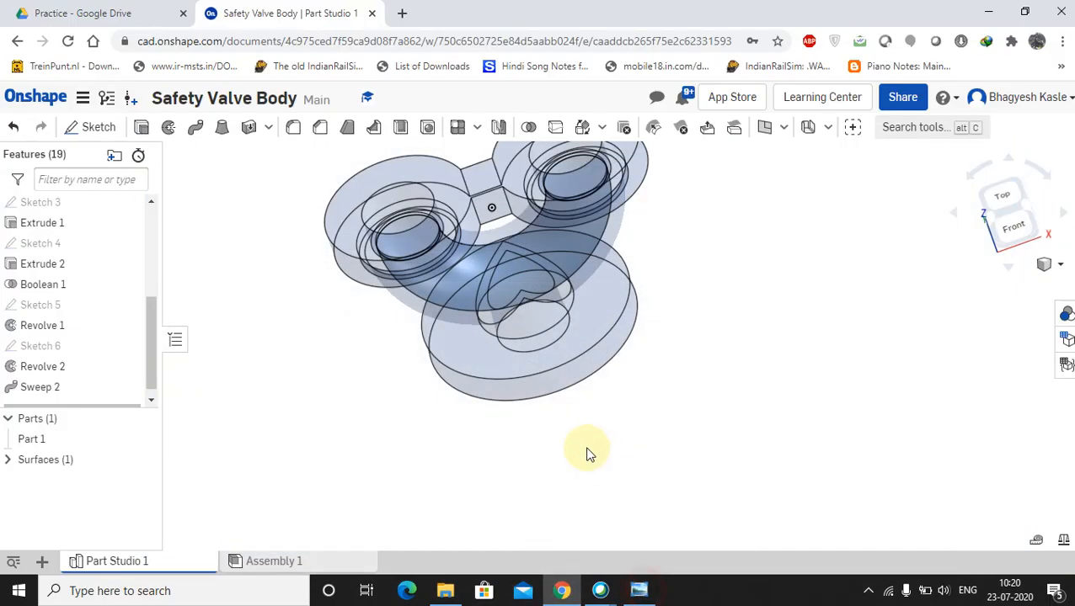
- Return the valve body to shaded display and check the meeting participants in Cisco Webex Meetings before going back to Onshape
{"action": "left_click", "coordinate": [1051, 263]}
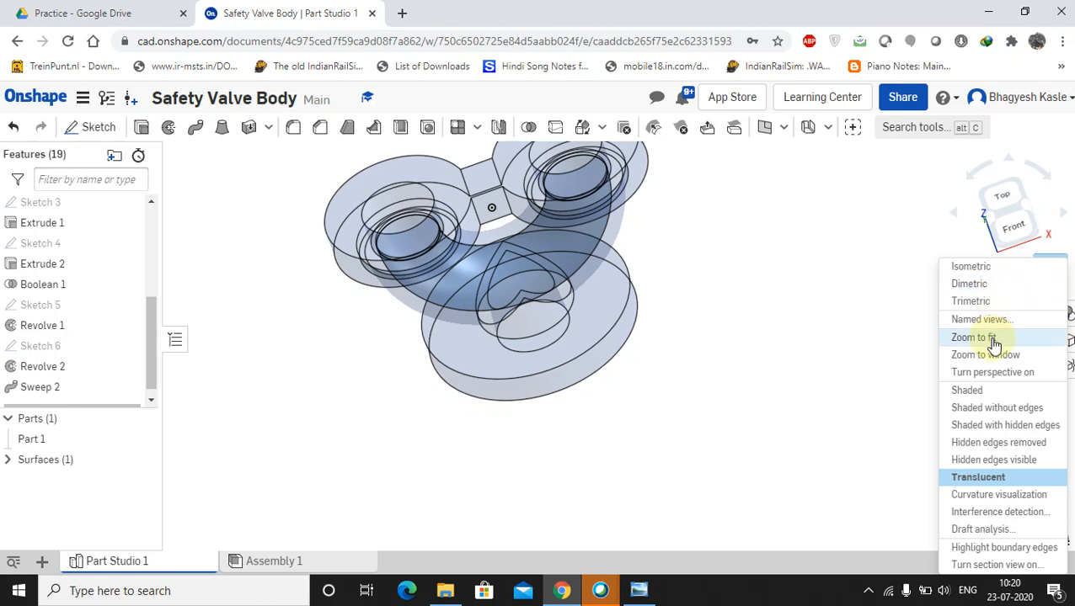
{"action": "mouse_move", "coordinate": [600, 591]}
{"action": "left_click", "coordinate": [637, 523]}
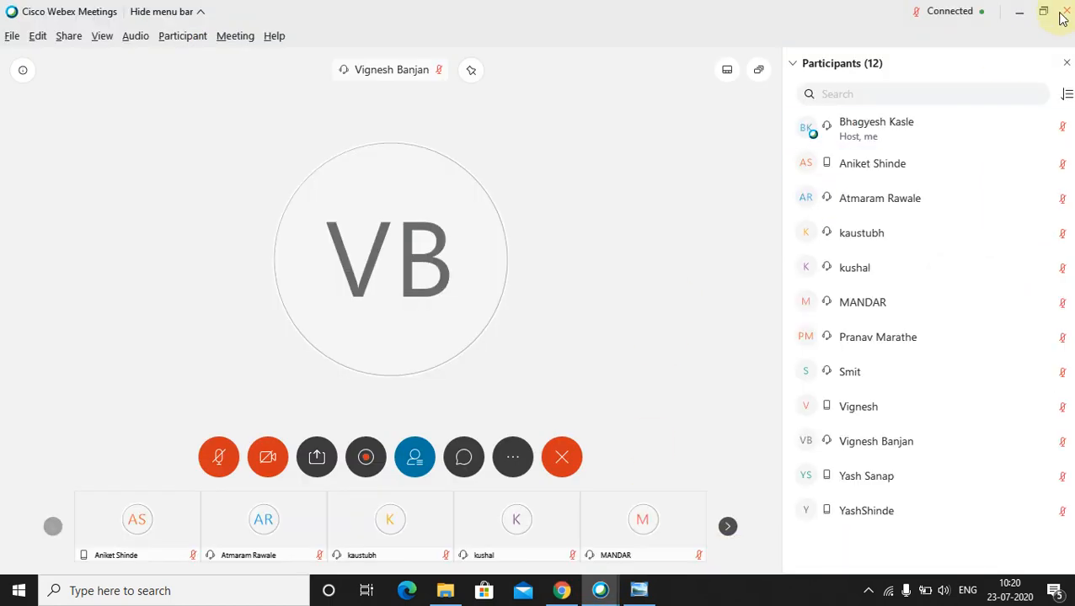
{"action": "left_click", "coordinate": [1017, 18]}
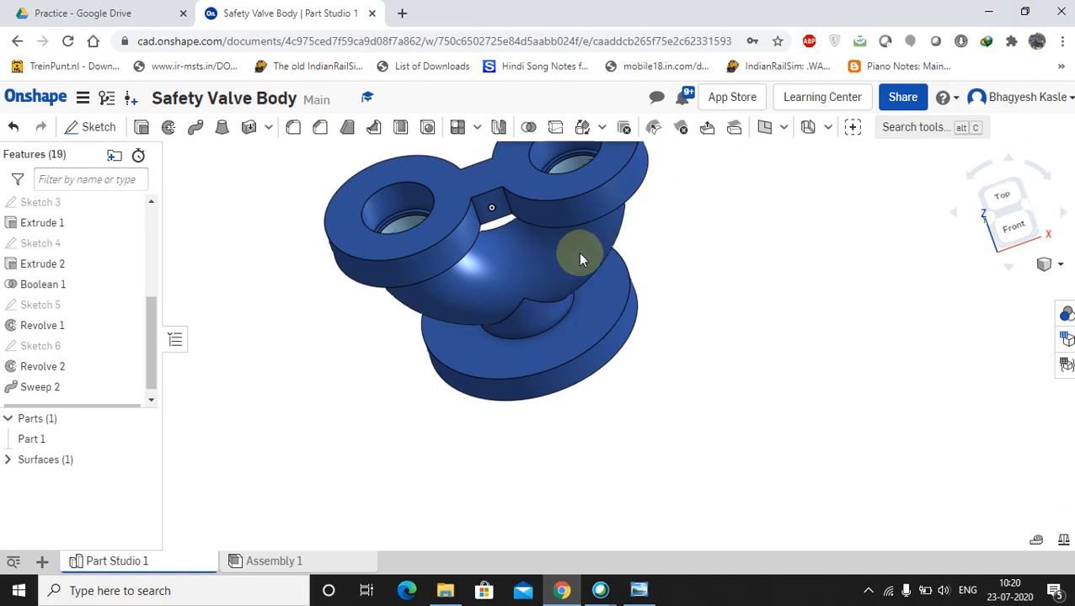
- Start a sketch on the base flange's upper face and draw a circle about 171 mm in diameter centred on the origin
{"action": "left_click", "coordinate": [598, 322]}
{"action": "right_click", "coordinate": [597, 319]}
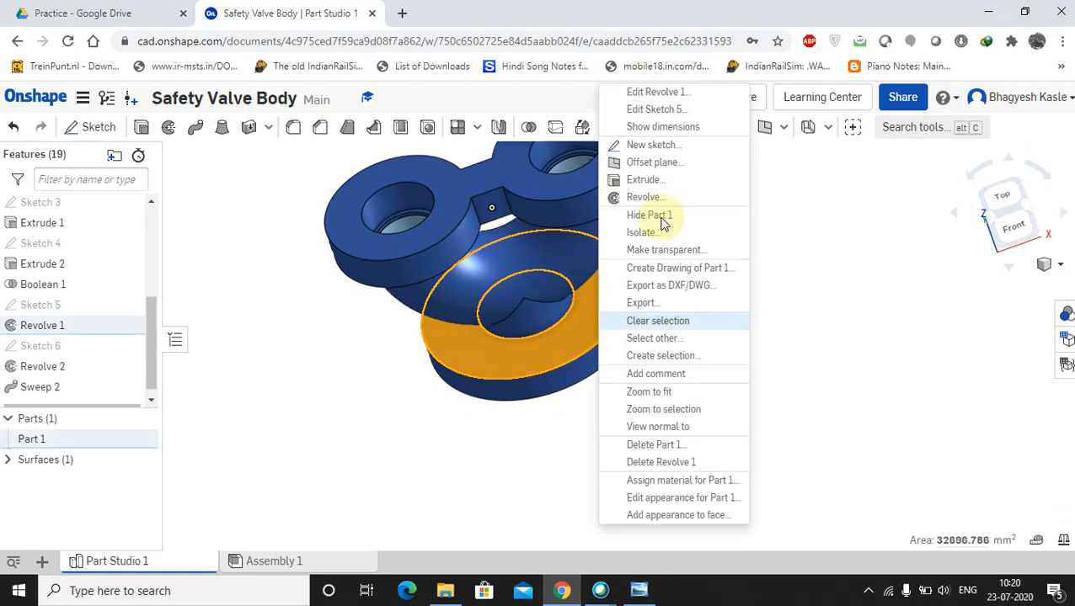
{"action": "left_click", "coordinate": [673, 148]}
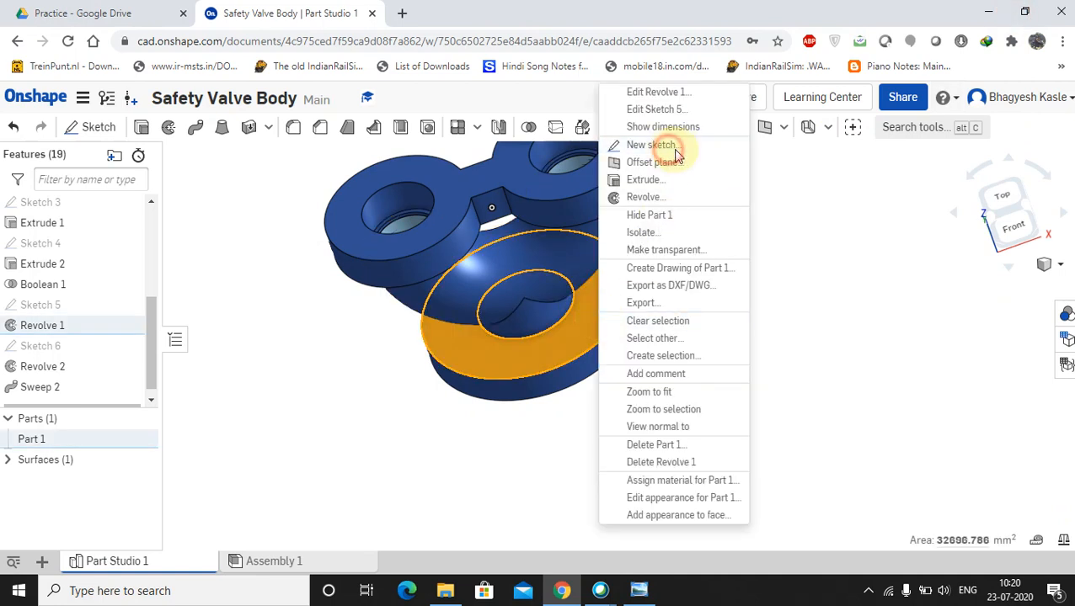
{"action": "right_click", "coordinate": [589, 307]}
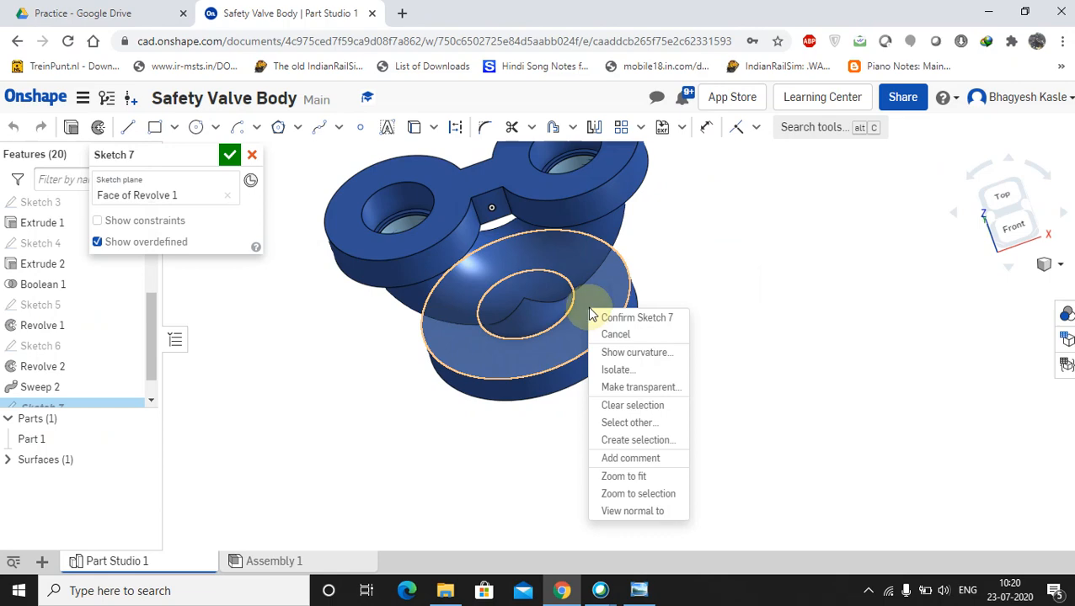
{"action": "left_click", "coordinate": [632, 511]}
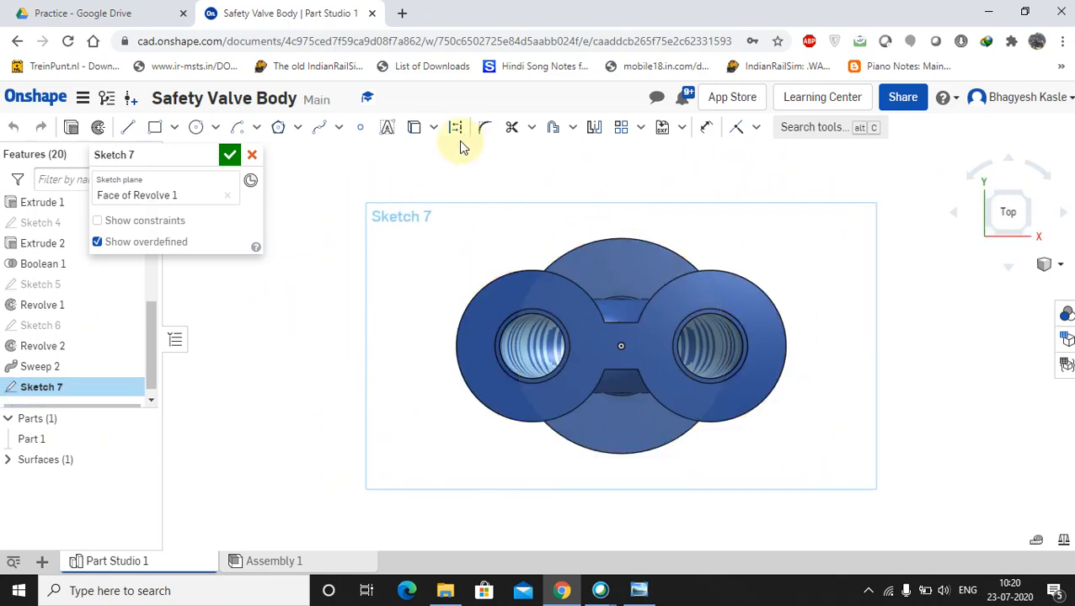
{"action": "left_click", "coordinate": [196, 127]}
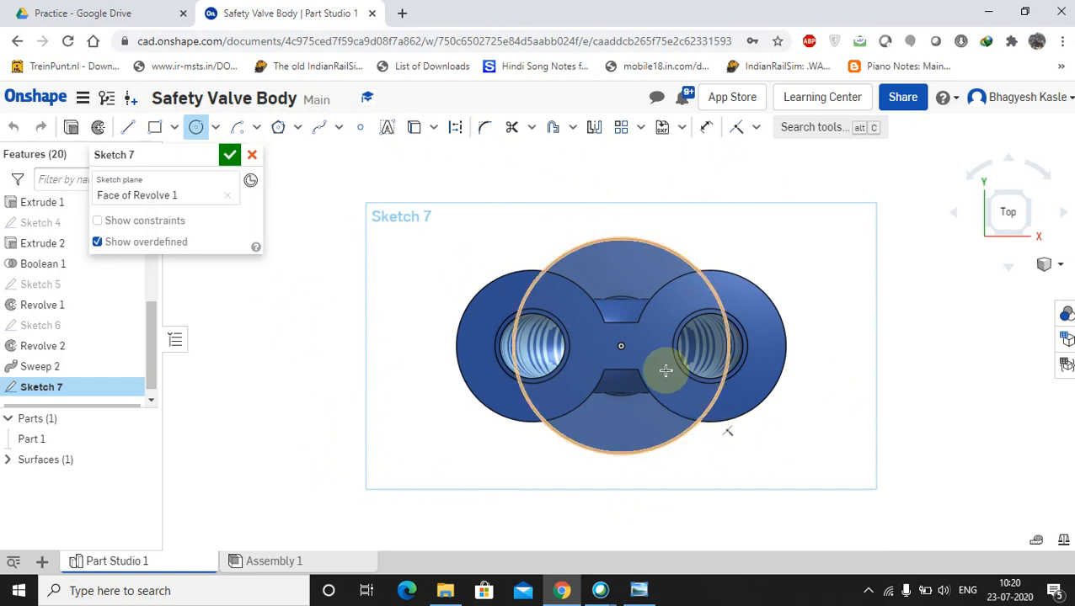
{"action": "left_click", "coordinate": [620, 347]}
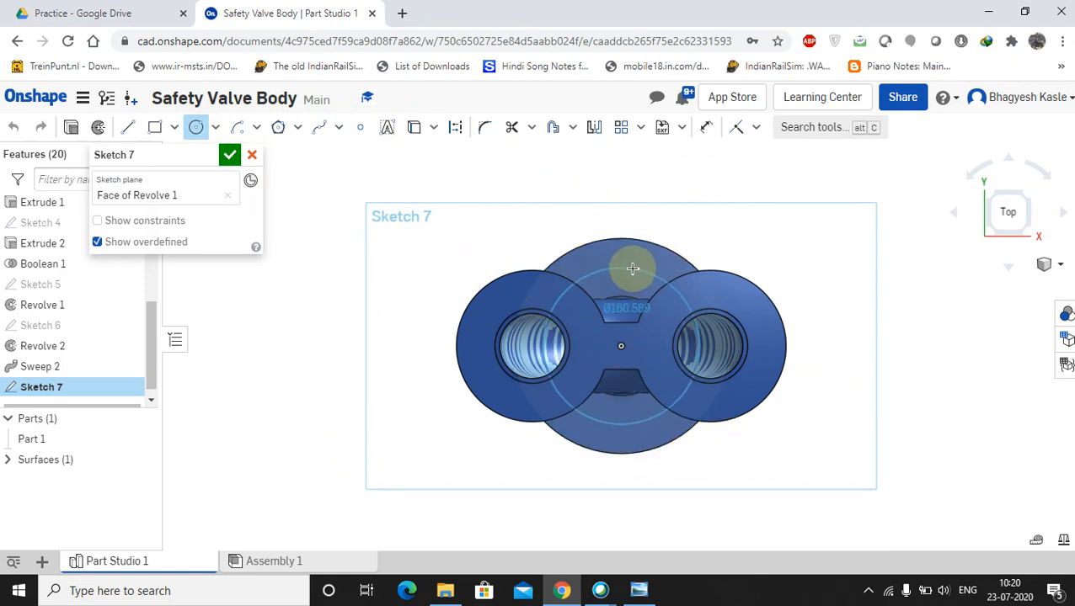
{"action": "left_click", "coordinate": [633, 268]}
- Convert the sketched circle on the base flange to construction geometry
{"action": "left_click", "coordinate": [457, 129]}
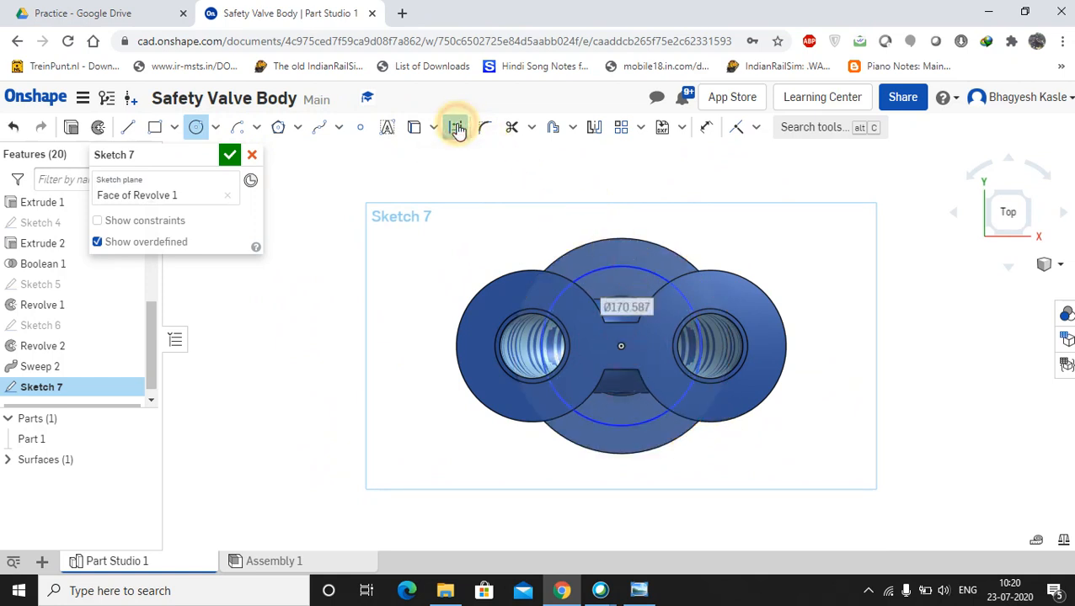
{"action": "left_click", "coordinate": [612, 275]}
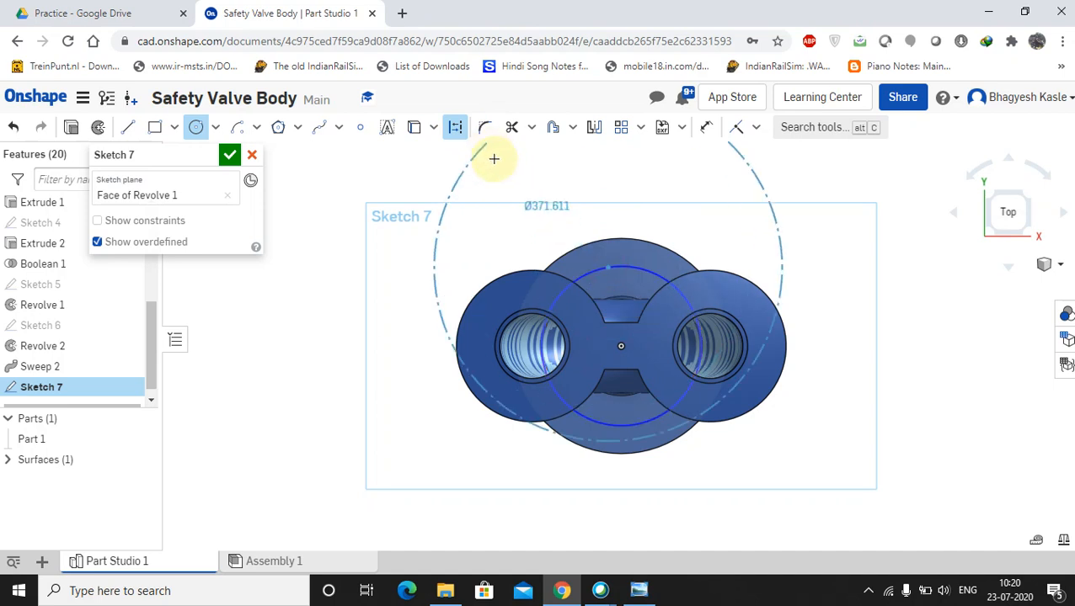
{"action": "right_click", "coordinate": [500, 167]}
{"action": "left_click", "coordinate": [510, 175]}
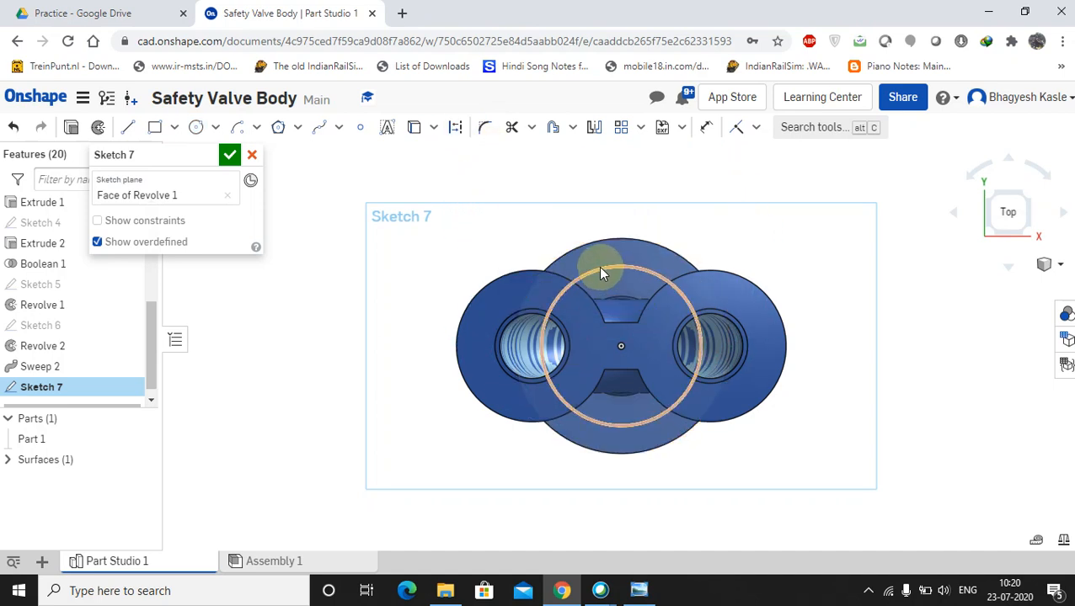
{"action": "left_click", "coordinate": [598, 267]}
{"action": "left_click", "coordinate": [456, 131]}
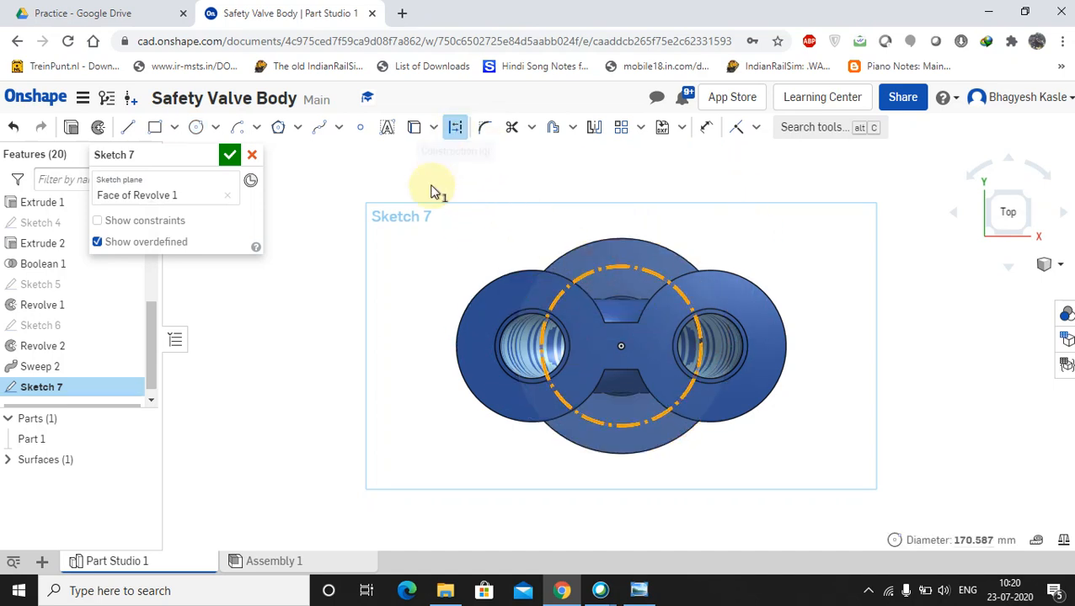
{"action": "left_click", "coordinate": [520, 187]}
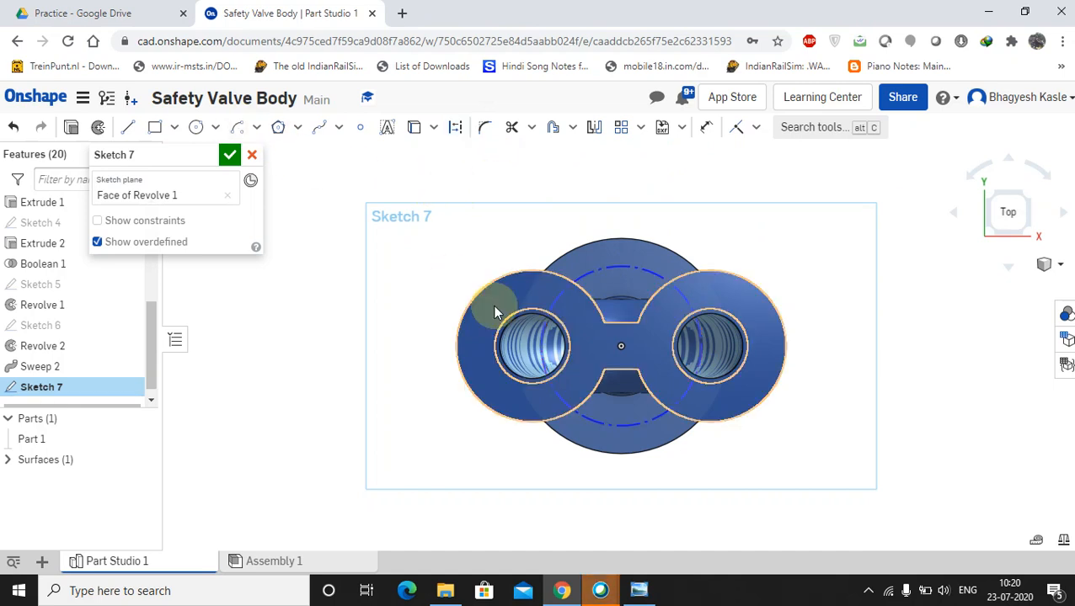
- Dimension the construction circle's diameter to 190 mm
{"action": "left_click", "coordinate": [706, 127]}
{"action": "left_click", "coordinate": [628, 267]}
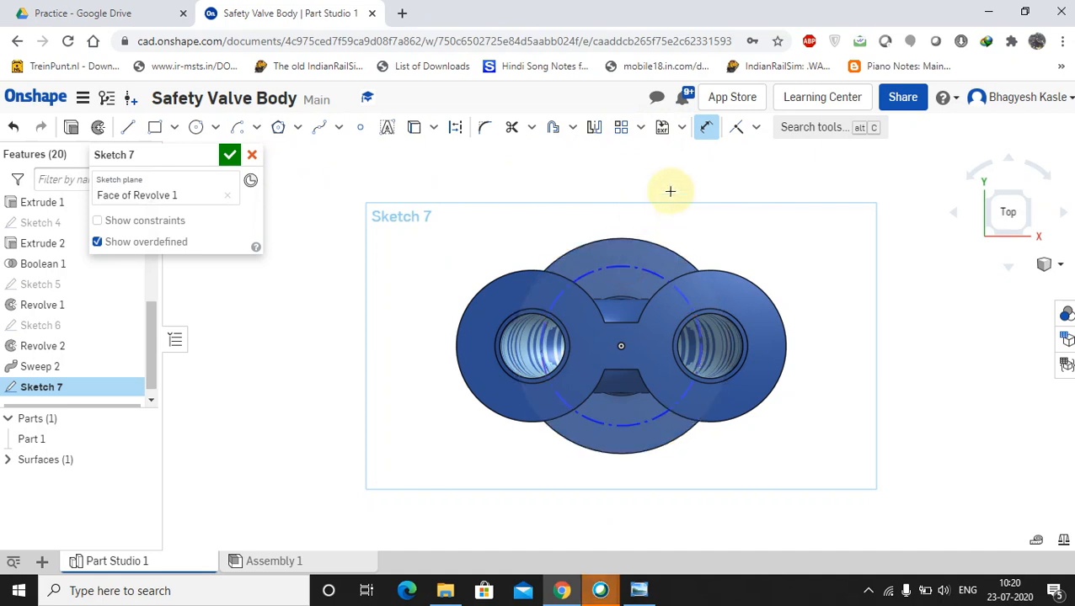
{"action": "double_click", "coordinate": [673, 187]}
{"action": "type", "text": "190"}
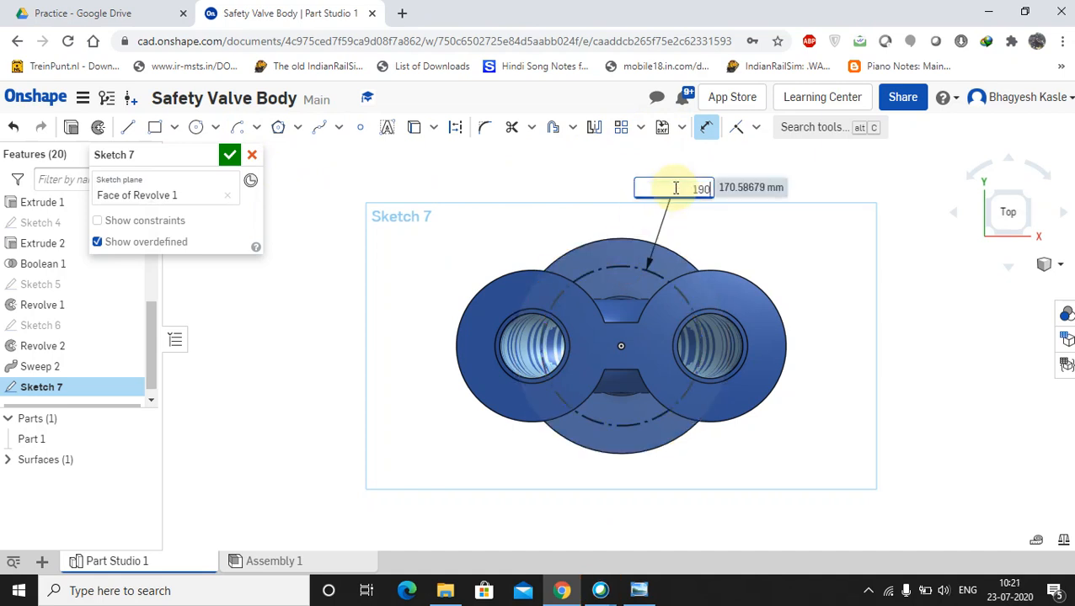
{"action": "key", "text": "Return"}
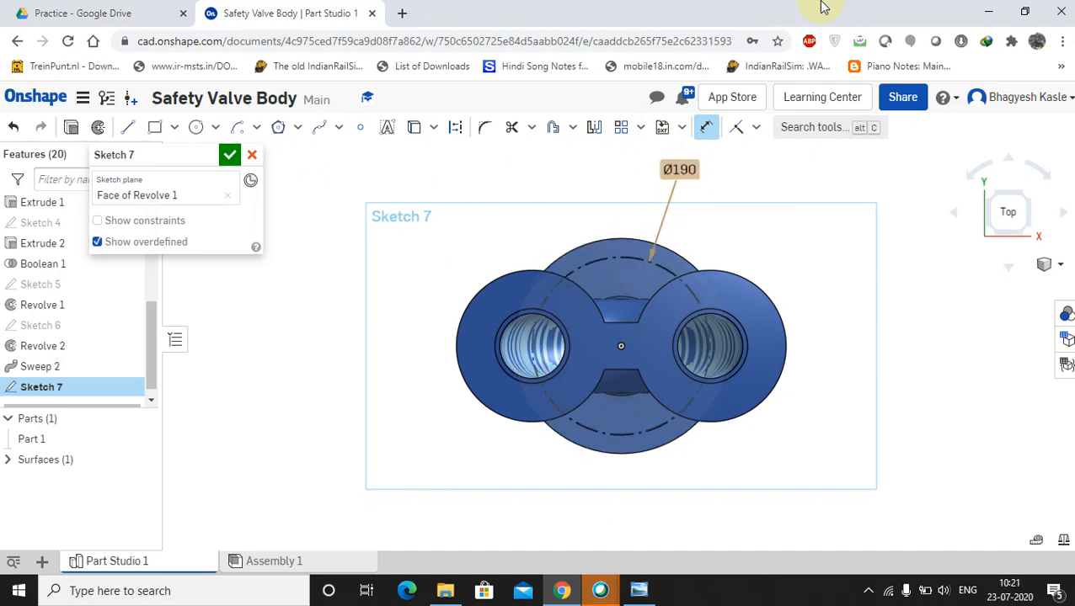
- Check the meeting in Cisco Webex Meetings and the flange hole note on the drawing in Windows Photo Viewer, and return to Onshape
{"action": "left_click", "coordinate": [608, 590]}
{"action": "left_click", "coordinate": [634, 509]}
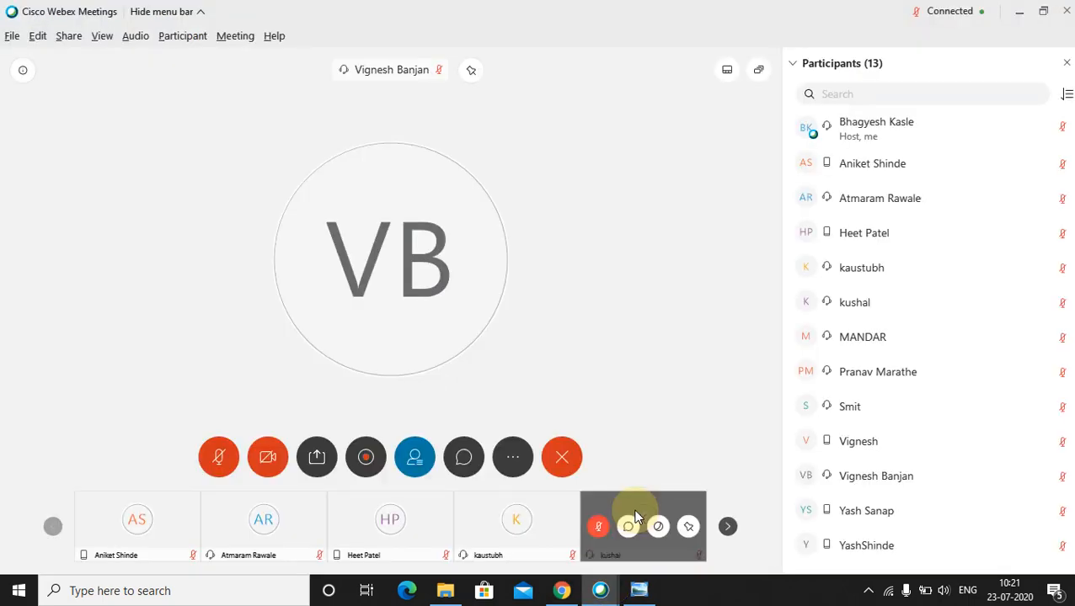
{"action": "left_click", "coordinate": [636, 593]}
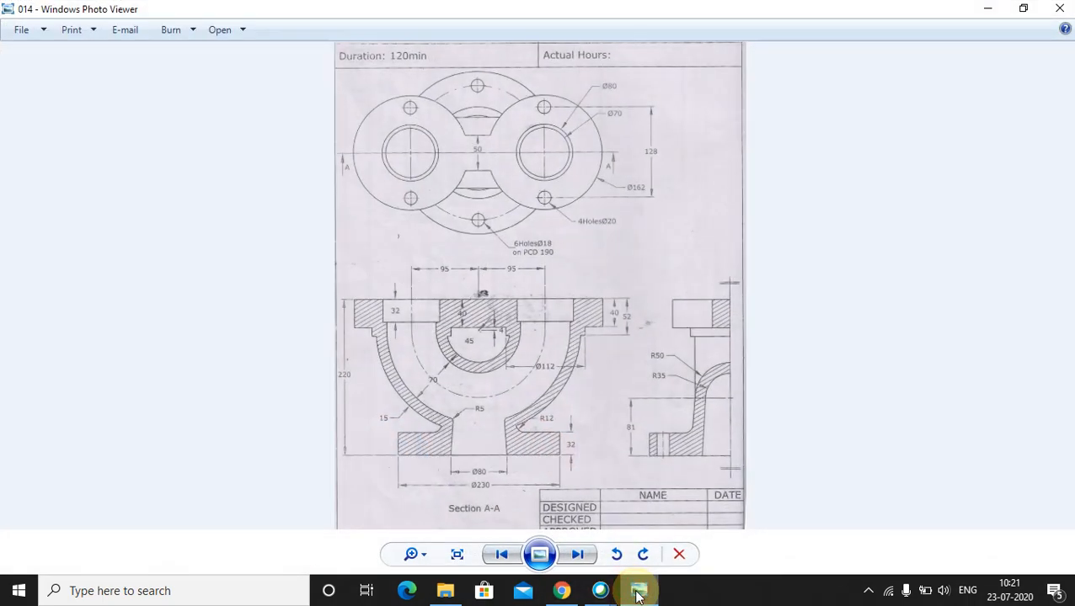
{"action": "scroll", "coordinate": [523, 263], "scroll_direction": "up", "scroll_amount": 2}
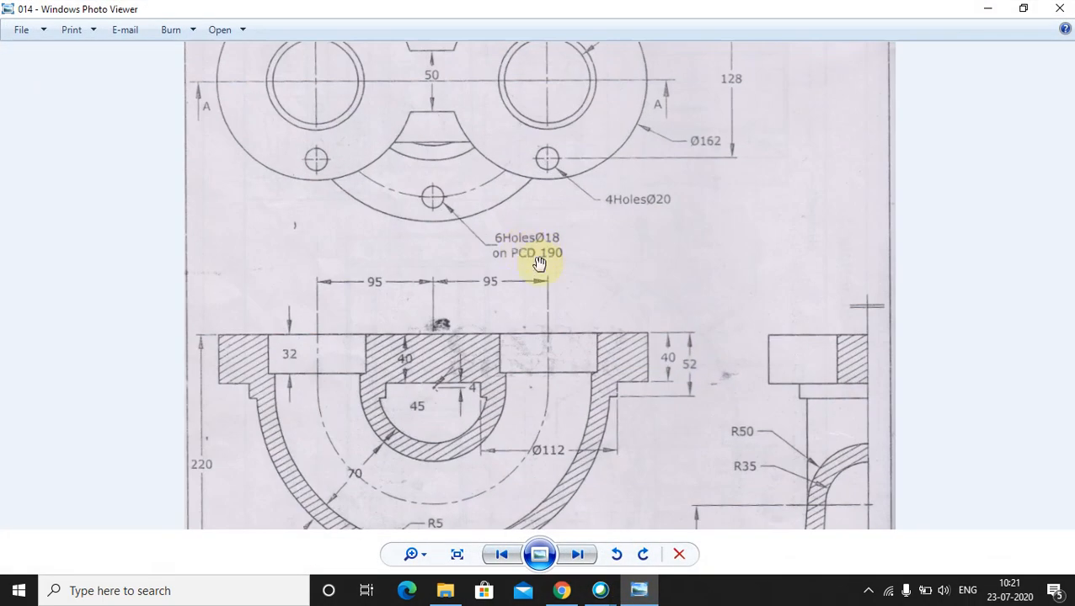
{"action": "left_click", "coordinate": [599, 590]}
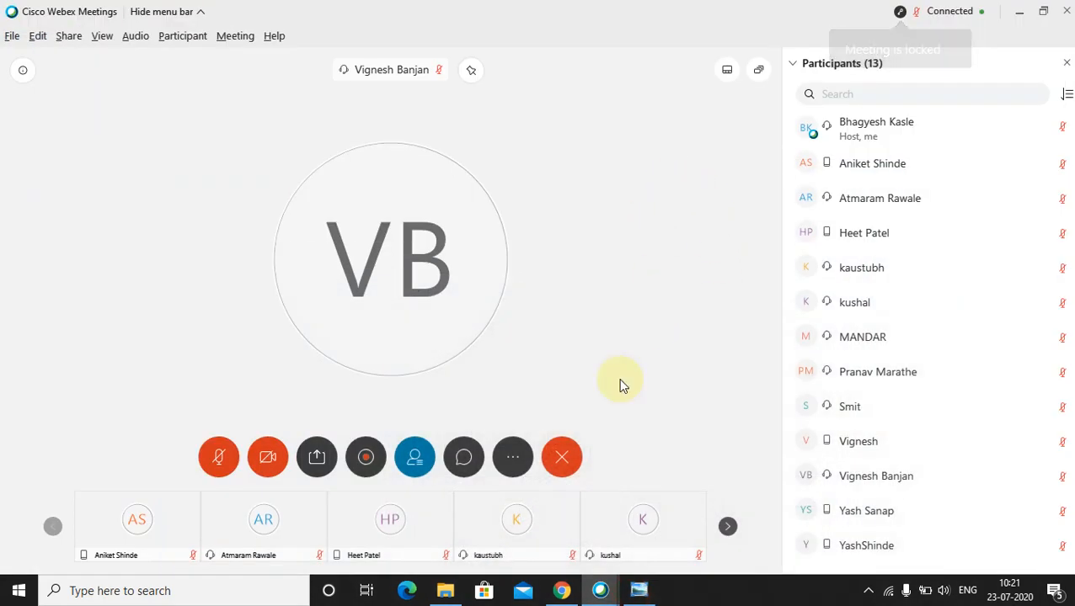
{"action": "left_click", "coordinate": [573, 593]}
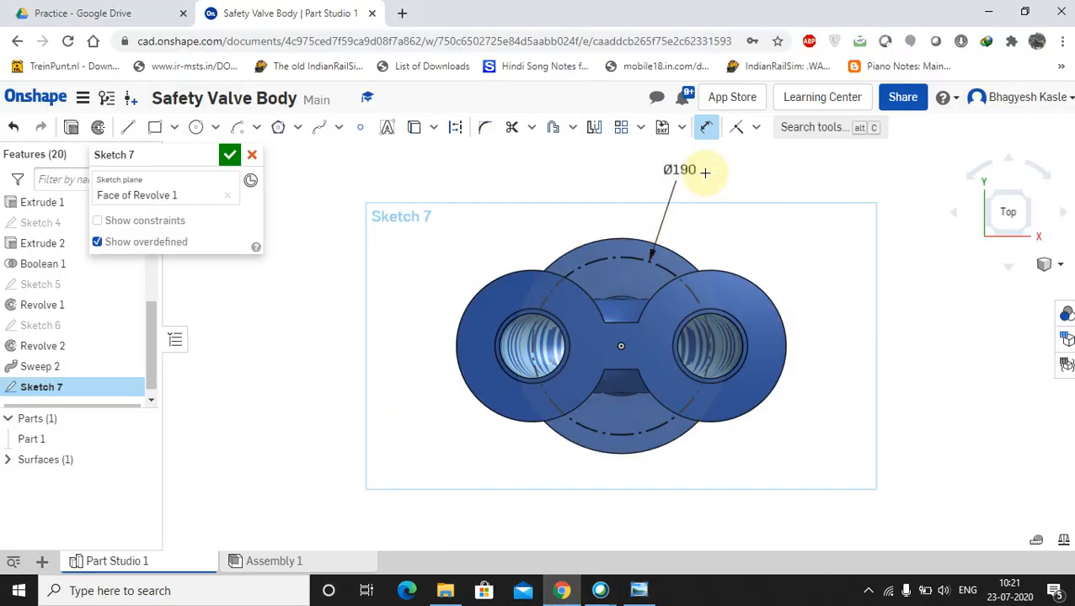
- Sketch a hole circle centred on the +X quadrant of the construction circle and set its diameter to 18 mm
{"action": "left_click", "coordinate": [193, 126]}
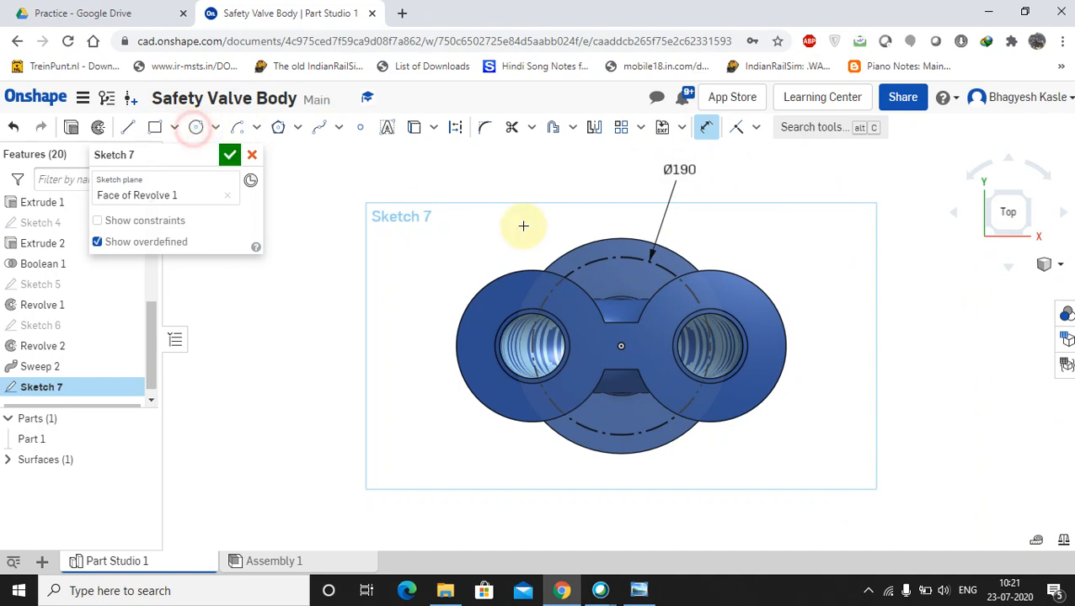
{"action": "left_click", "coordinate": [714, 344]}
{"action": "left_click", "coordinate": [723, 341]}
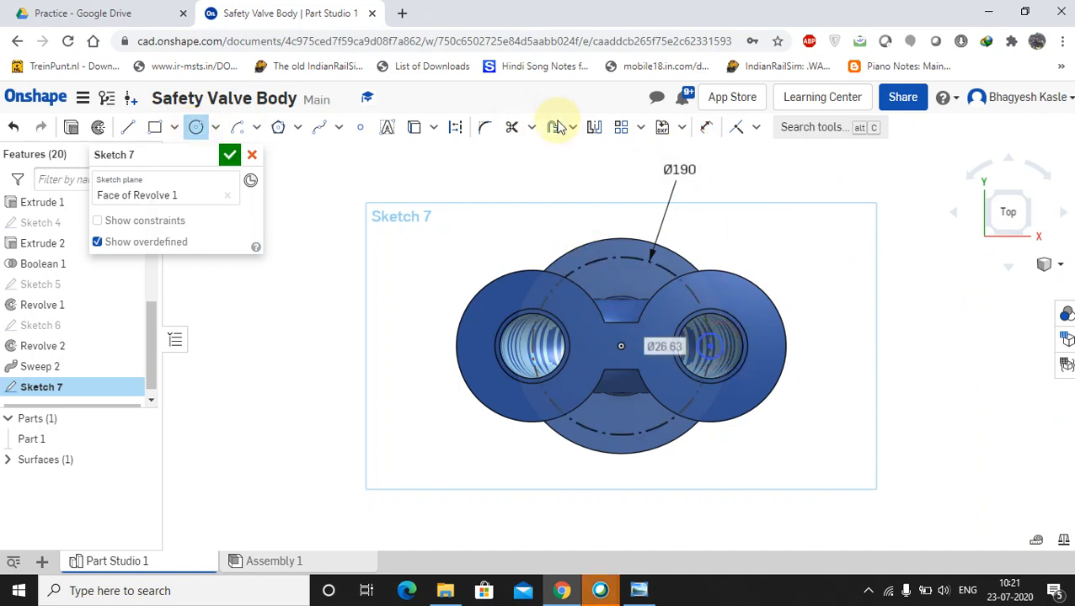
{"action": "left_click", "coordinate": [706, 126]}
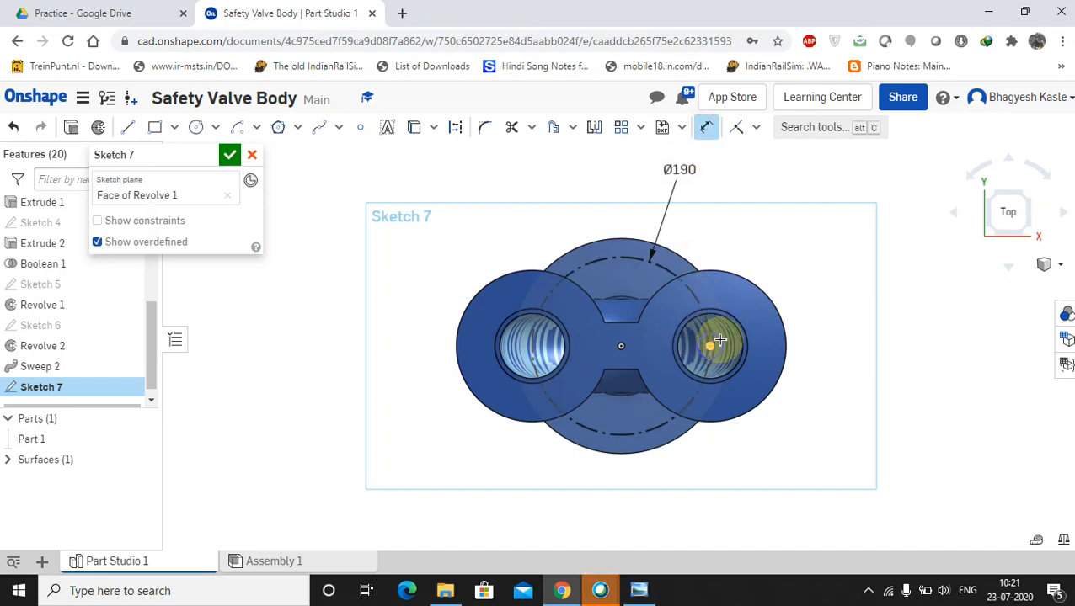
{"action": "left_click", "coordinate": [722, 337]}
{"action": "left_click", "coordinate": [784, 242]}
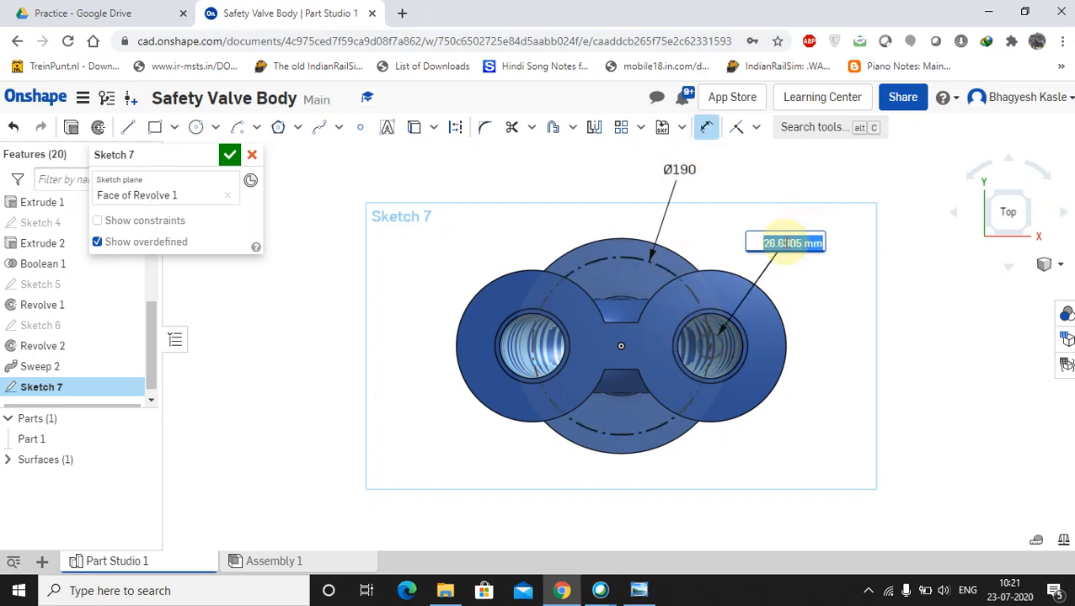
{"action": "key", "text": "Return"}
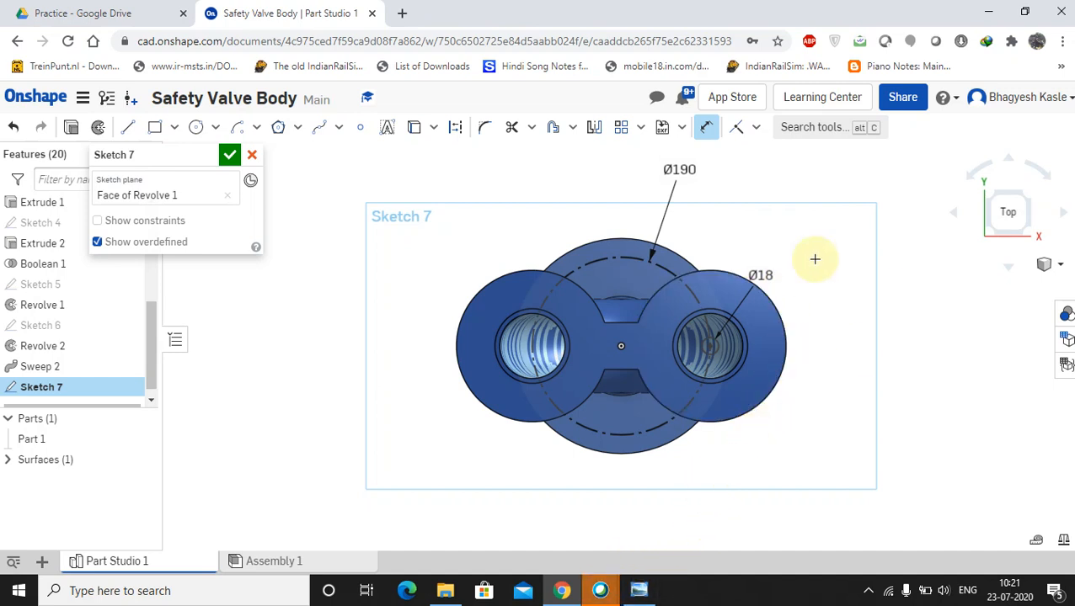
- Extrude the 18 mm circle as a Remove operation with the Up to next end type to cut the flange hole
{"action": "left_click", "coordinate": [73, 126]}
{"action": "left_click", "coordinate": [192, 198]}
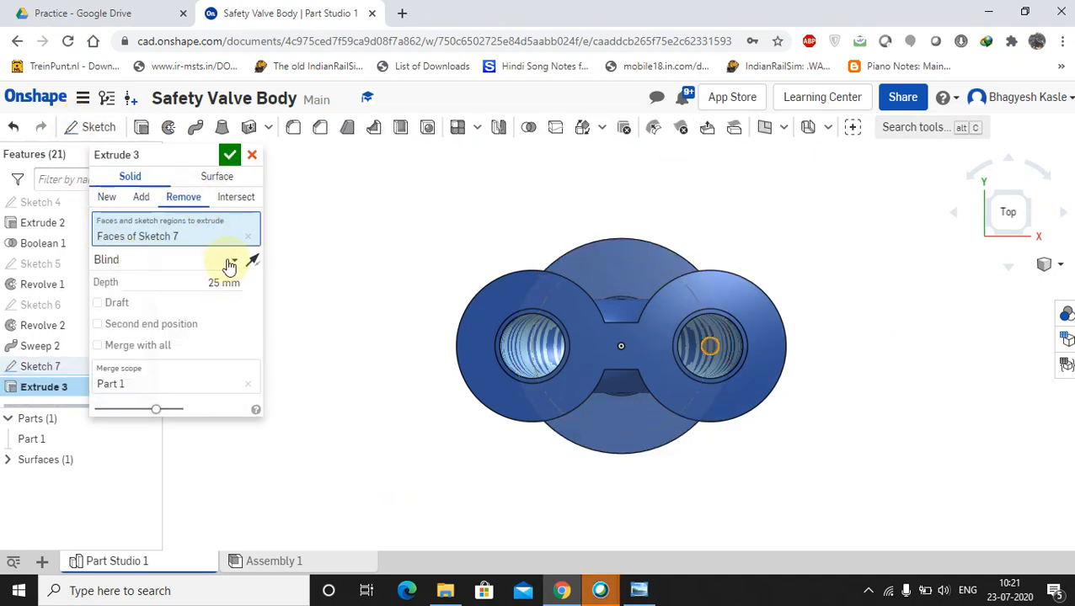
{"action": "left_click", "coordinate": [229, 260]}
{"action": "left_click", "coordinate": [126, 327]}
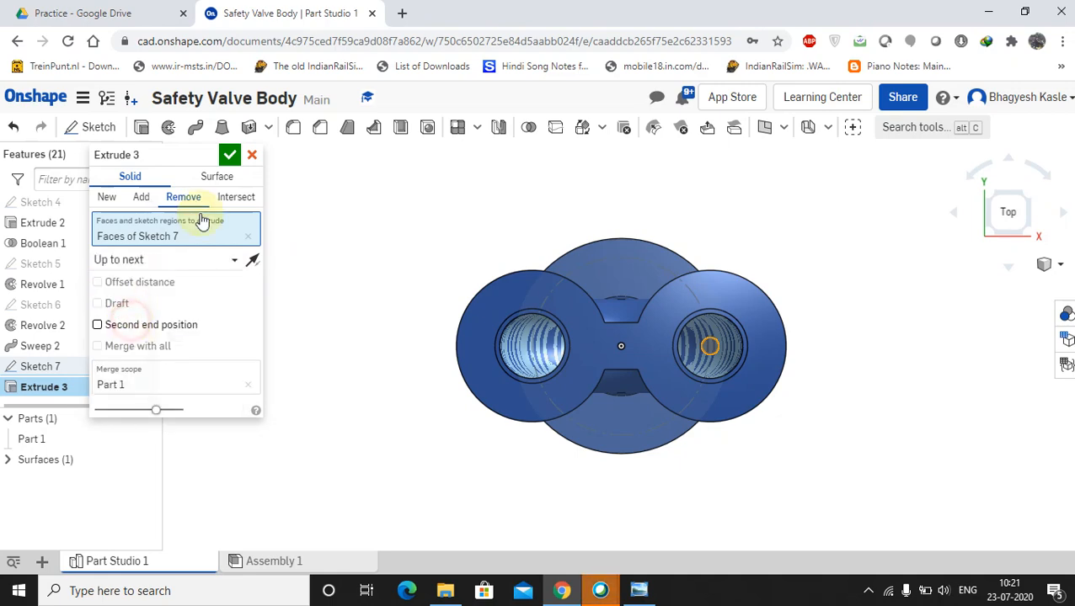
{"action": "left_click", "coordinate": [228, 155]}
{"action": "left_click", "coordinate": [430, 461]}
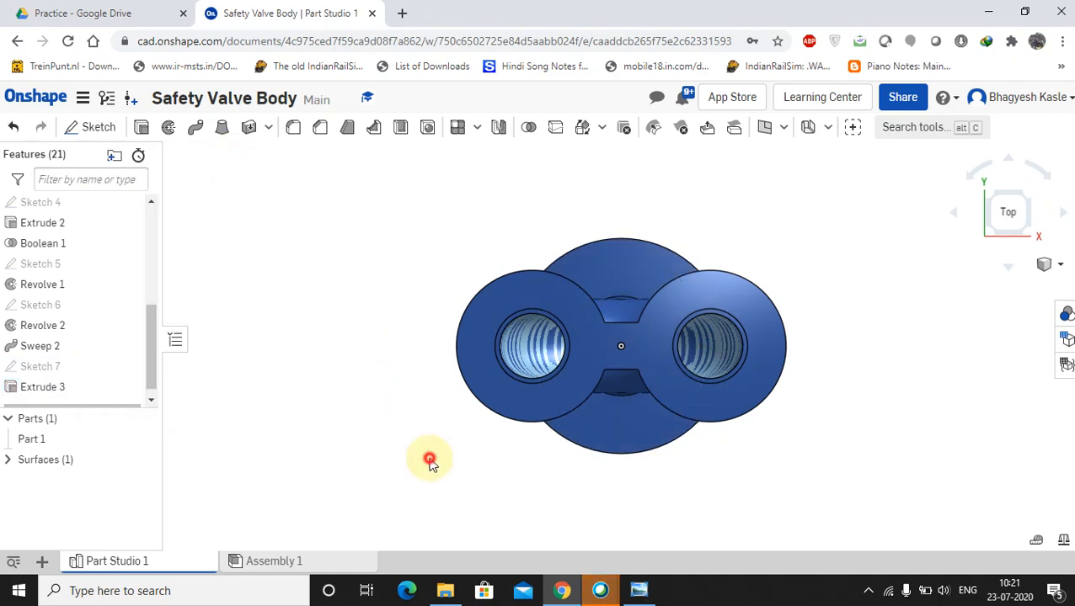
{"action": "mouse_move", "coordinate": [876, 502]}
{"action": "right_mouse_down"}
{"action": "mouse_move", "coordinate": [767, 434]}
{"action": "mouse_move", "coordinate": [744, 469]}
{"action": "mouse_move", "coordinate": [845, 494]}
{"action": "mouse_move", "coordinate": [814, 497]}
{"action": "right_mouse_up"}
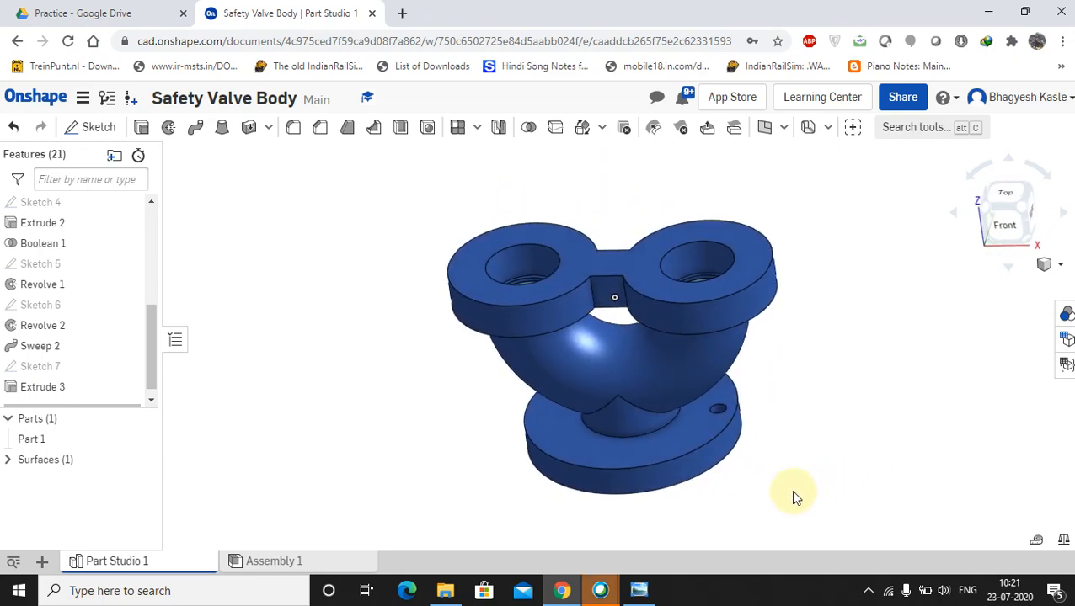
- Check the meeting participants in Cisco Webex Meetings and return to Onshape
{"action": "mouse_move", "coordinate": [608, 585]}
{"action": "left_click", "coordinate": [659, 563]}
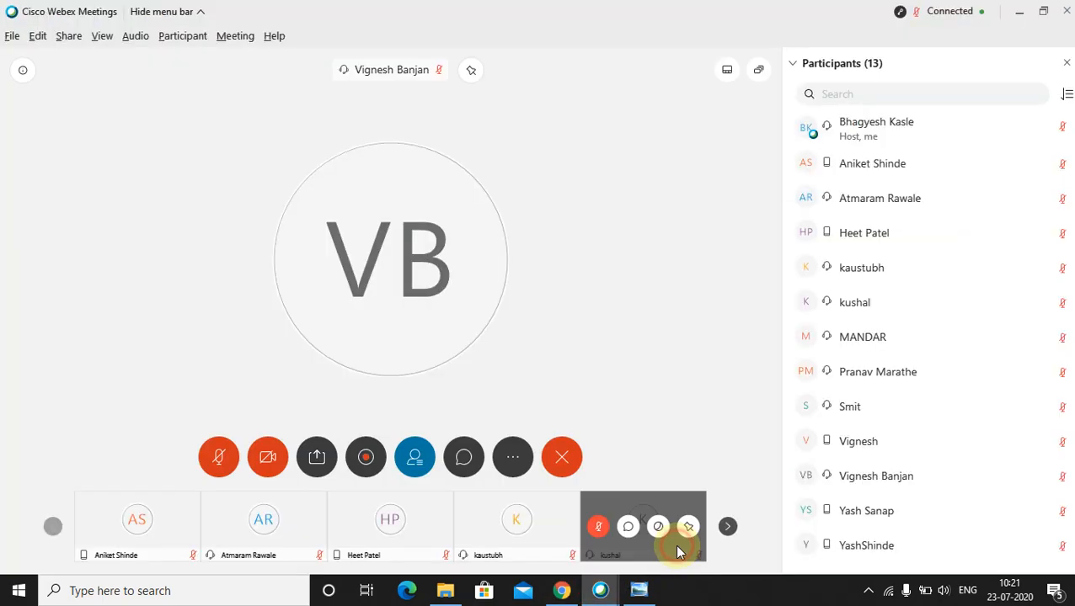
{"action": "left_click", "coordinate": [1015, 11]}
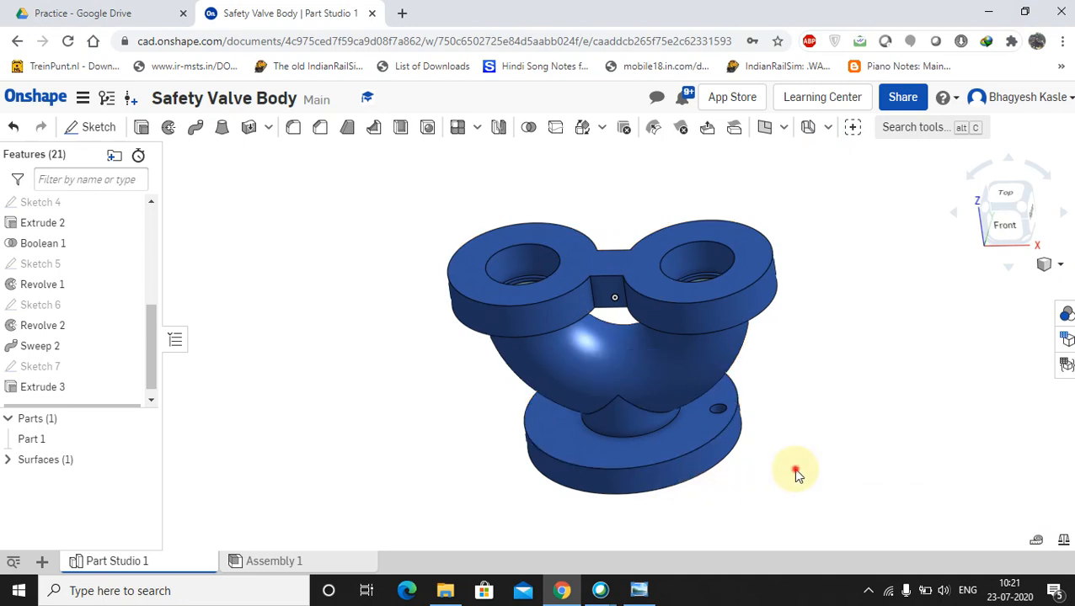
- Start a circular pattern of type Feature pattern with the base flange's 18 mm hole cut as the feature to pattern
{"action": "left_click", "coordinate": [477, 131]}
{"action": "left_click", "coordinate": [487, 182]}
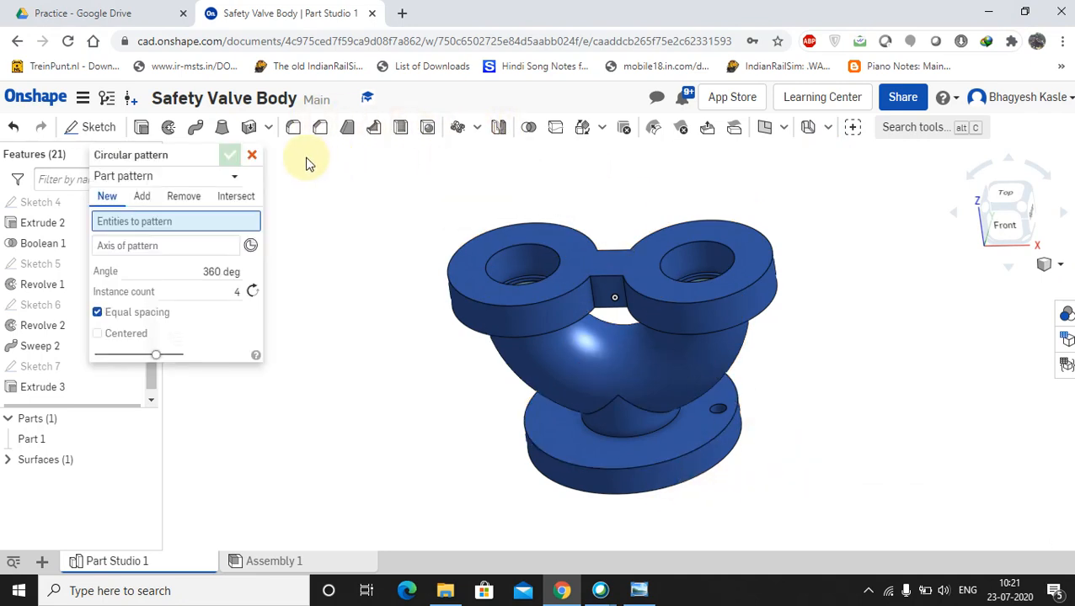
{"action": "left_click", "coordinate": [229, 177]}
{"action": "left_click", "coordinate": [163, 226]}
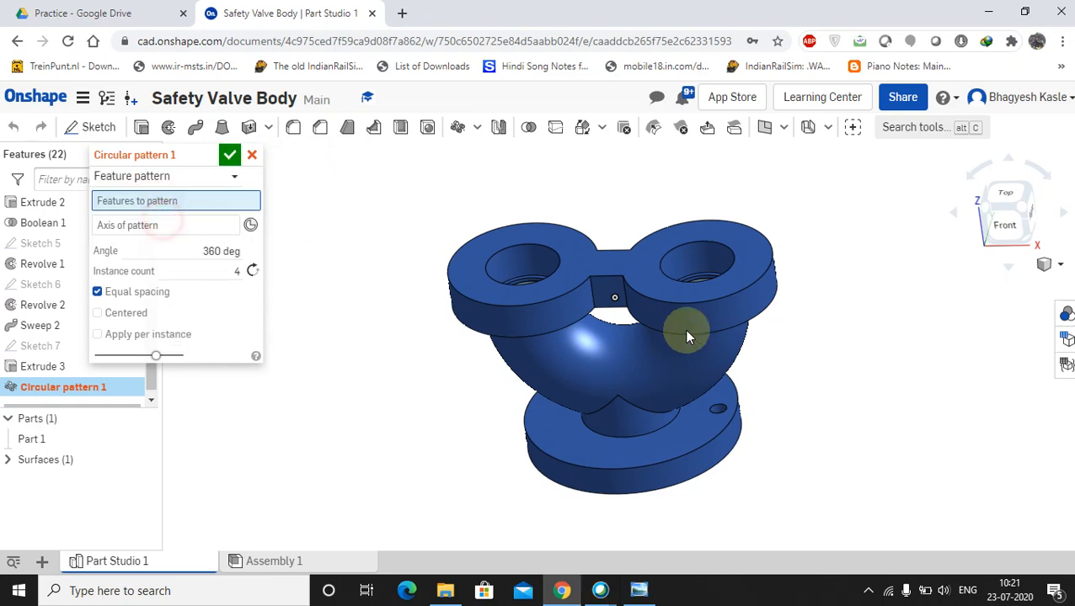
{"action": "scroll", "coordinate": [717, 431], "scroll_direction": "up", "scroll_amount": 5}
{"action": "left_click", "coordinate": [191, 202]}
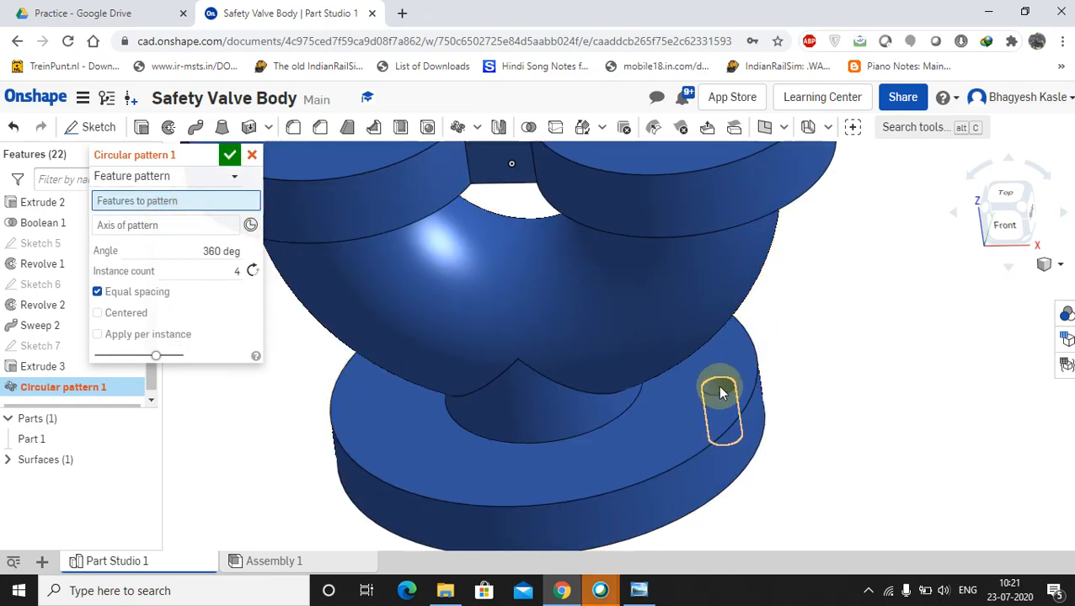
{"action": "left_click", "coordinate": [720, 392]}
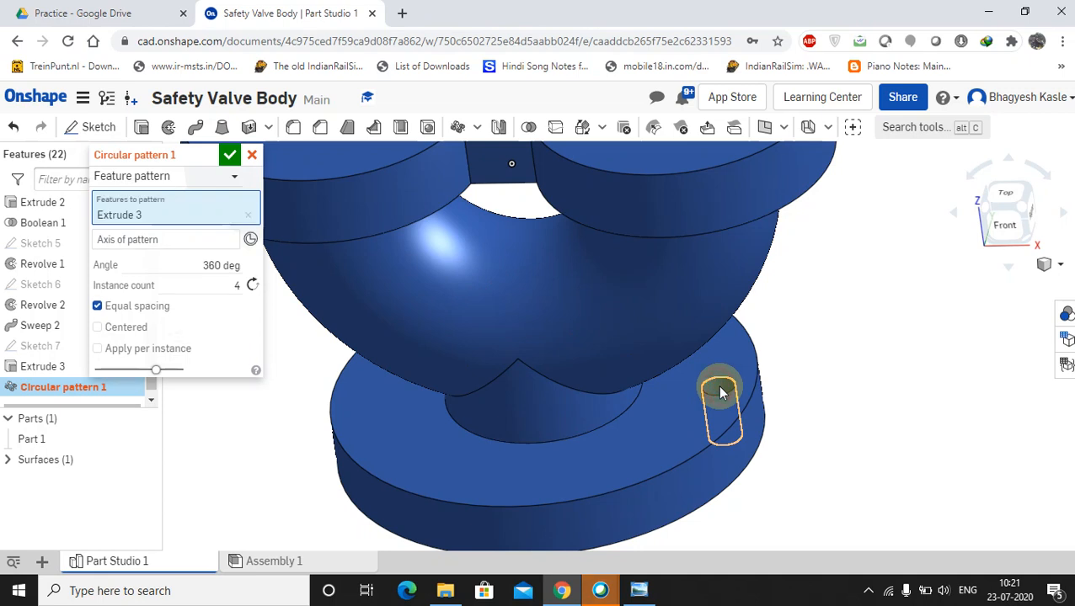
- Use the base flange's circular edge as the pattern axis, set 6 equally spaced instances over 360 degrees, and accept the pattern
{"action": "left_click", "coordinate": [176, 239]}
{"action": "left_click", "coordinate": [595, 493]}
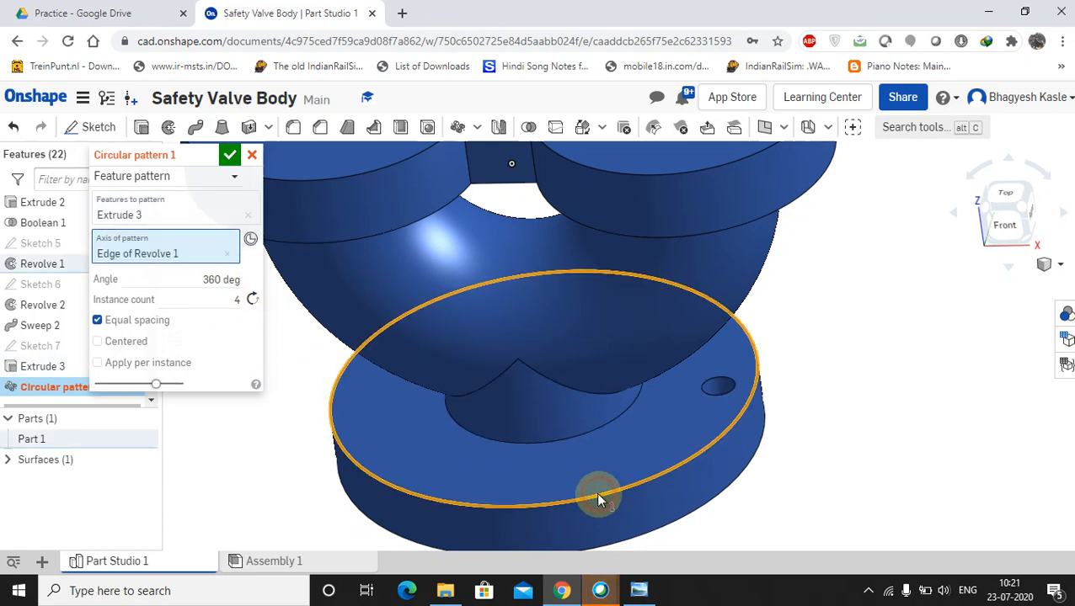
{"action": "left_click_drag", "start_coordinate": [229, 301], "coordinate": [268, 305]}
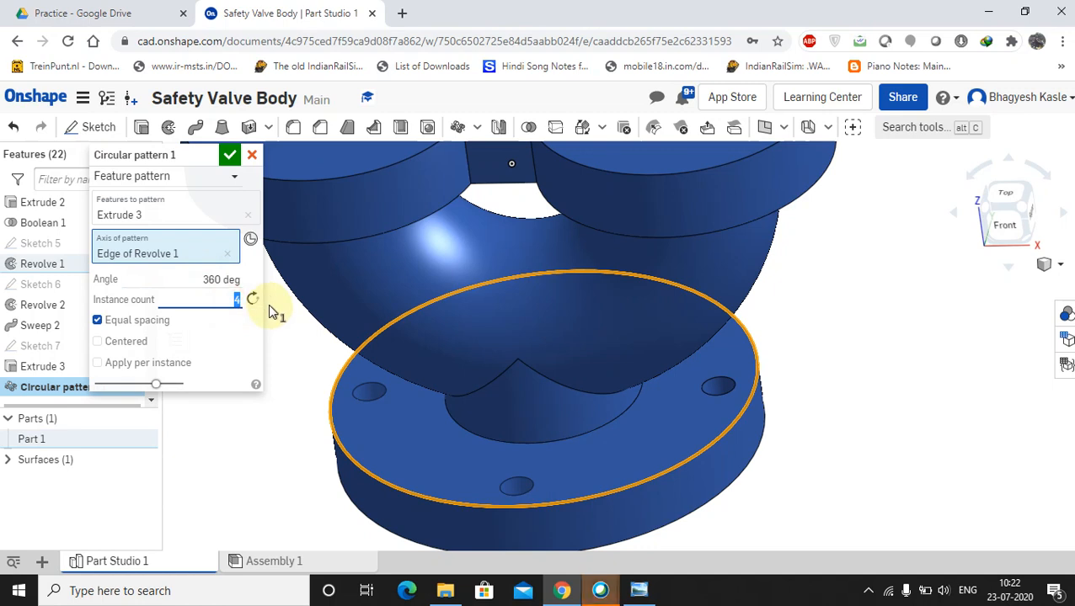
{"action": "type", "text": "6"}
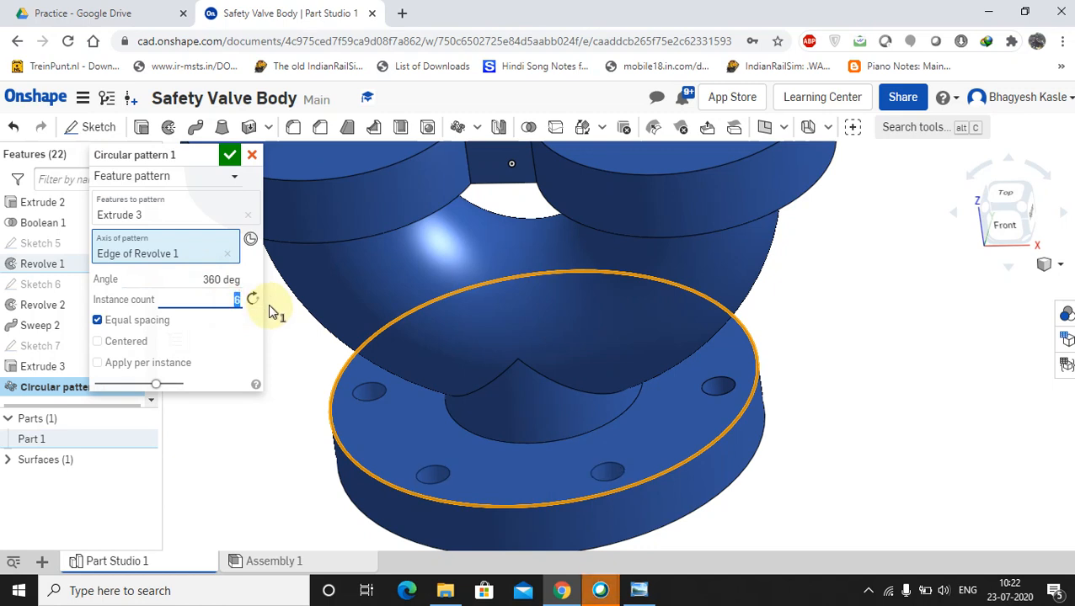
{"action": "left_click", "coordinate": [226, 157]}
{"action": "scroll", "coordinate": [677, 379], "scroll_direction": "down", "scroll_amount": 5}
{"action": "mouse_move", "coordinate": [665, 378]}
{"action": "right_mouse_down"}
{"action": "mouse_move", "coordinate": [636, 389]}
{"action": "mouse_move", "coordinate": [644, 422]}
{"action": "right_mouse_up"}
- Check the upper flange hole dimensions on the drawing in Windows Photo Viewer and the participants in Cisco Webex Meetings, and return to Onshape
{"action": "left_click", "coordinate": [640, 590]}
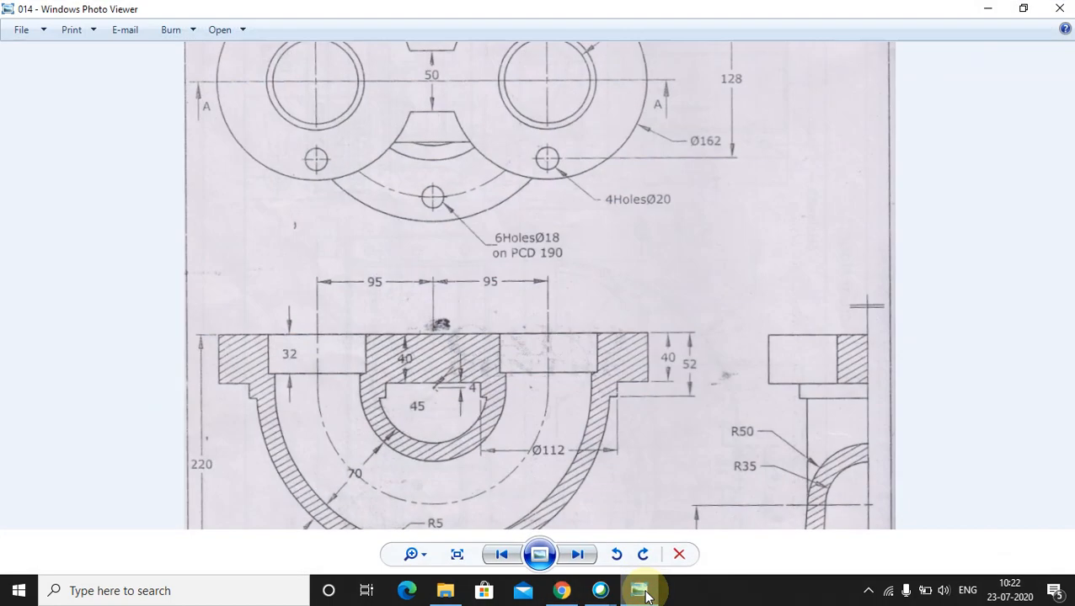
{"action": "left_click_drag", "start_coordinate": [614, 262], "coordinate": [630, 422]}
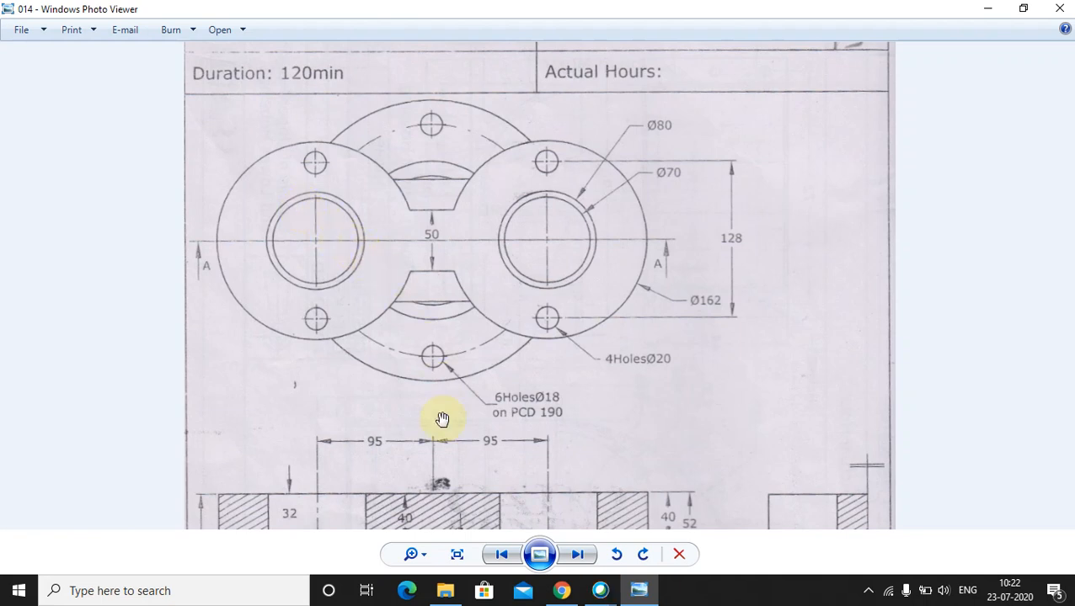
{"action": "left_click", "coordinate": [619, 528]}
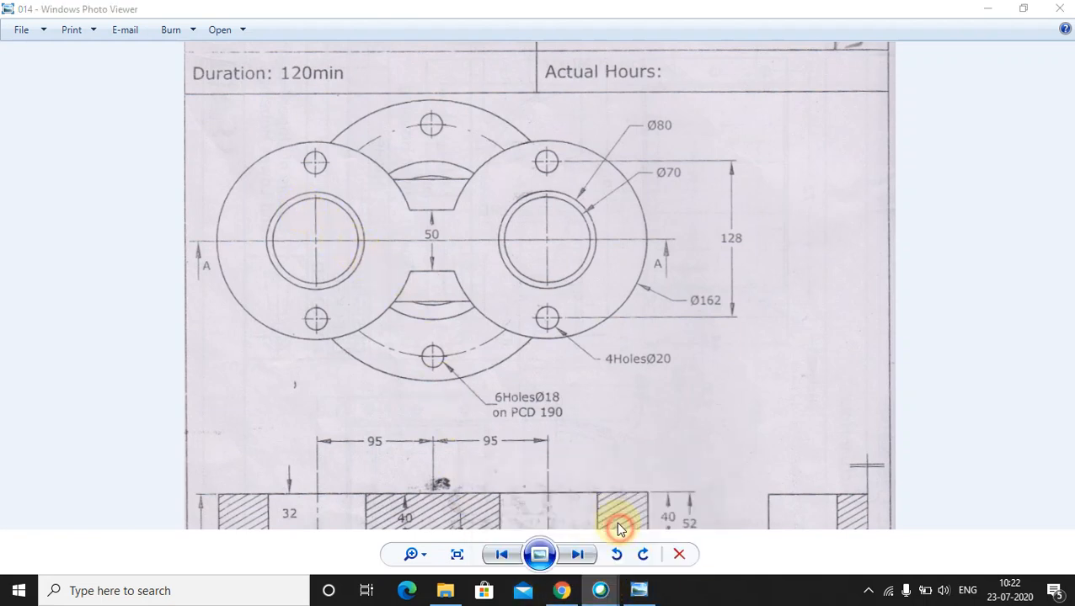
{"action": "left_click", "coordinate": [1029, 93]}
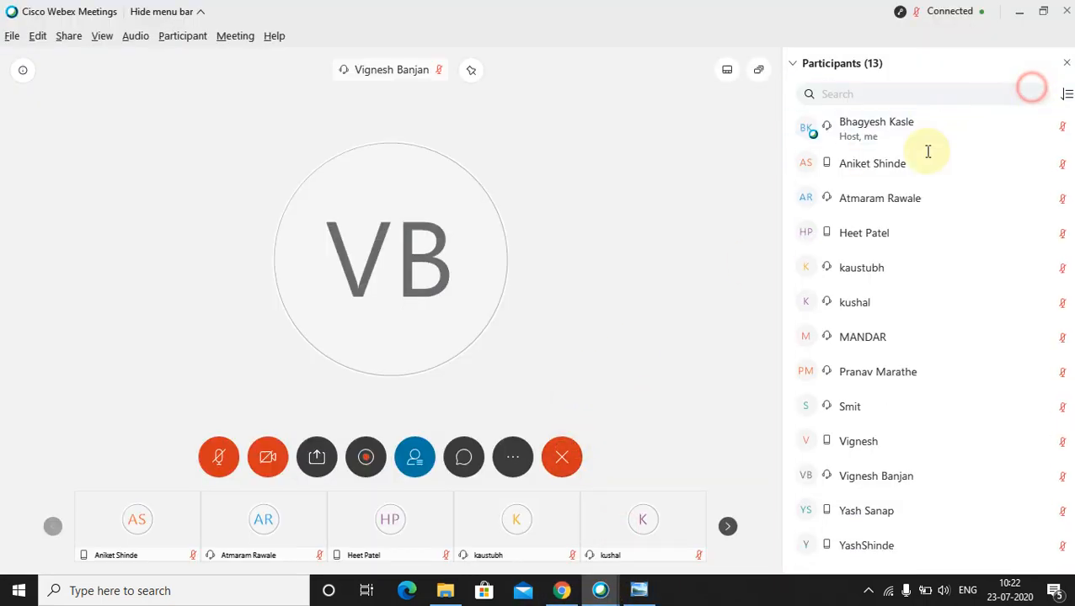
{"action": "left_click", "coordinate": [553, 591]}
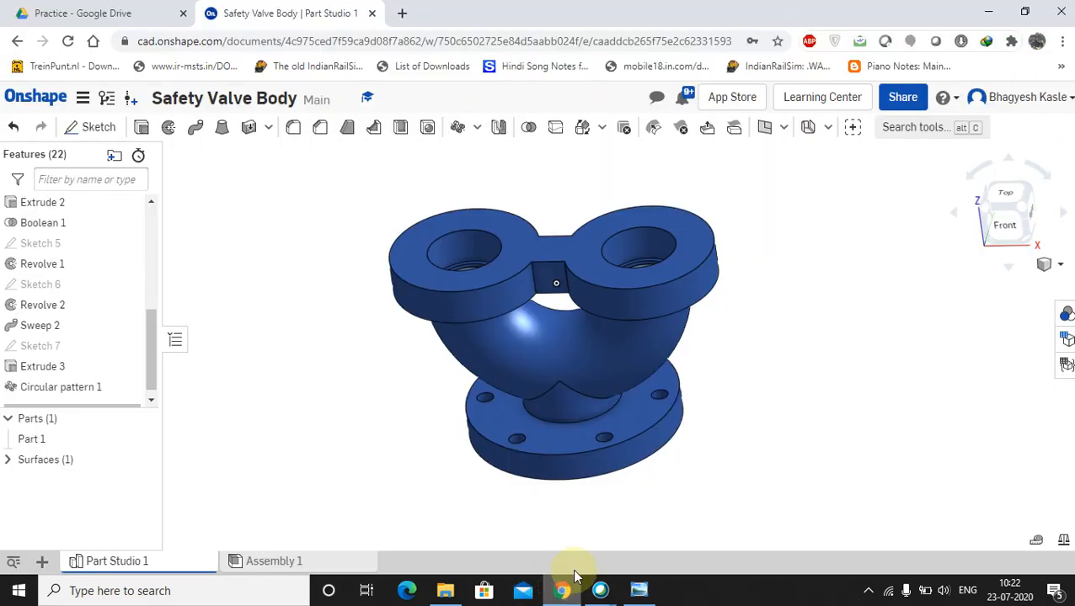
- Create a new sketch on the top face of the twin upper flanges and view it normal to the sketch plane
{"action": "left_click", "coordinate": [526, 254]}
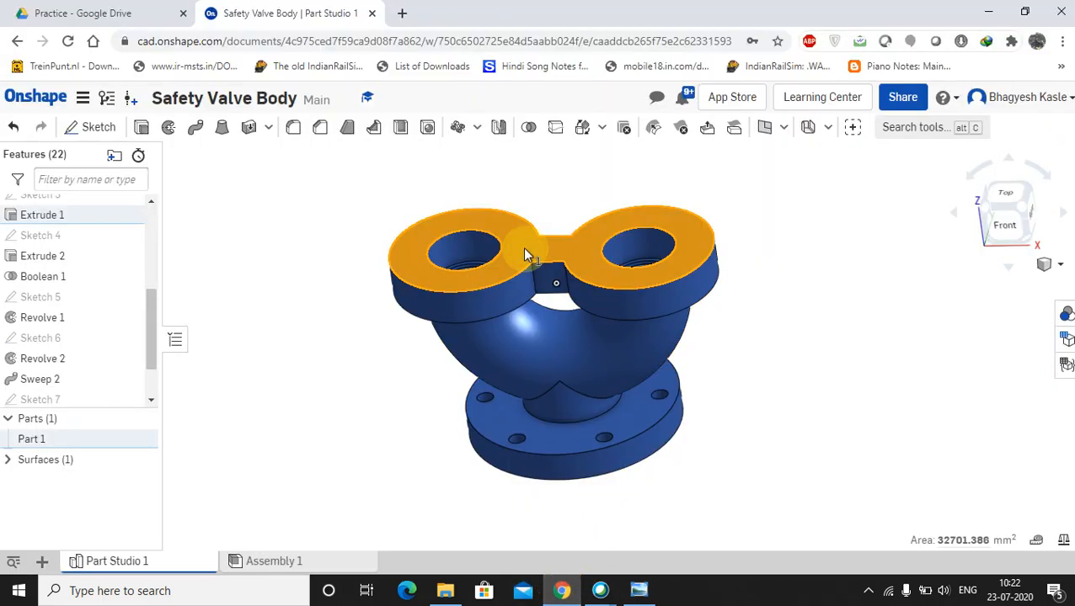
{"action": "right_click", "coordinate": [523, 254]}
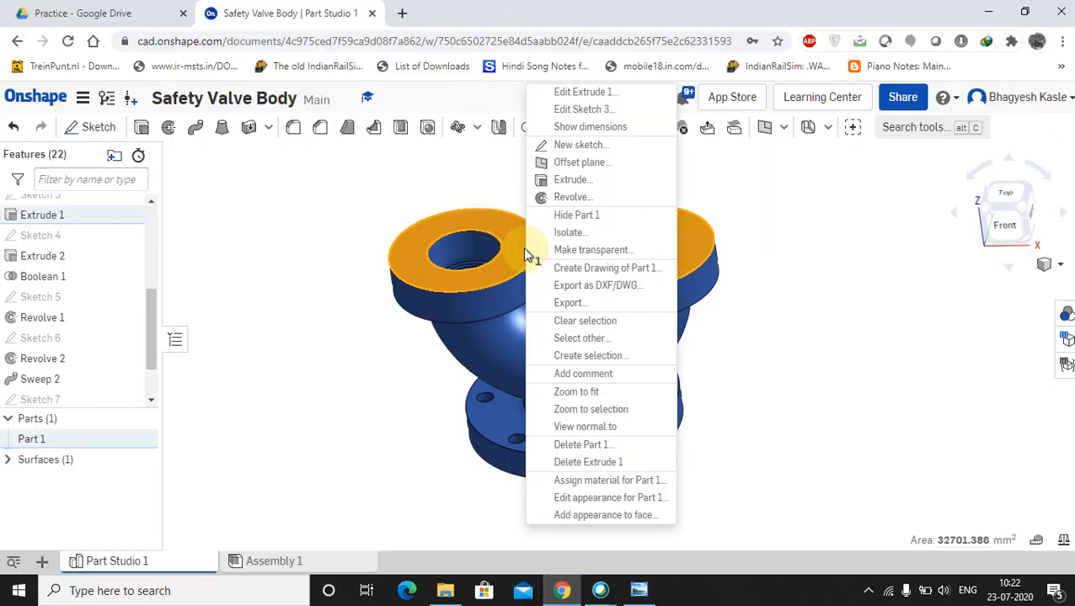
{"action": "left_click", "coordinate": [575, 150]}
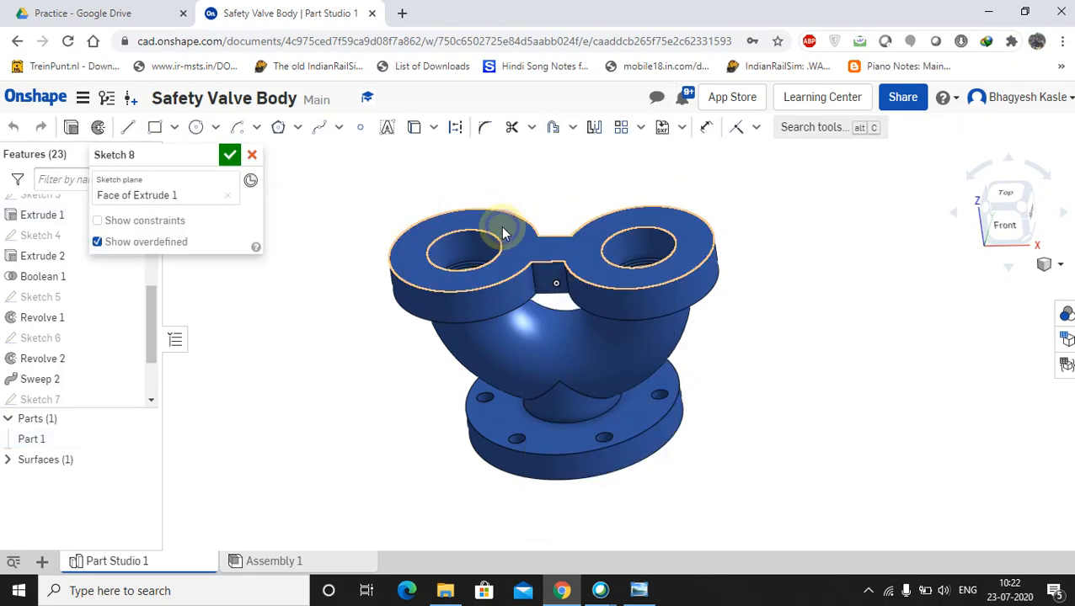
{"action": "right_click", "coordinate": [503, 229]}
{"action": "left_click", "coordinate": [563, 432]}
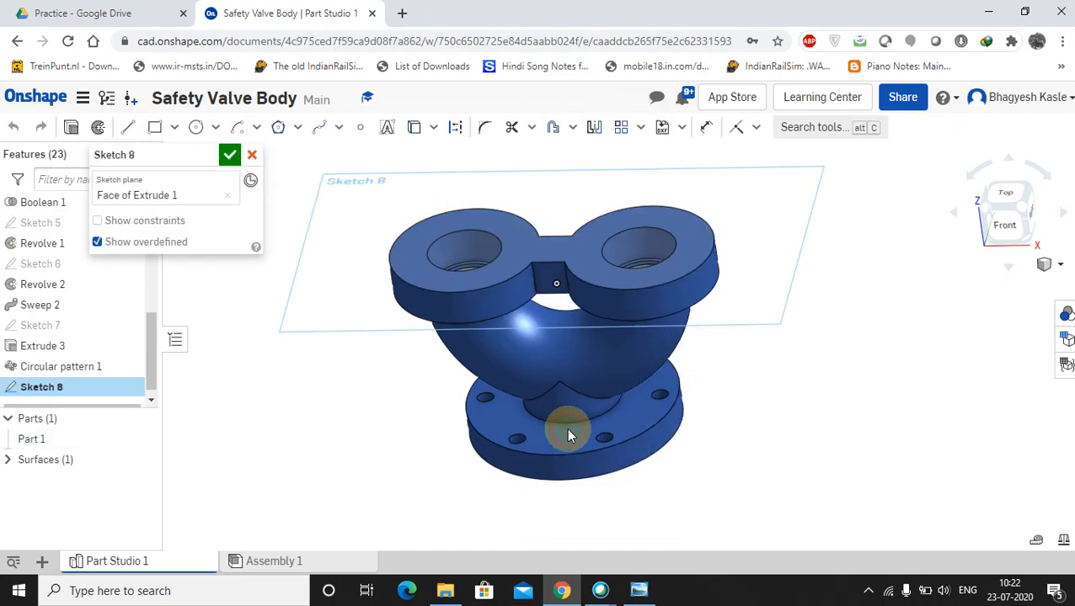
{"action": "left_click", "coordinate": [442, 182]}
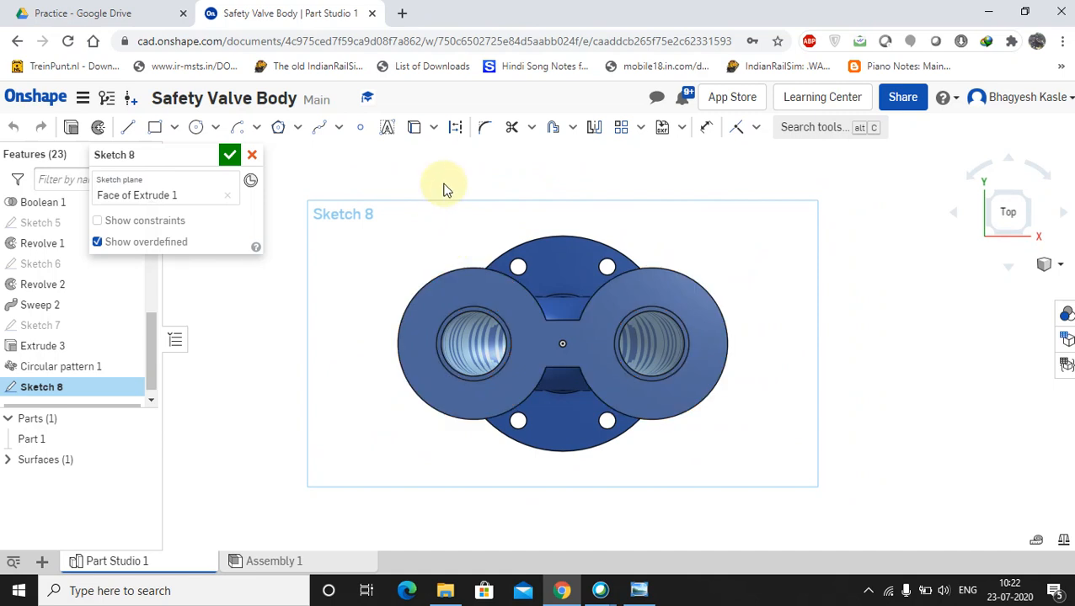
- Sketch a circle about 115 mm in diameter centred on the -X port and convert it to construction geometry
{"action": "left_click", "coordinate": [472, 344]}
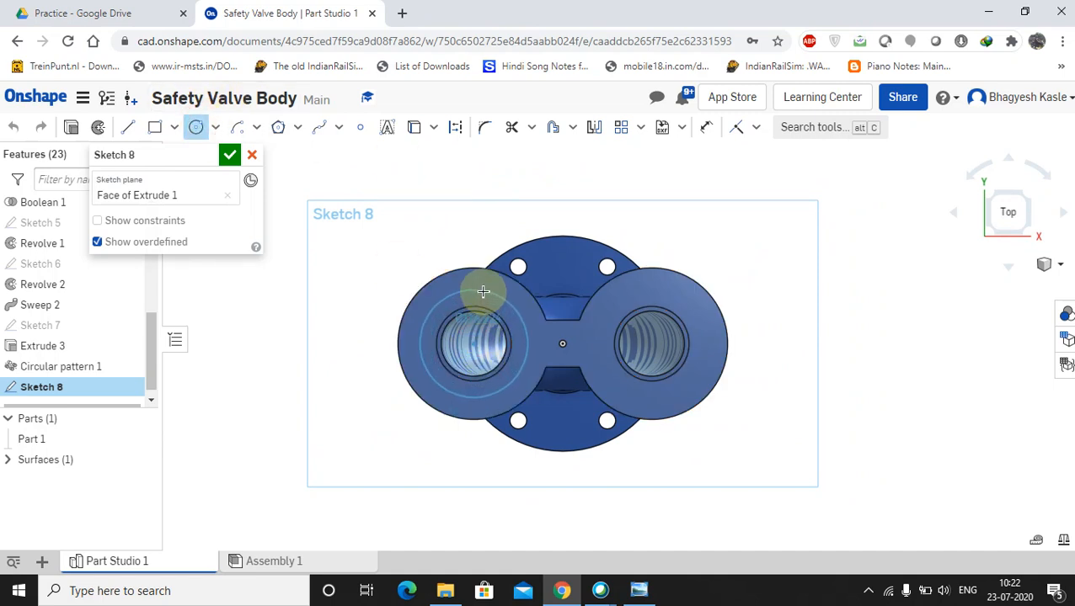
{"action": "left_click", "coordinate": [481, 294]}
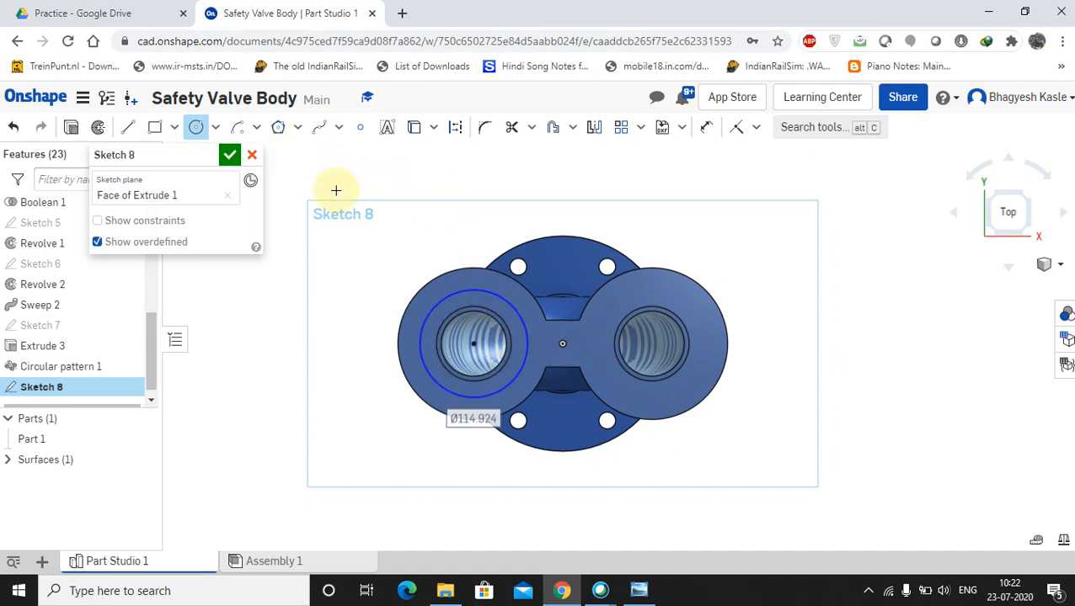
{"action": "left_click", "coordinate": [641, 593]}
{"action": "left_click", "coordinate": [642, 593]}
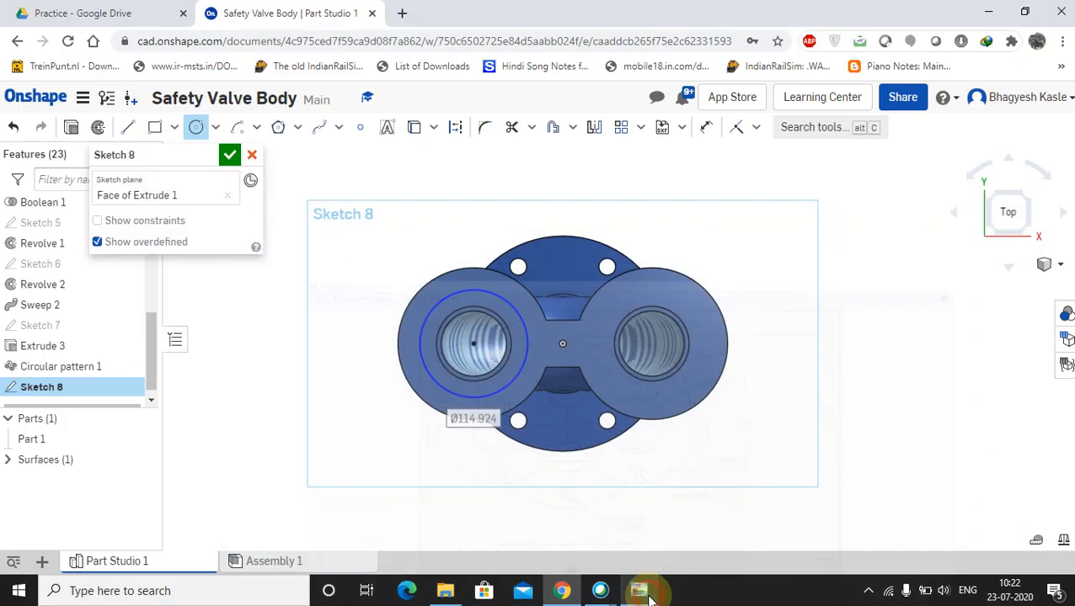
{"action": "right_click", "coordinate": [419, 215]}
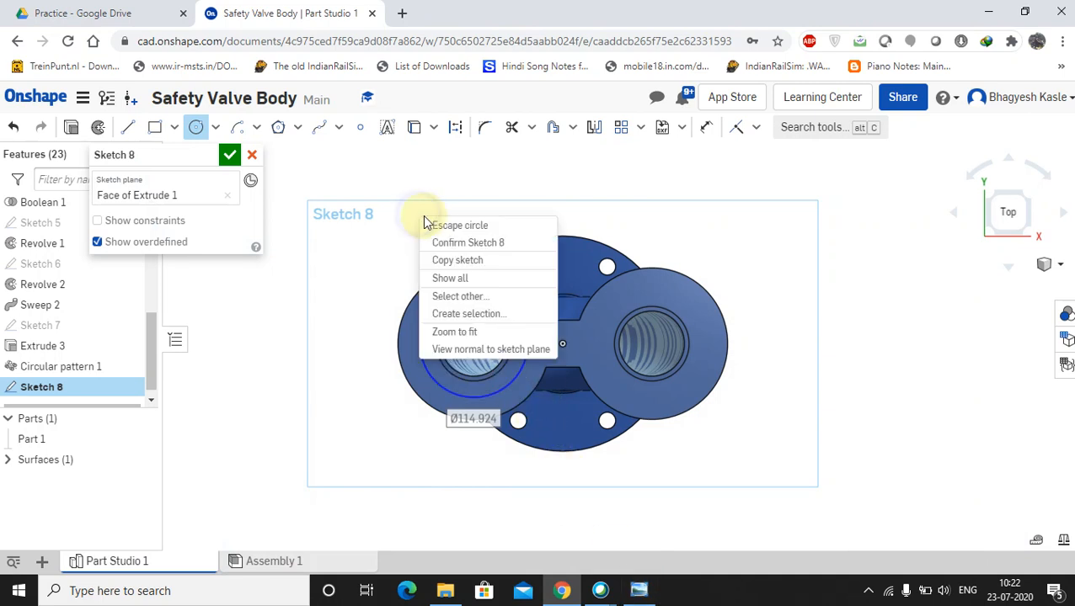
{"action": "left_click", "coordinate": [438, 223]}
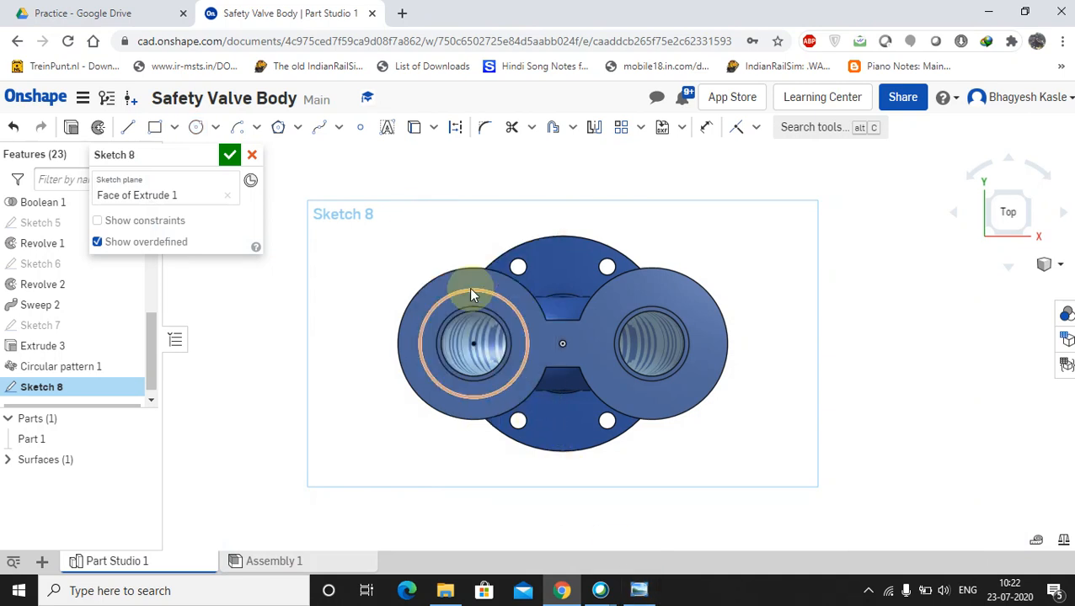
{"action": "left_click", "coordinate": [458, 129]}
{"action": "left_click", "coordinate": [399, 186]}
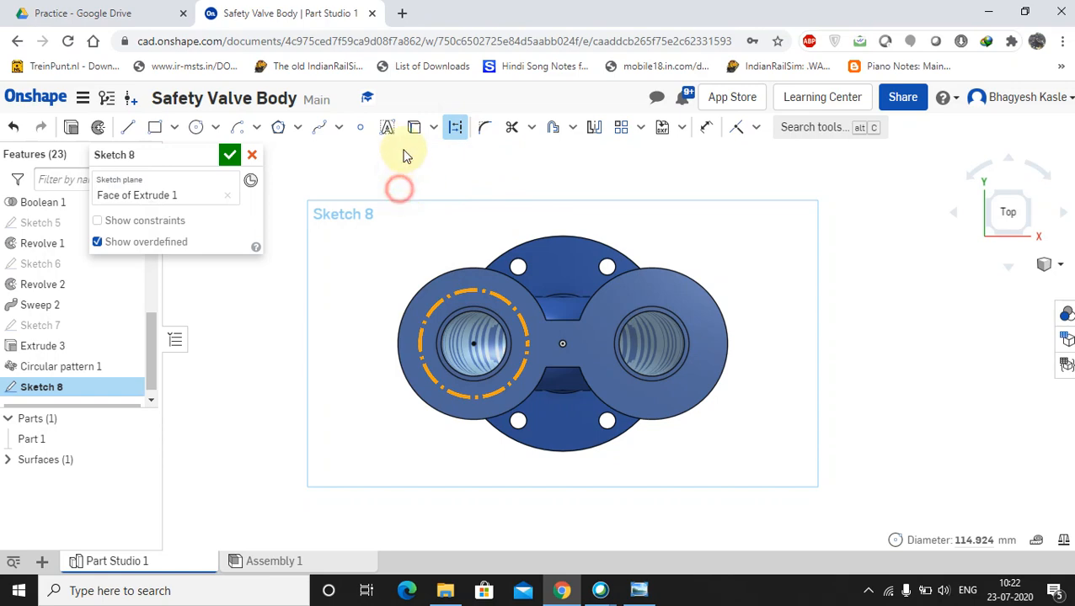
- Sketch a hole circle about 26 mm in diameter on the construction circle's +Y side and align its centre vertically with the port centre
{"action": "left_click", "coordinate": [204, 131]}
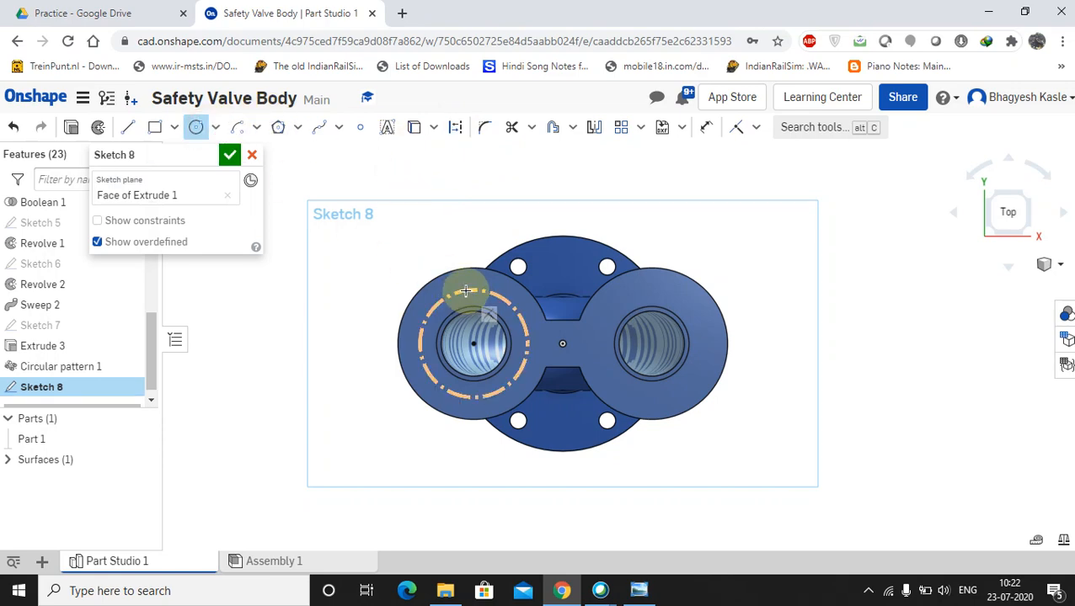
{"action": "left_click", "coordinate": [474, 283]}
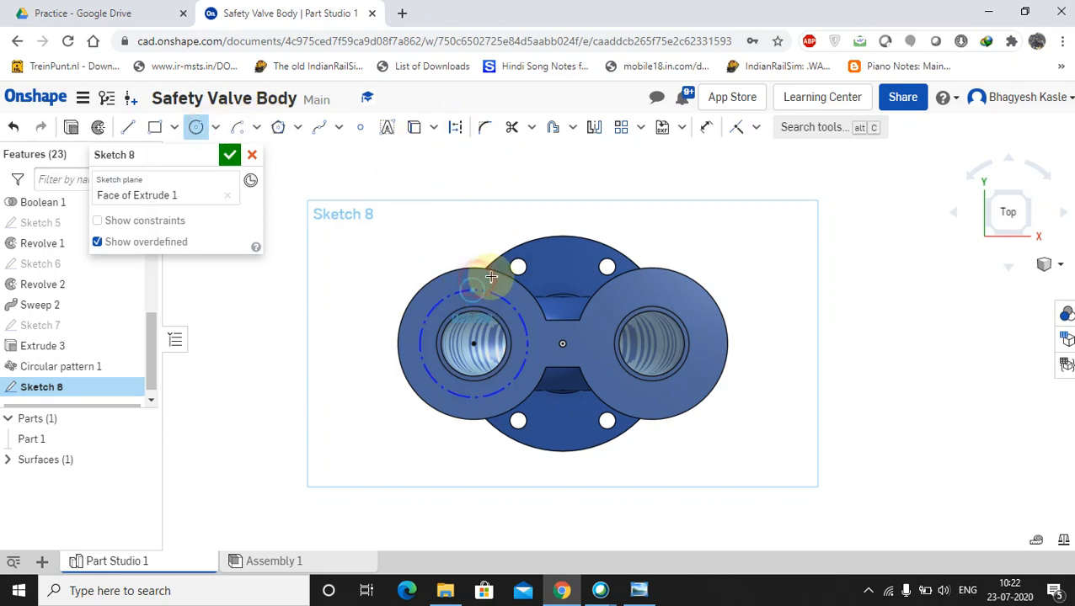
{"action": "scroll", "coordinate": [484, 300], "scroll_direction": "up", "scroll_amount": 5}
{"action": "scroll", "coordinate": [487, 301], "scroll_direction": "down", "scroll_amount": 3}
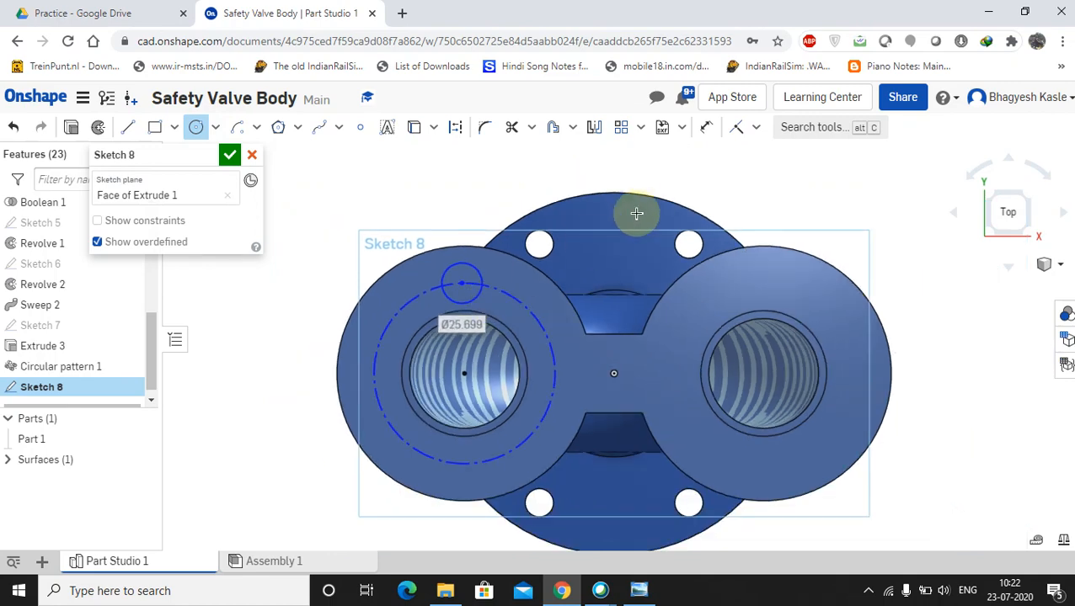
{"action": "left_click", "coordinate": [755, 128]}
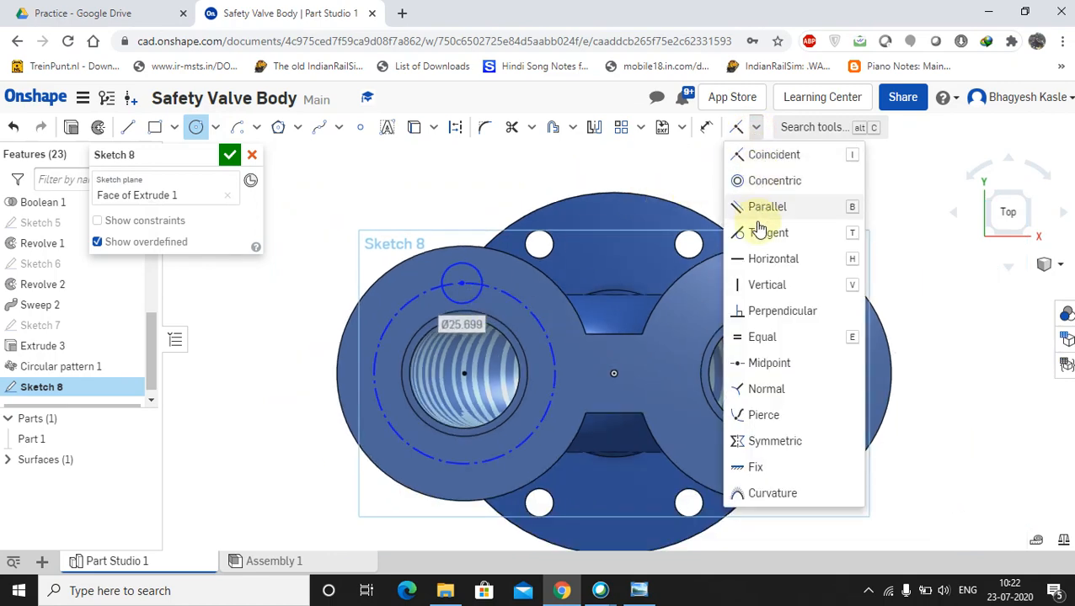
{"action": "left_click", "coordinate": [765, 285]}
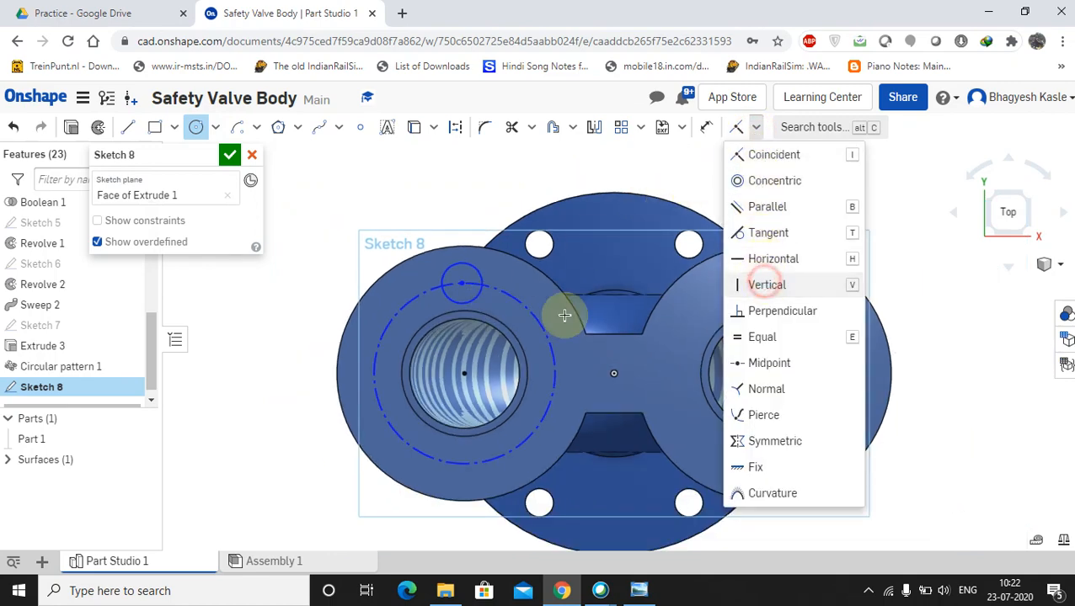
{"action": "left_click", "coordinate": [462, 285]}
{"action": "left_click", "coordinate": [464, 372]}
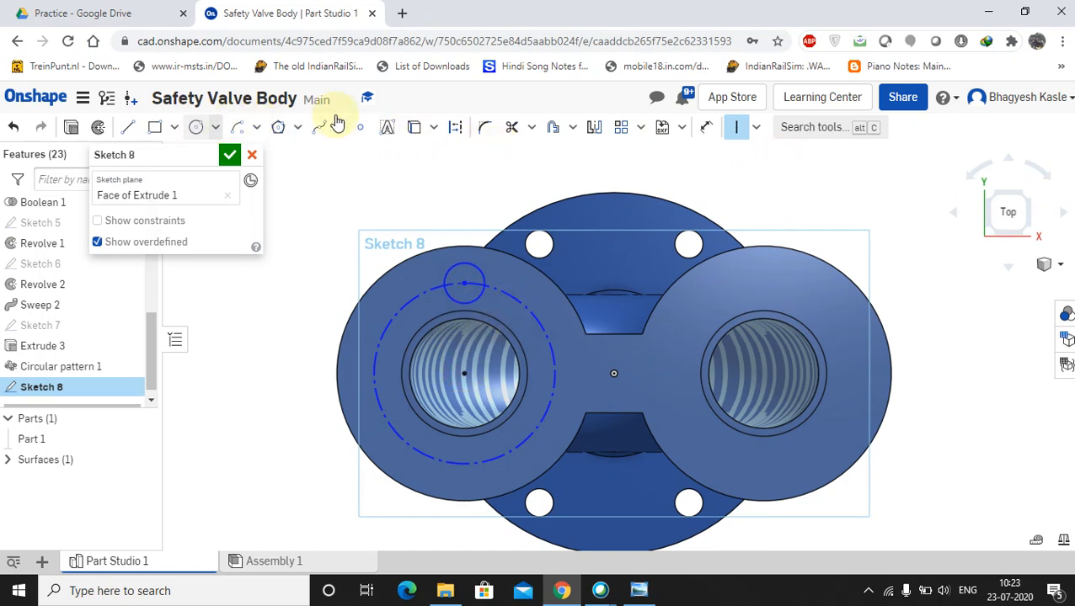
- Dimension the construction circle around the -X port to a diameter of 128 mm
{"action": "left_click", "coordinate": [384, 305]}
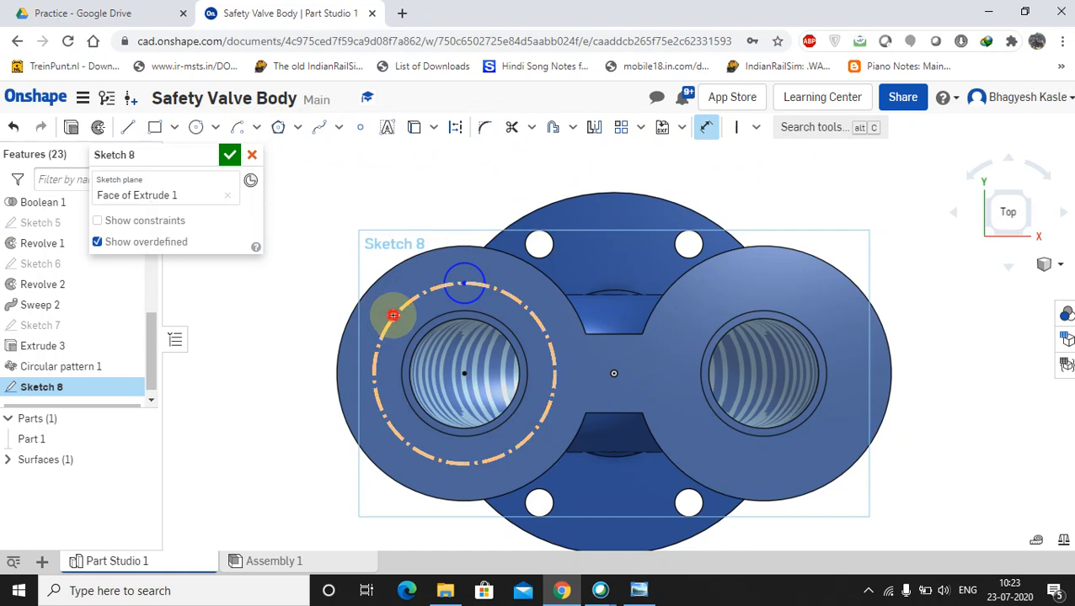
{"action": "left_click", "coordinate": [297, 302]}
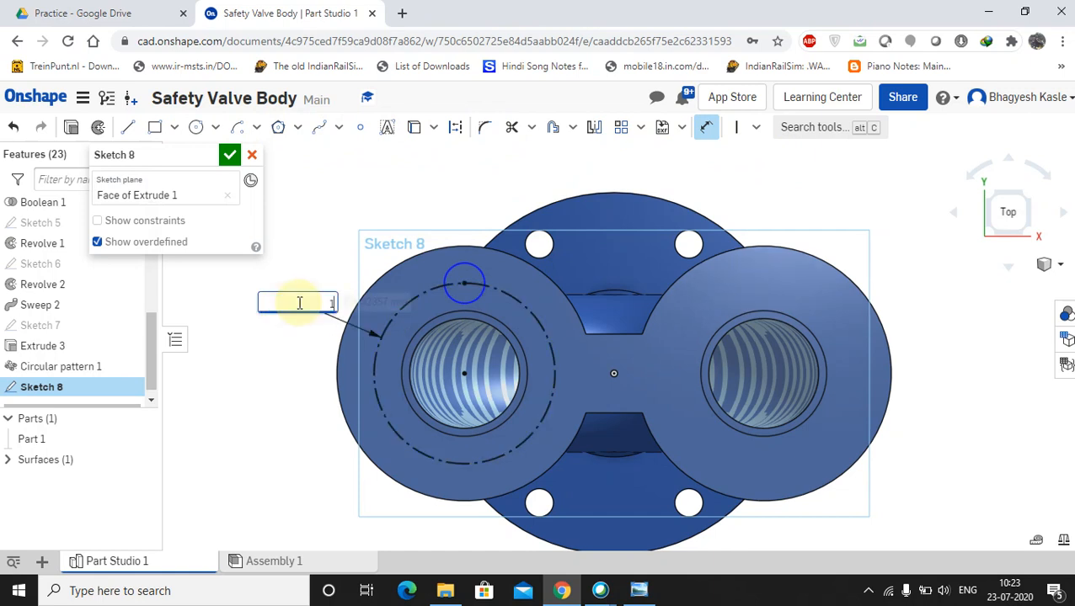
{"action": "type", "text": "128"}
{"action": "key", "text": "Return"}
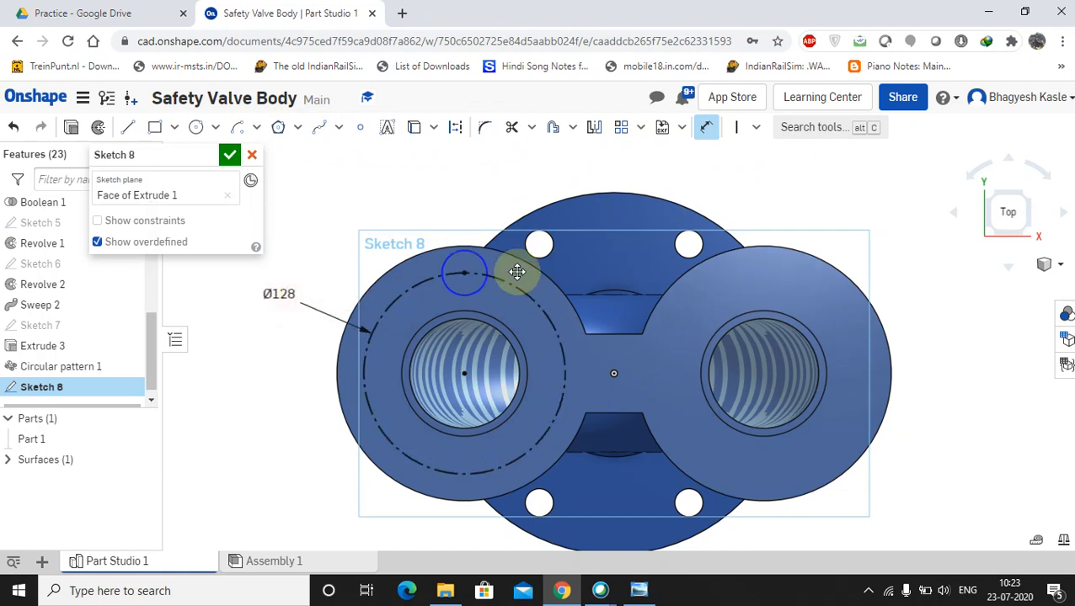
- Check the upper flange hole callout on the drawing and dimension the small hole circle to a diameter of 20 mm
{"action": "left_click", "coordinate": [639, 590]}
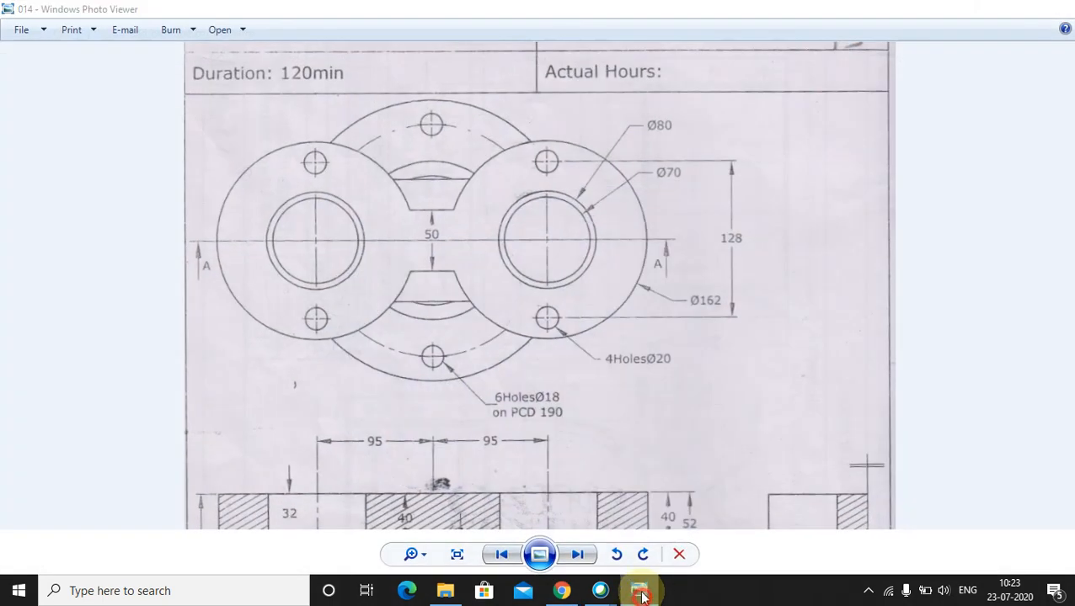
{"action": "left_click", "coordinate": [639, 590]}
{"action": "left_click", "coordinate": [464, 255]}
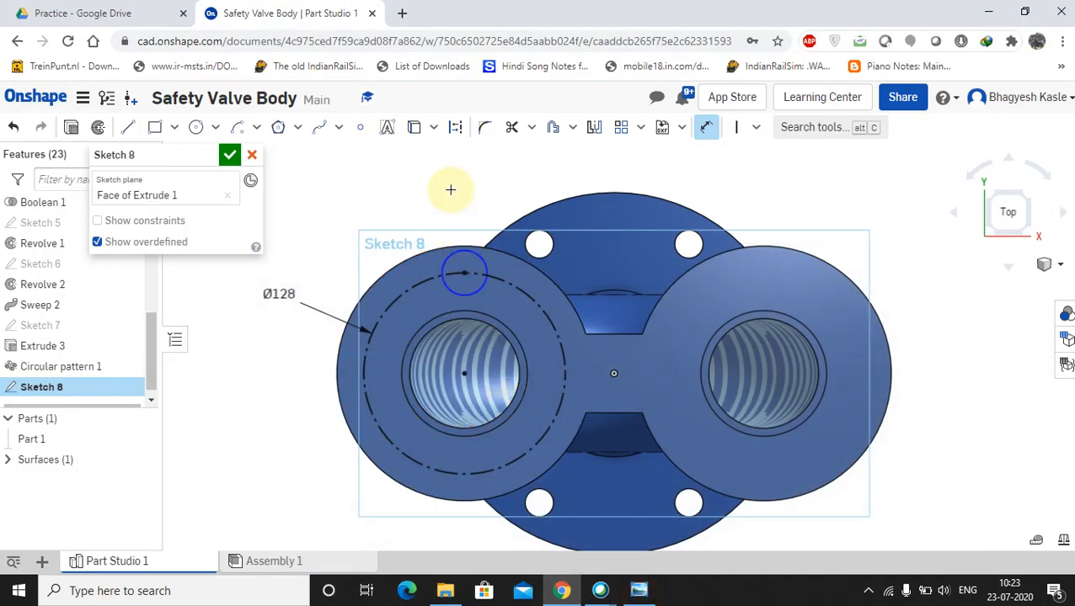
{"action": "type", "text": "0"}
{"action": "key", "text": "Return"}
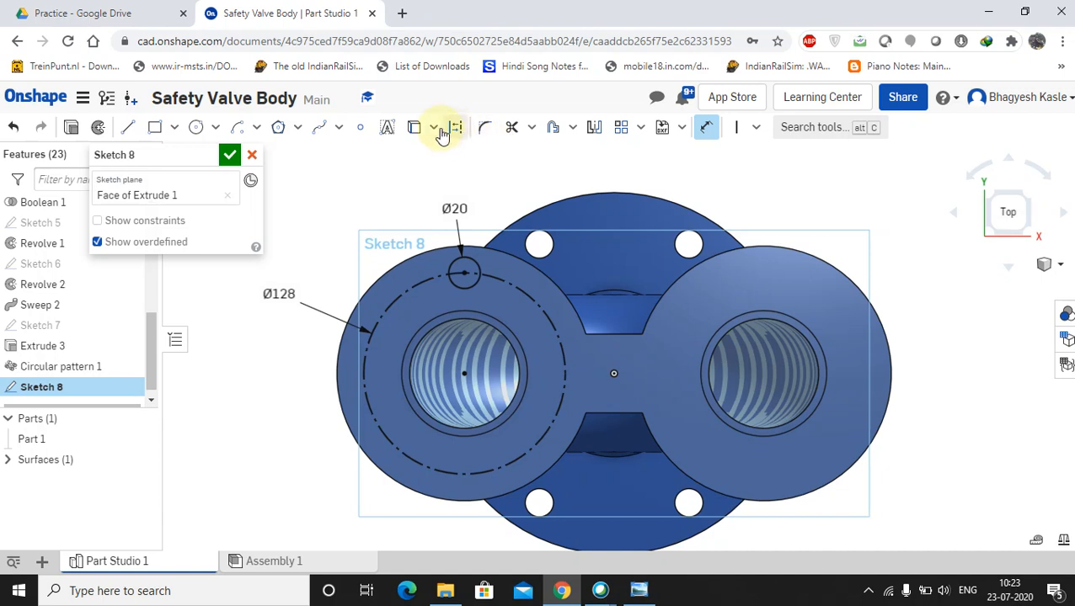
- Mirror the 20 mm hole circle about the Front plane to the -Y side of the 128 mm construction circle
{"action": "left_click", "coordinate": [593, 129]}
{"action": "scroll", "coordinate": [84, 303], "scroll_direction": "up", "scroll_amount": 5}
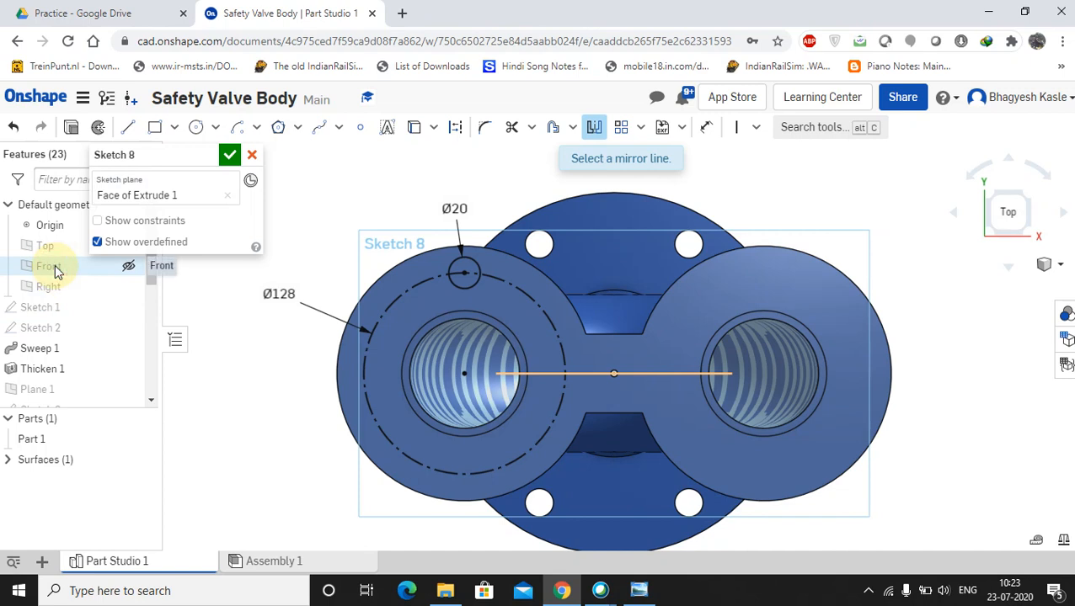
{"action": "left_click", "coordinate": [54, 265]}
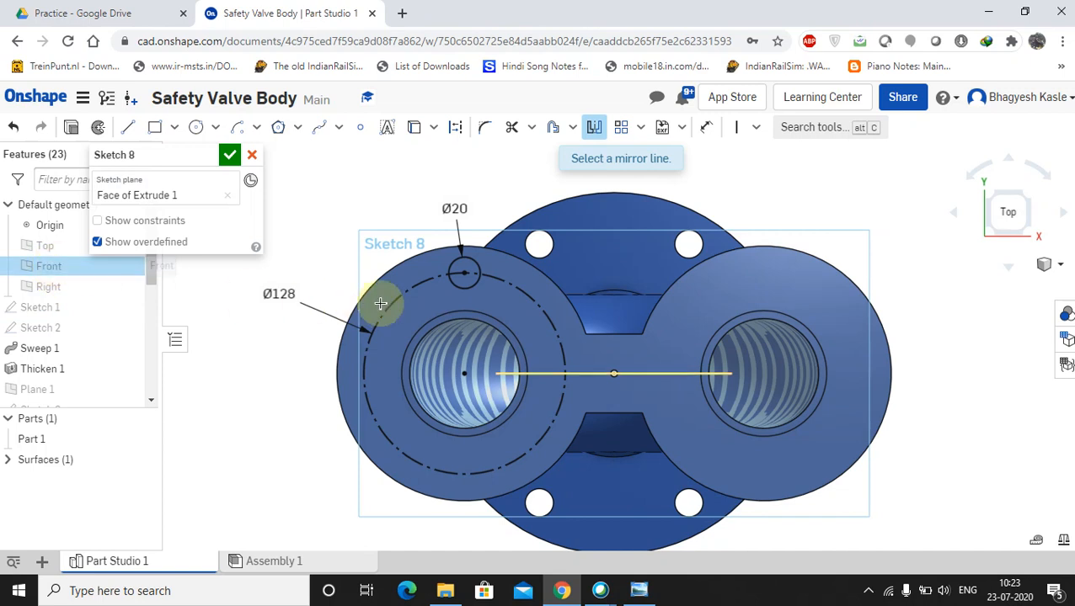
{"action": "left_click", "coordinate": [453, 262]}
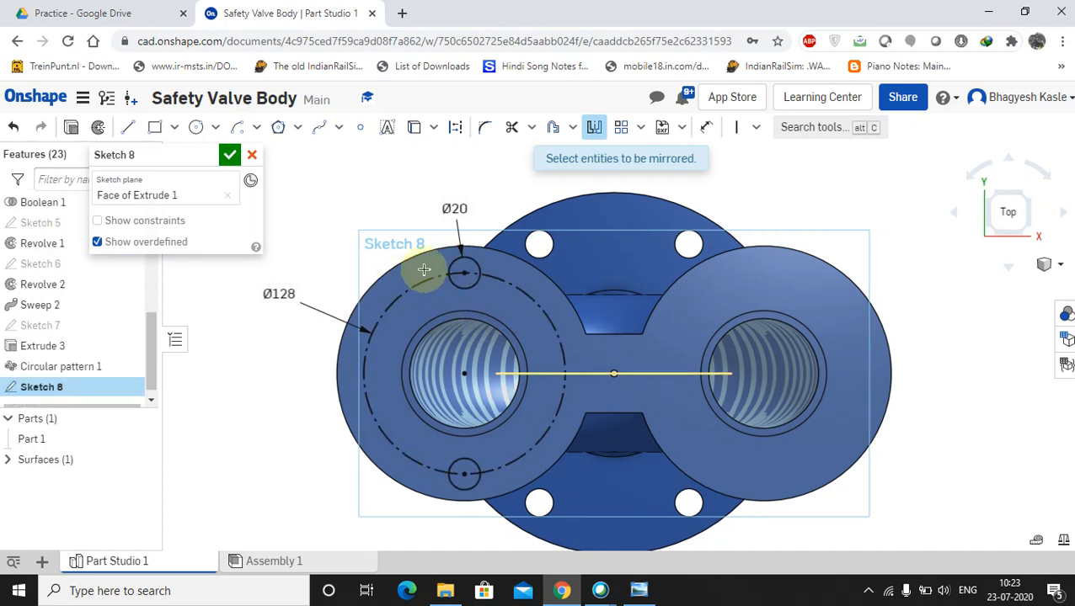
{"action": "left_click", "coordinate": [593, 127]}
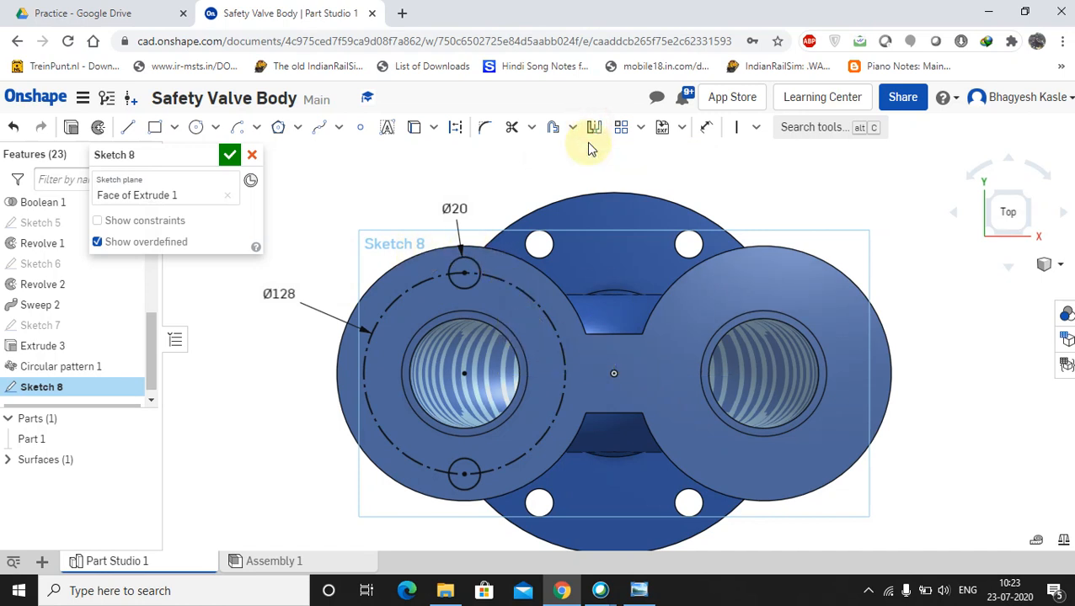
- Mirror the construction circle and both 20 mm hole circles about the Right plane onto the +X flange
{"action": "left_click", "coordinate": [593, 126]}
{"action": "scroll", "coordinate": [33, 270], "scroll_direction": "up", "scroll_amount": 5}
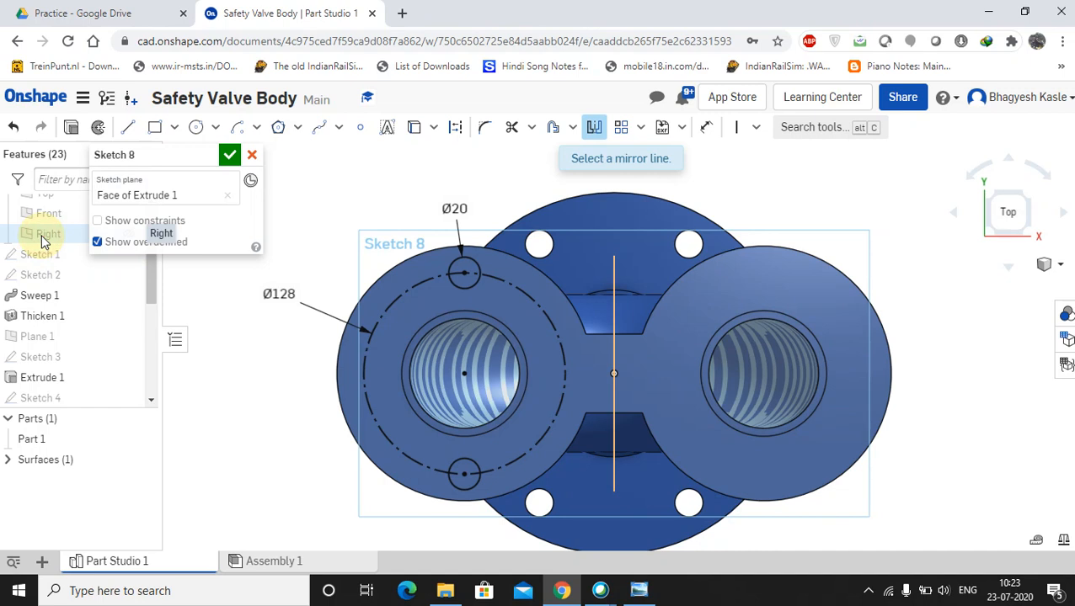
{"action": "left_click", "coordinate": [40, 235]}
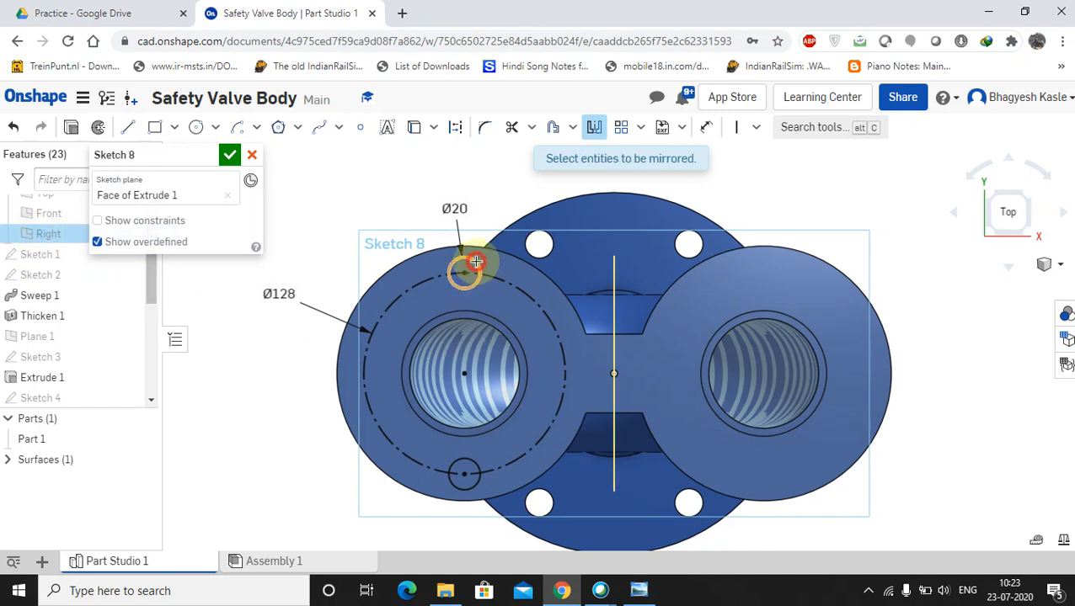
{"action": "left_click", "coordinate": [469, 462]}
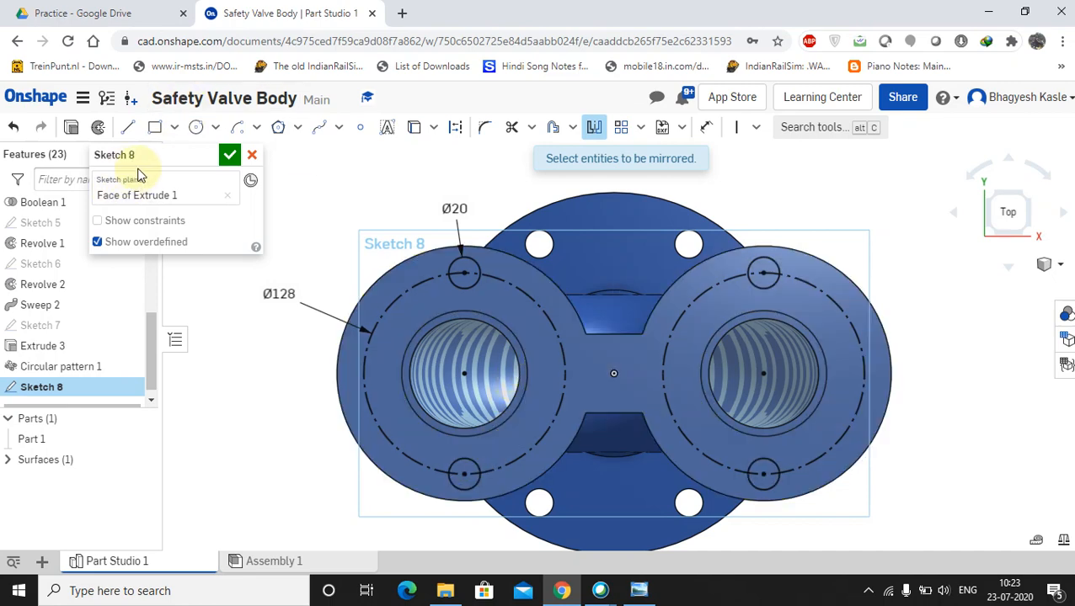
- Extrude the four hole circles as a Remove cut through the upper flanges with the Up to next end condition
{"action": "left_click", "coordinate": [72, 128]}
{"action": "left_click", "coordinate": [197, 198]}
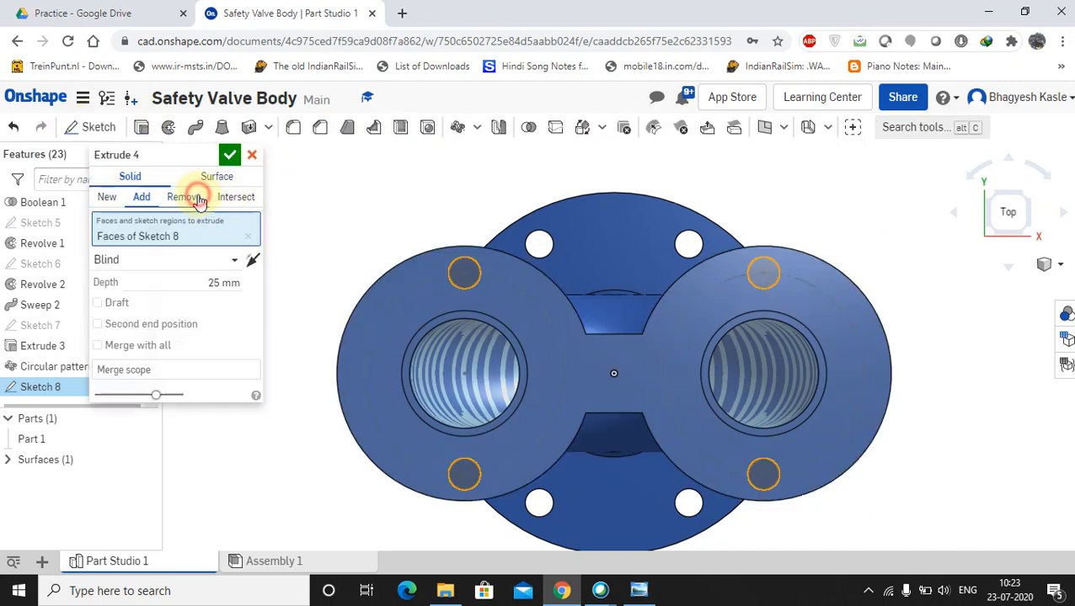
{"action": "left_click", "coordinate": [235, 266]}
{"action": "left_click", "coordinate": [141, 328]}
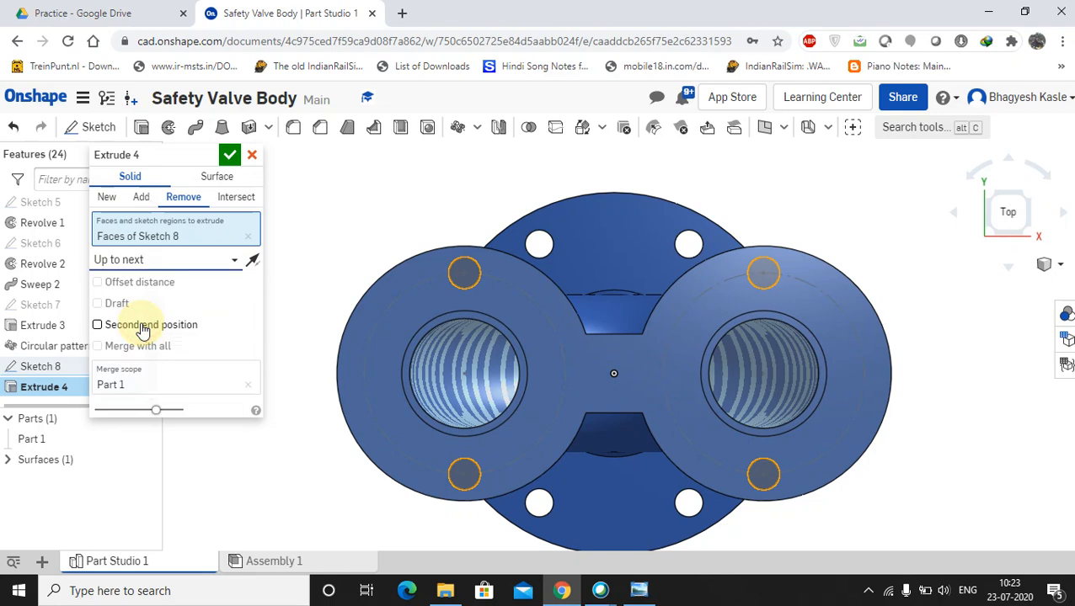
{"action": "left_click", "coordinate": [228, 157]}
{"action": "right_click_drag", "start_coordinate": [470, 436], "coordinate": [352, 376]}
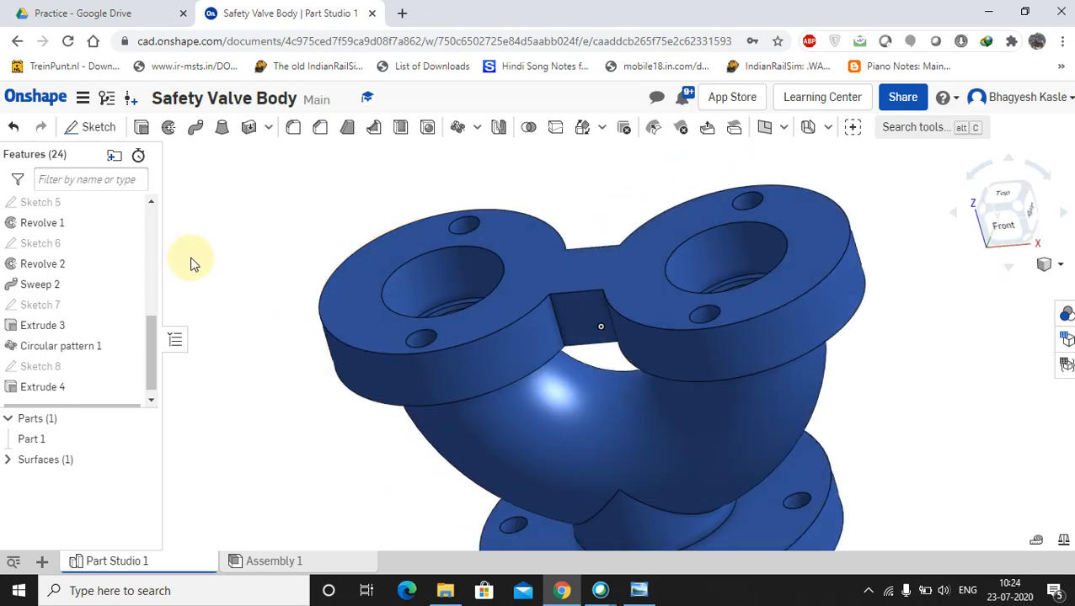
- Edit the upper flange hole cut to use a Blind end condition with a depth of 40 mm
{"action": "right_click", "coordinate": [34, 388]}
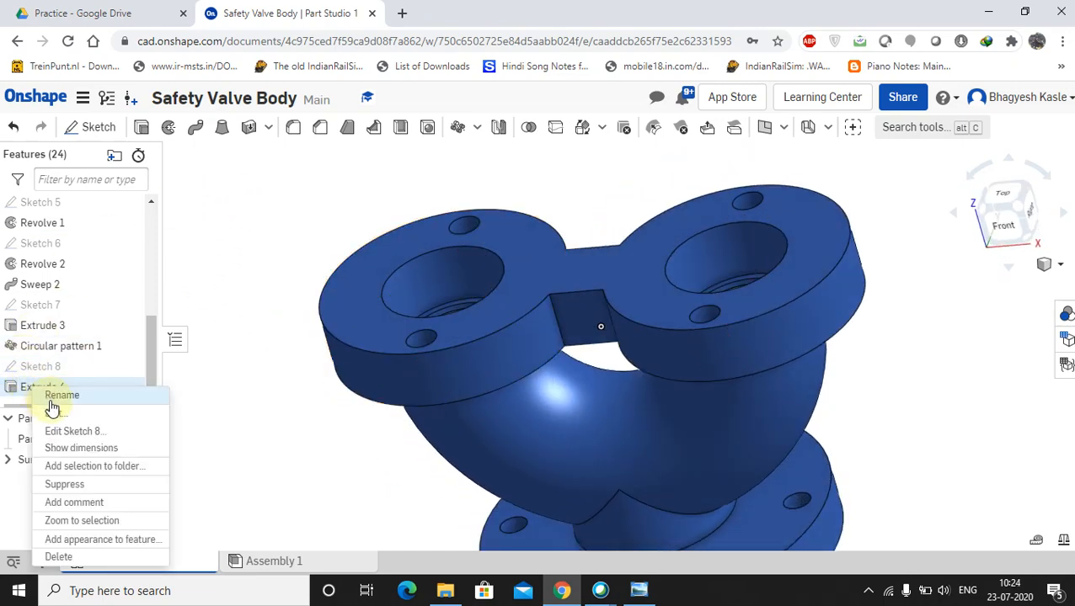
{"action": "left_click", "coordinate": [49, 413]}
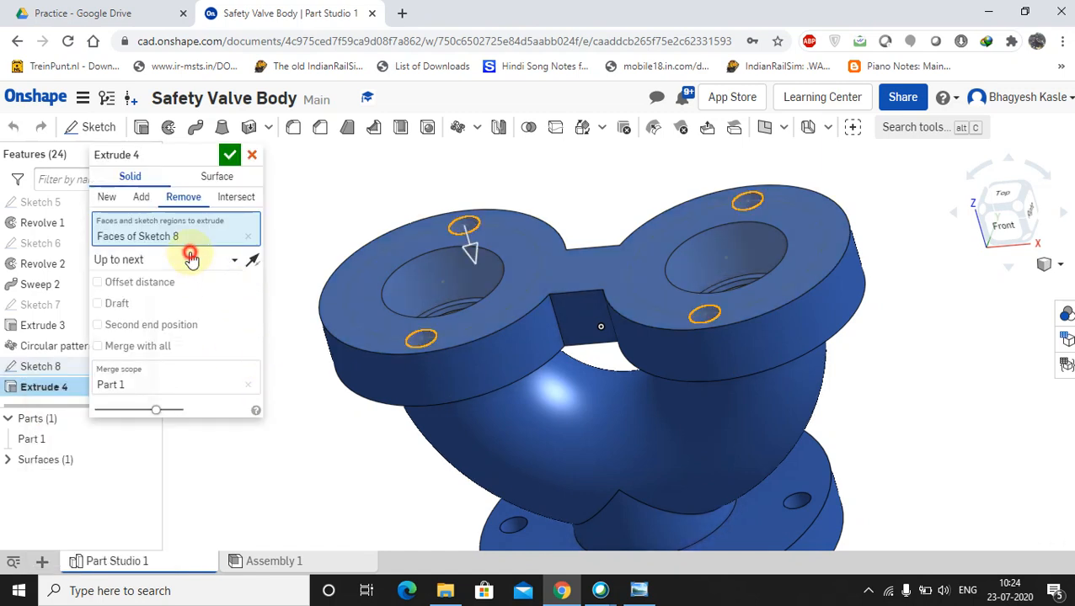
{"action": "left_click", "coordinate": [191, 259]}
{"action": "left_click", "coordinate": [139, 285]}
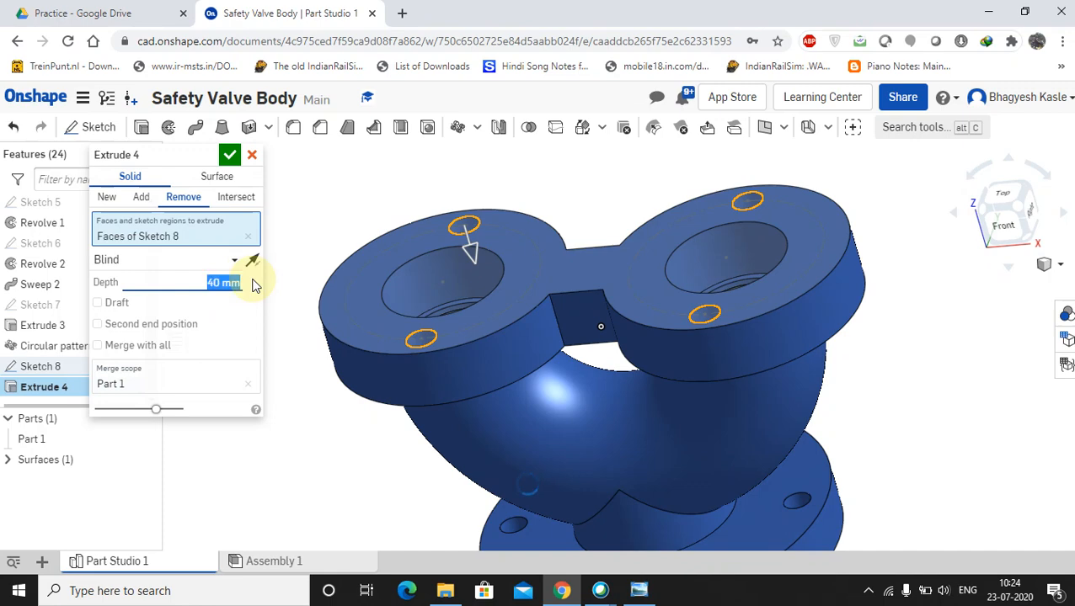
{"action": "left_click", "coordinate": [229, 157]}
{"action": "right_click_drag", "start_coordinate": [371, 308], "coordinate": [657, 110]}
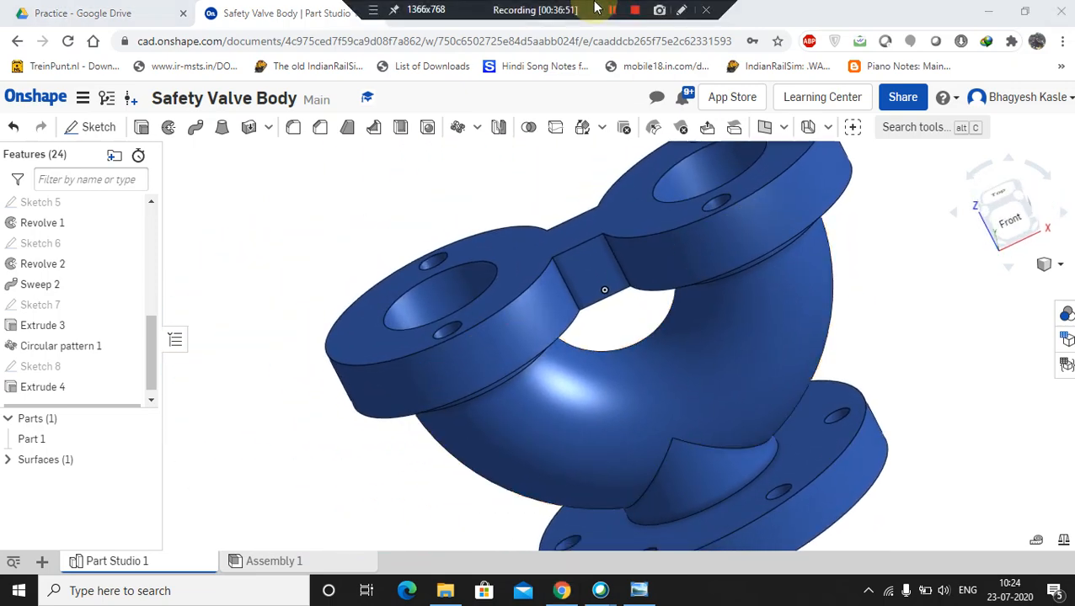